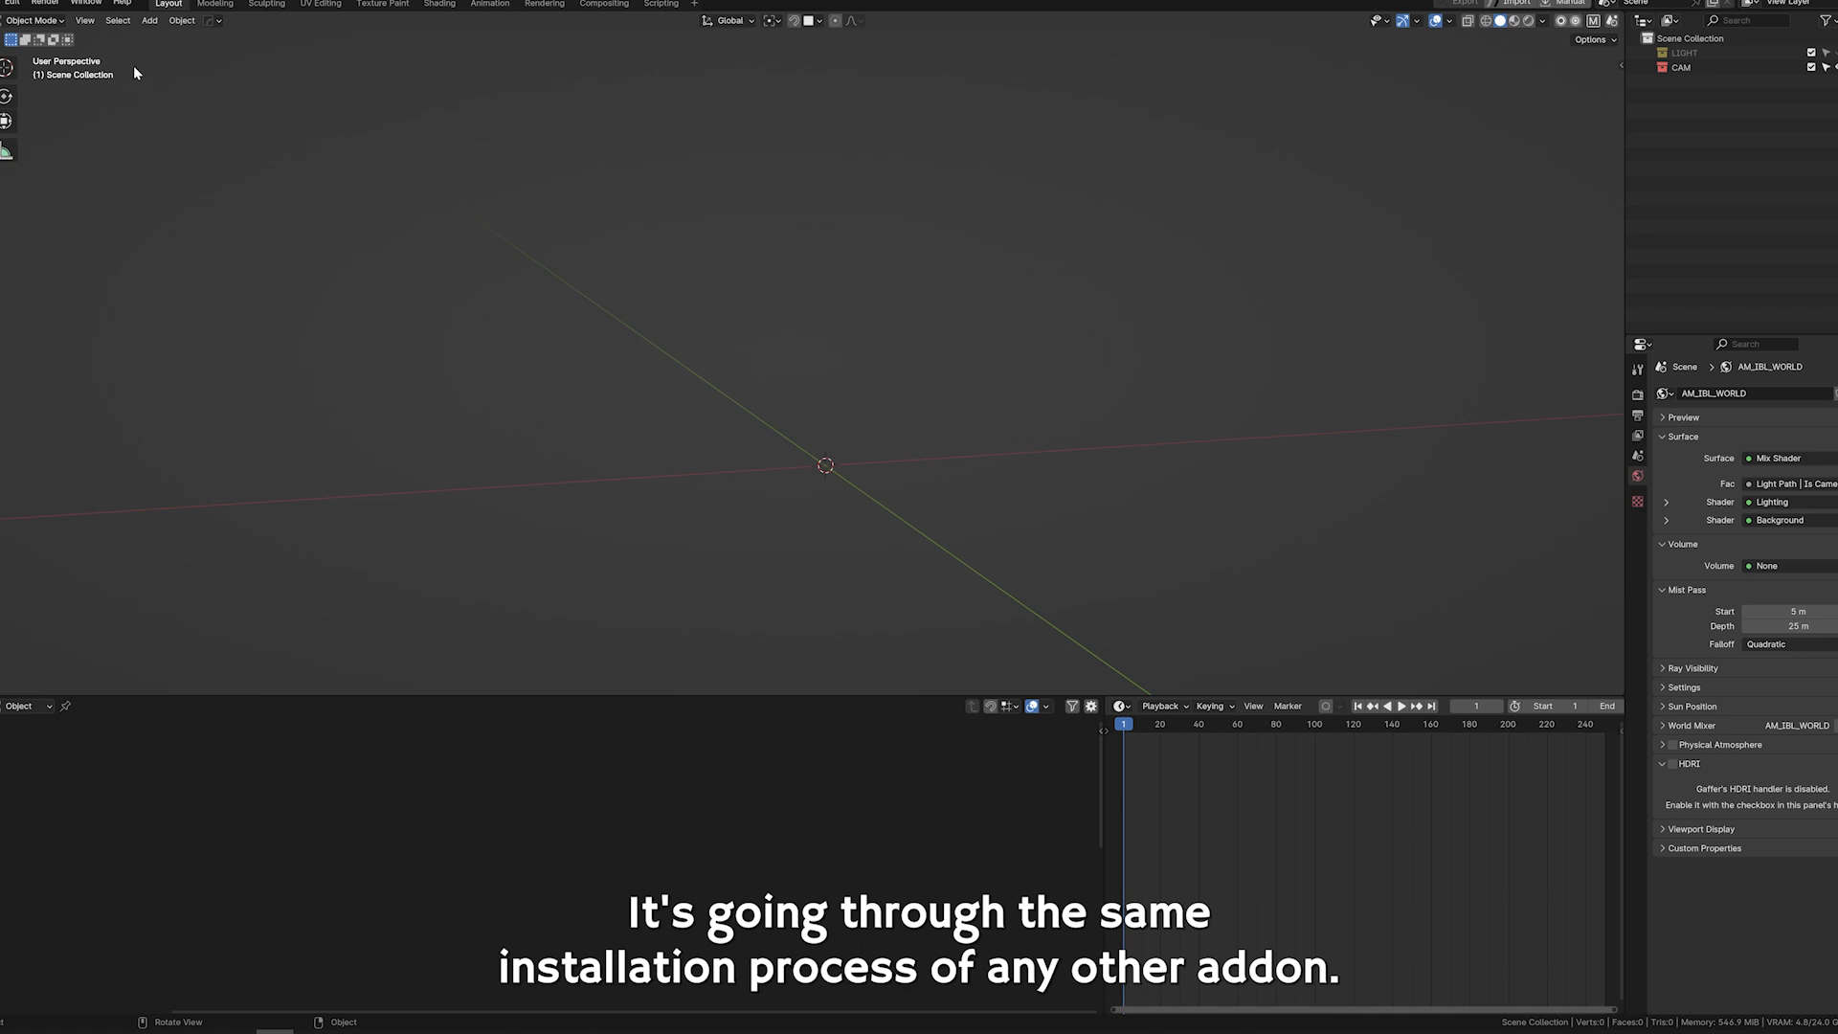
Install the NODE-IT add-on from Node-it.zip through the add-on preferences, enable it and expand its details.
click(12, 4)
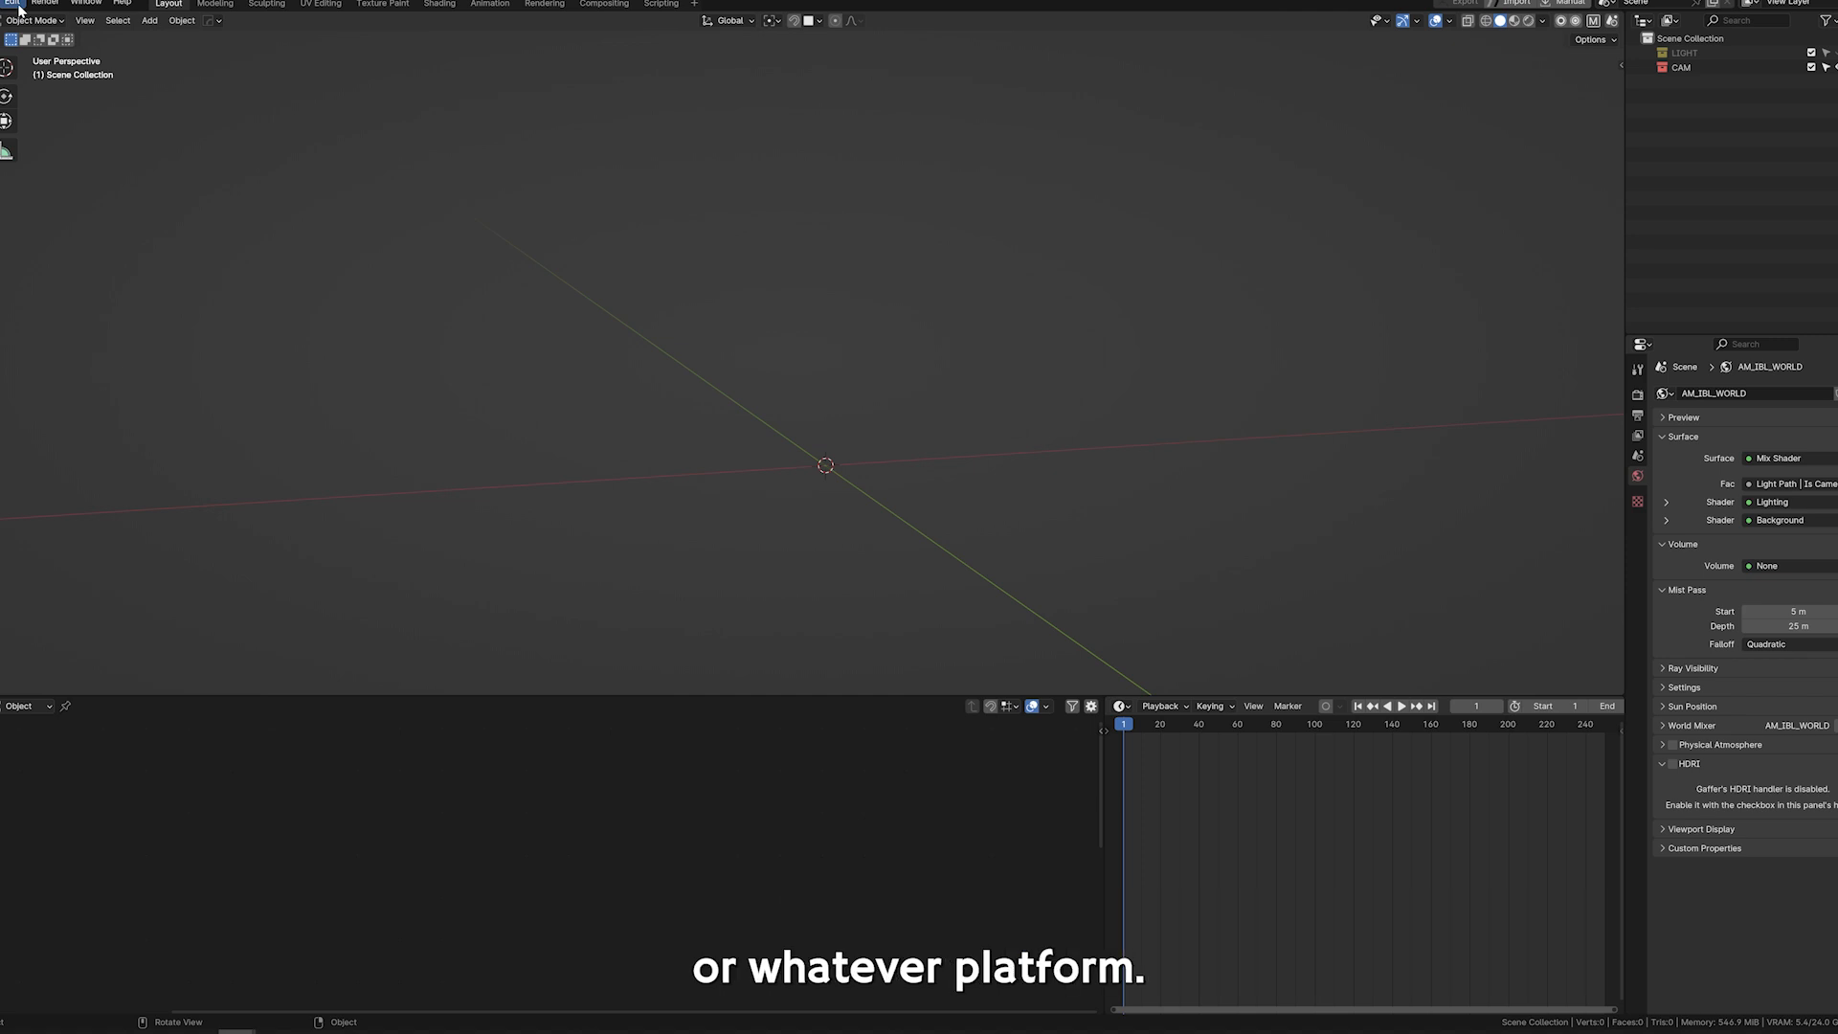
click(18, 6)
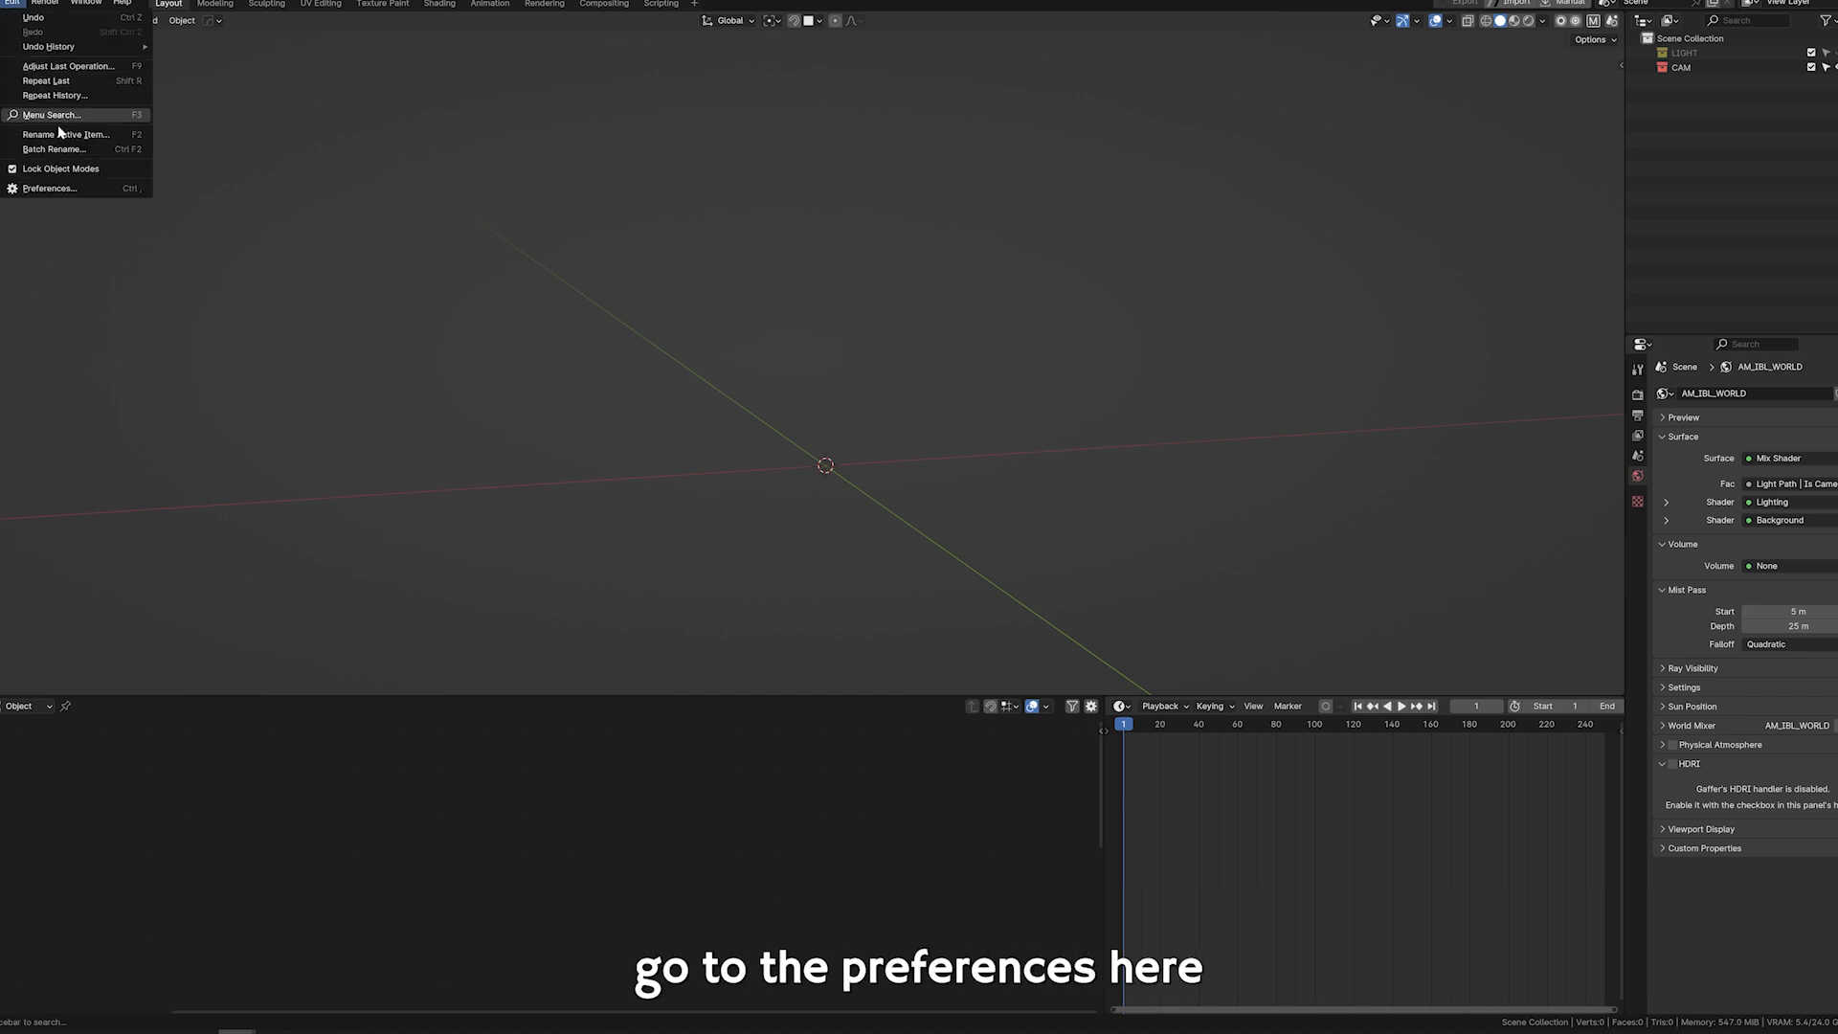
click(48, 189)
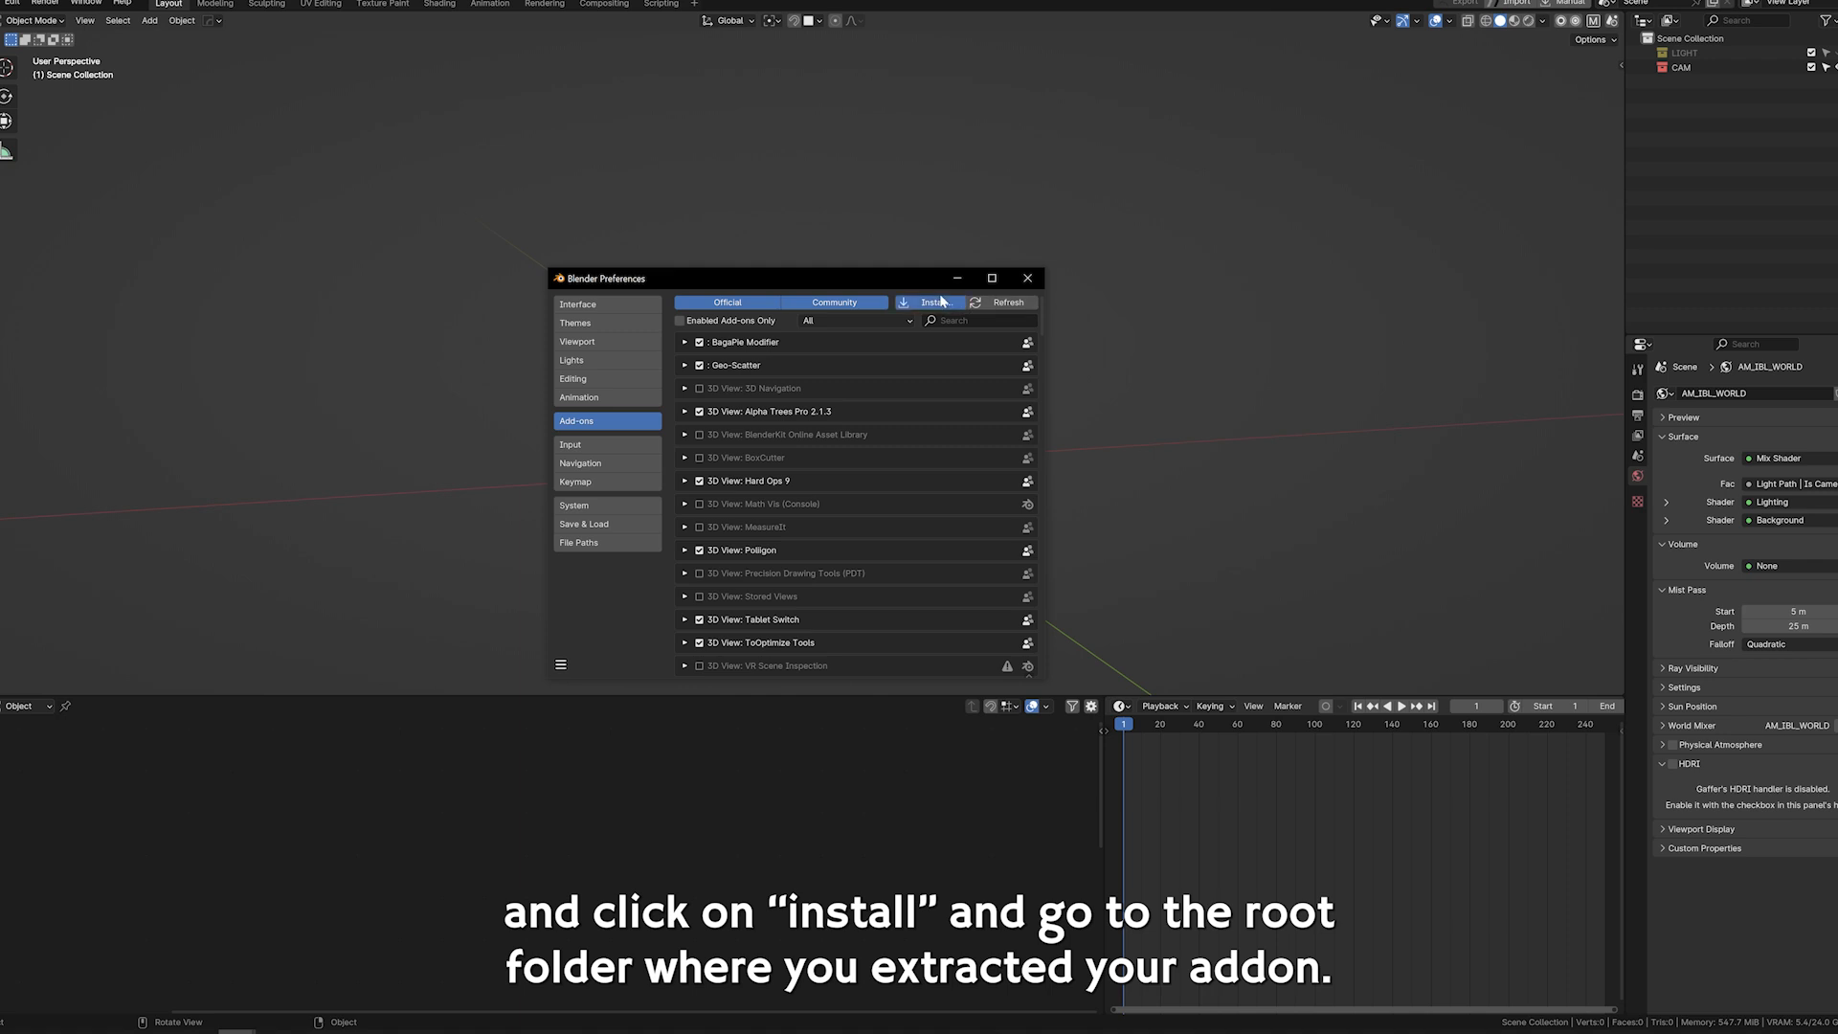
click(941, 300)
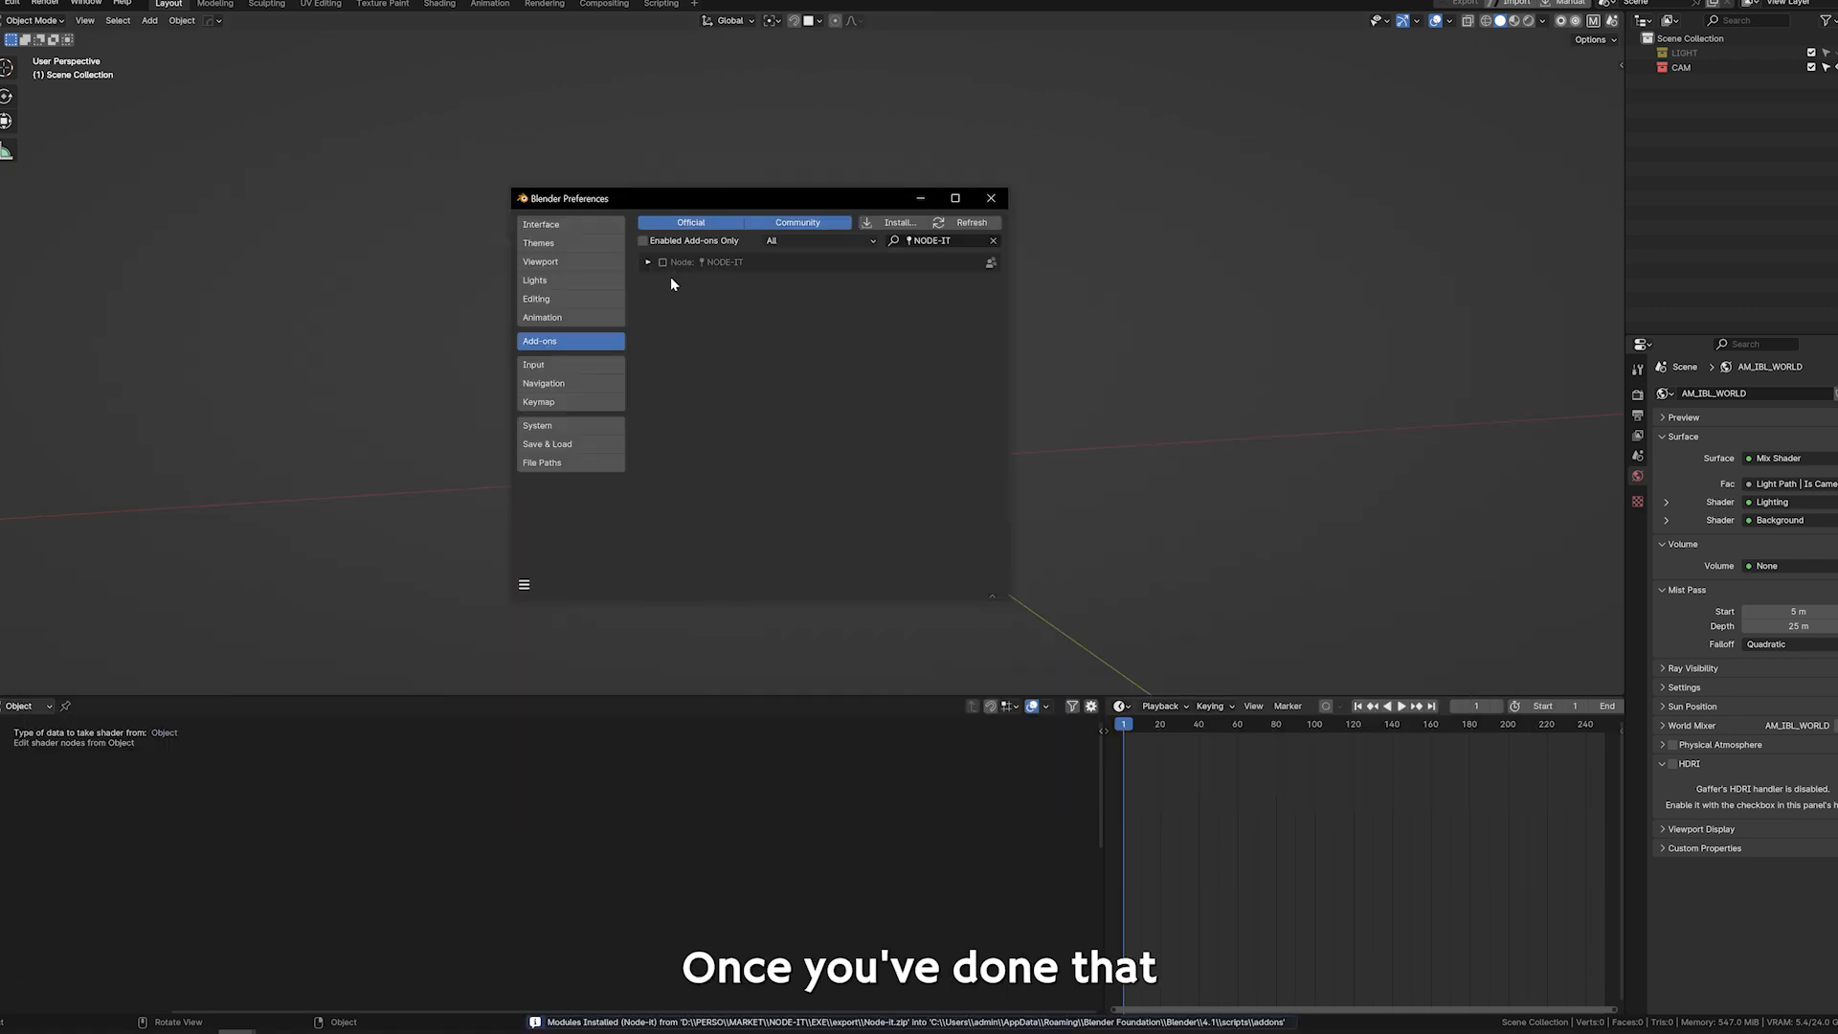
click(647, 262)
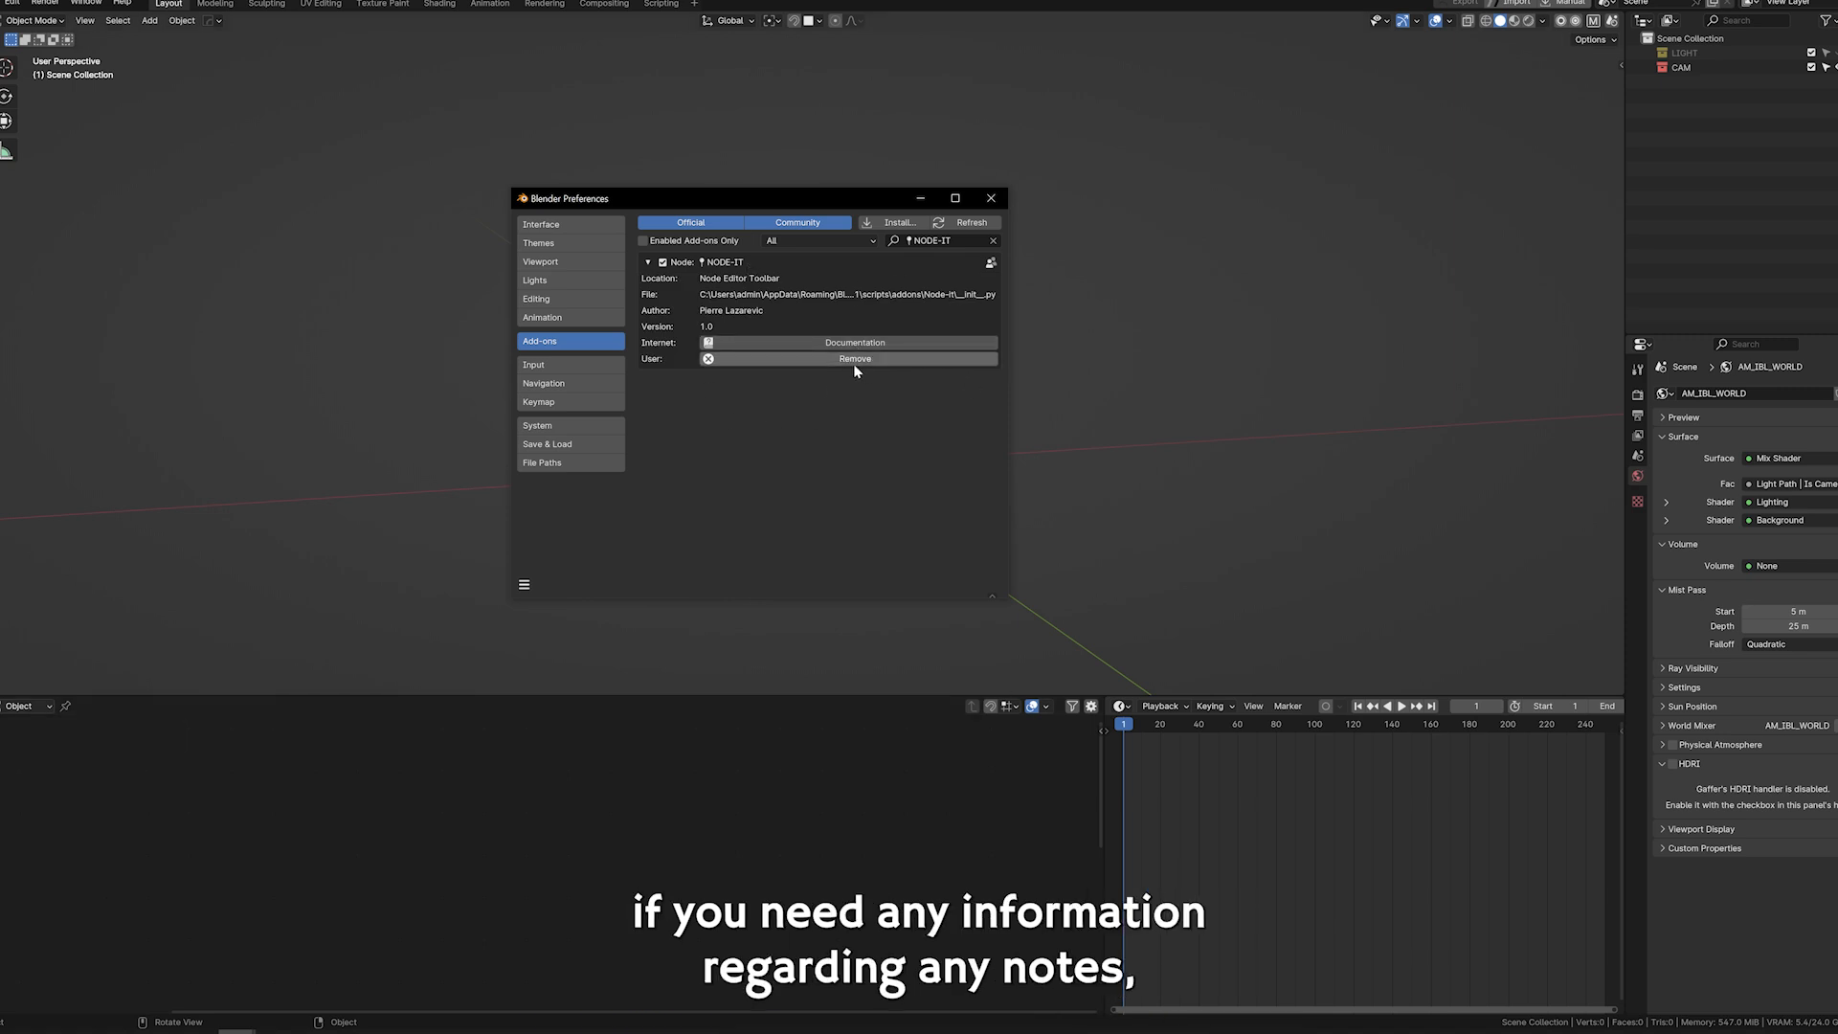
Open the NODE-IT online documentation and look through its Node List page.
click(849, 344)
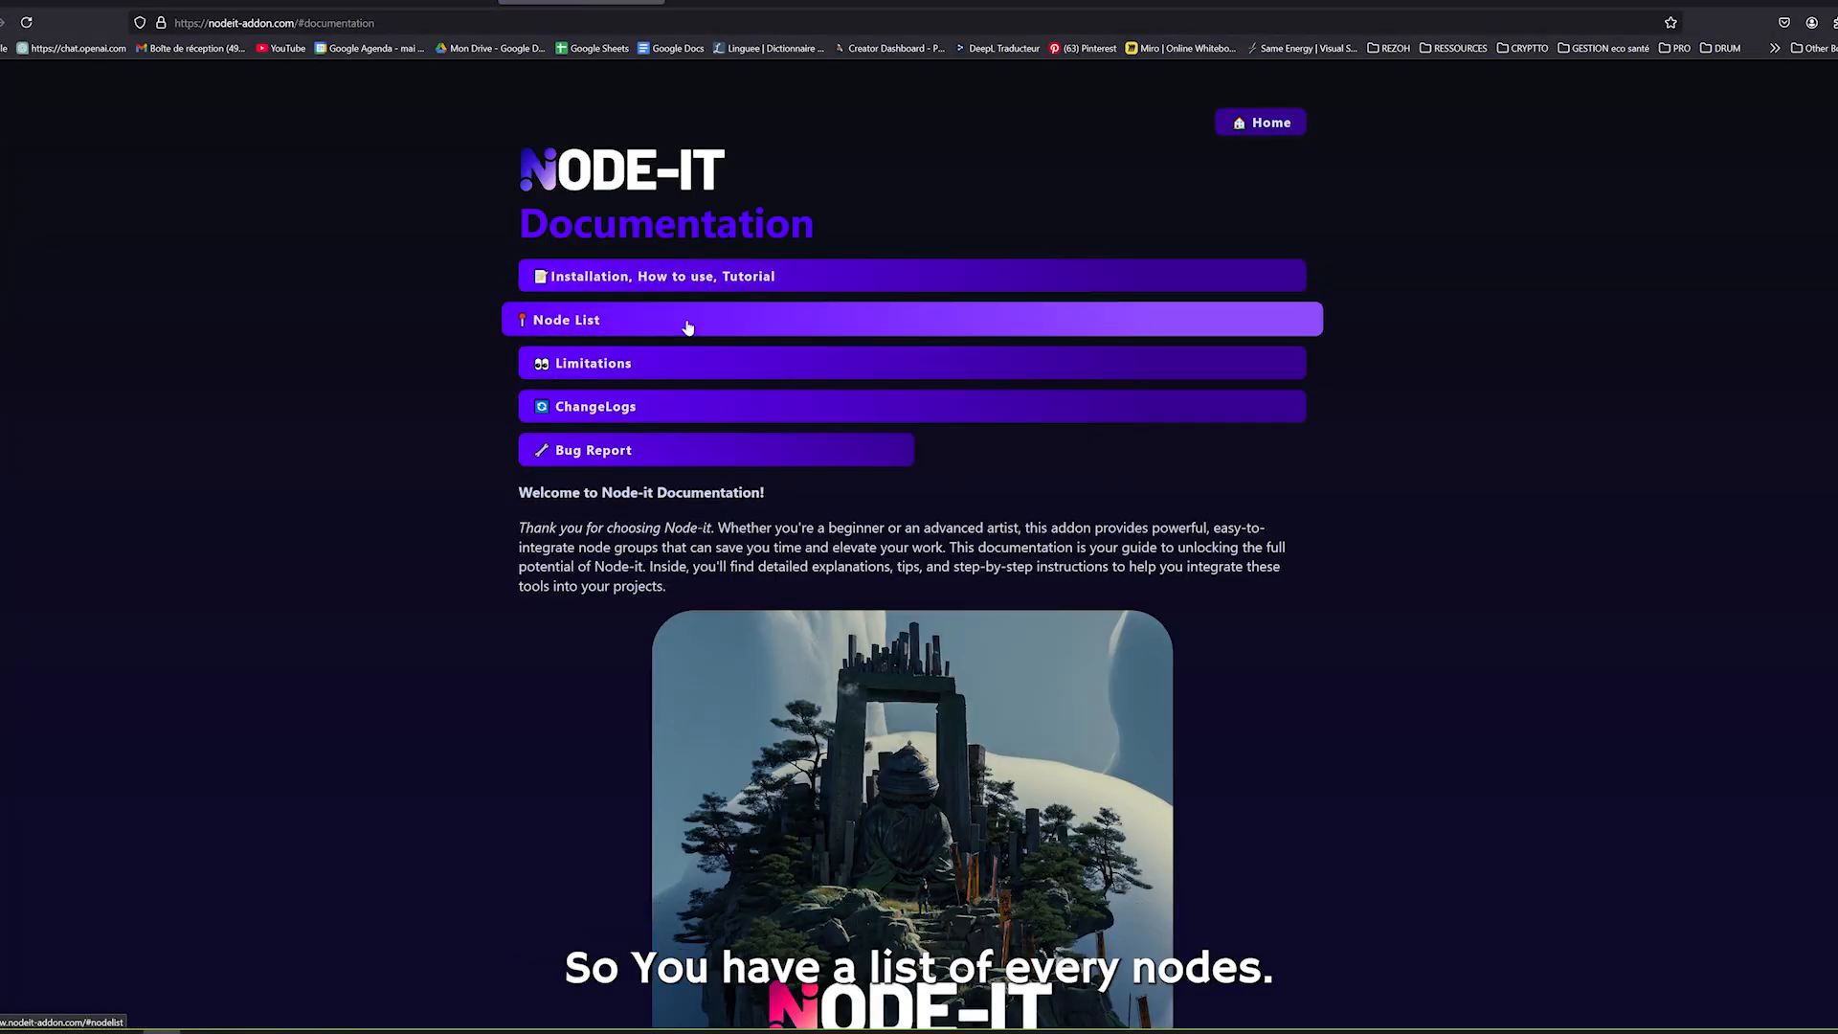
click(738, 324)
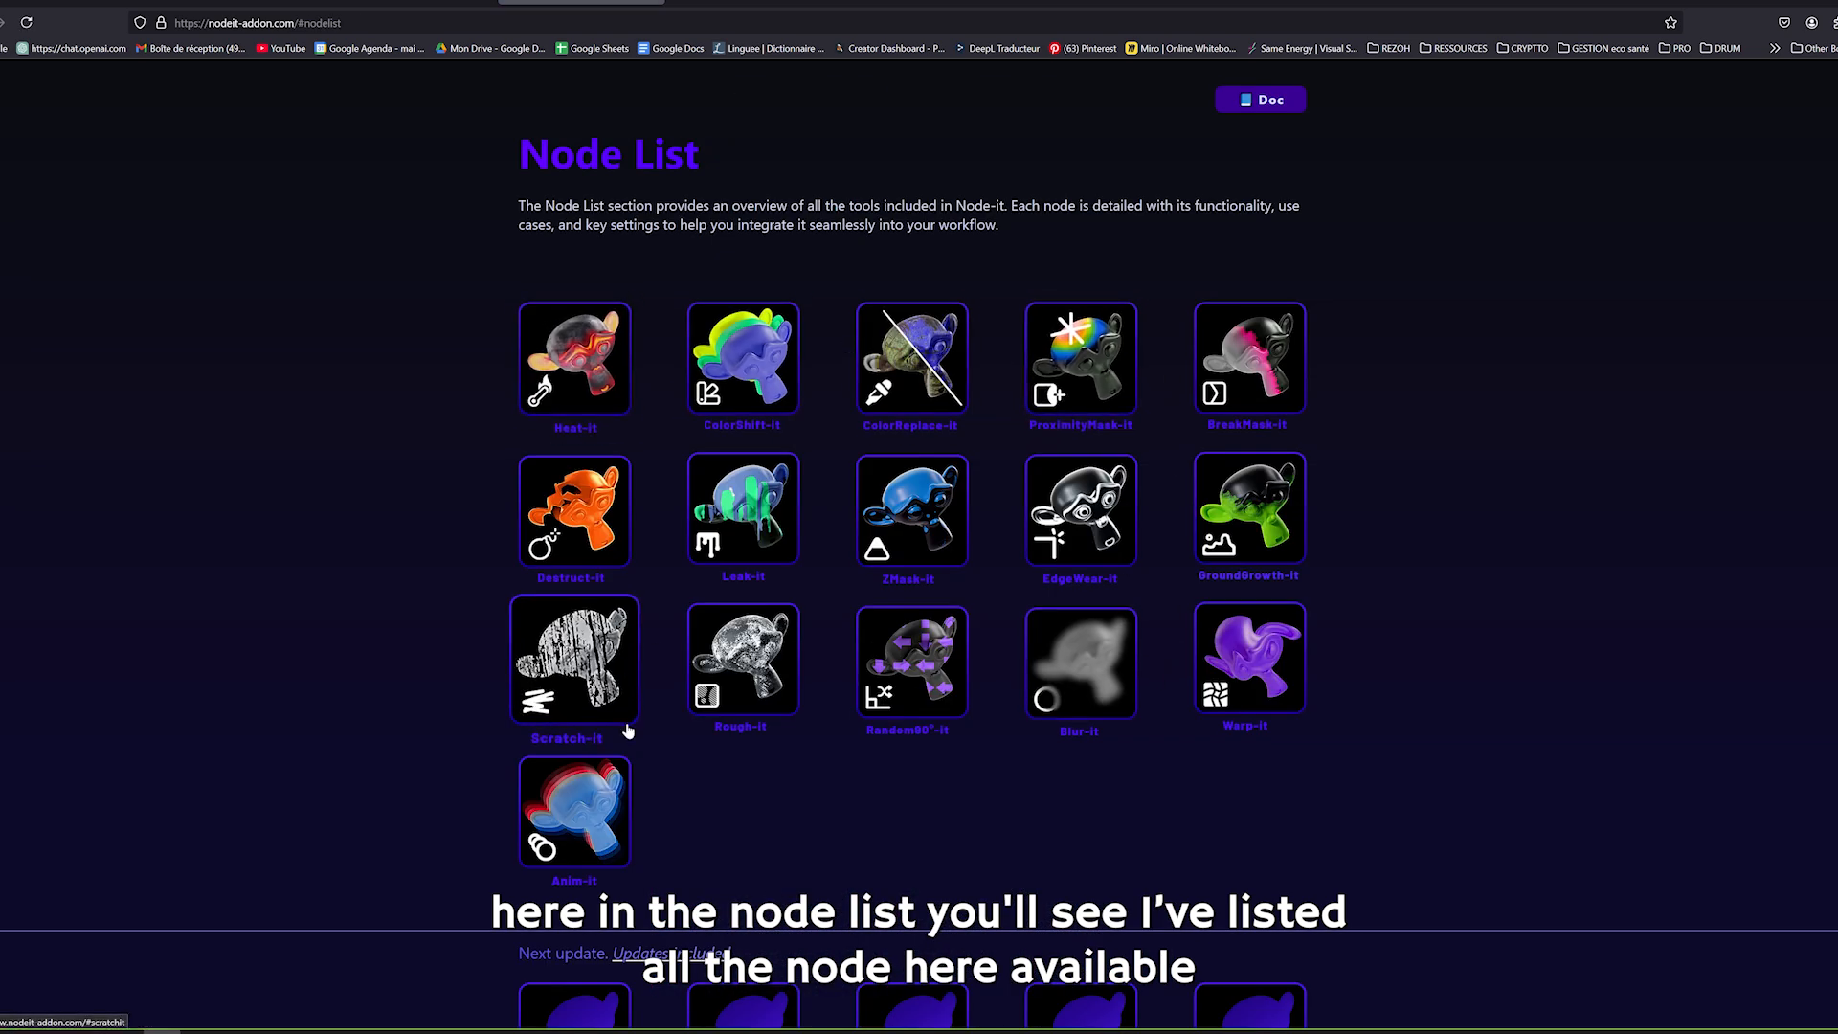
scroll(613, 708, down, 1)
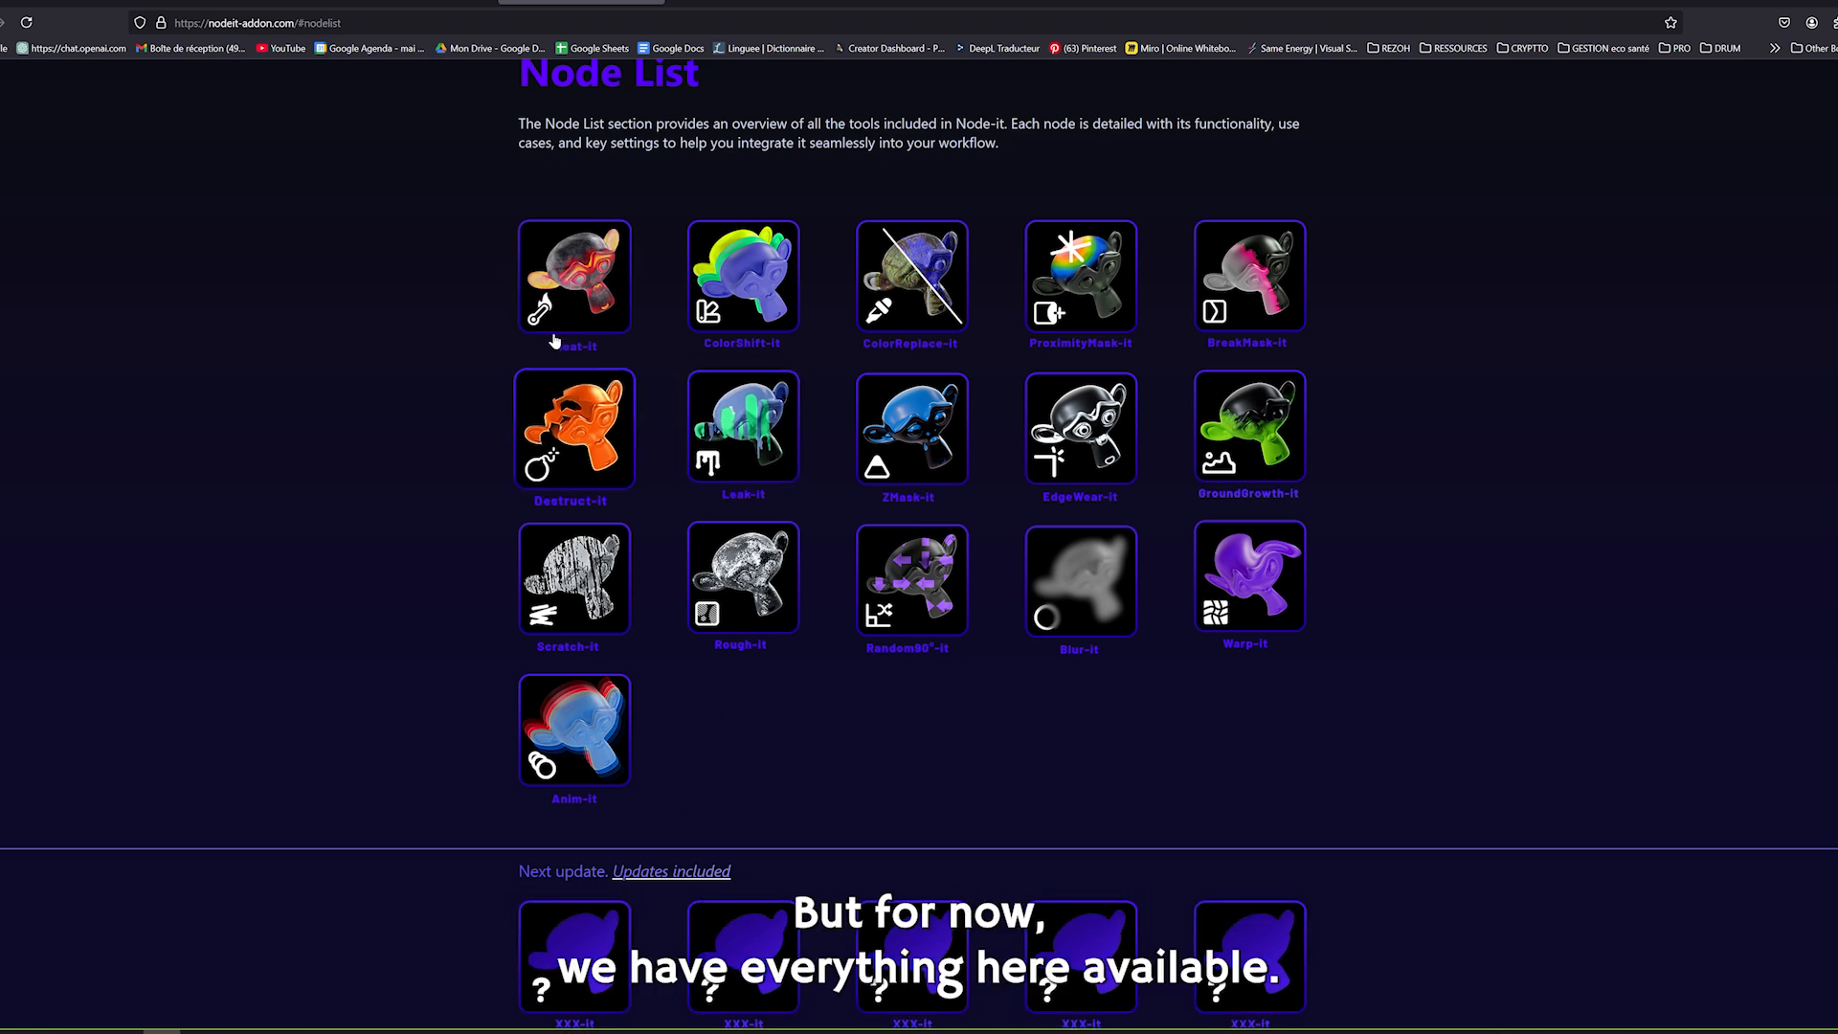
Open the ColorShift-it documentation and review its shader placement, parameters and creative applications.
click(743, 330)
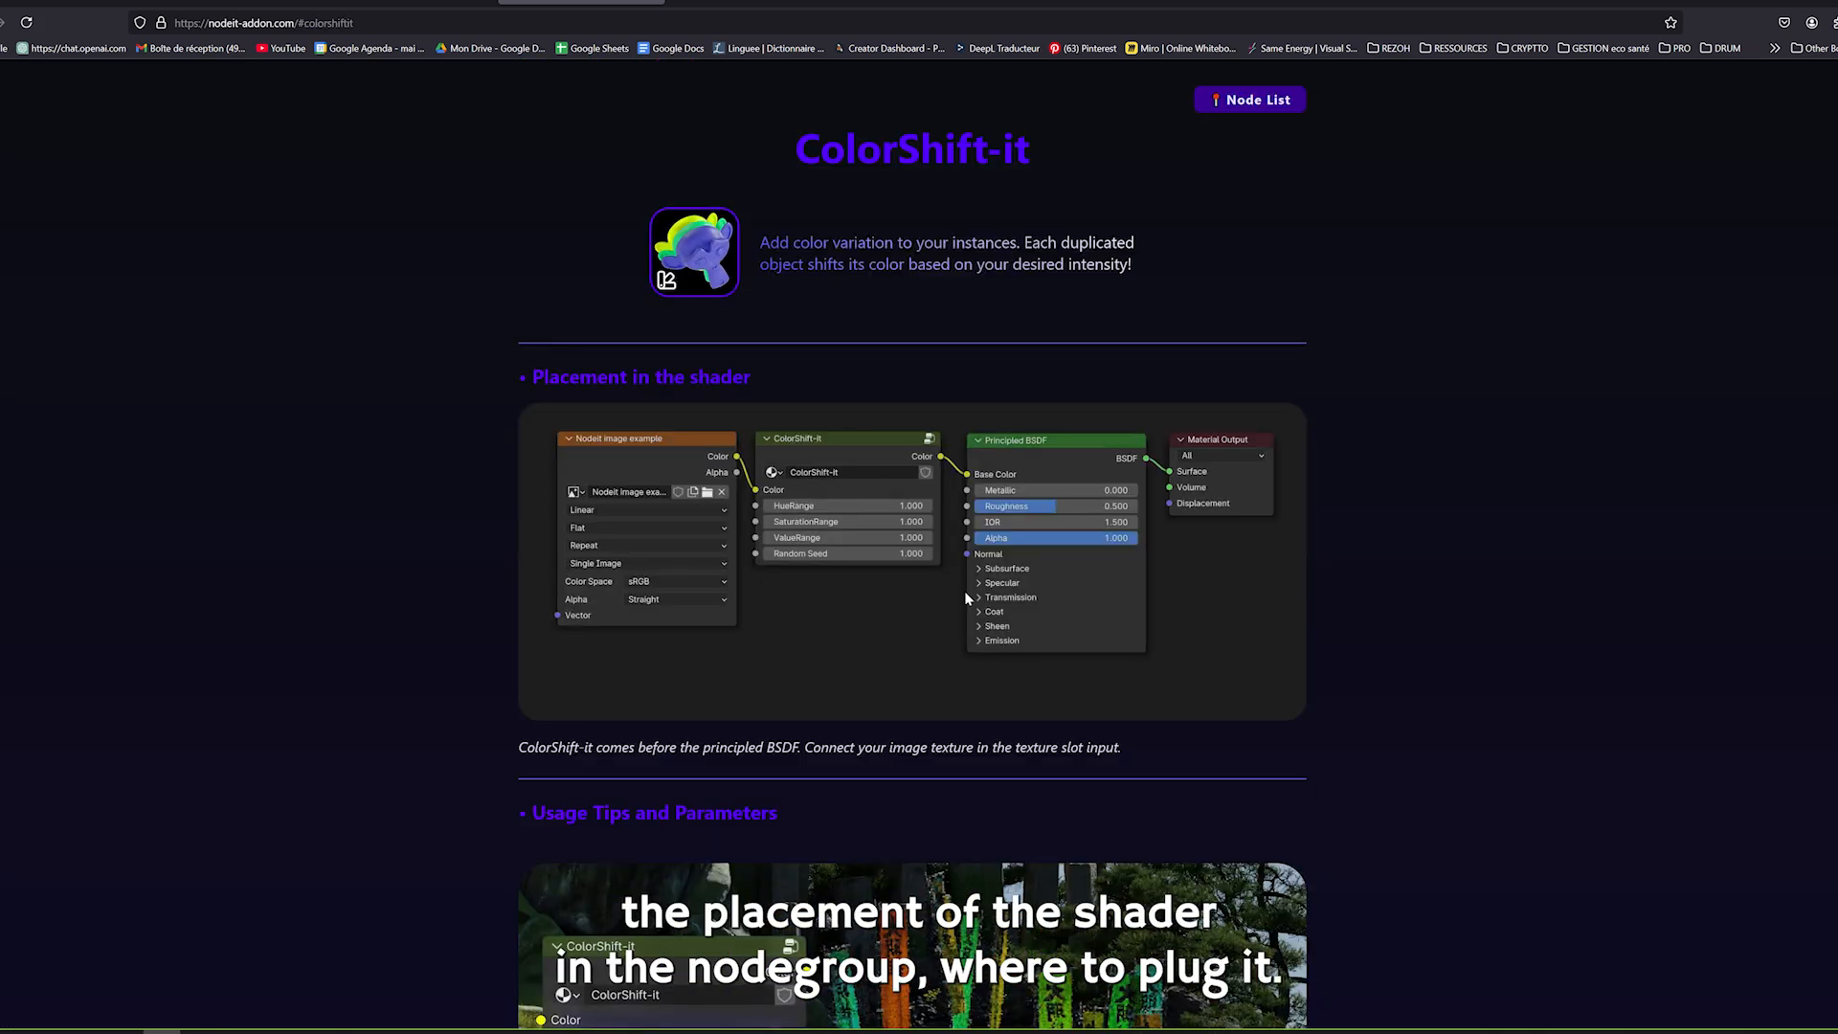
scroll(892, 316, down, 3)
scroll(591, 442, down, 7)
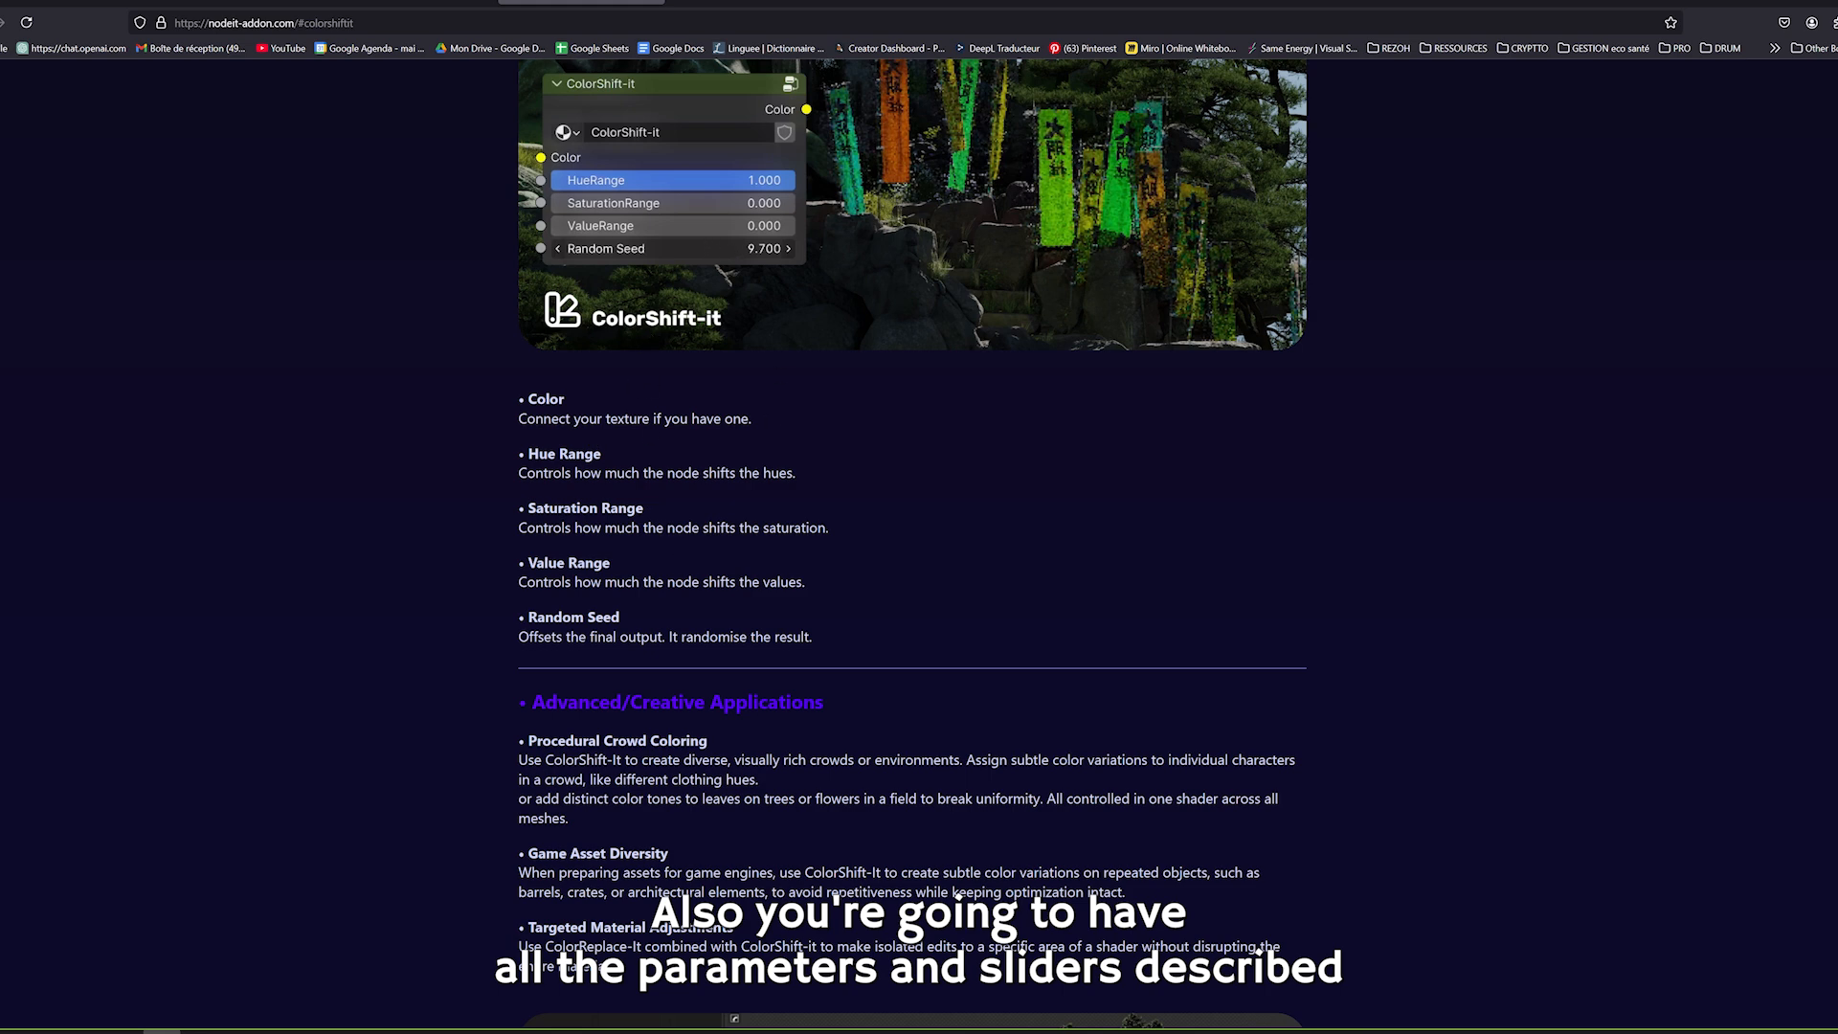
scroll(784, 496, down, 5)
scroll(845, 610, up, 13)
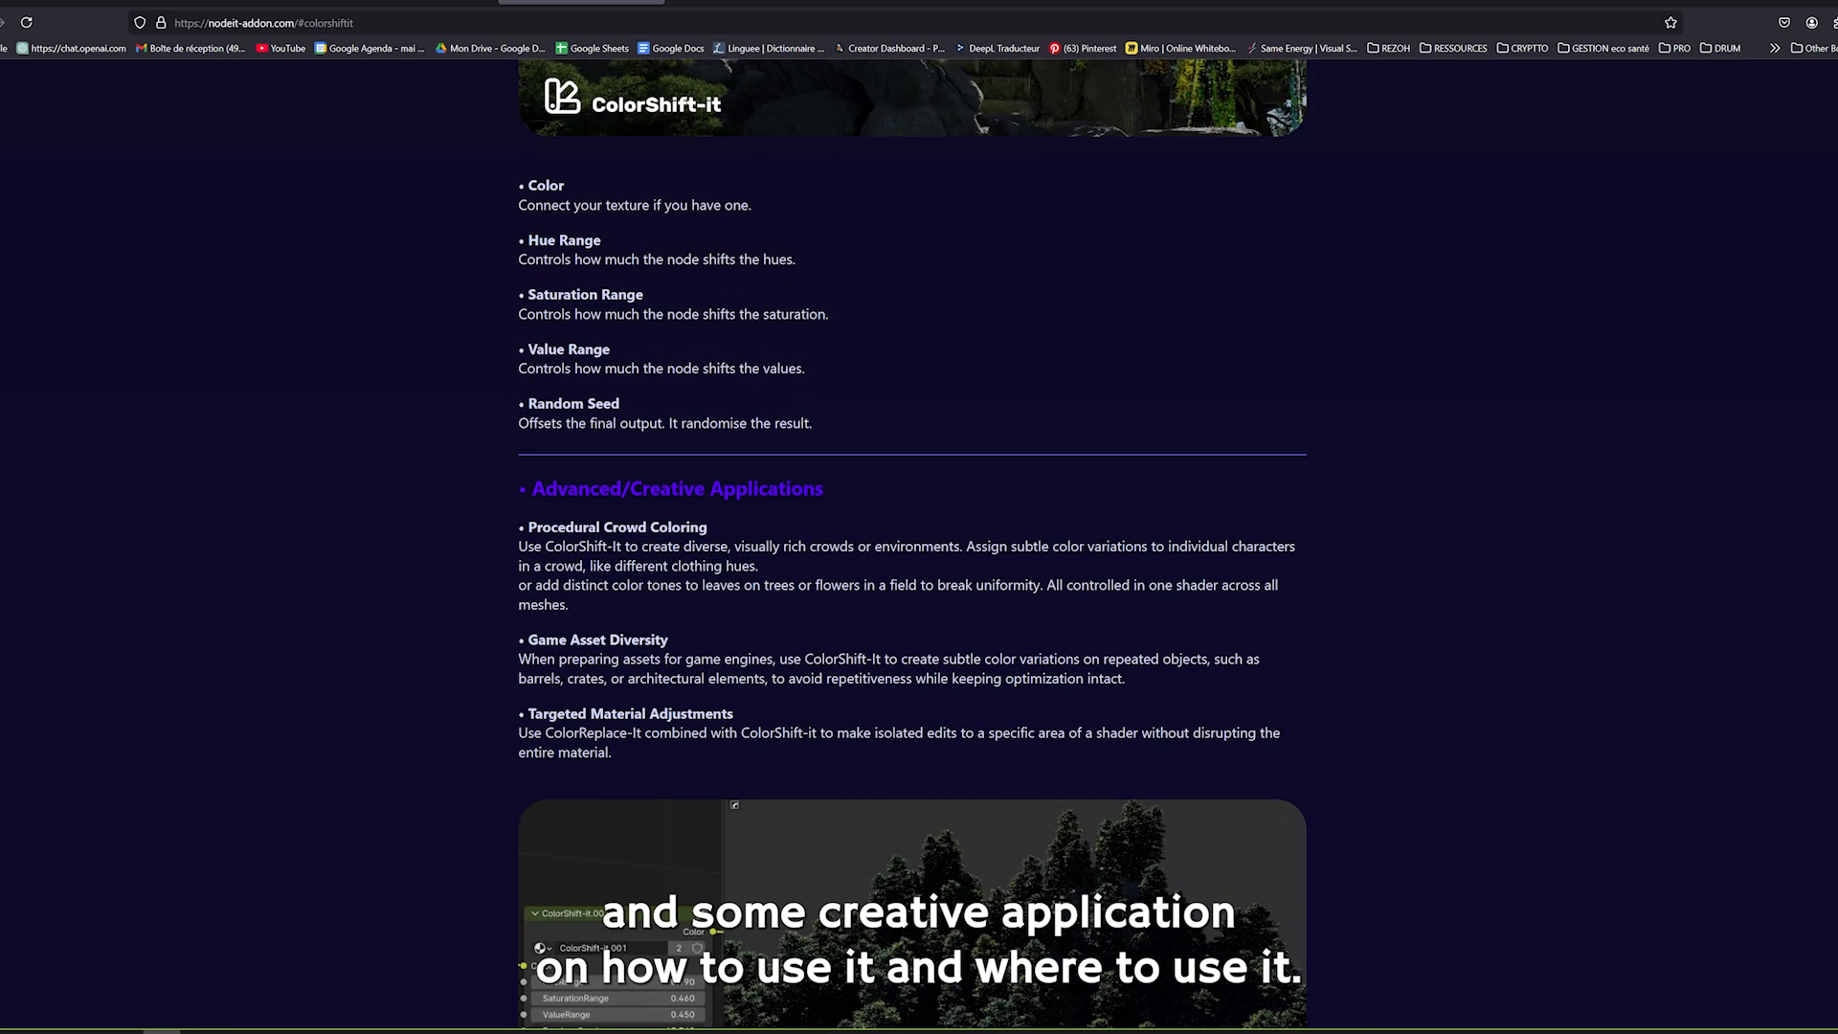
scroll(1001, 750, up, 3)
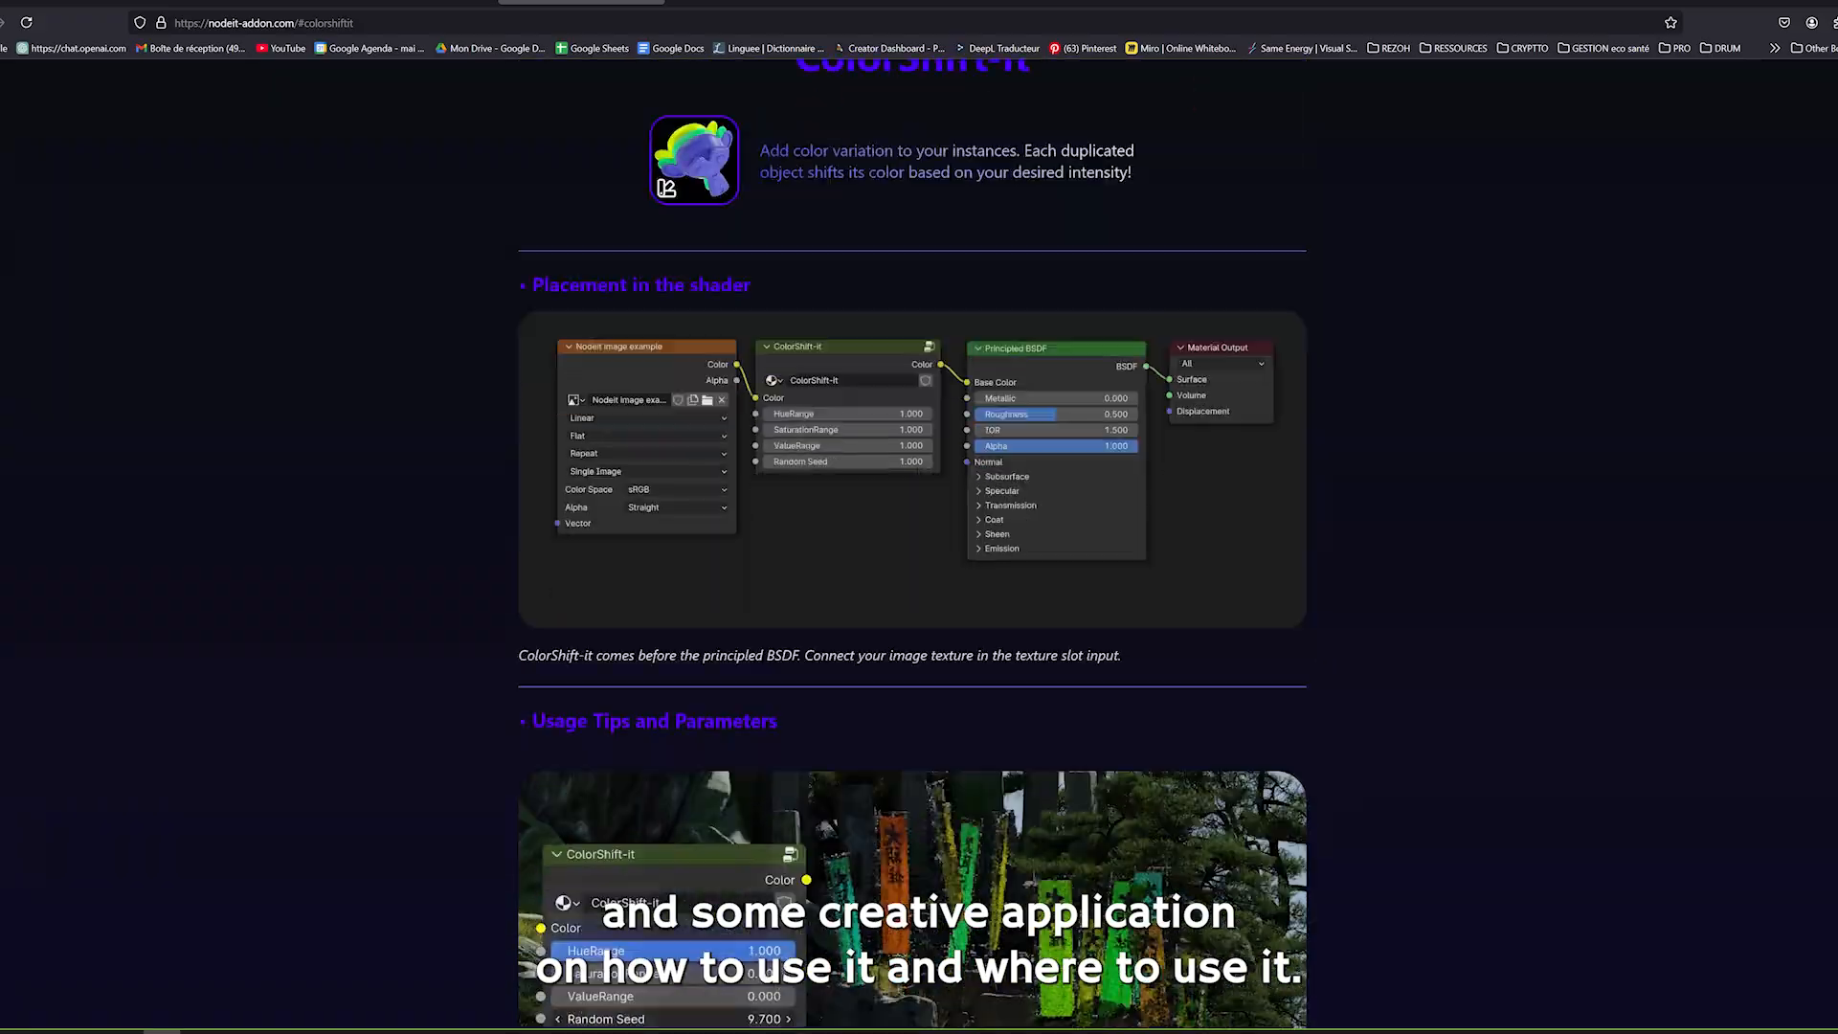
scroll(979, 748, down, 4)
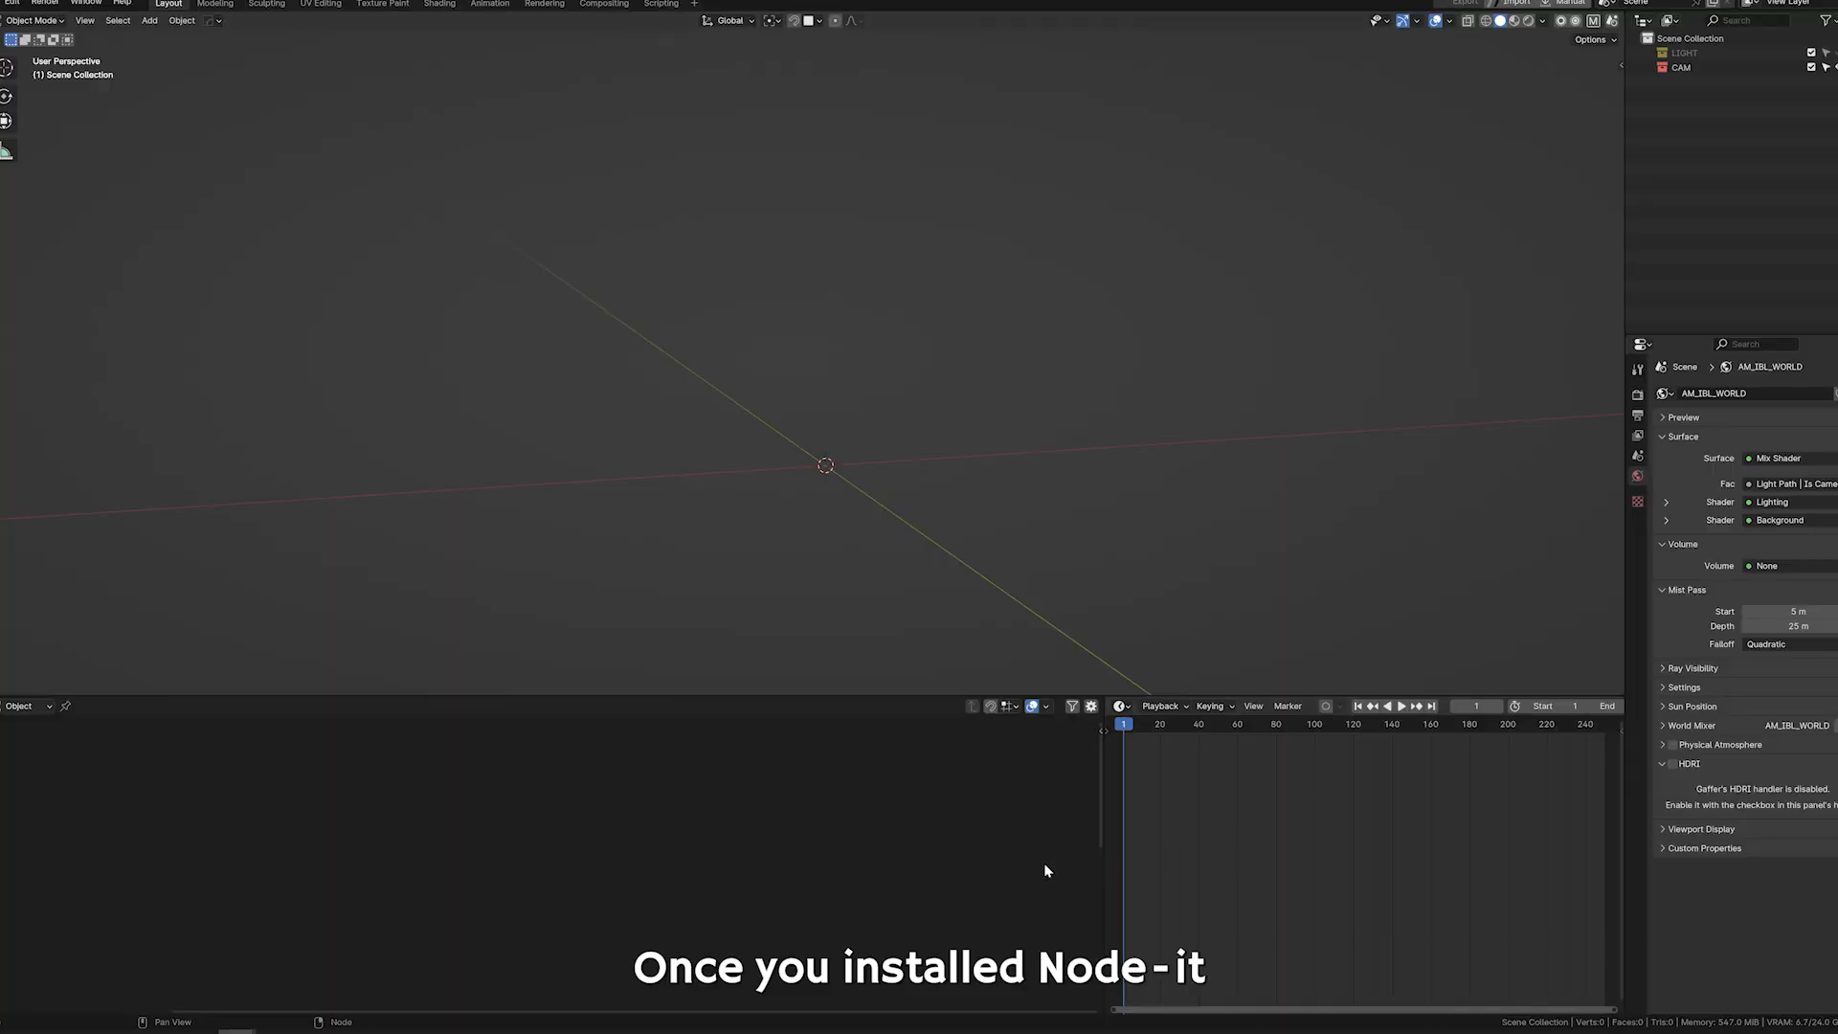
Switch back to Blender and add a cube mesh to the empty scene.
key(shift+a)
mouse_move(863, 503)
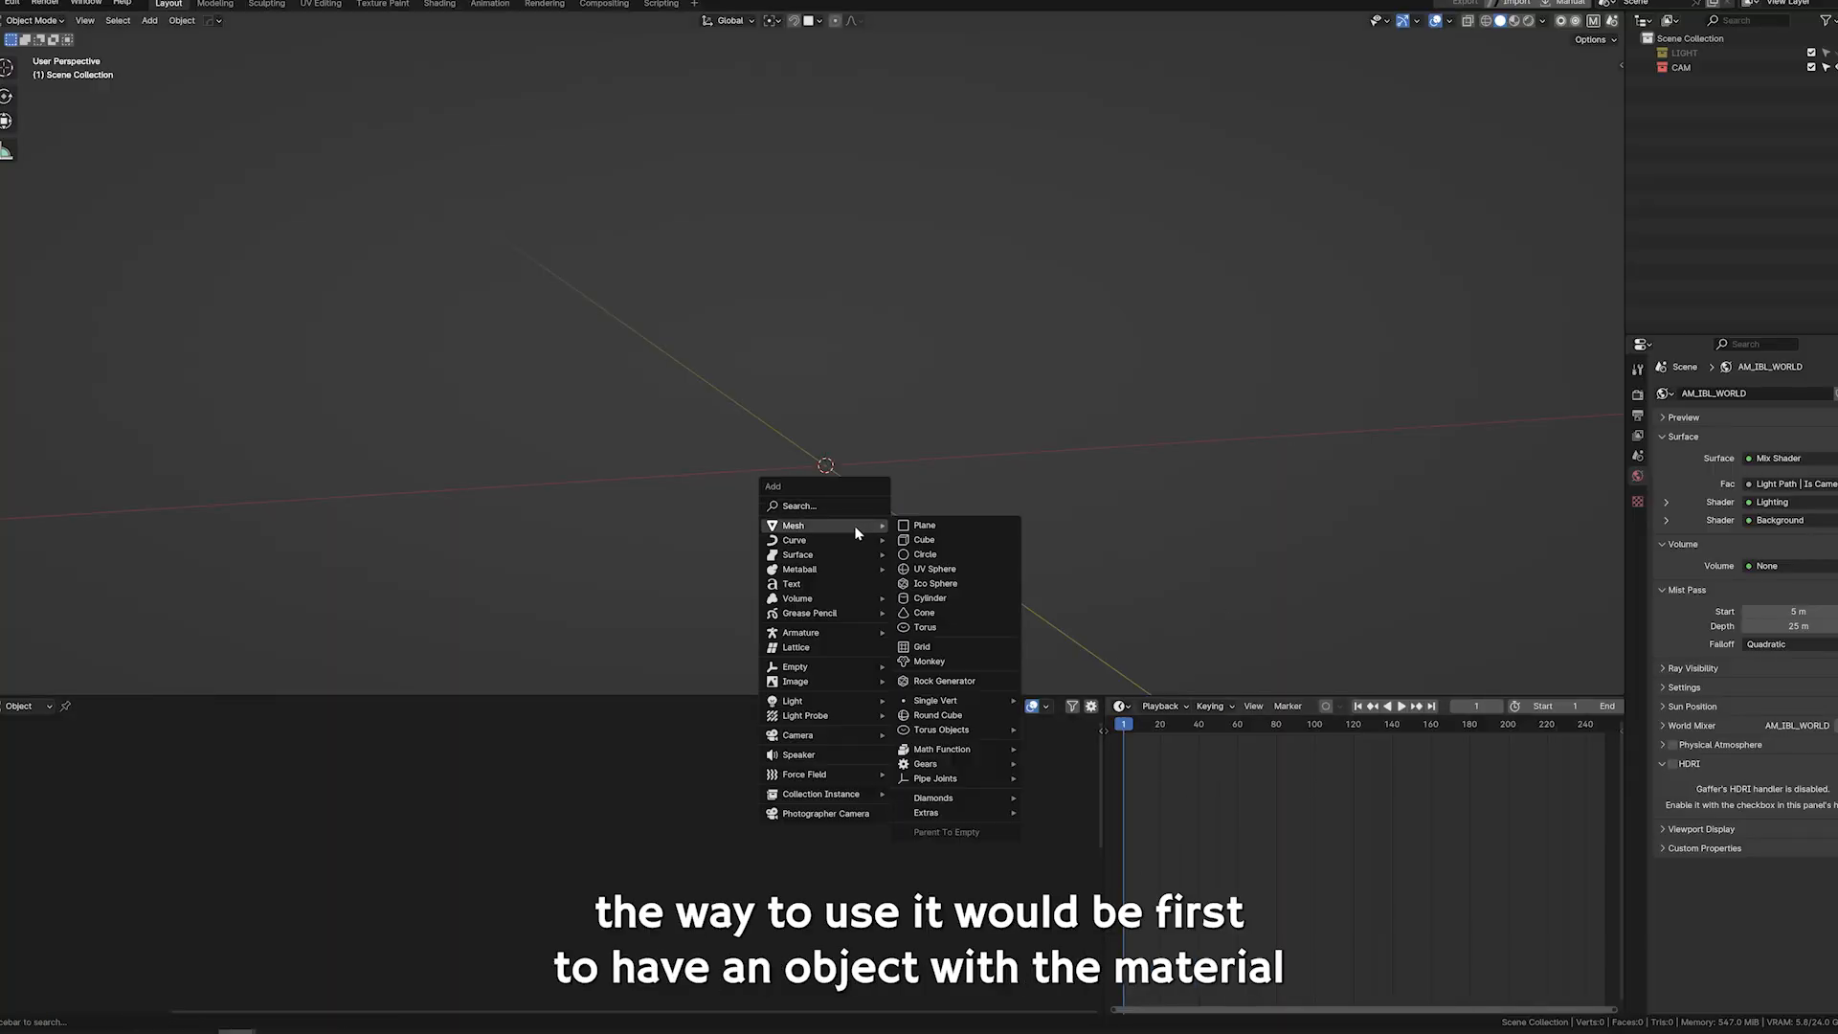
click(914, 534)
Show the NODE-IT tools in the shader editor and create a new material for the cube.
key(n)
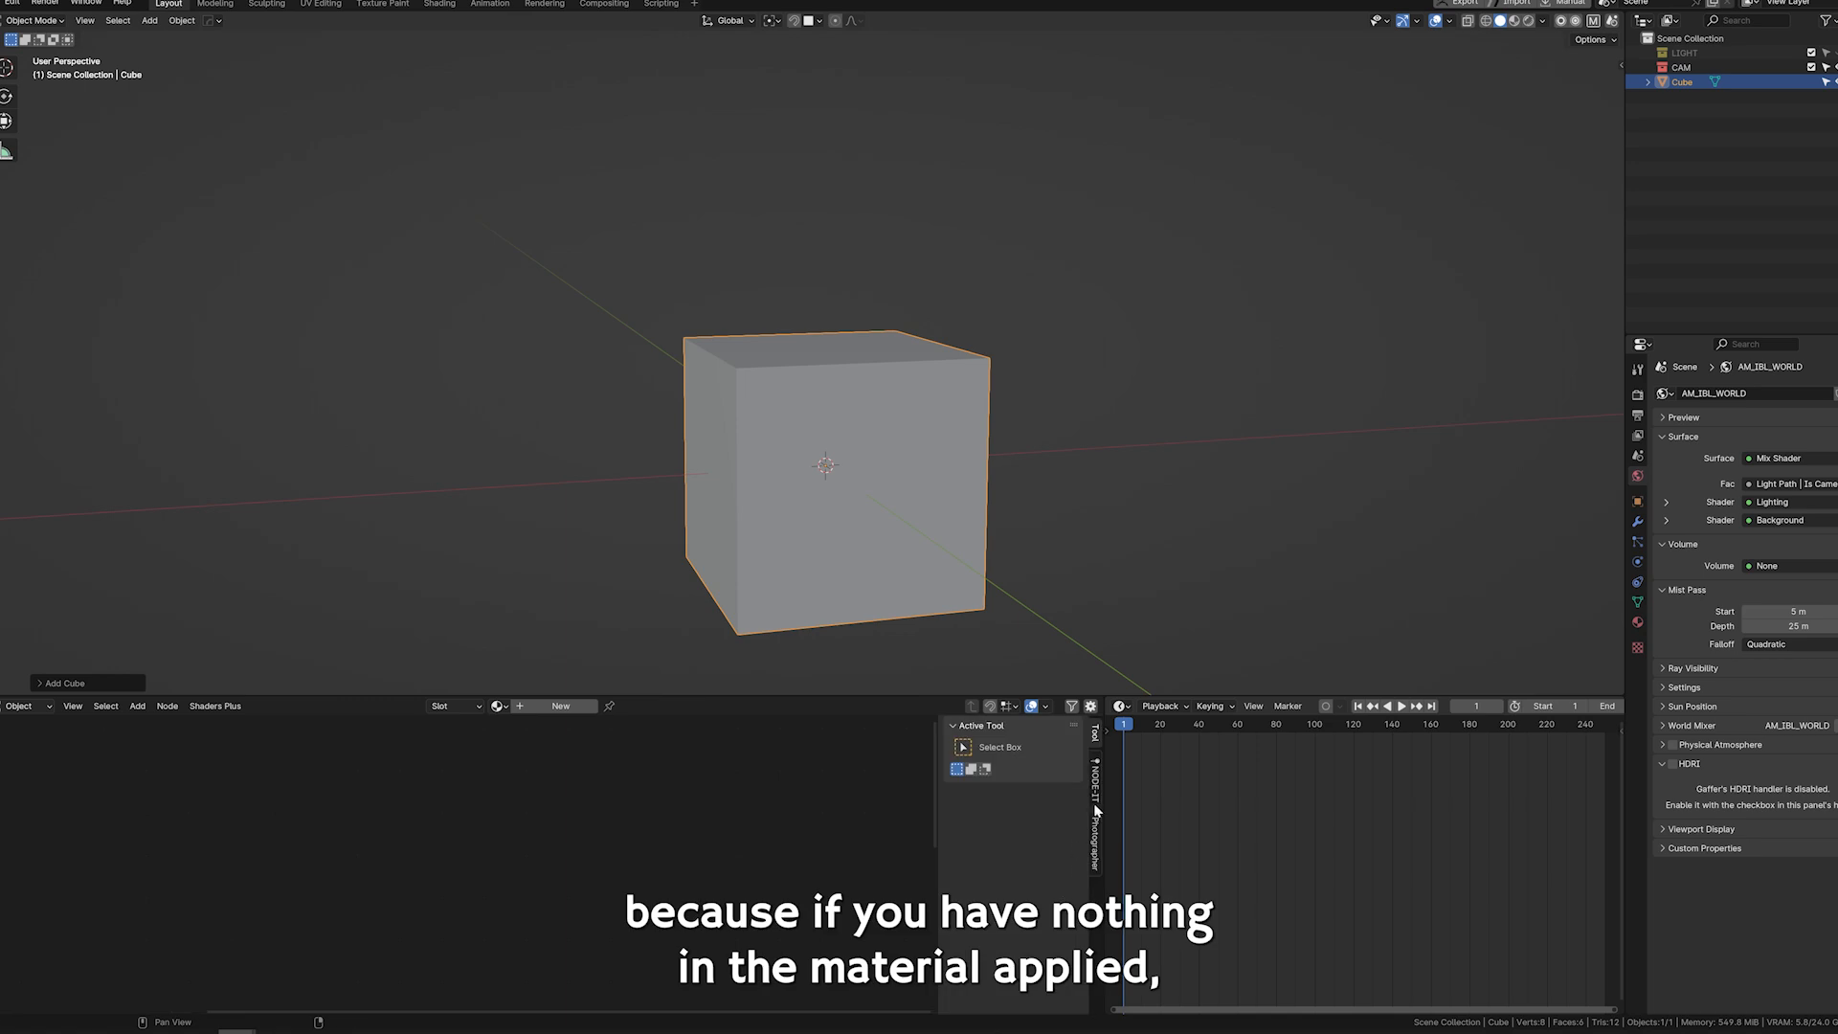
click(1096, 780)
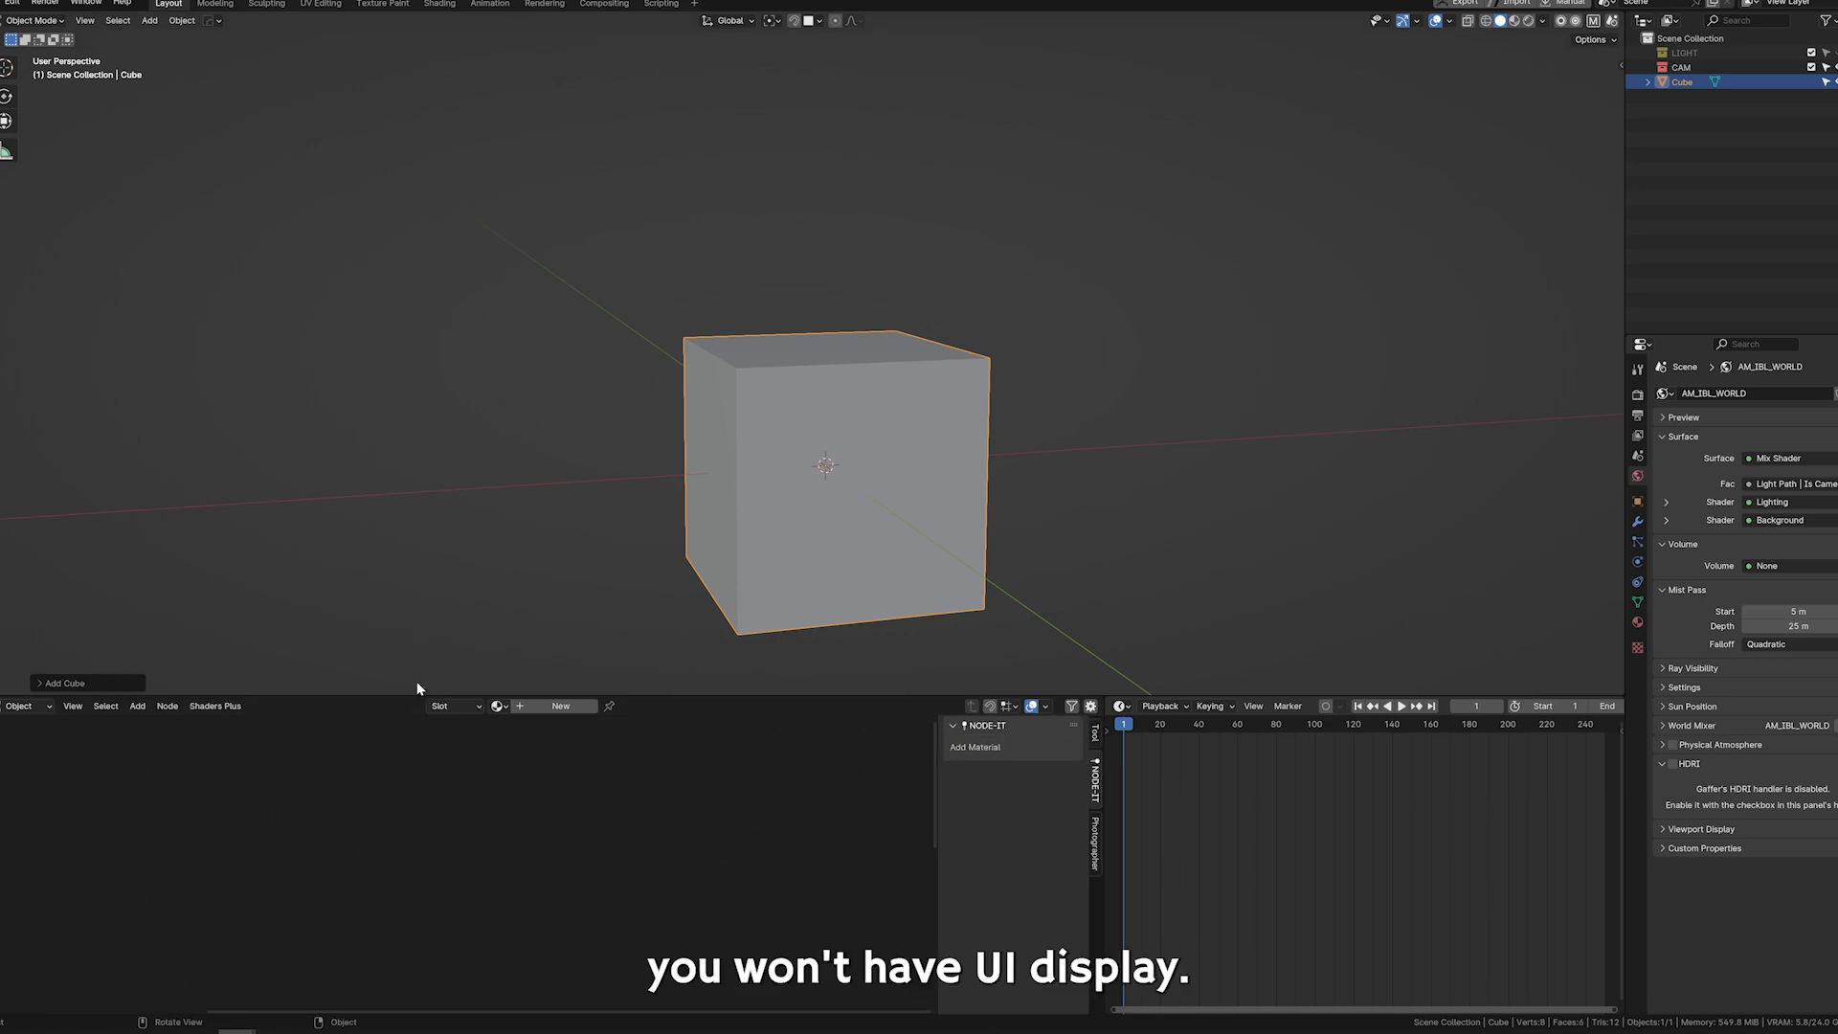
click(560, 706)
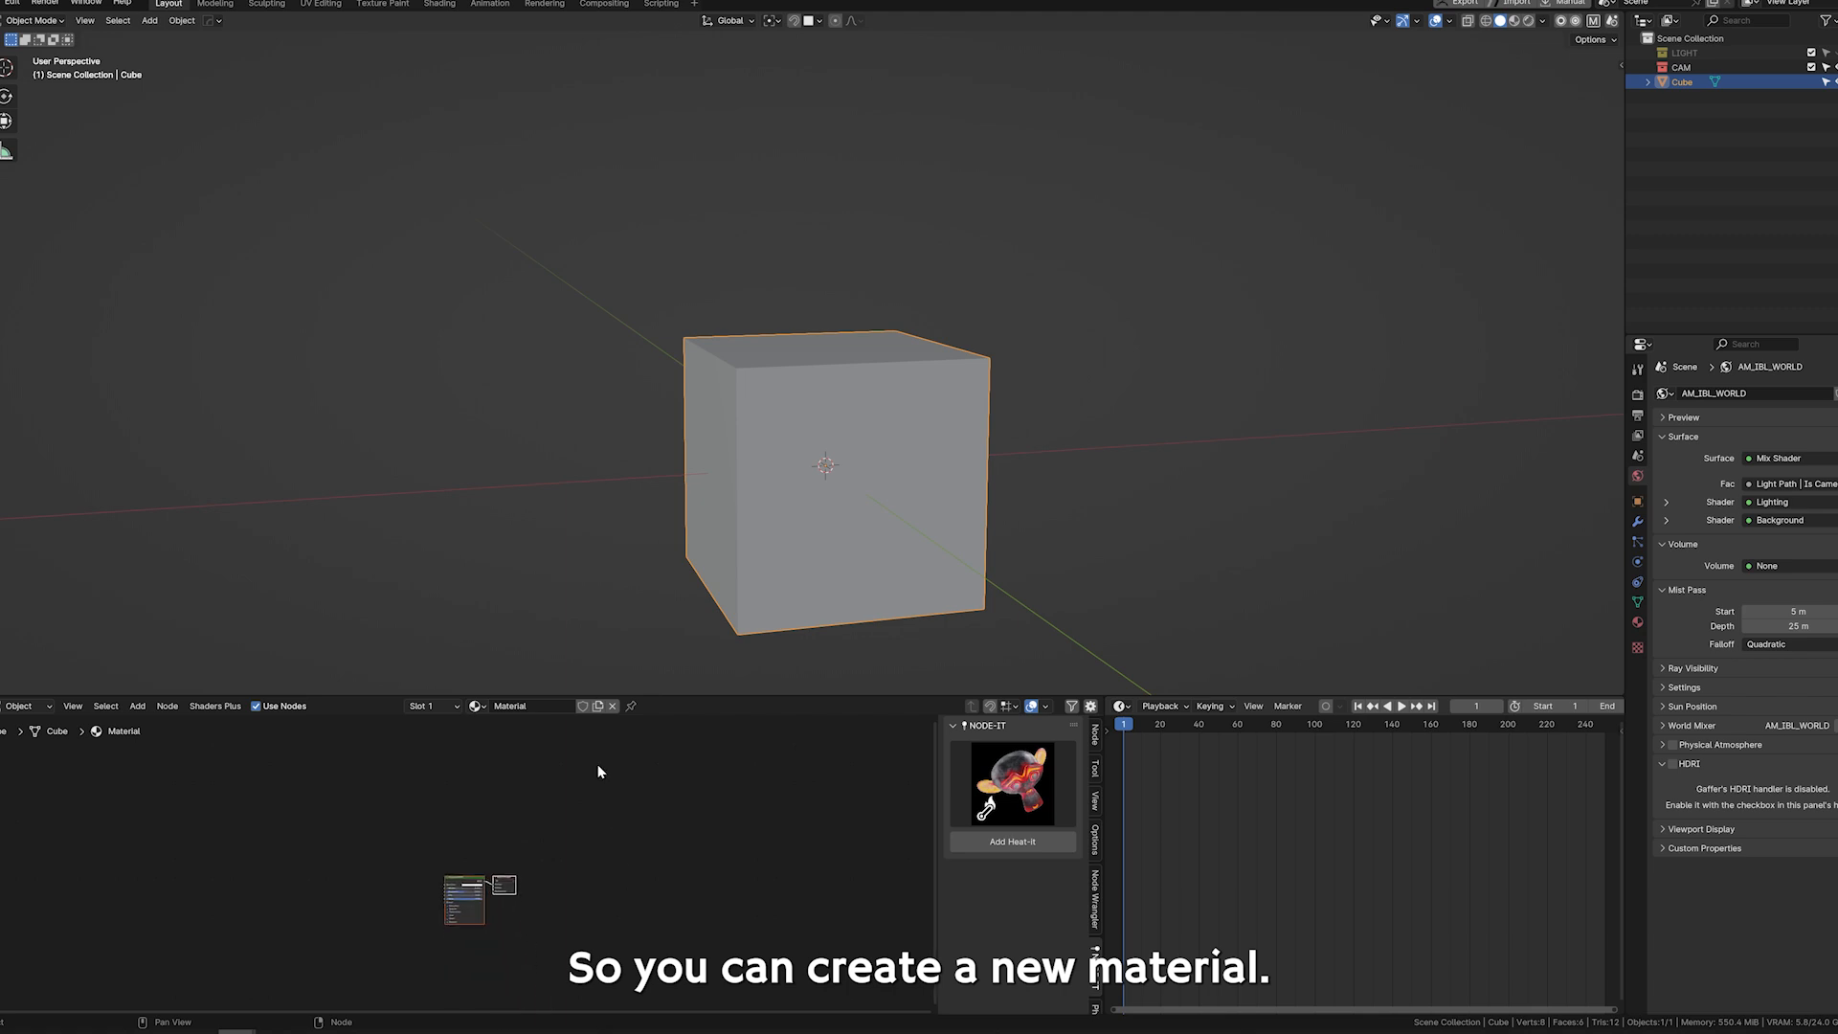
Check the NODE-IT node gallery and enlarge the shader editor by raising its border with the 3D viewport.
click(1029, 807)
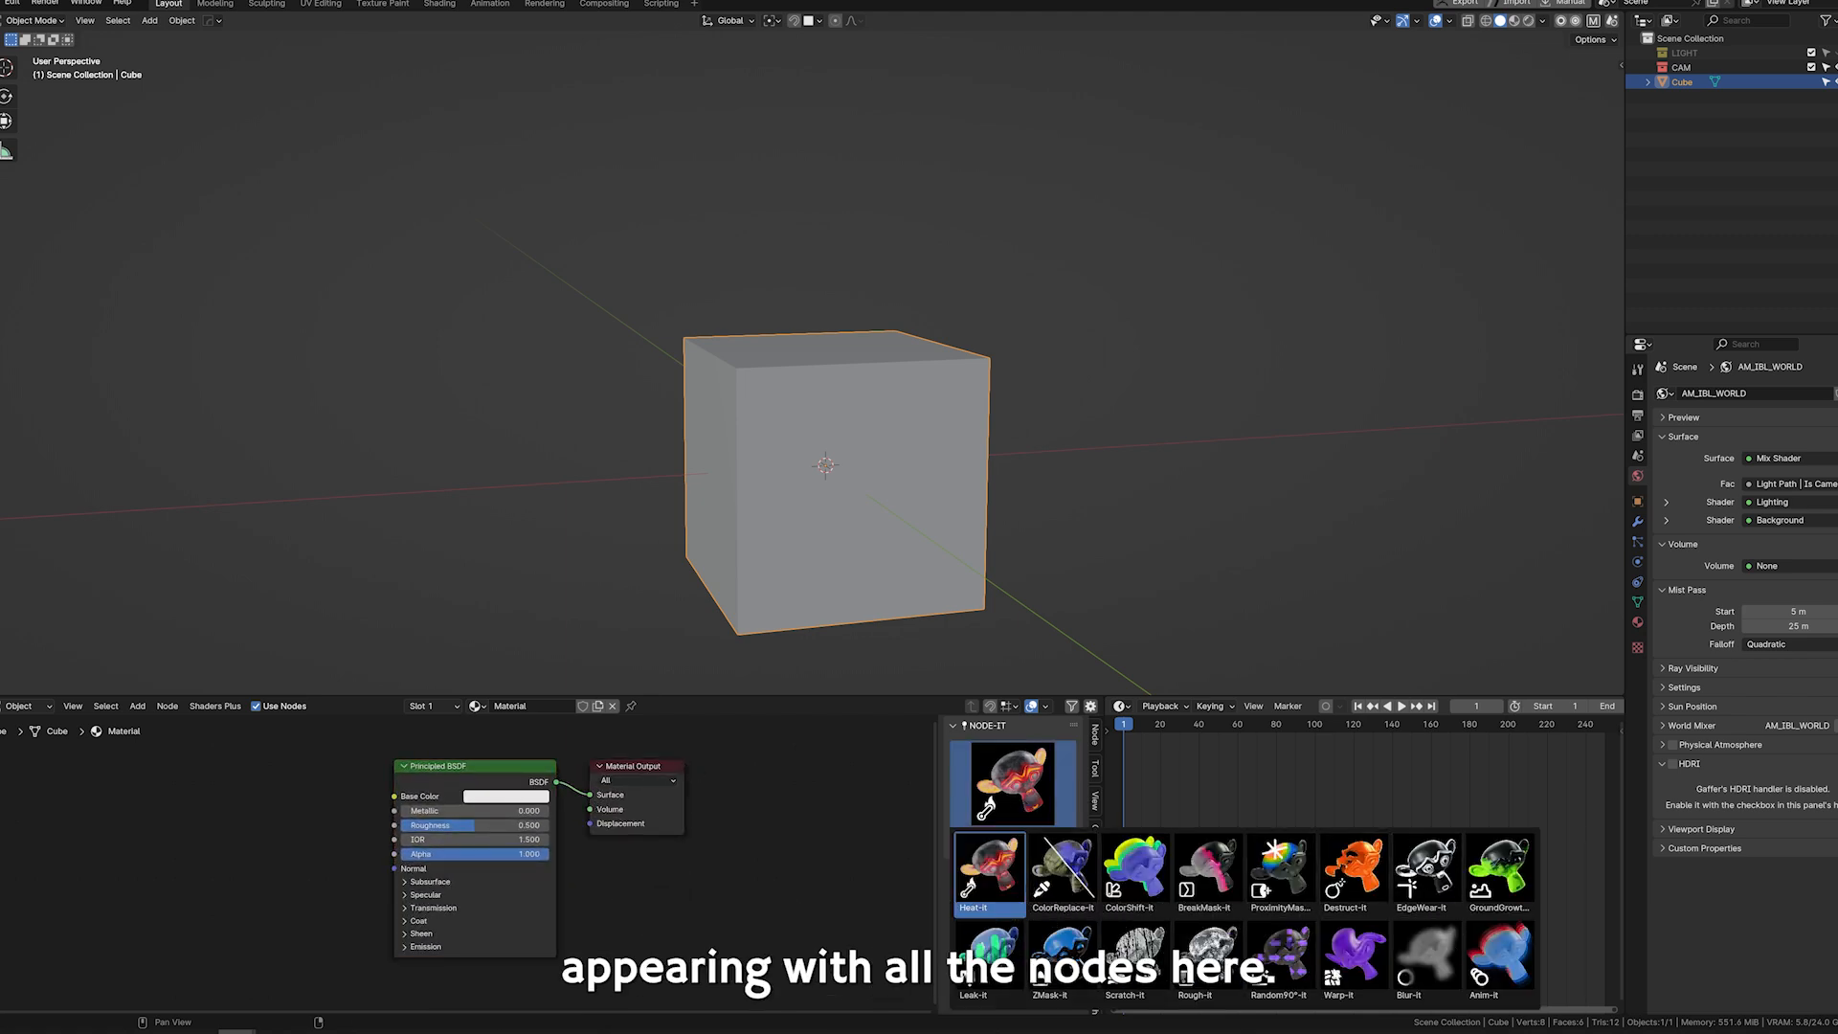
drag(779, 698, 779, 531)
scroll(775, 785, up, 3)
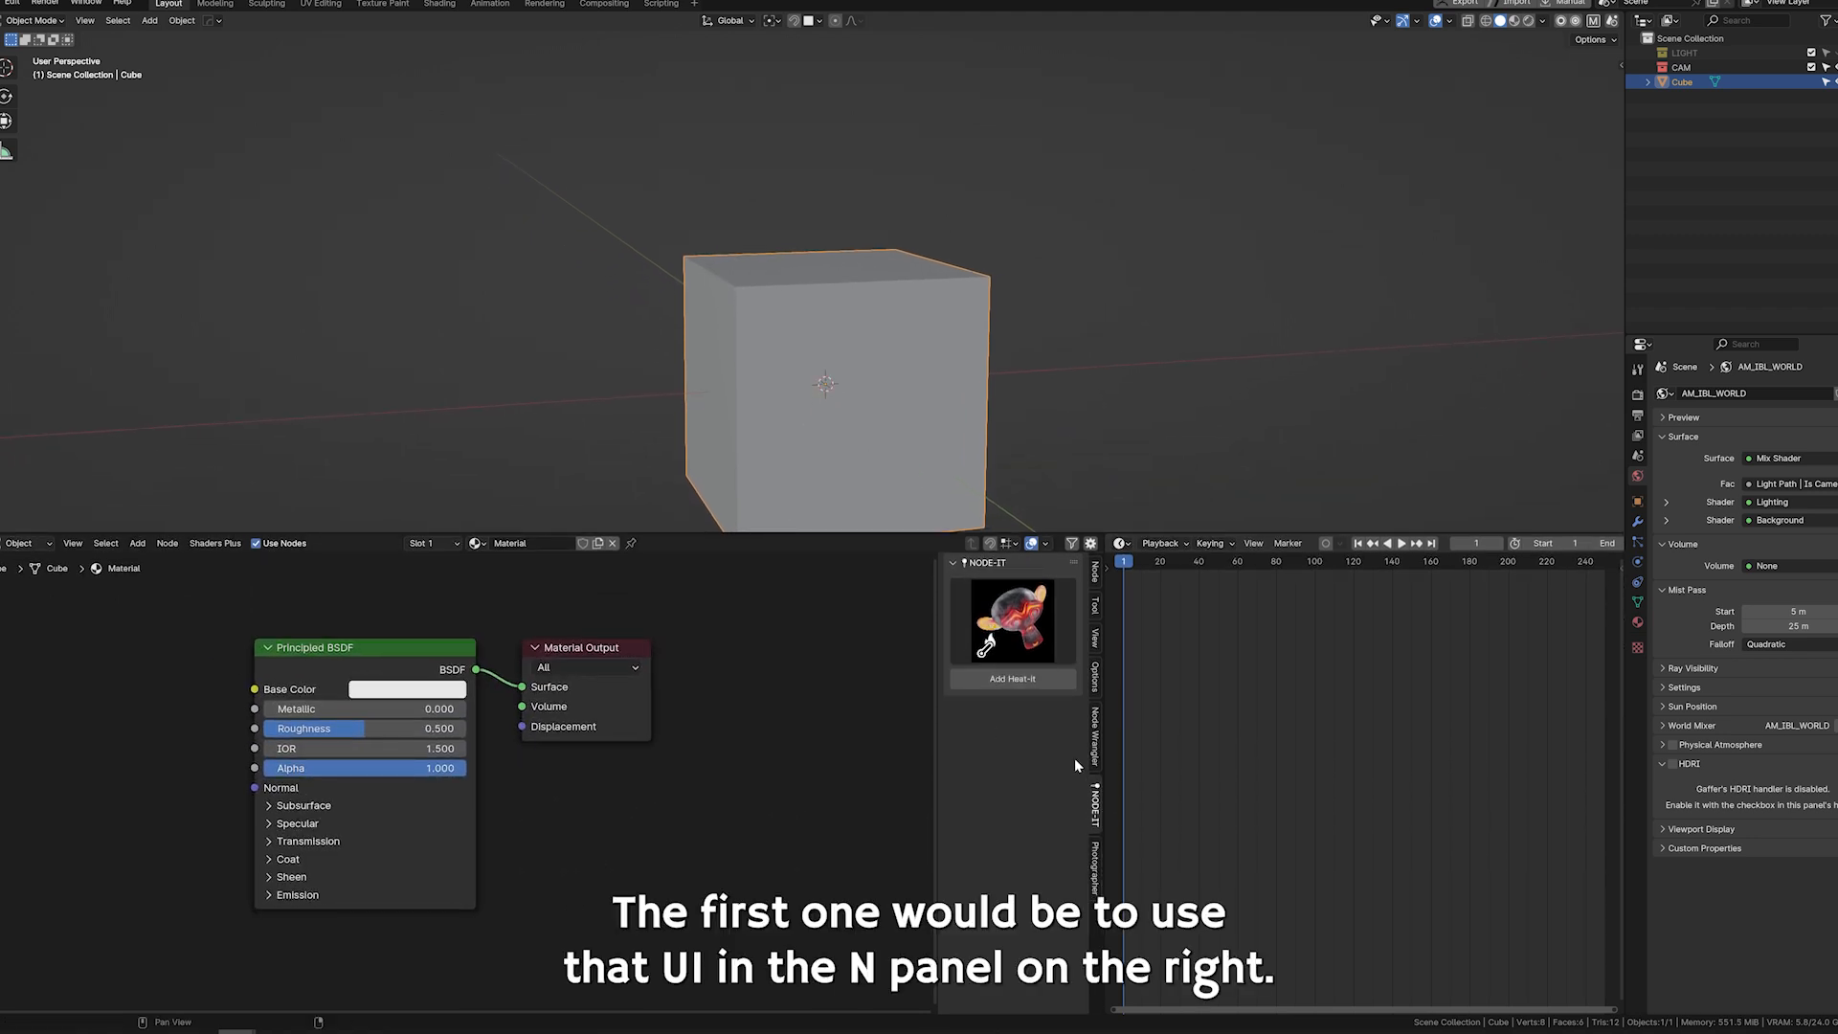
Choose Destruct-it from the NODE-IT gallery and add it to the cube's material.
click(1017, 640)
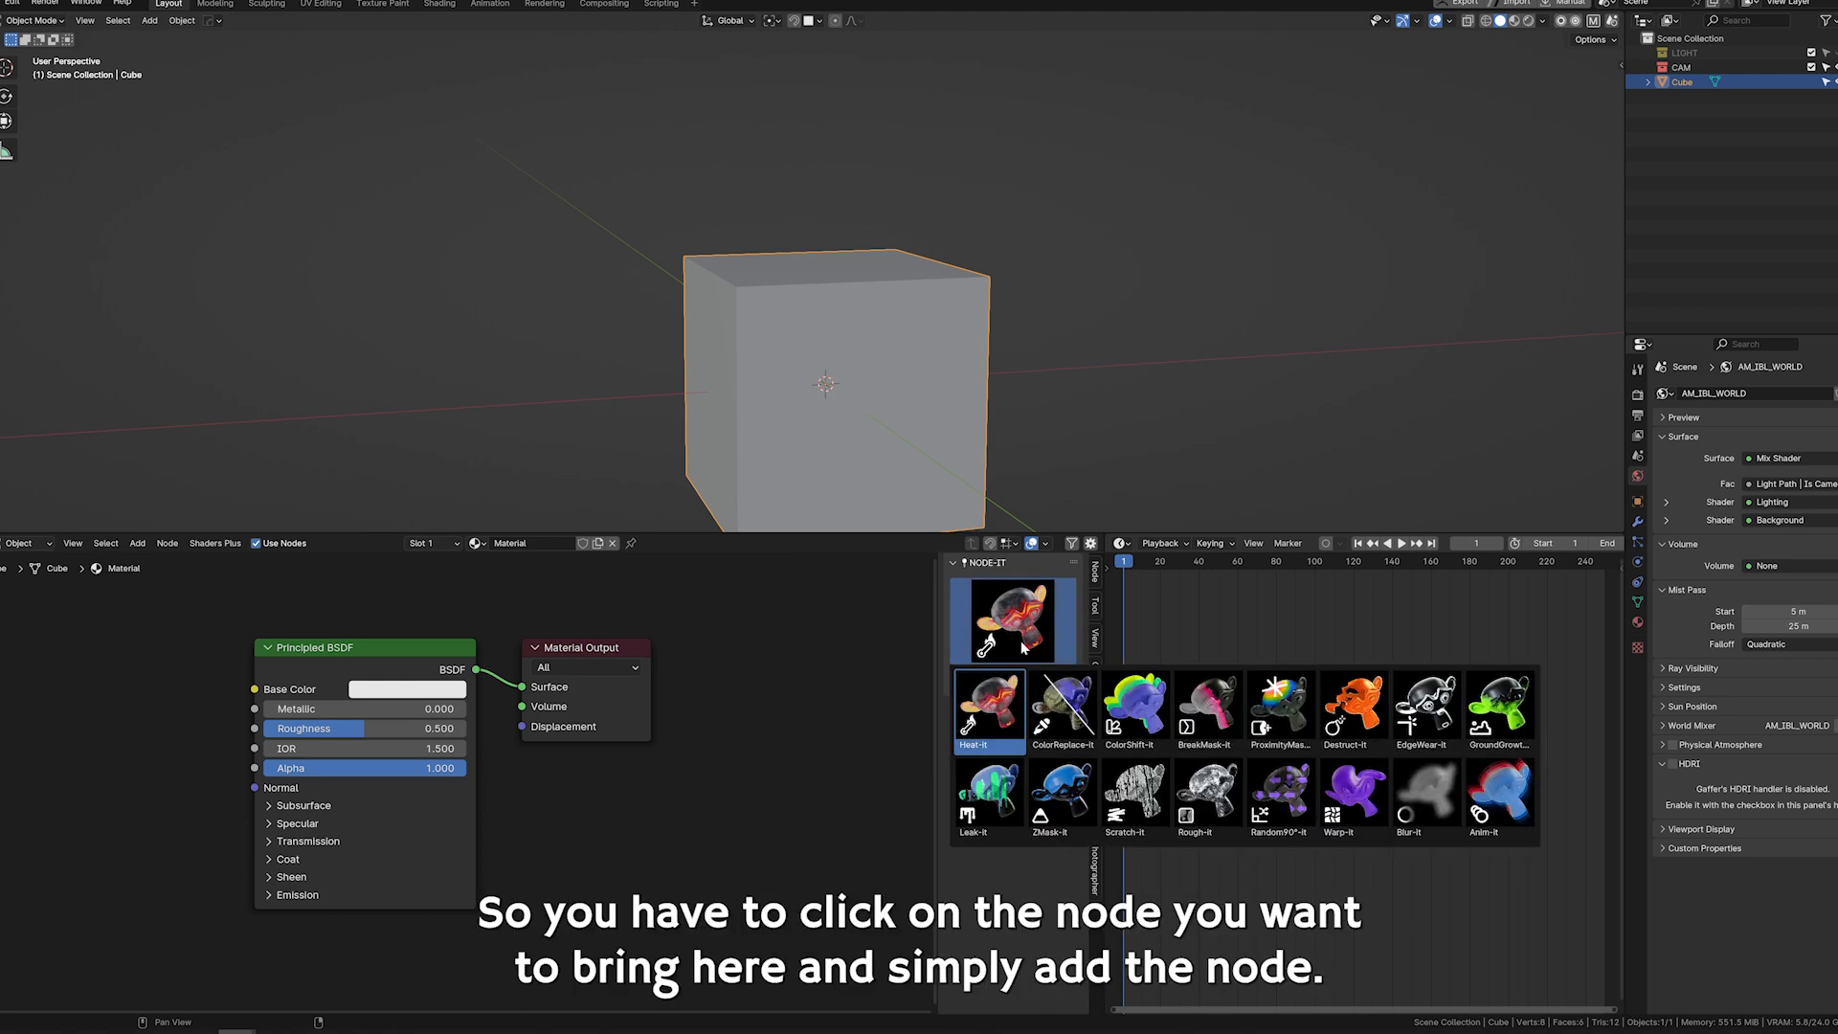
click(1353, 713)
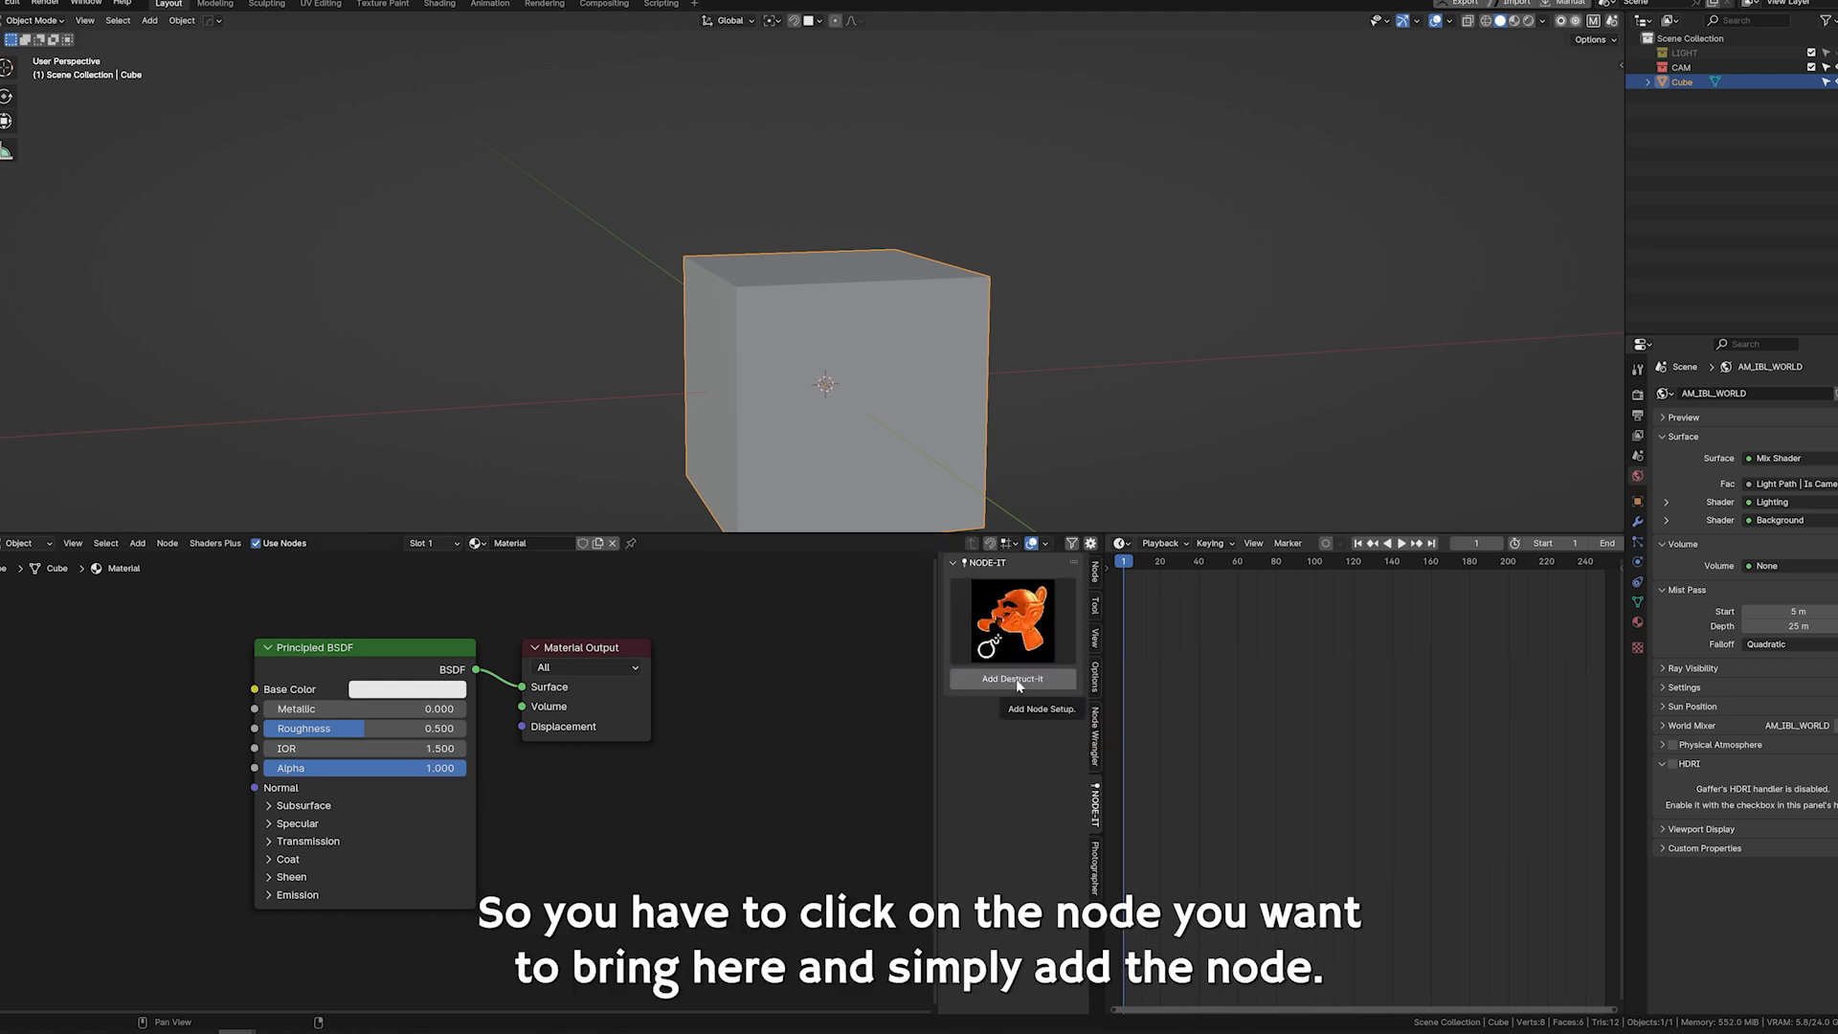
click(1013, 679)
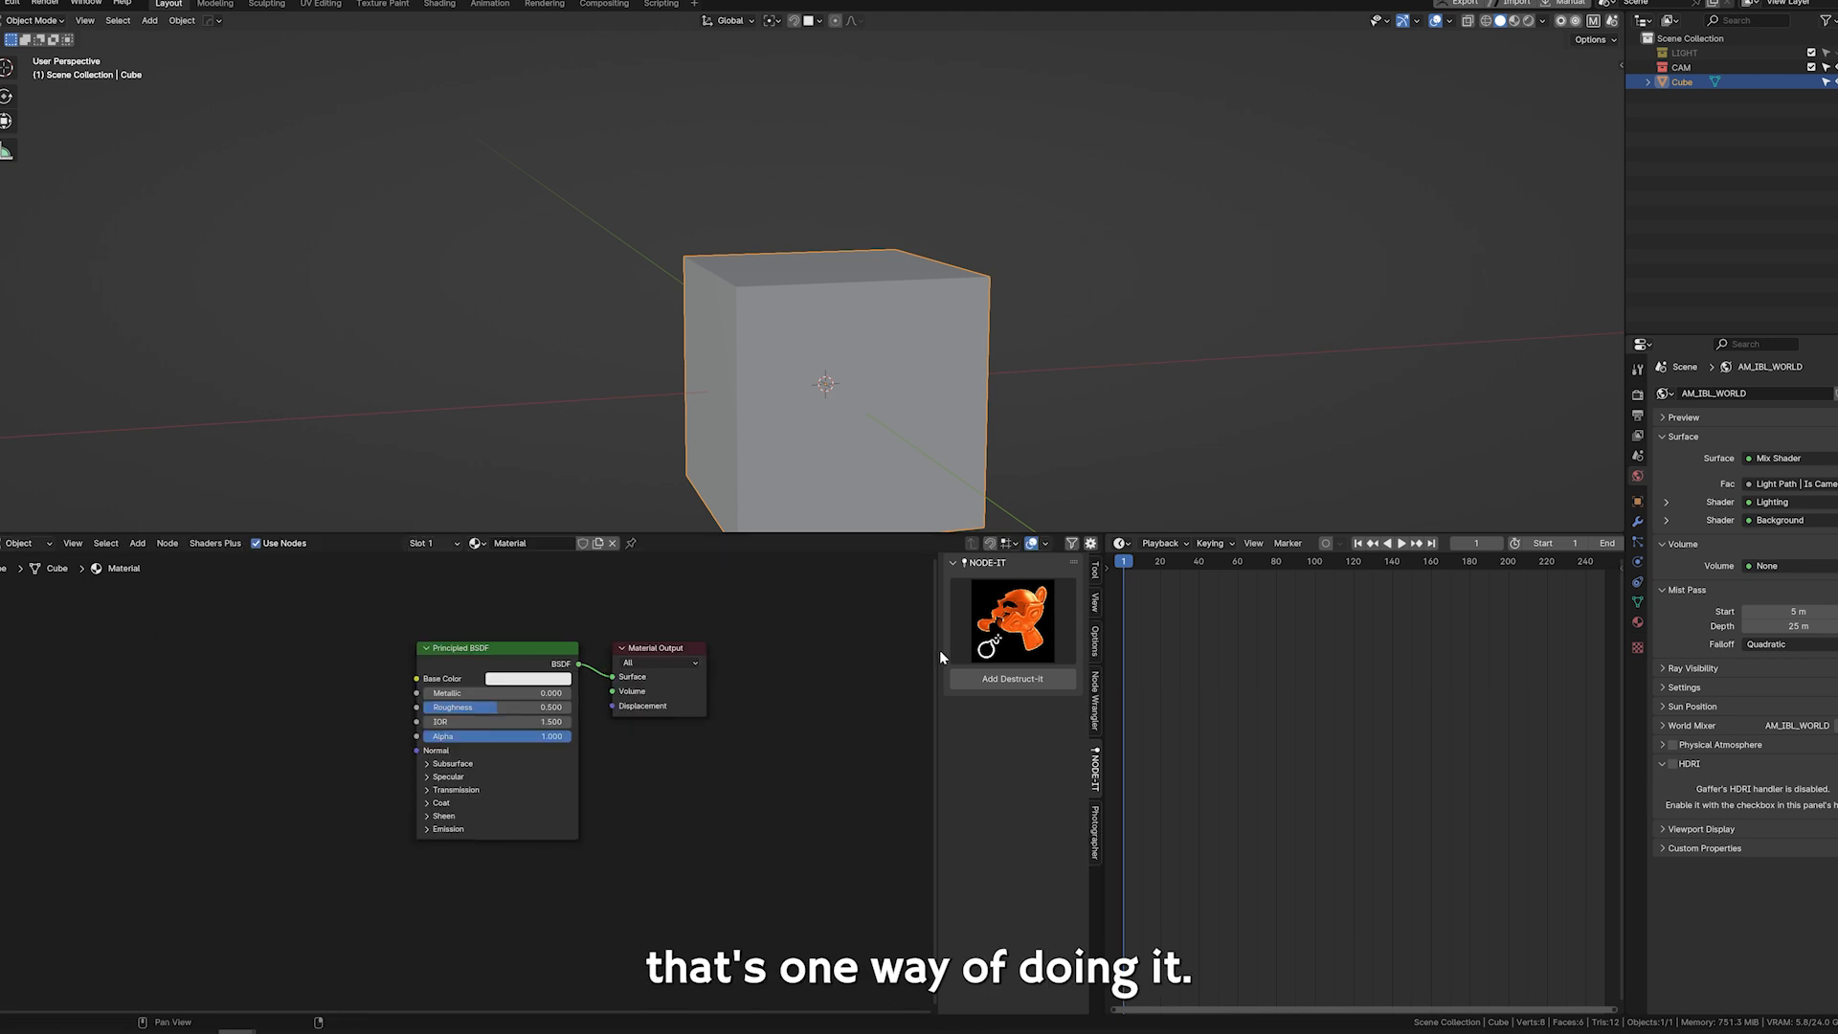
Add a Leak-it node to the material and place it before the Principled BSDF node.
key(shift+a)
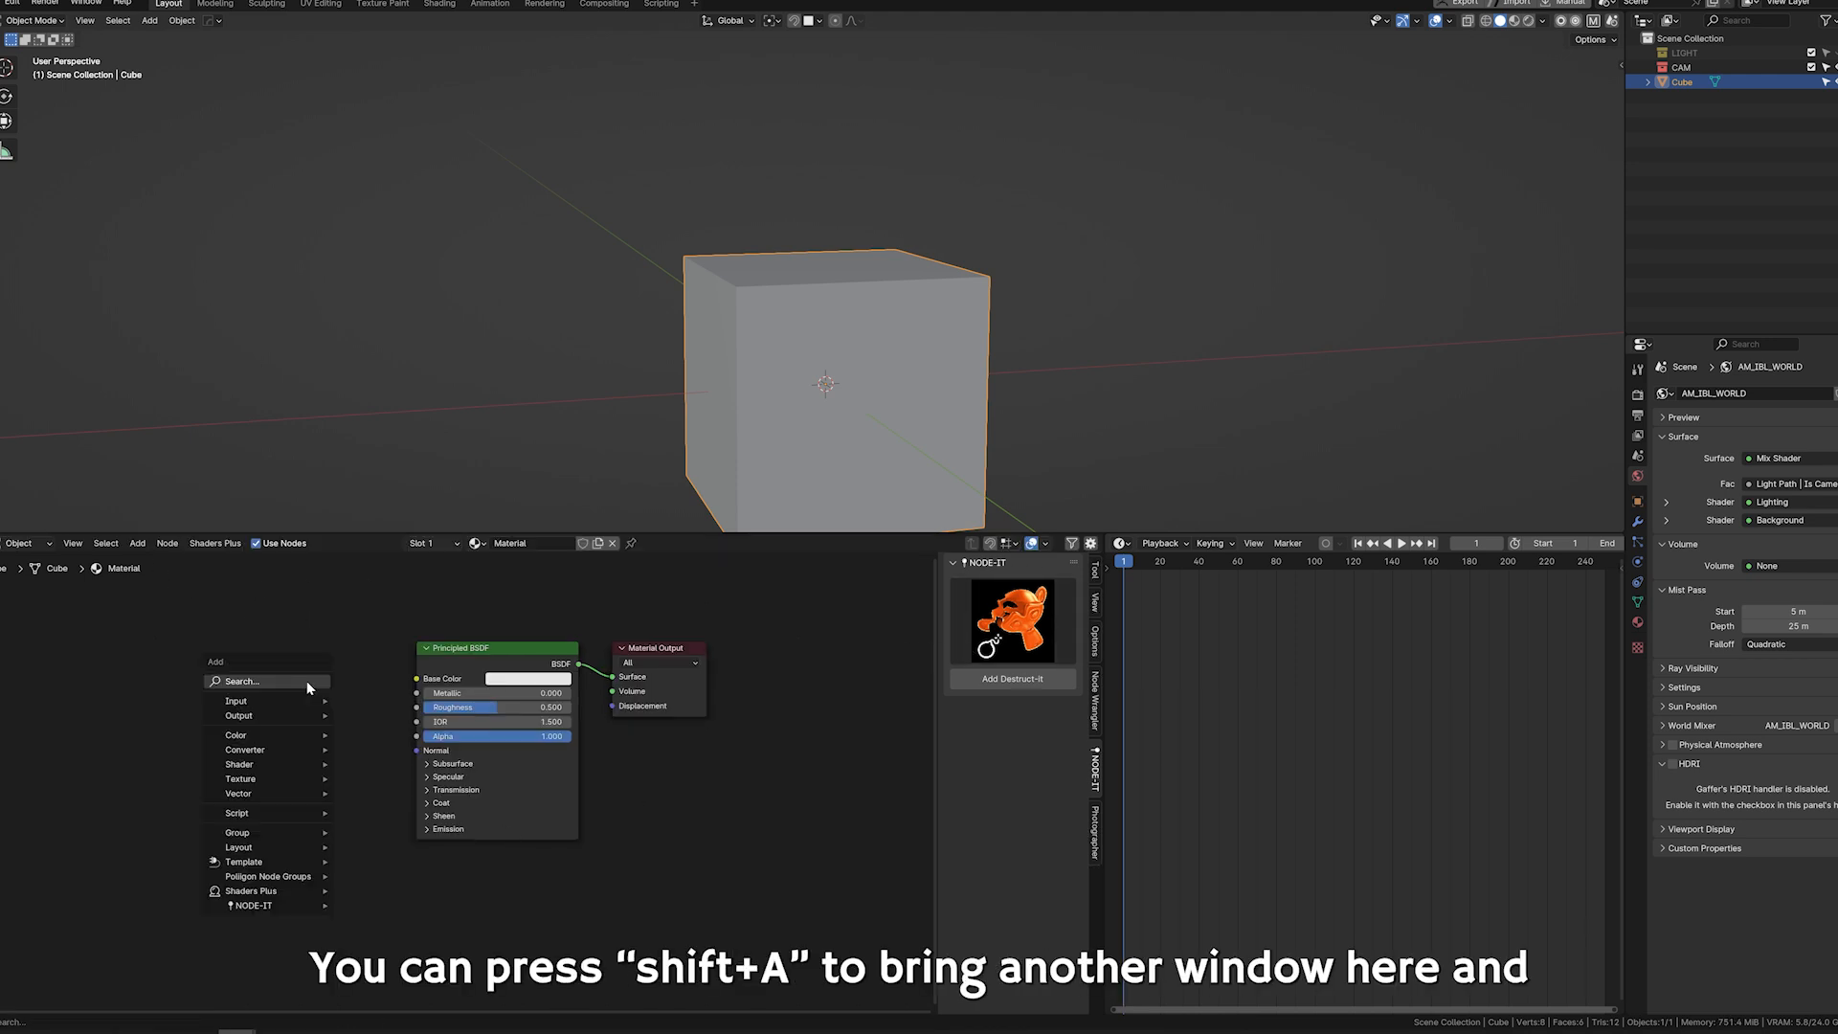
mouse_move(224, 720)
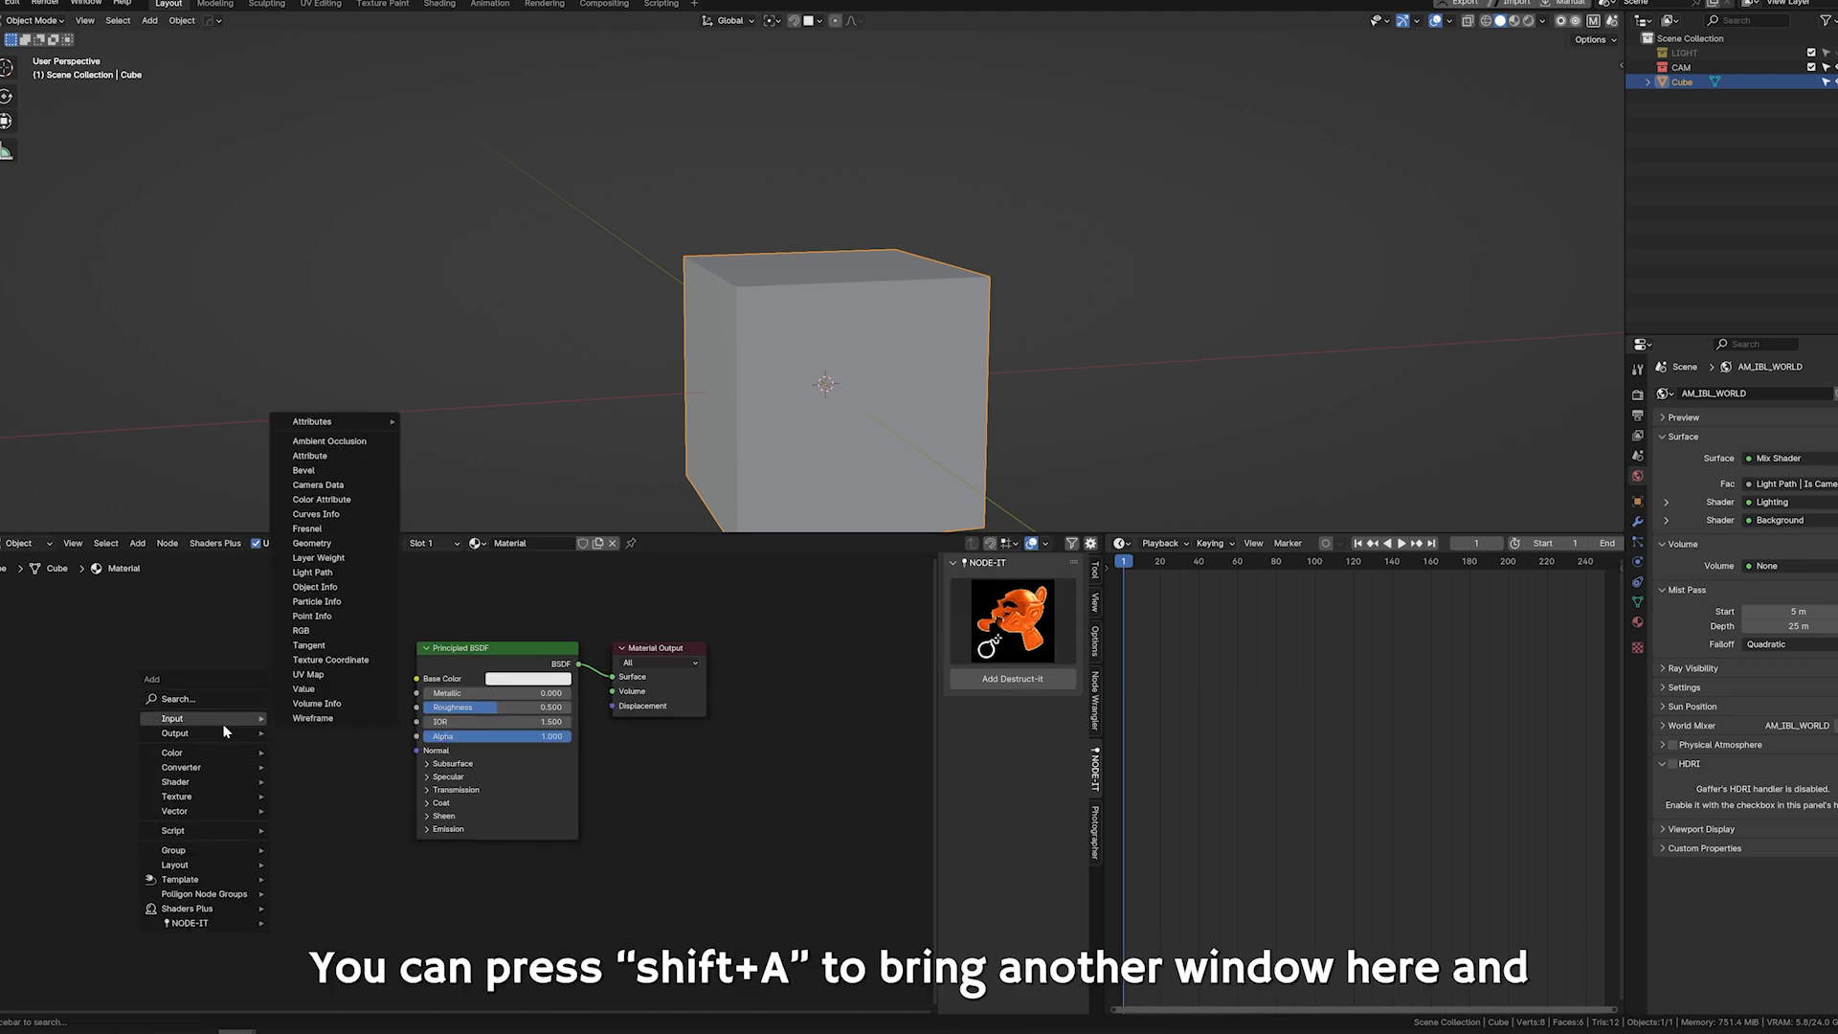
mouse_move(194, 925)
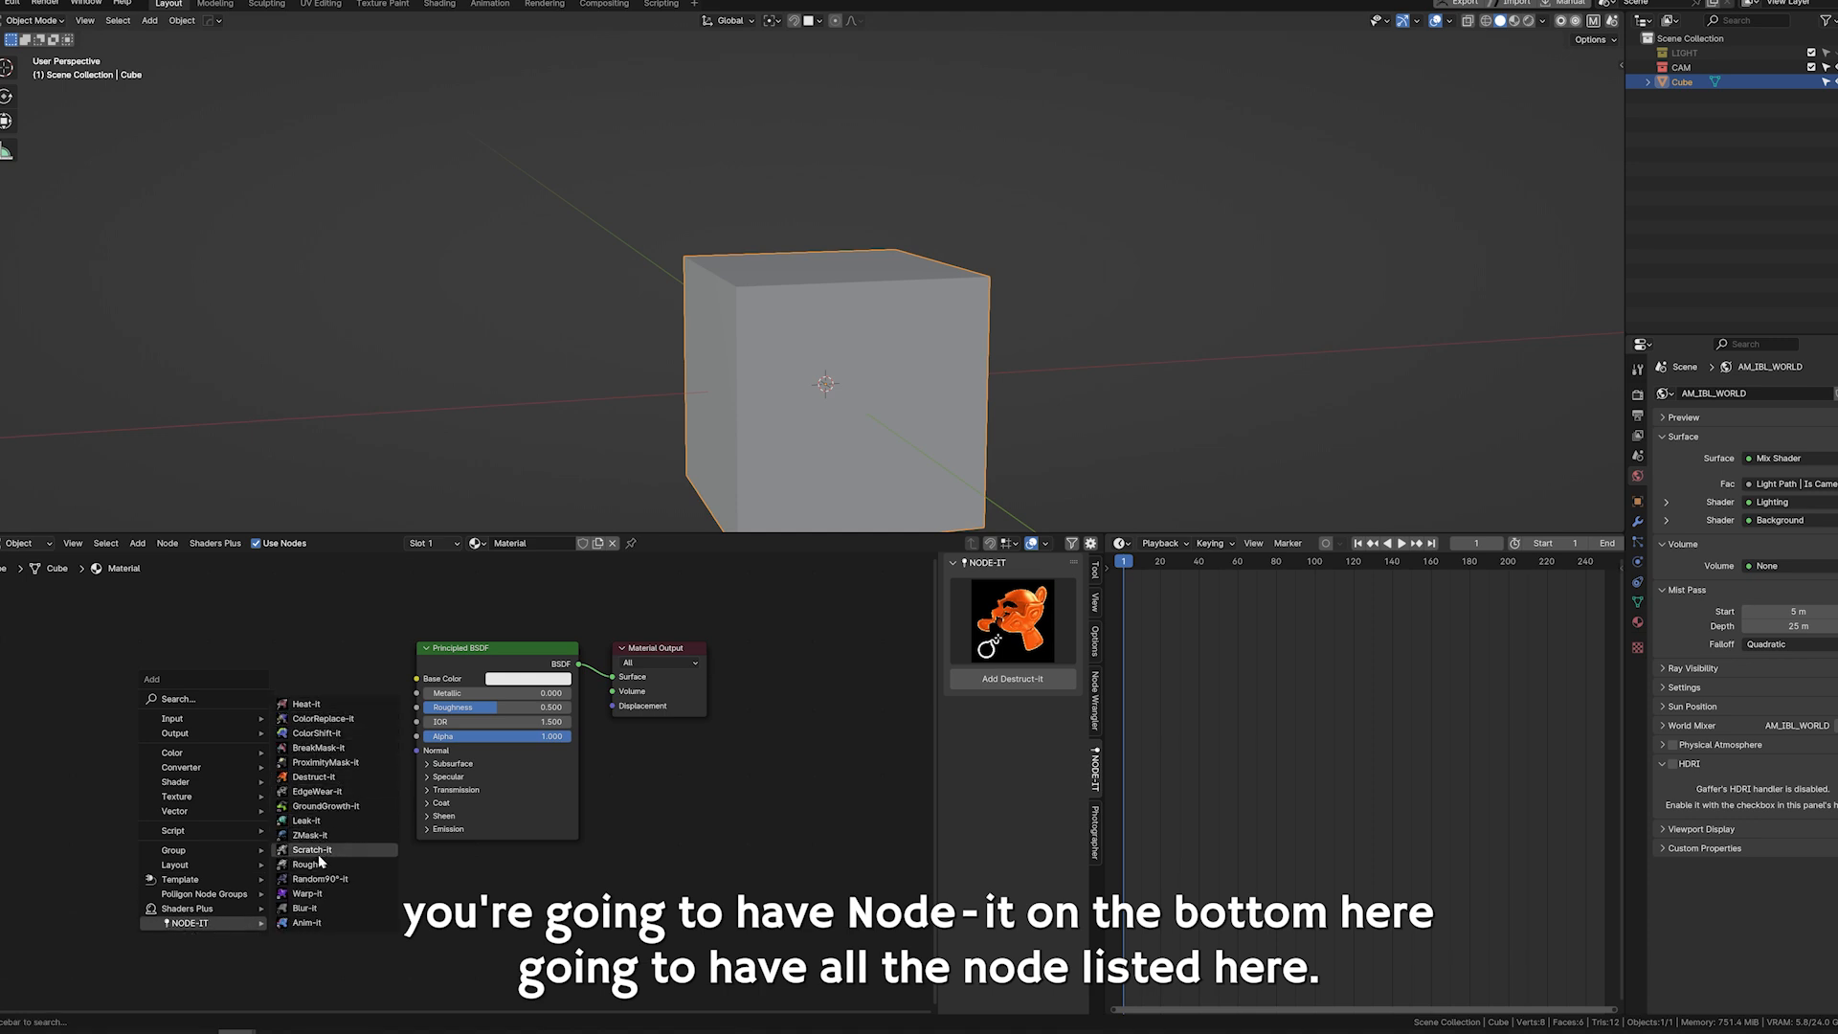
click(313, 821)
click(255, 760)
Add a Random90°-it node and place it directly below the Leak-it node.
key(shift+a)
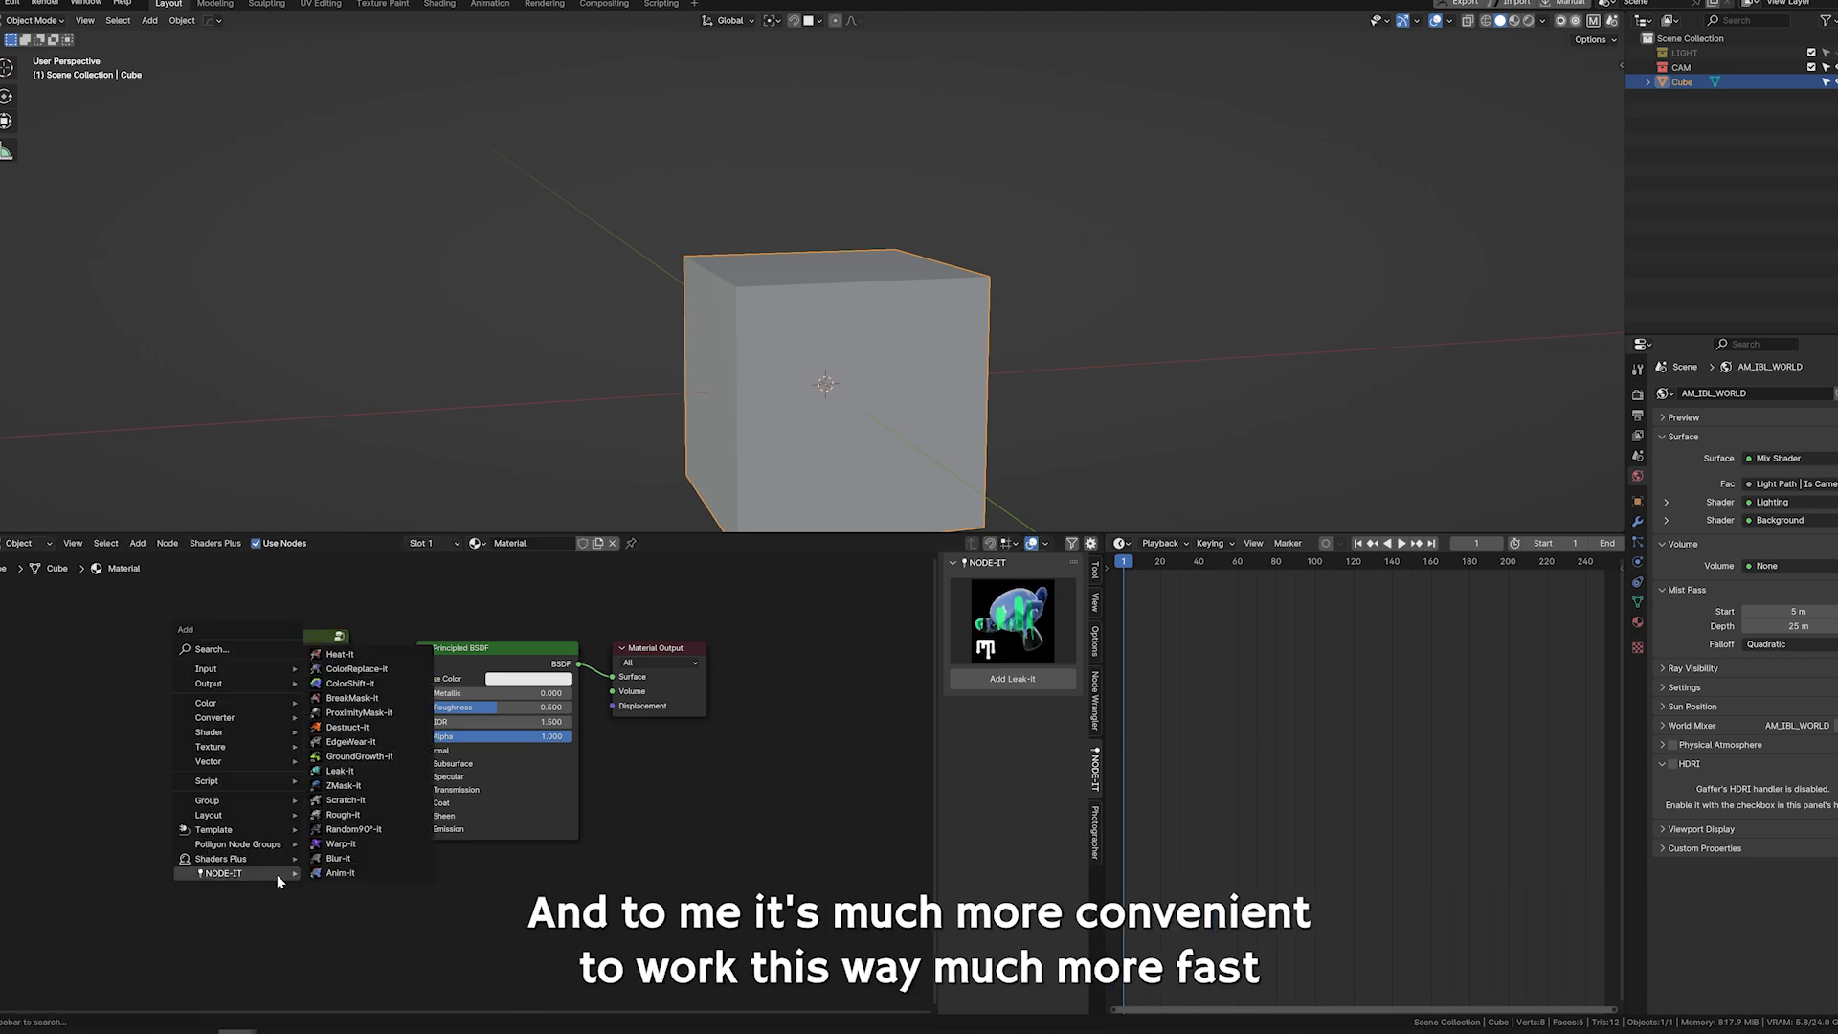
click(341, 835)
click(389, 872)
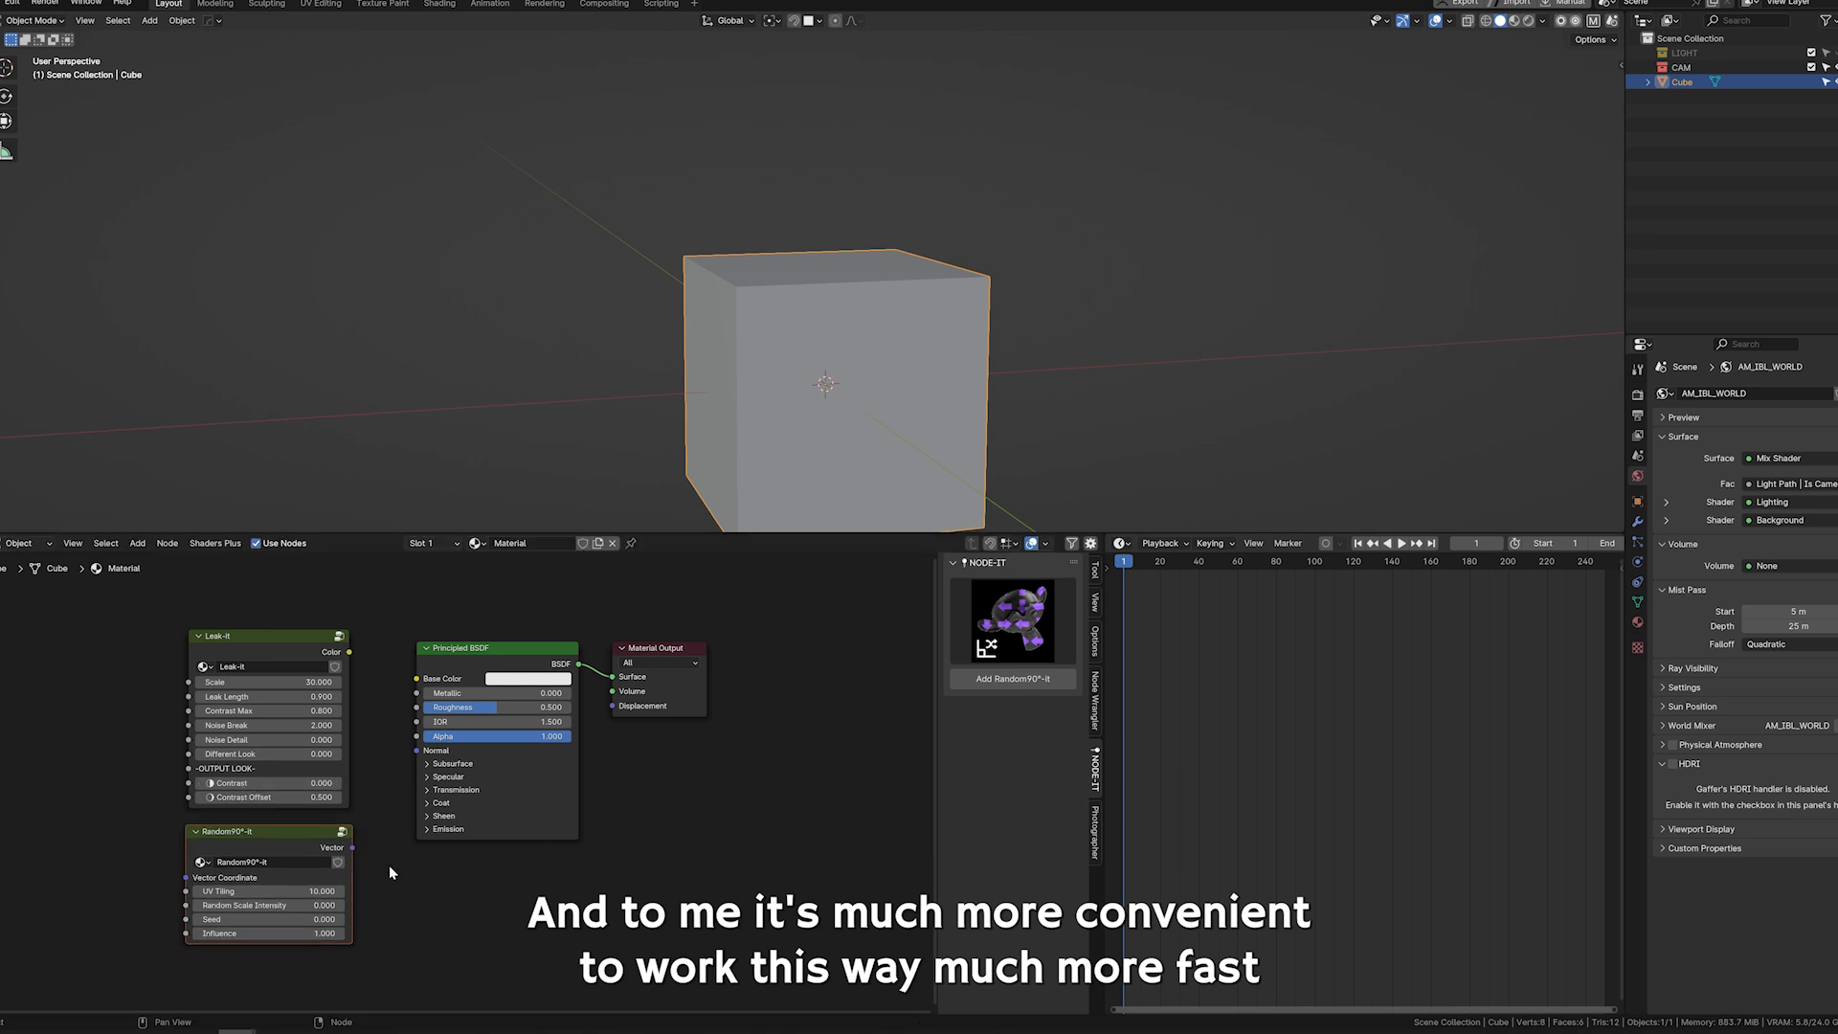
click(455, 908)
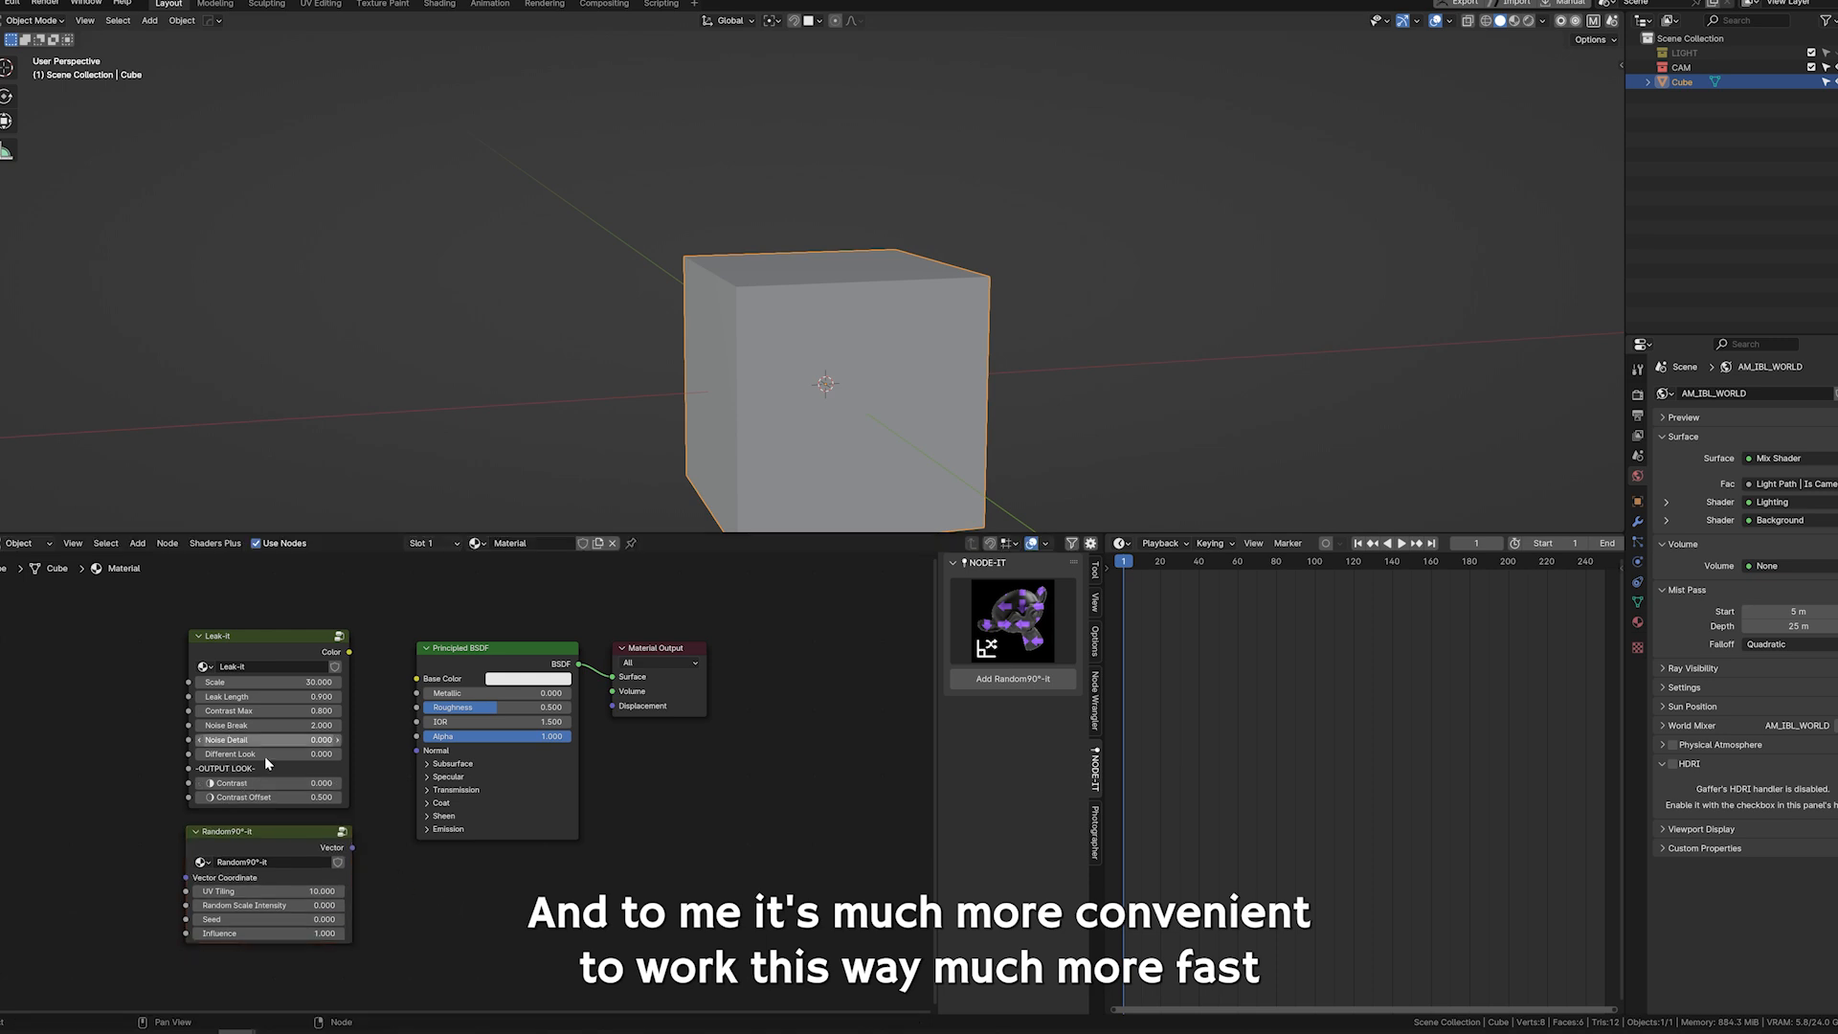
Try to add a Destruct-it node to the cube's material through the node editor's add list.
click(1012, 648)
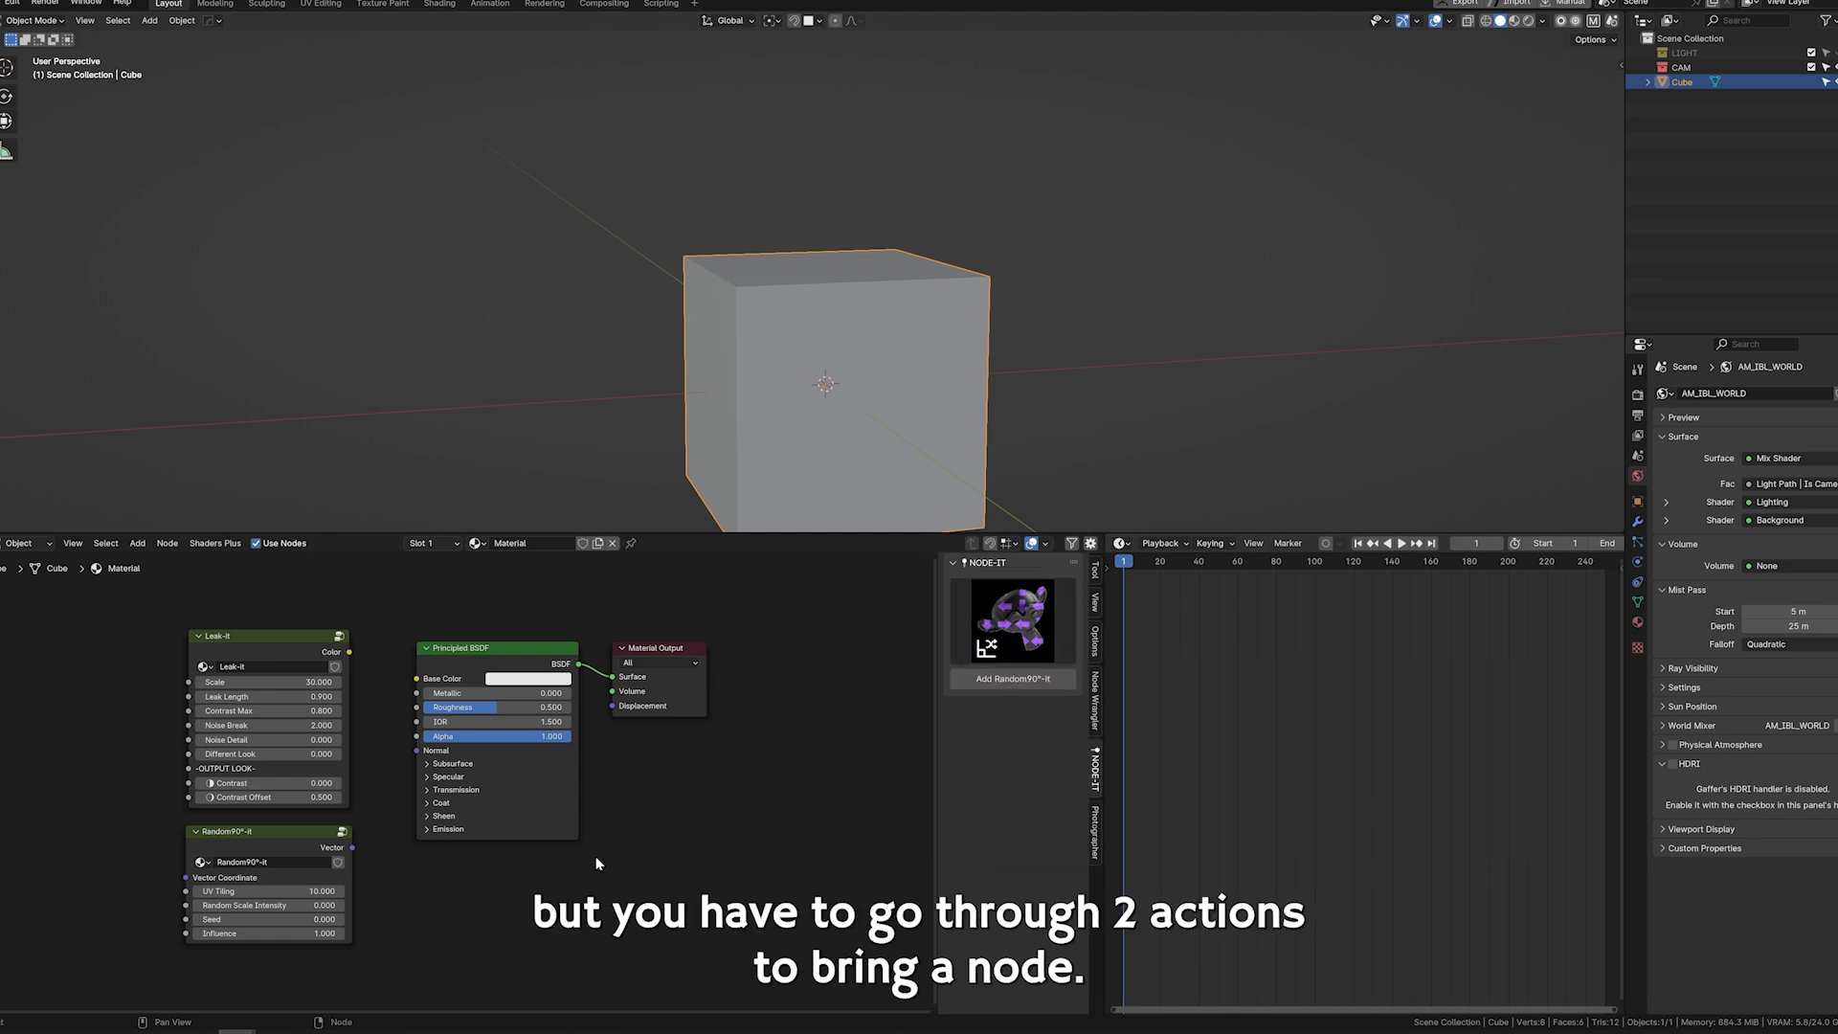
key(shift+a)
mouse_move(471, 905)
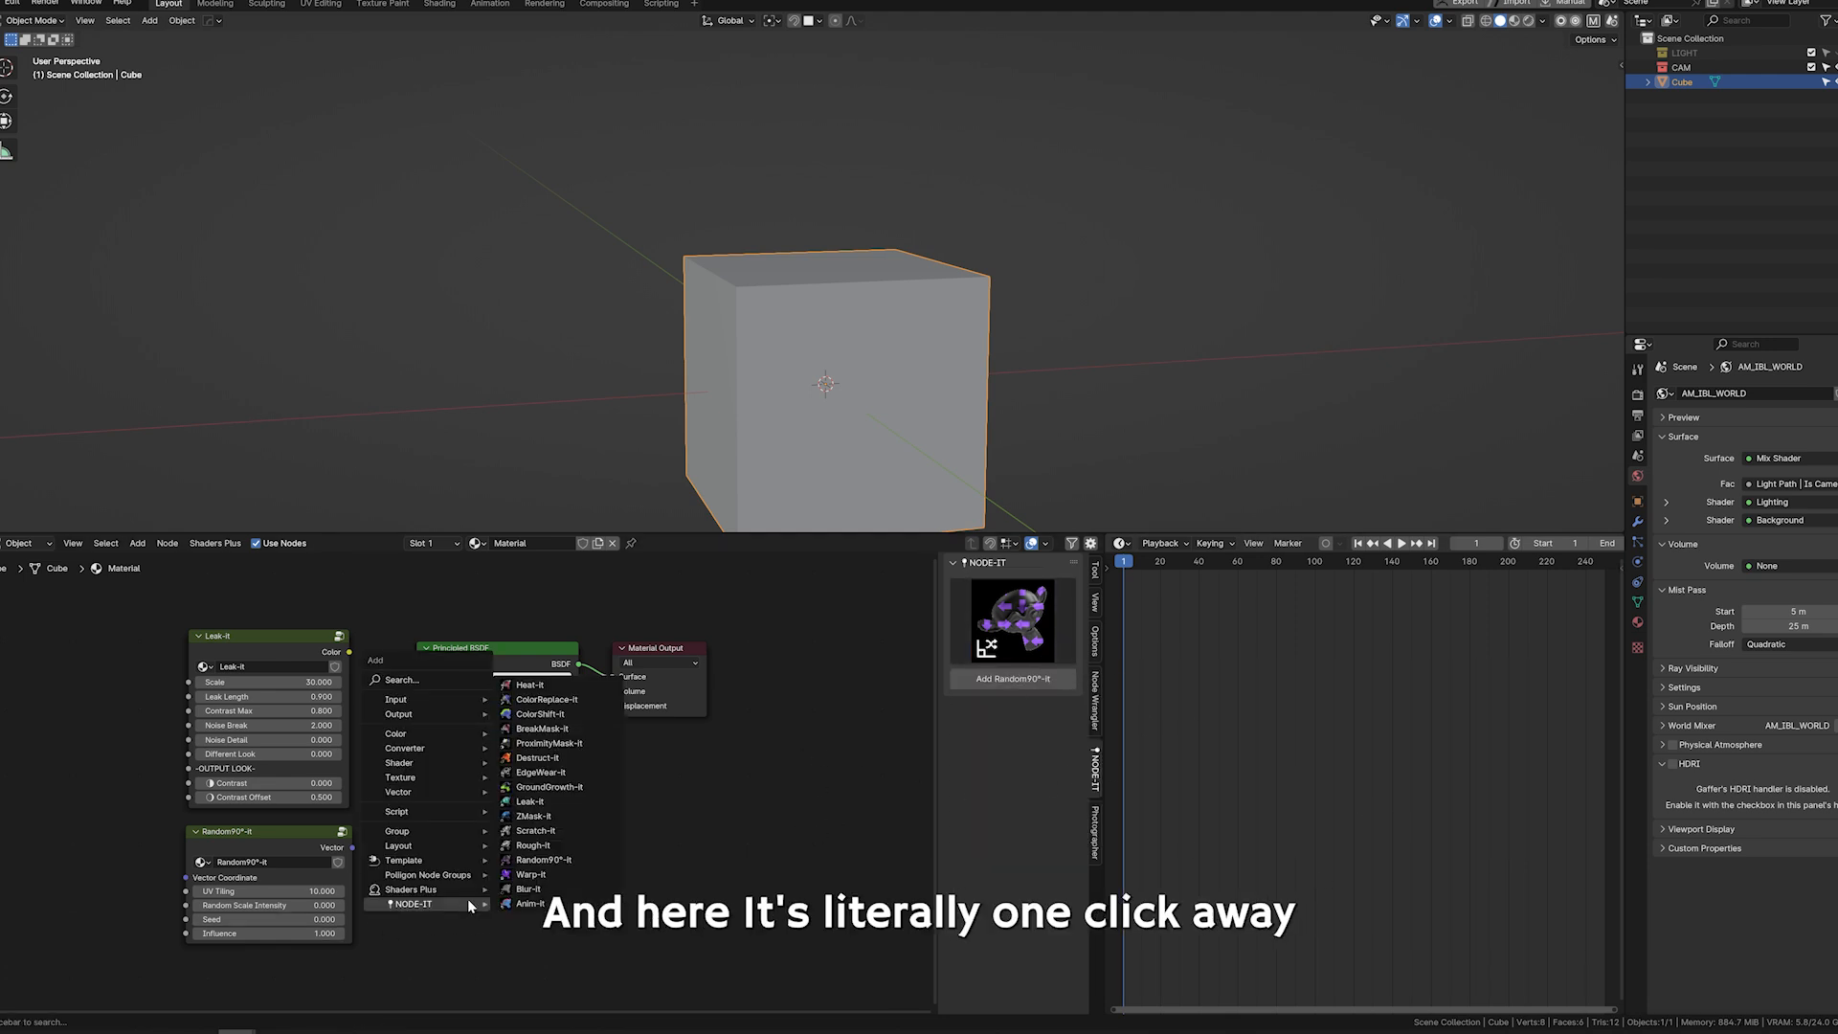
click(549, 763)
right_click(356, 797)
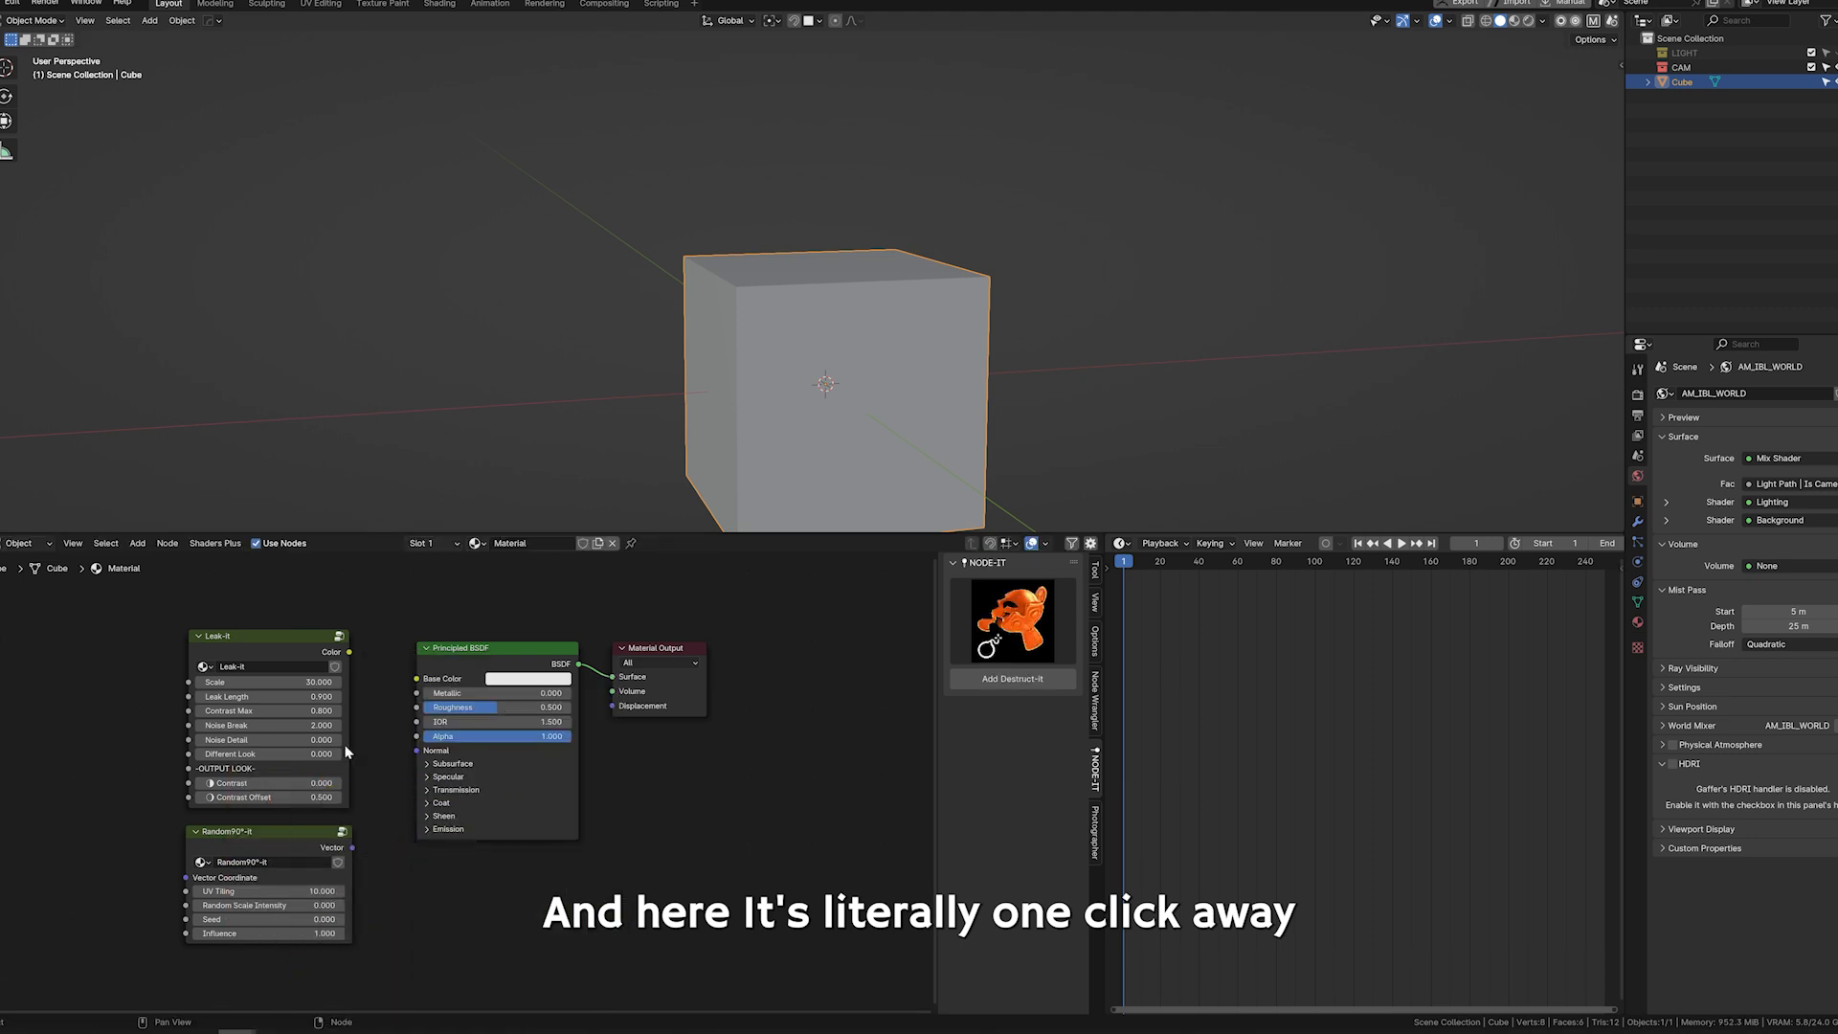
View the NODE-IT nodes that can be added to the shader.
click(138, 543)
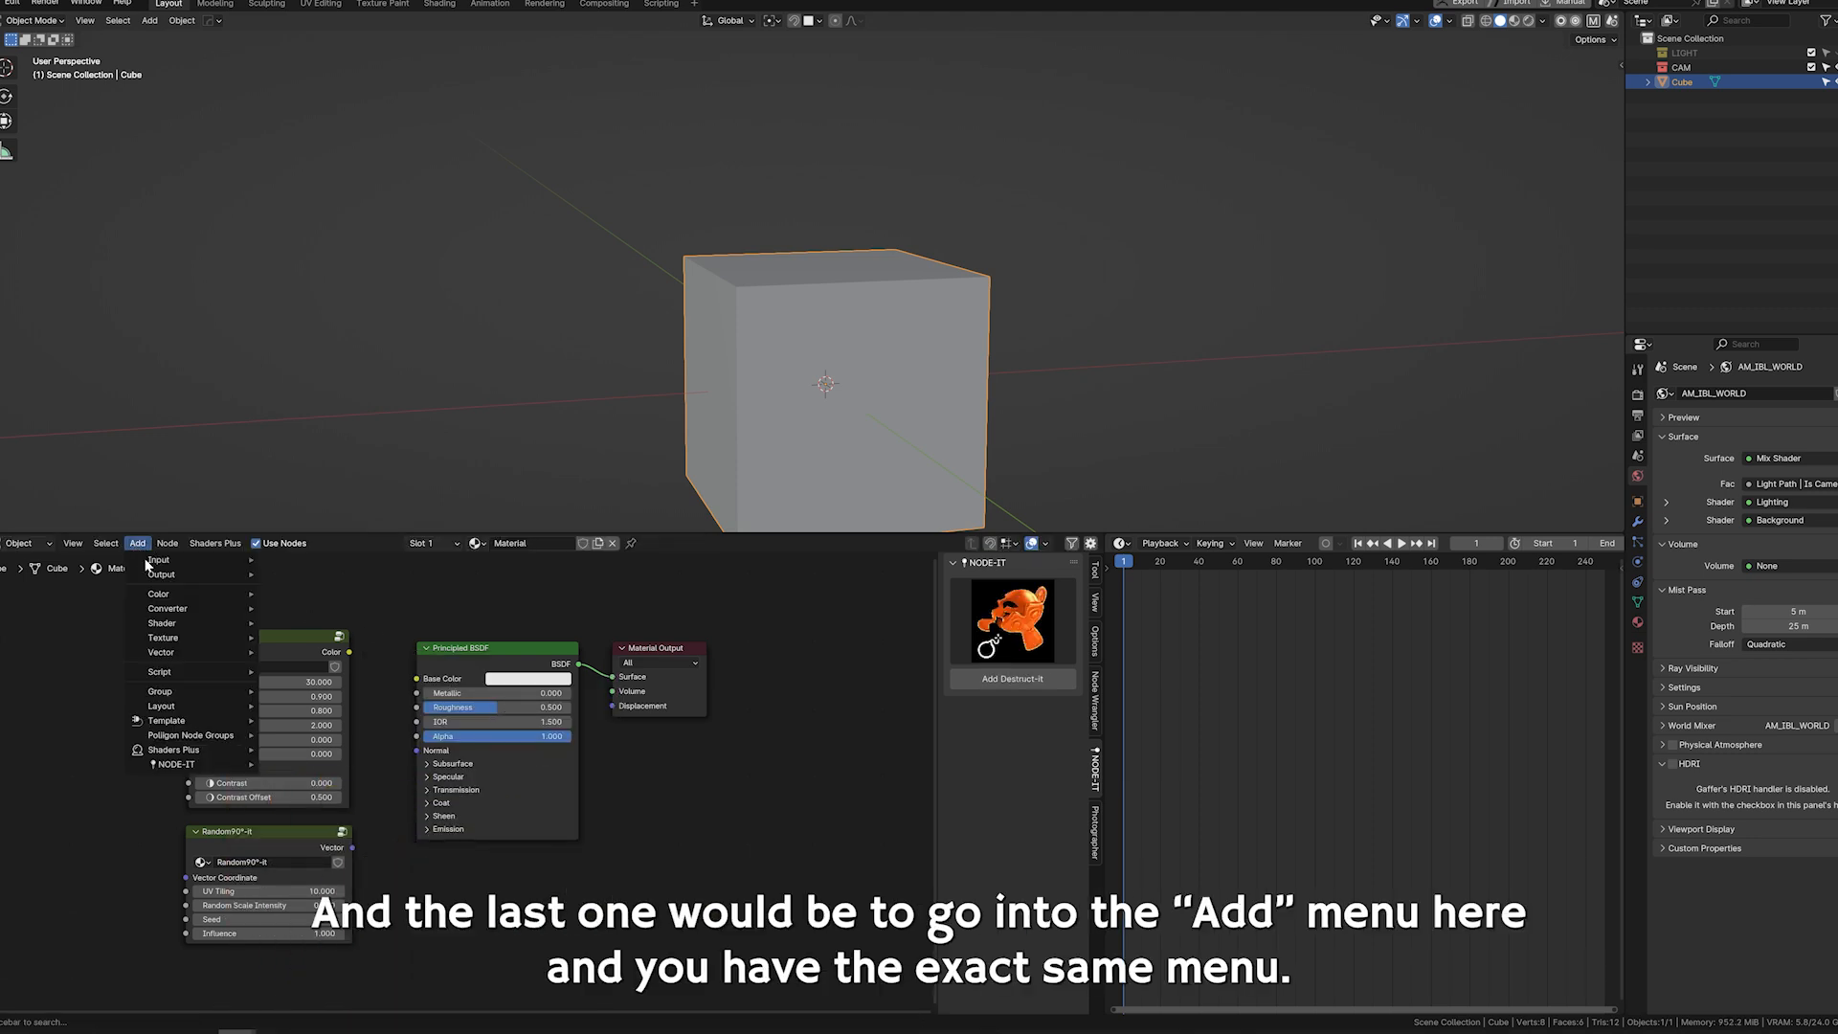
mouse_move(192, 764)
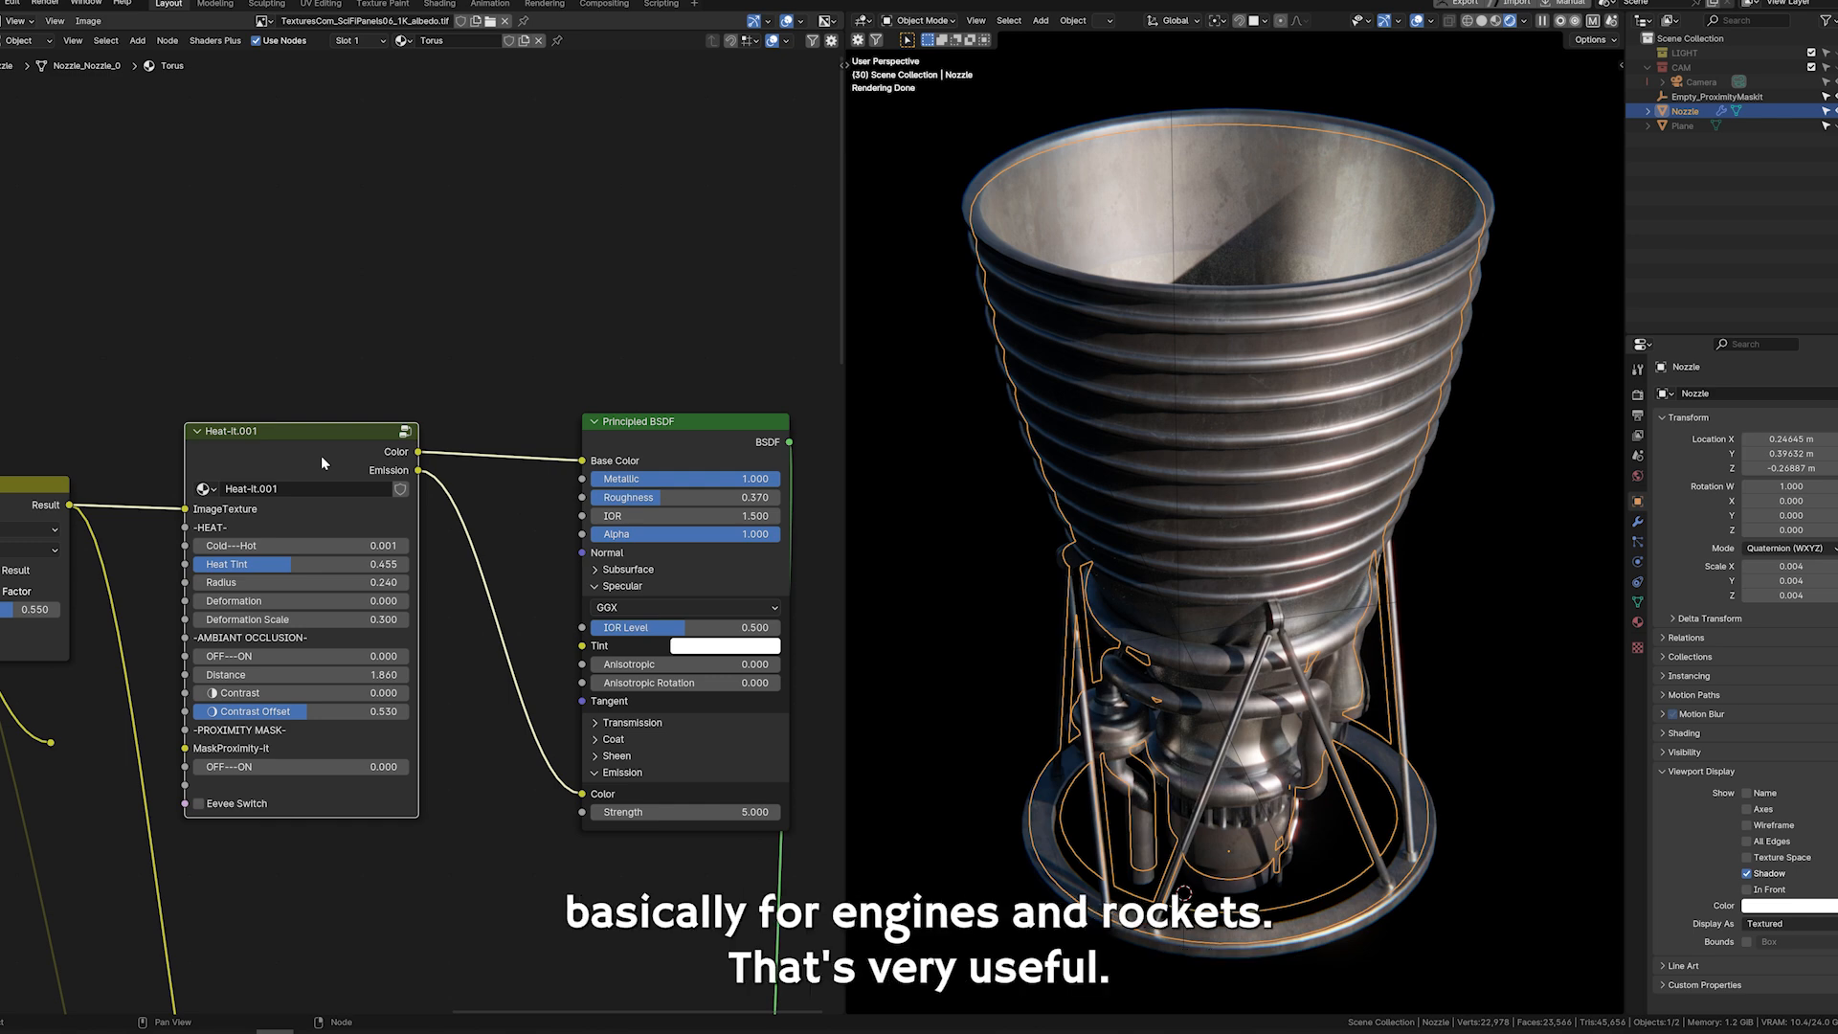
Shift the Heat-it.001 node slightly in the nozzle's Torus material, keeping it before the Principled BSDF node.
scroll(403, 468, up, 1)
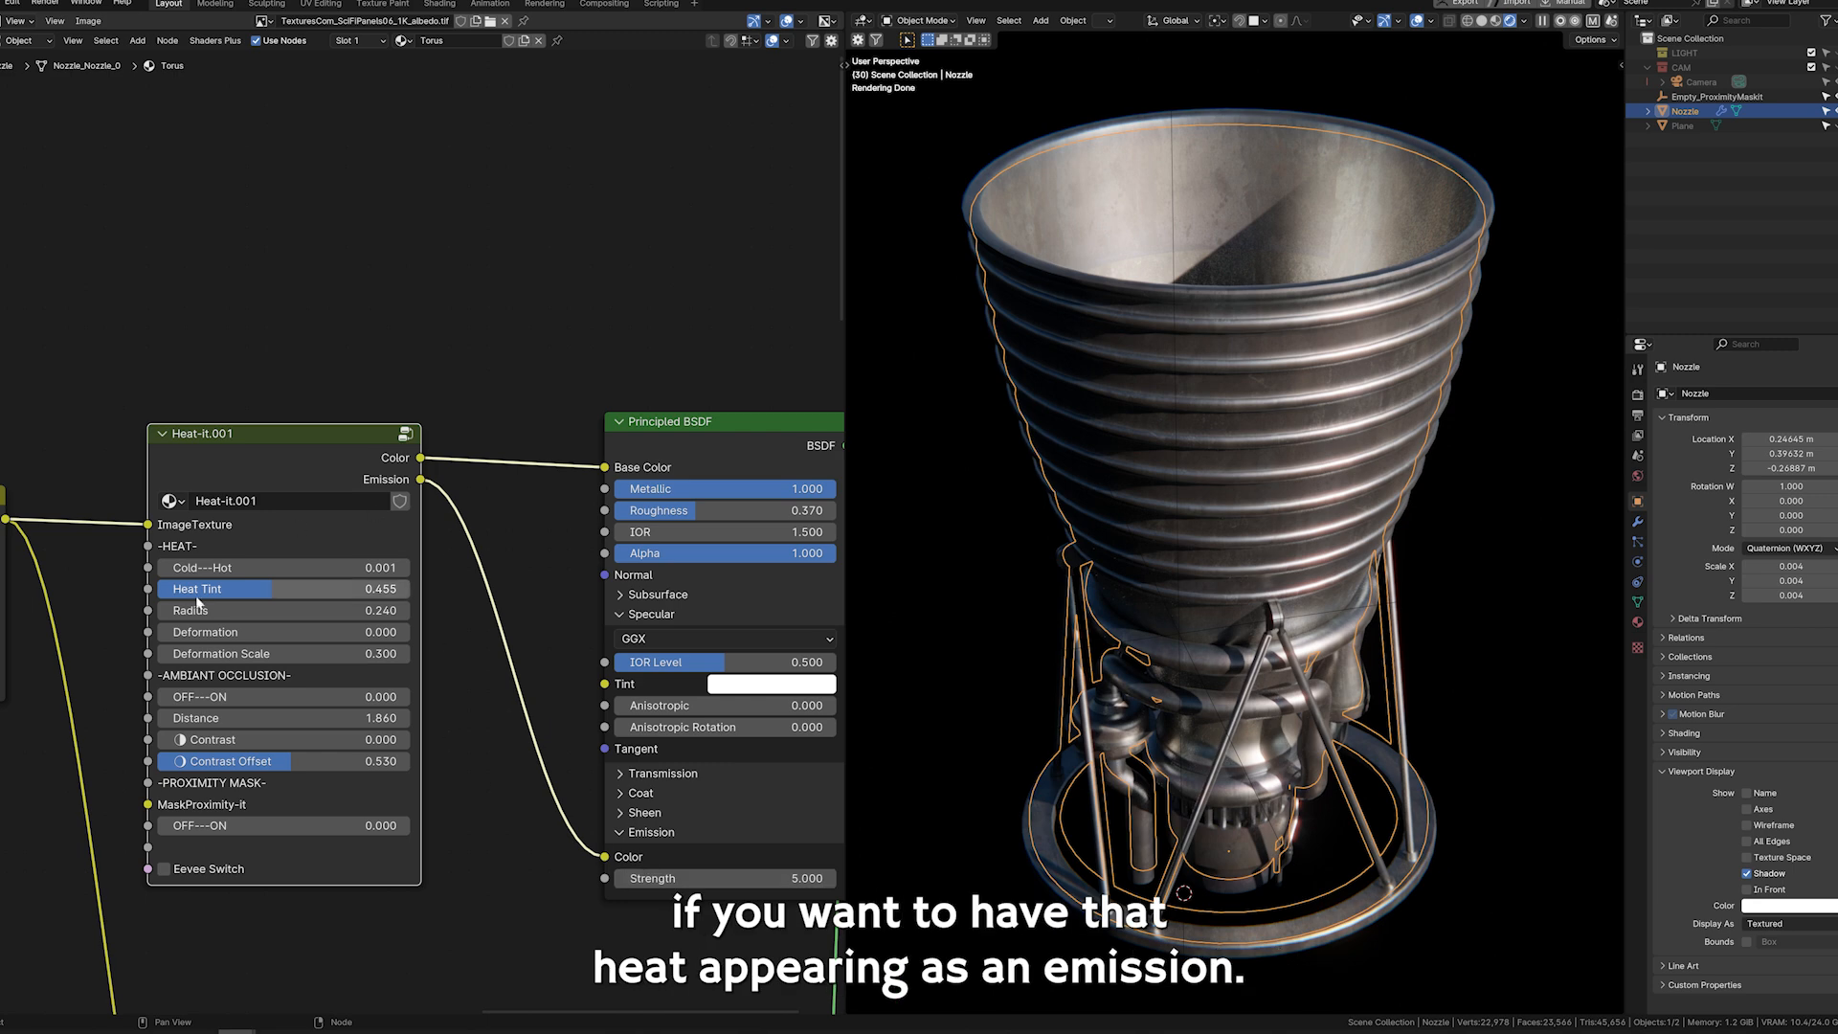
drag(240, 568, 158, 568)
scroll(287, 573, down, 2)
mouse_move(286, 572)
middle_down()
mouse_move(374, 582)
mouse_move(317, 574)
middle_up()
drag(250, 499, 268, 513)
scroll(268, 512, up, 3)
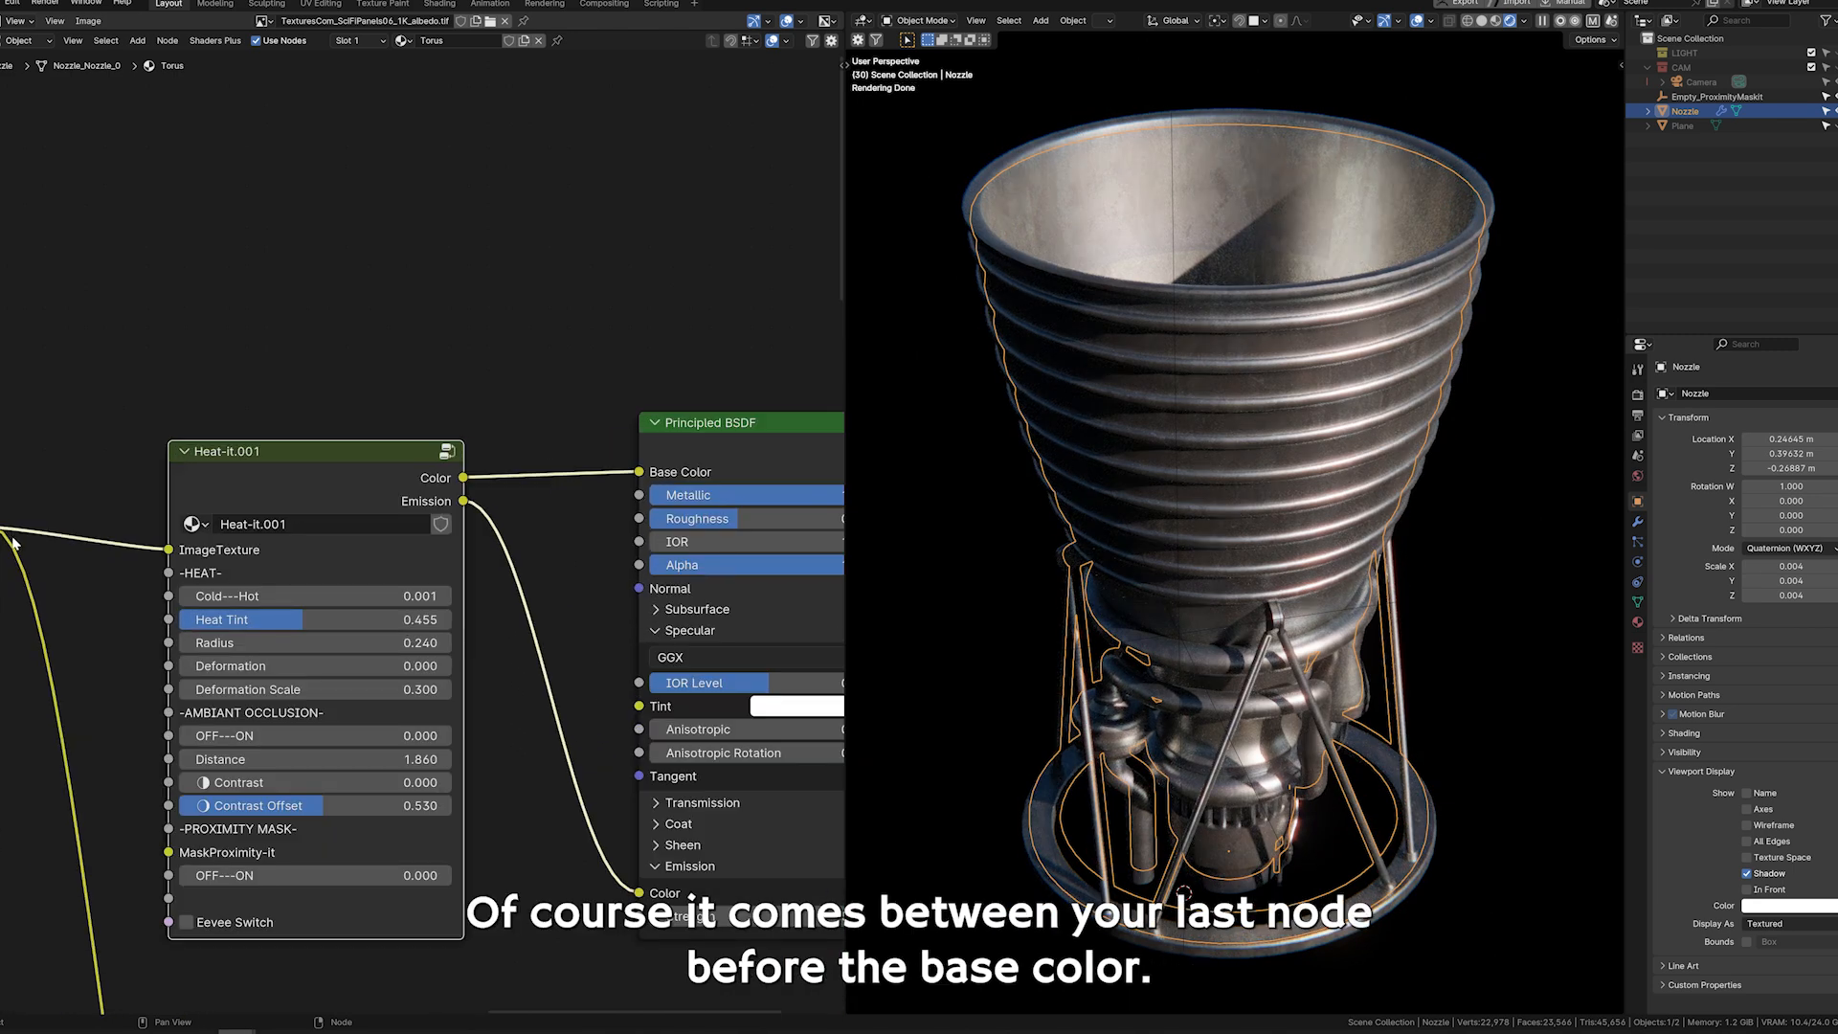
Set the Heat-it.001 node's Heat Tint to 0.739 and its Radius to 0.110.
scroll(268, 513, down, 2)
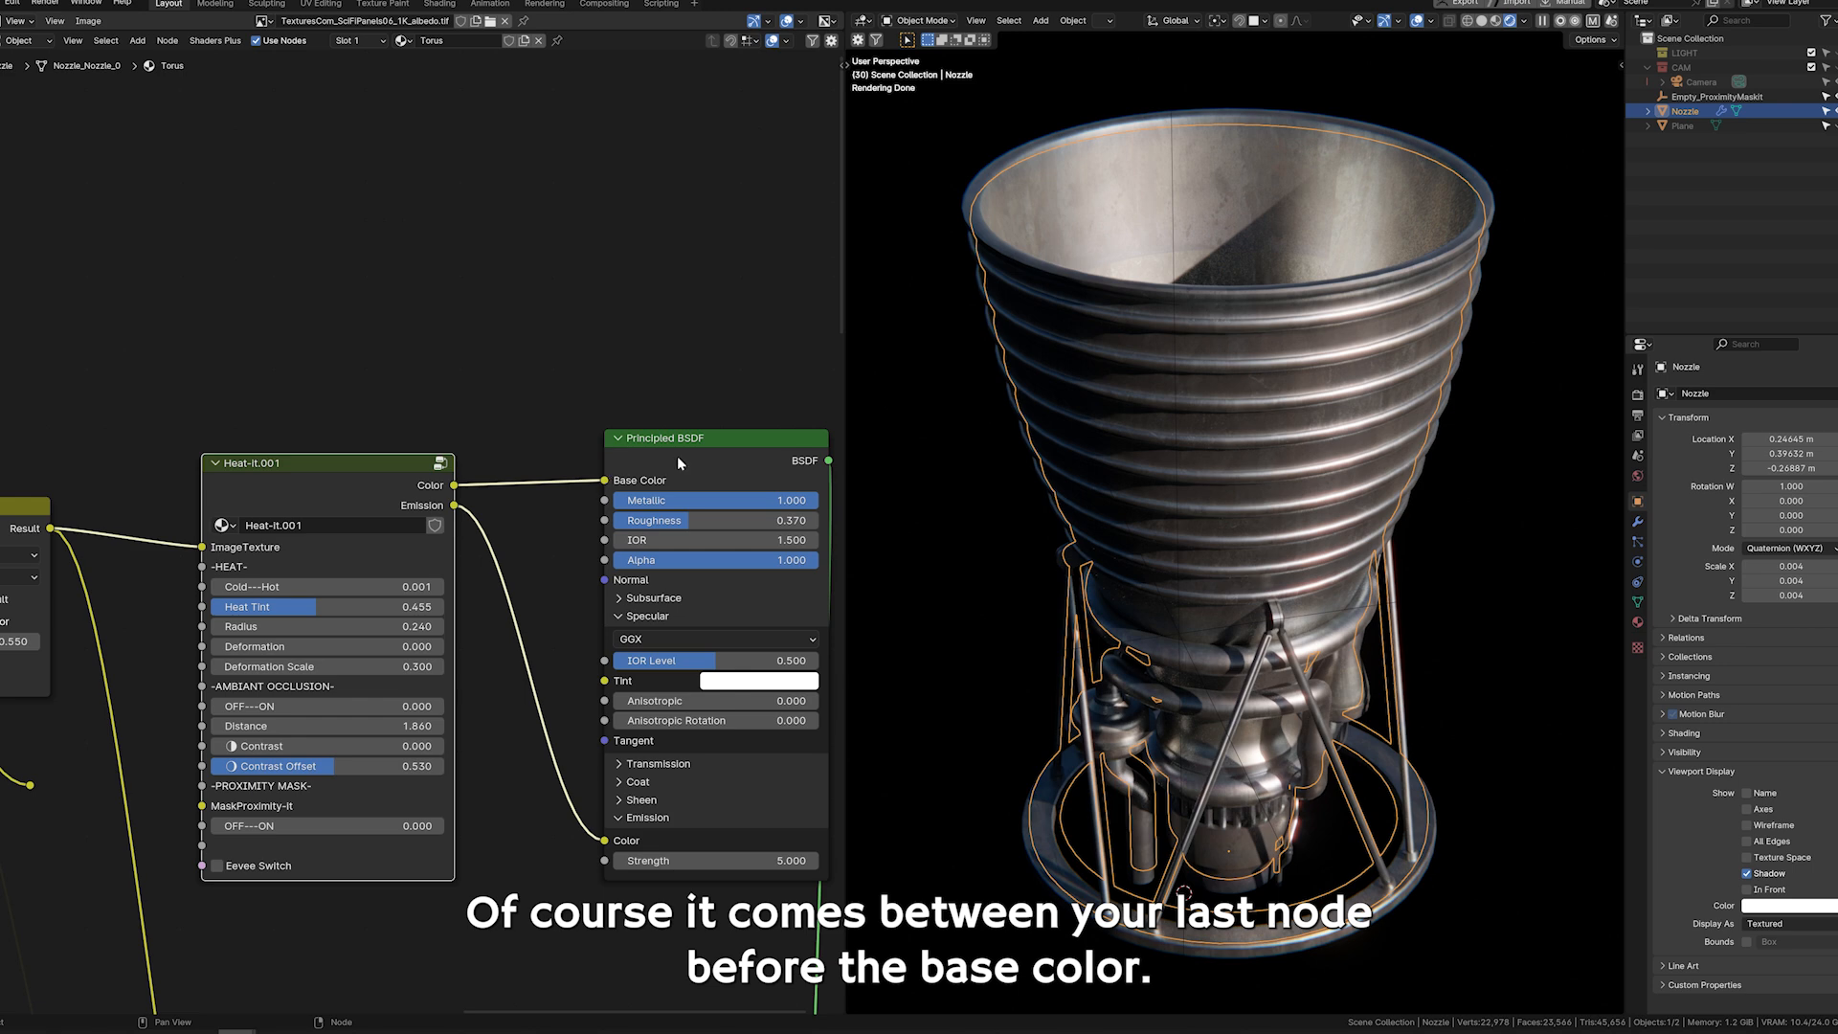
drag(233, 529, 313, 505)
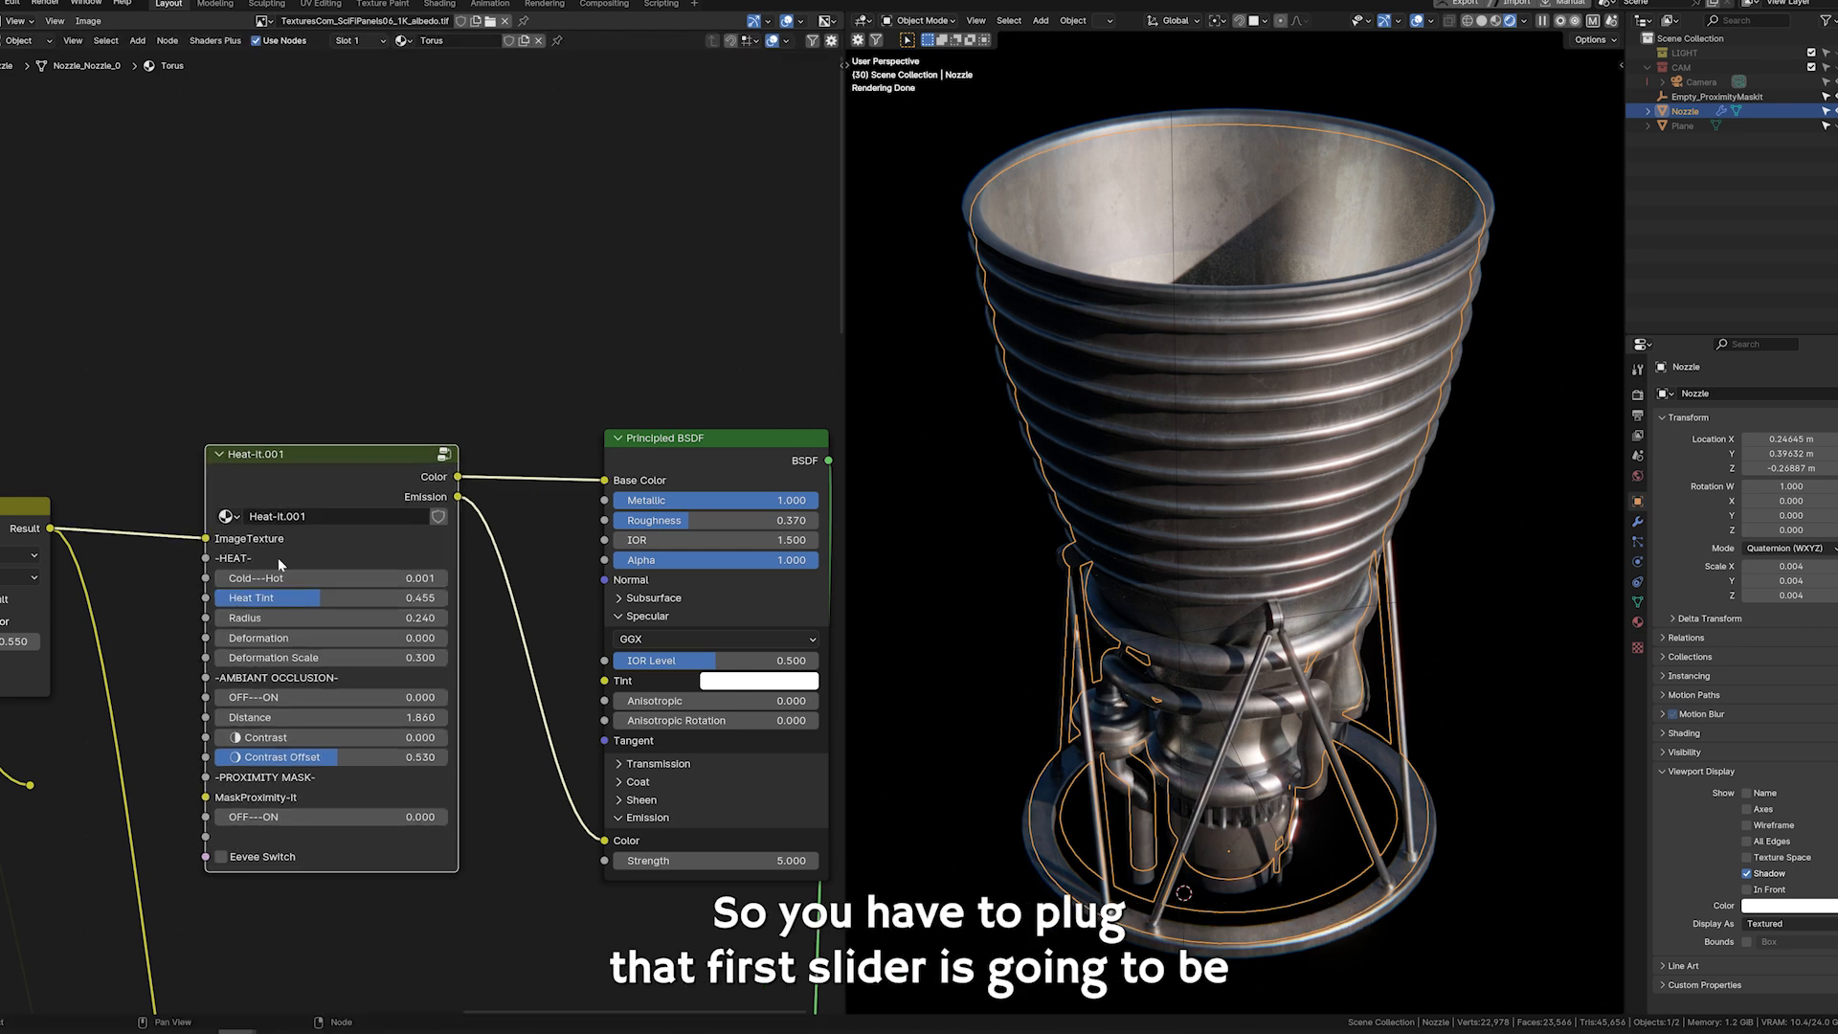
drag(312, 576, 430, 579)
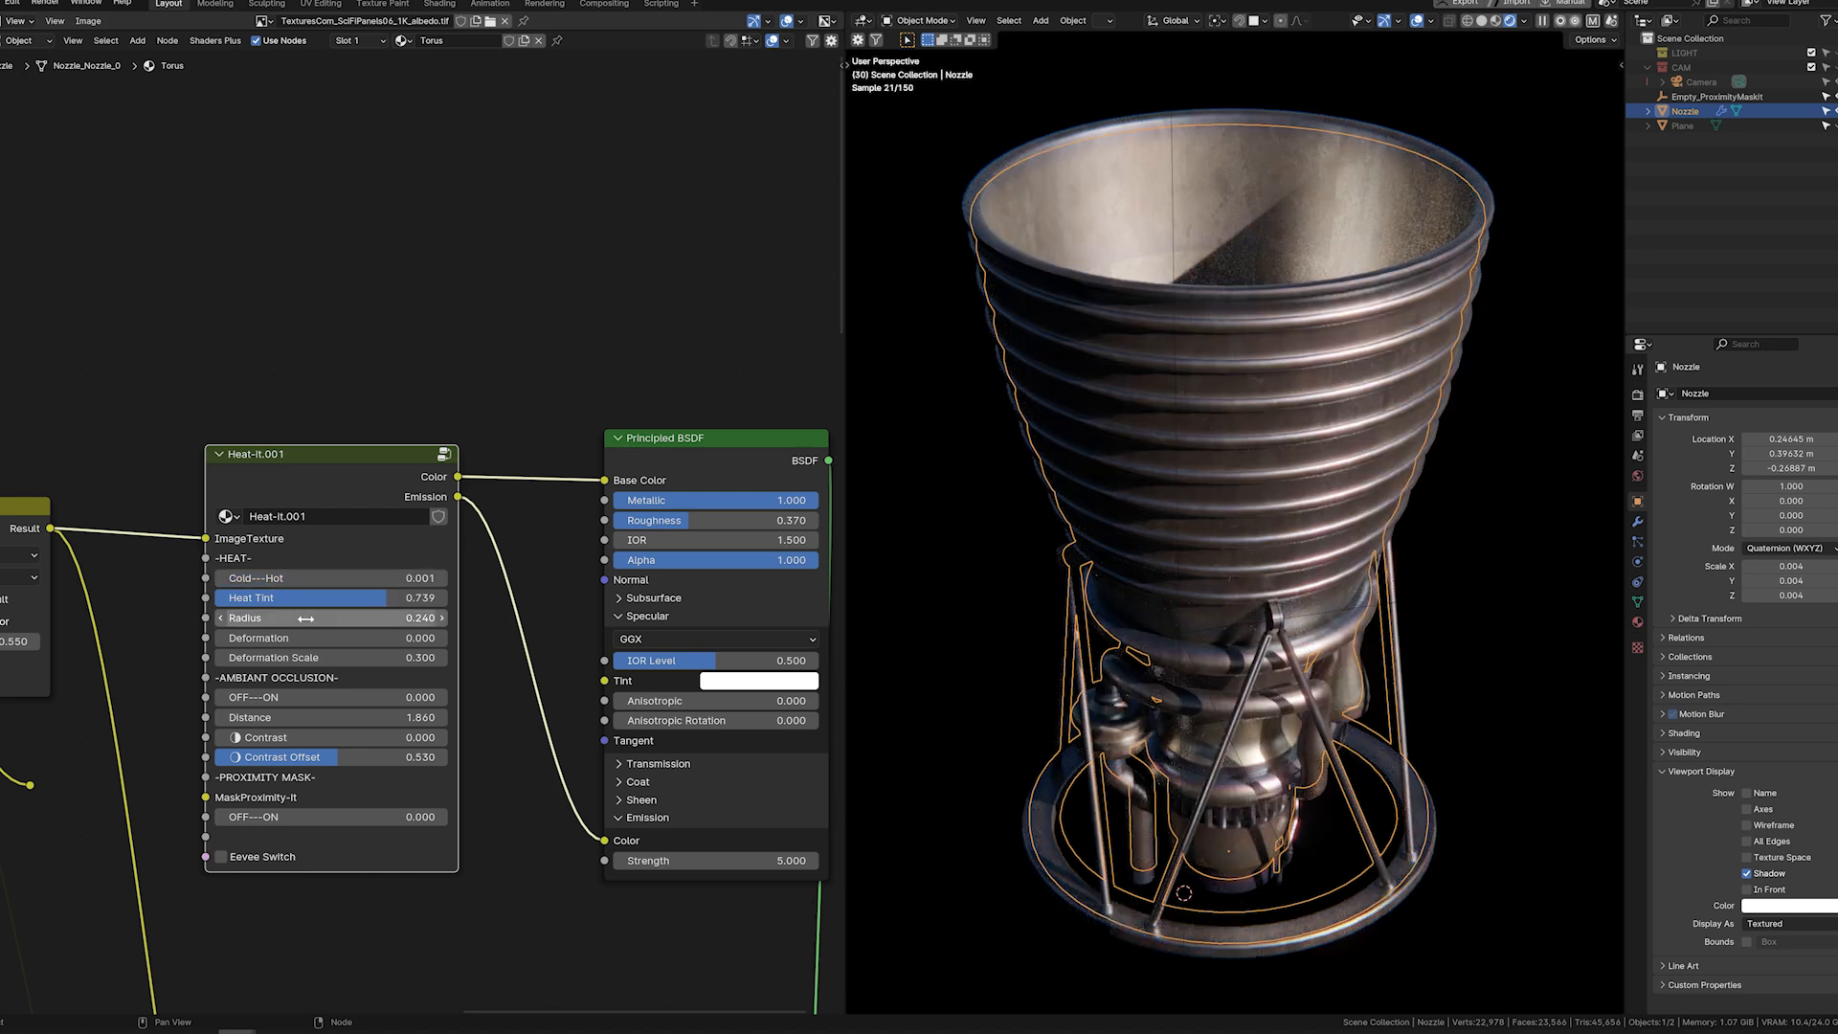
shift+drag(331, 617, 380, 618)
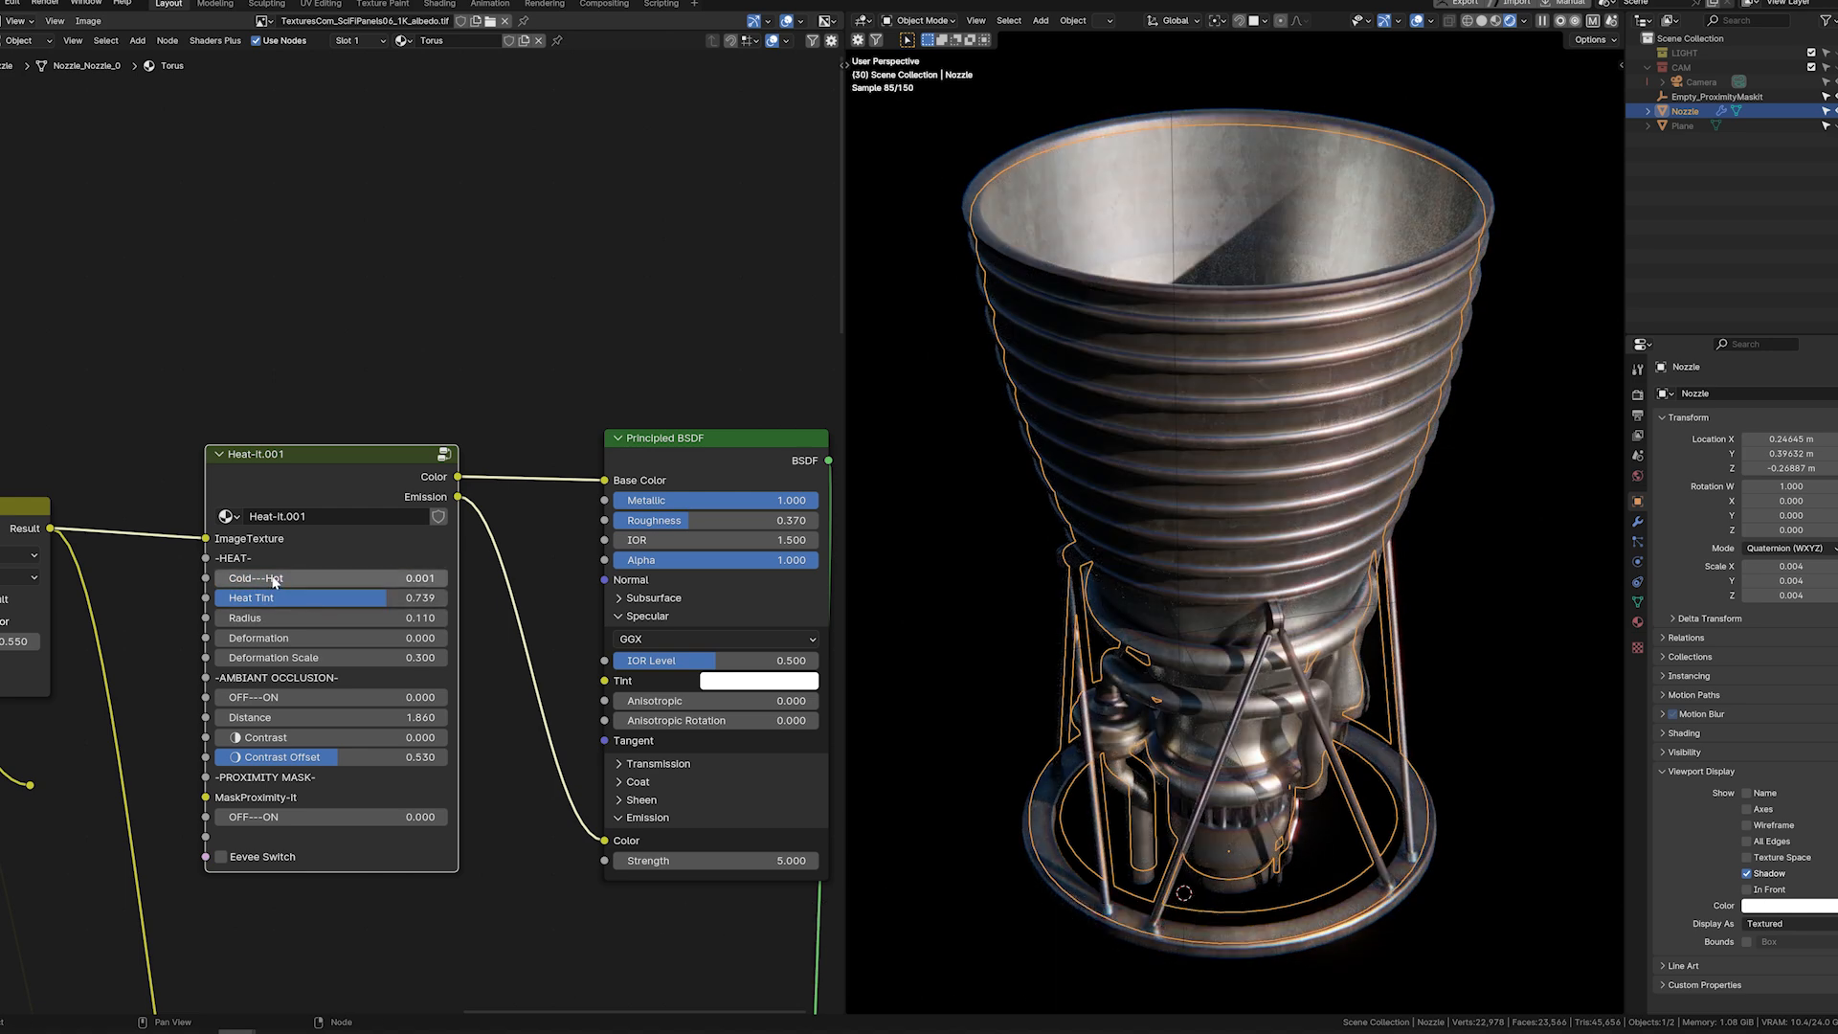
Set Heat-it.001's Cold-Hot to 1.000, Radius to 0.170 and Deformation Scale to -0.100, with ambient occlusion at 1.000, Distance 1.040, Contrast 0.122 and Contrast Offset 0.435.
drag(271, 578, 496, 578)
drag(331, 618, 446, 697)
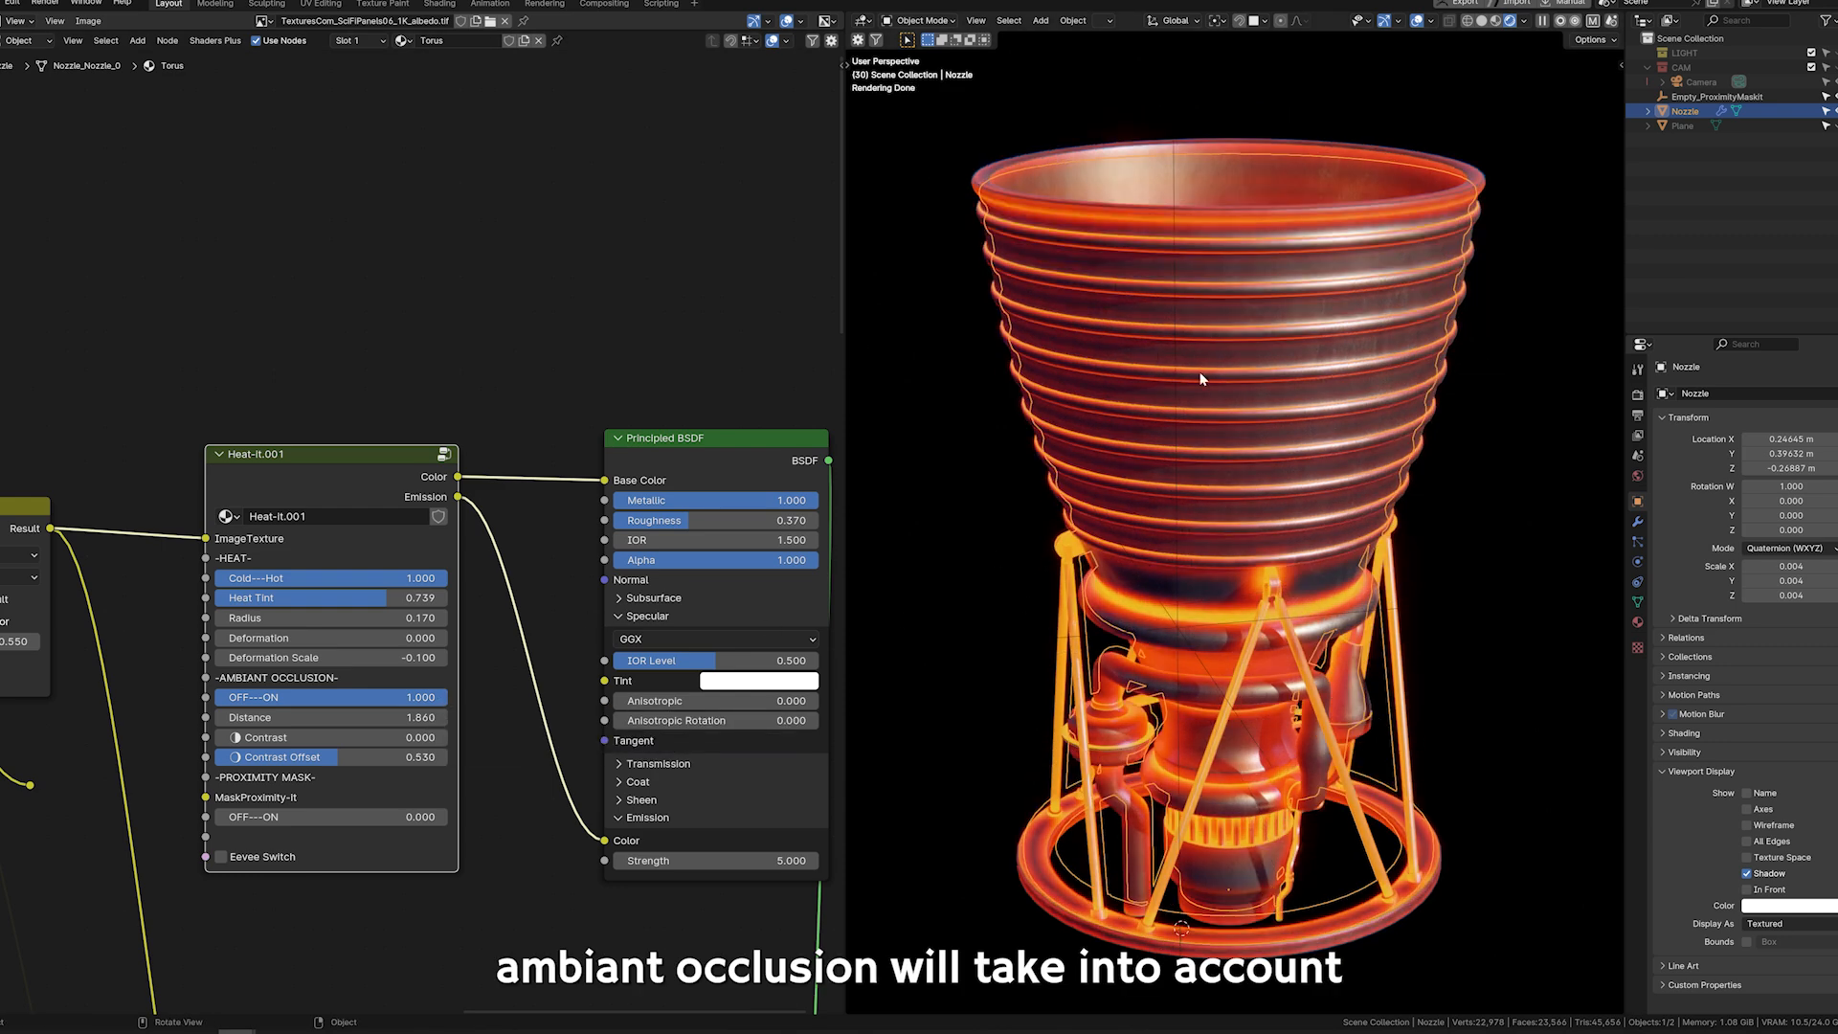
shift+right_click(1369, 488)
key(shift+a)
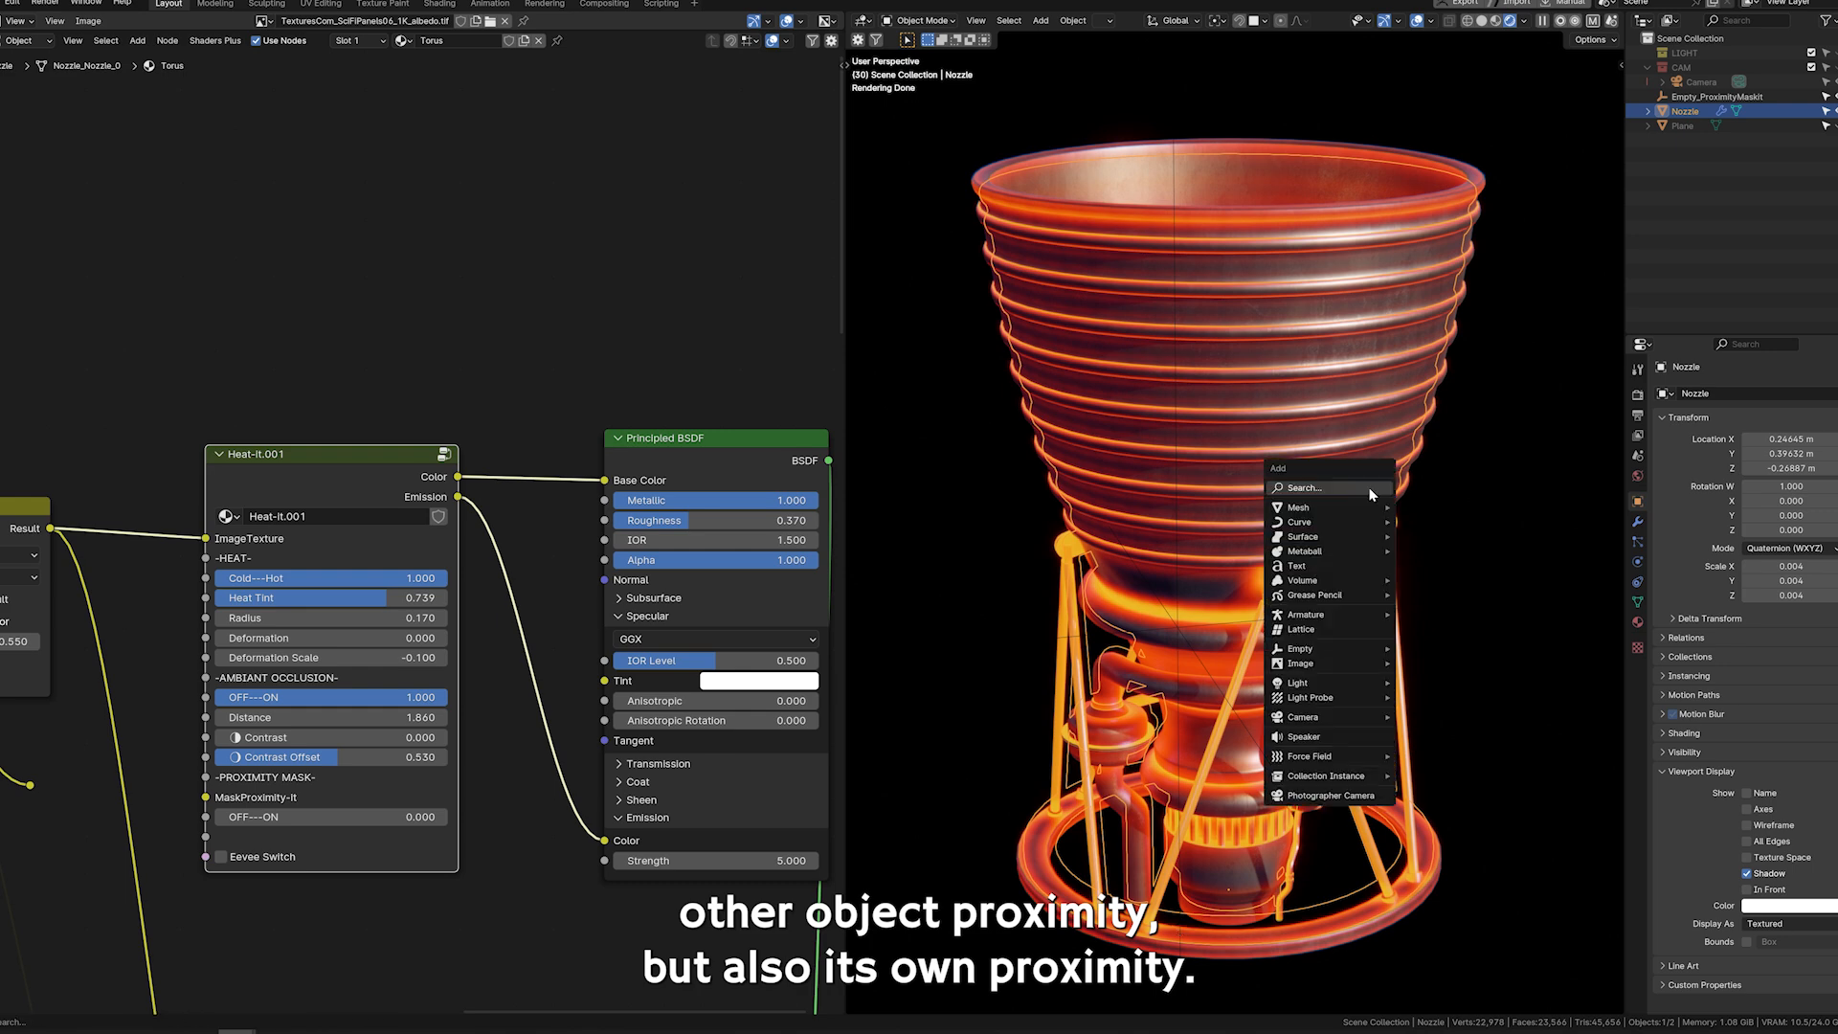
drag(330, 697, 321, 740)
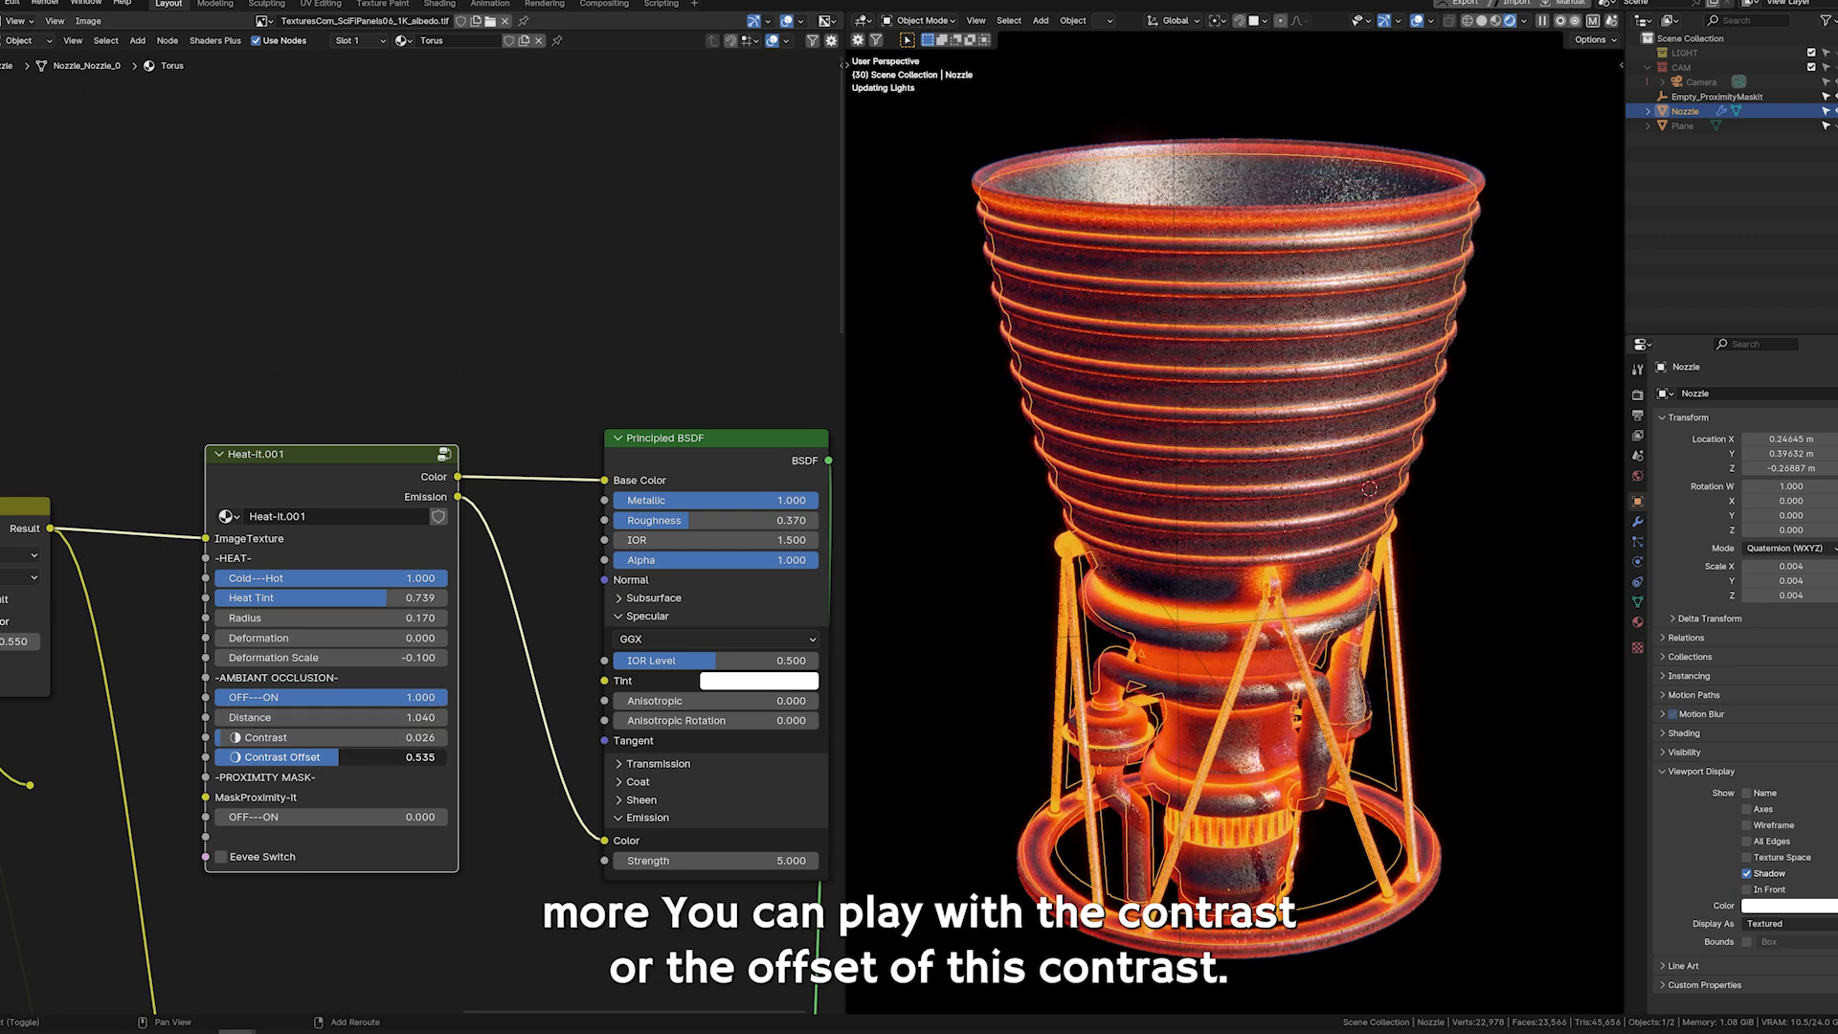
Add a UV sphere, scale it to 0.244 and move it close against the nozzle's side wall.
key(shift+a)
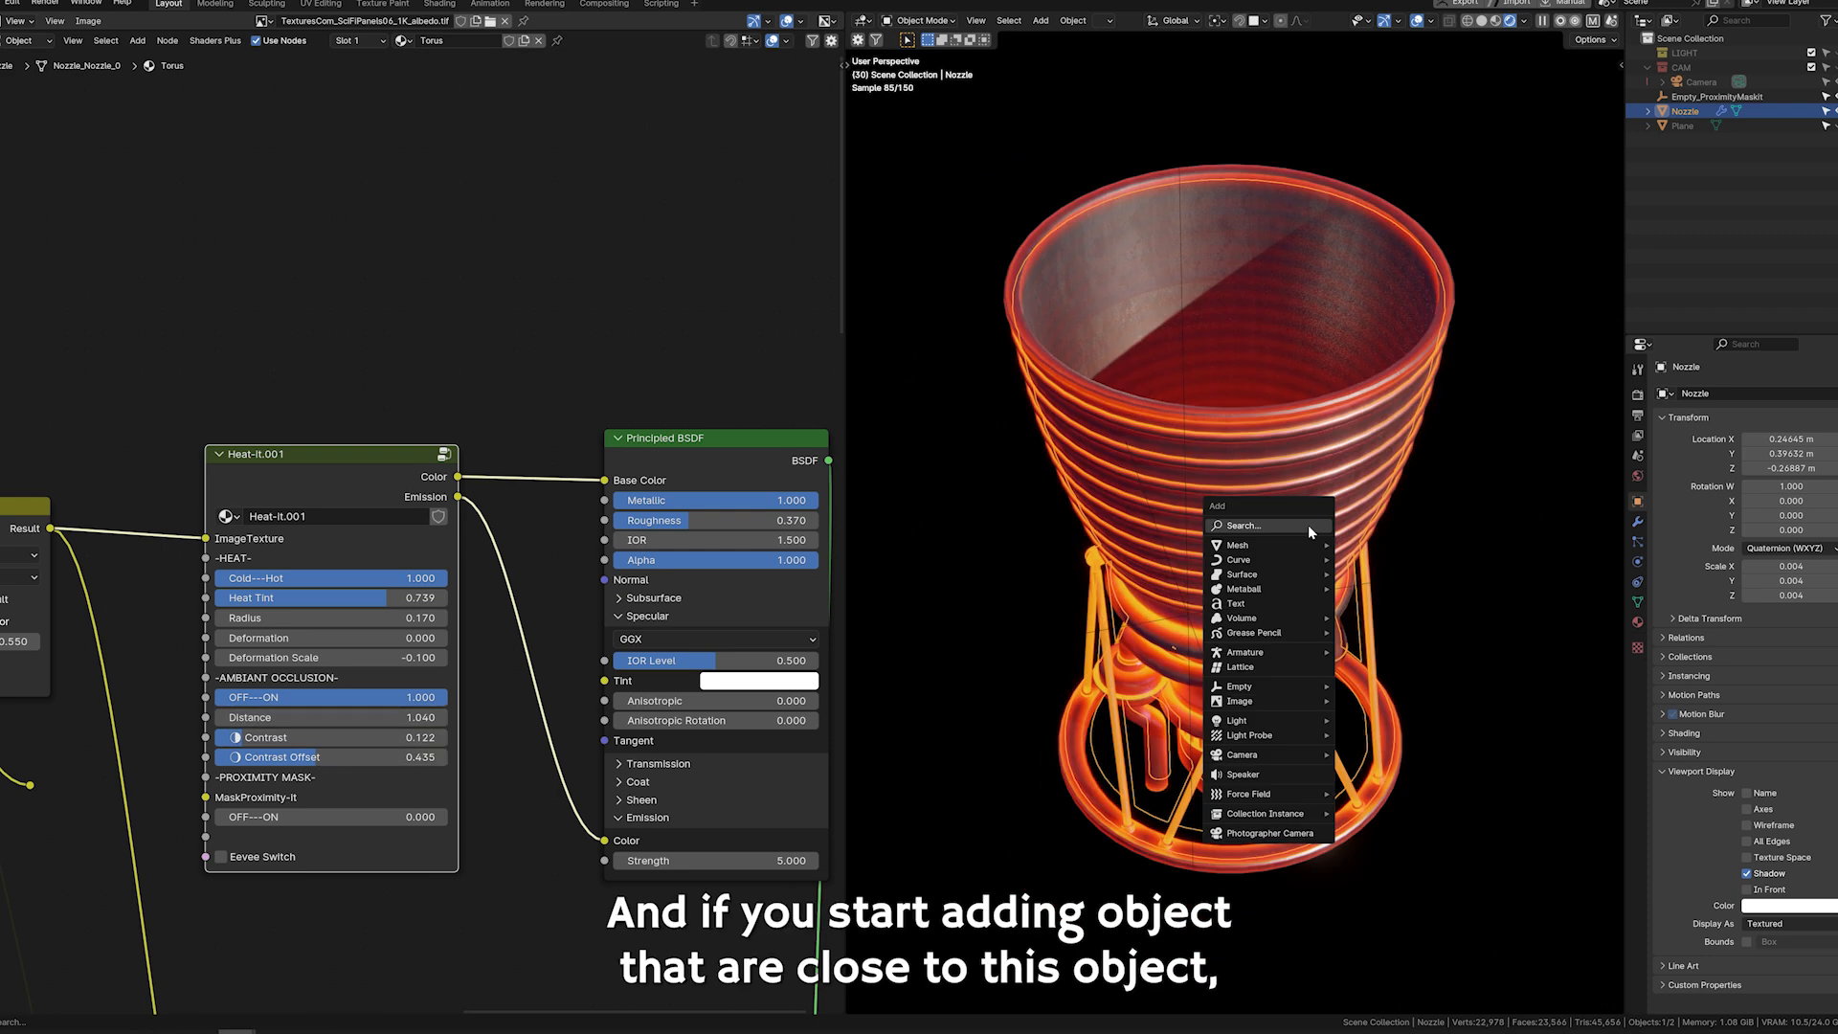
mouse_move(1302, 553)
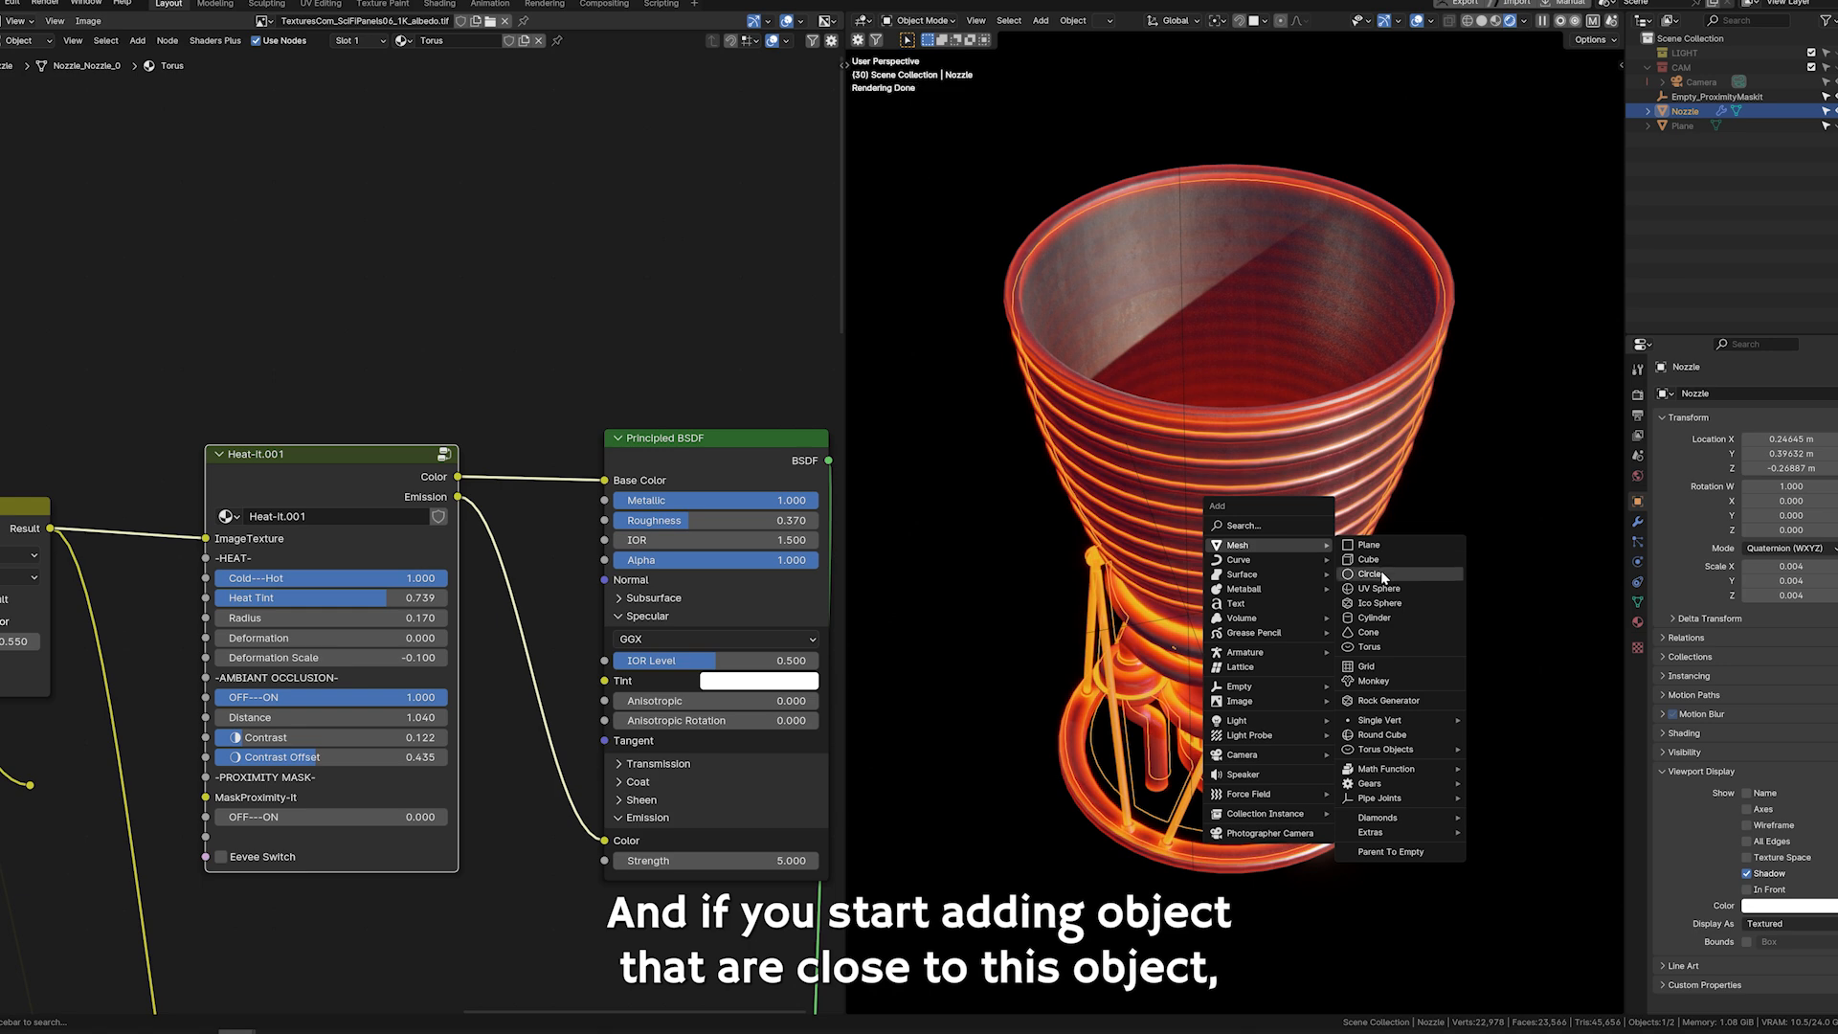
click(1379, 587)
key(s)
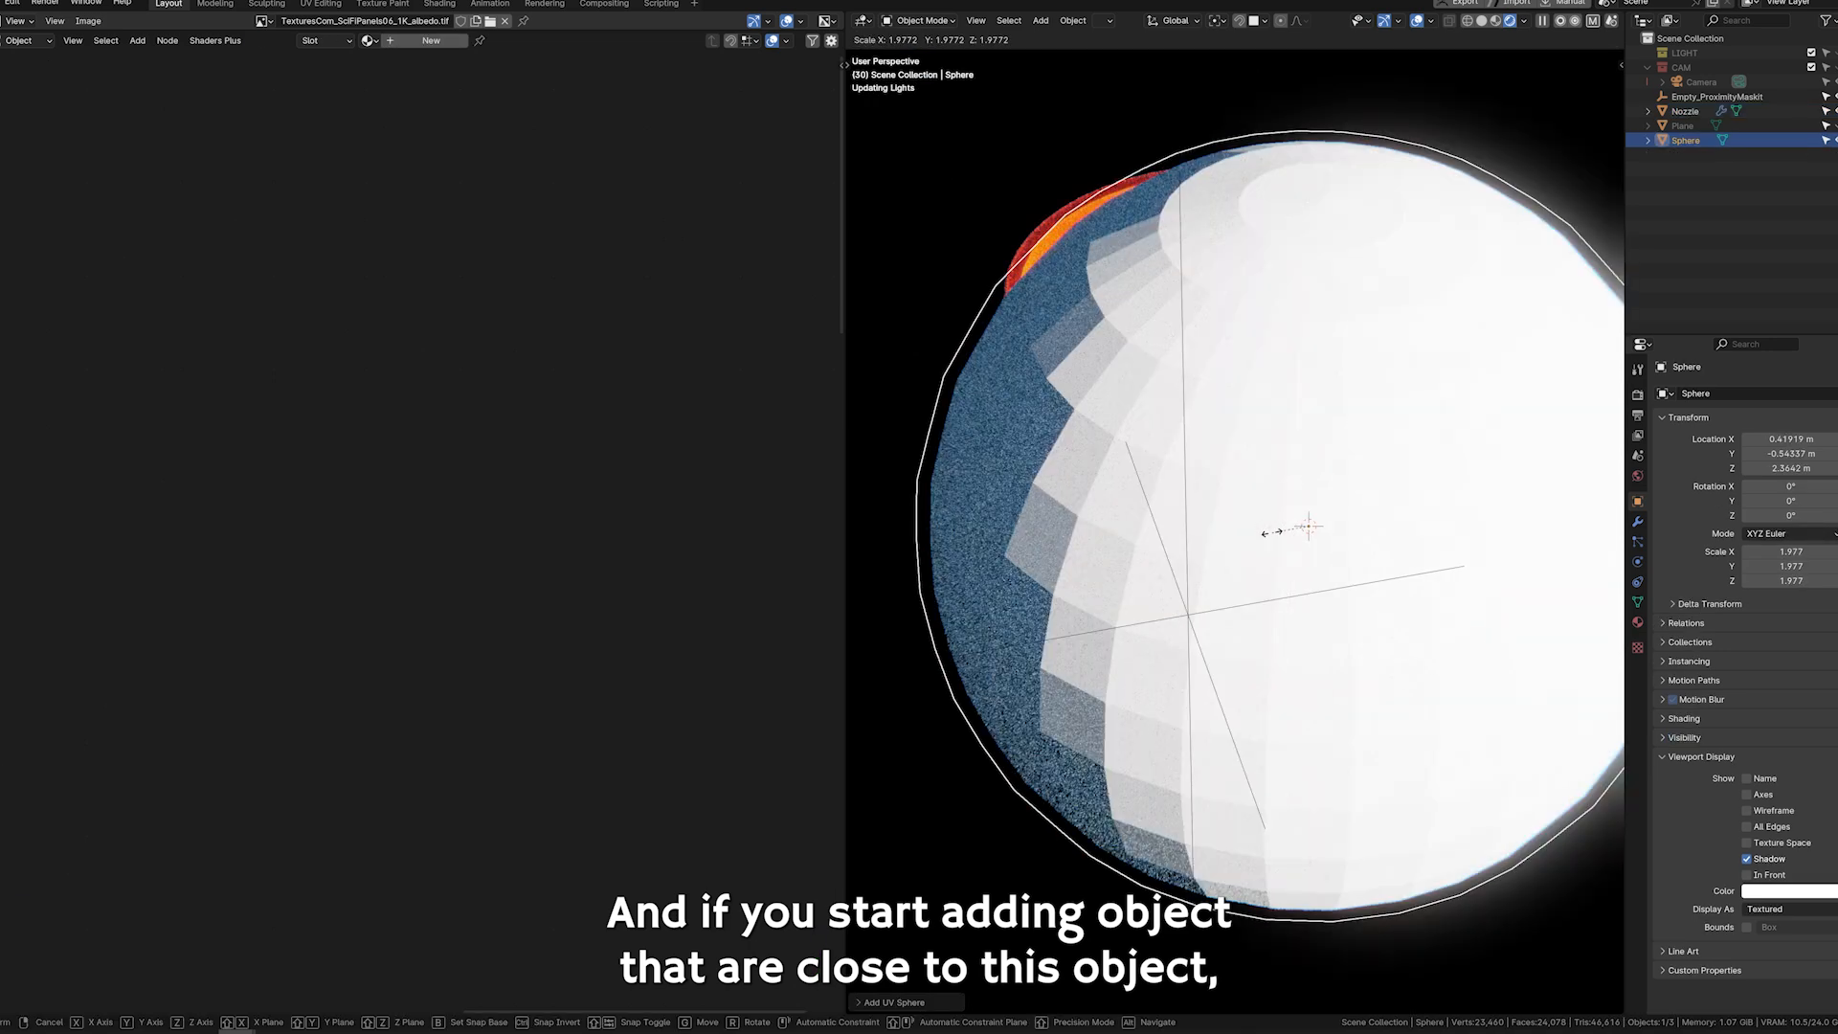
click(1330, 562)
key(g)
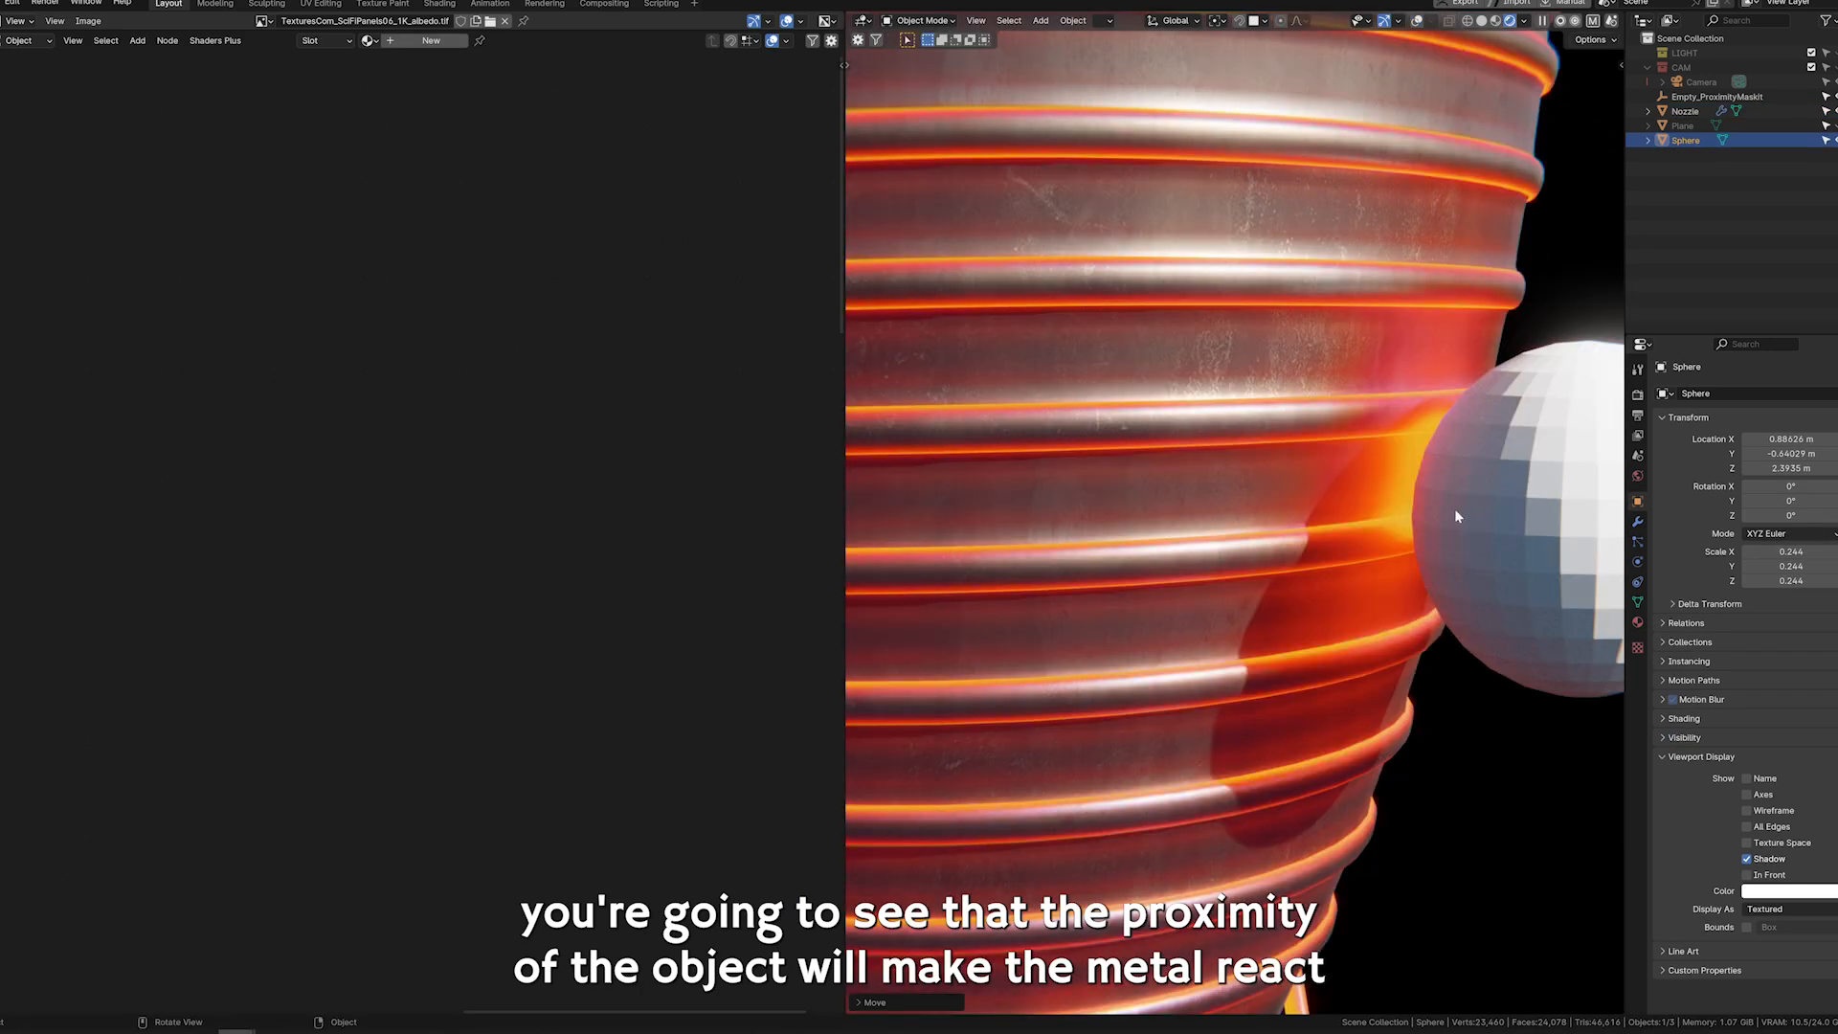
middle_drag(1456, 517, 1264, 514)
drag(1260, 543, 1379, 528)
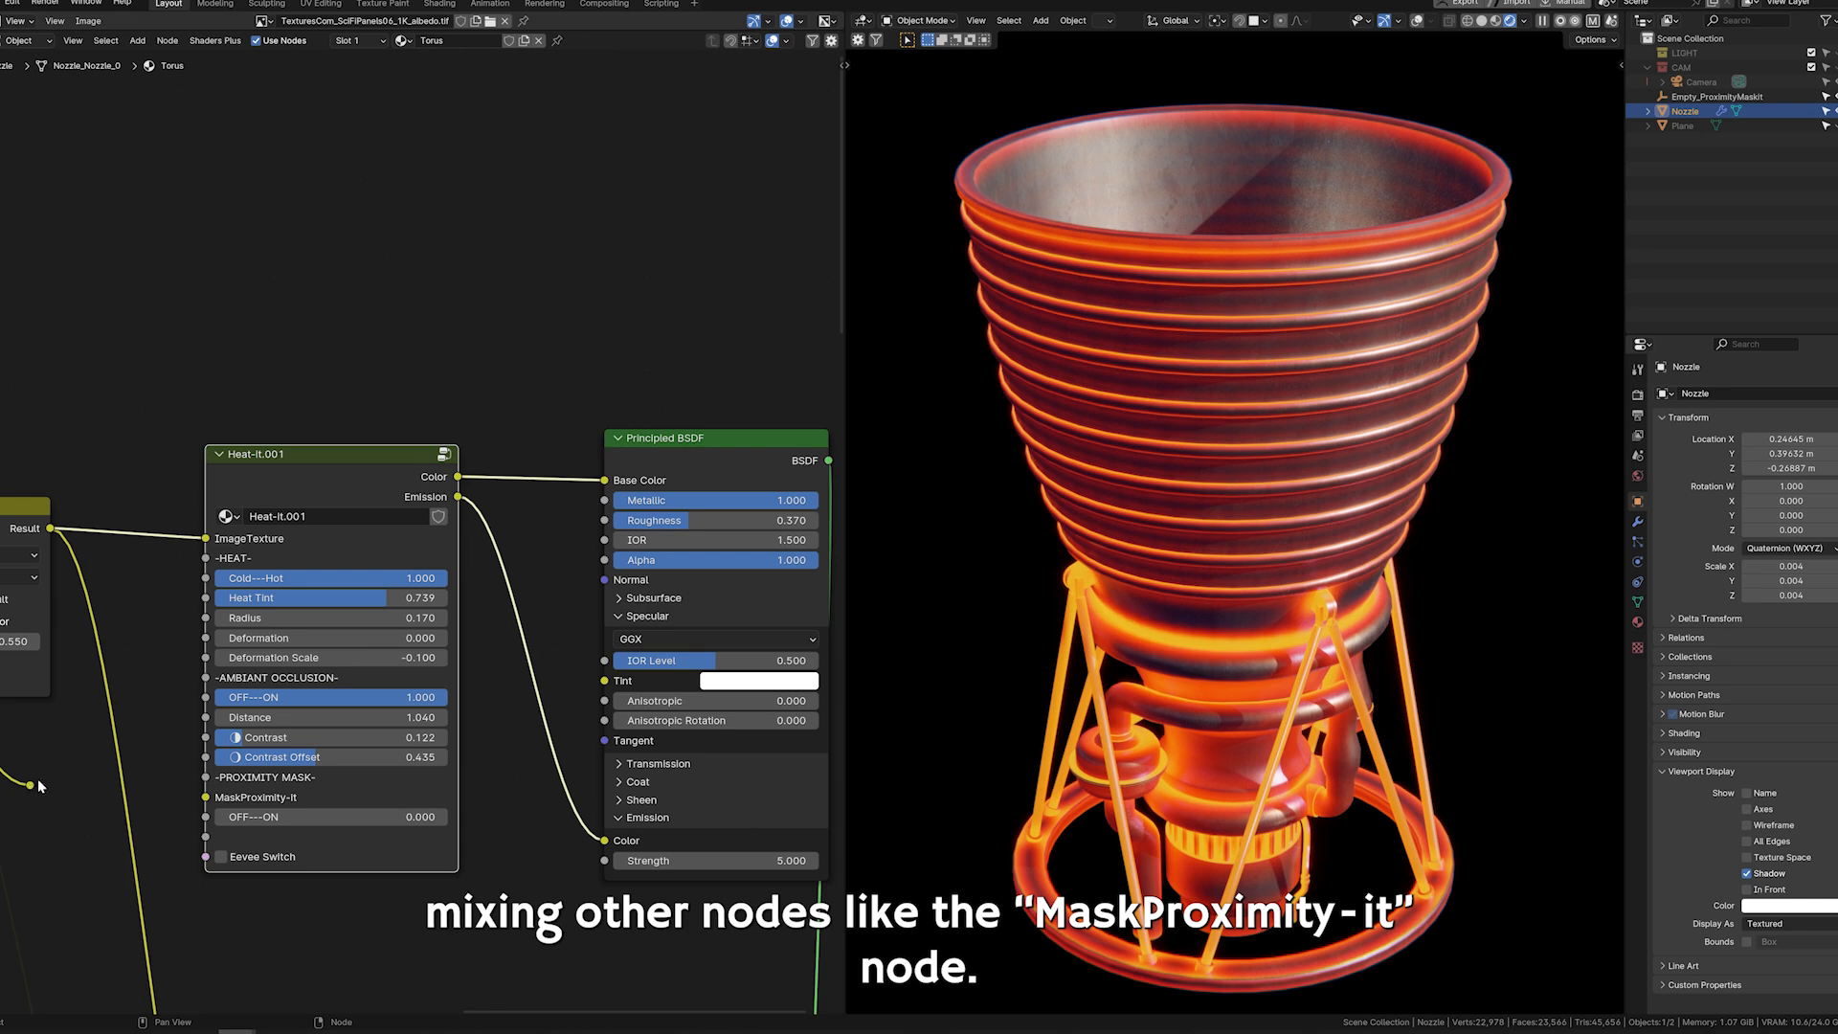
Connect the proximity mask link to Heat-it.001's MaskProximity-it input and set the proximity mask strength to 0.926.
drag(42, 794, 433, 817)
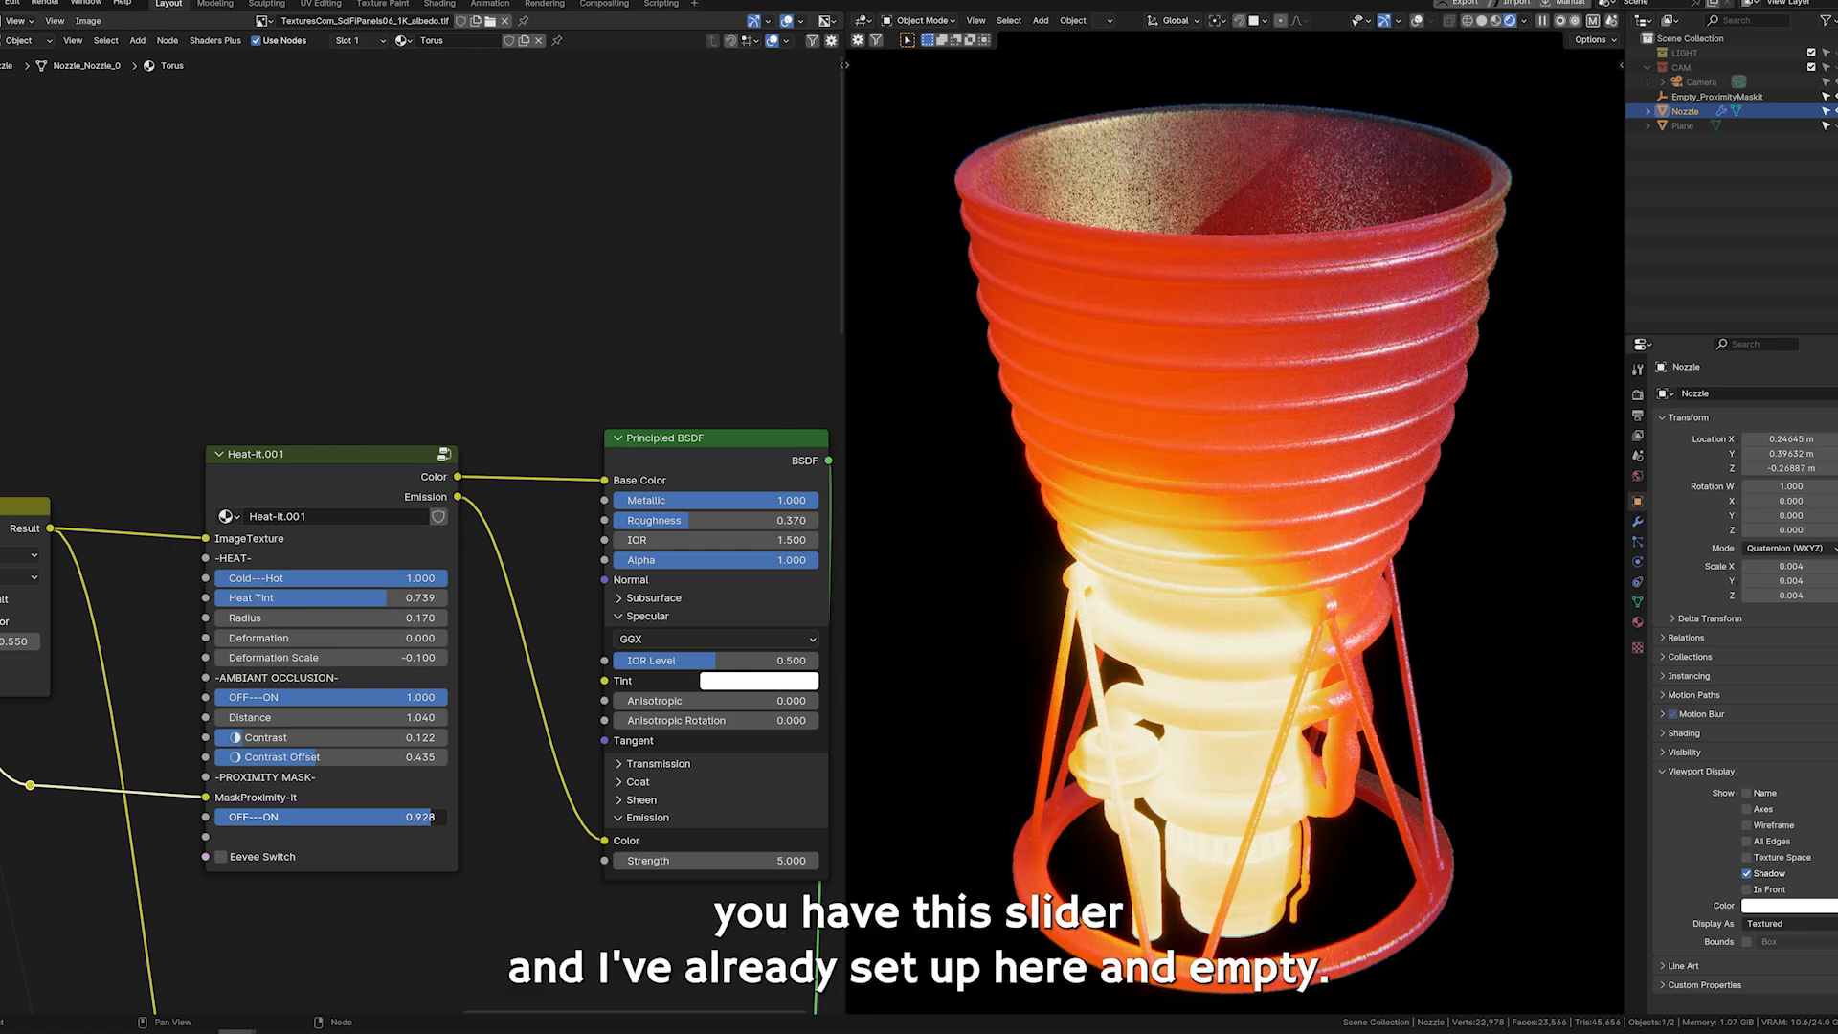
Scale Empty_ProximityMaskit down to 0.989 in X and Y and 4.285 in Z, and move it to one side of the nozzle.
click(1690, 97)
key(s)
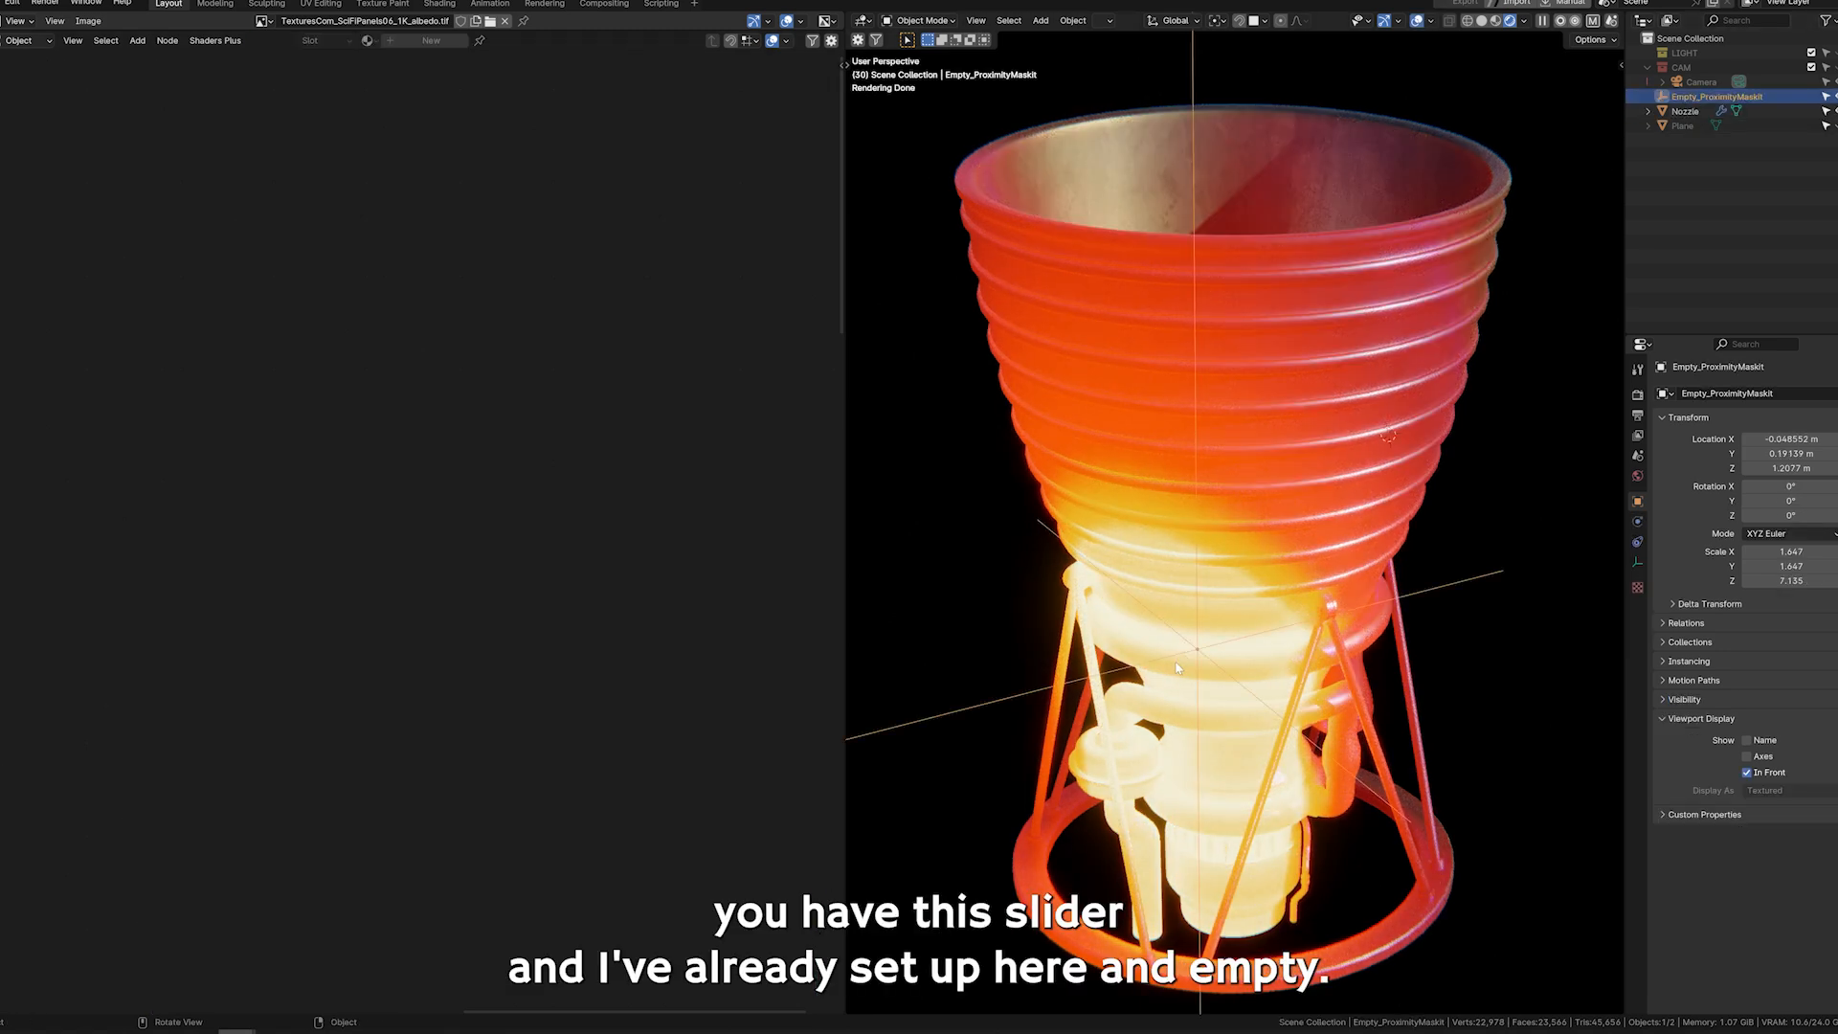
click(1389, 438)
key(g)
click(1469, 626)
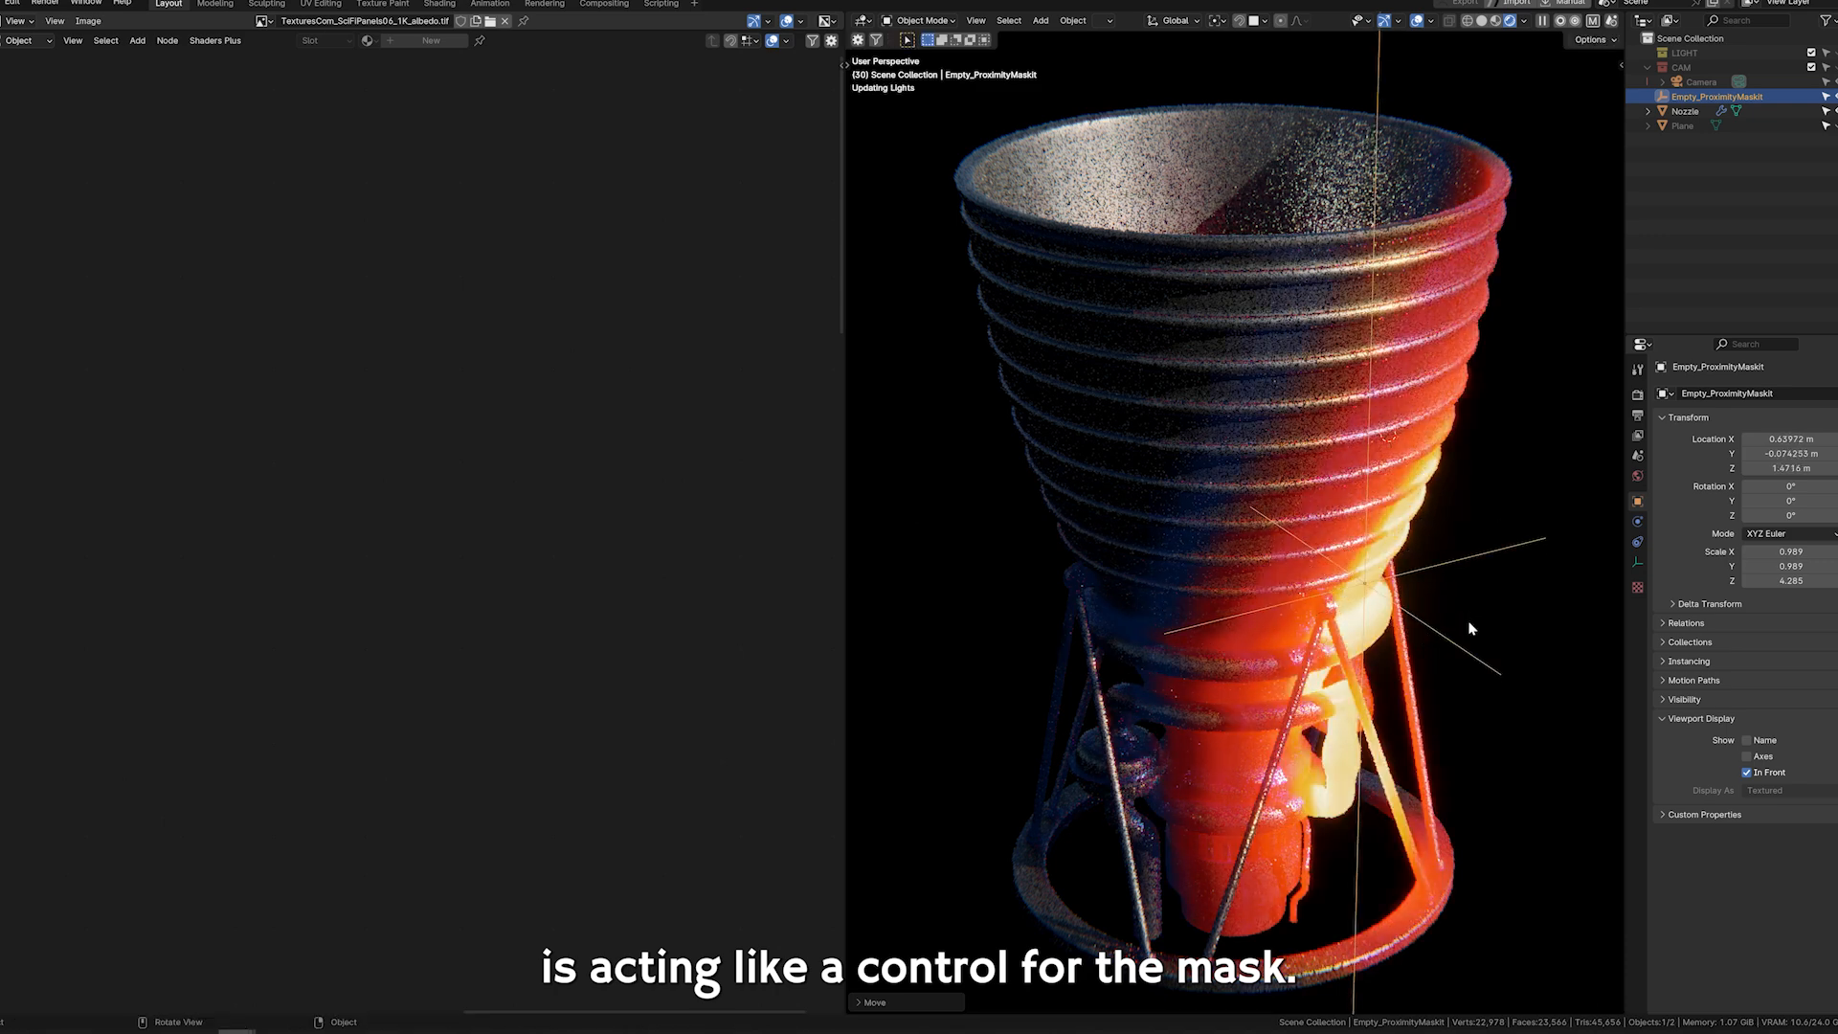
Place the 3D cursor on the nozzle's outer wall and snap Empty_ProximityMaskit to it, near the upper rim.
shift+right_click(1190, 533)
key(shift+s)
click(1184, 400)
shift+right_click(1009, 263)
key(shift+s)
key(g)
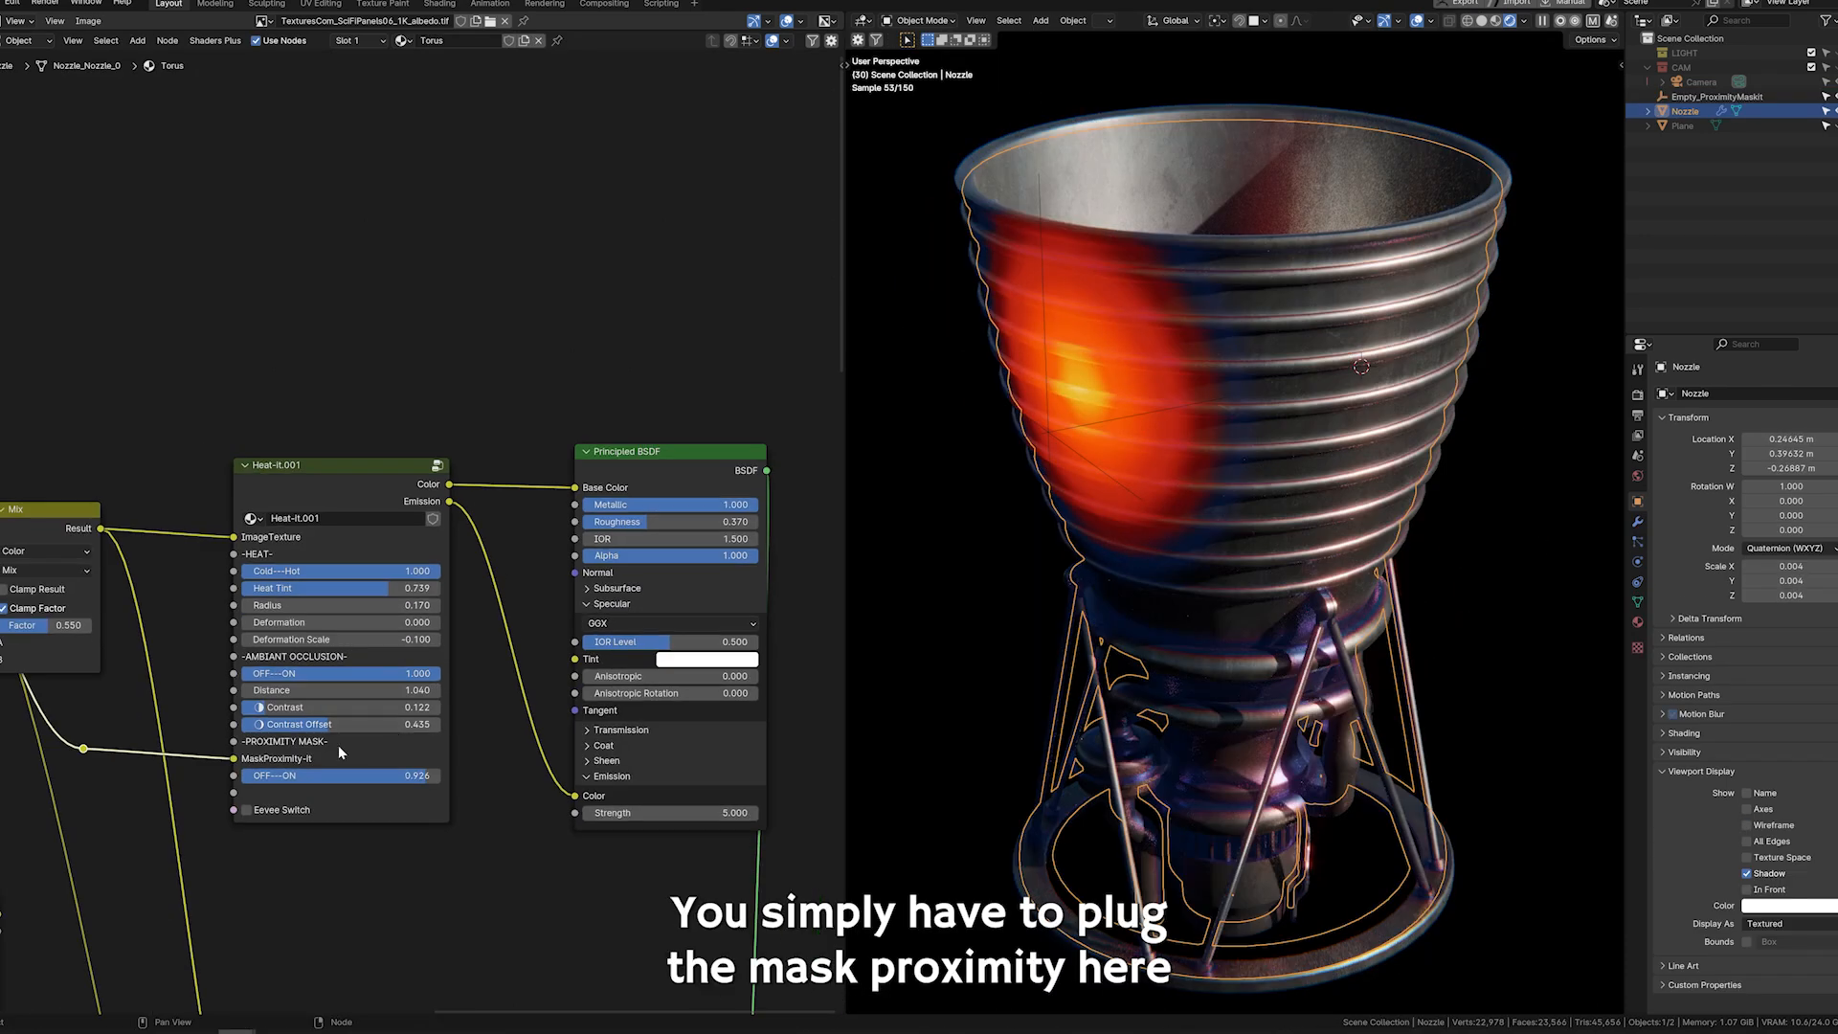
Shift the ProximityMask-it node slightly away from the Mix node, keeping it linked to Heat-it.001's MaskProximity-it input.
middle_drag(339, 746, 630, 734)
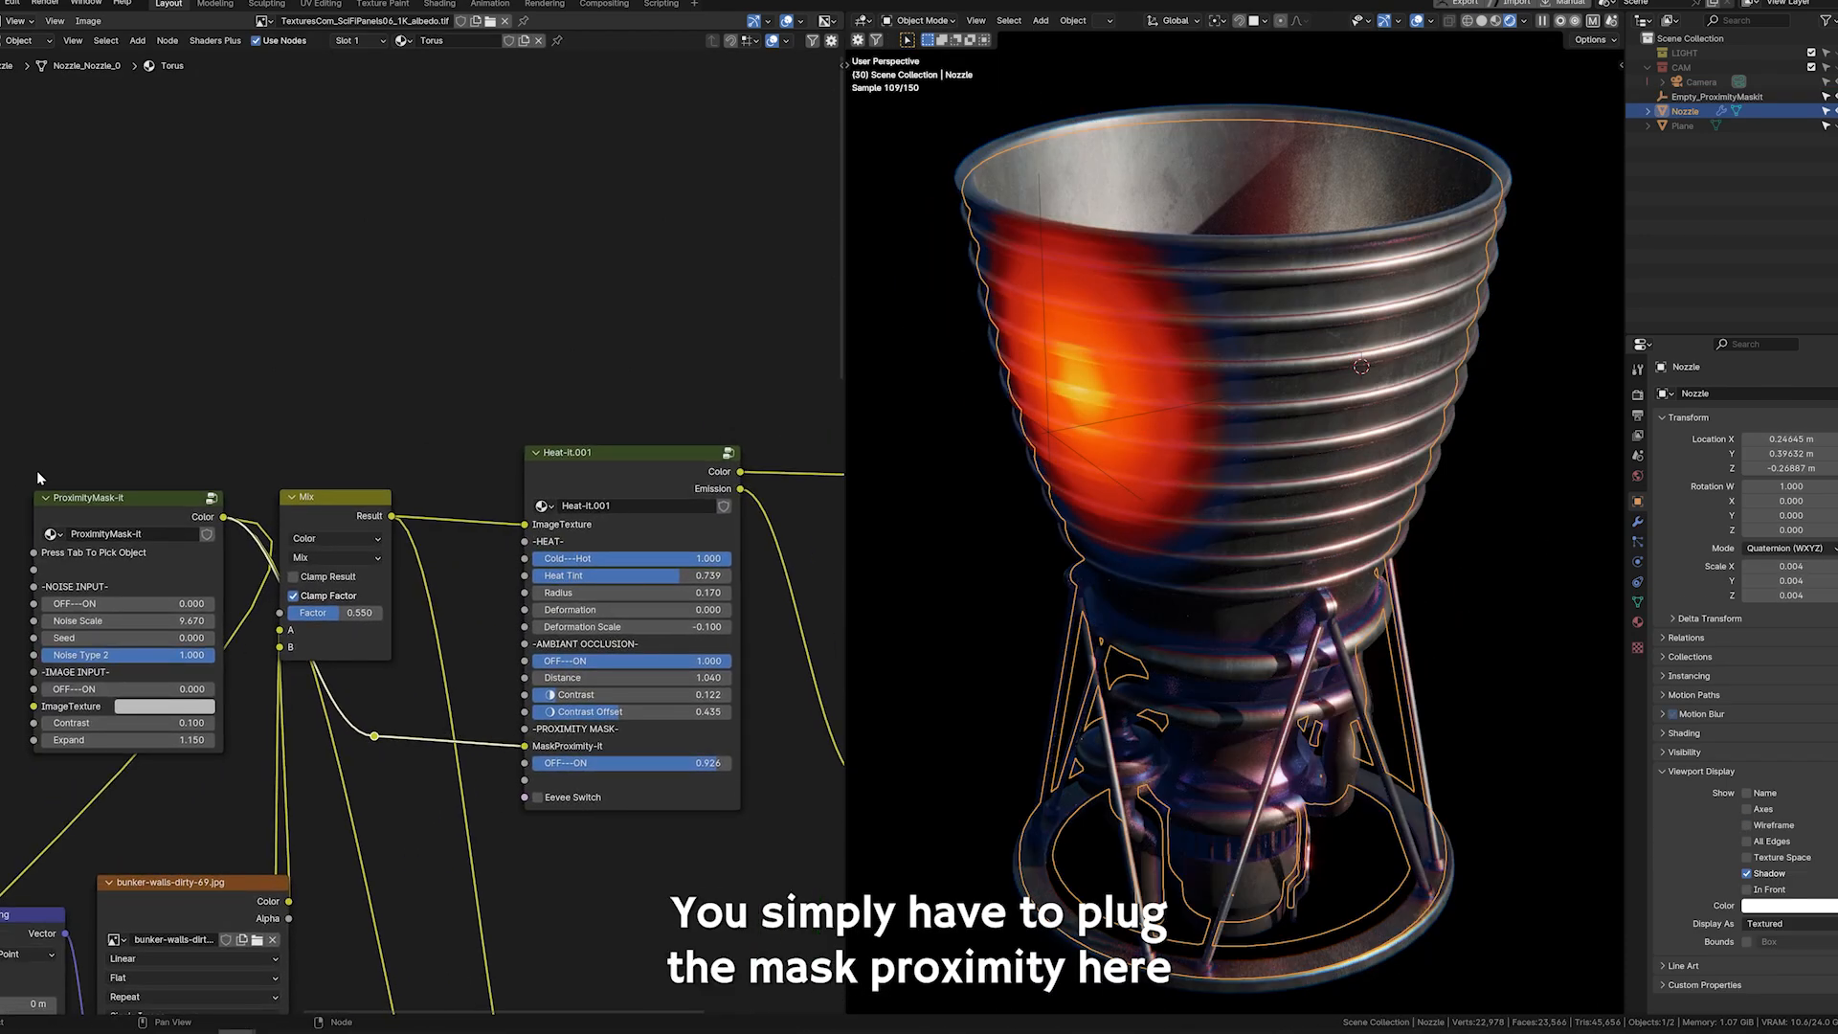
drag(159, 507, 87, 521)
scroll(553, 745, up, 2)
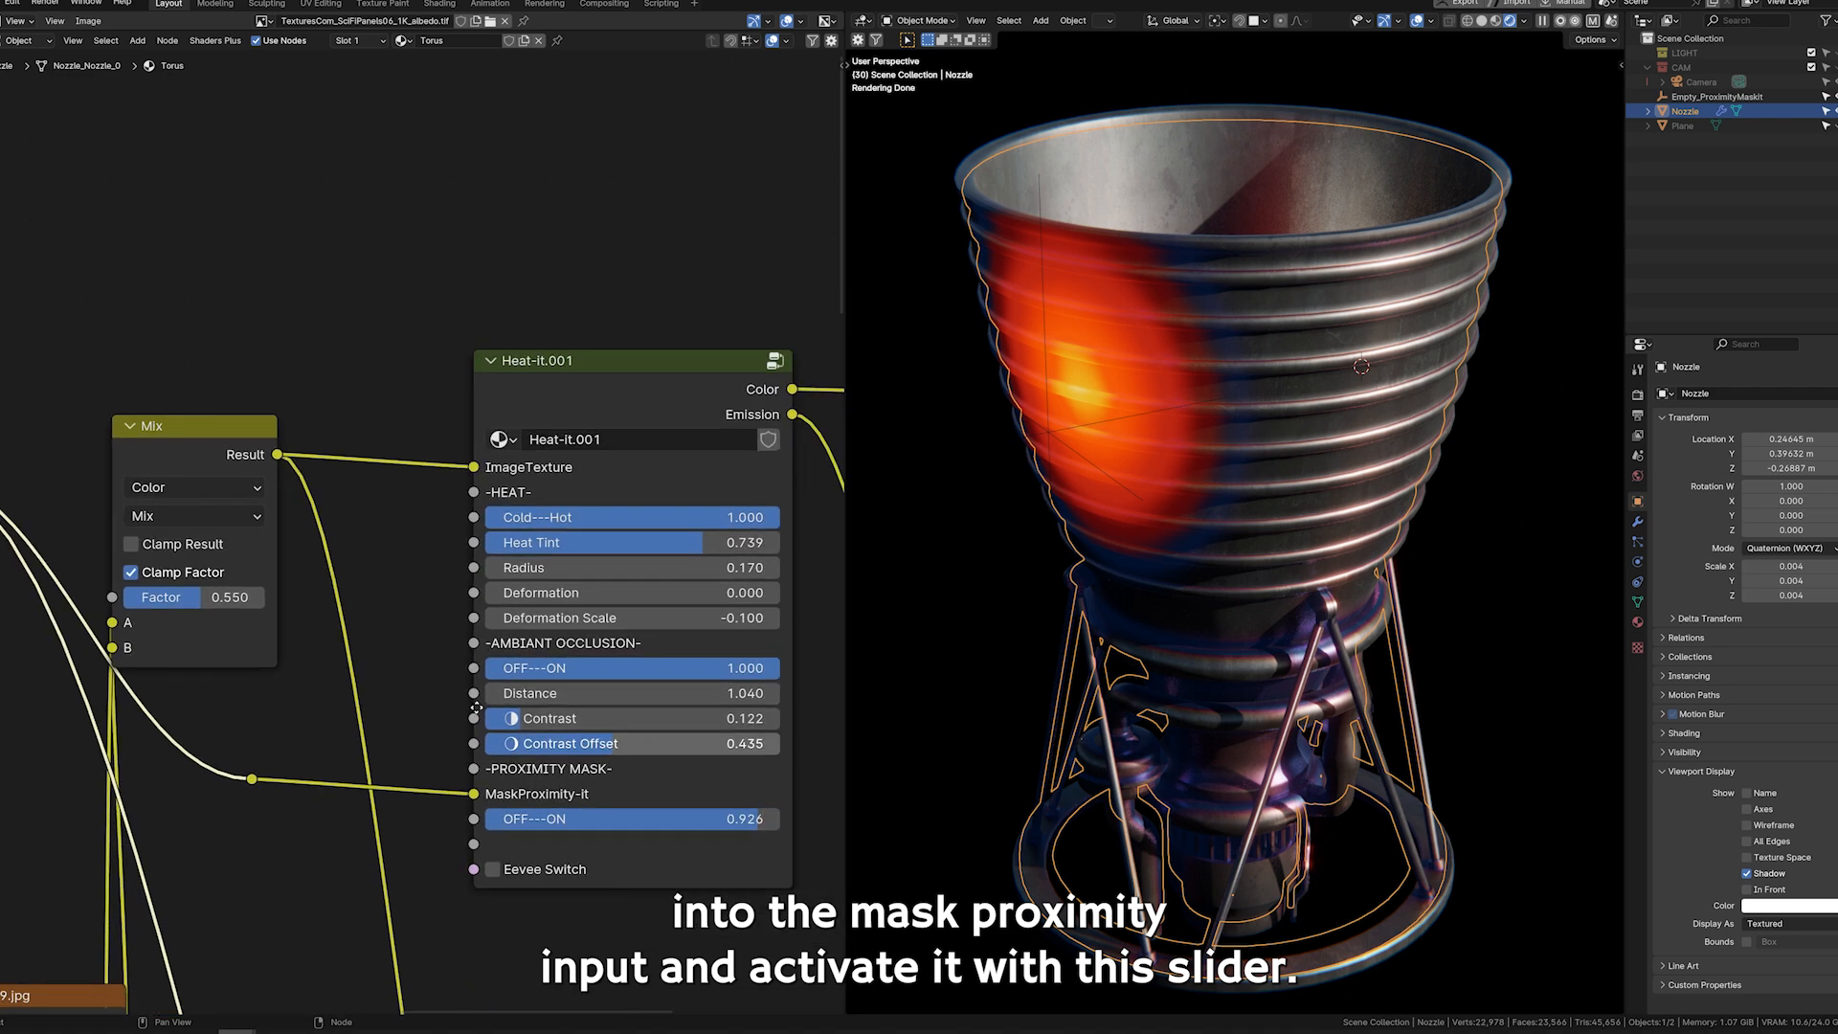
drag(659, 766, 620, 766)
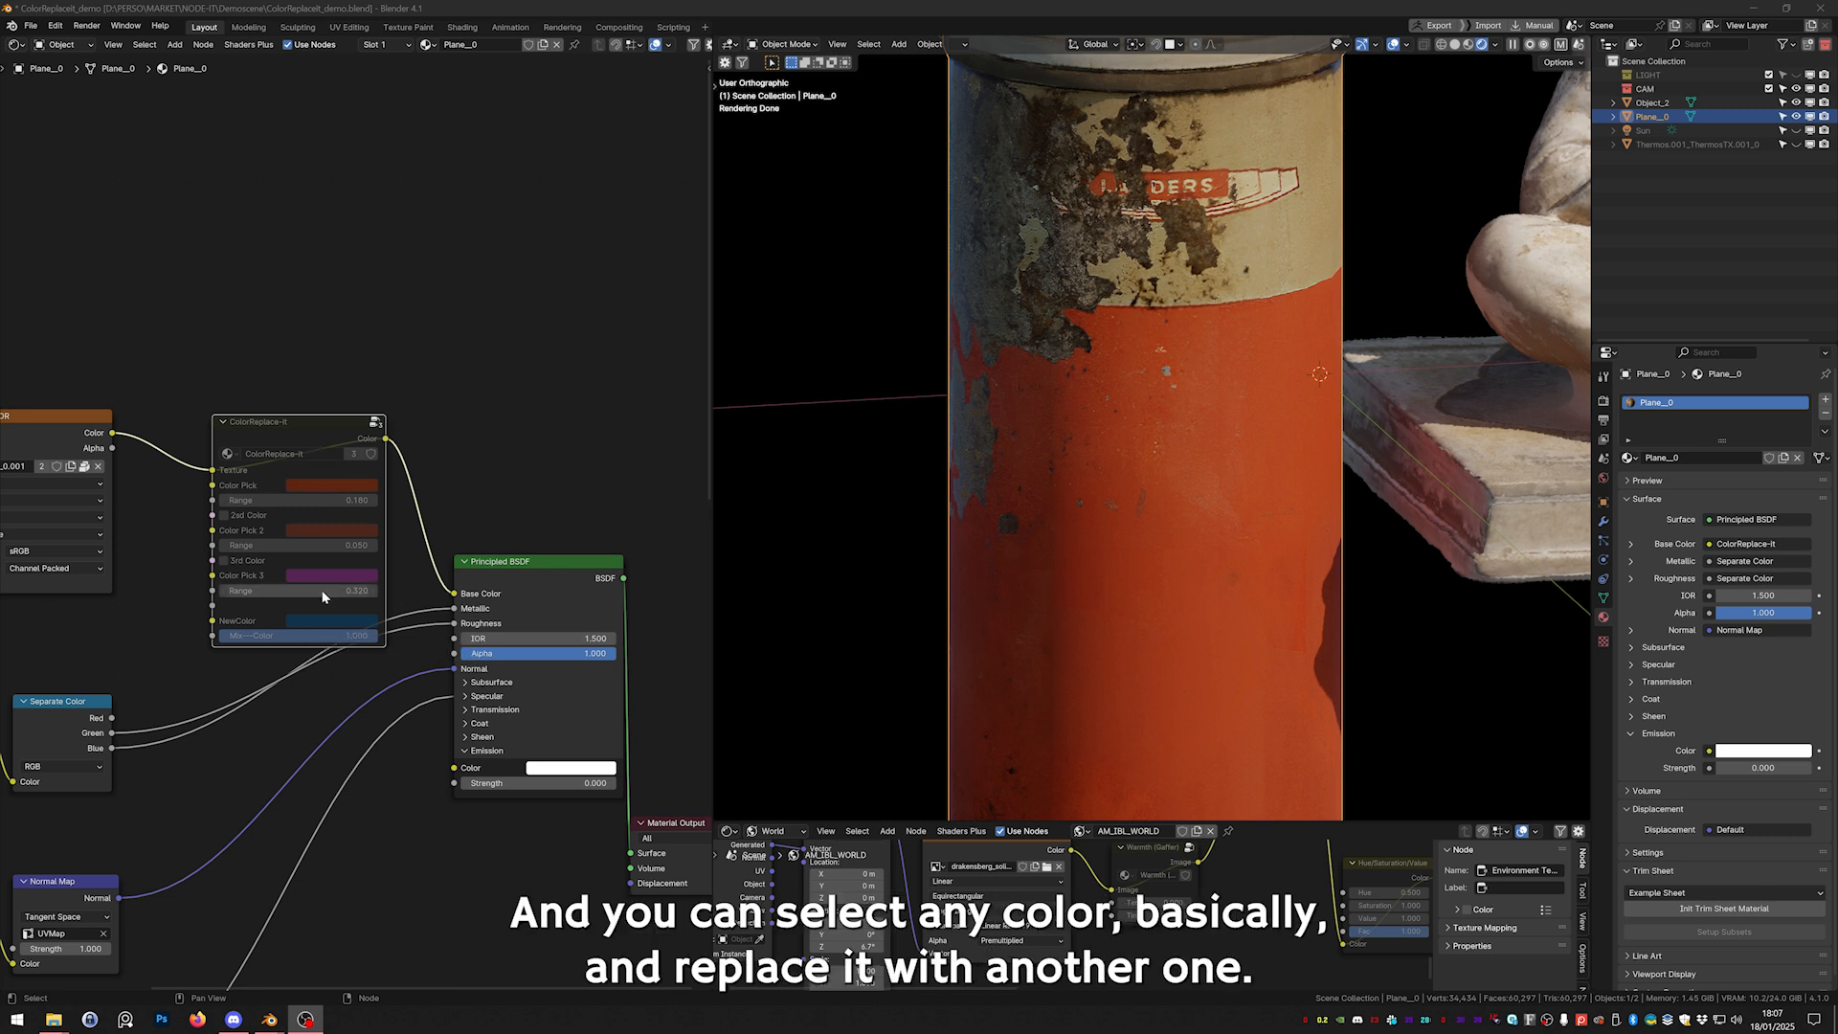
Shift the ColorReplace-it node slightly toward the image texture, and unmute it briefly to preview the replaced color before muting it again.
drag(284, 439, 262, 436)
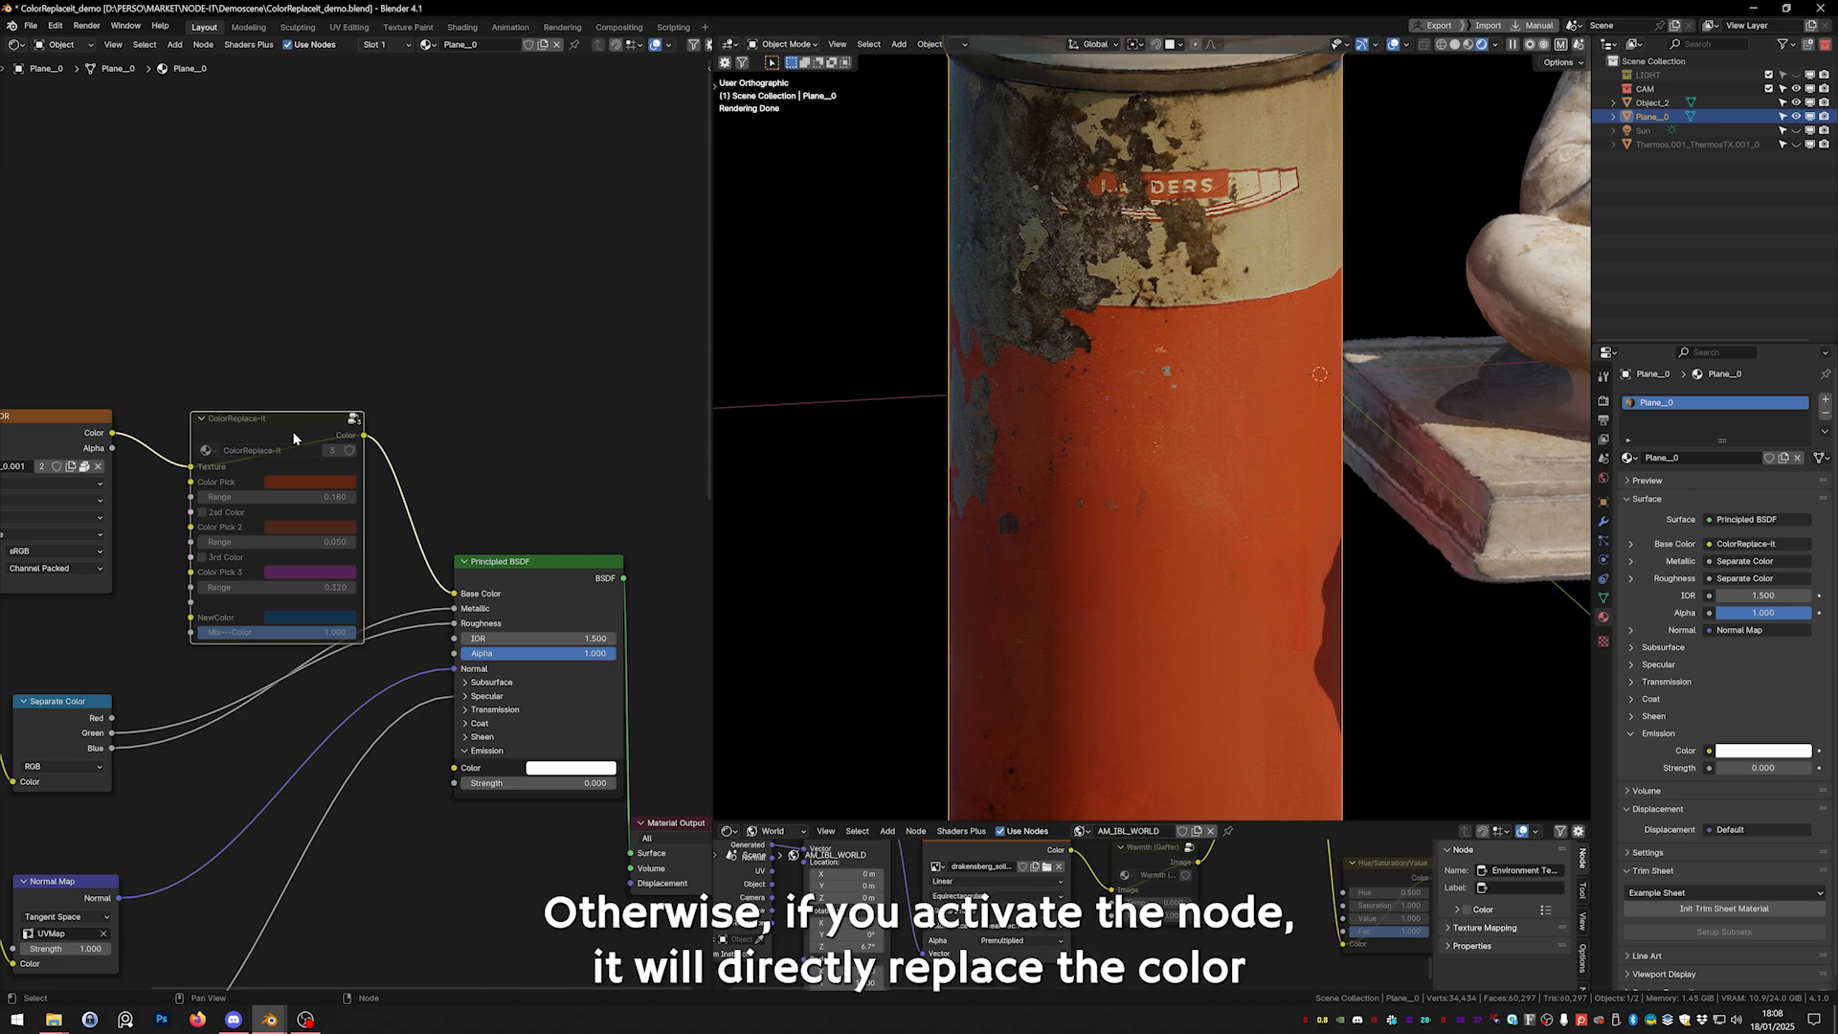
key(m)
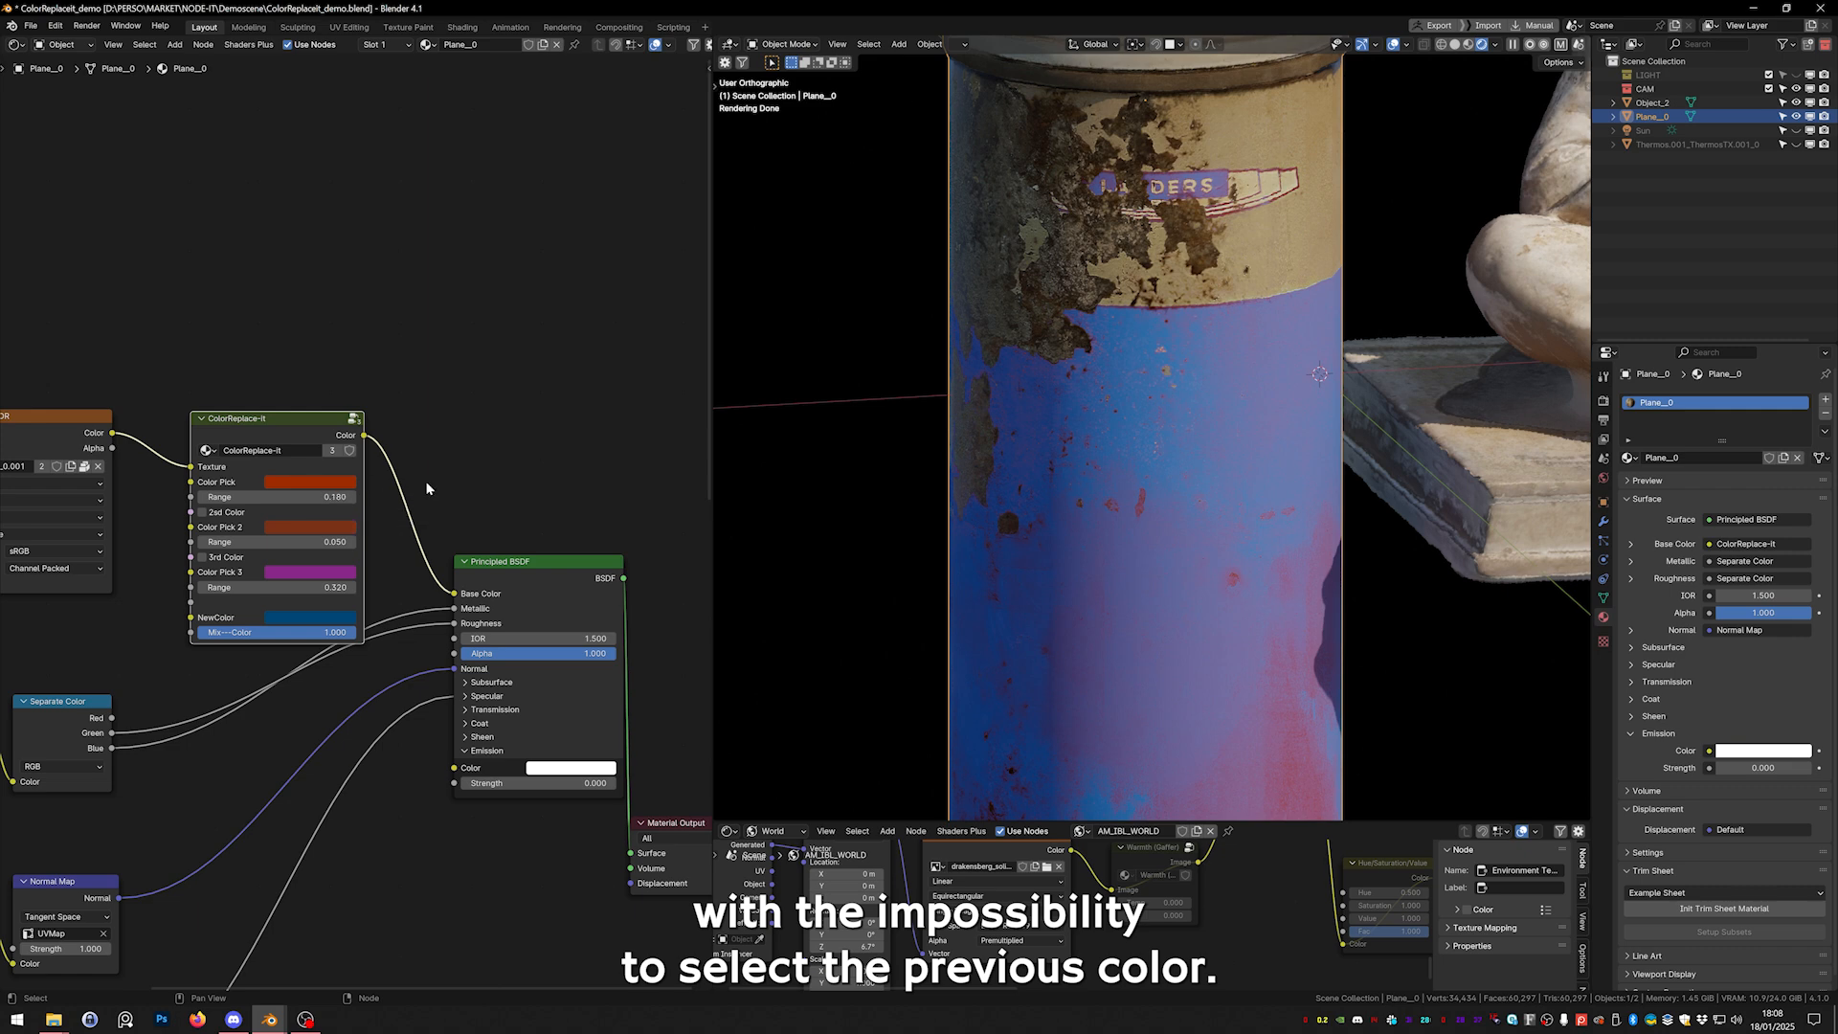
key(m)
Sample the can's orange paint for ColorReplace-it's Color Pick while the node is muted, and unmute it with a Range of 0.190.
click(312, 481)
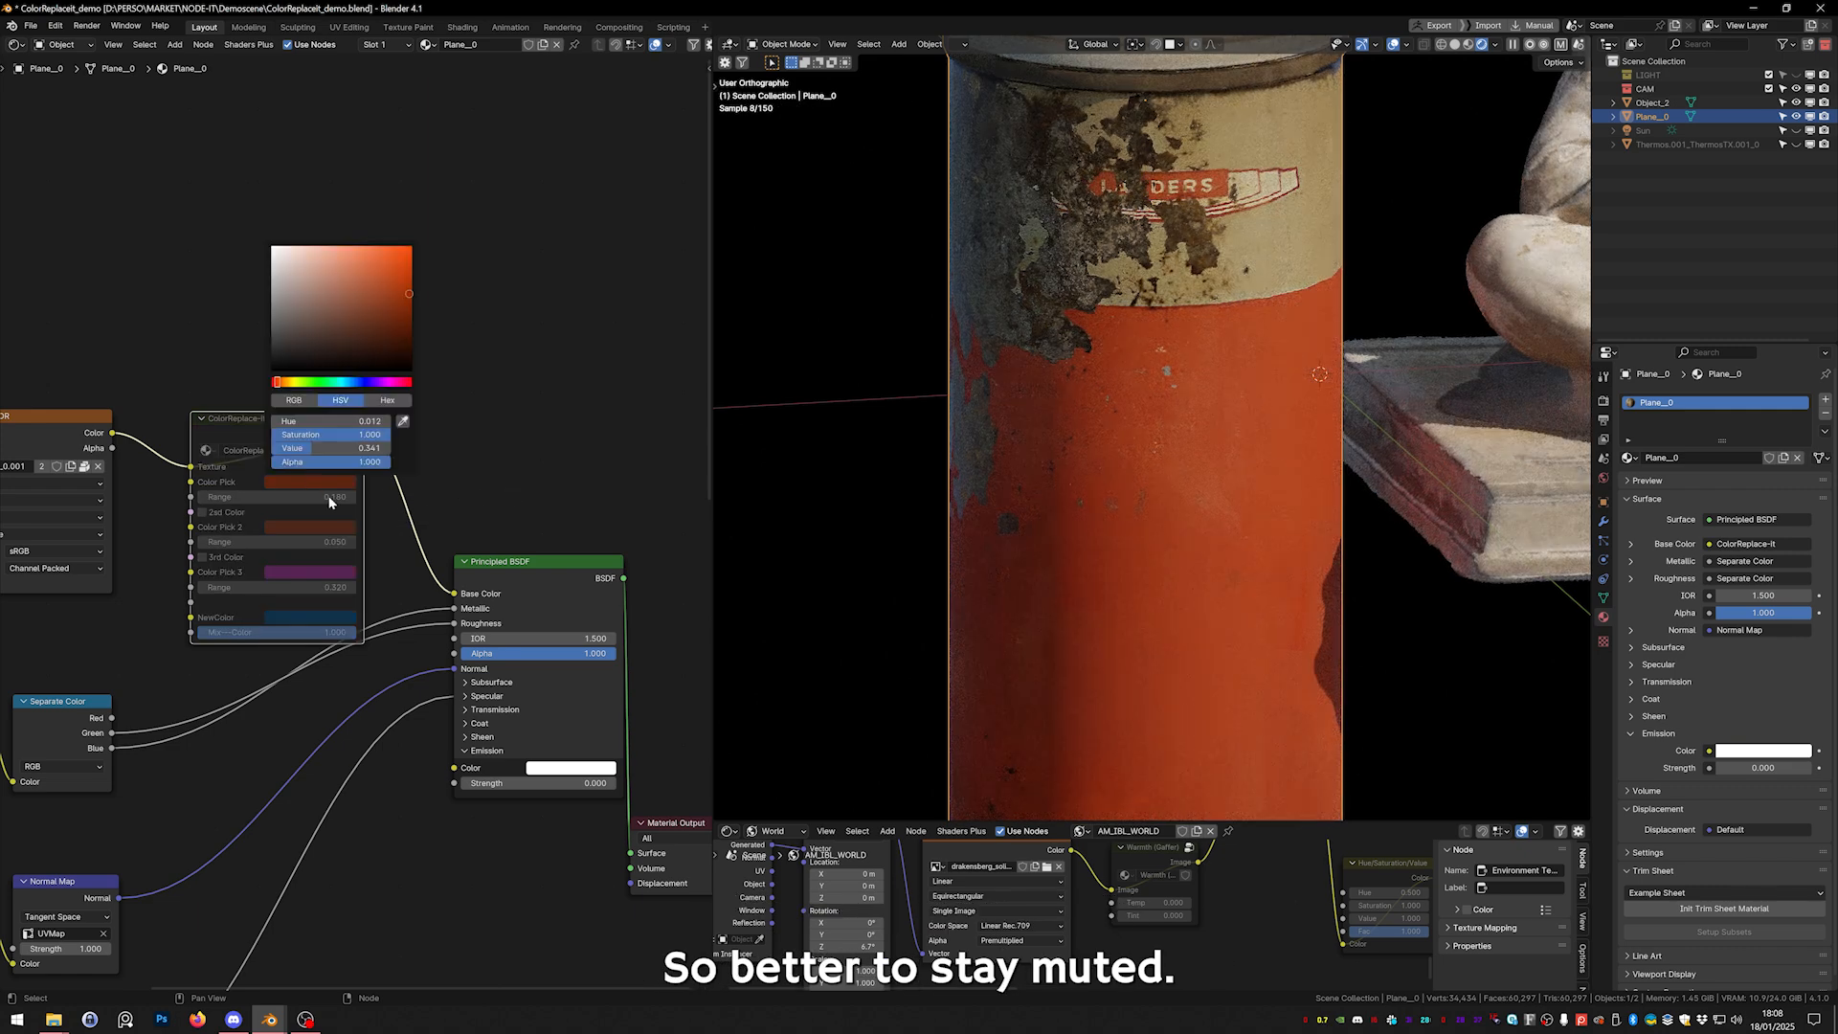
click(399, 422)
key(m)
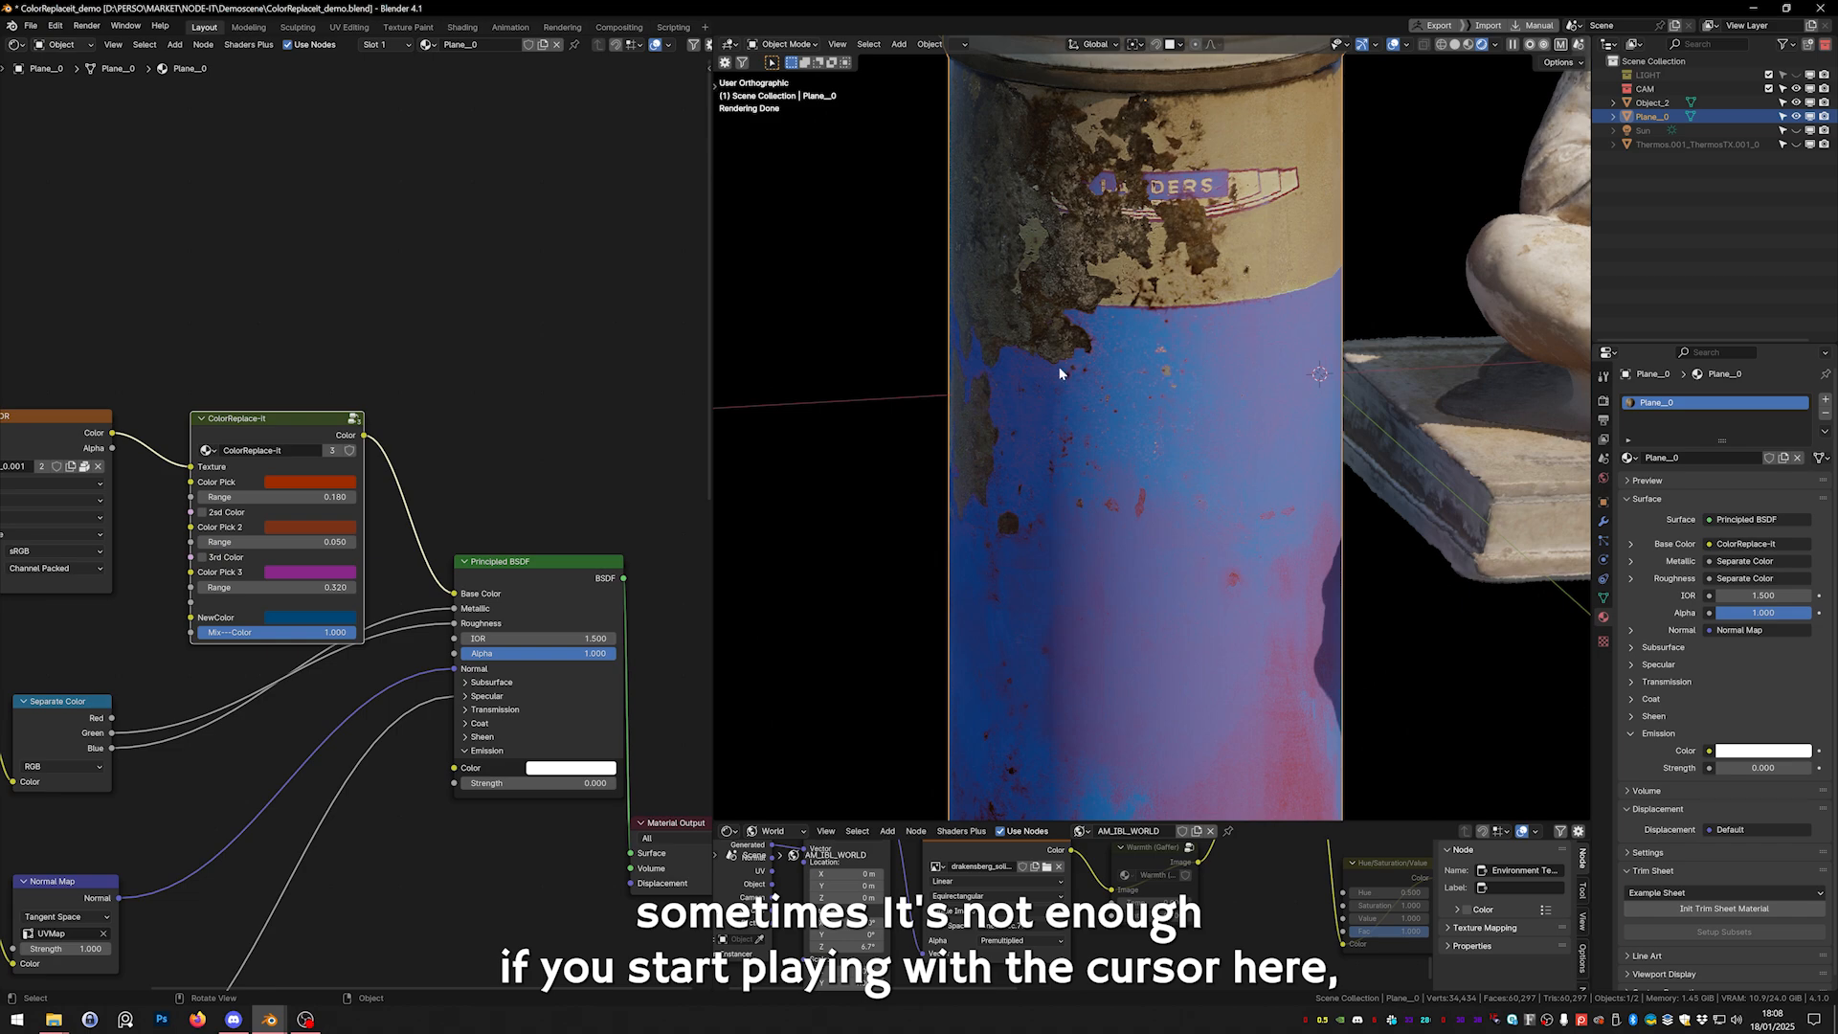
Adjust Color Pick to hue 0.014, saturation 0.994 and value 0.420, and enable the second color selection.
click(329, 482)
mouse_move(381, 305)
mouse_down()
mouse_move(406, 280)
mouse_move(361, 278)
mouse_move(407, 282)
mouse_up()
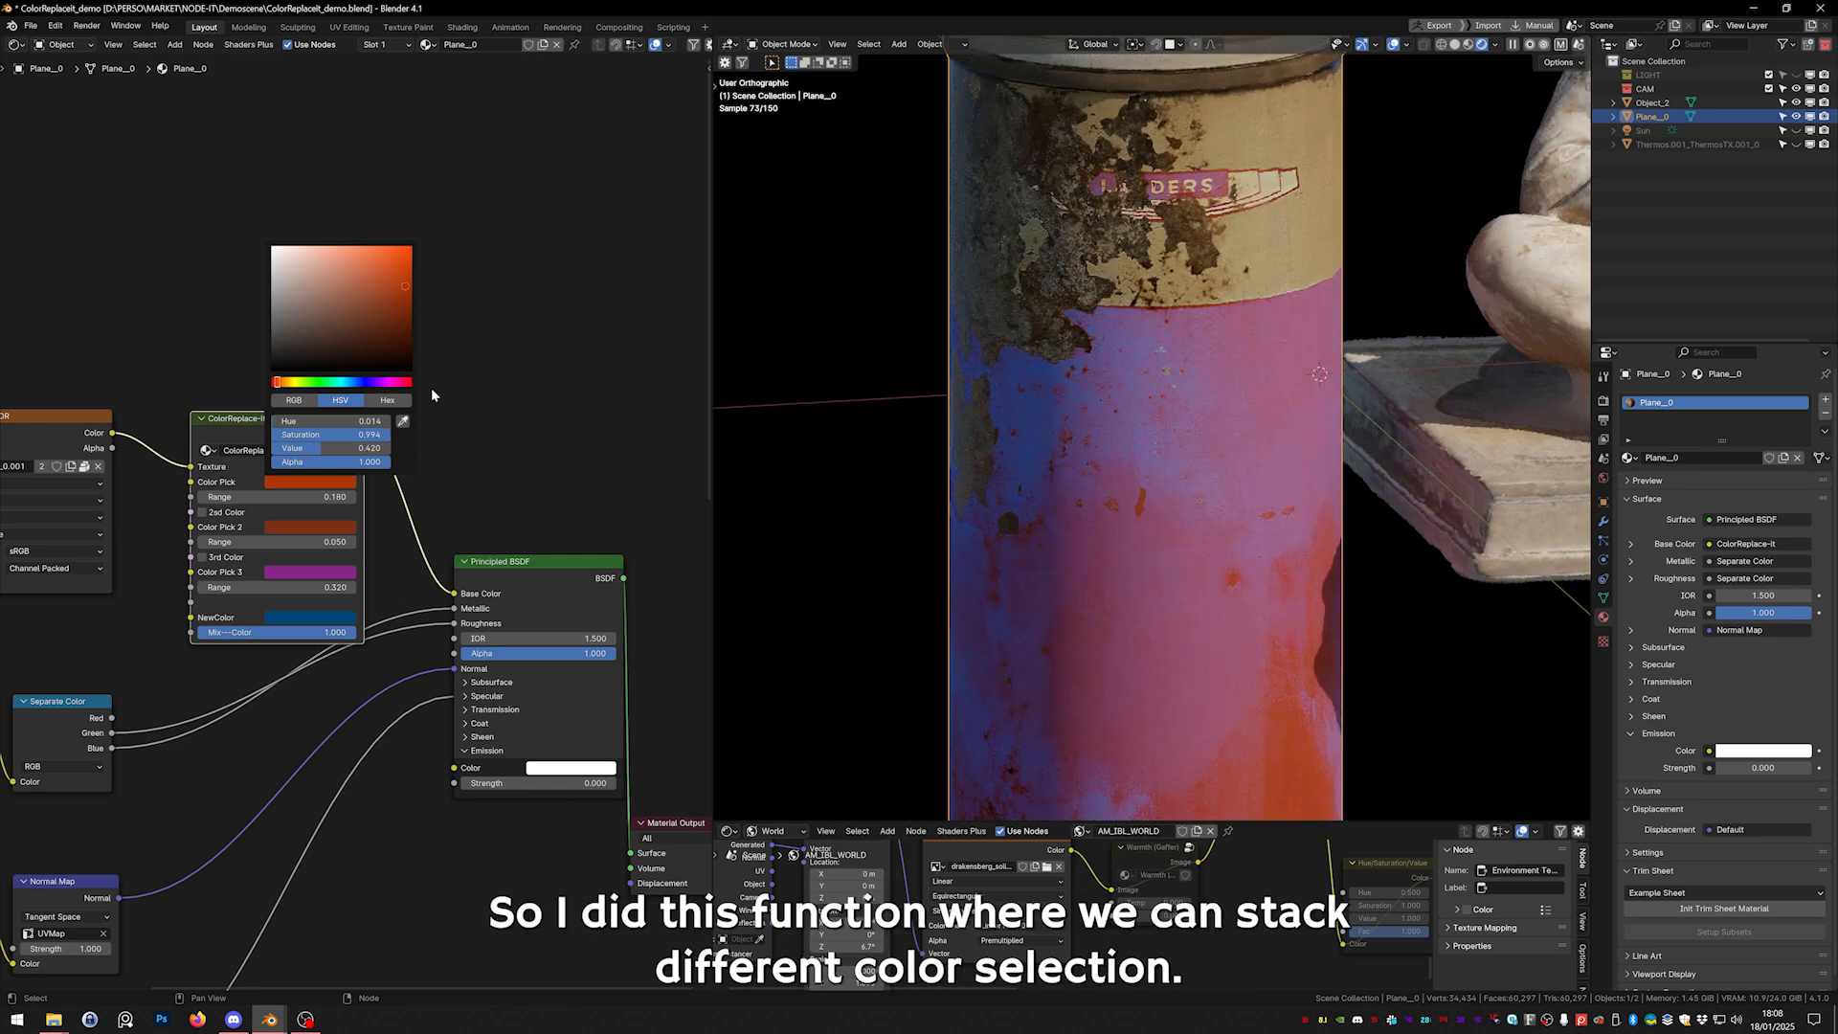
click(202, 513)
click(203, 514)
click(202, 513)
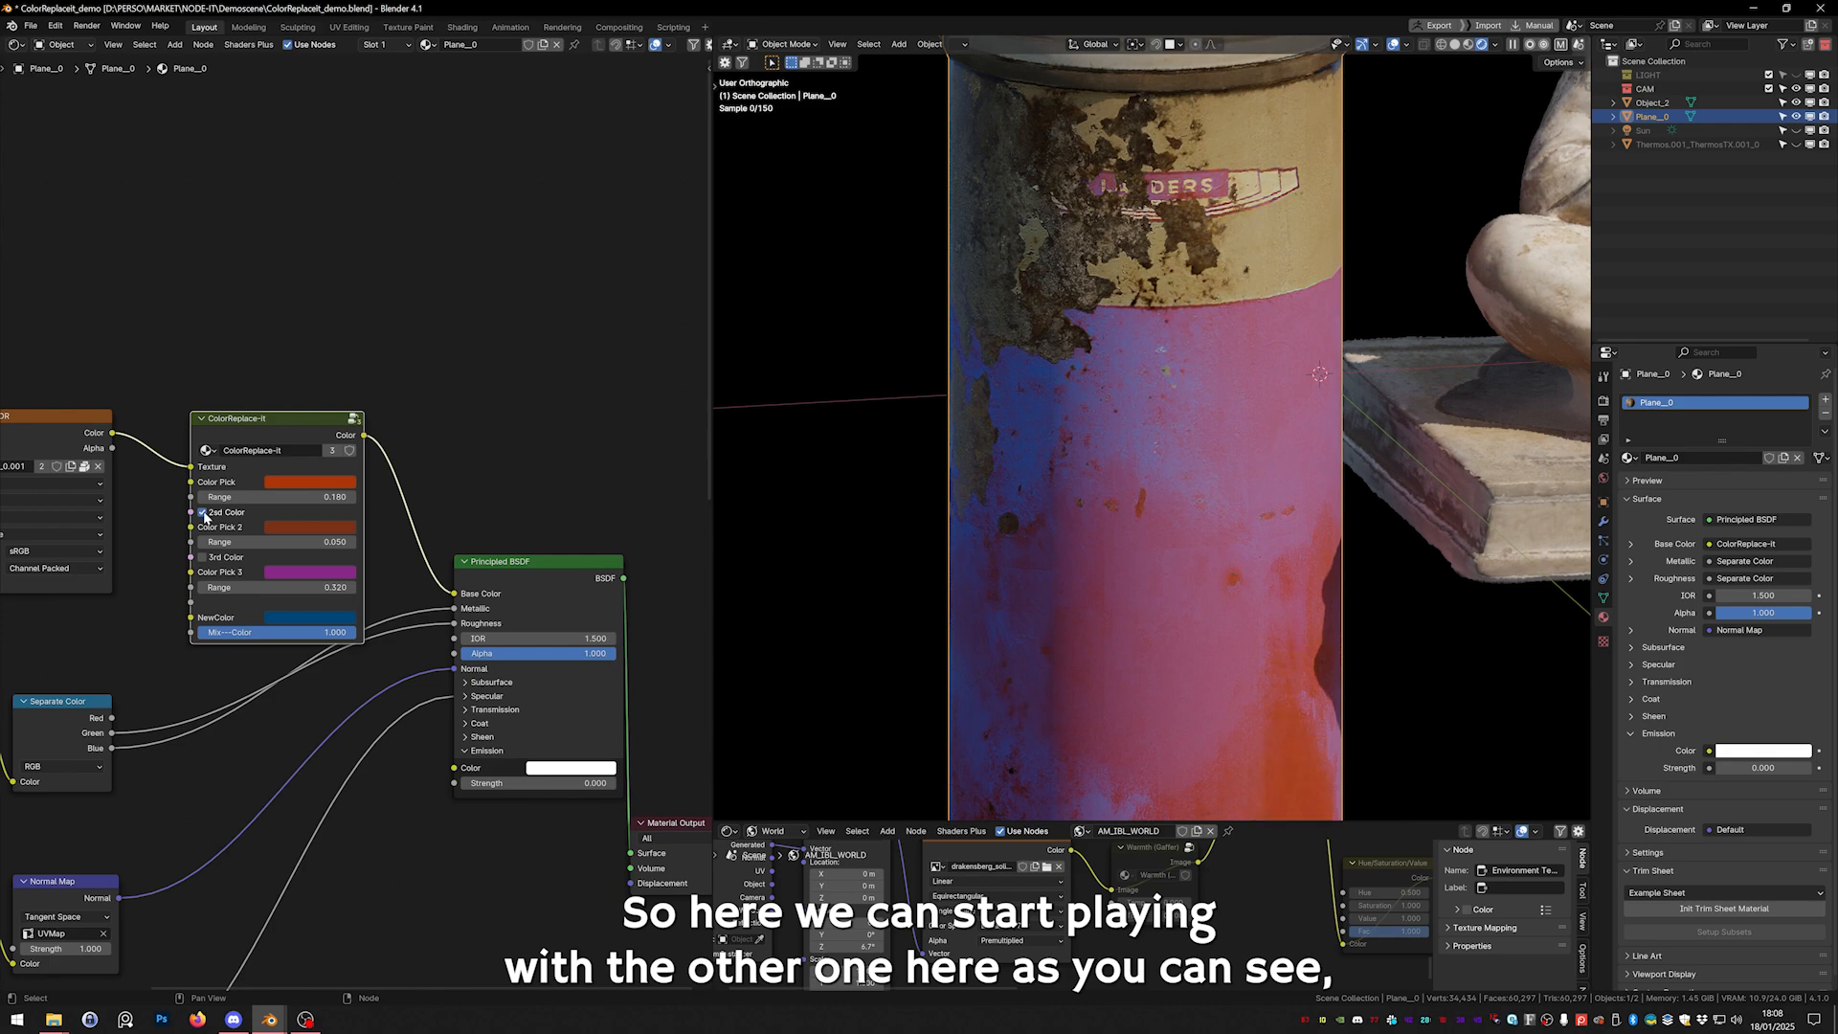
Try the third color selection on the lower part of the can, and switch it off again.
shift+middle_drag(1241, 728, 1131, 562)
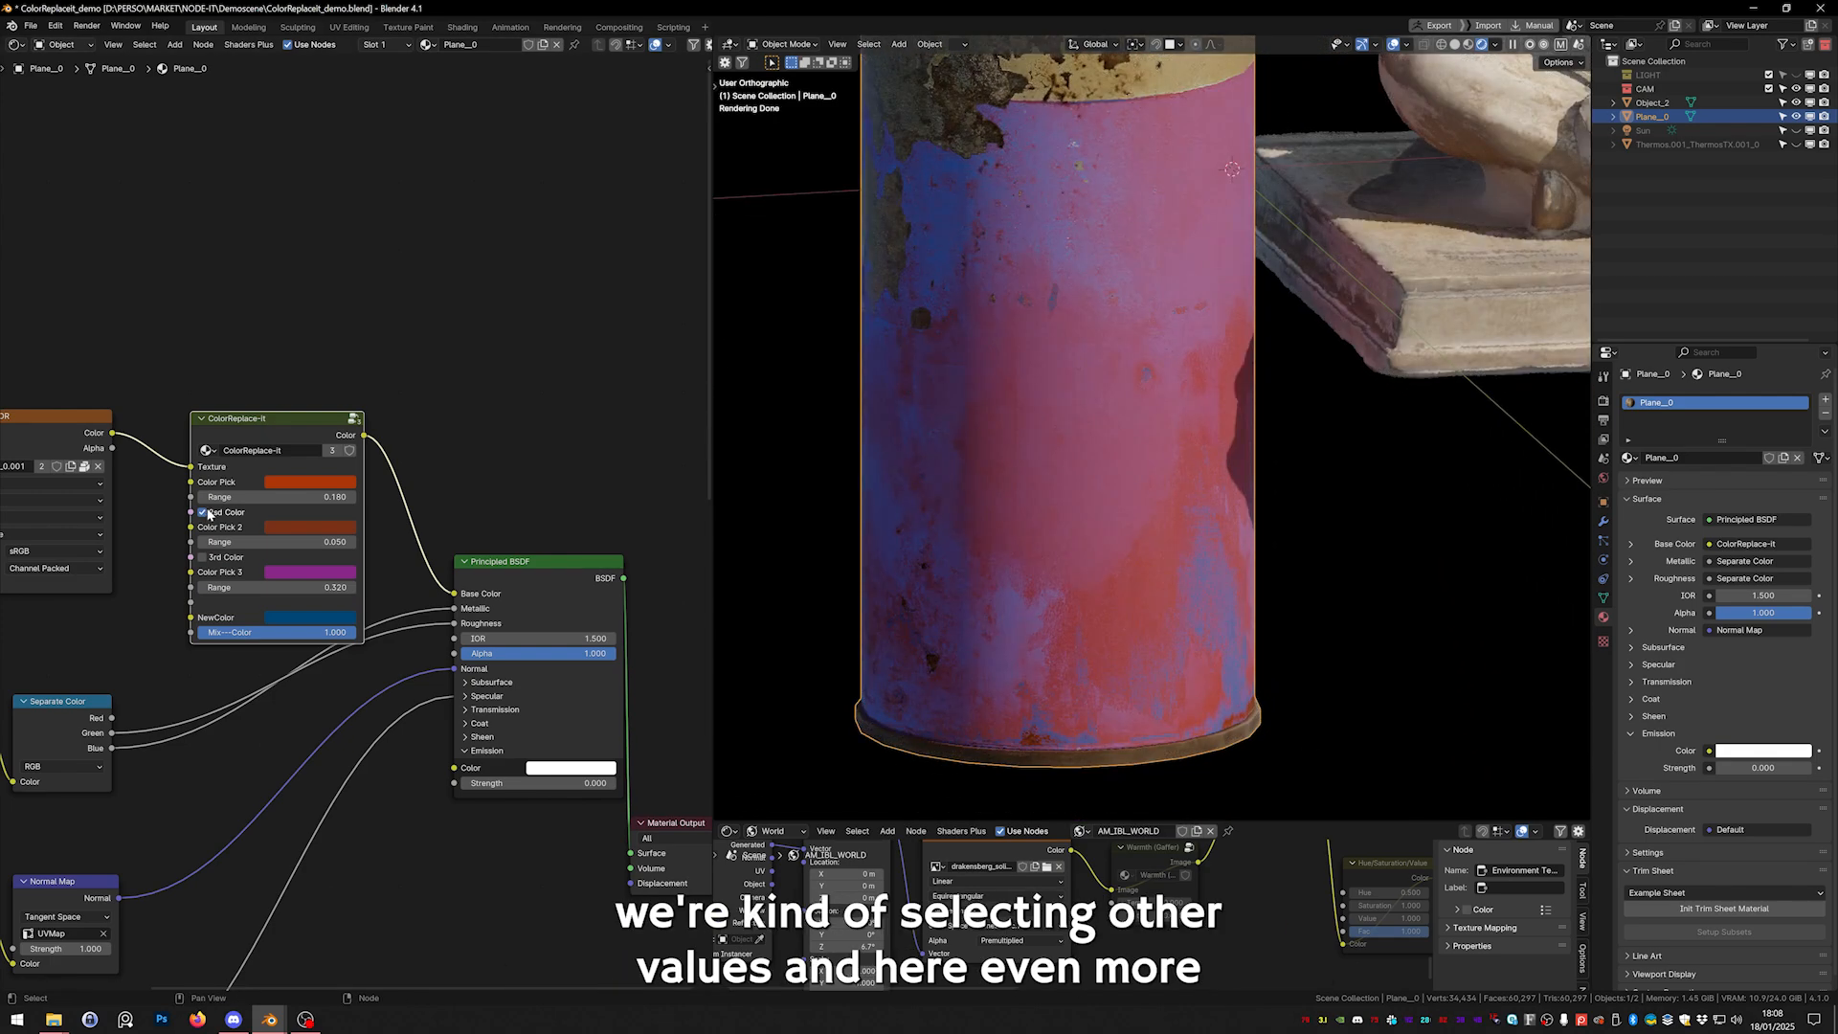
click(202, 557)
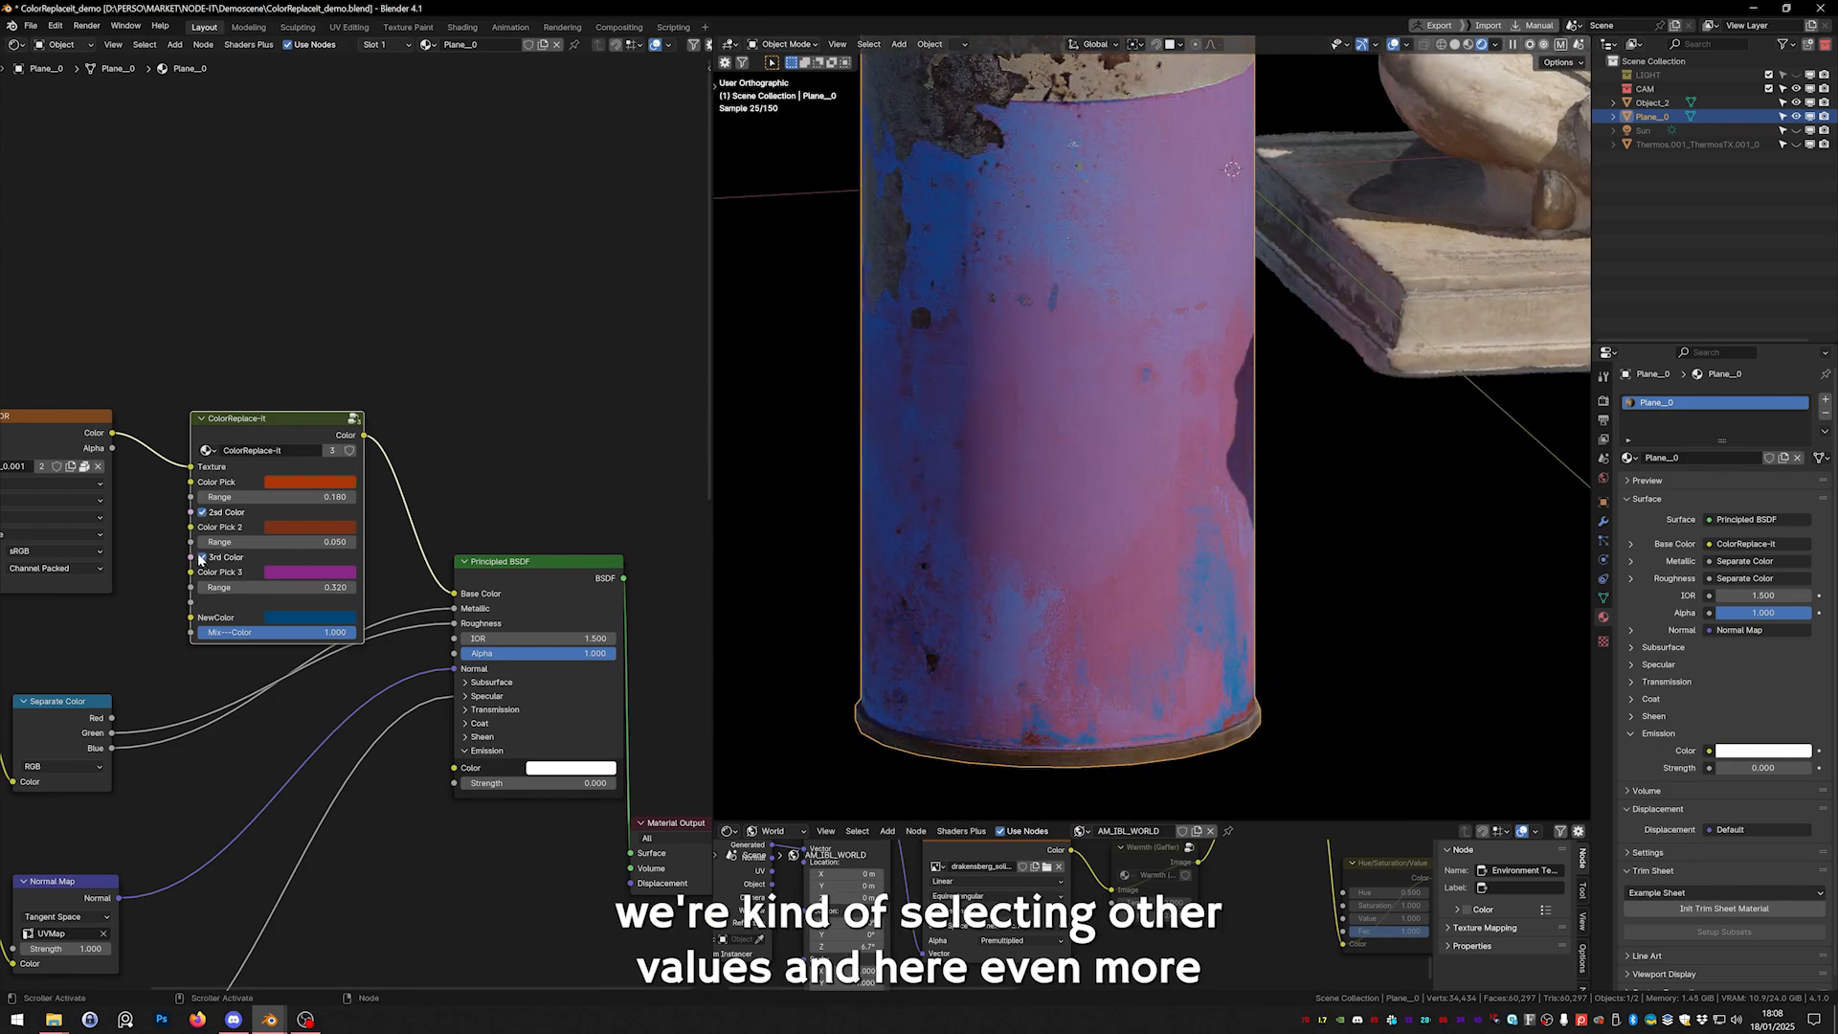
click(202, 557)
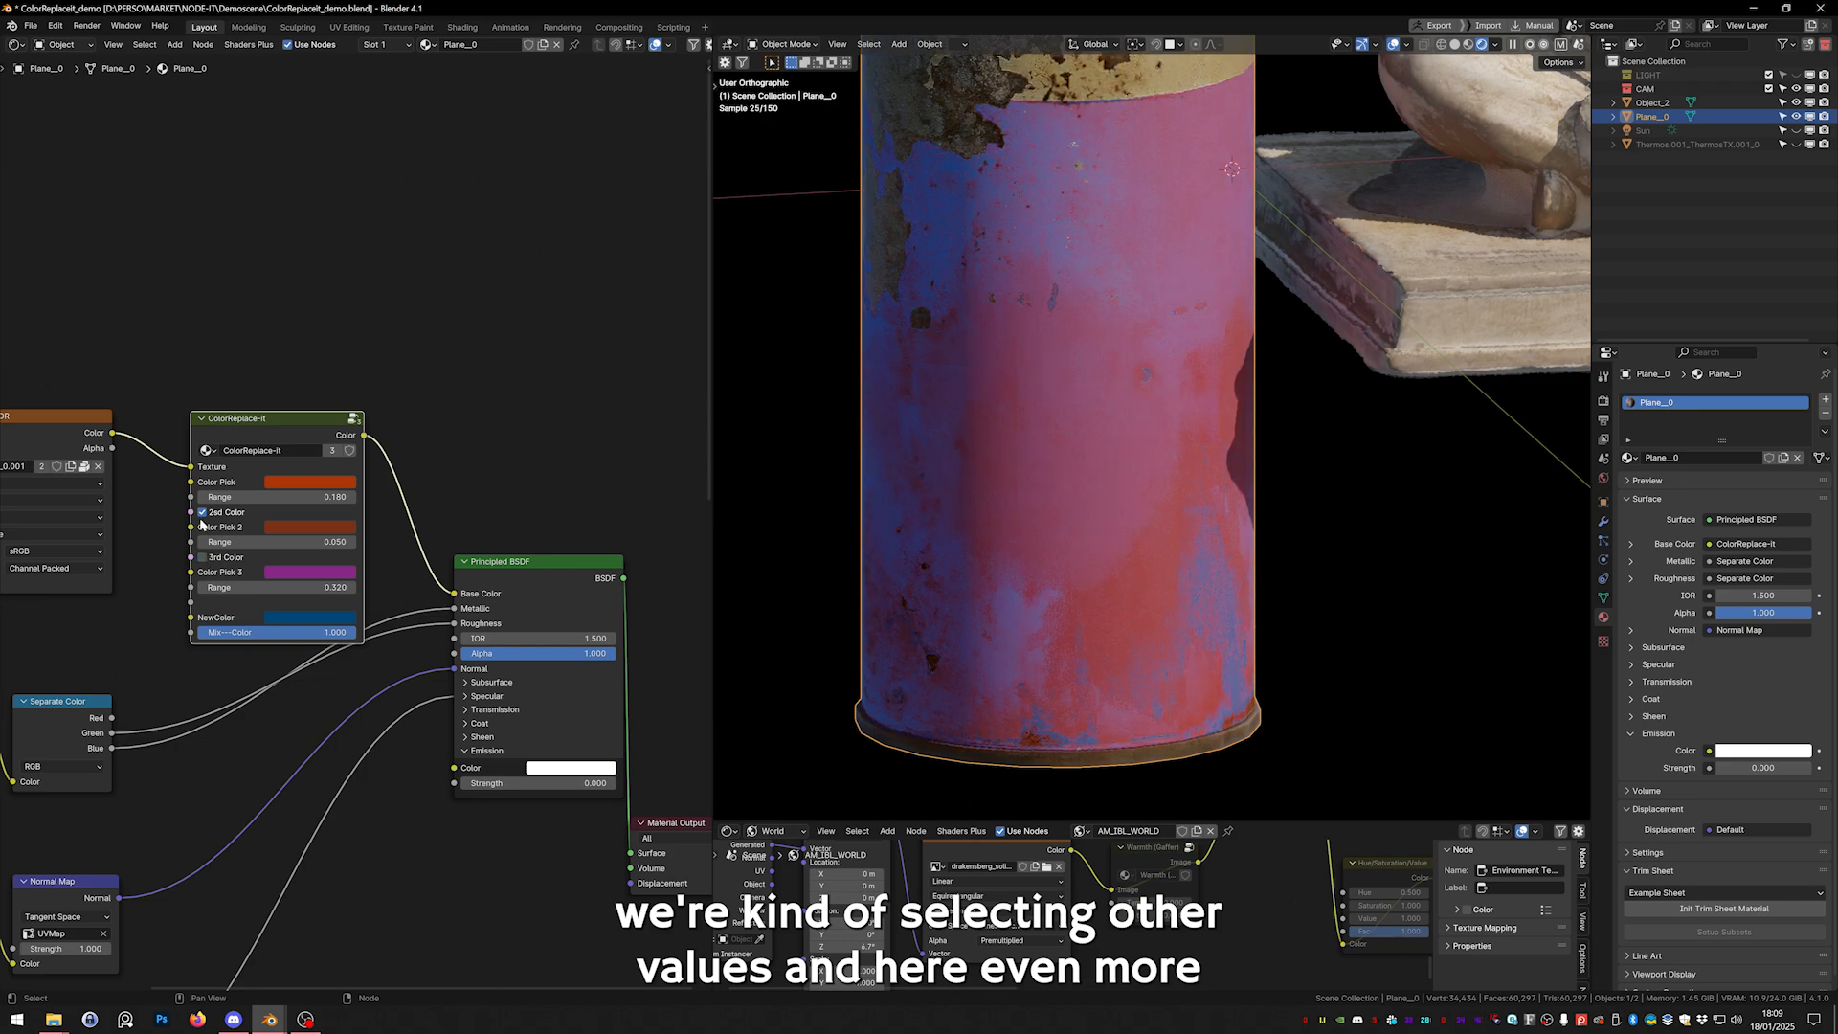
Change Color Pick 2 to a redder orange, and enable the third color selection with a duller purple as Color Pick 3.
click(310, 527)
drag(375, 353, 347, 392)
click(202, 557)
click(311, 572)
Fine-tune the first Color Pick to a saturated dark orange-red so the replacement covers more of the can's paint.
shift+middle_drag(1127, 450, 1131, 579)
click(310, 481)
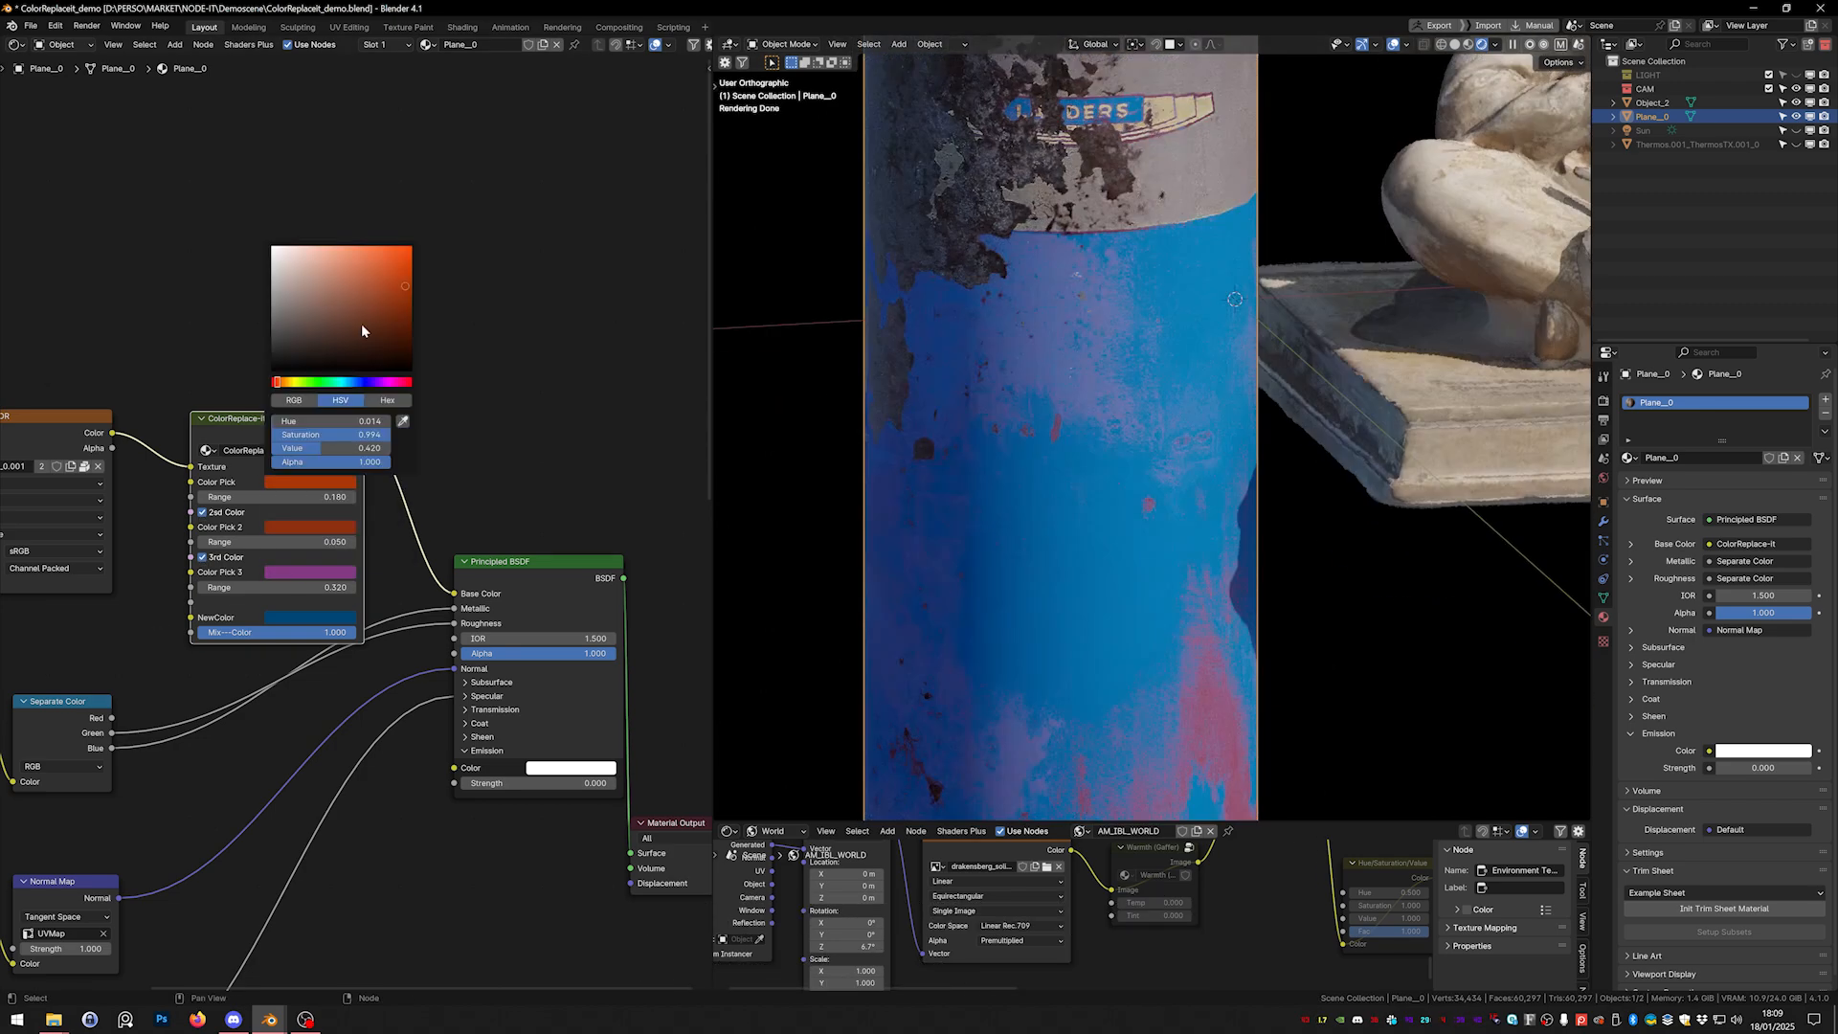
drag(364, 332, 399, 293)
Compare the replacement modes on the can by lowering Mix---Color to 0.000 and raising it back to the maximum.
shift+middle_drag(1157, 542, 1144, 407)
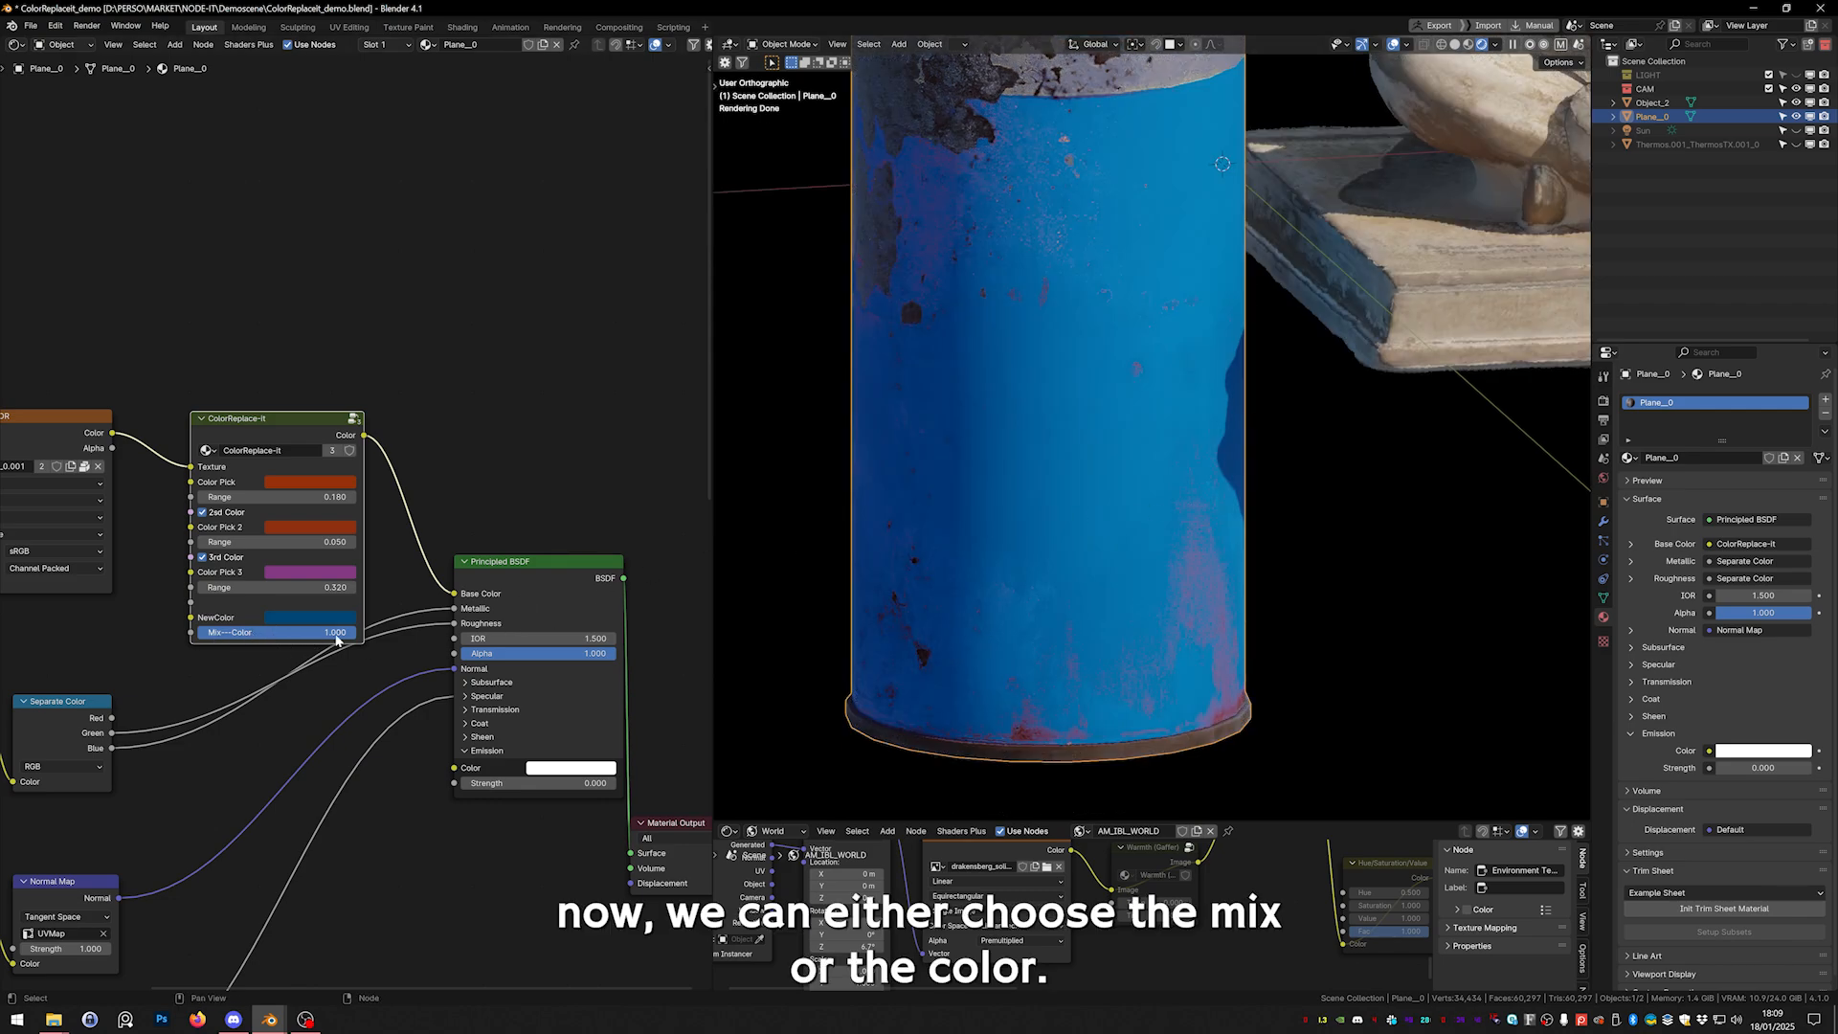
drag(336, 635, 173, 635)
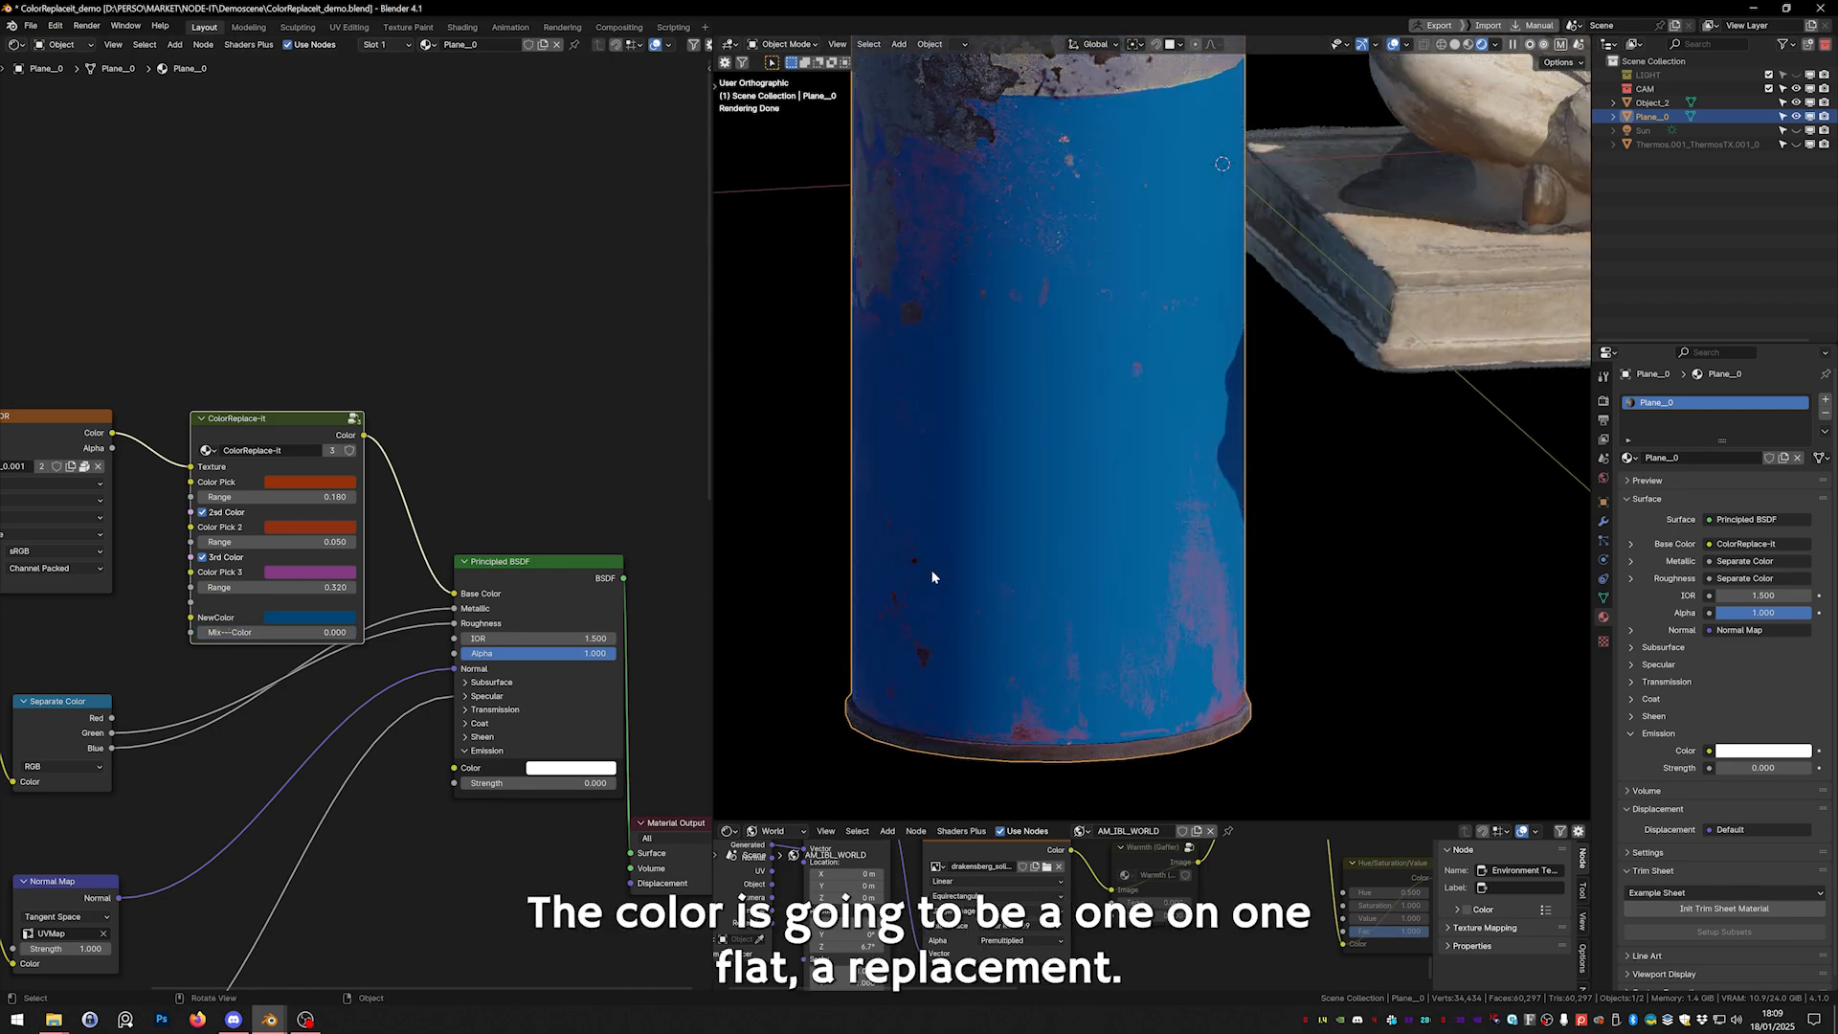
middle_drag(935, 575, 1017, 562)
drag(250, 636, 406, 636)
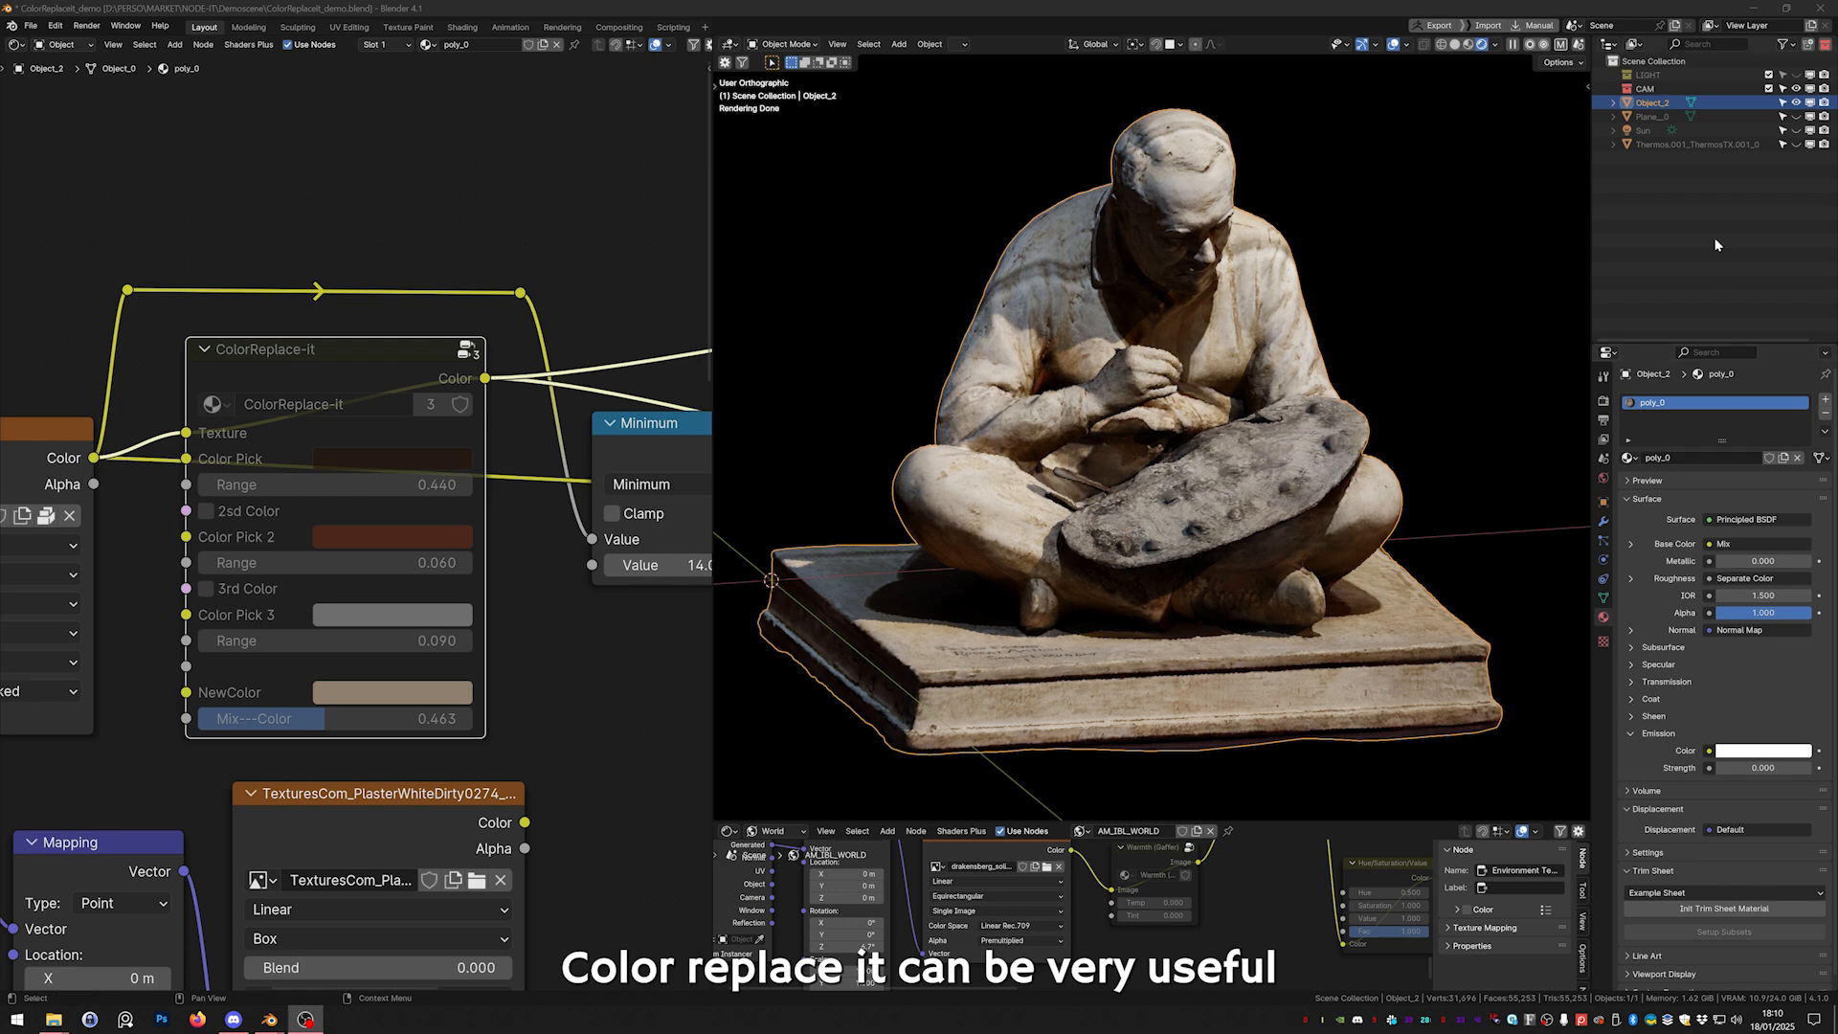
Rotate the world environment's mapping to compare its light with the statue's baked shadows, and unmute the statue's ColorReplace-it node.
click(1604, 478)
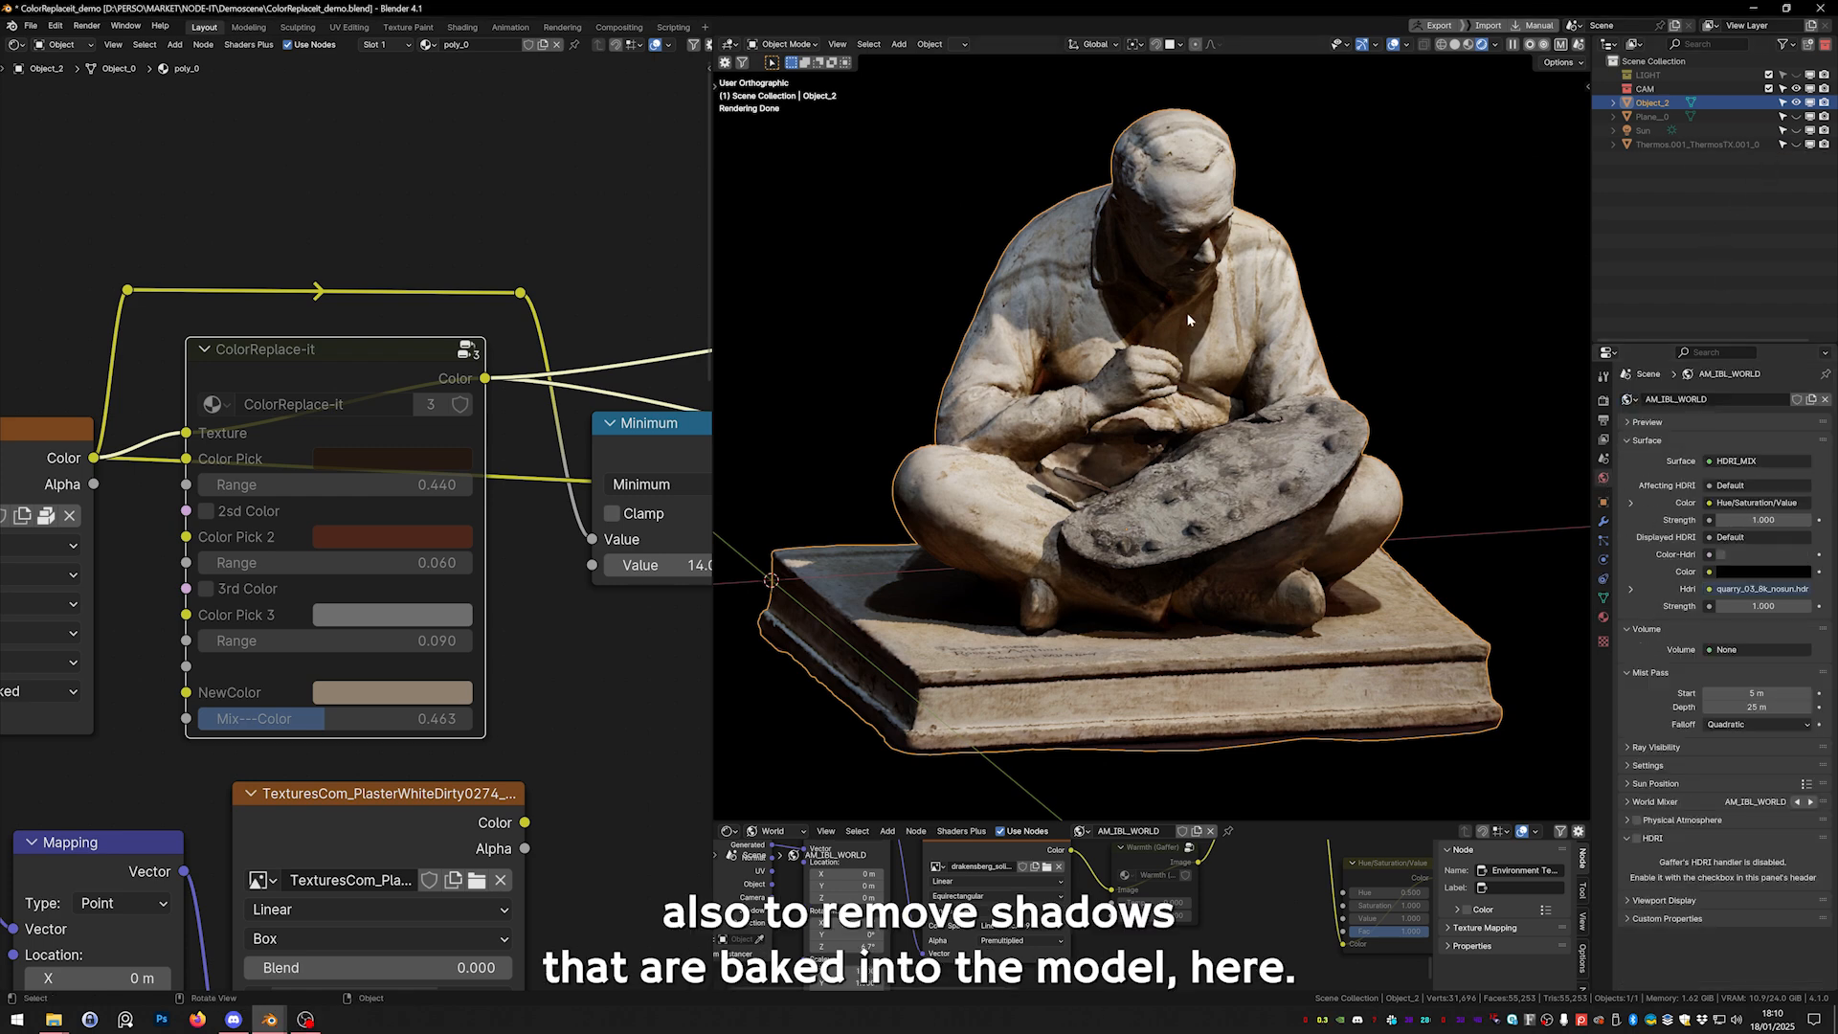
scroll(969, 902, up, 2)
middle_drag(969, 902, 1032, 868)
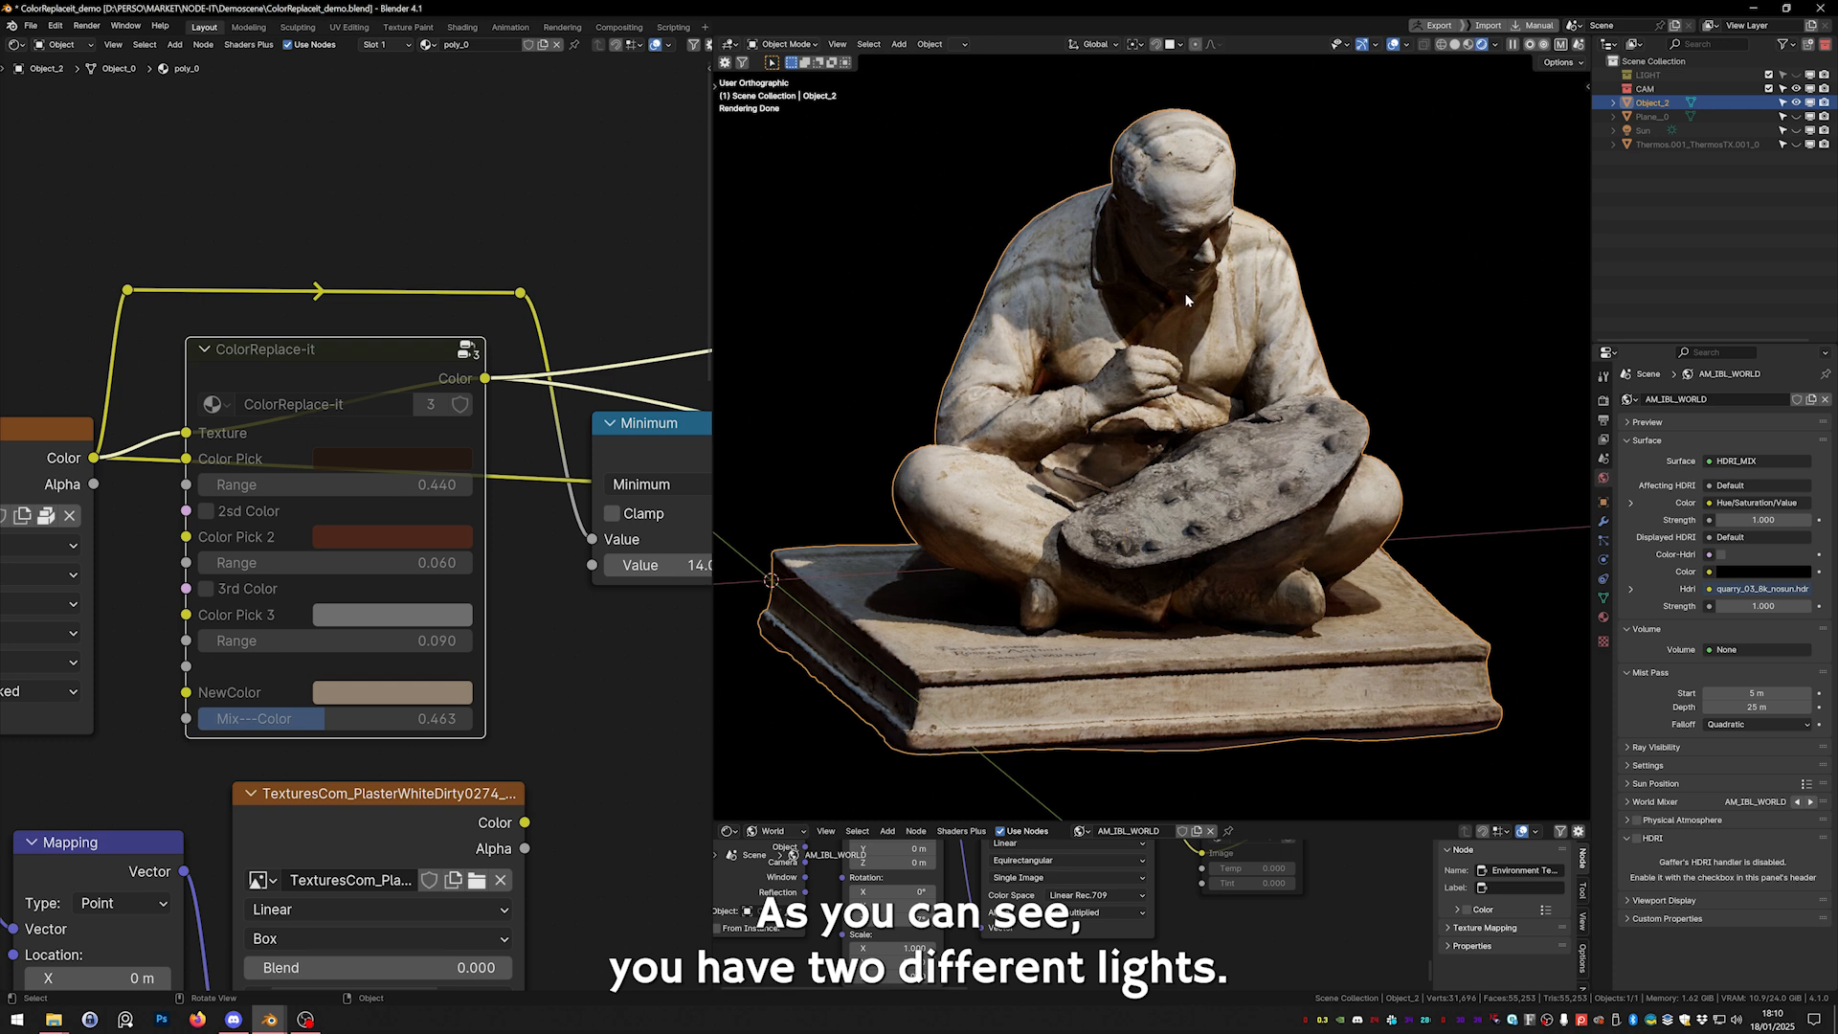
middle_drag(965, 933, 1071, 943)
scroll(904, 895, up, 3)
scroll(1070, 943, up, 1)
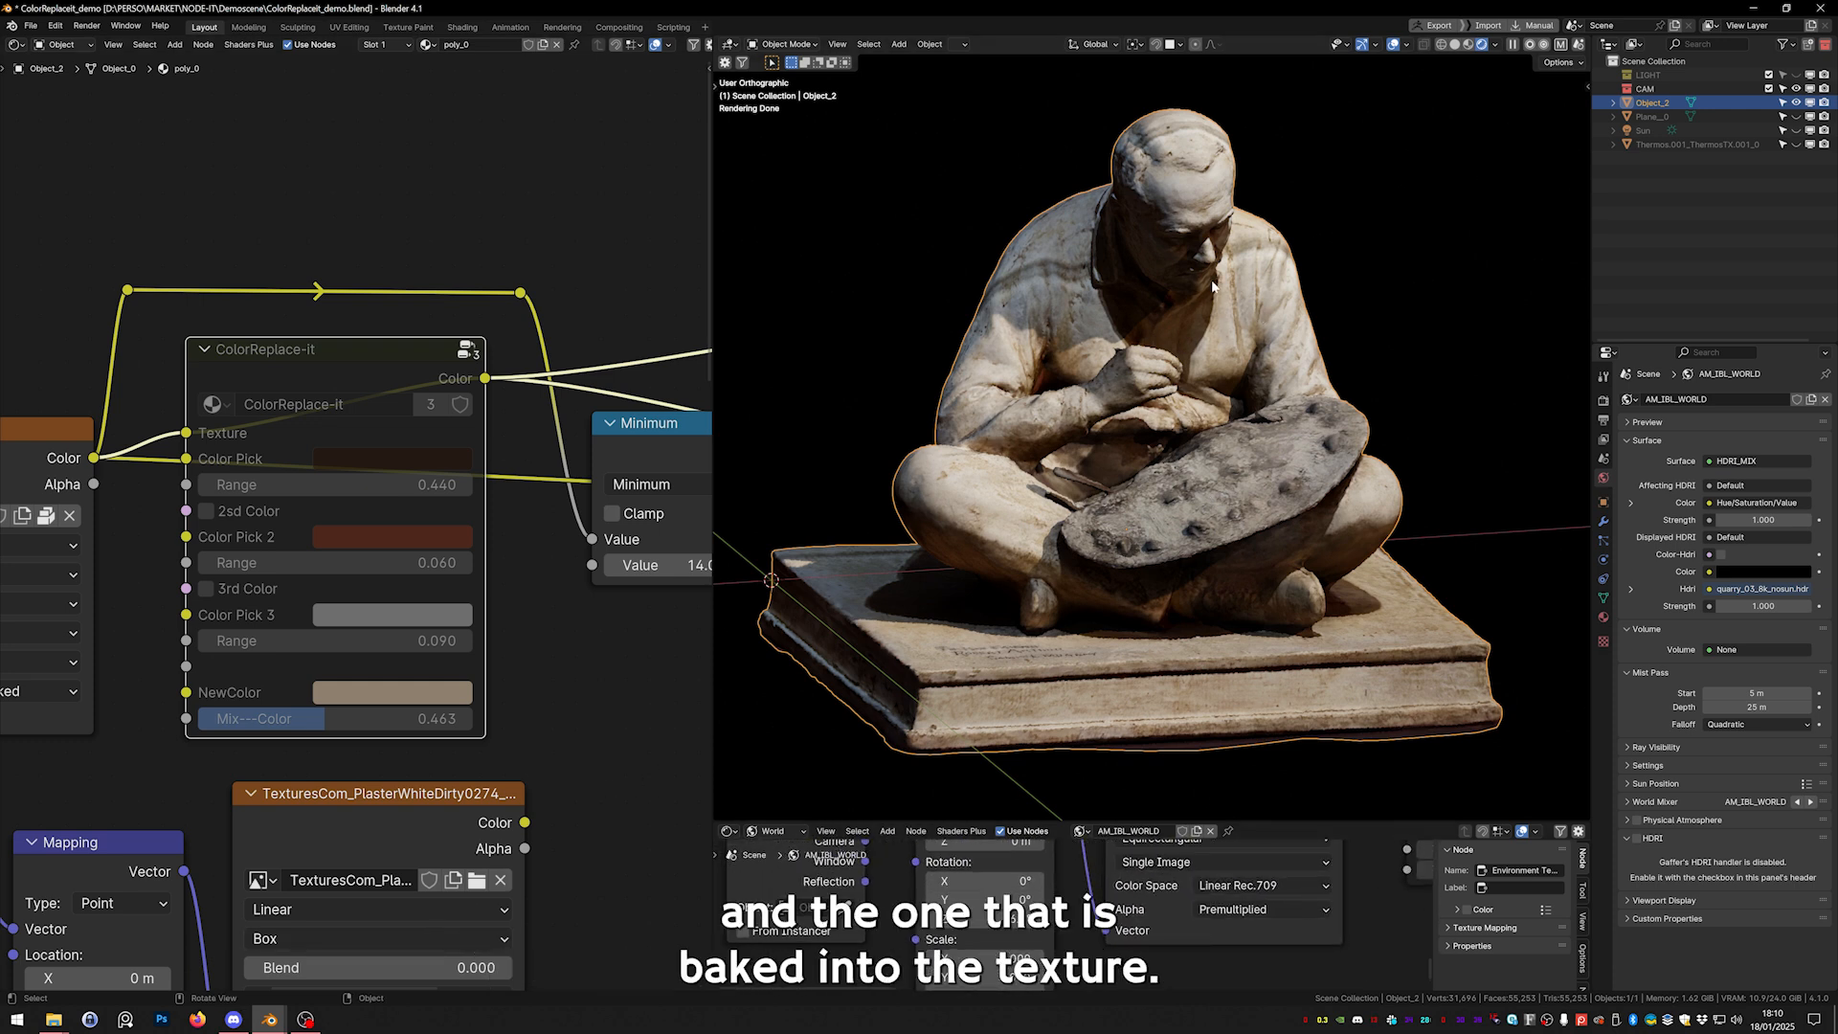
drag(985, 925, 1004, 925)
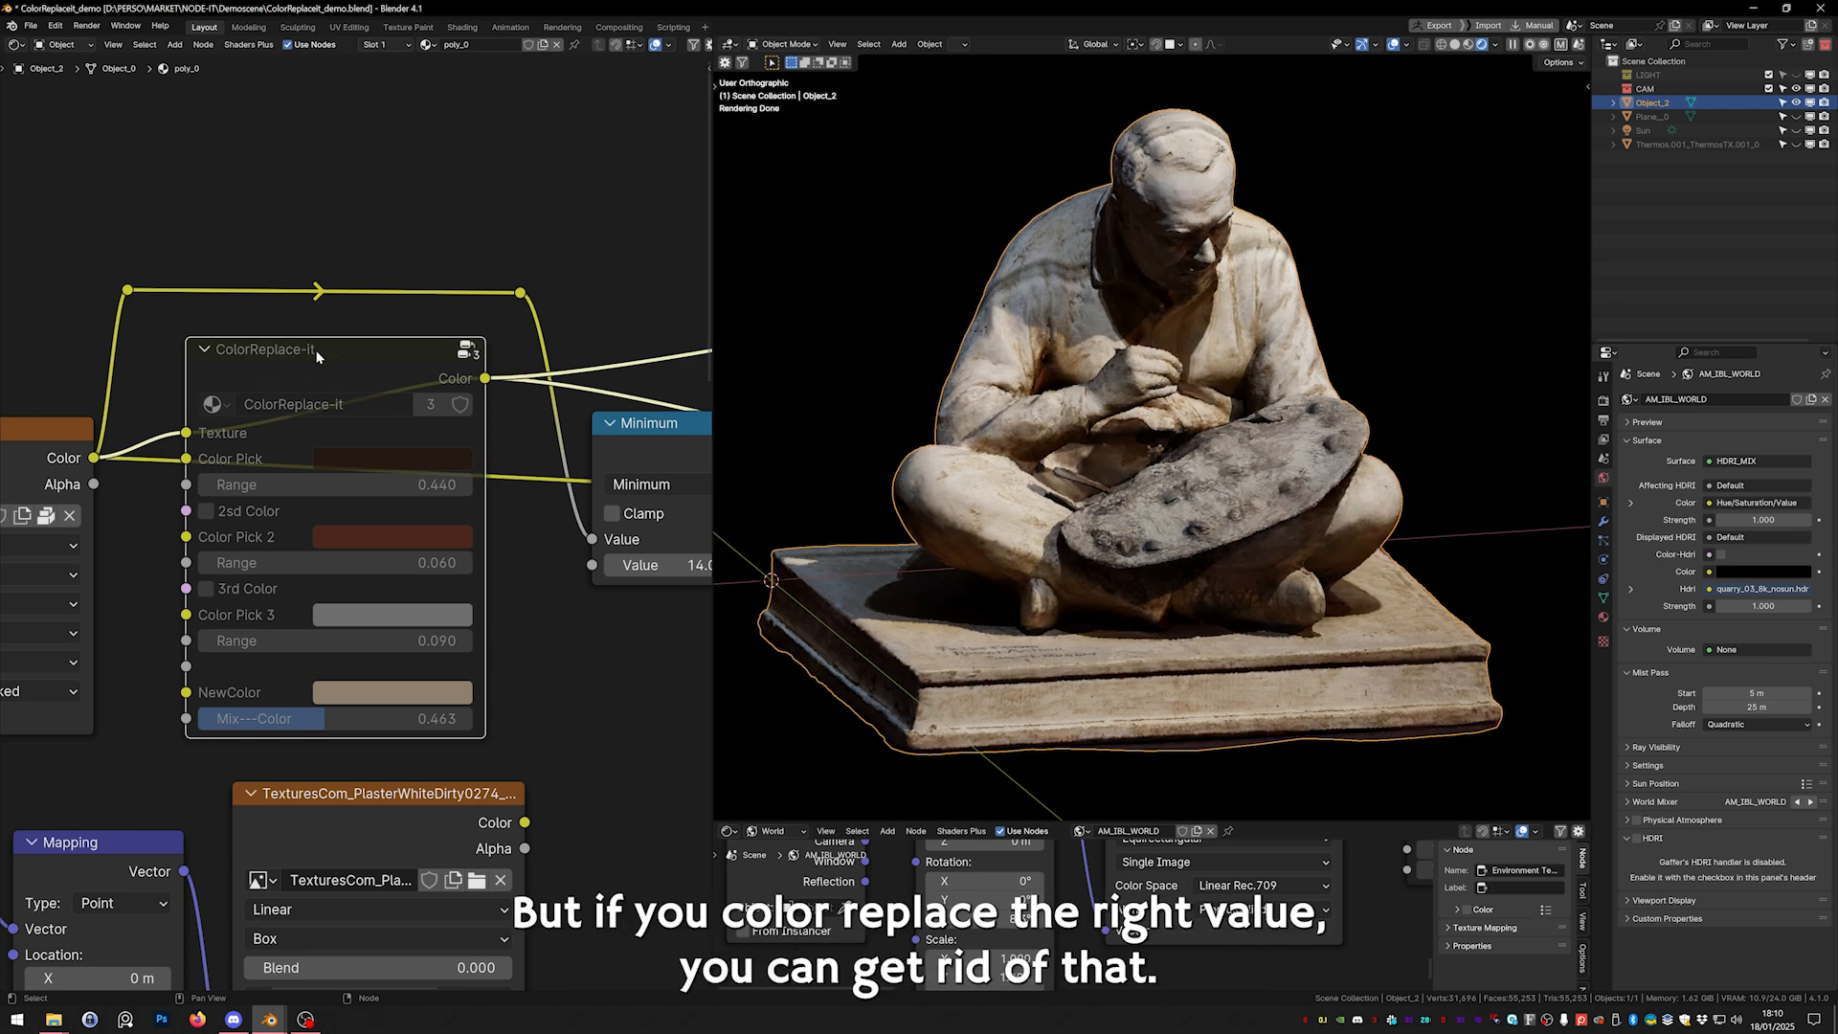
key(m)
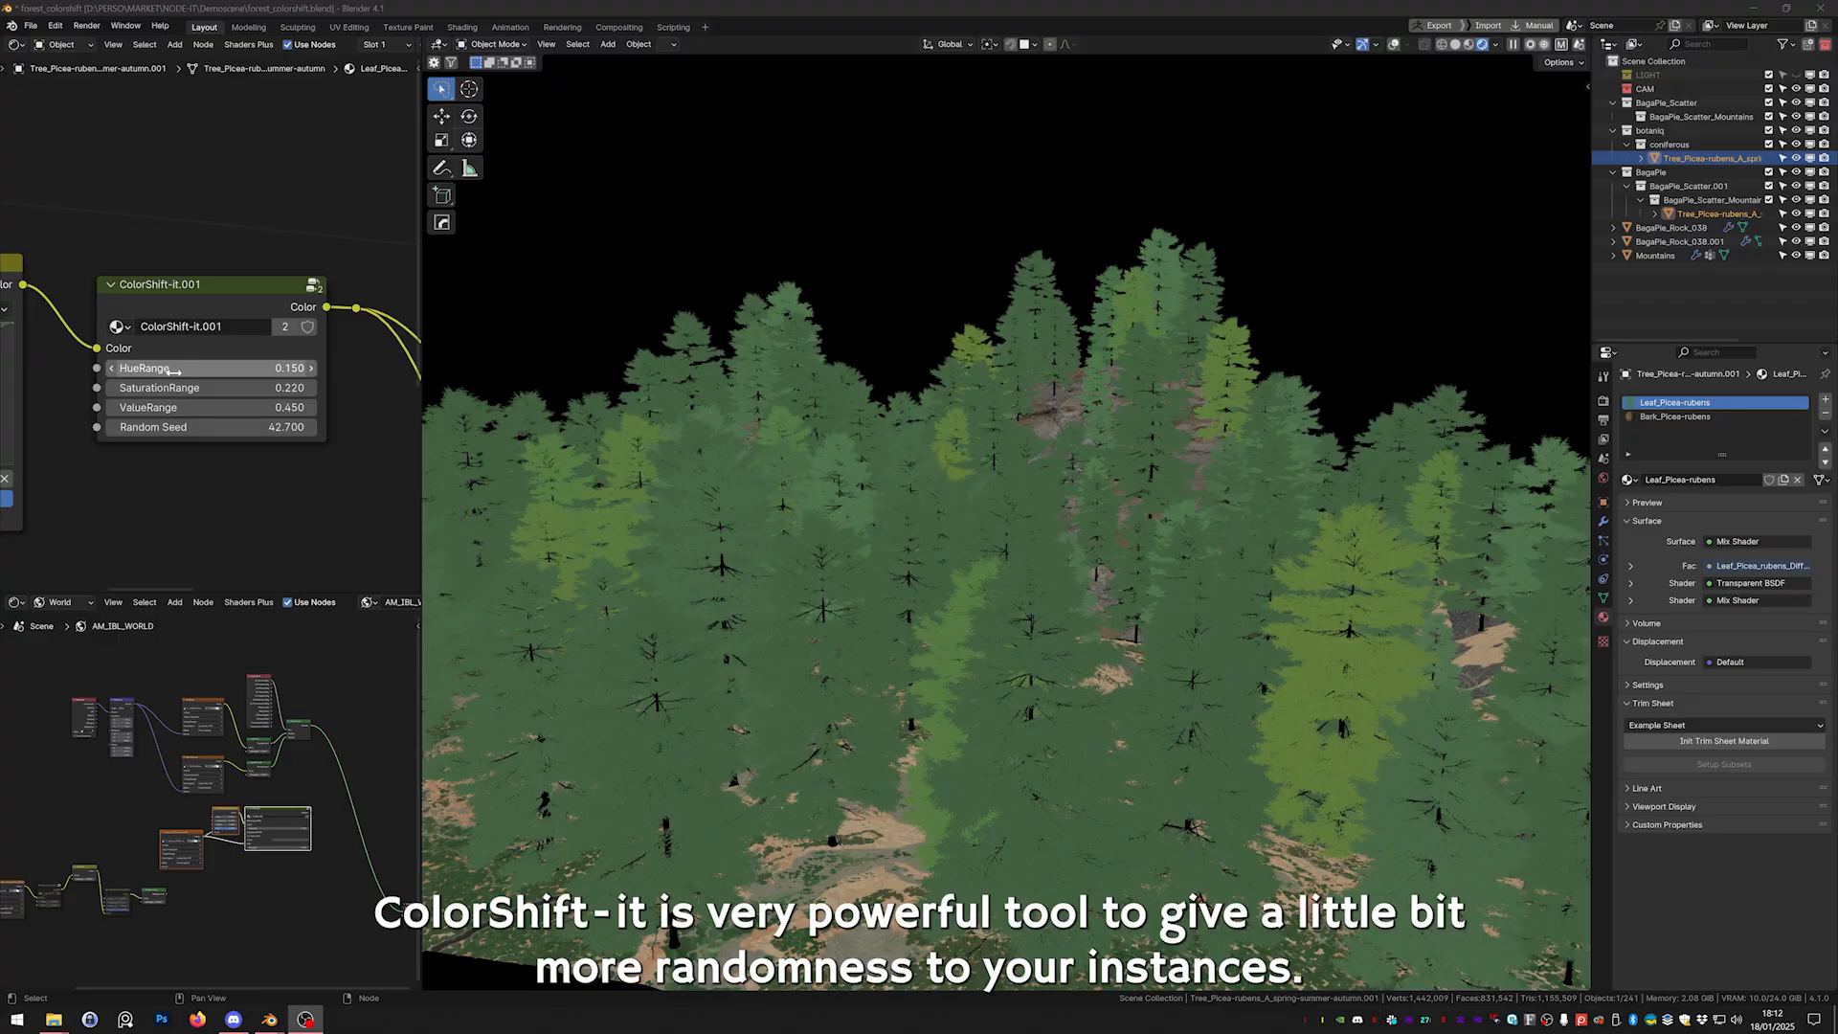
Set the forest's ColorShift-it Random Seed to 59.400, trying a HueRange of 1.000 and another ValueRange and undoing both.
drag(216, 427, 285, 427)
drag(234, 369, 319, 369)
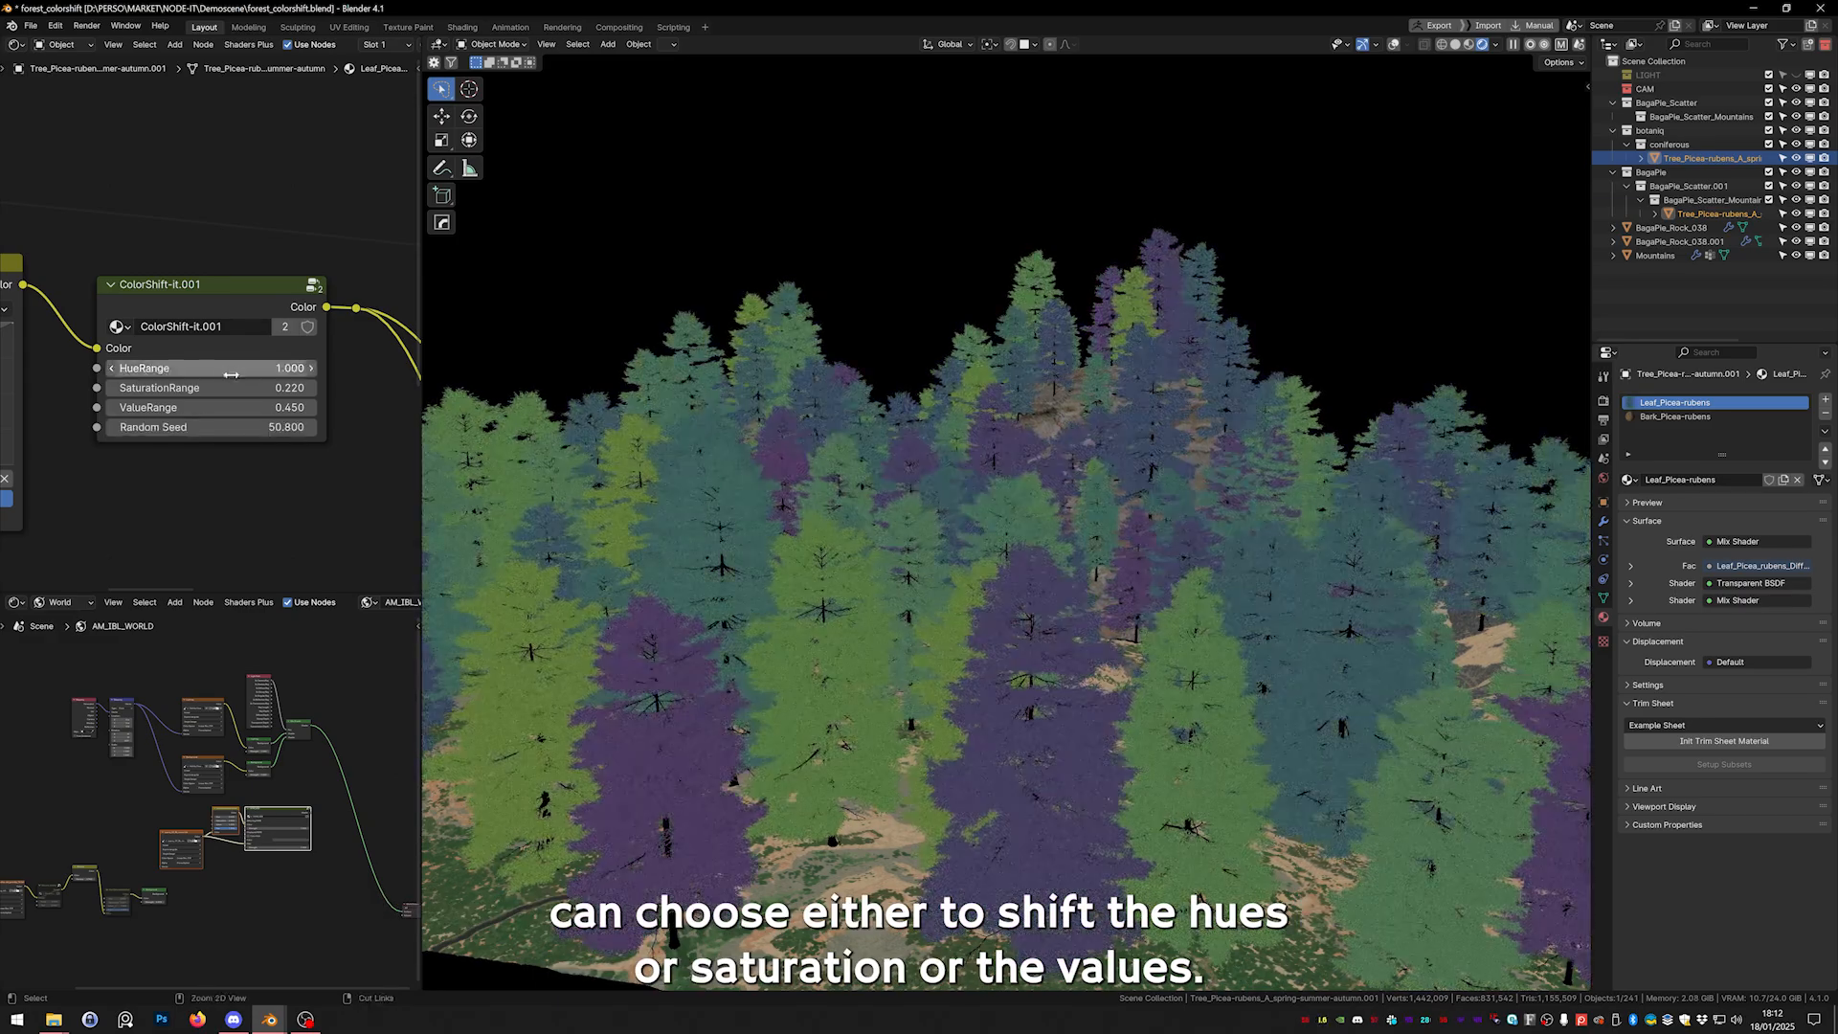
key(ctrl+z)
drag(195, 407, 244, 418)
key(ctrl+z)
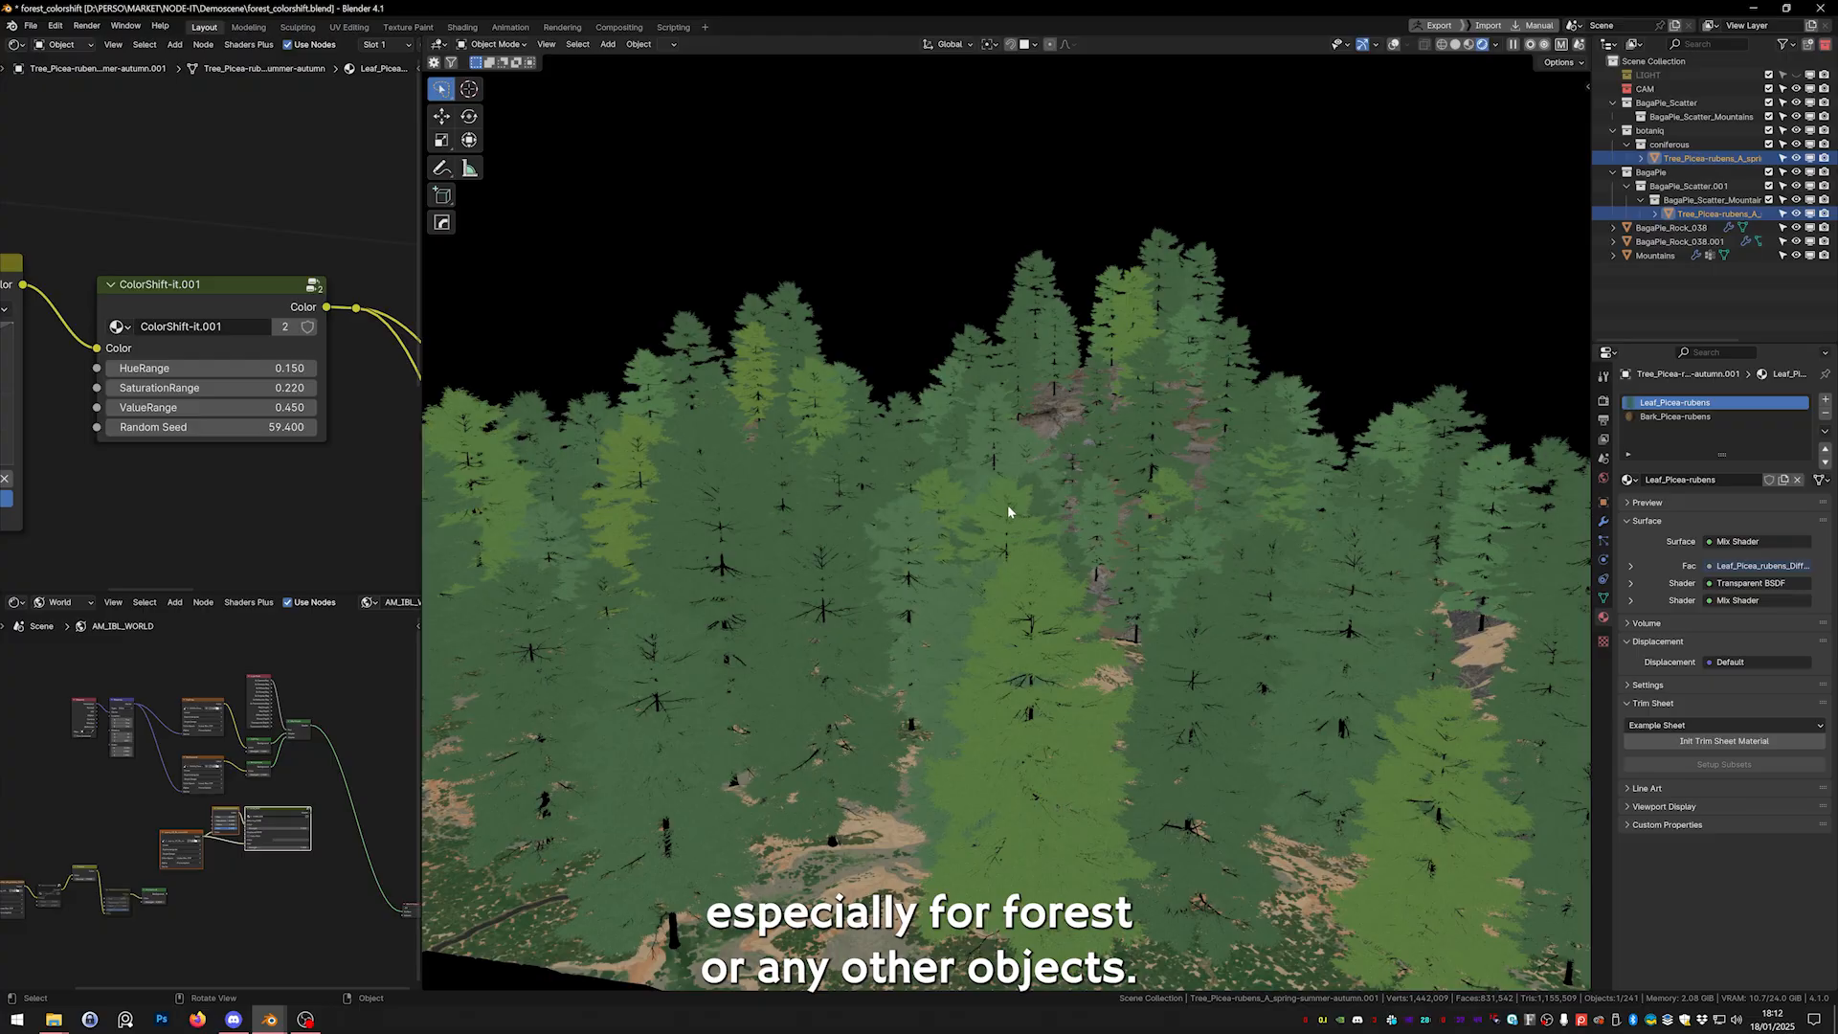
Switch the viewport render pass from Diffuse Color to Combined, and vary the ColorShift-it Random Seed on the trees.
click(1496, 45)
click(1492, 210)
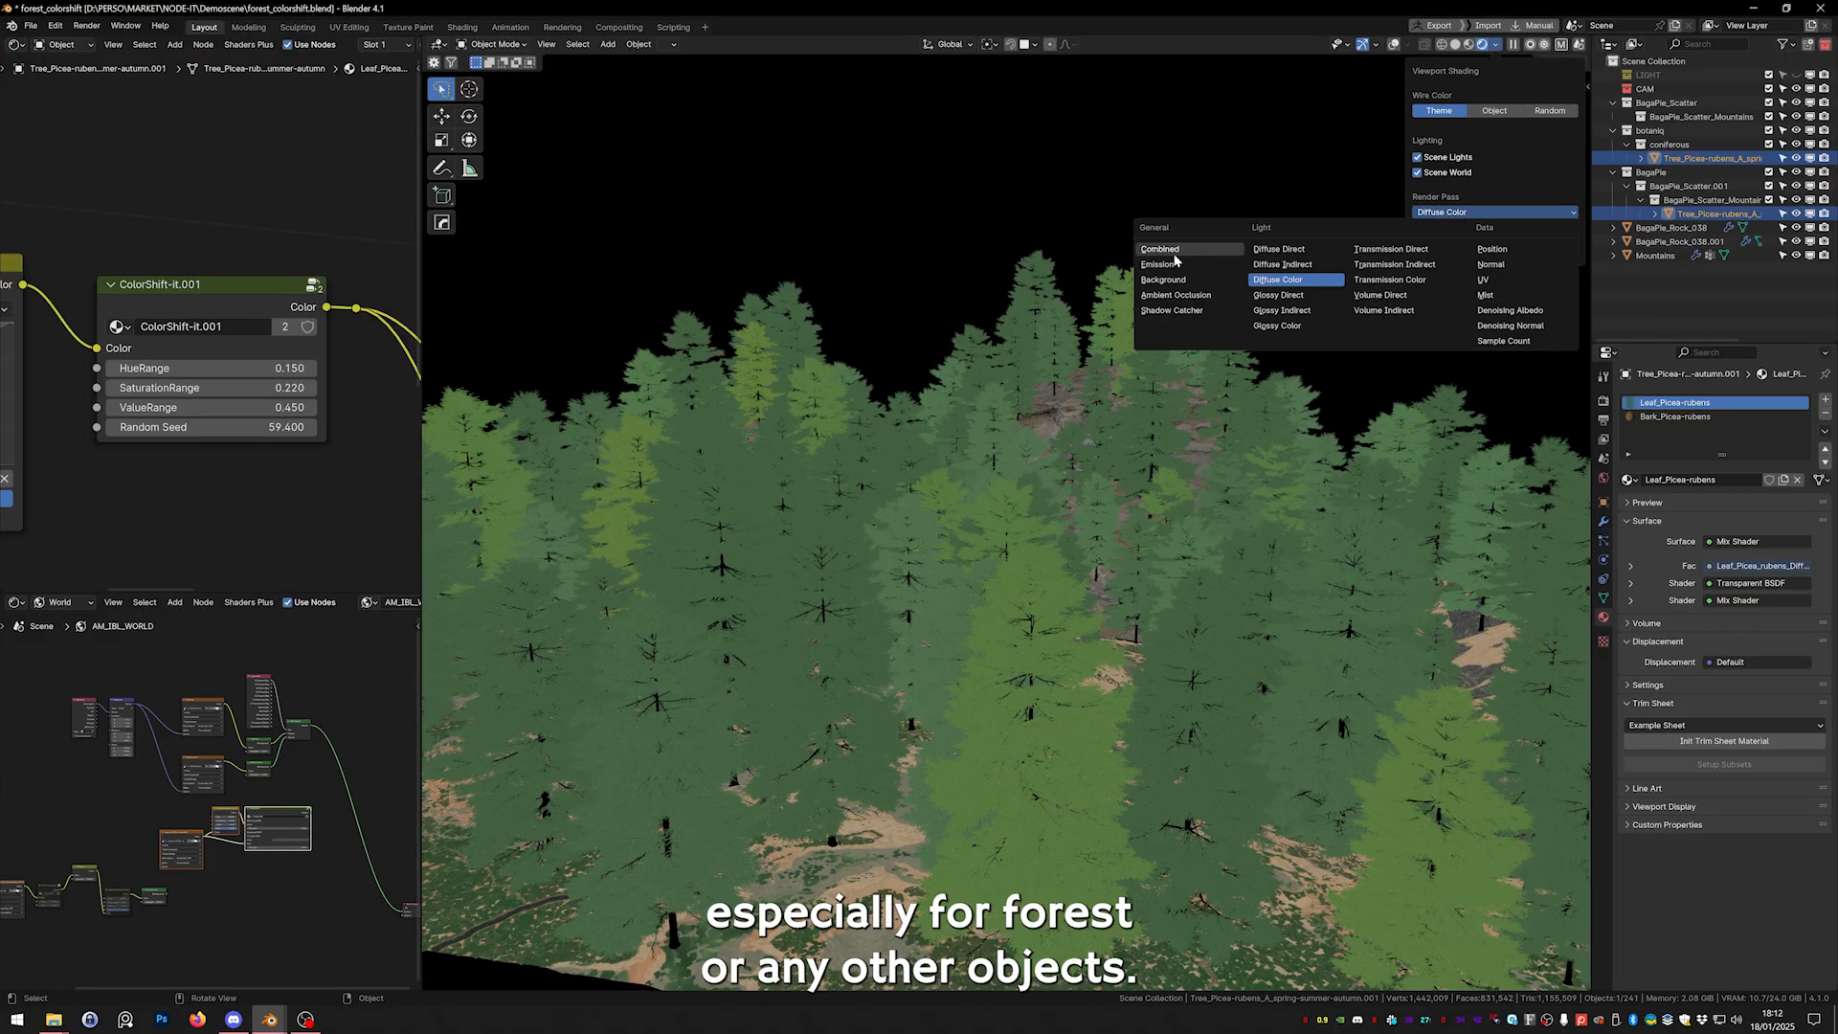
click(1174, 252)
drag(242, 427, 260, 427)
mouse_move(175, 374)
mouse_down()
mouse_move(206, 374)
mouse_move(168, 427)
mouse_up()
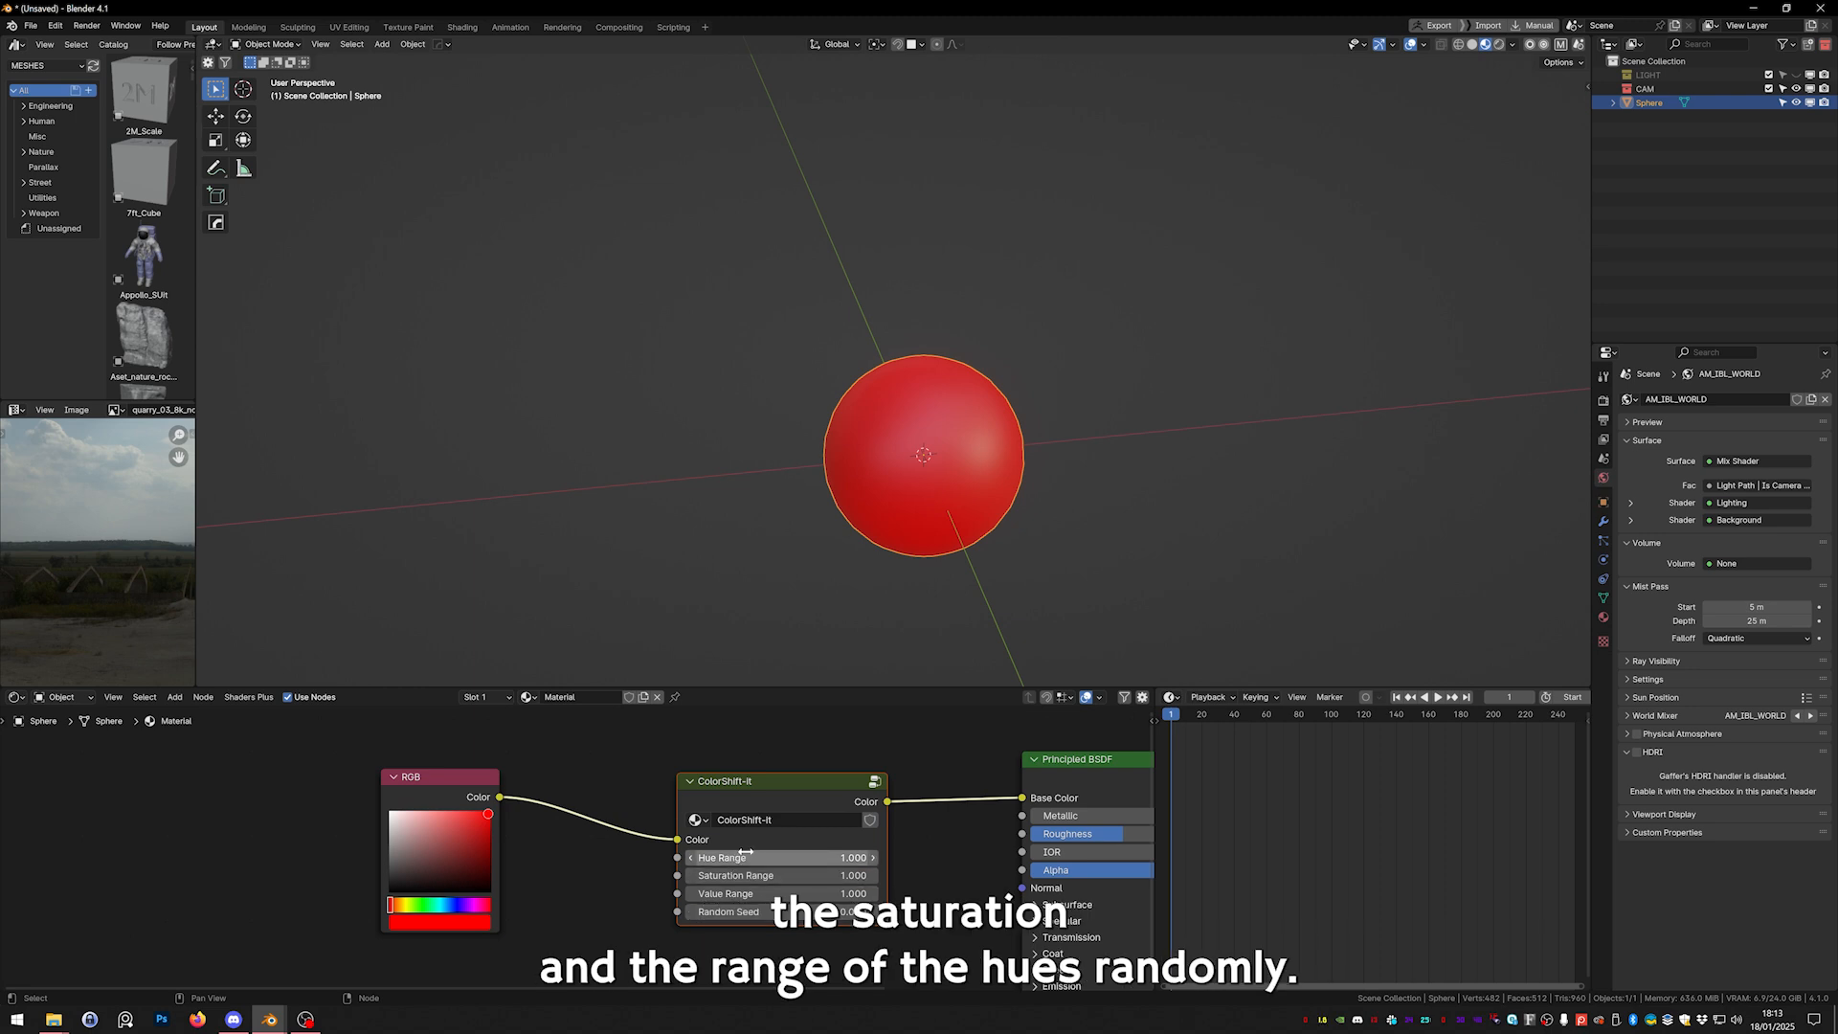
Reposition the ColorShift-it node between the RGB and Principled BSDF nodes, and vary its Random Seed on the red sphere.
drag(793, 801, 774, 806)
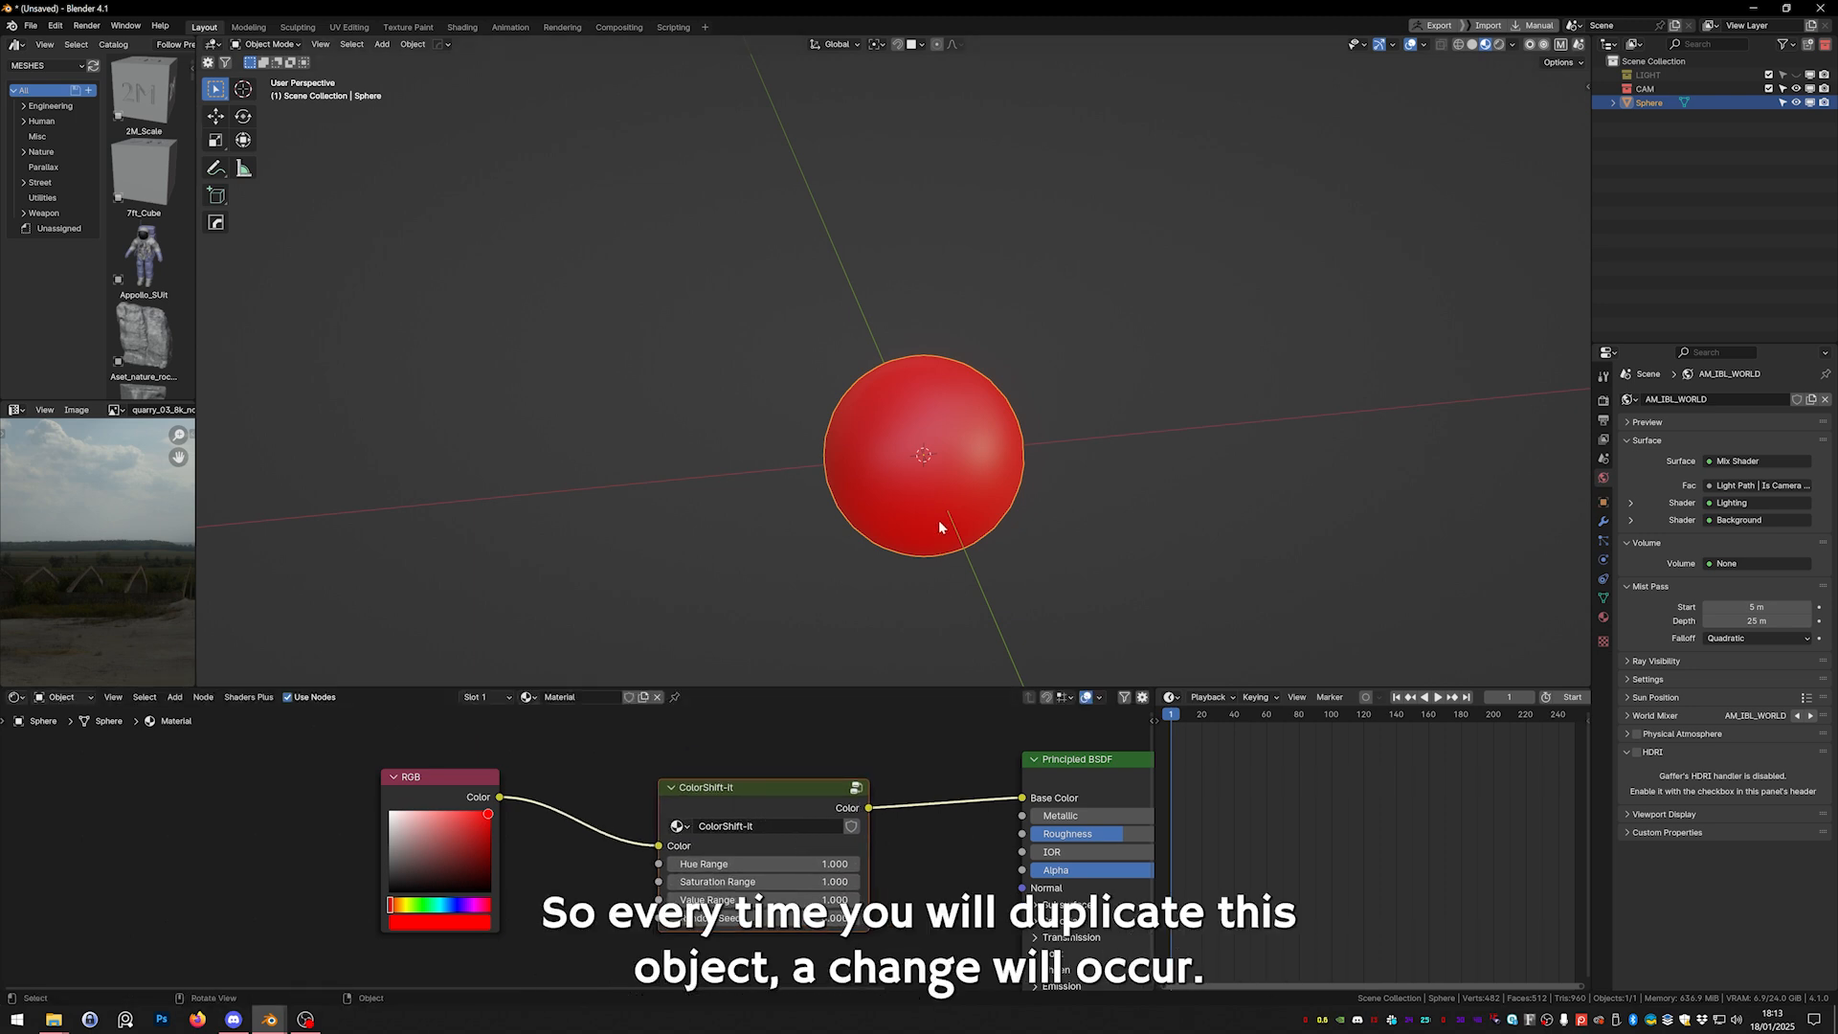
drag(791, 918, 821, 918)
Place a linked duplicate of the sphere in the horizontal plane, and repeat the duplication nine times to form a row.
scroll(980, 433, down, 3)
middle_drag(974, 437, 977, 555)
key(alt+d)
key(shift+z)
click(961, 403)
key(shift+r)
key(shift+r)
key(shift+r)
key(shift+r)
key(shift+r)
key(shift+r)
key(shift+r)
key(shift+r)
key(shift+r)
Vary the spheres' ColorShift-it Random Seed and Value Range, and set the Saturation Range to 0.
scroll(967, 439, down, 1)
drag(812, 918, 967, 918)
drag(747, 903, 814, 918)
drag(752, 900, 711, 898)
click(742, 882)
text(0)
key(Return)
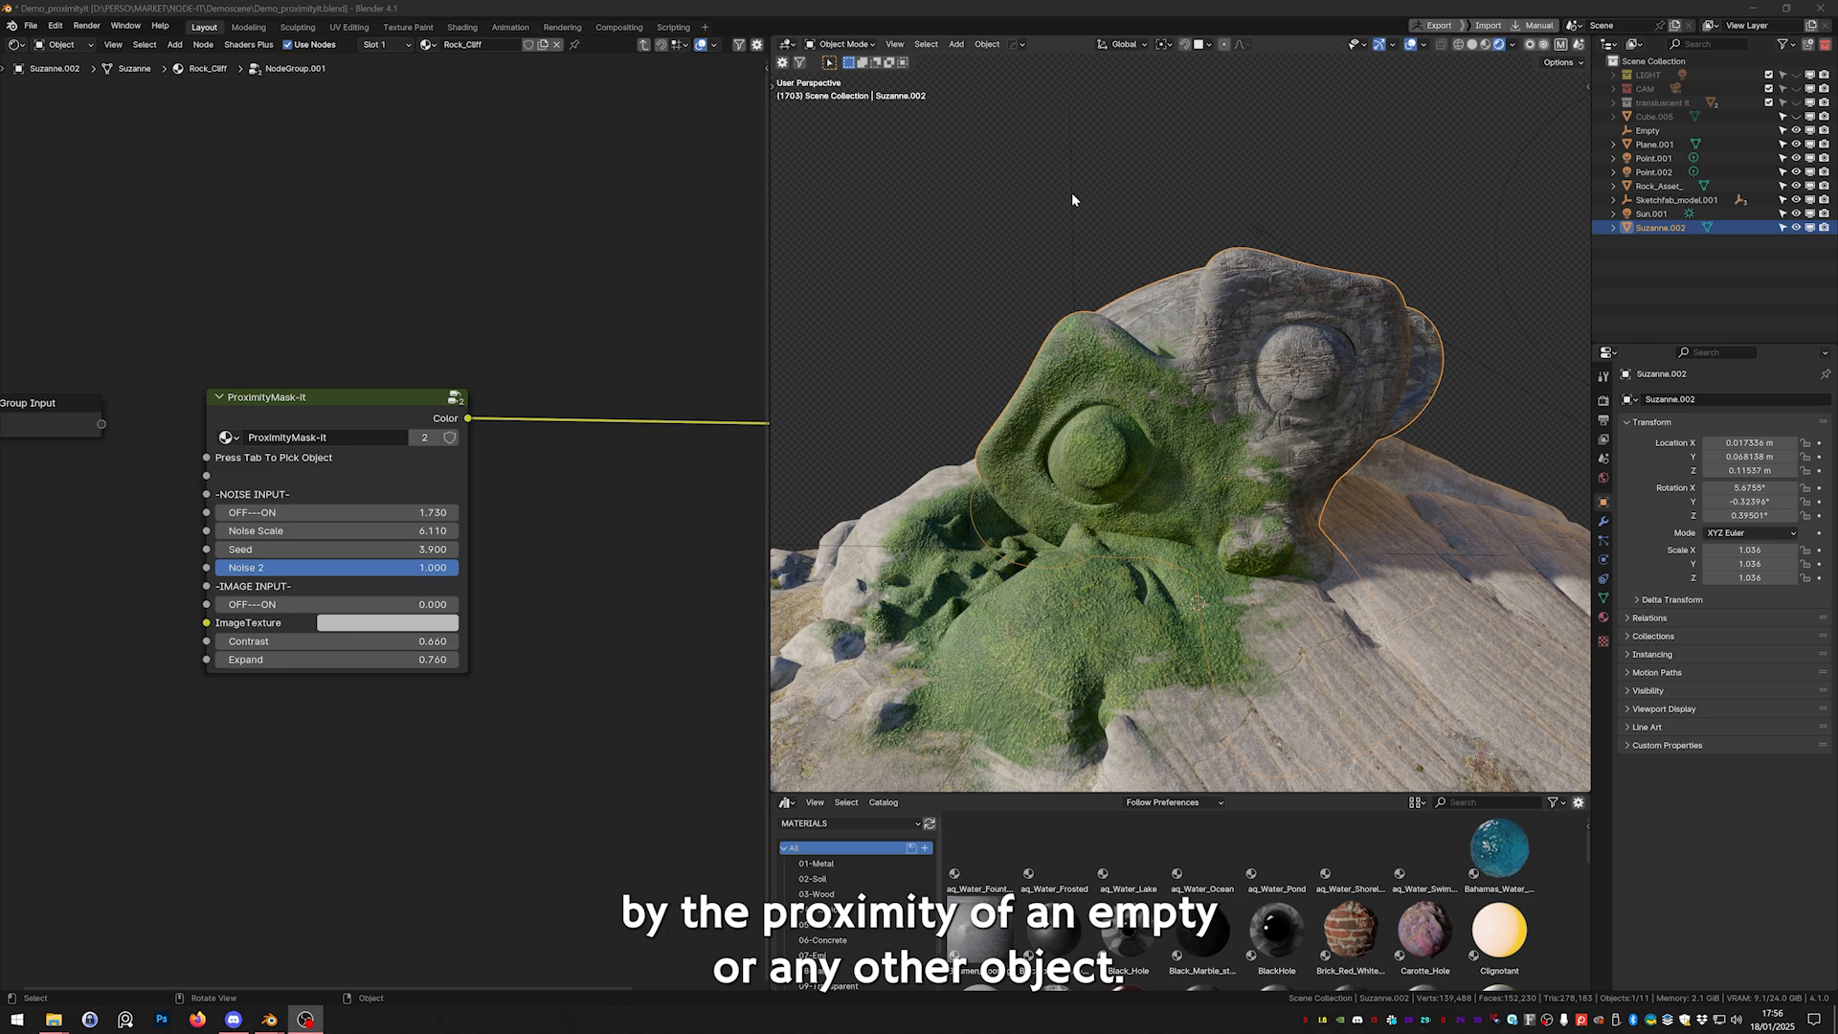
Try moving the Empty around the stone monkey head to test the moss mask, and reselect the head.
click(1072, 193)
key(g)
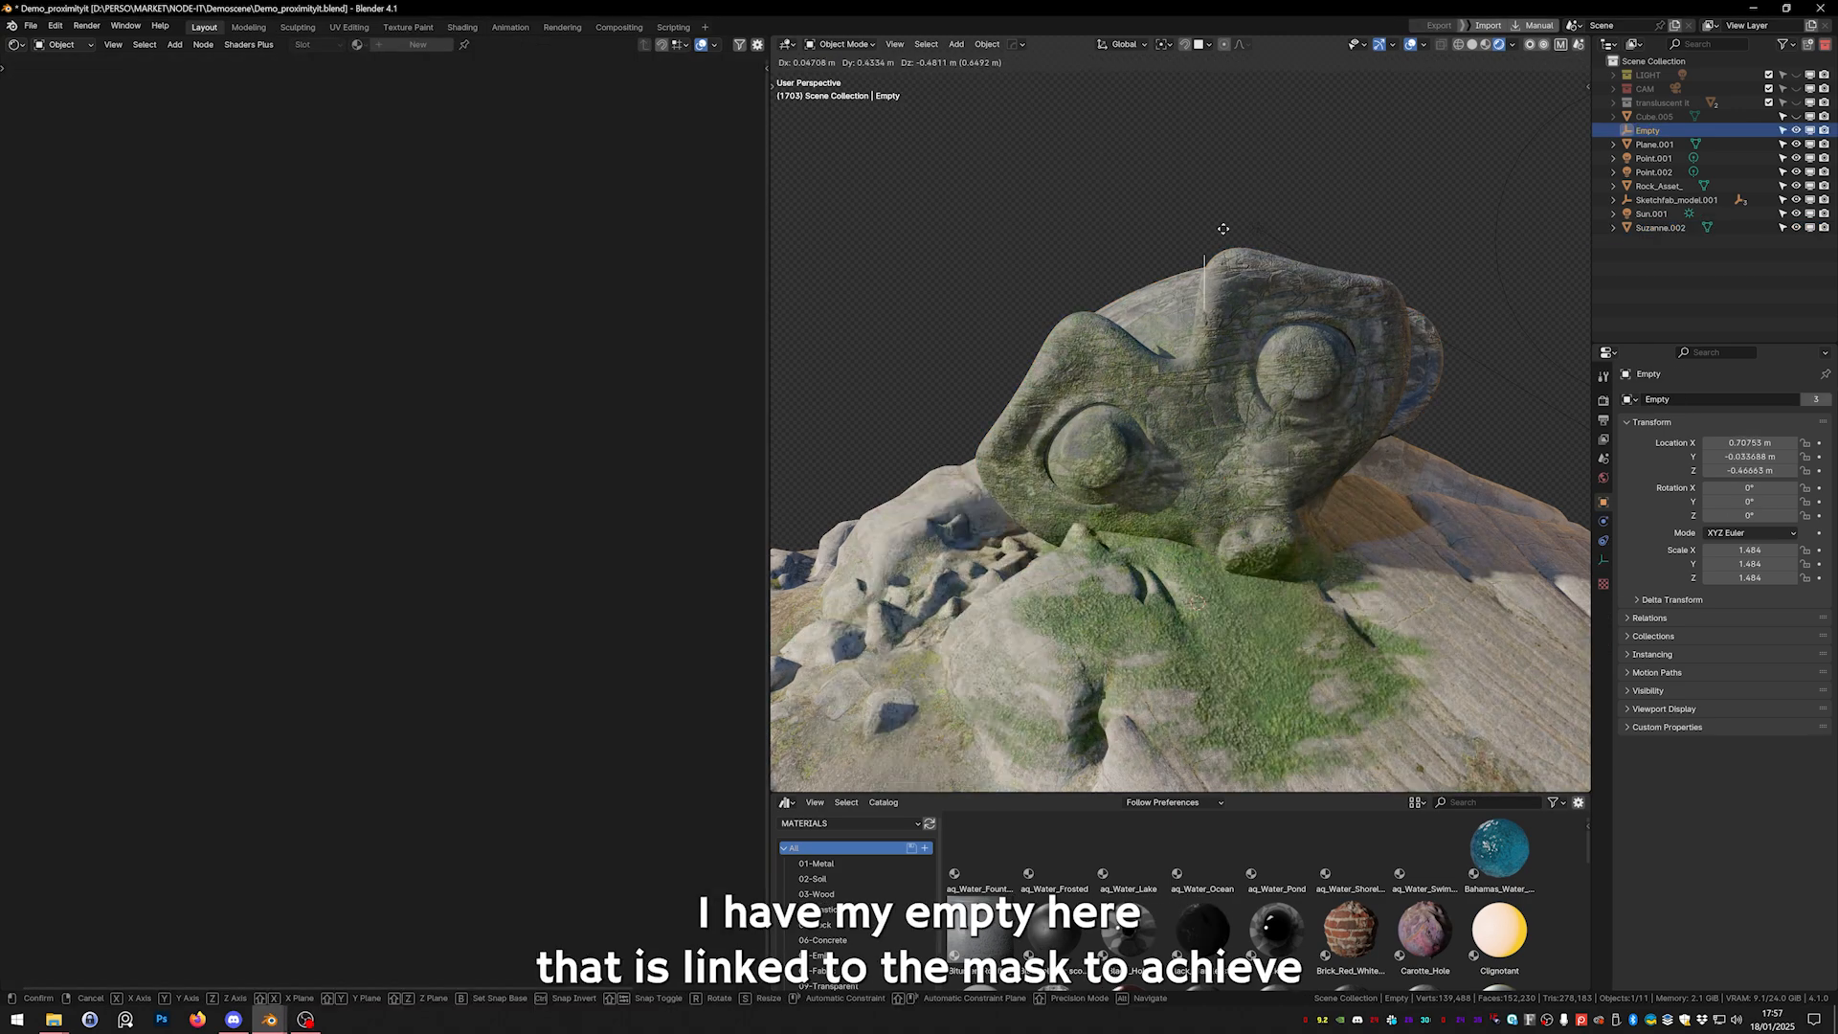
right_click(1145, 308)
click(1140, 325)
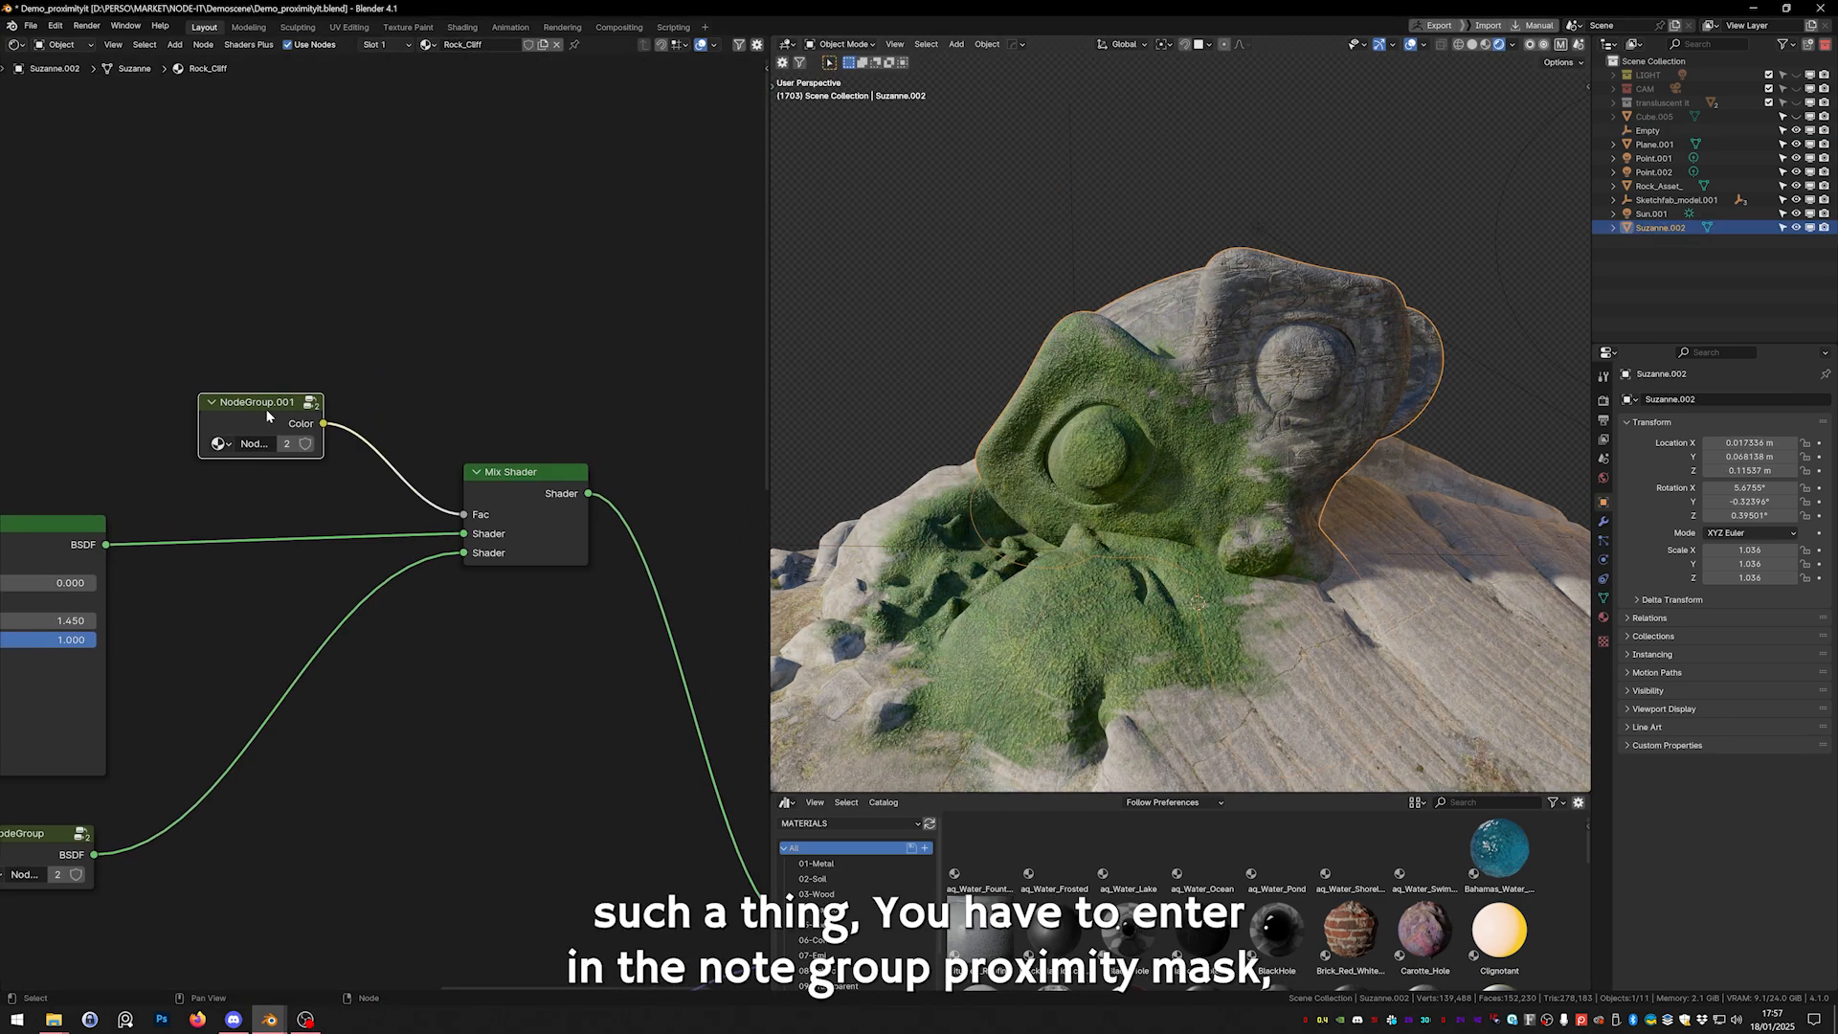
Inspect the Texture Coordinate node's object choice inside the nested ProximityMask-it group, and return to NodeGroup.001.
key(Tab)
key(Tab)
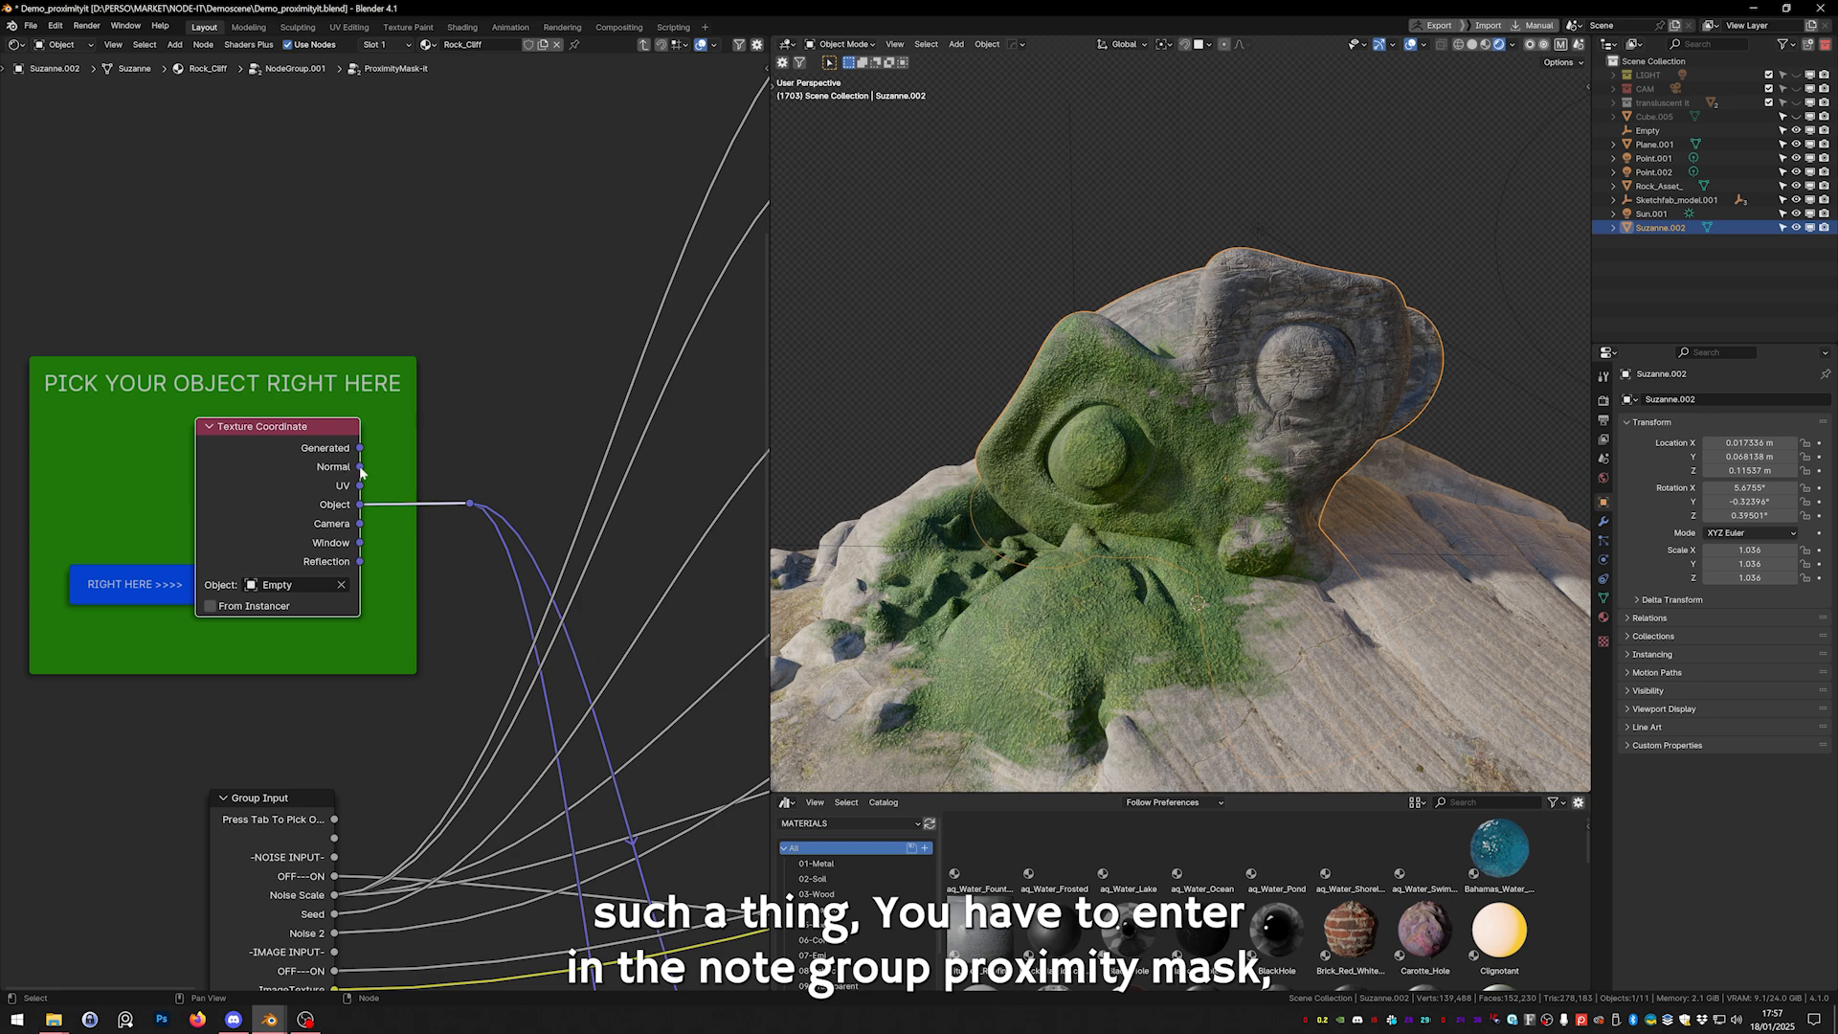
middle_drag(244, 455, 249, 453)
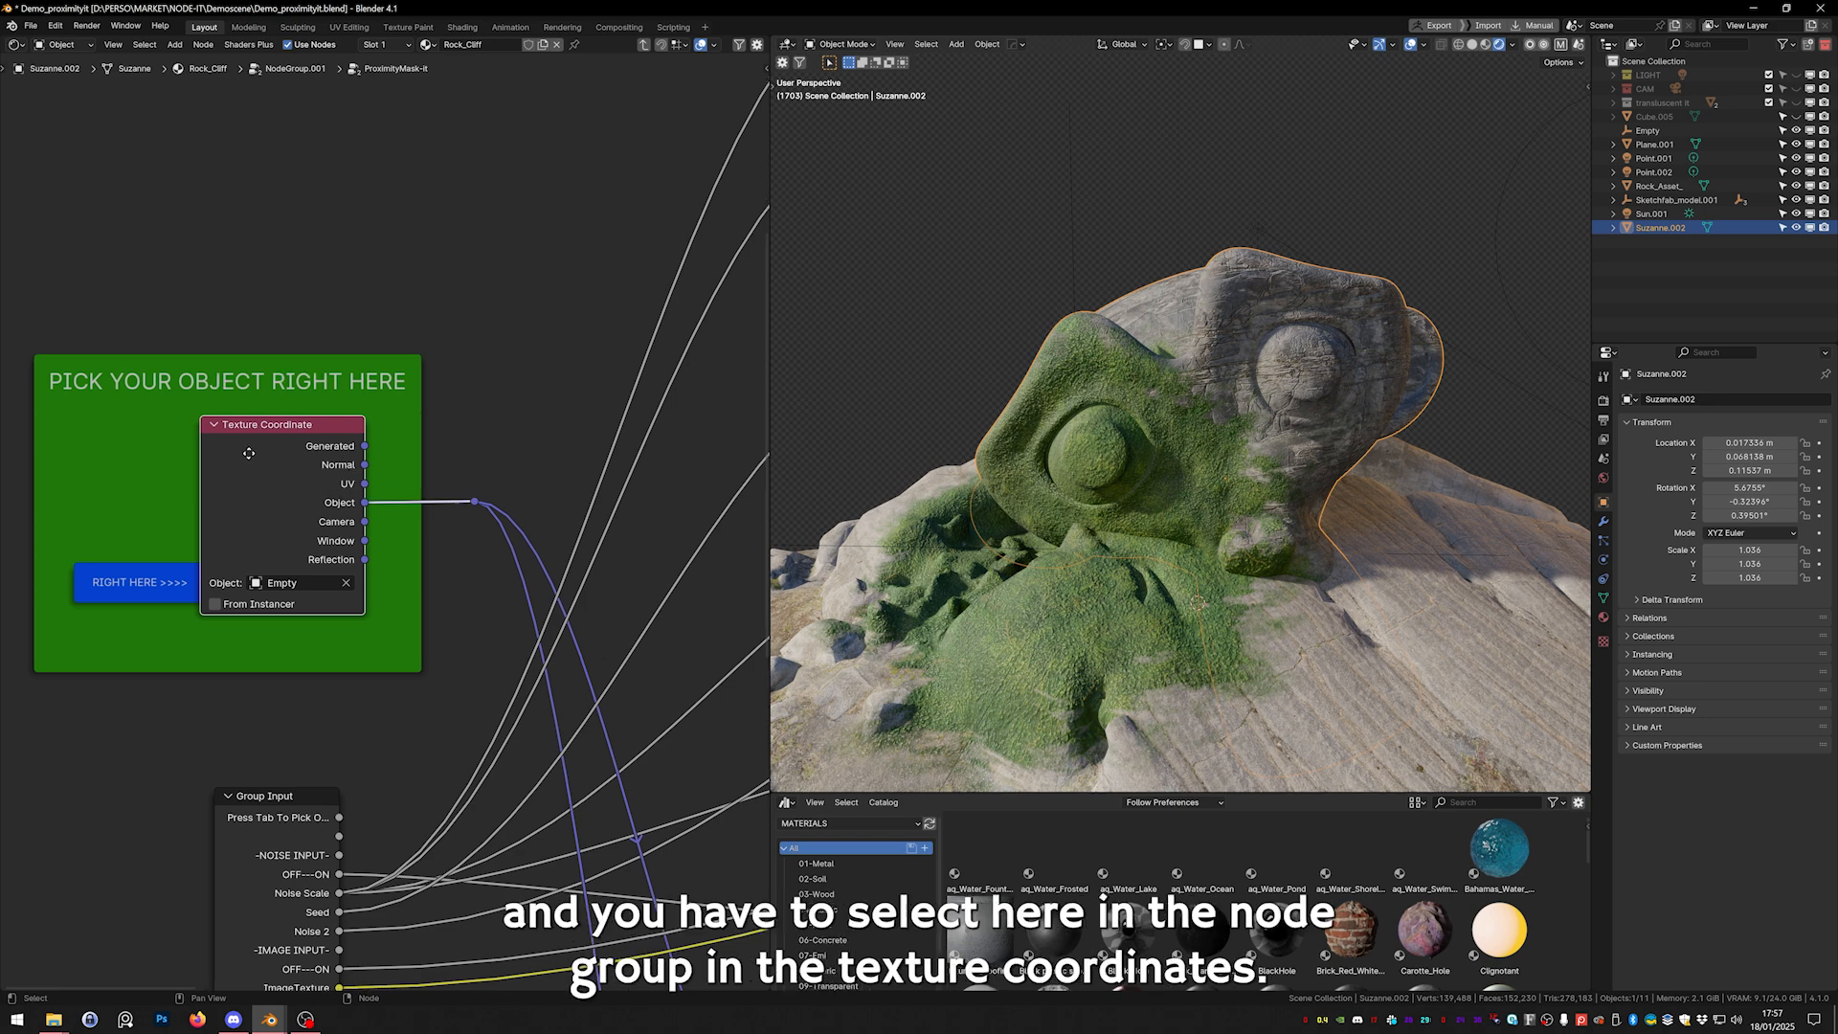
scroll(316, 618, down, 10)
scroll(432, 595, up, 12)
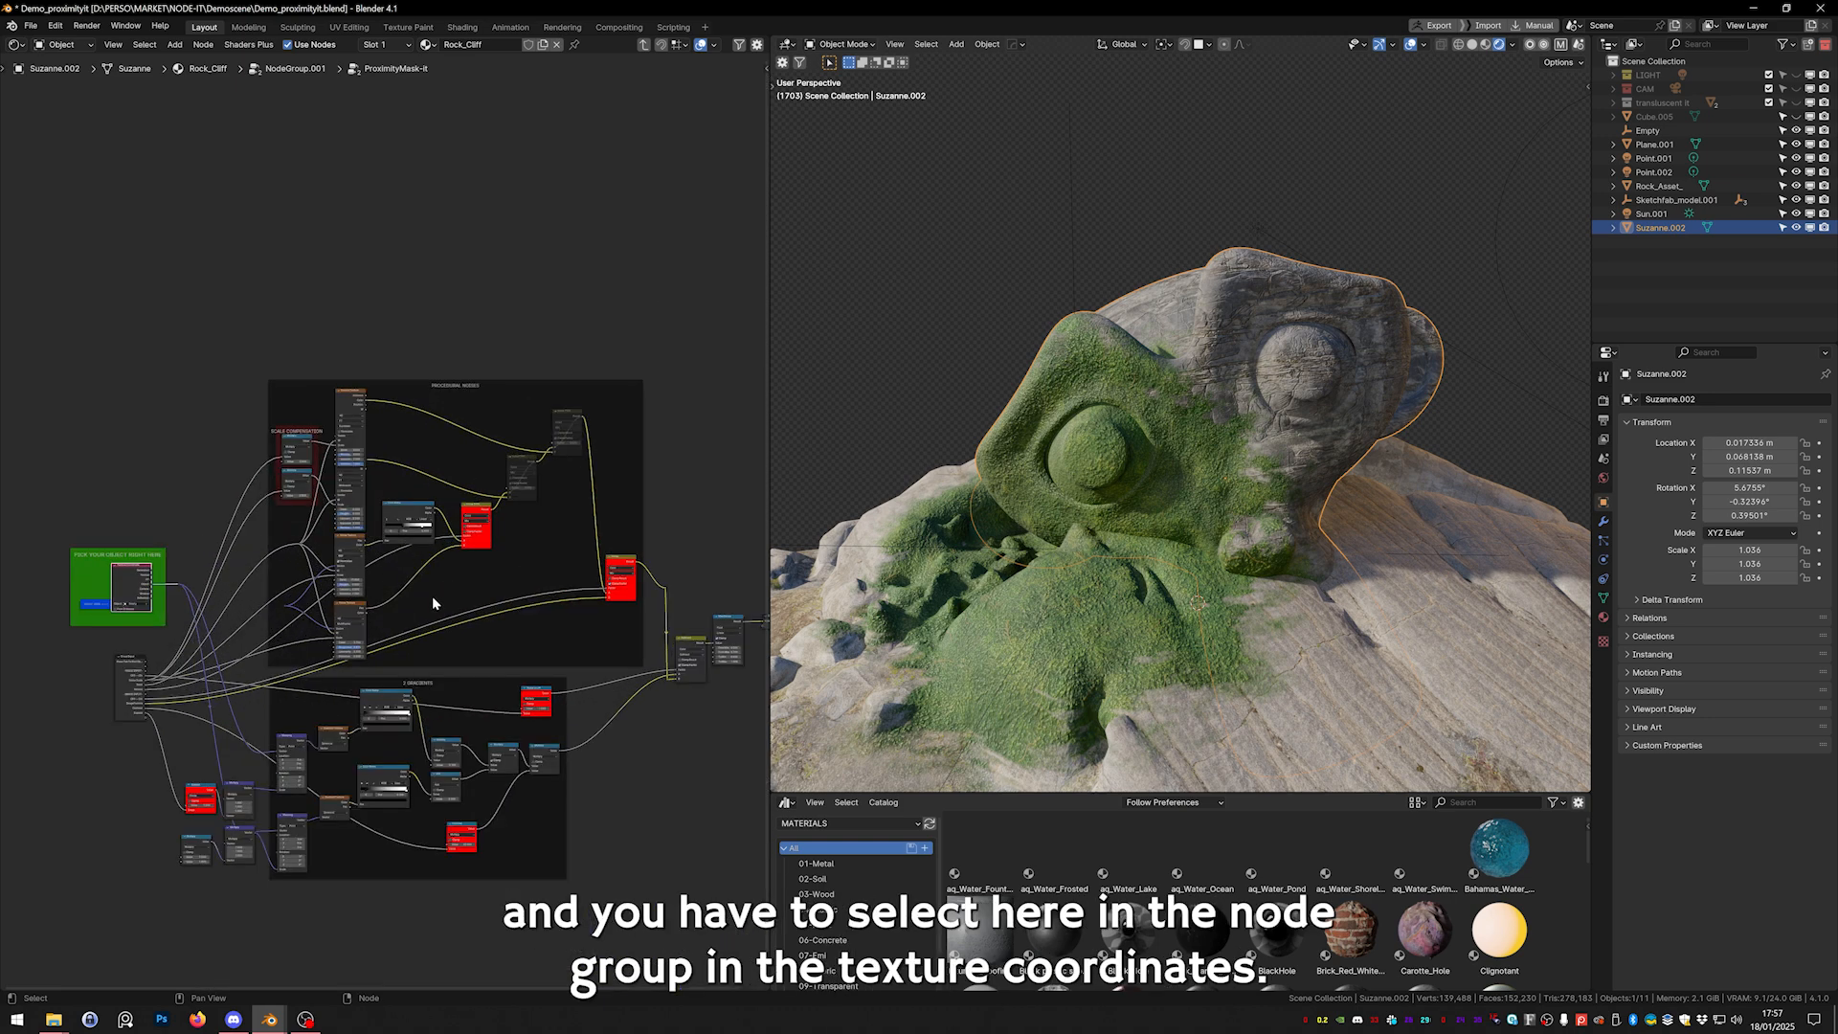
click(422, 574)
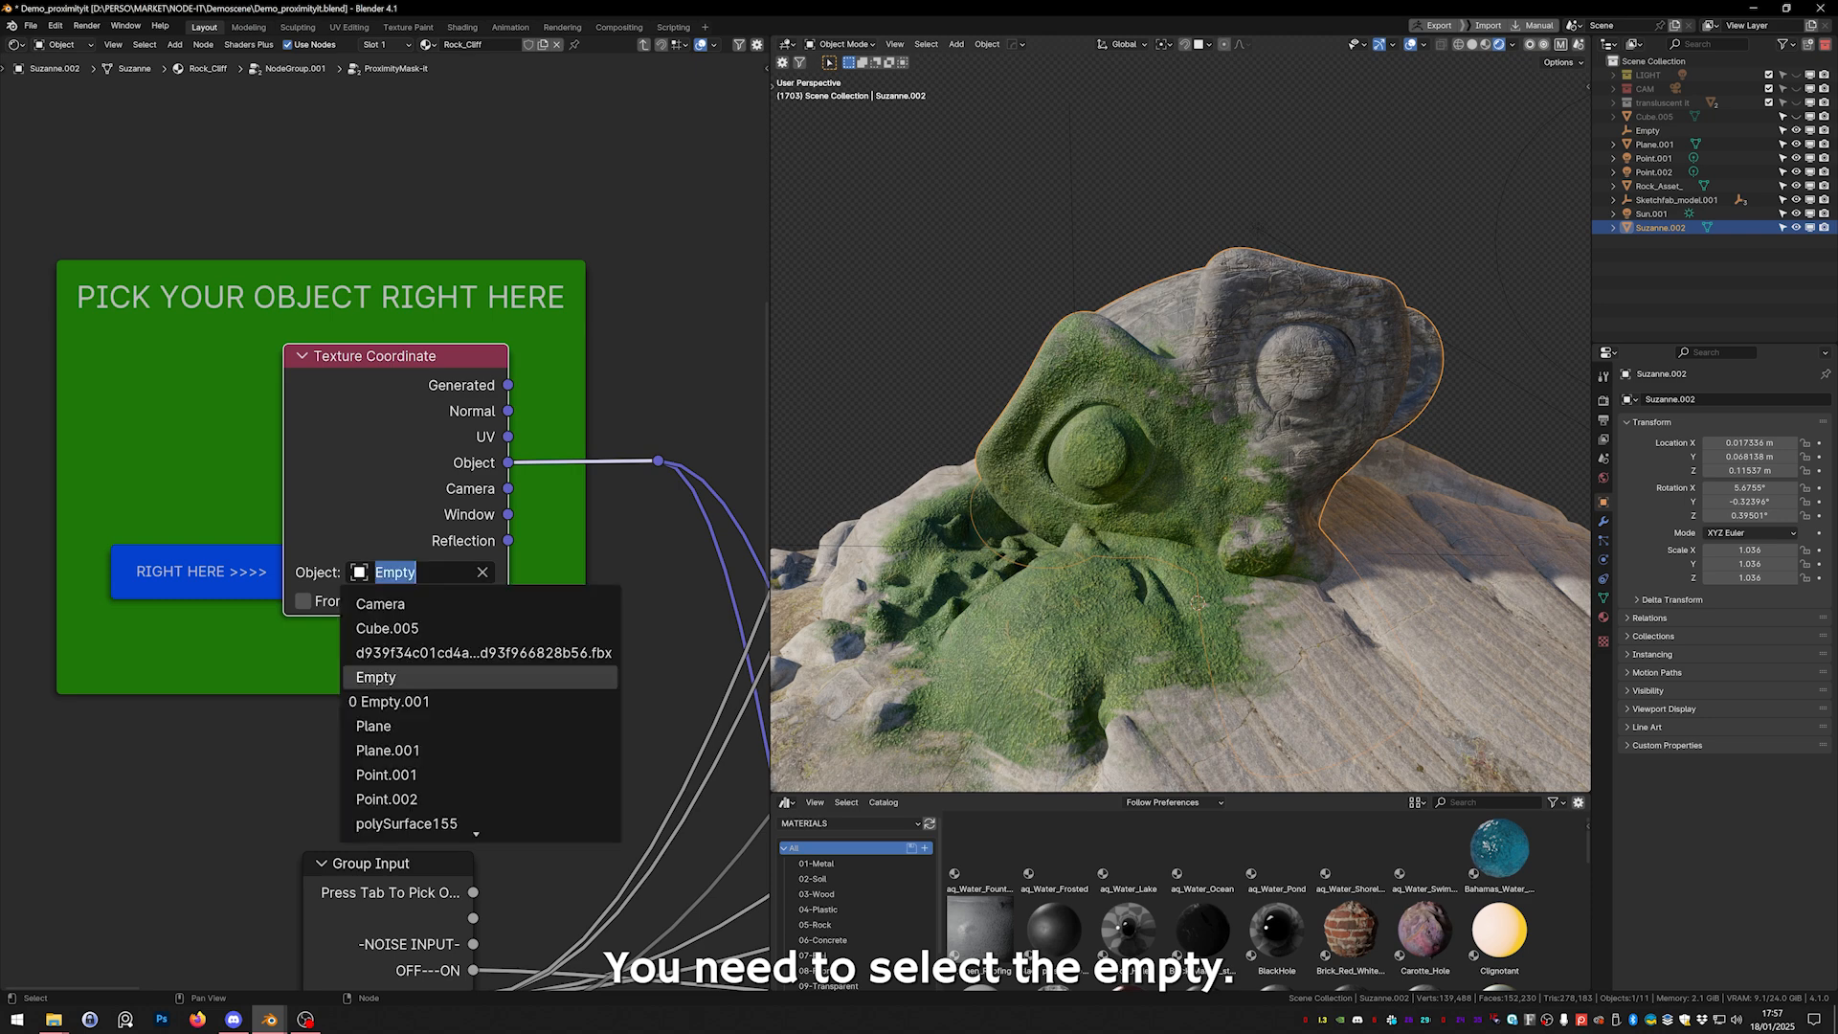
key(Tab)
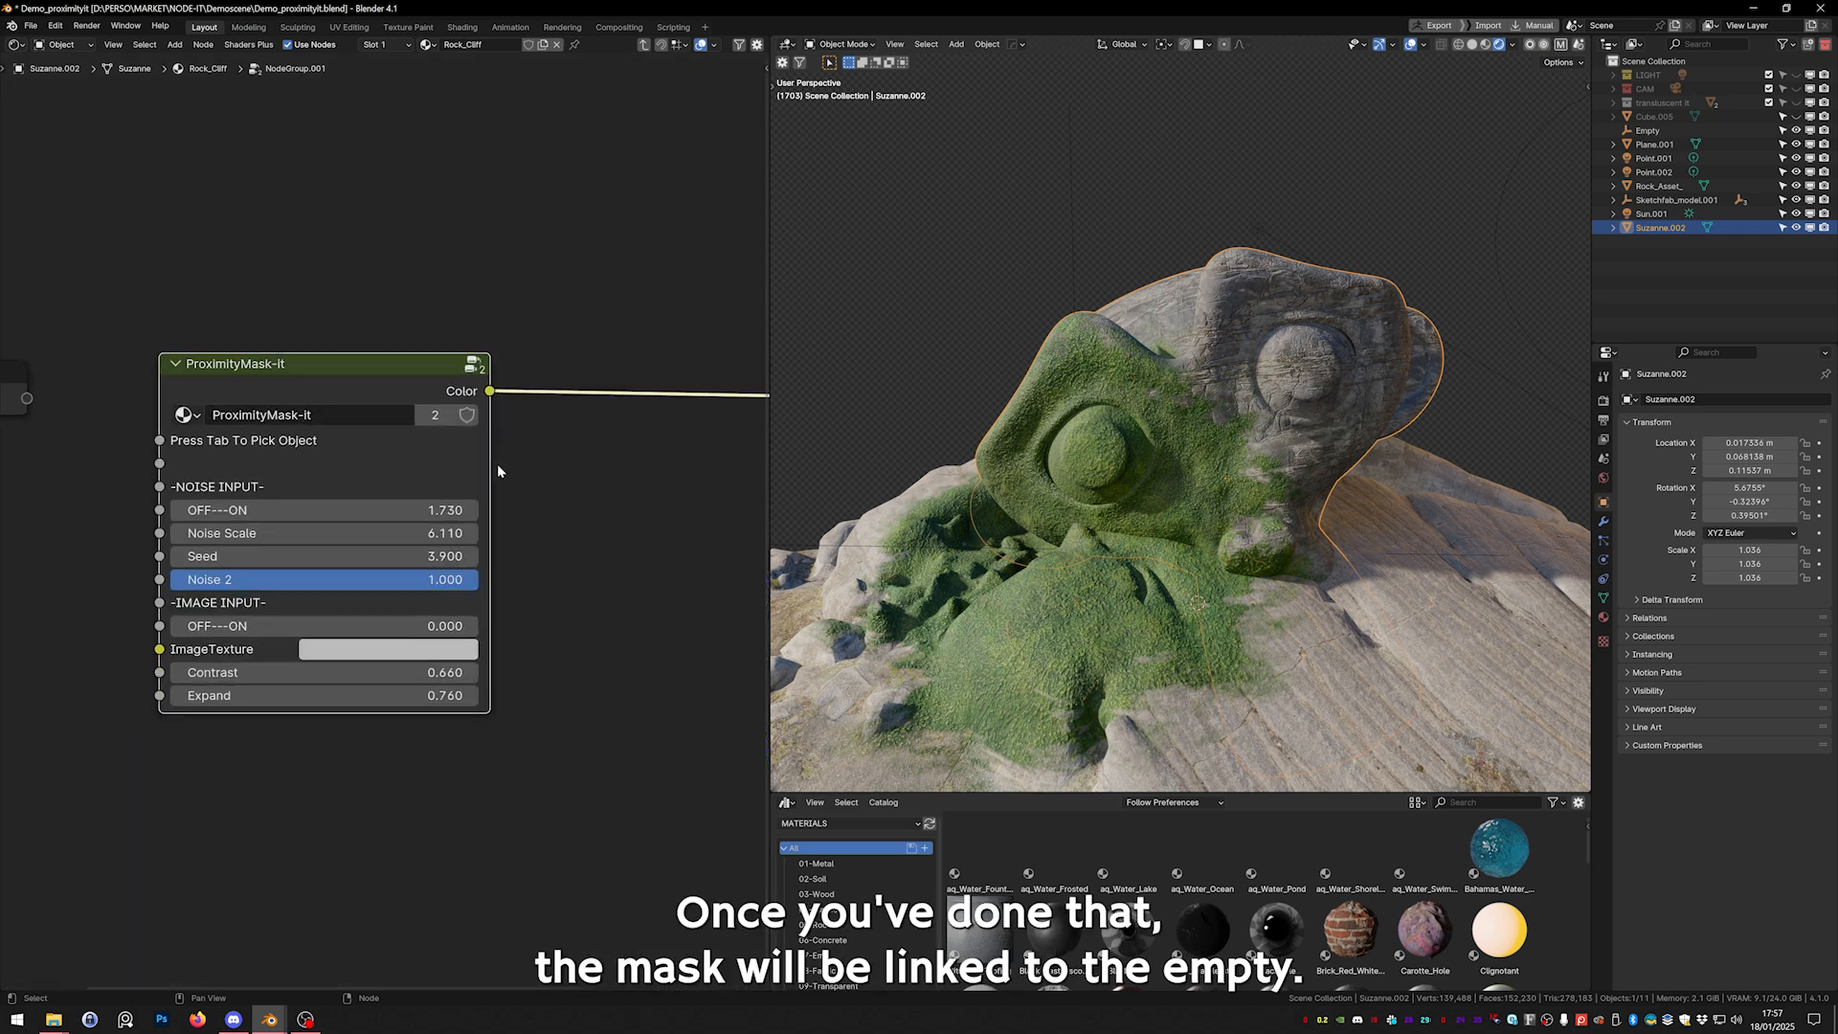
Try shifting the linked Empty across the rock once more, and reselect the monkey head with NodeGroup.001 open.
click(1074, 271)
key(g)
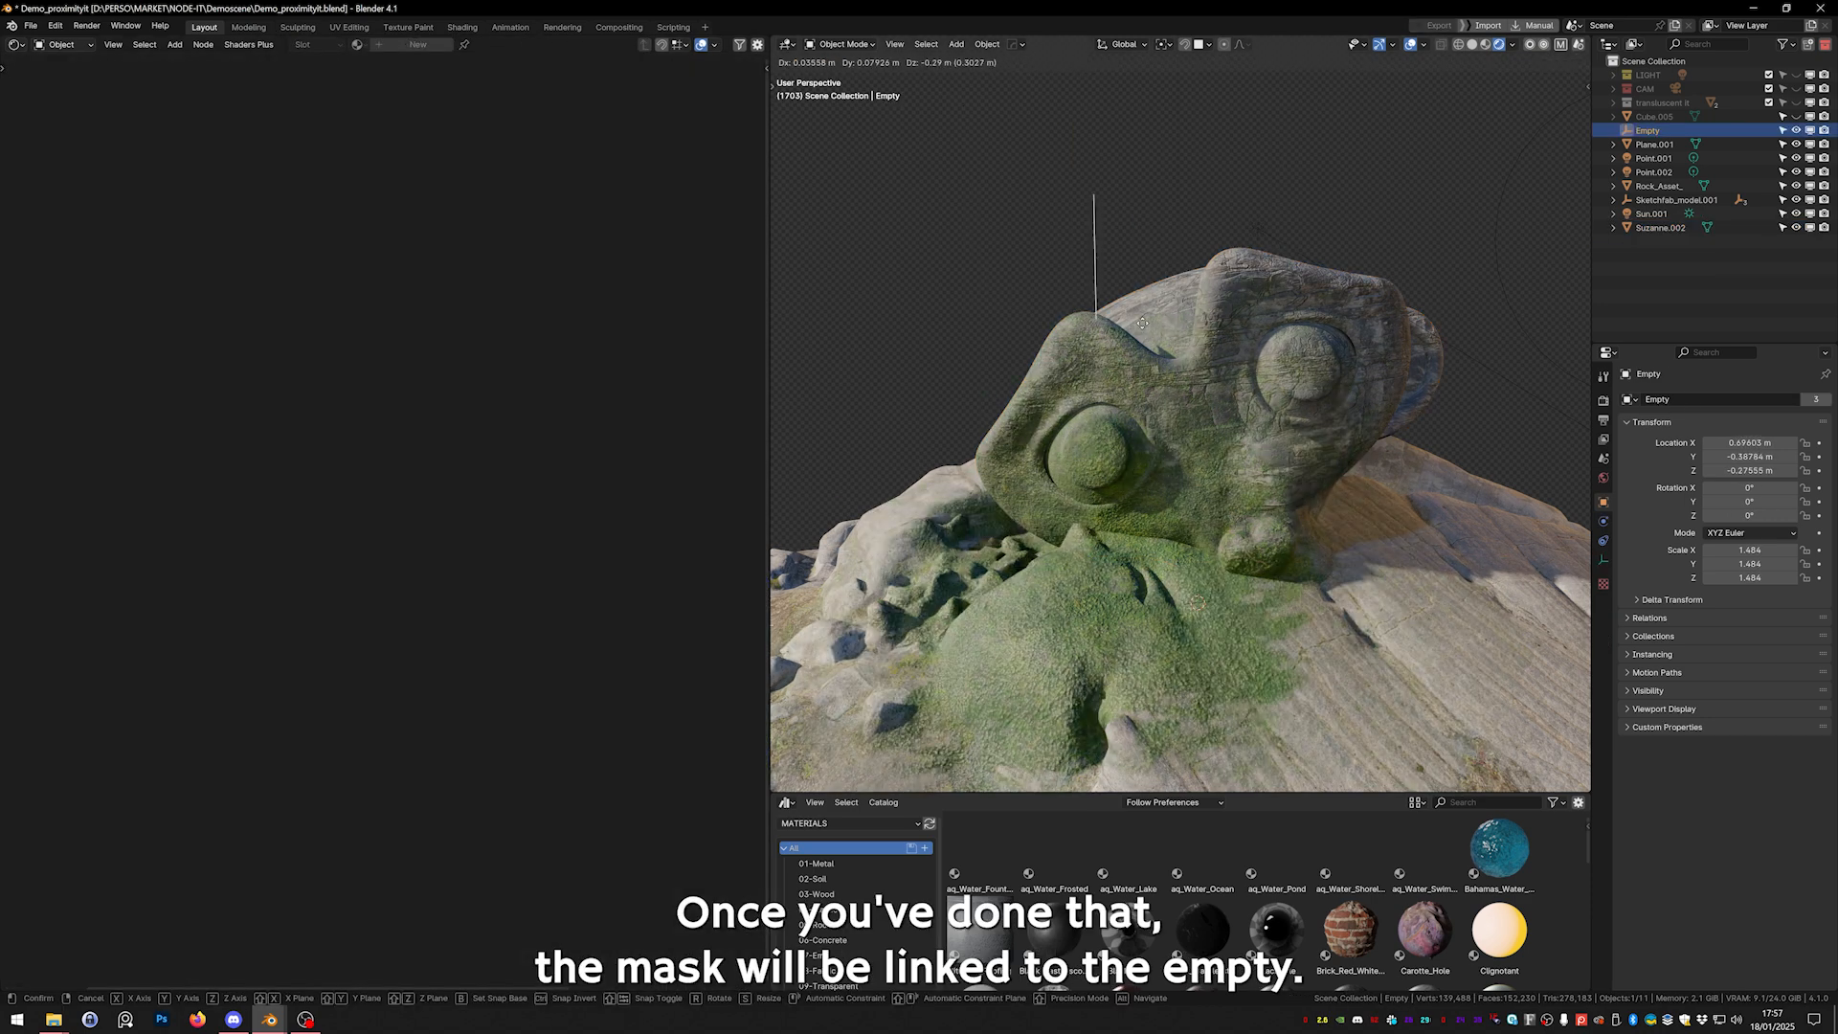
right_click(1140, 369)
click(1227, 414)
key(Tab)
Set the ProximityMask-it noise OFF---ON to 0.000, Contrast to 0.450 and Expand to 0.590 for a clean gradient.
scroll(315, 450, up, 3)
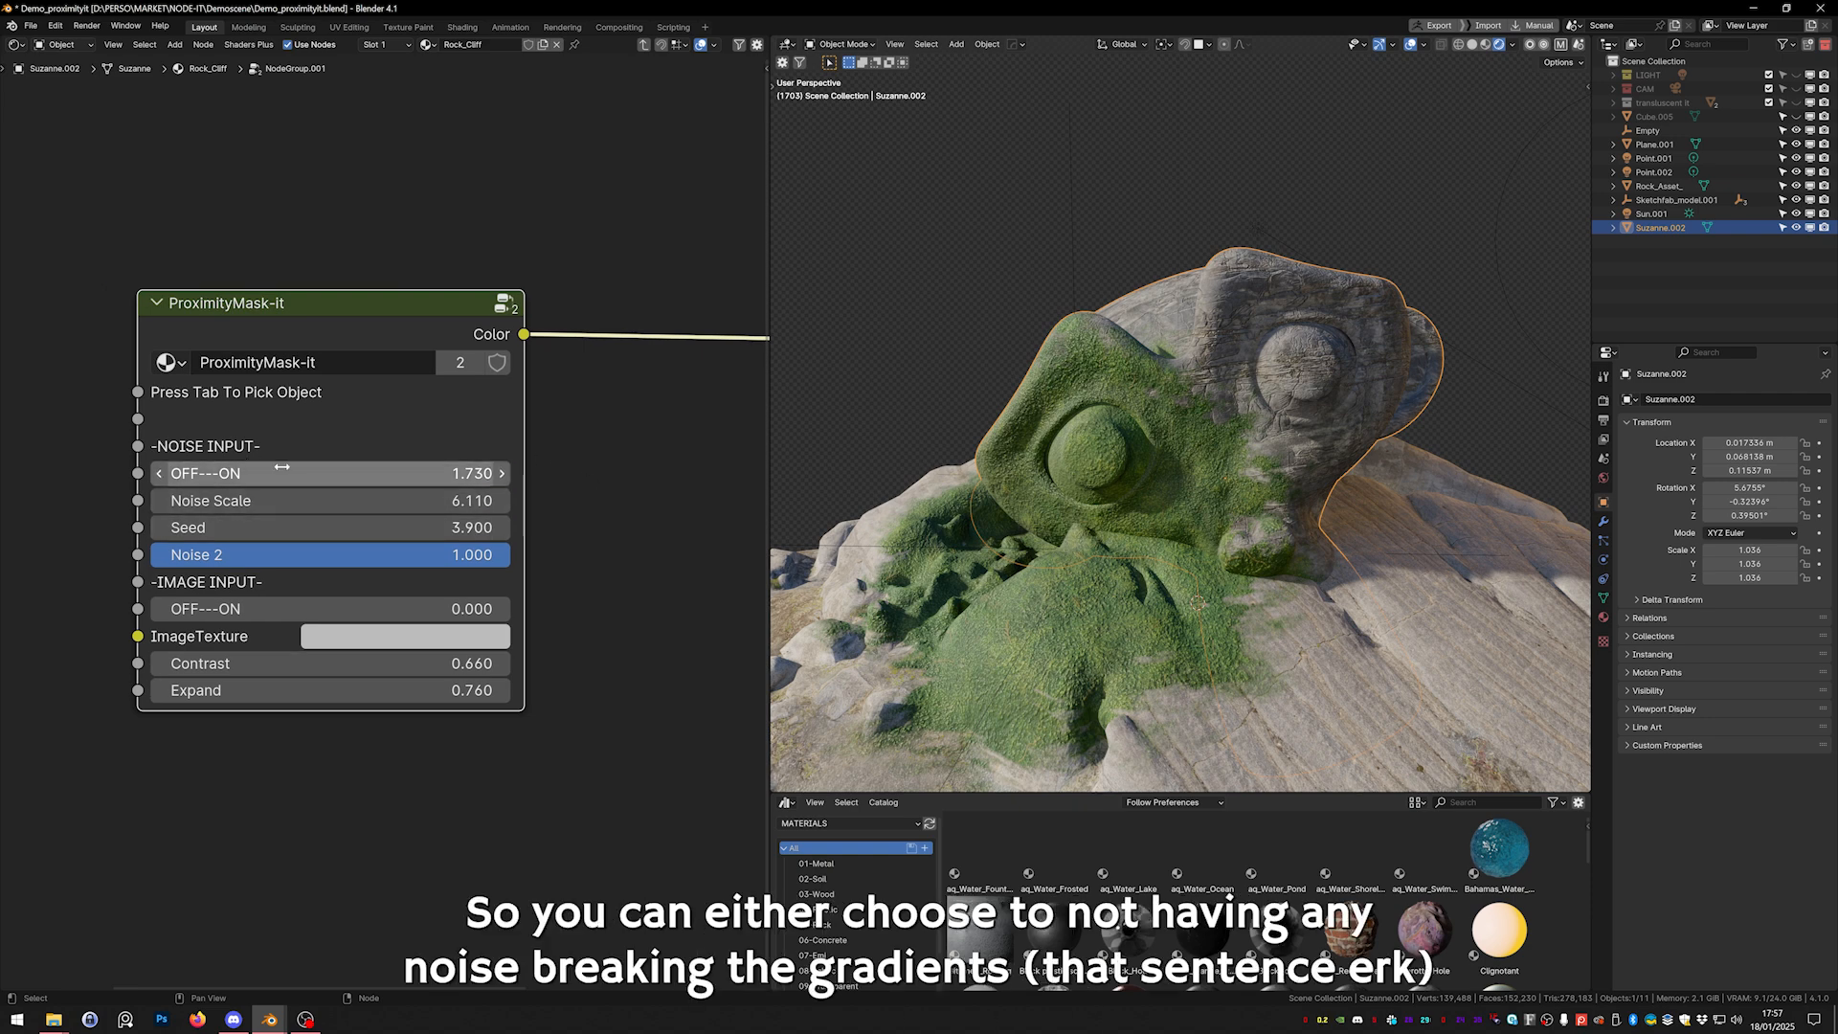
drag(419, 473, 316, 473)
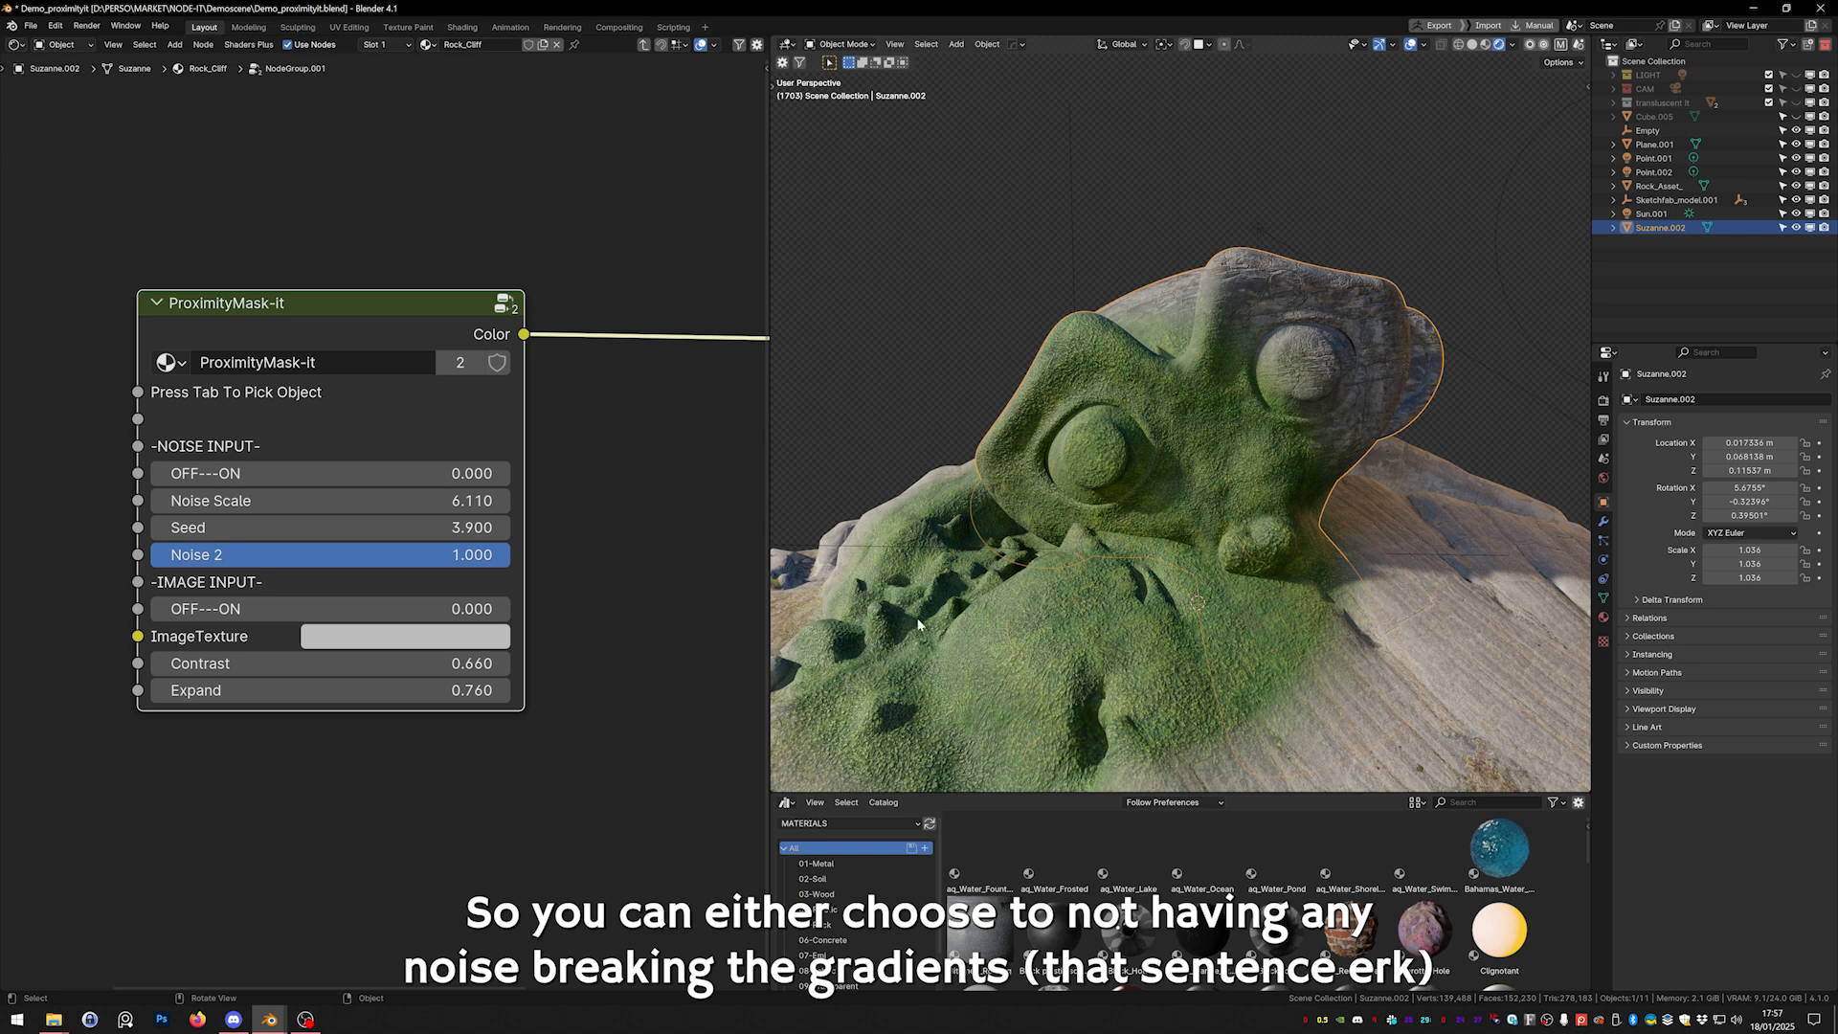
mouse_move(383, 664)
mouse_down()
mouse_move(483, 664)
mouse_move(421, 663)
mouse_move(388, 690)
mouse_up()
drag(259, 682, 450, 664)
drag(412, 663, 392, 663)
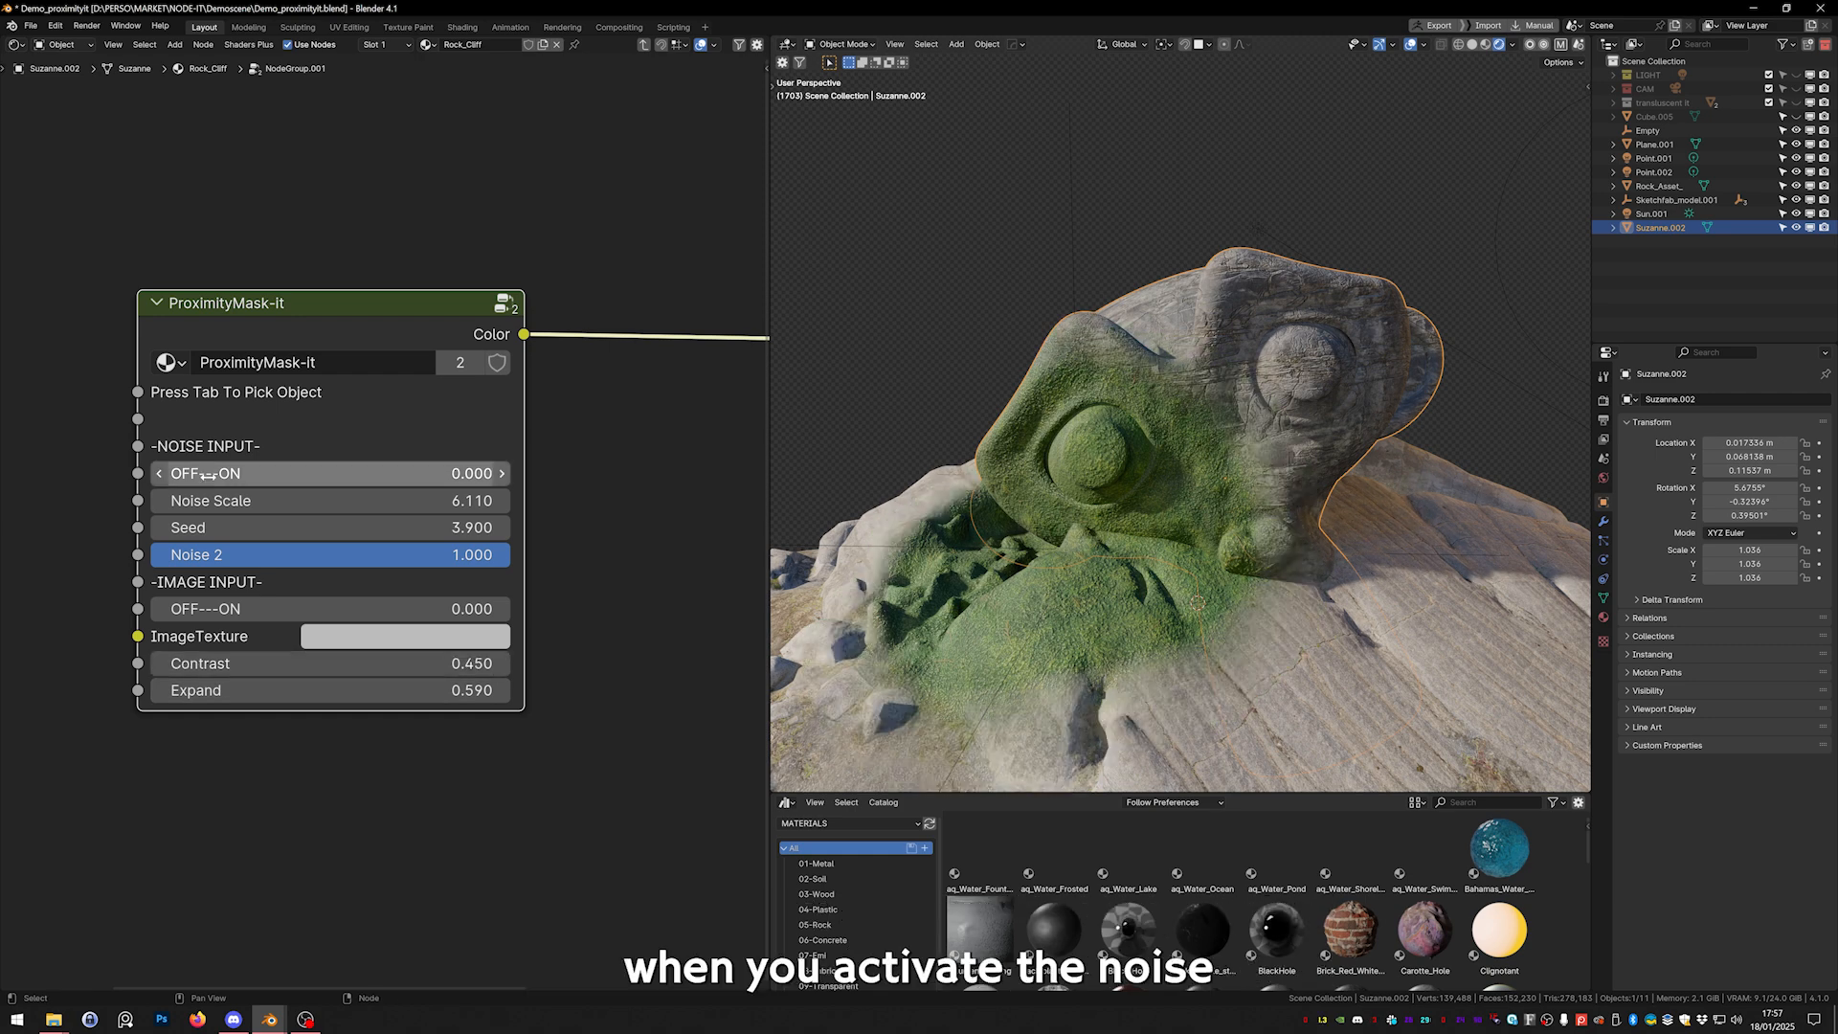
Set the mask's noise OFF---ON to 2.000, Expand to 0.920, Noise Scale to 6.630, Seed to 6.660 and Noise 2 to 0.000.
drag(260, 463, 306, 463)
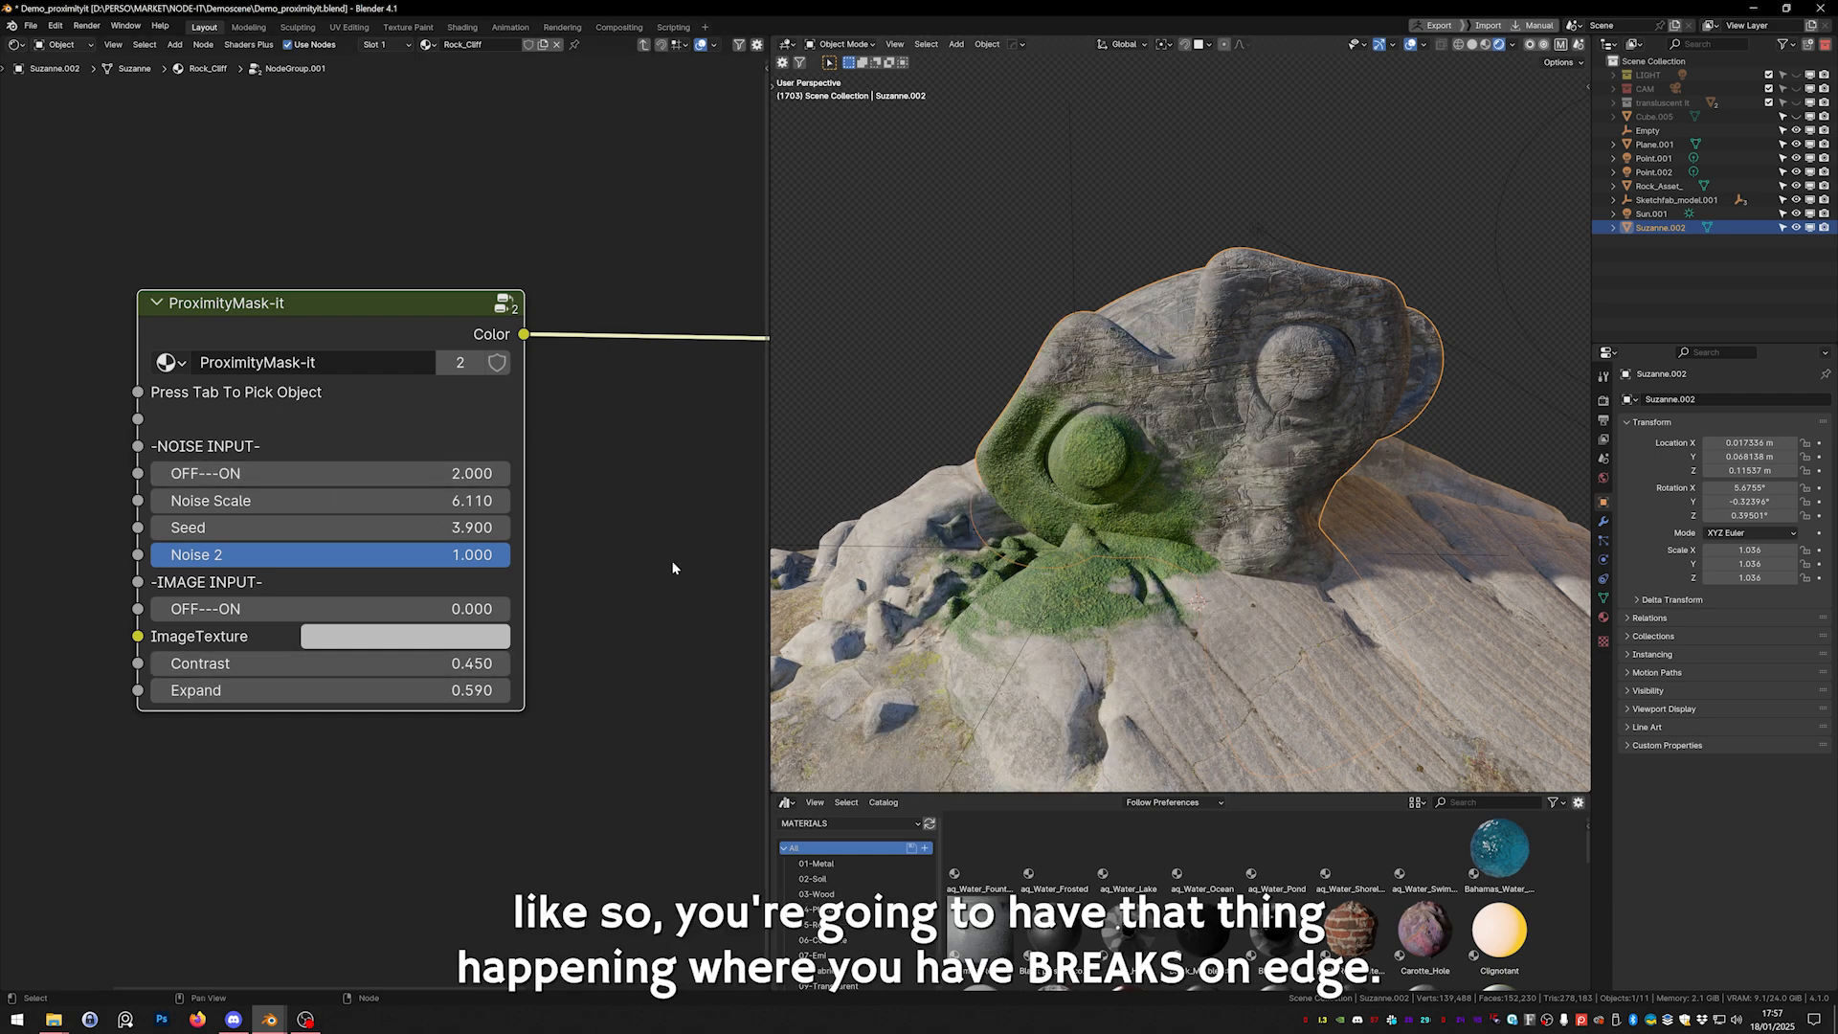
shift+drag(258, 690, 295, 642)
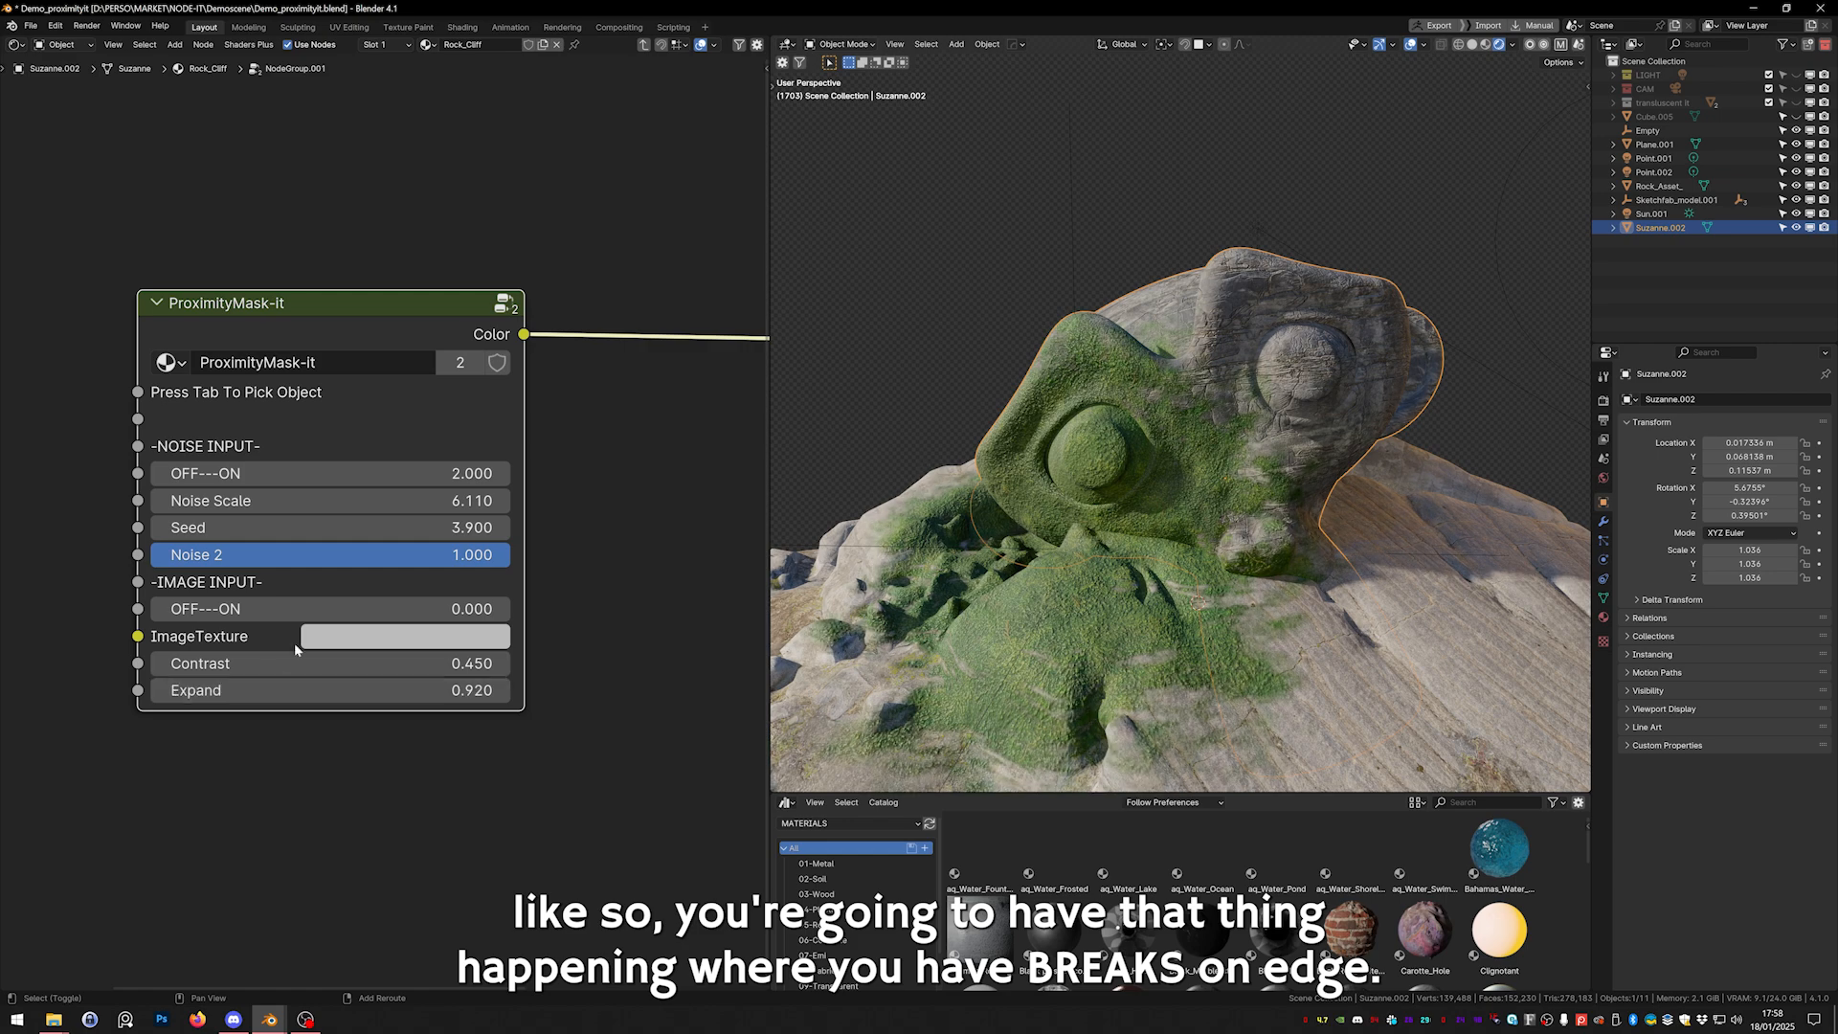
drag(316, 501, 52, 554)
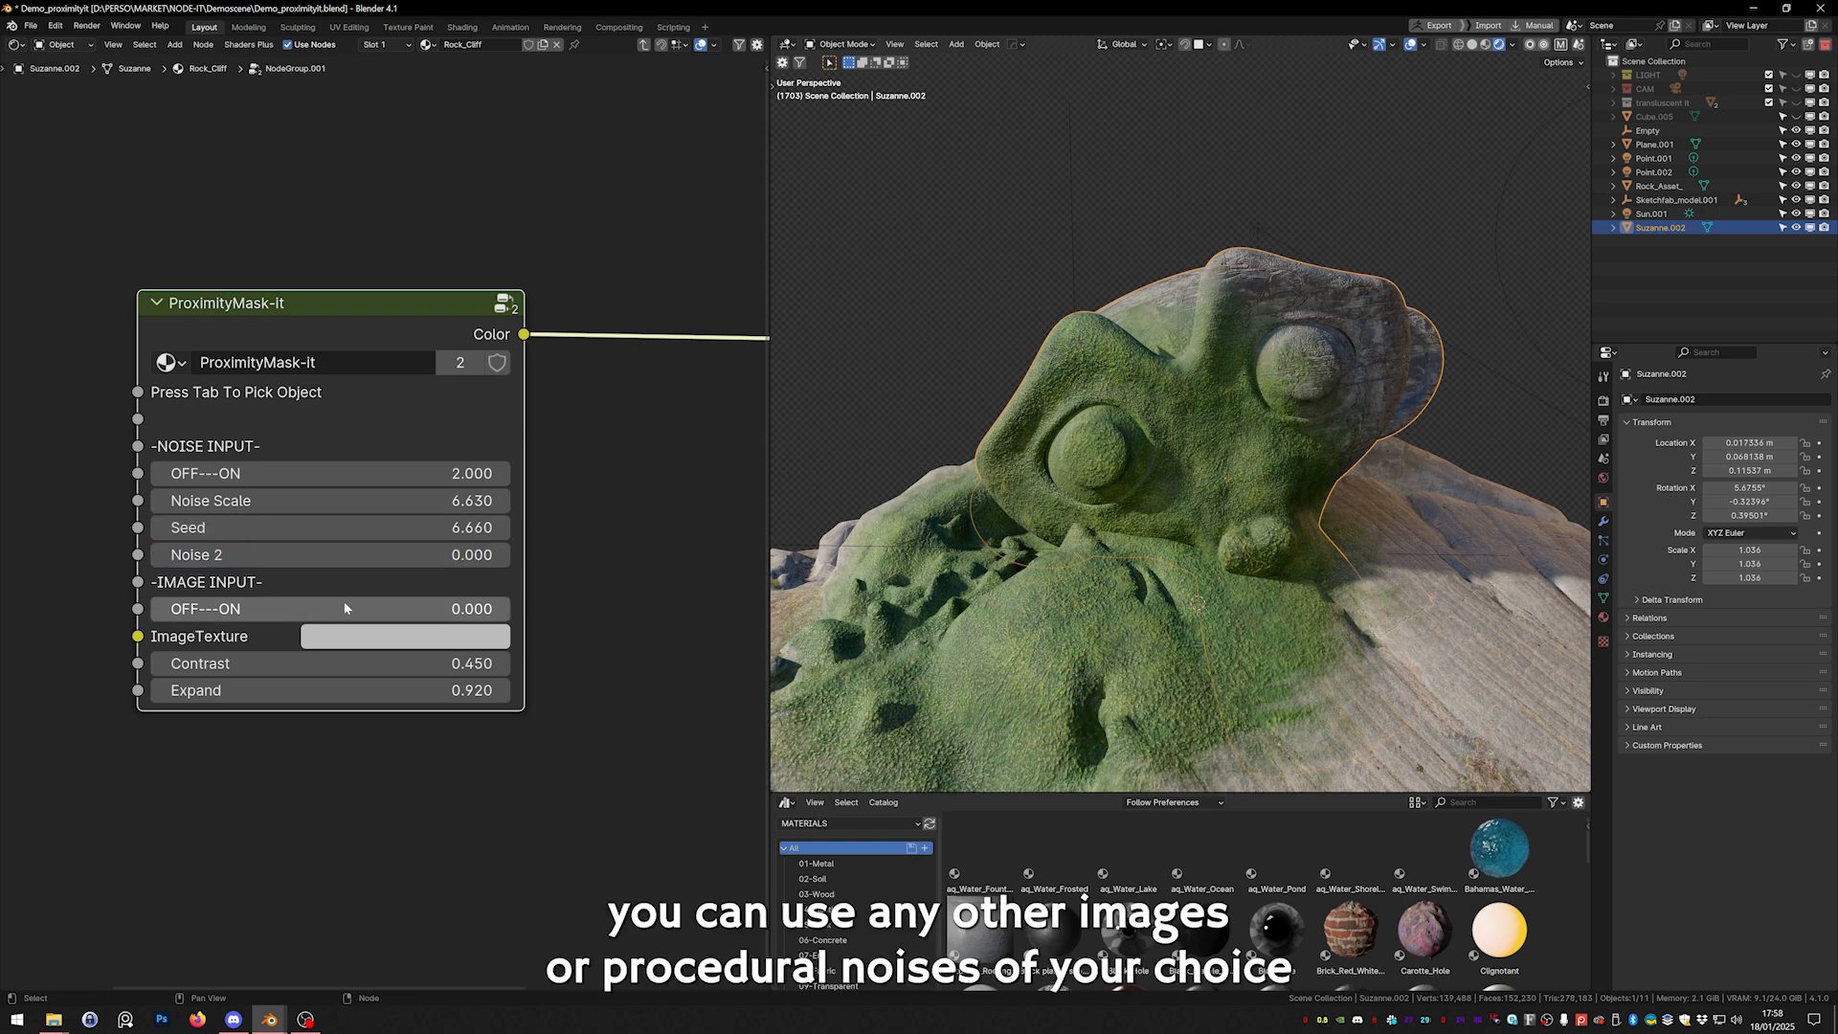
Set the mask's noise OFF---ON to 0.000, and connect the fingerprint image texture's Color to the ImageTexture input.
middle_drag(289, 603, 345, 598)
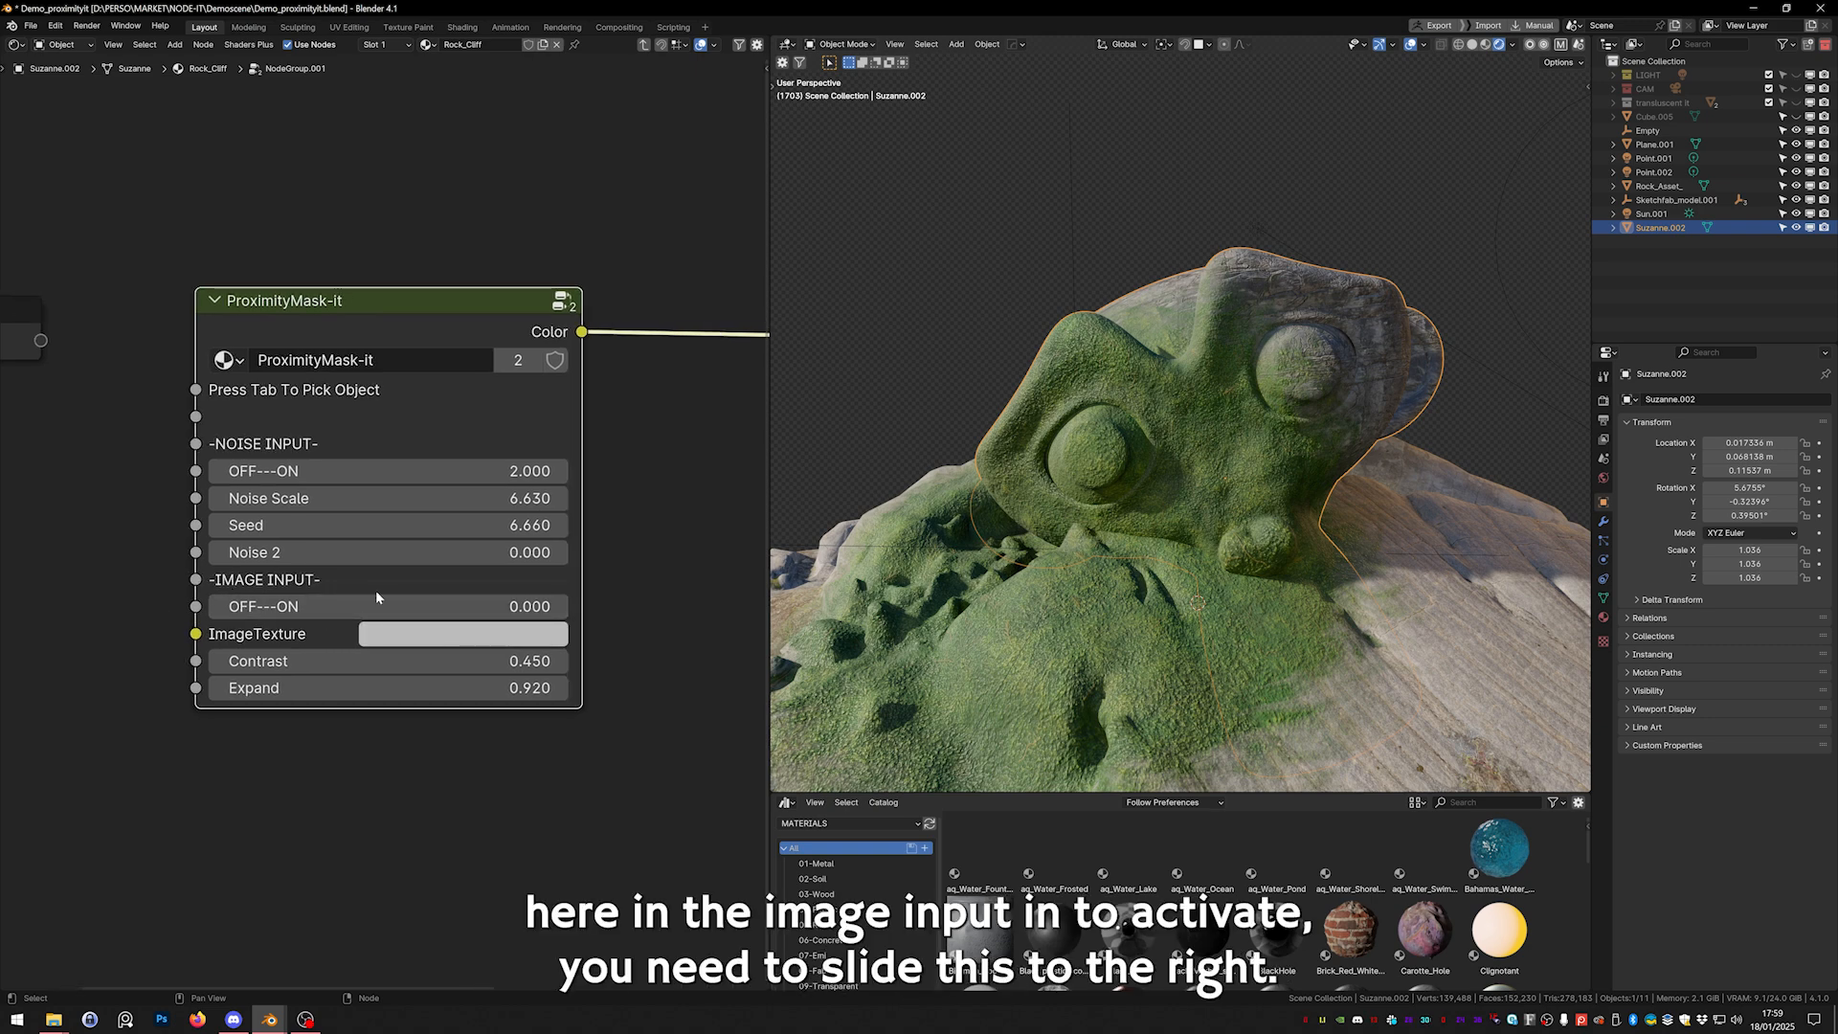
drag(258, 613, 211, 616)
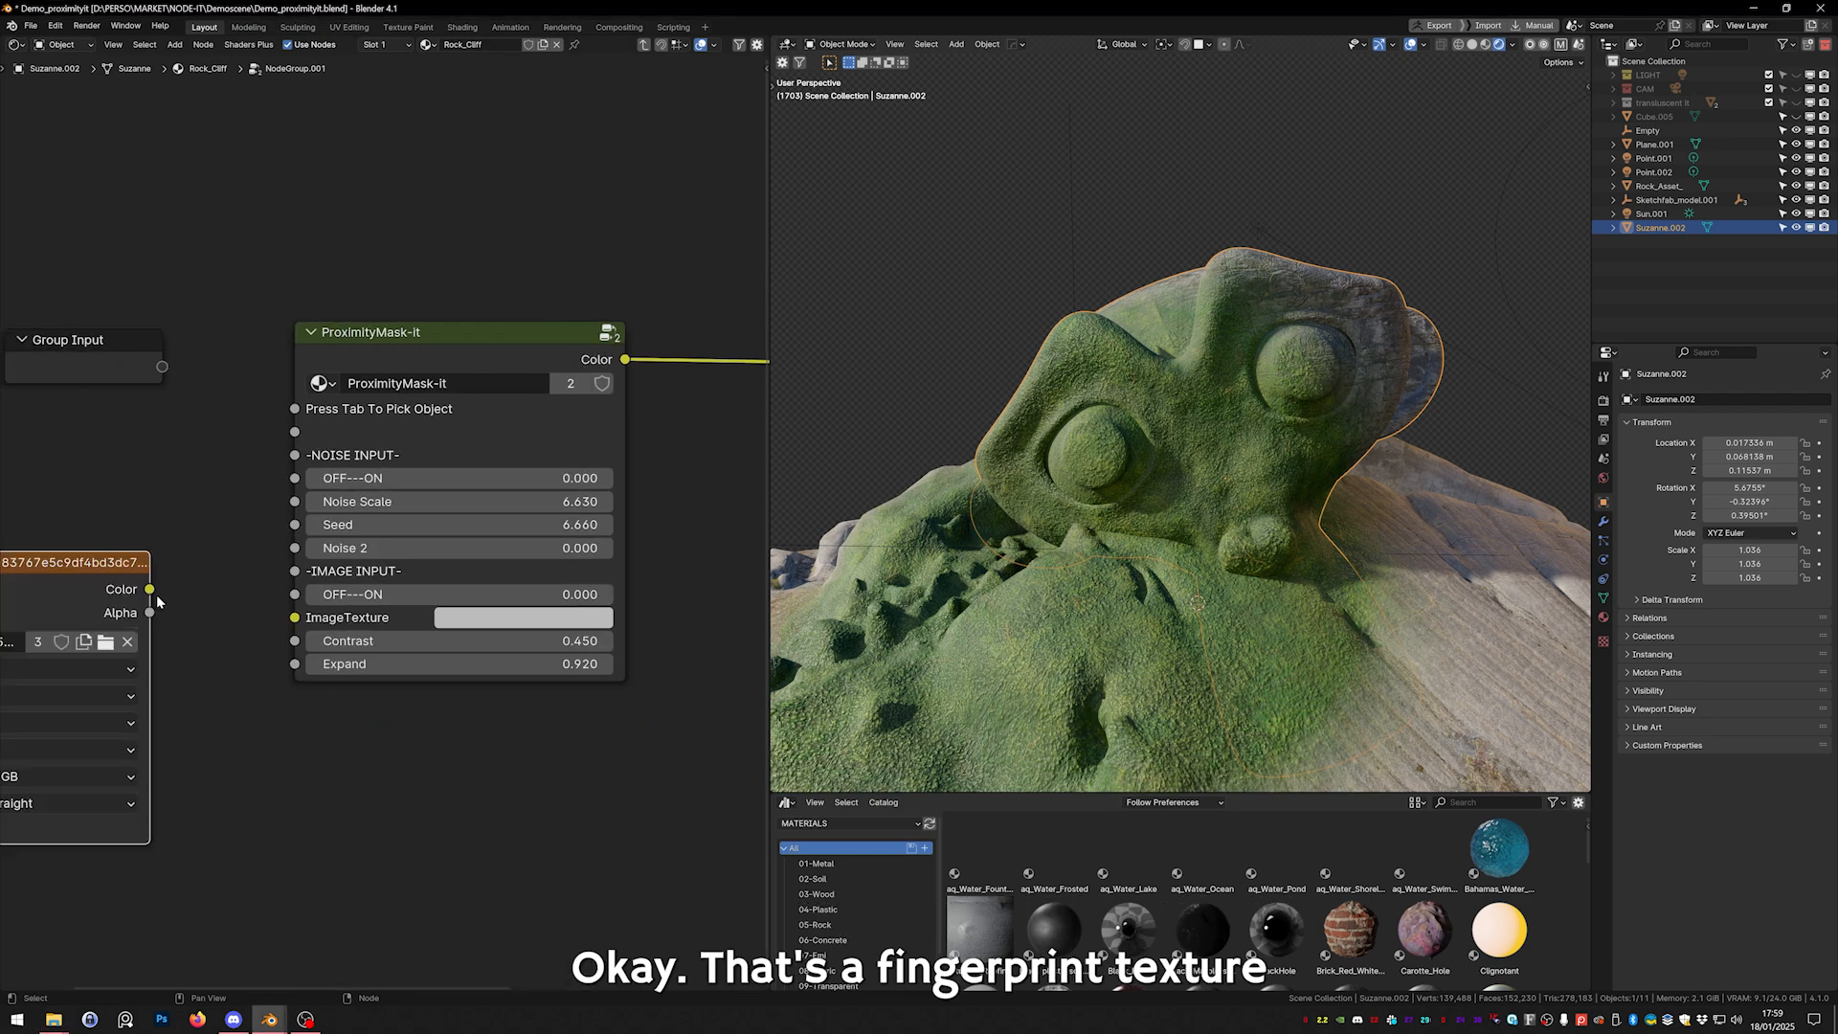
middle_drag(157, 596, 223, 625)
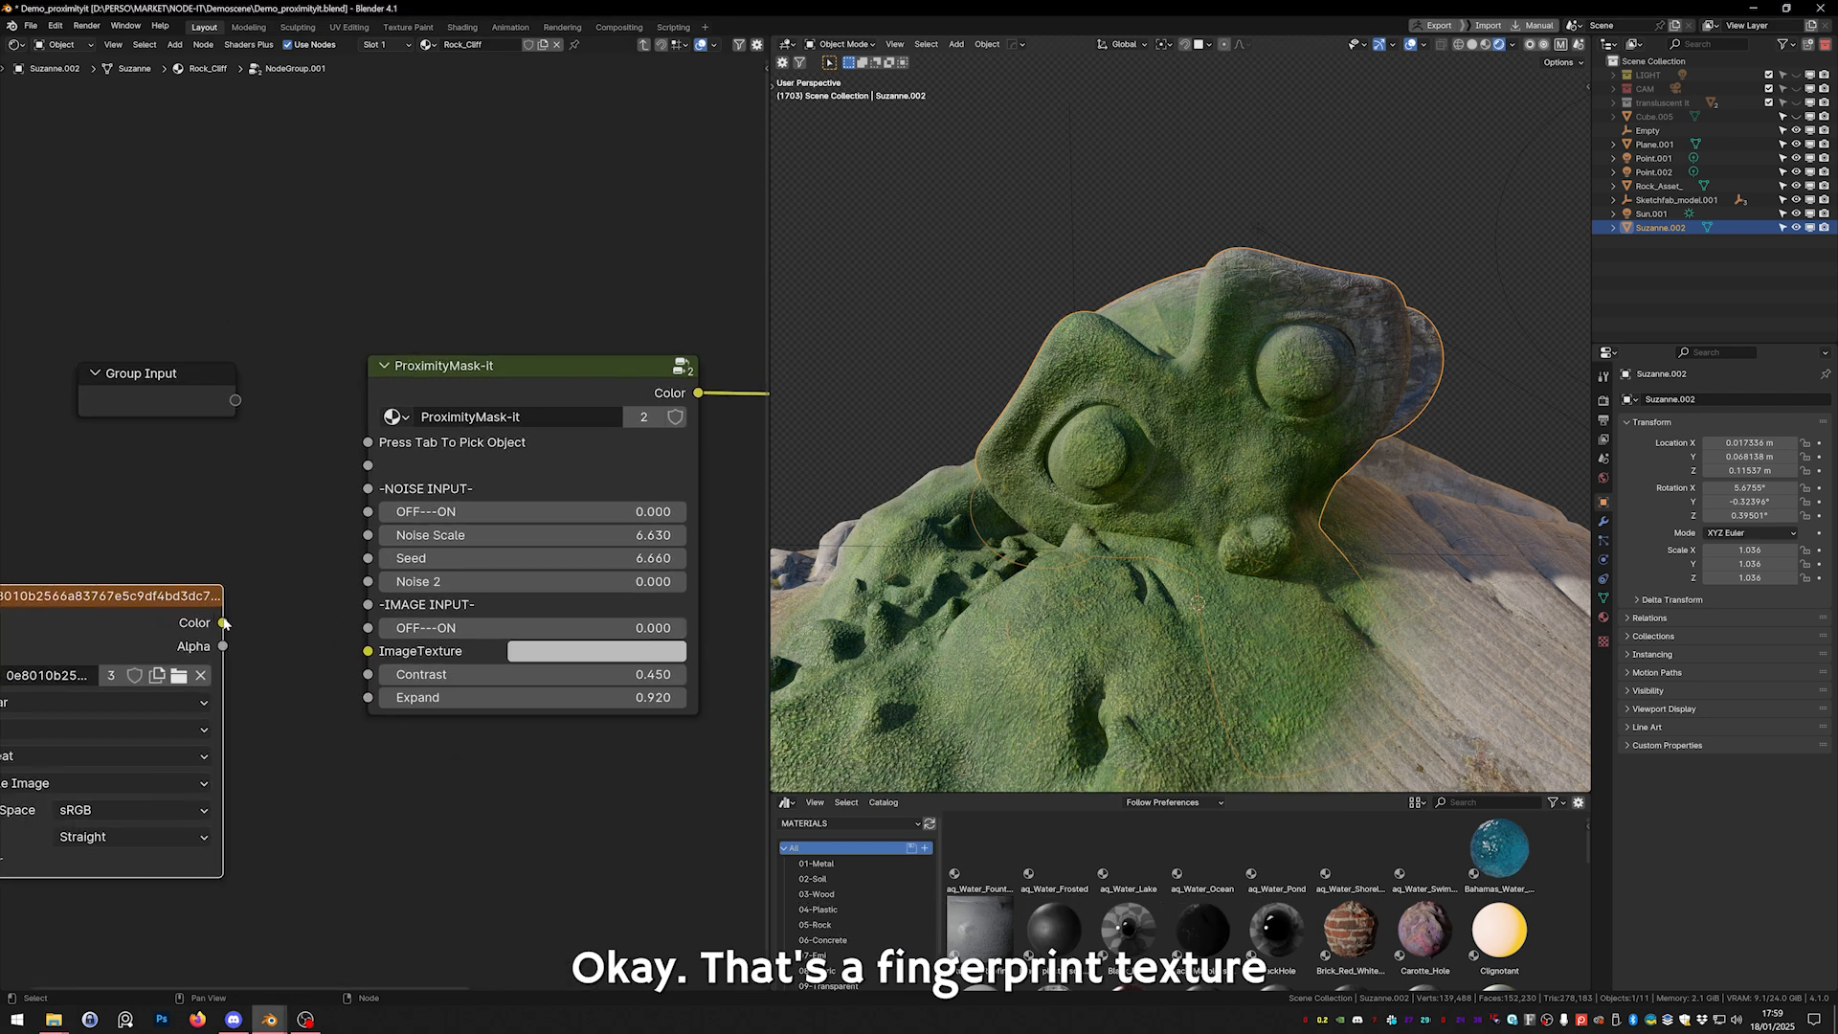
drag(371, 654, 370, 654)
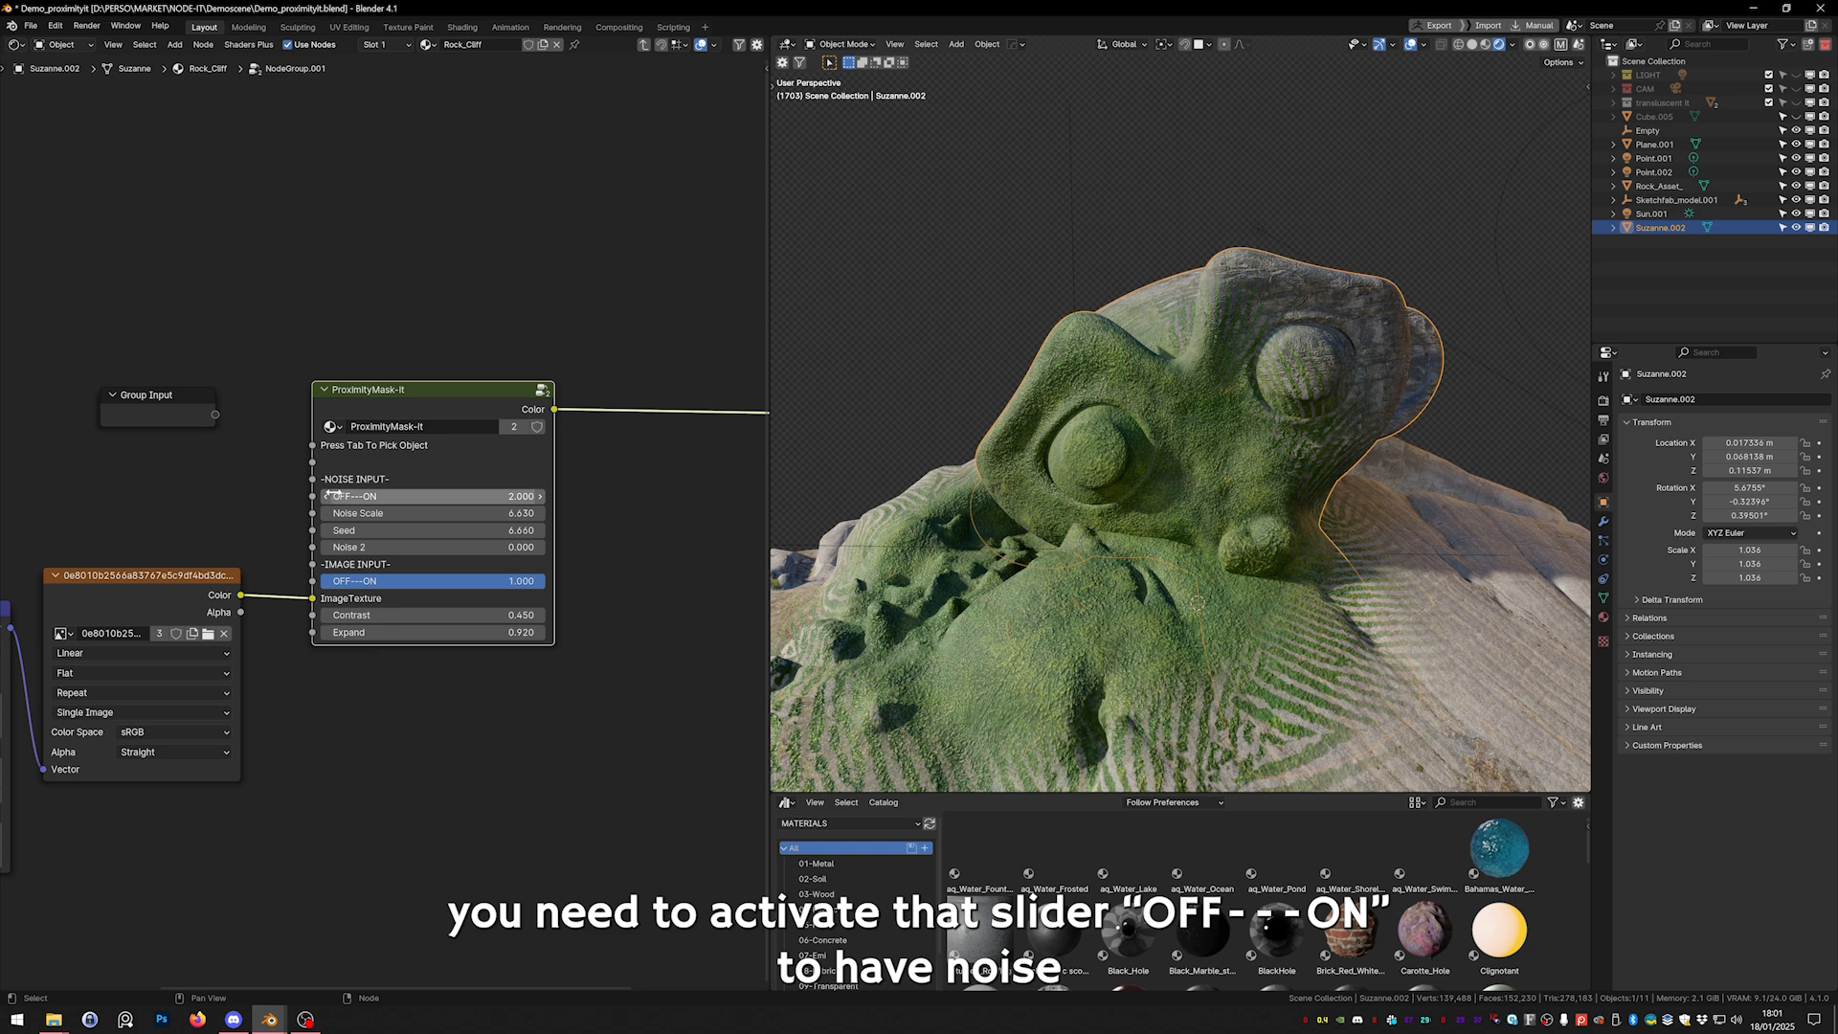
Set the mask's image OFF---ON to 1.000, and the fingerprint texture's Mapping scale to 5.900 on all axes.
drag(422, 581, 546, 582)
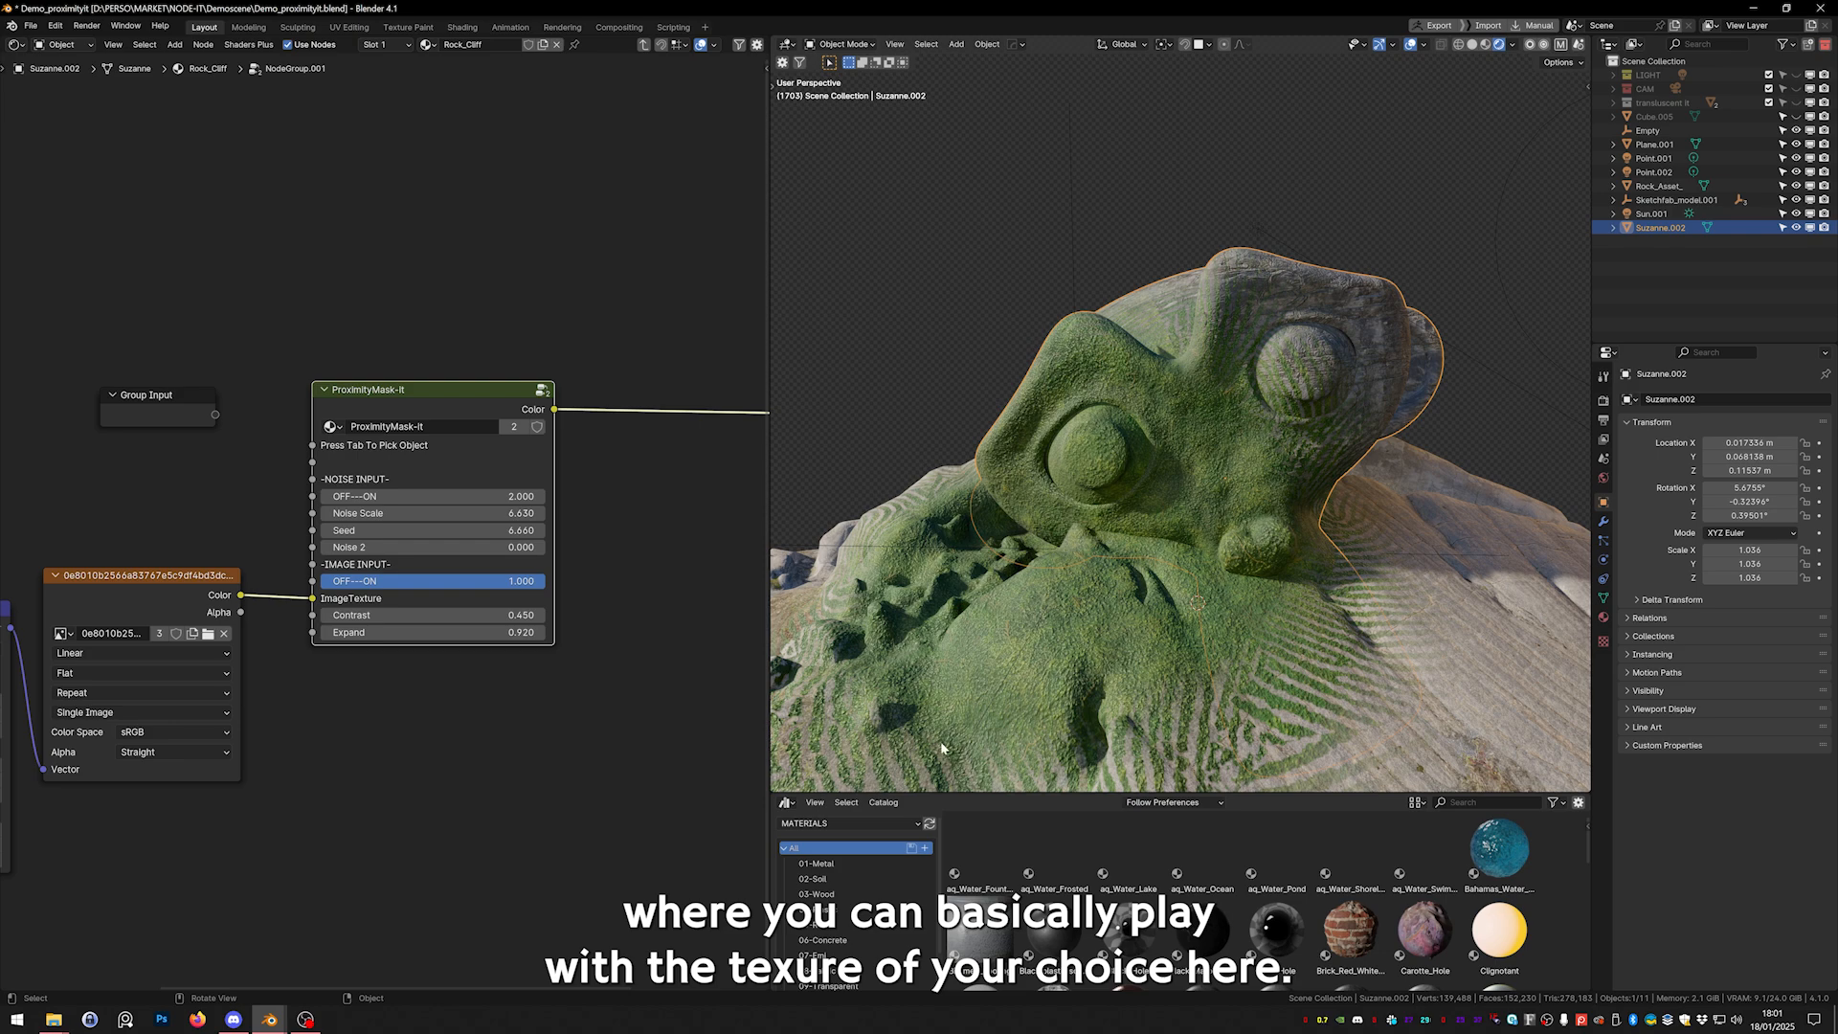
middle_drag(274, 742, 691, 701)
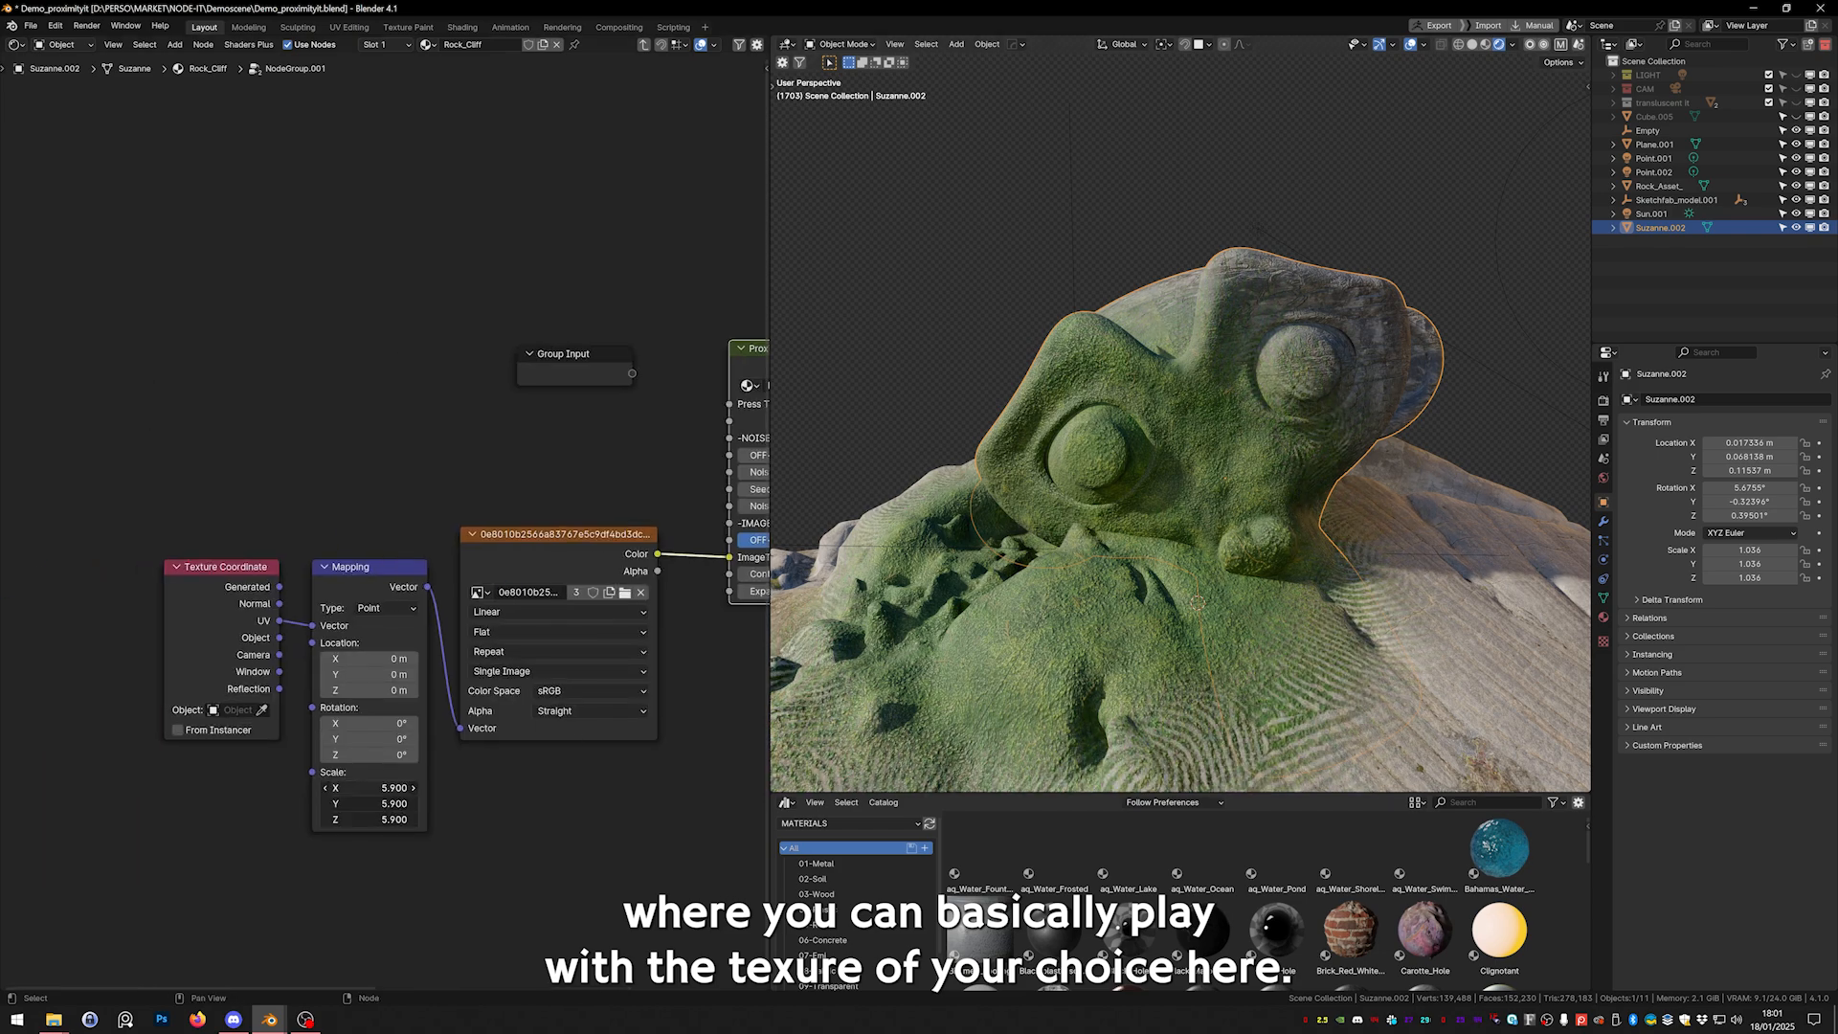
Move the Empty to about X 0.693 m, Y -0.074 m, Z -0.213 m to shift the moss mask.
middle_drag(1244, 551, 1197, 460)
click(1006, 266)
key(g)
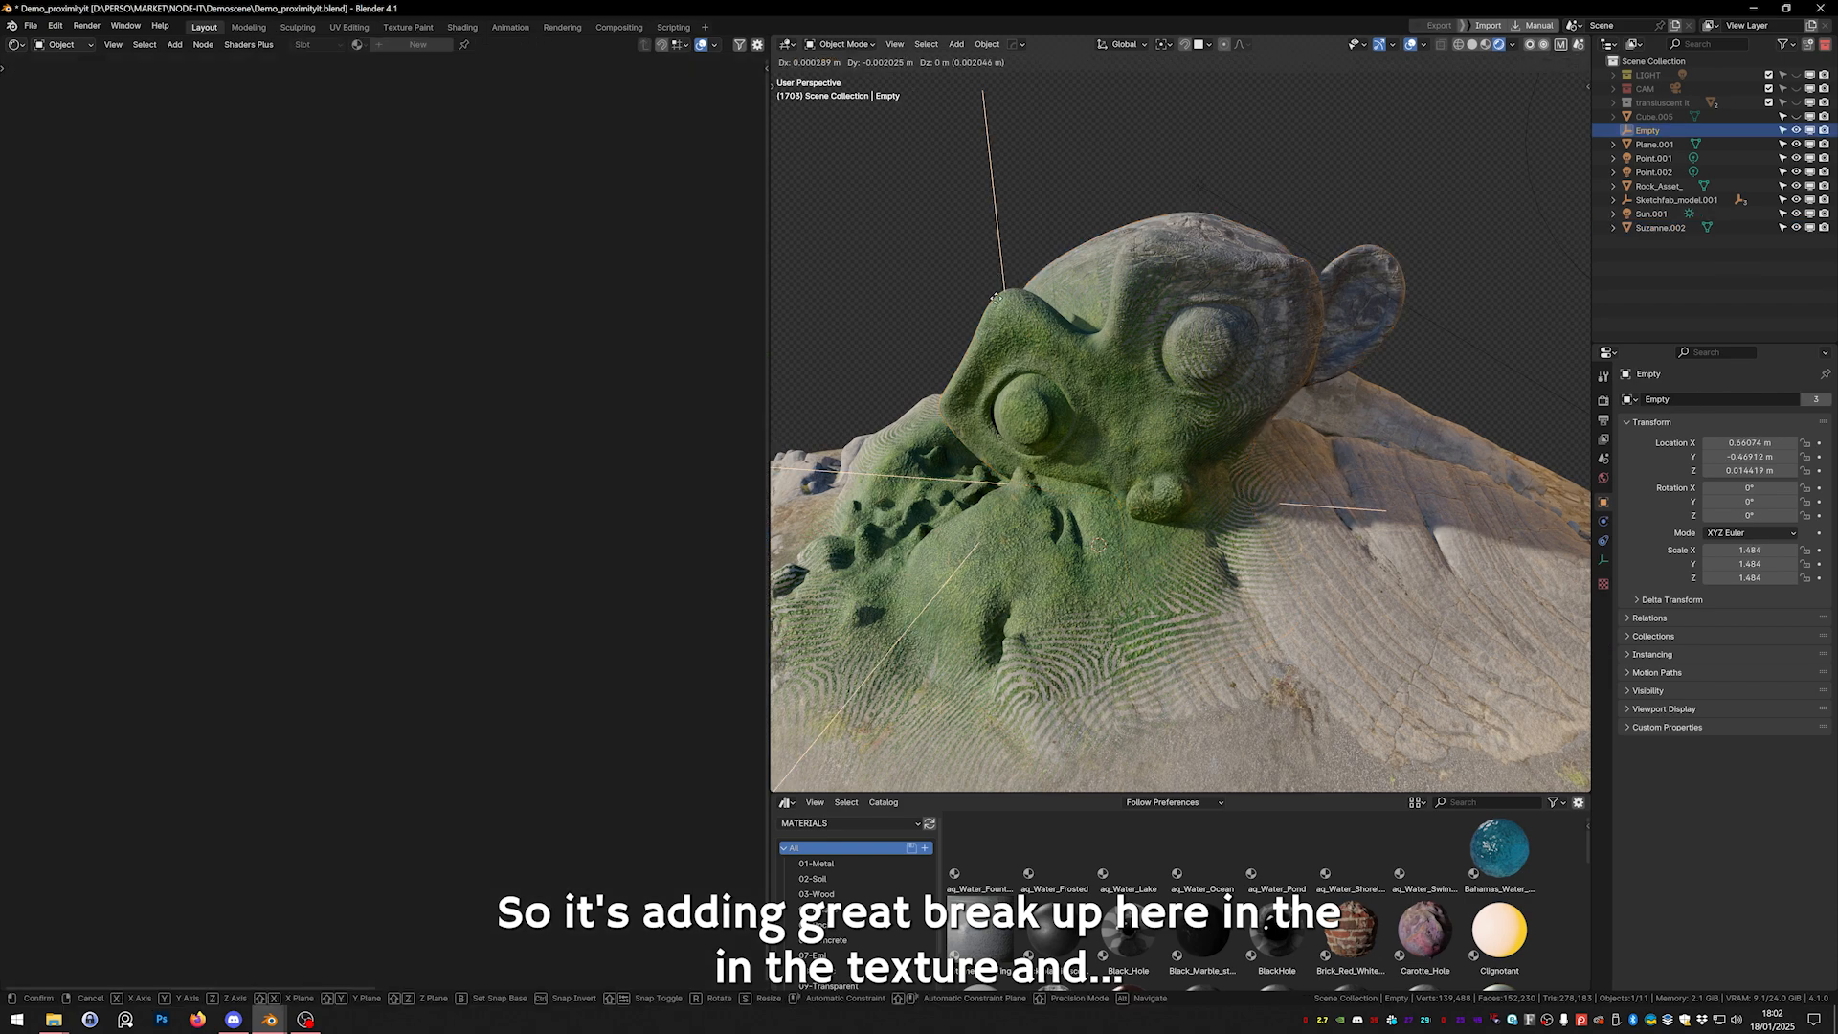
click(1080, 305)
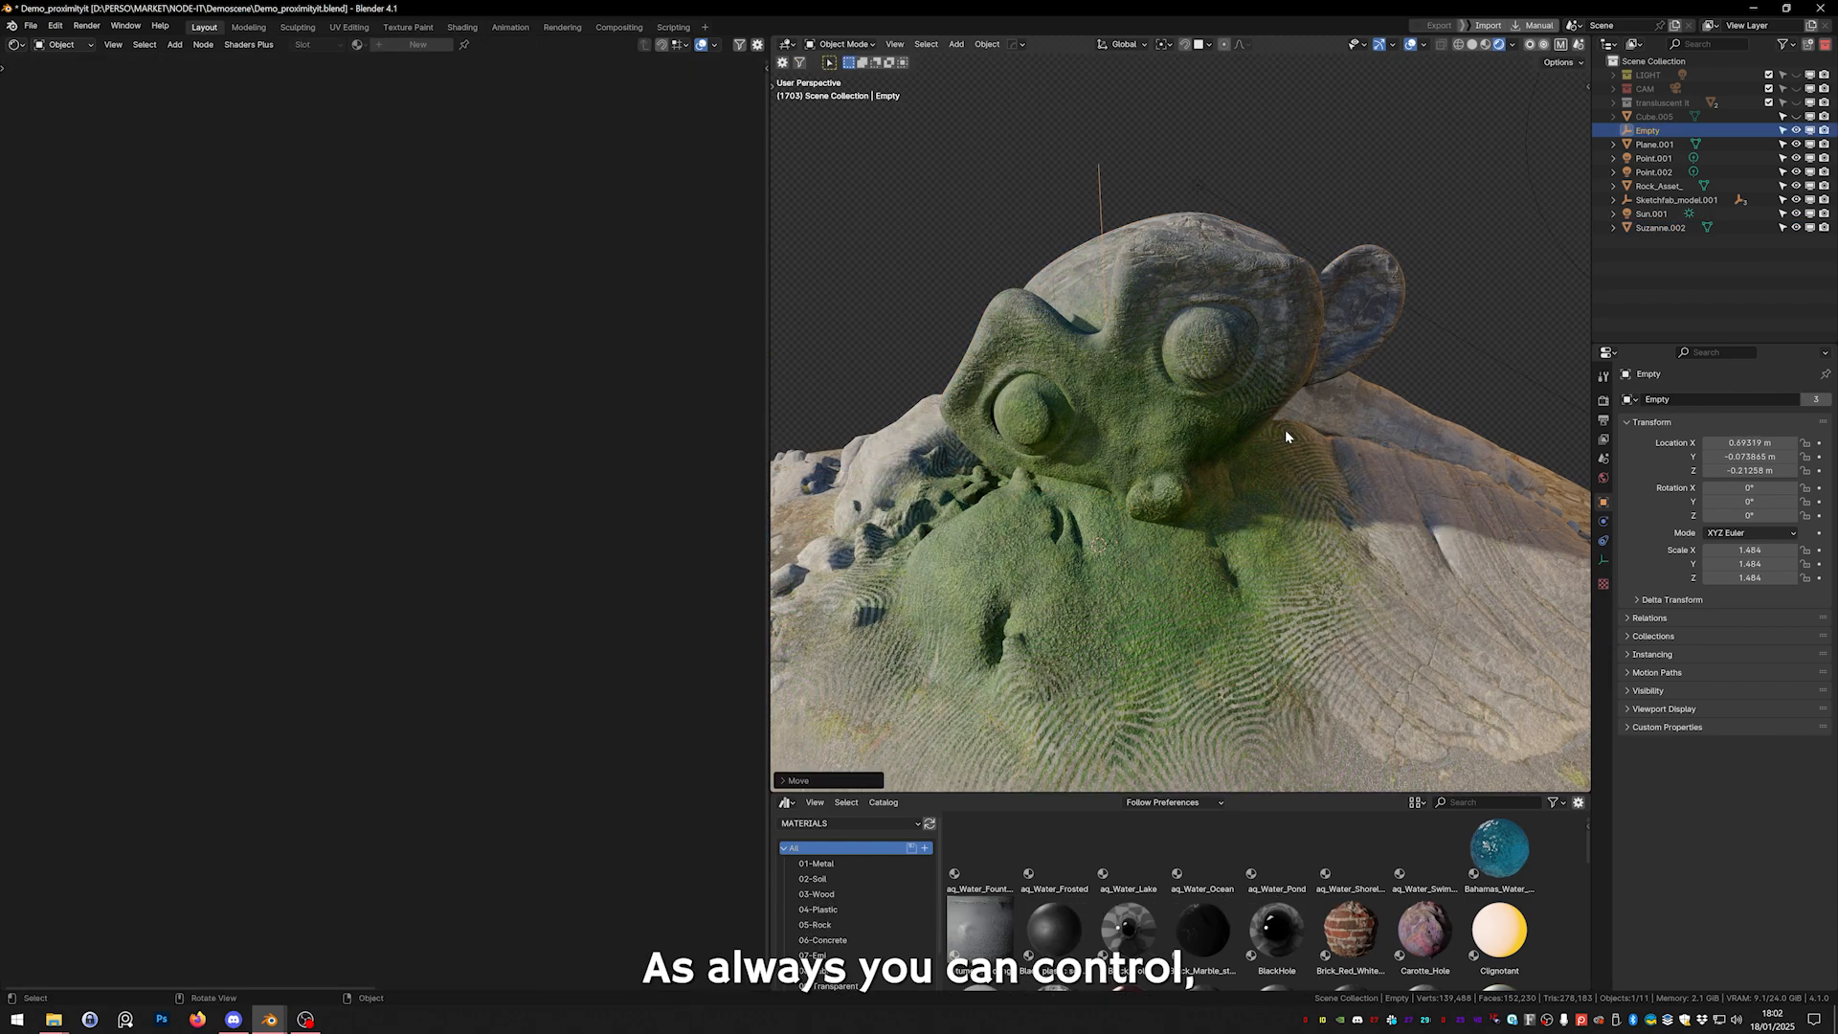
Flatten the Empty along Z to a scale of 0.151.
key(s)
key(z)
click(1137, 551)
Move the flattened Empty horizontally to about X 0.505 m, Y -0.022 m, and raise it to about Z -0.03 m.
key(g)
key(shift+z)
click(1156, 536)
key(g)
key(z)
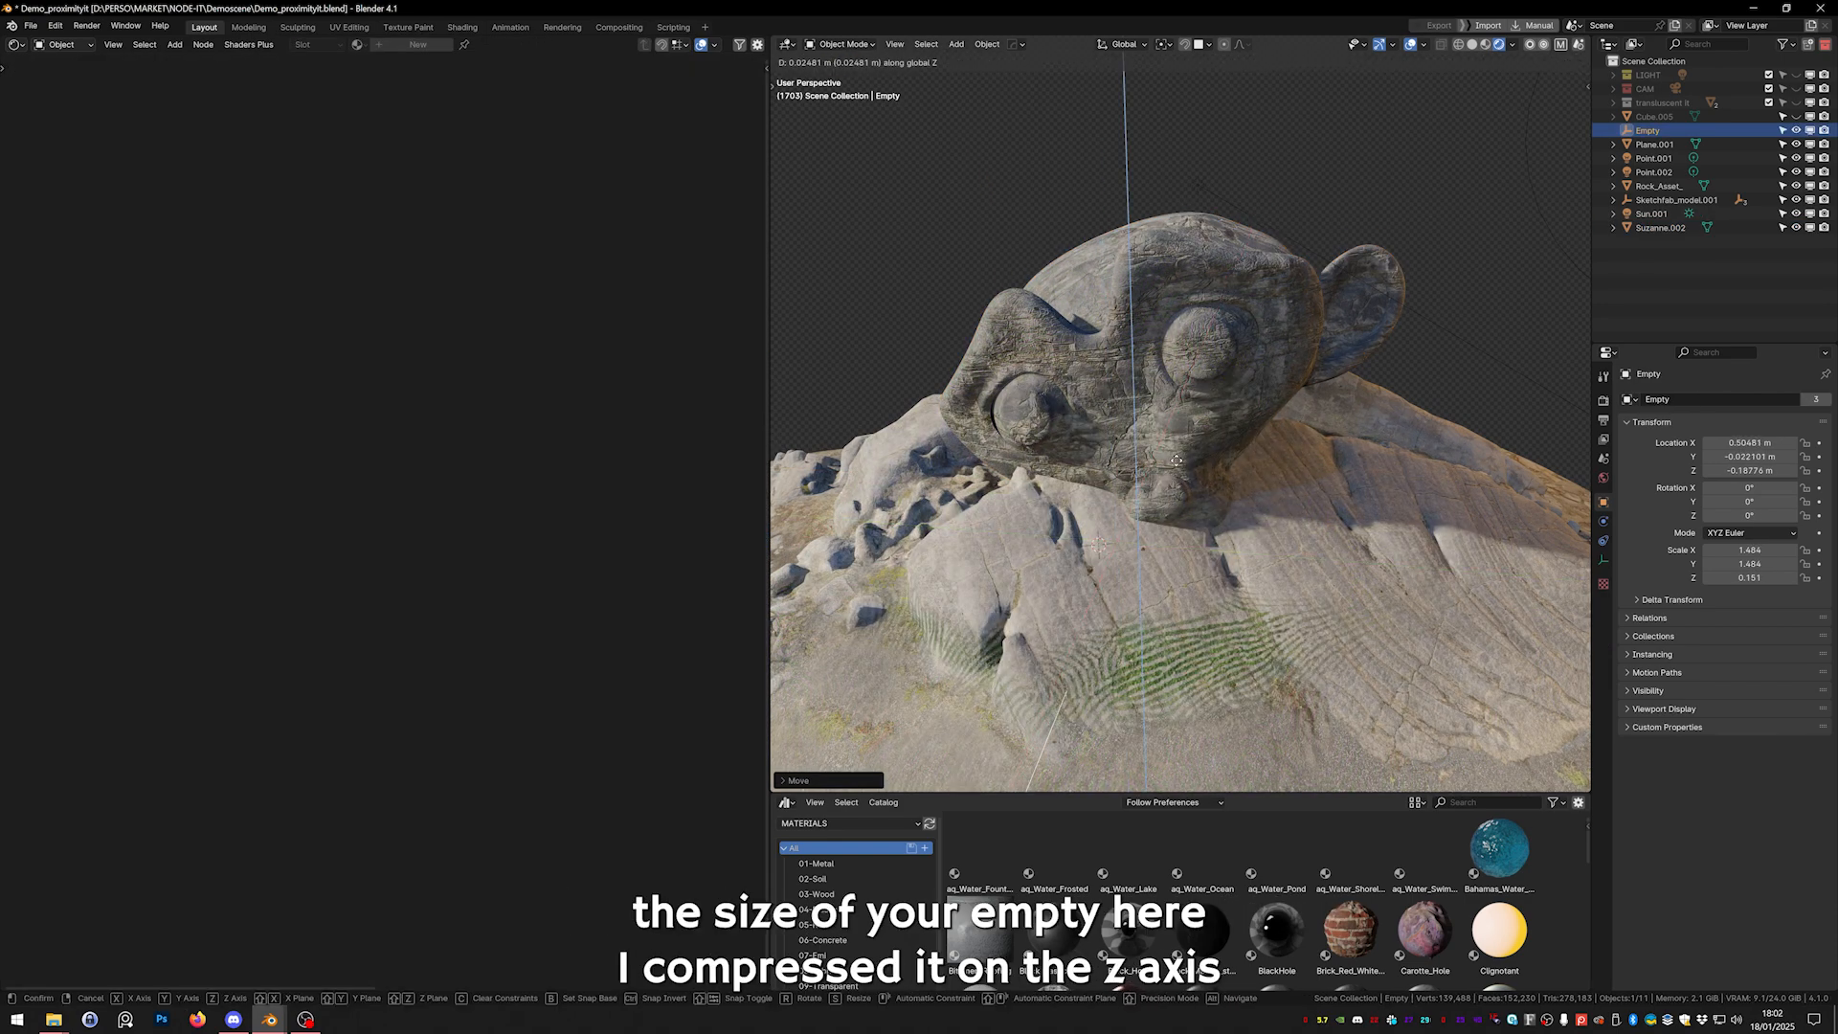
click(1178, 450)
middle_drag(1178, 450, 1285, 514)
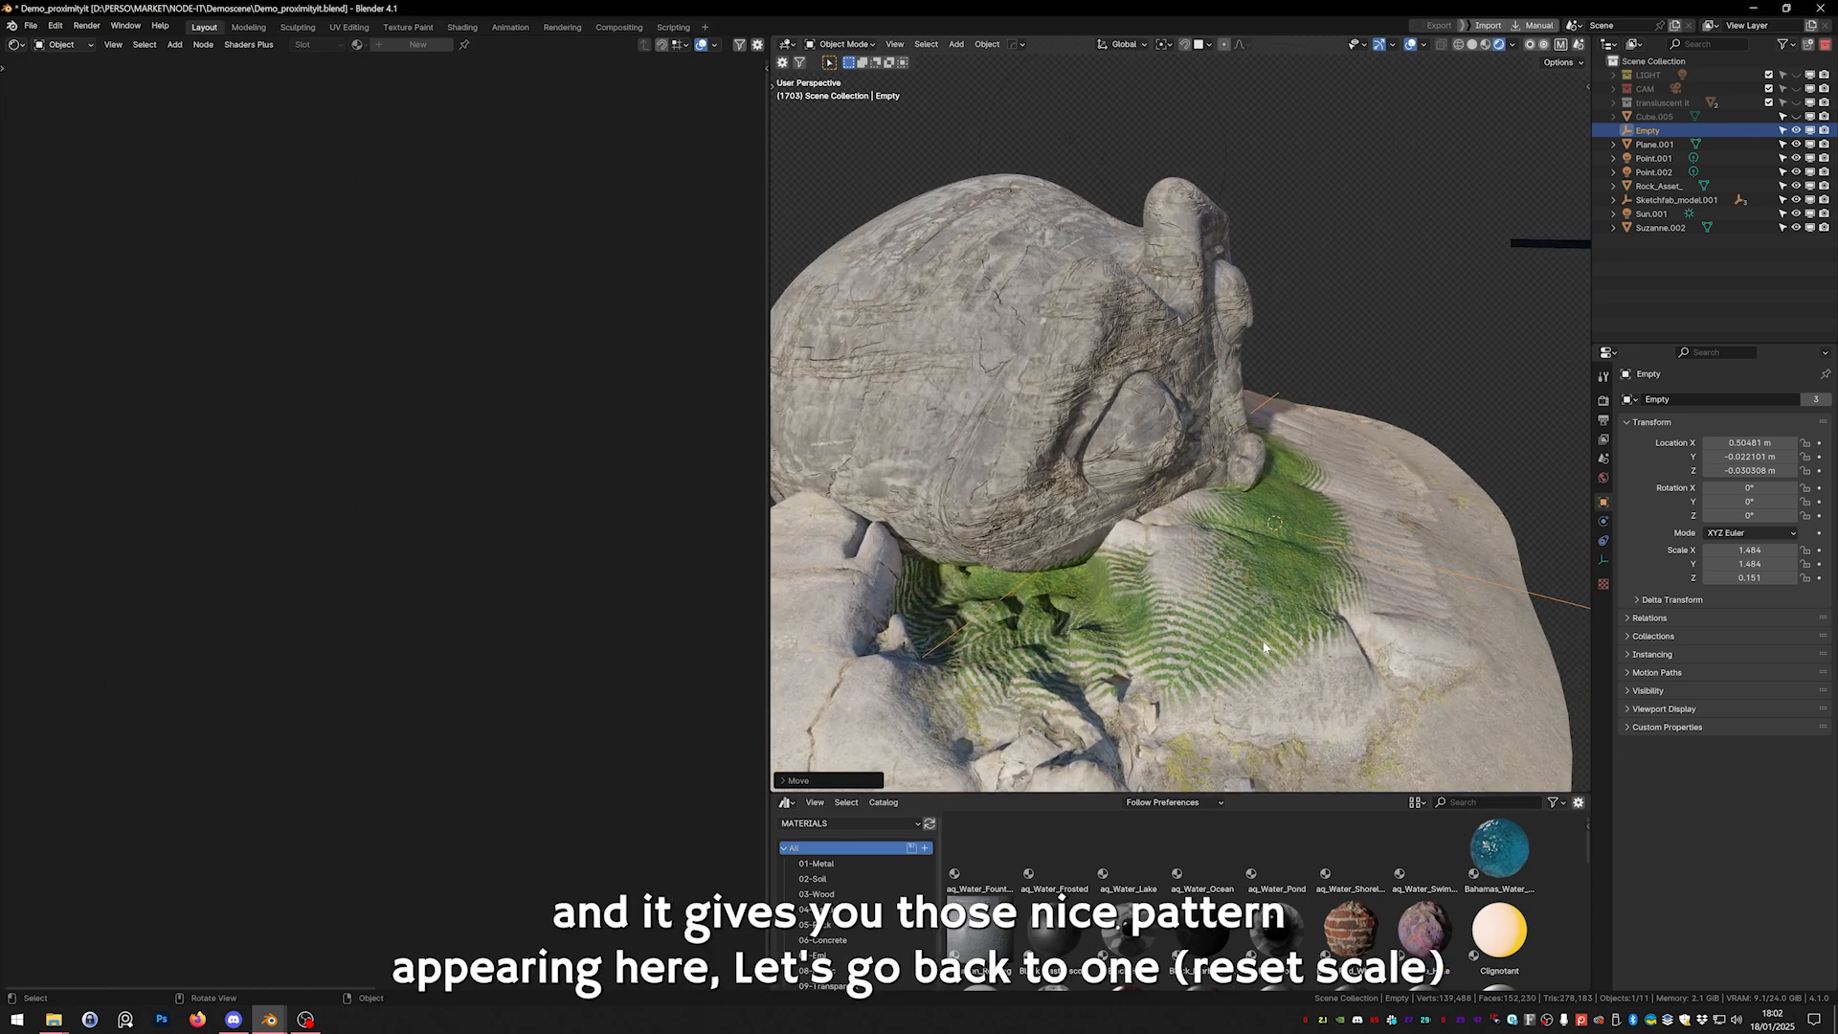
Reset the Empty's scale to 1 and enlarge it uniformly to about 1.54 around the monkey head.
middle_drag(1264, 648, 1163, 694)
key(BackSpace)
scroll(1251, 488, down, 1)
key(s)
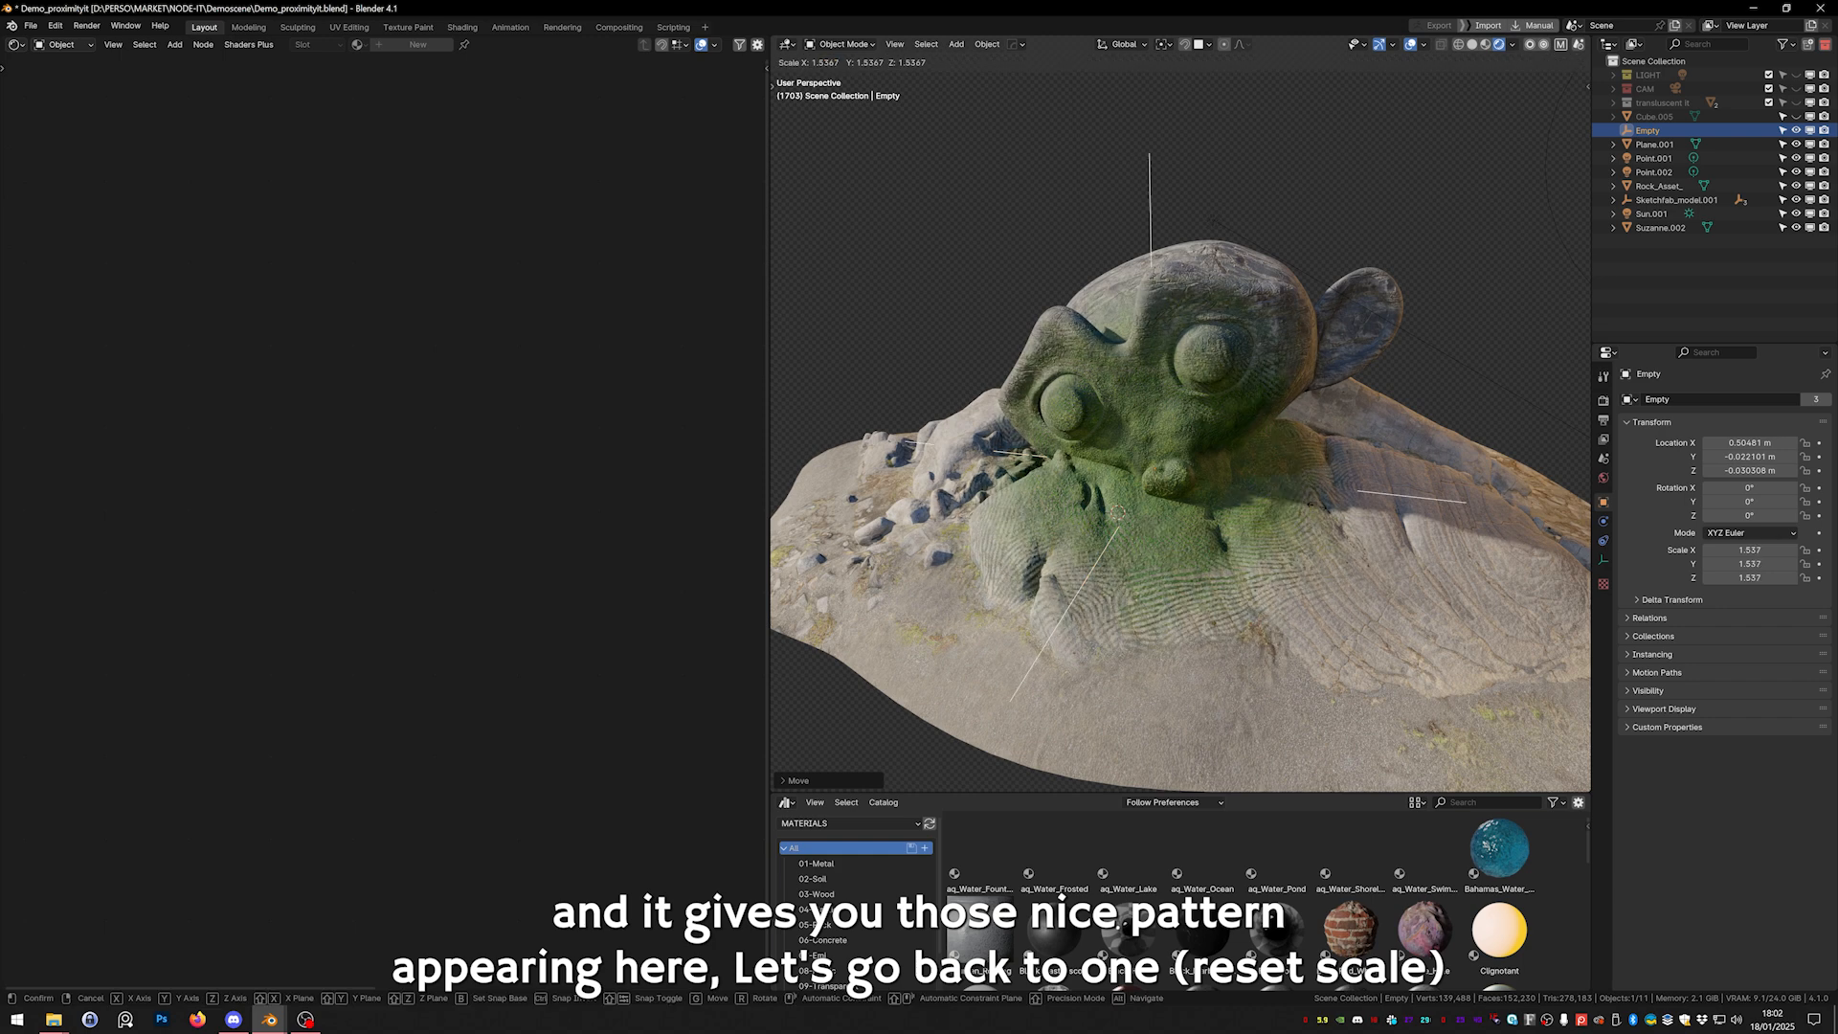
click(1302, 517)
Insert a Color Ramp between Suzanne's ProximityMask-it node and the Group Output, and tighten its stops with white at position 0.822.
click(1170, 444)
key(shift+a)
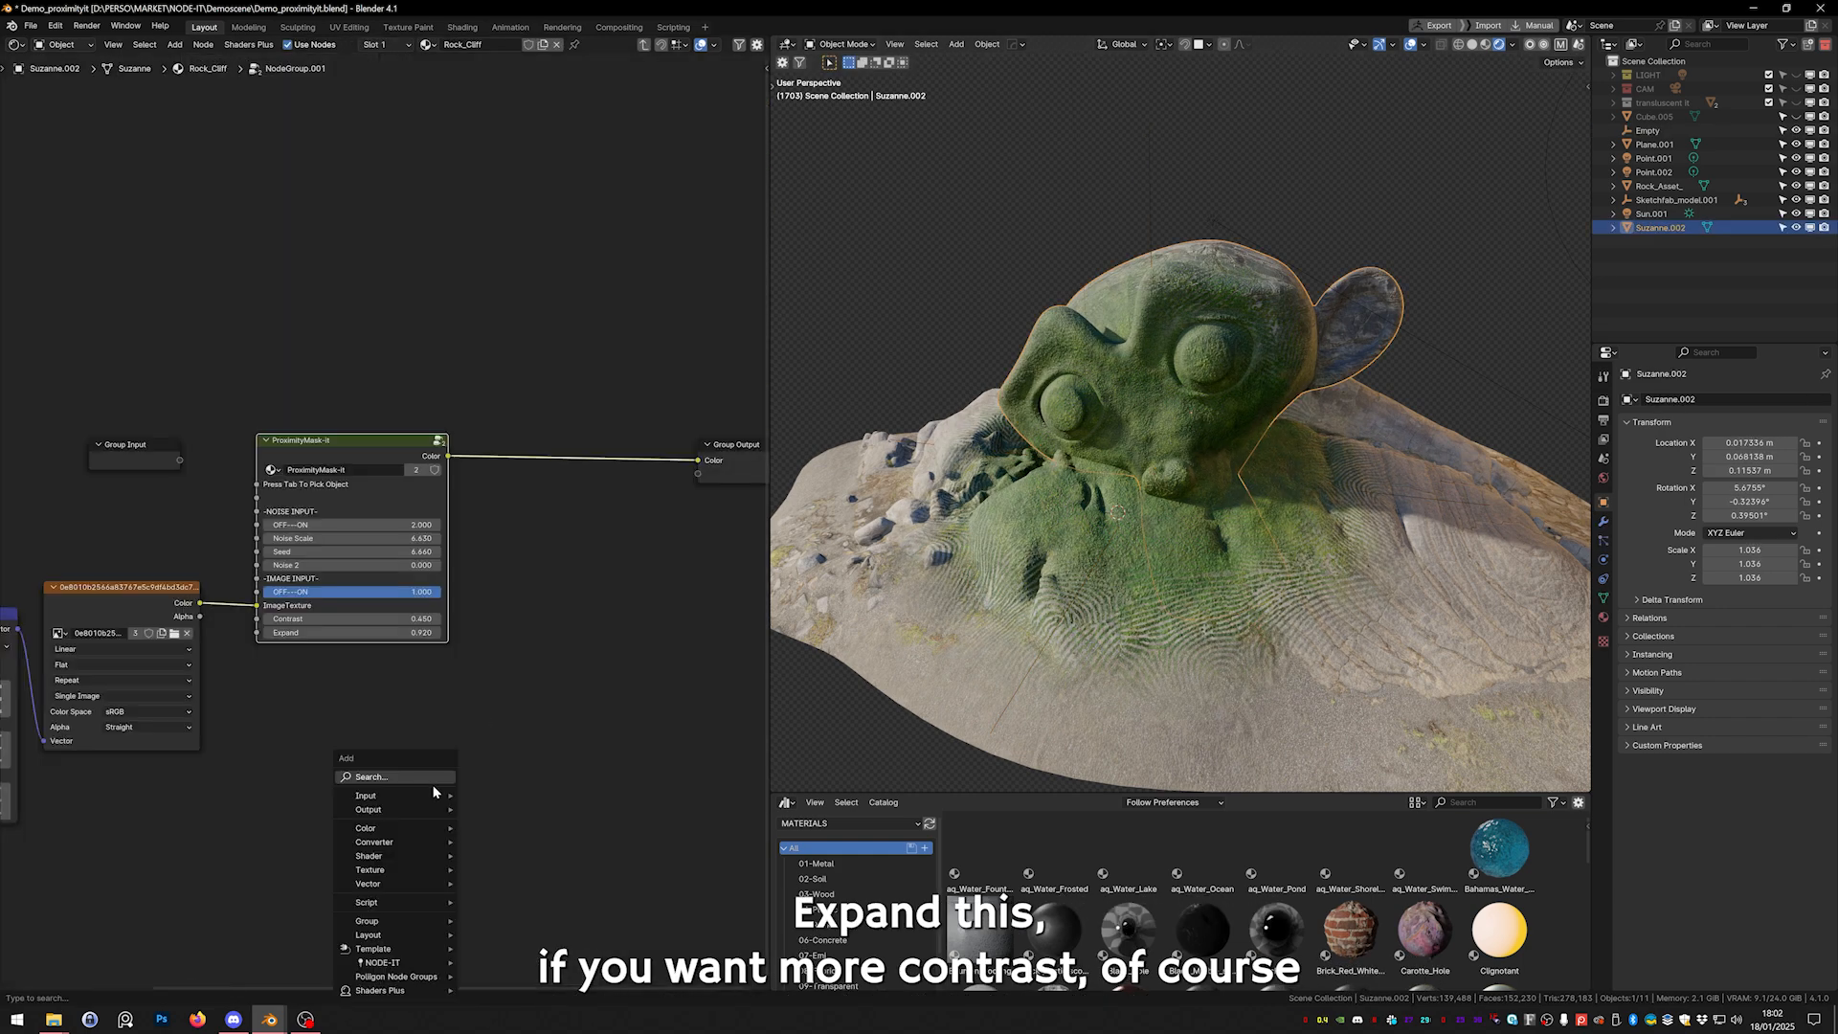
text(ramp)
key(Return)
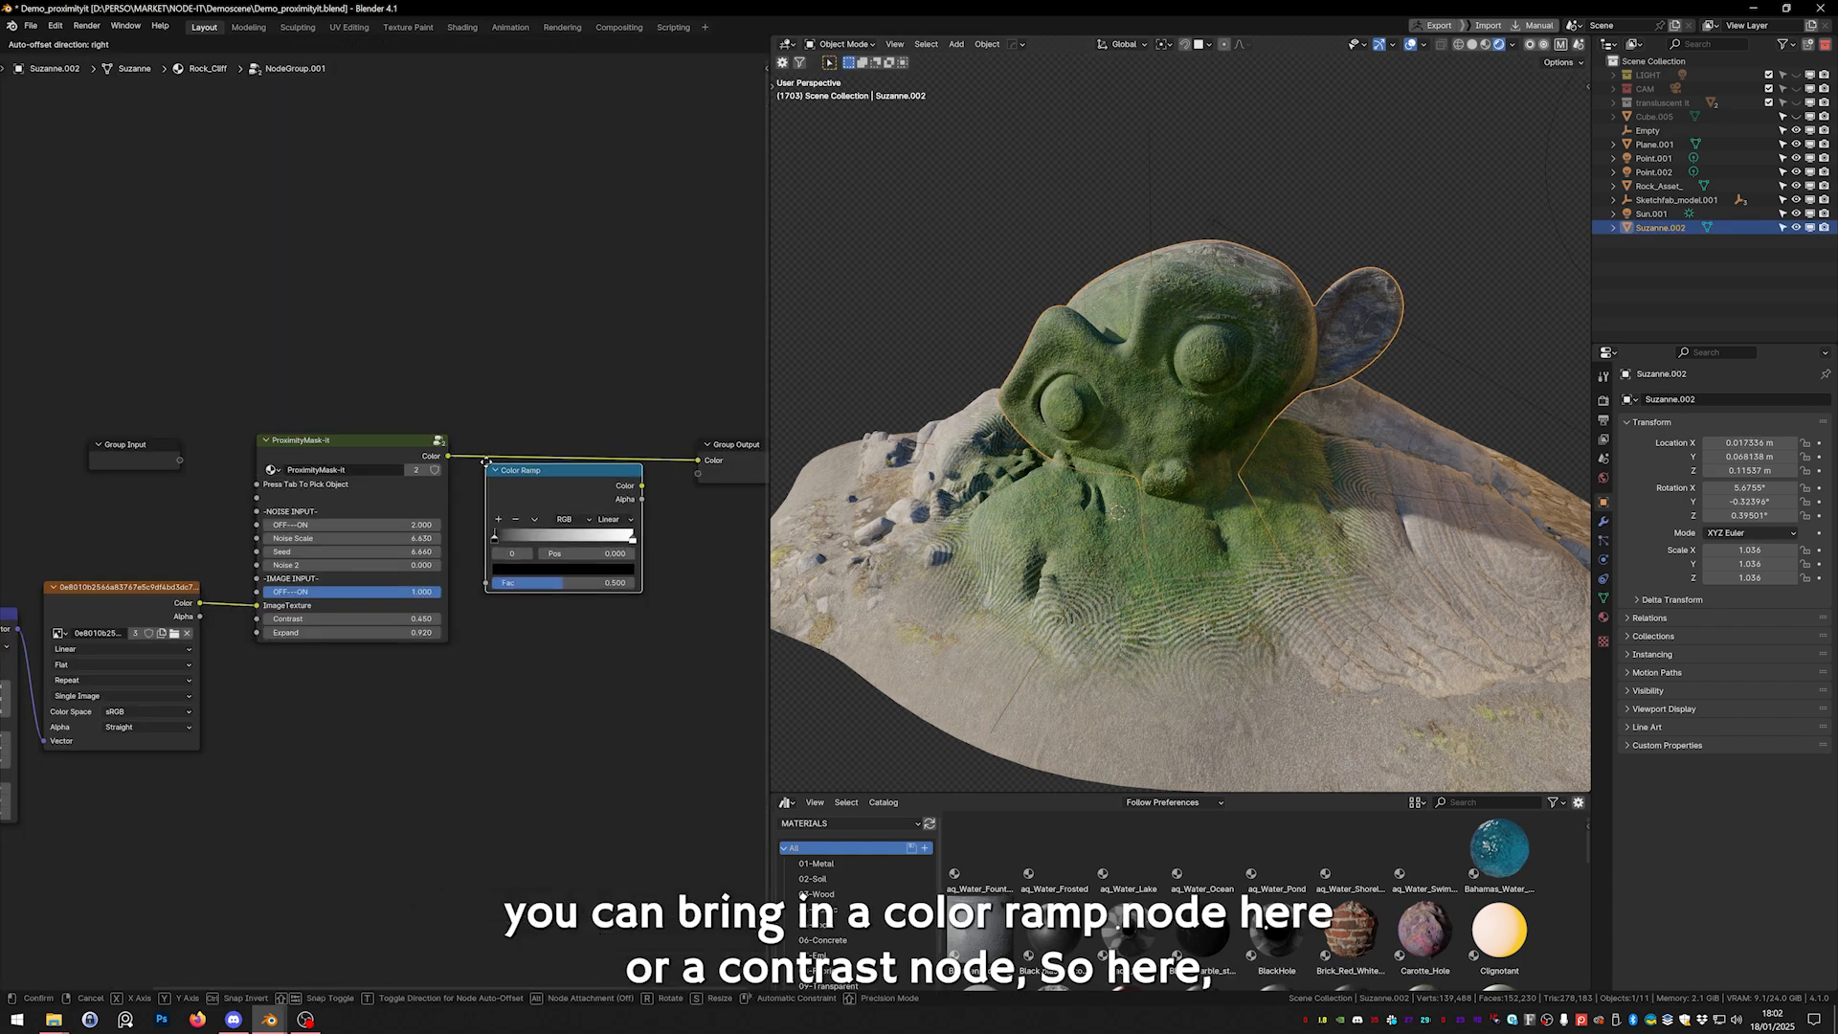
click(544, 472)
scroll(543, 473, up, 6)
mouse_move(411, 593)
mouse_down()
mouse_move(577, 595)
mouse_move(500, 595)
mouse_move(521, 599)
mouse_up()
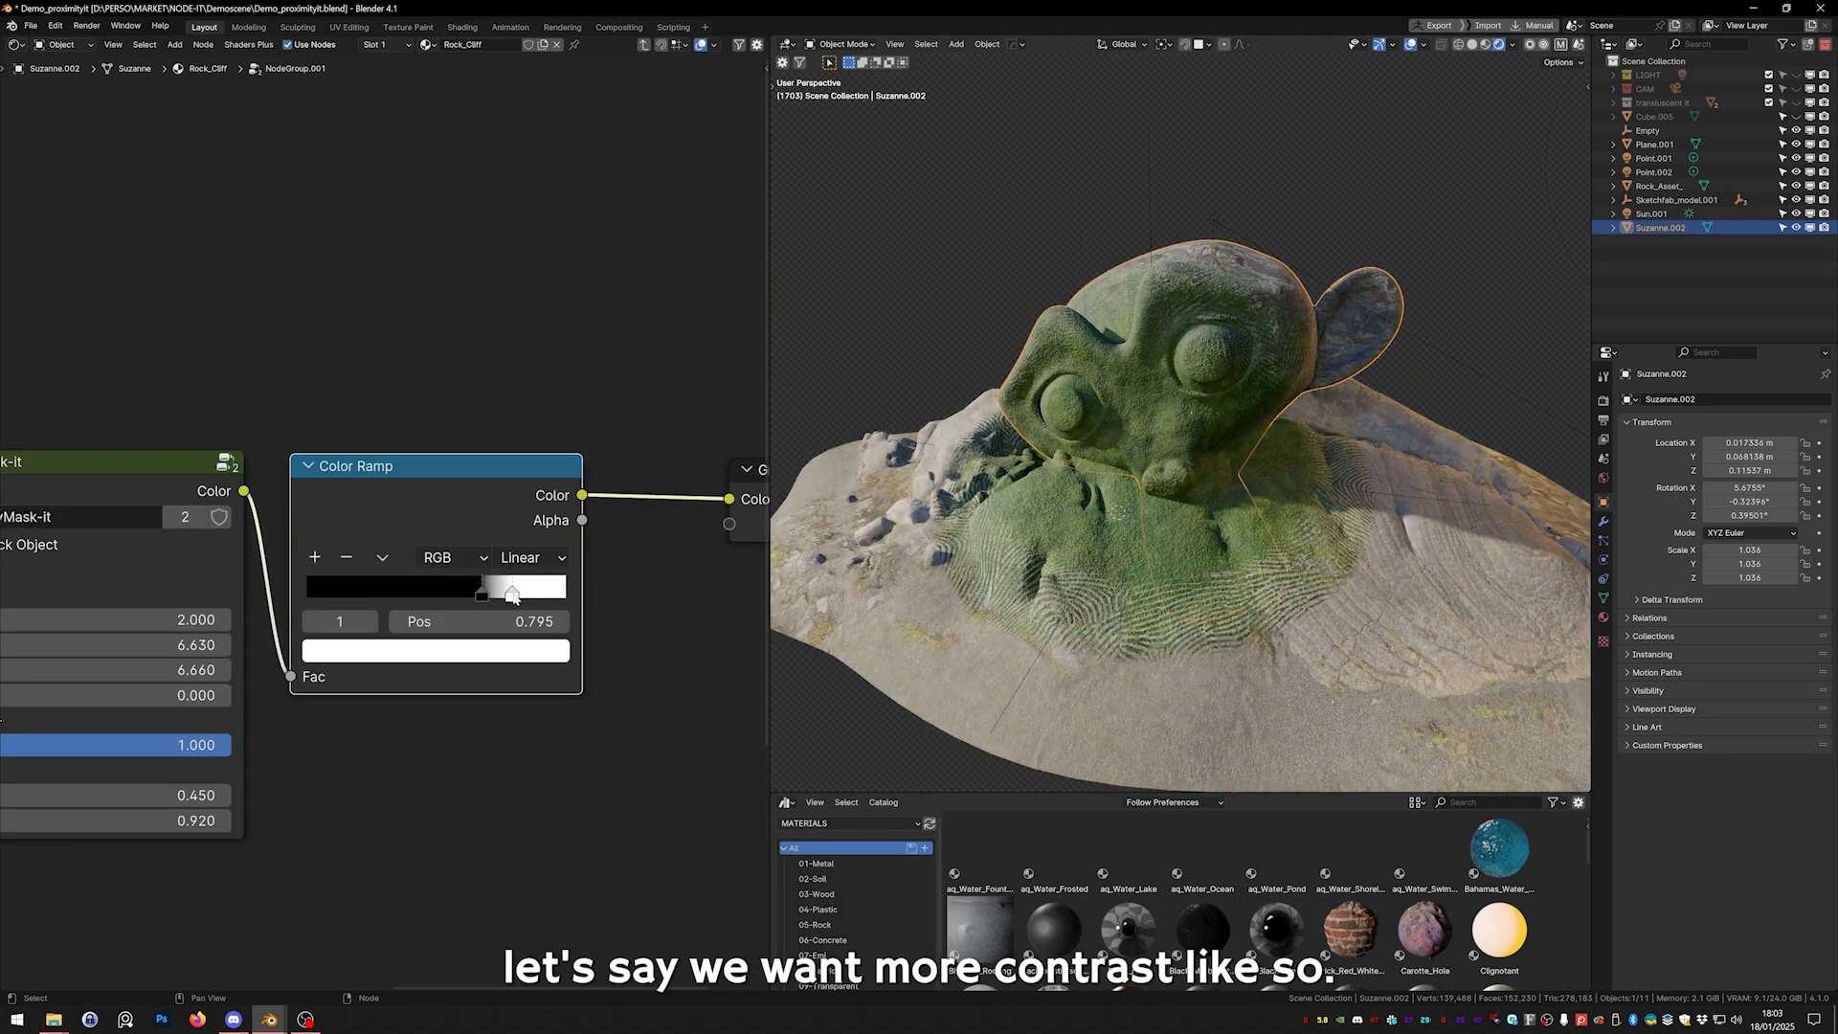
Flatten the Empty along Z, enlarge it to a scale of about 7.9 in X and Y and 0.43 in Z, and rotate it.
scroll(1094, 603, up, 2)
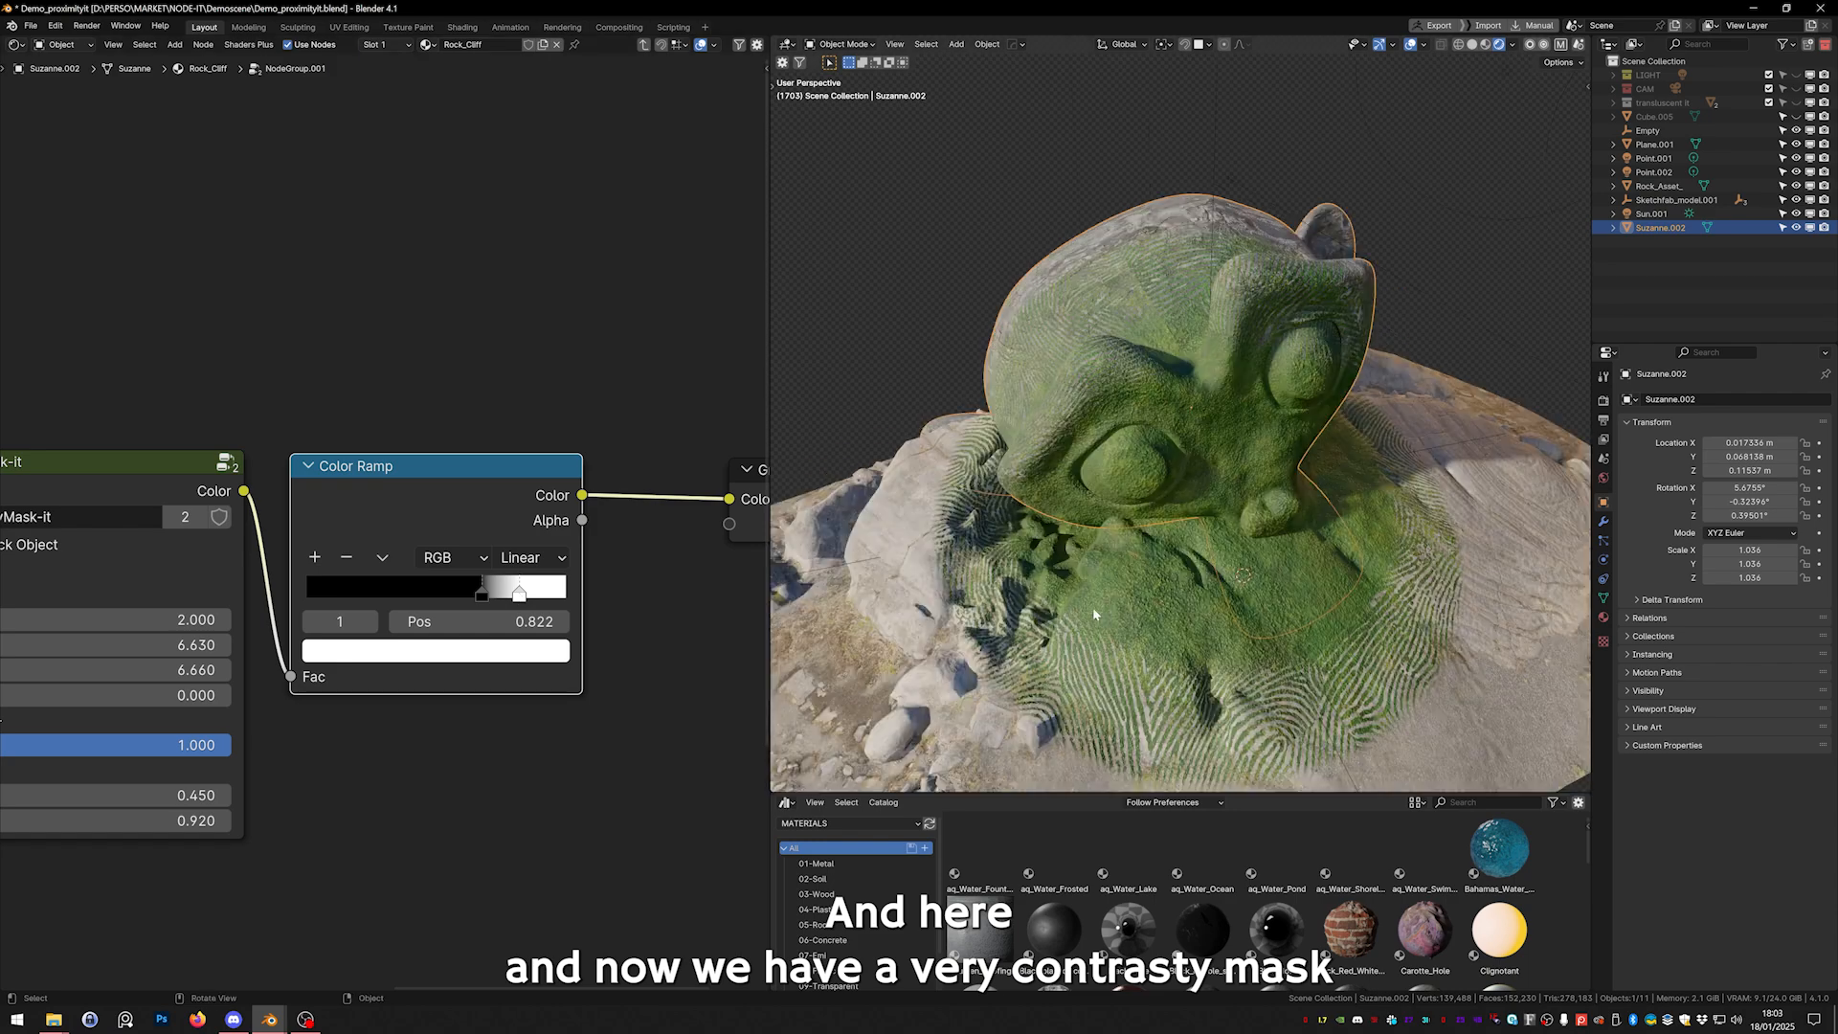
middle_drag(1093, 607, 1269, 622)
click(1044, 149)
key(s)
key(z)
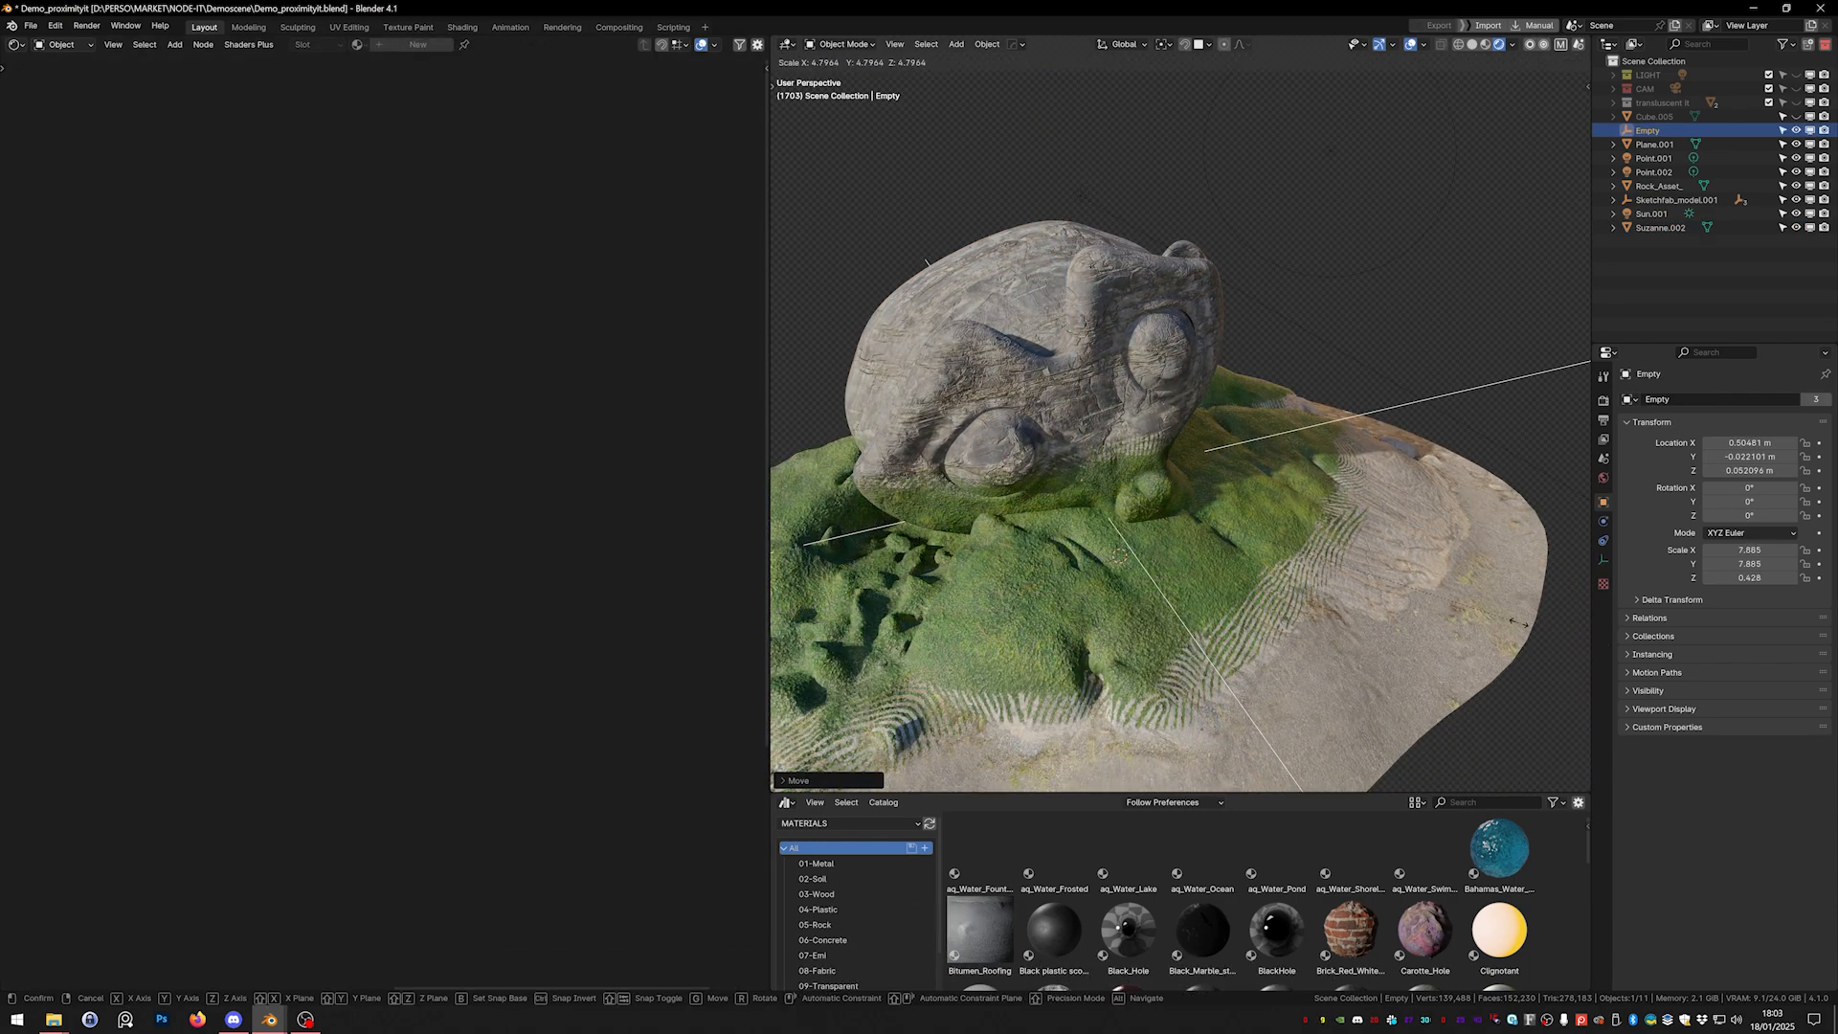
key(r)
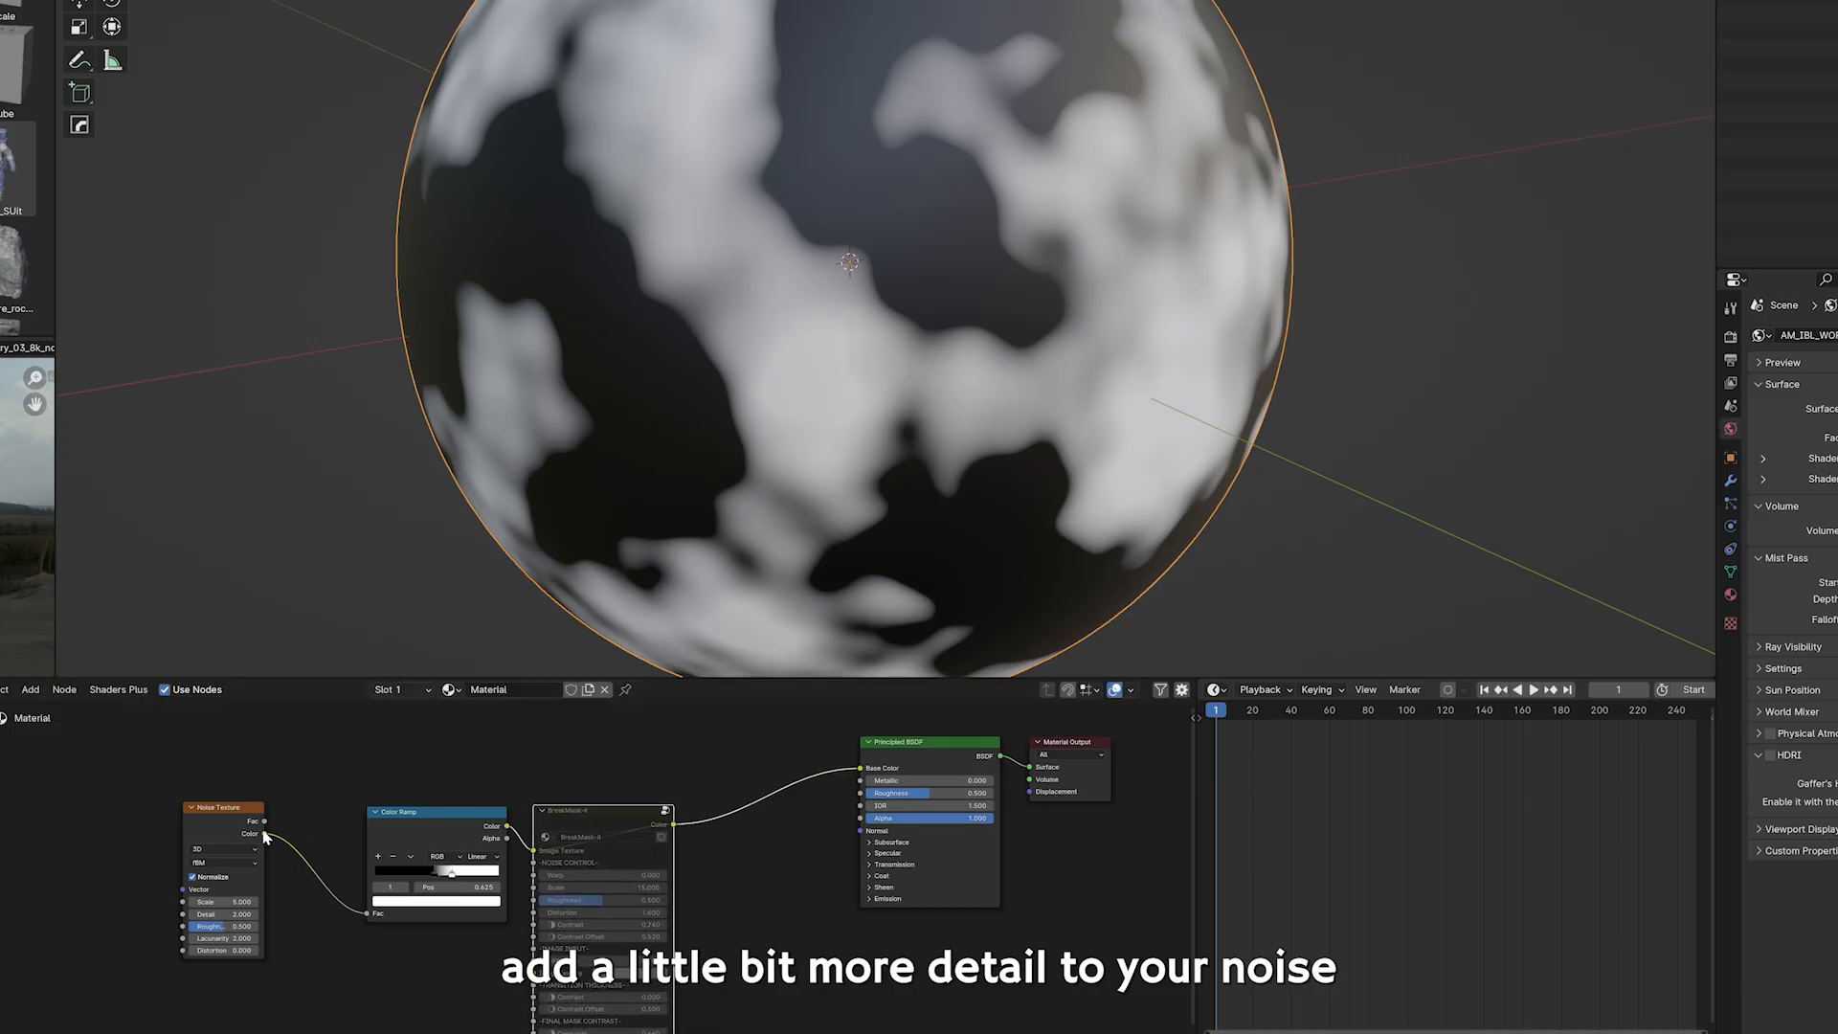
Rearrange the Noise Texture, Color Ramp, BreakMask-it and Principled BSDF nodes of the sphere's material into a tidy row.
drag(220, 830, 299, 831)
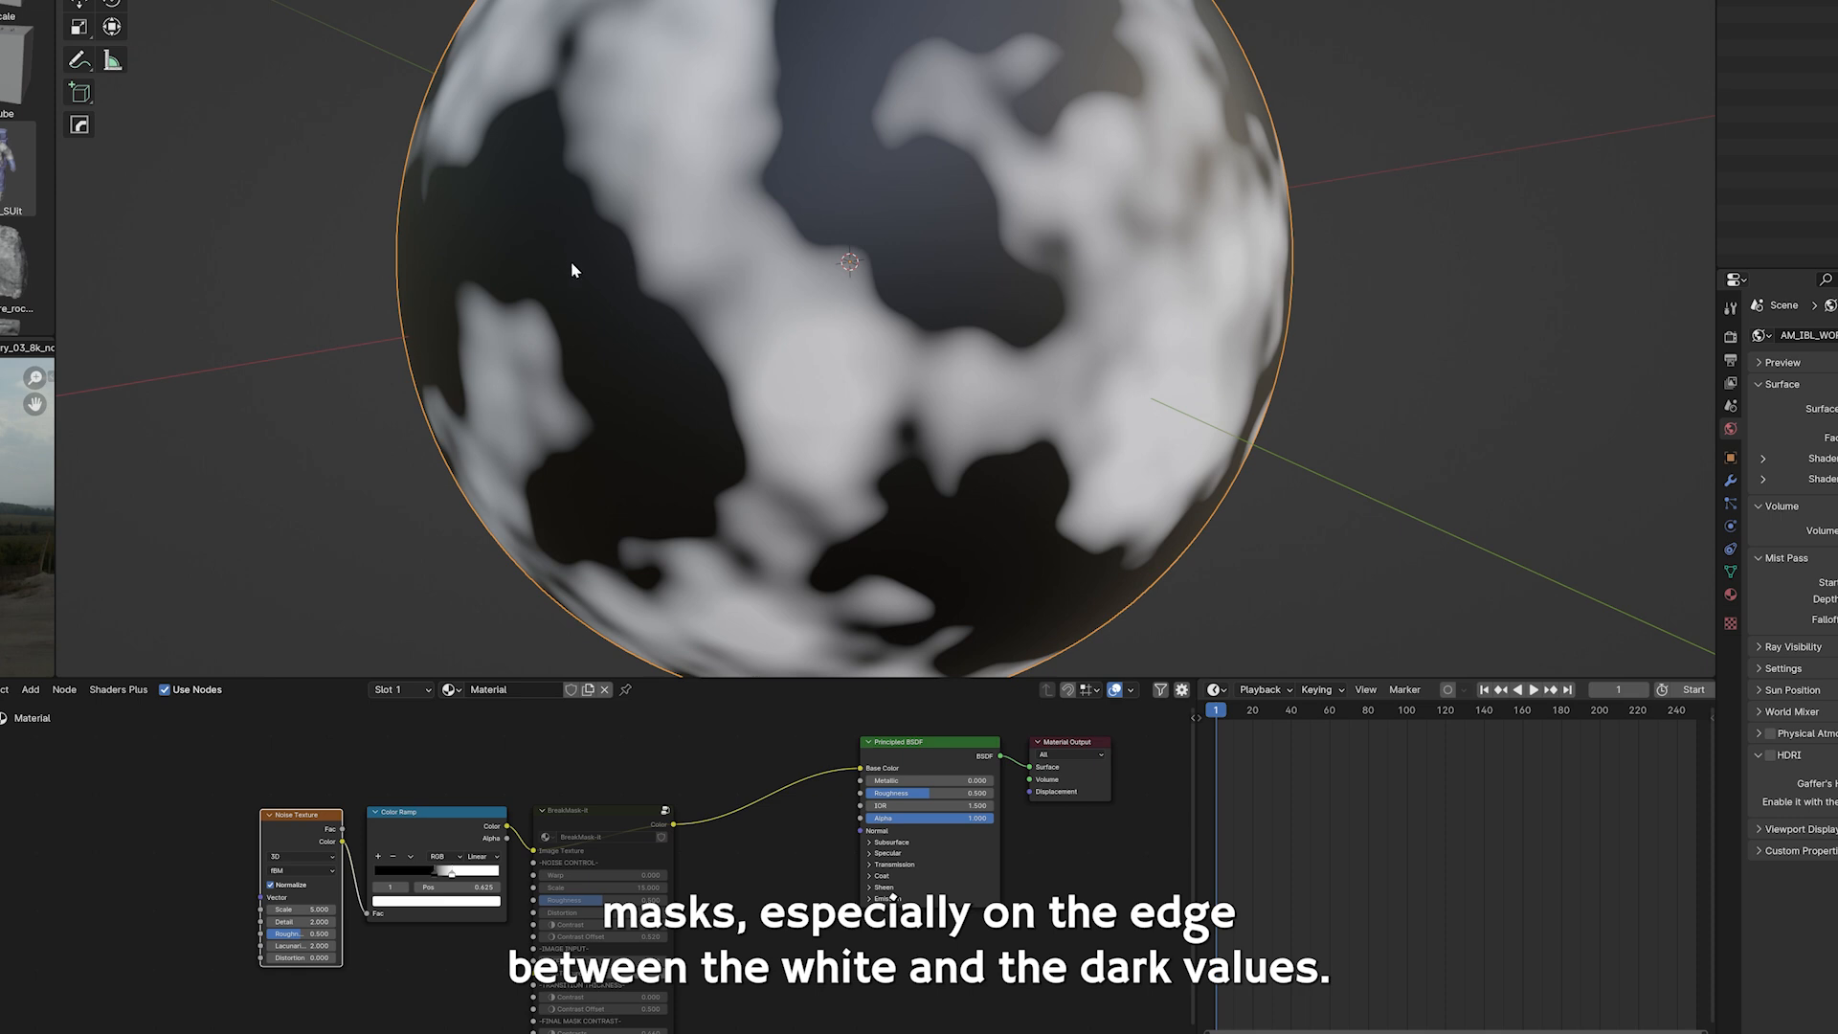
scroll(651, 833, up, 3)
drag(646, 803, 711, 790)
middle_drag(711, 790, 657, 817)
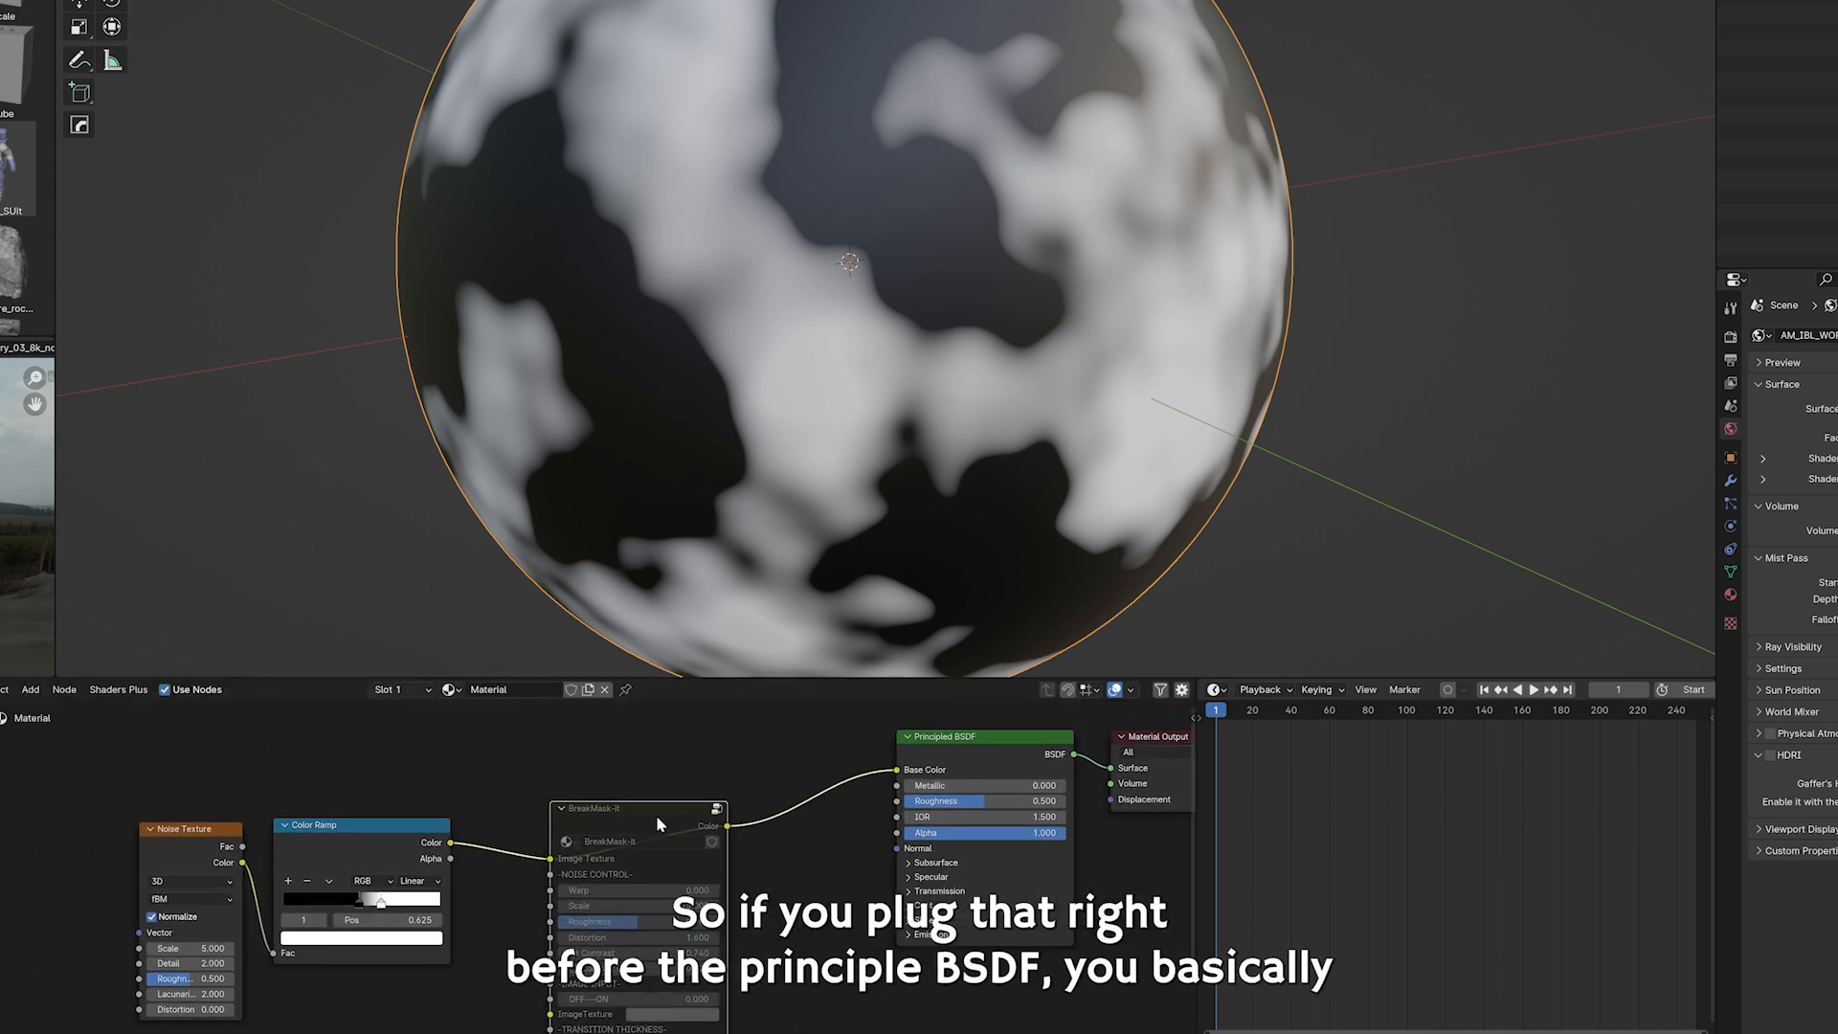
drag(1005, 743, 956, 768)
drag(615, 828, 570, 838)
click(312, 840)
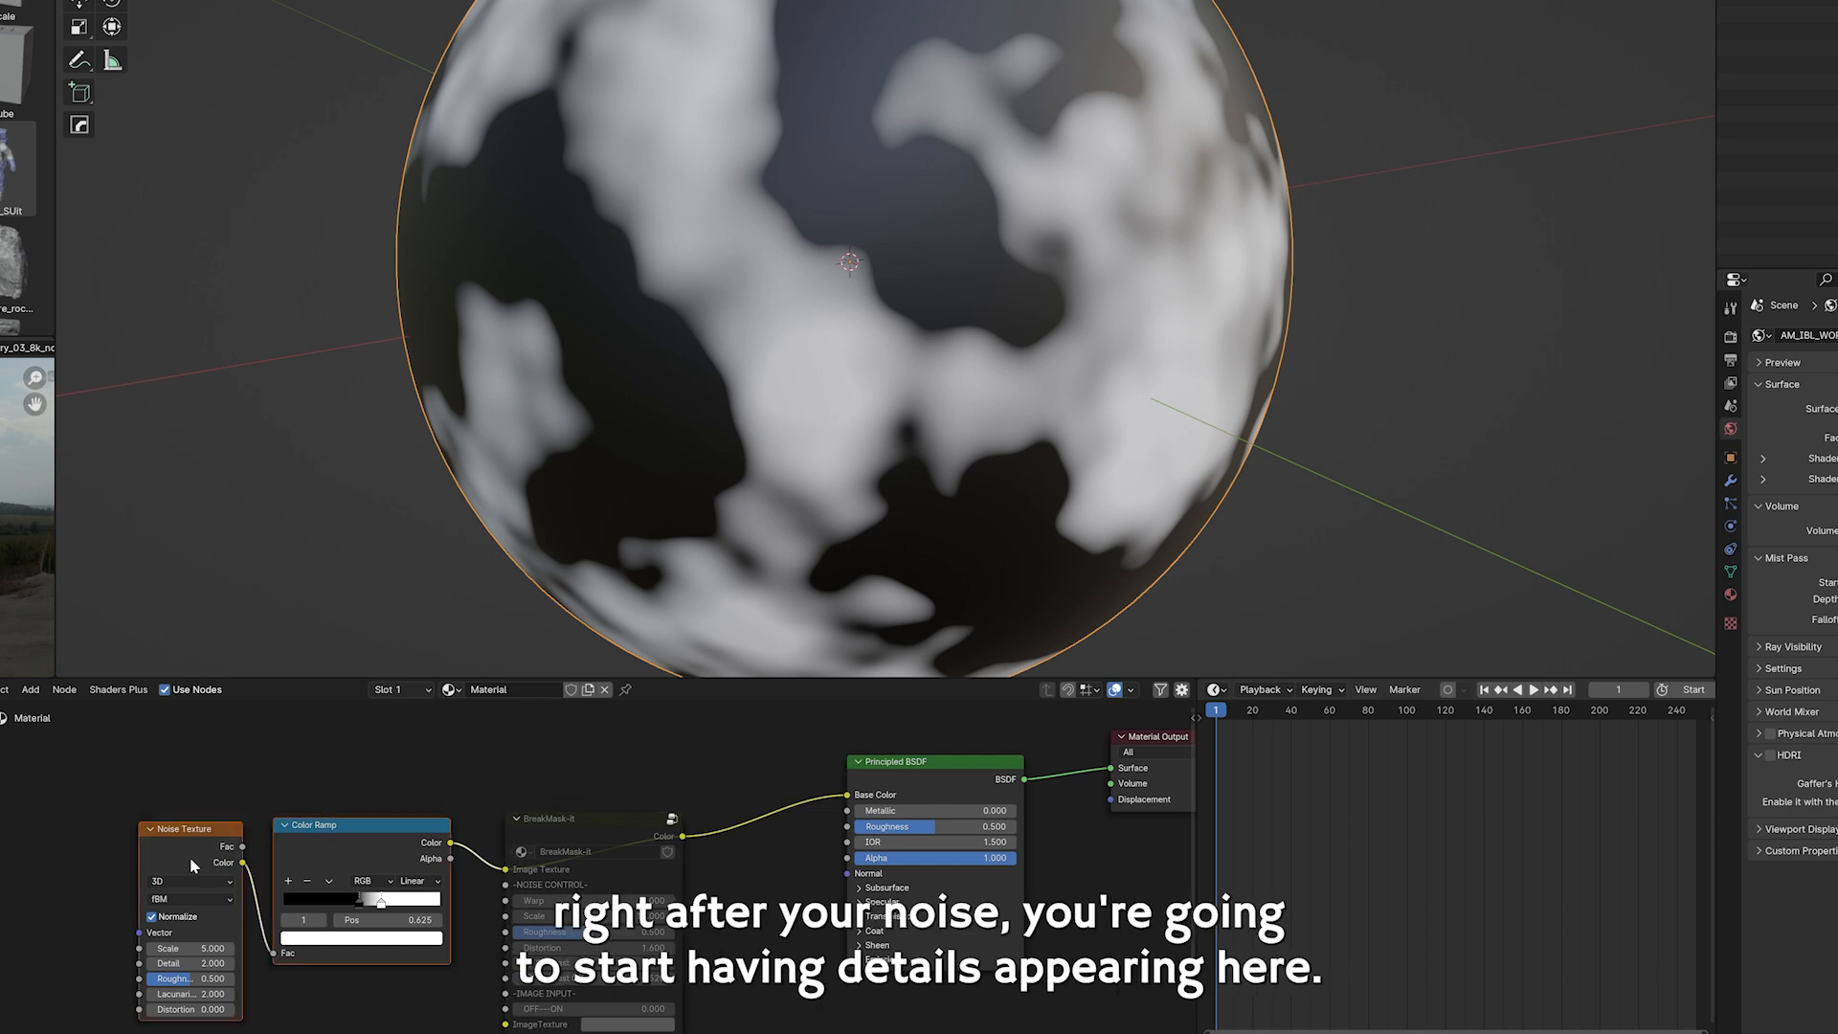
shift+drag(189, 857, 200, 858)
Unmute the BreakMask-it node on the sphere's material and try out its Warp value.
click(589, 820)
key(m)
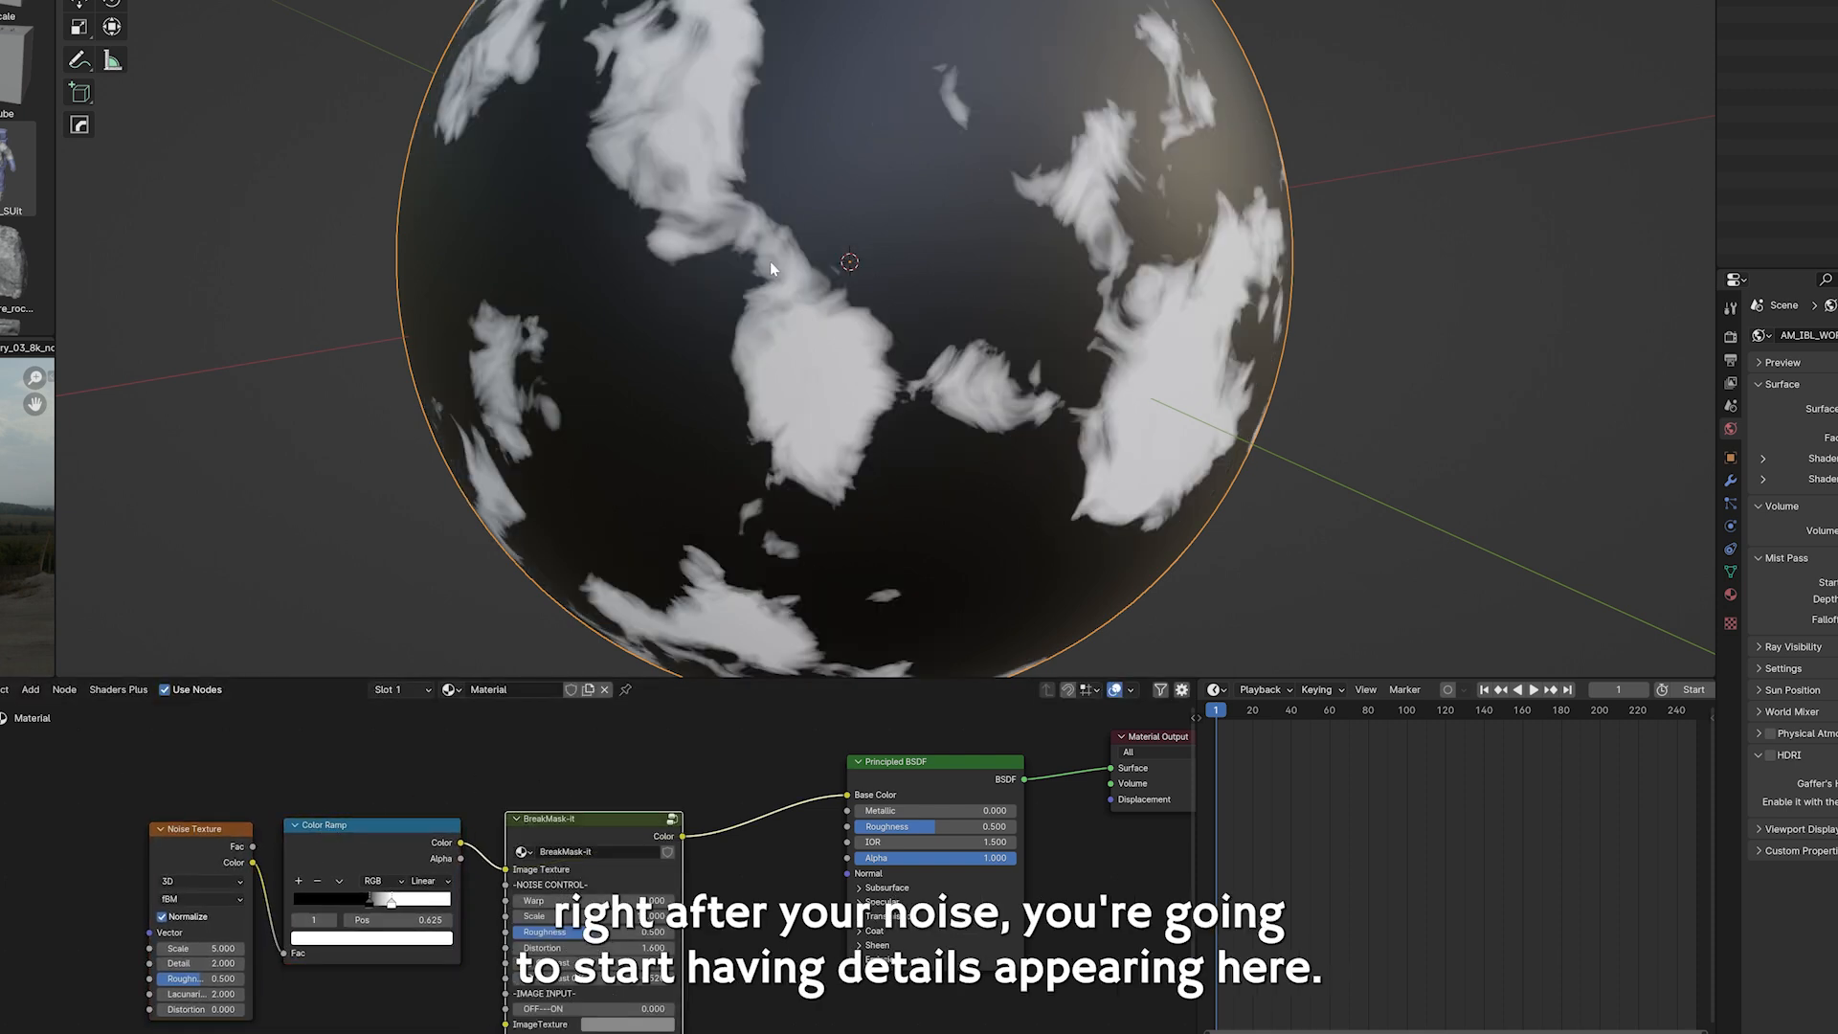
scroll(644, 886, up, 2)
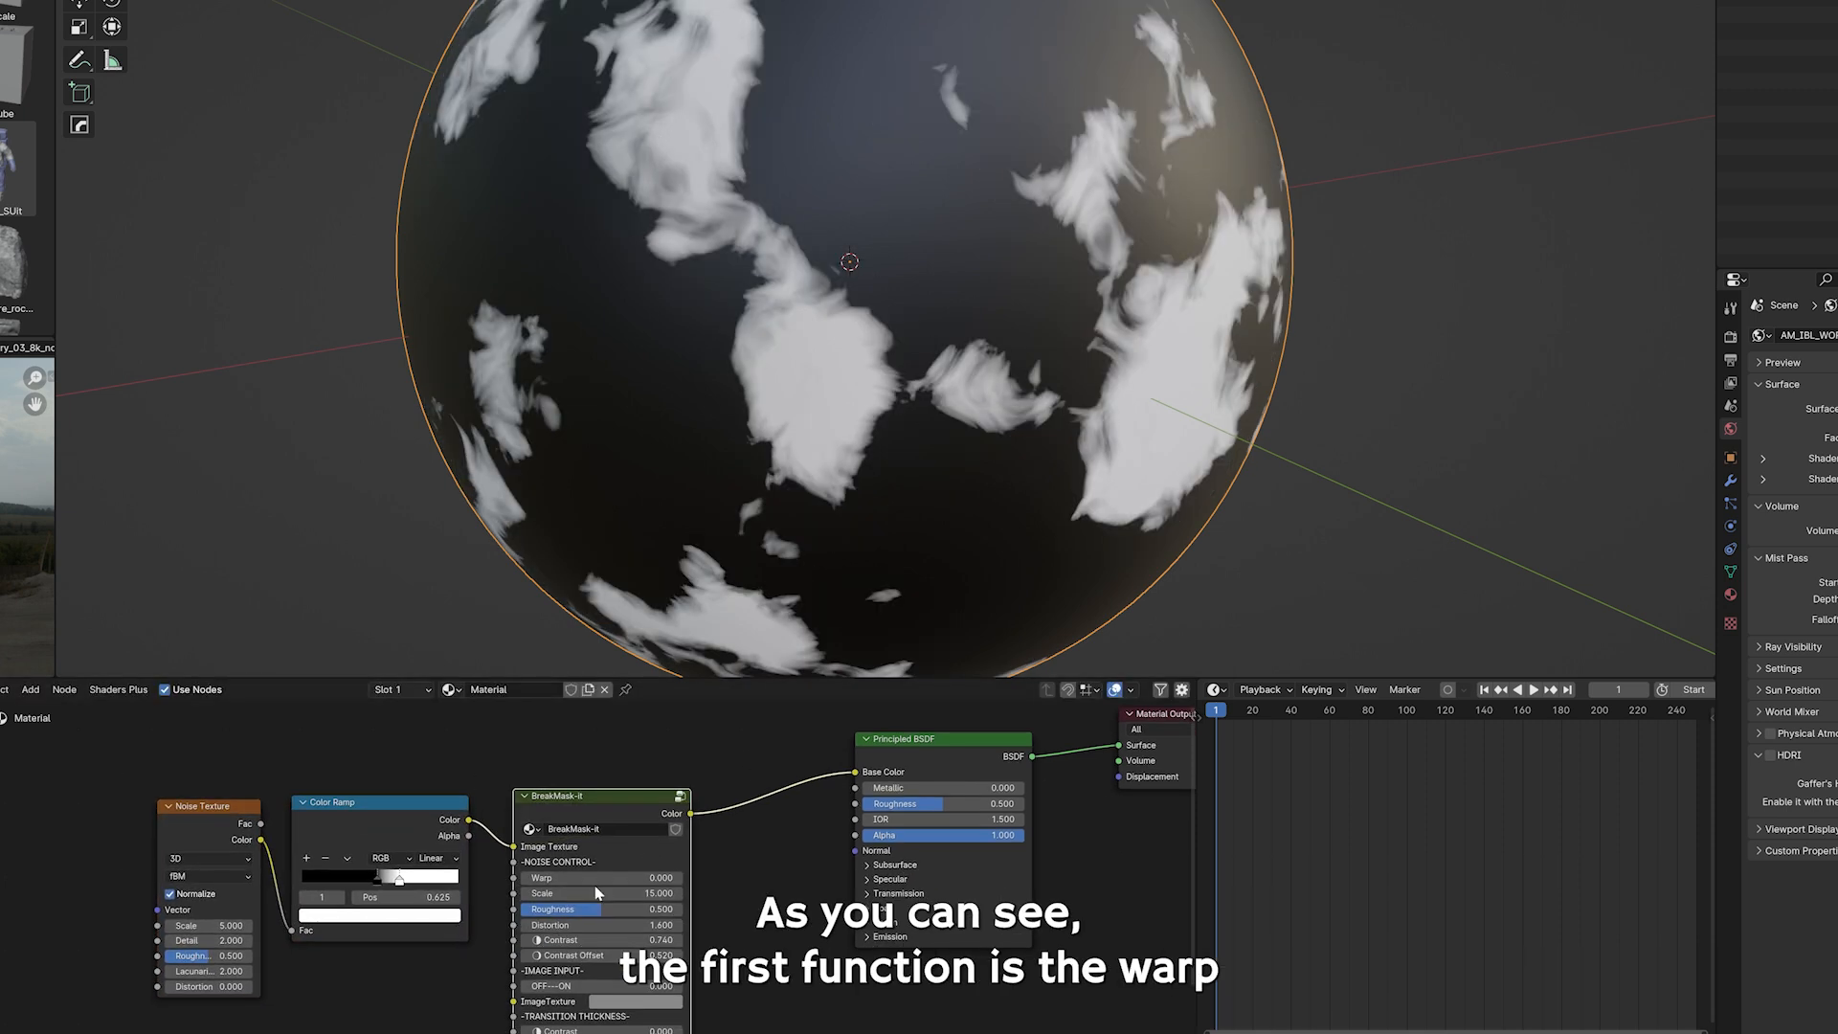
drag(566, 886, 604, 882)
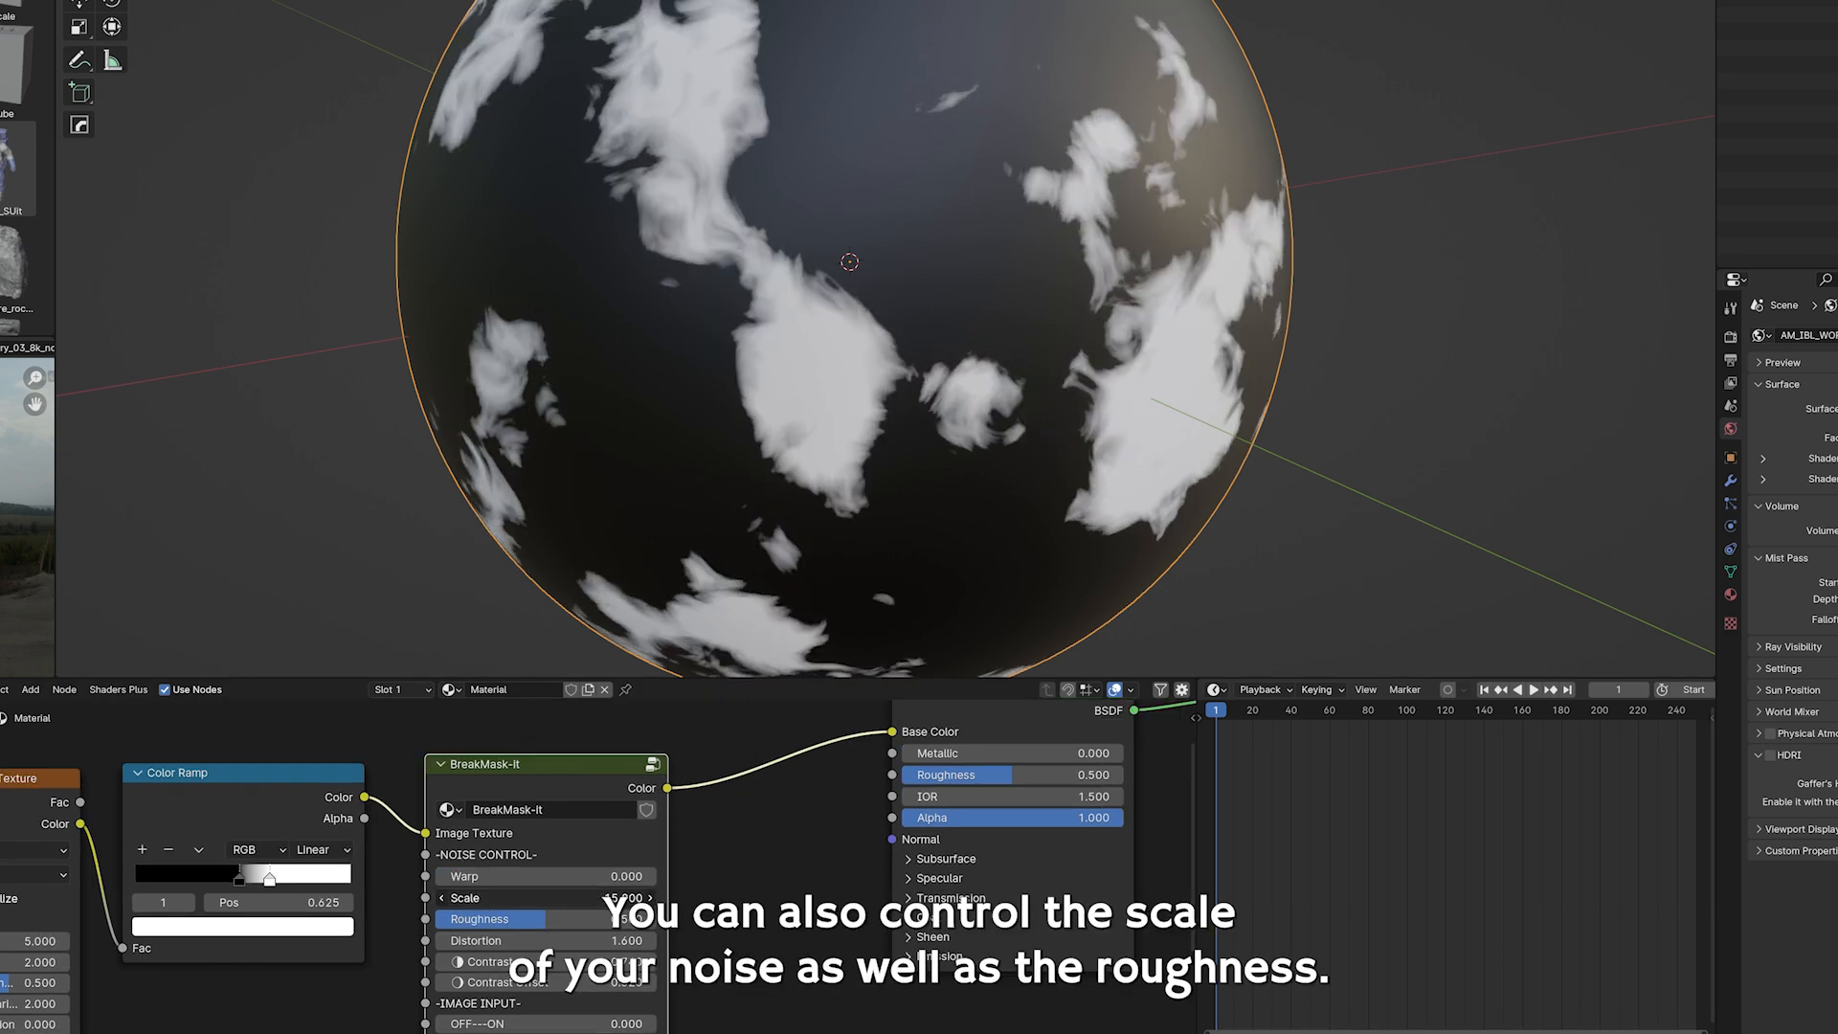
Set BreakMask-it's noise Scale to 17.500, Roughness to 0.573 and noise Contrast to 0.730.
drag(546, 898, 565, 898)
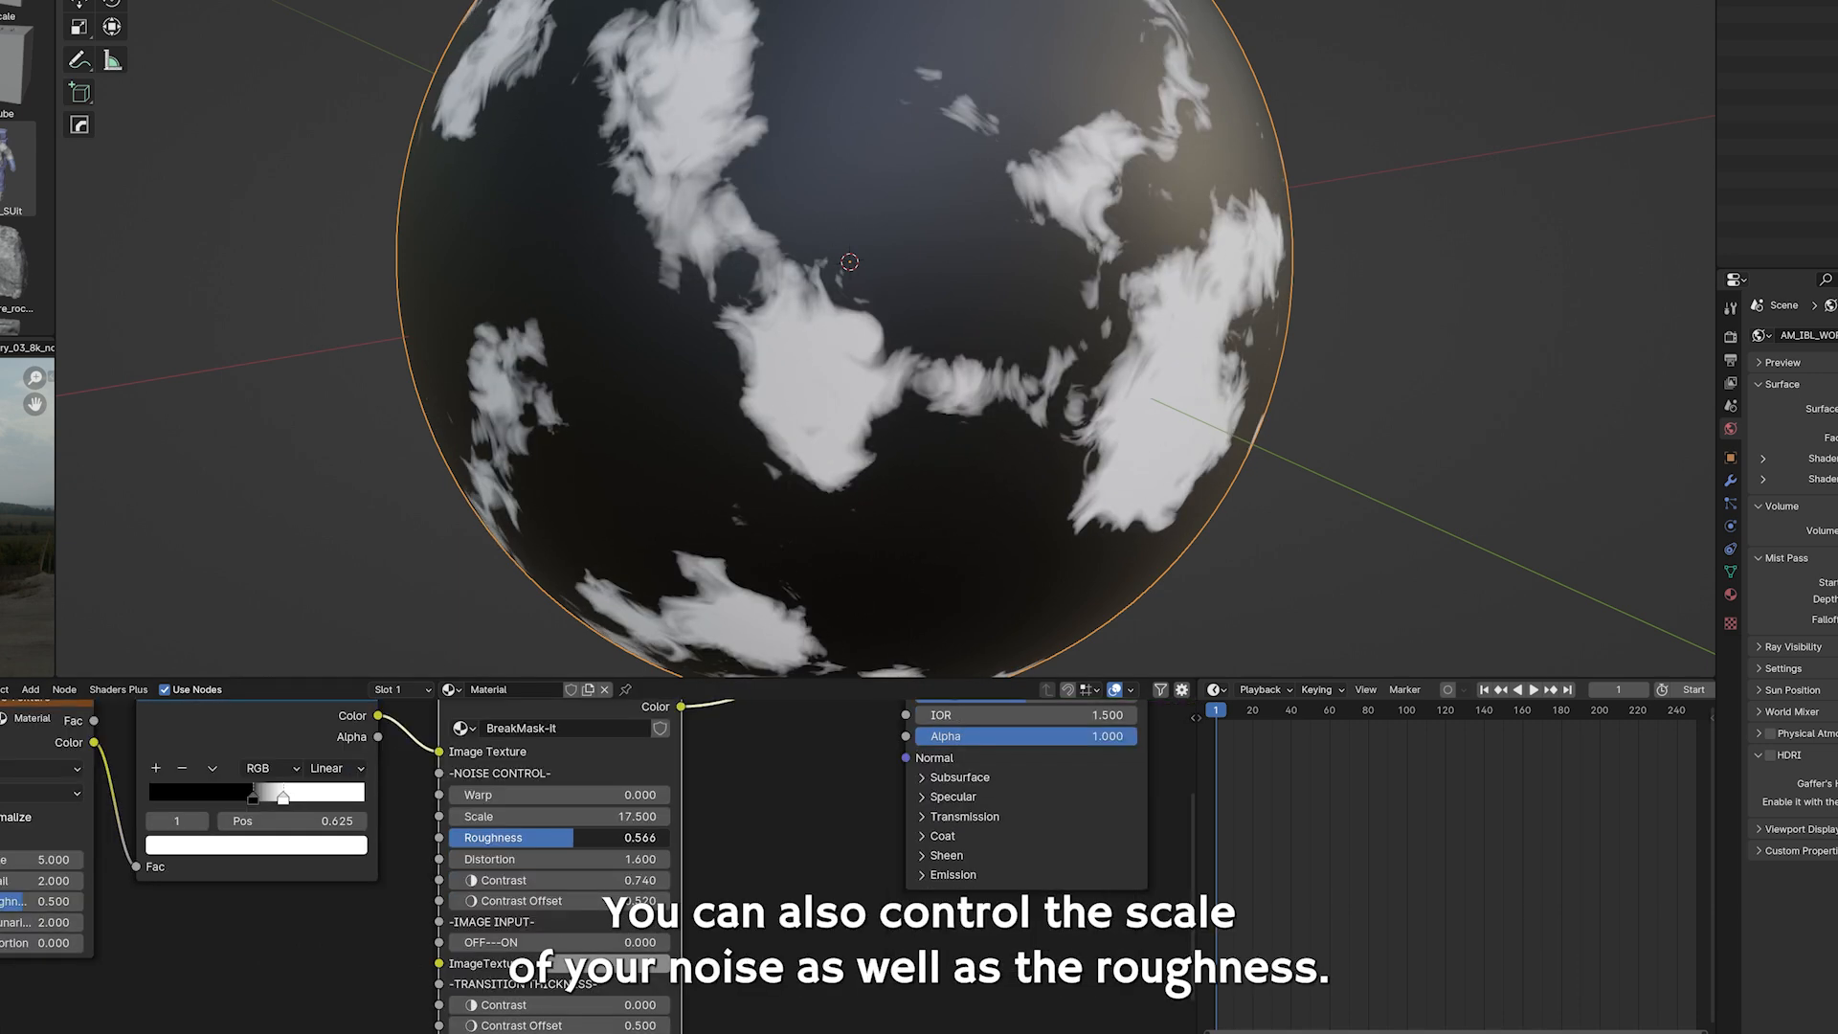
drag(546, 837, 566, 838)
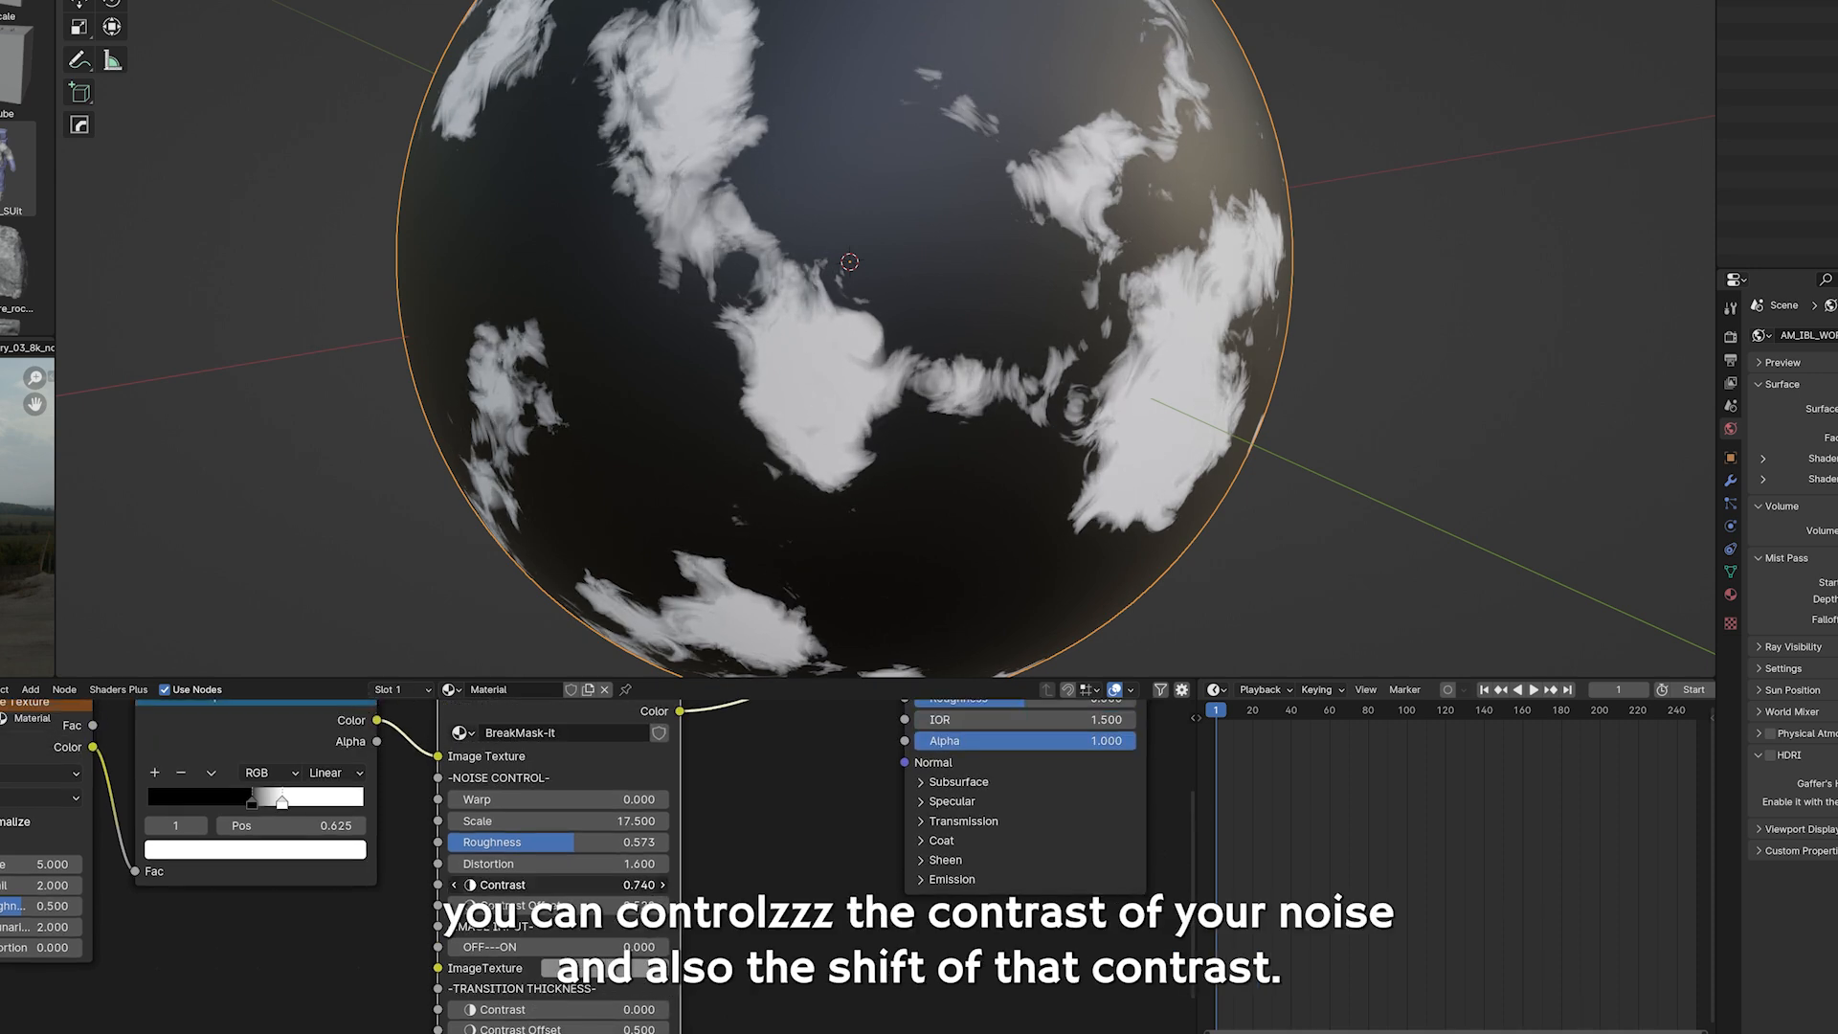
drag(498, 884, 496, 905)
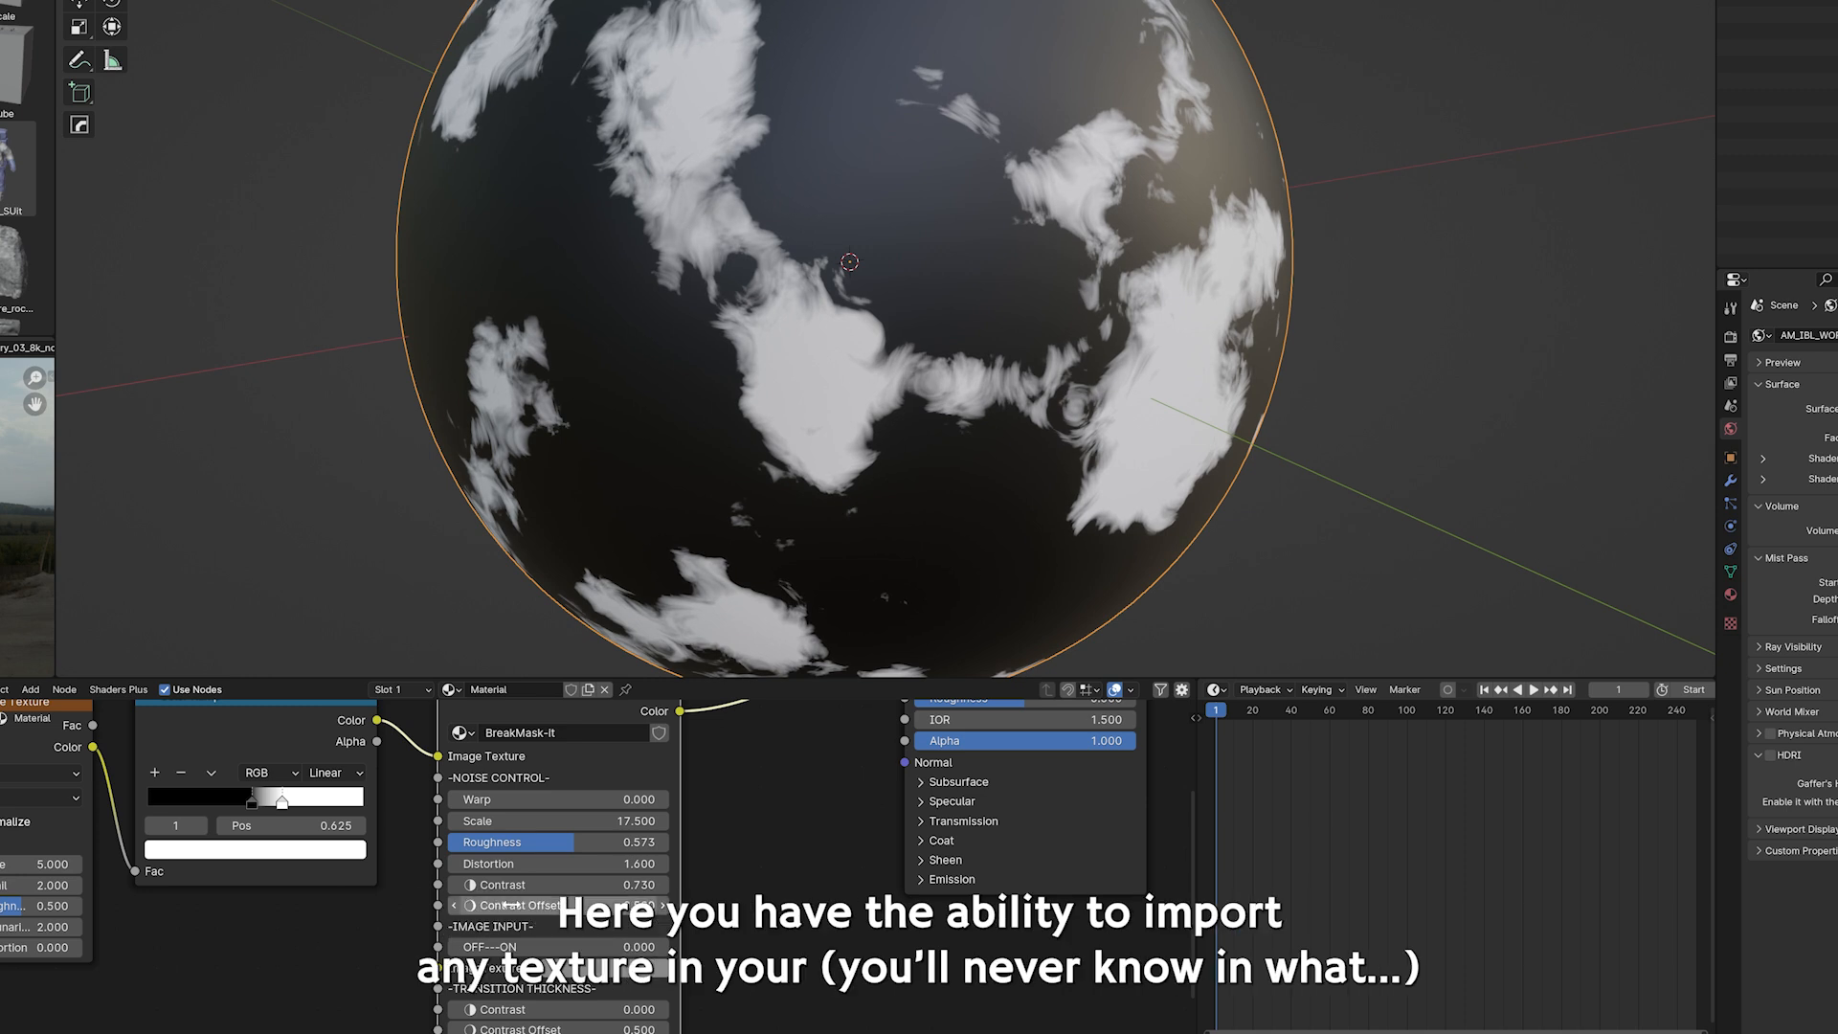
Connect the pattern image's Color to BreakMask-it's ImageTexture input and set the image OFF---ON value to 1.000.
middle_drag(466, 934, 471, 860)
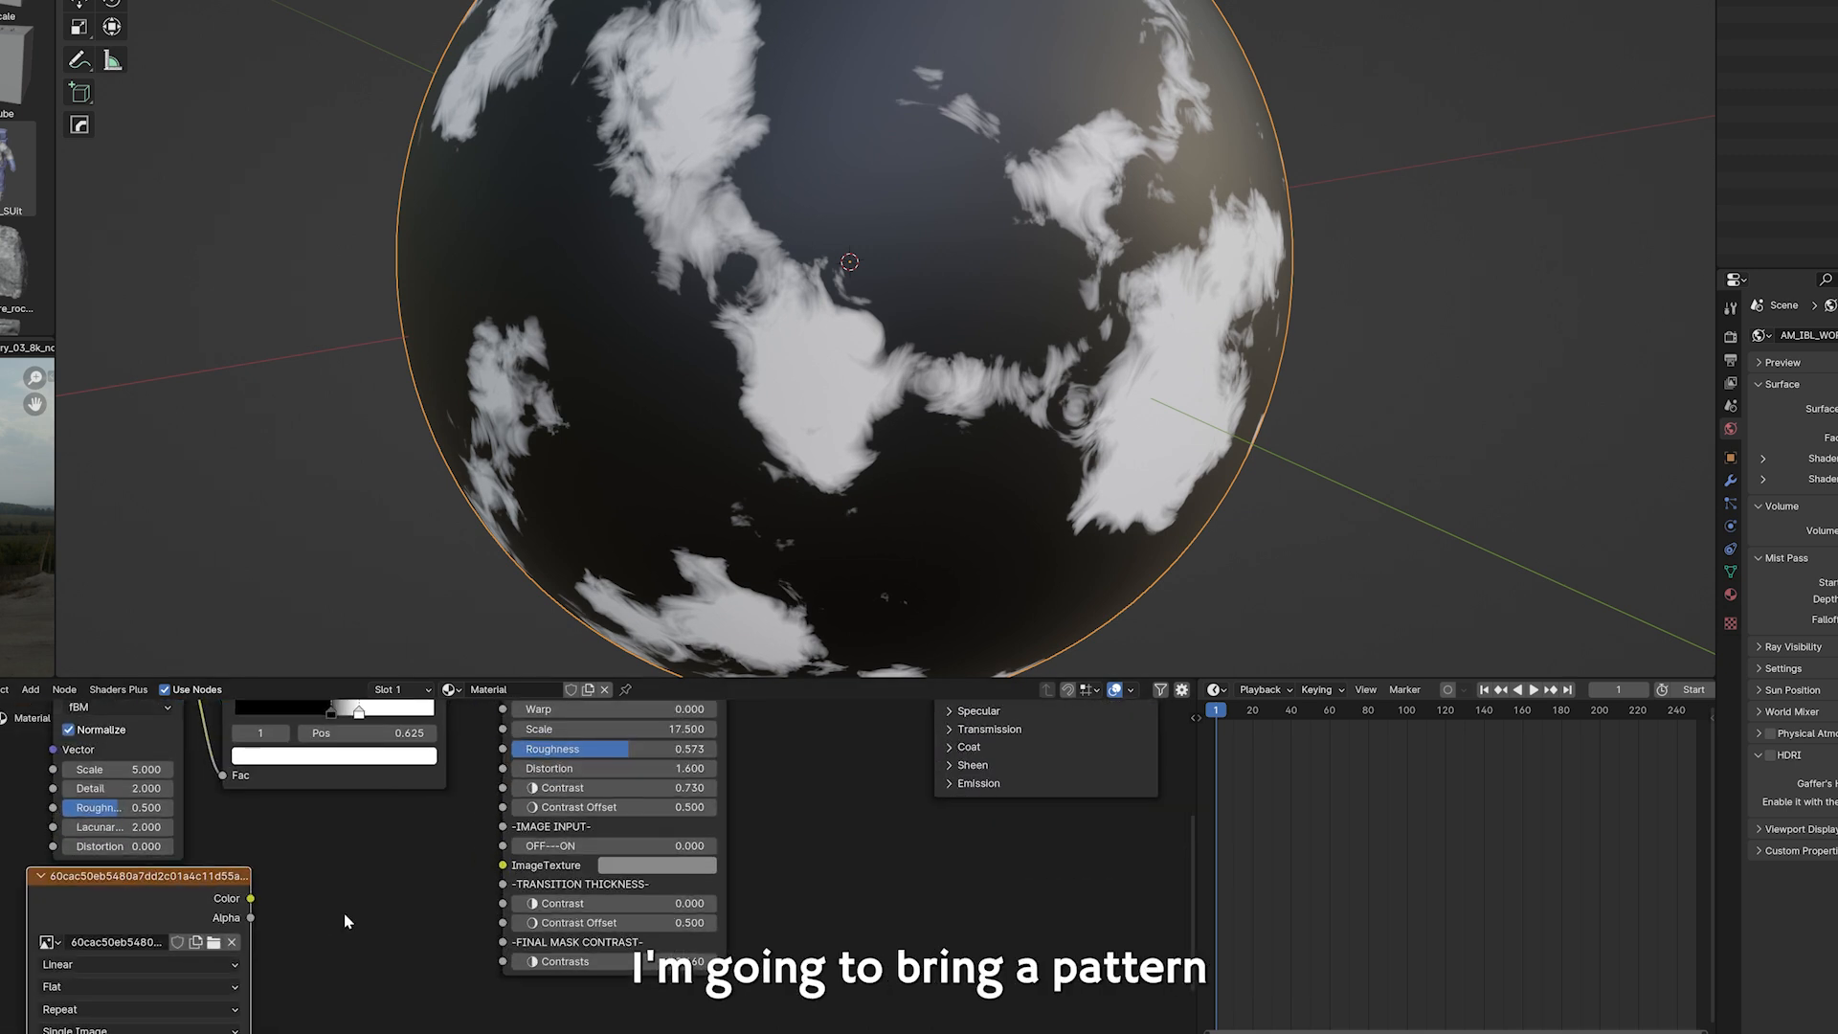
middle_drag(343, 915, 322, 913)
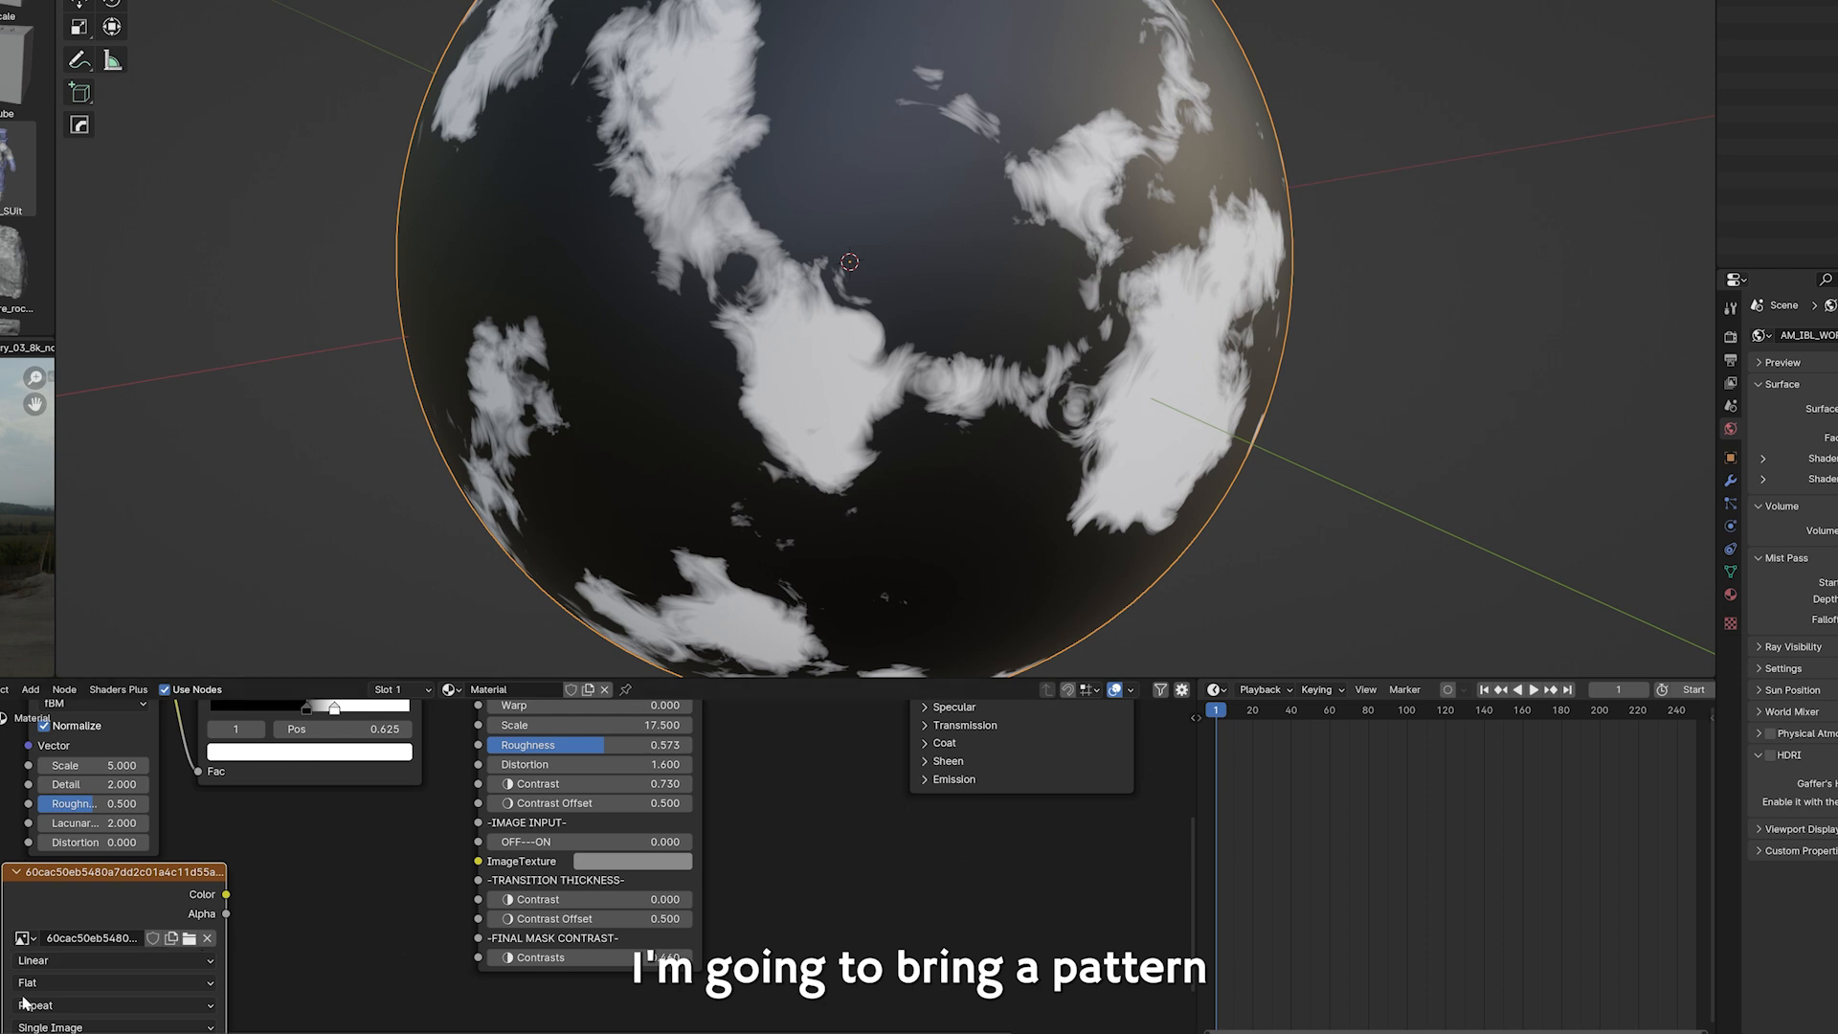
drag(226, 896, 484, 930)
drag(471, 861, 478, 861)
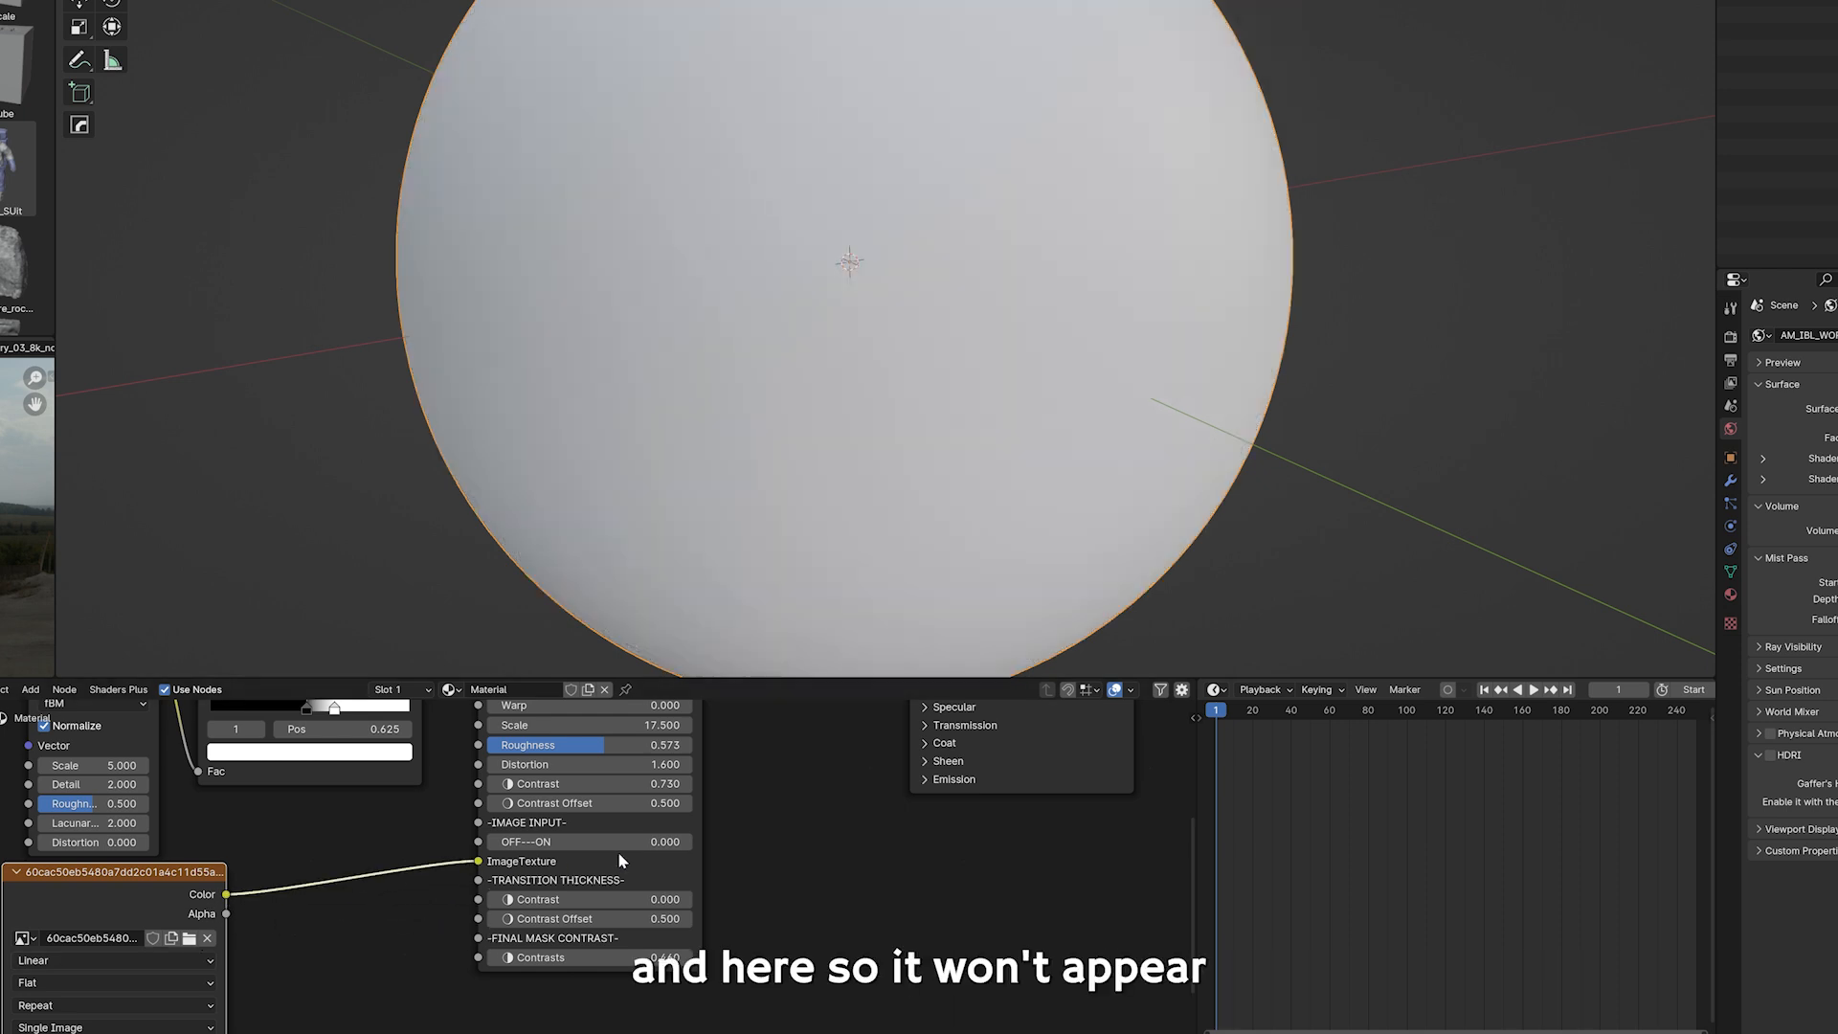
middle_drag(733, 849, 680, 914)
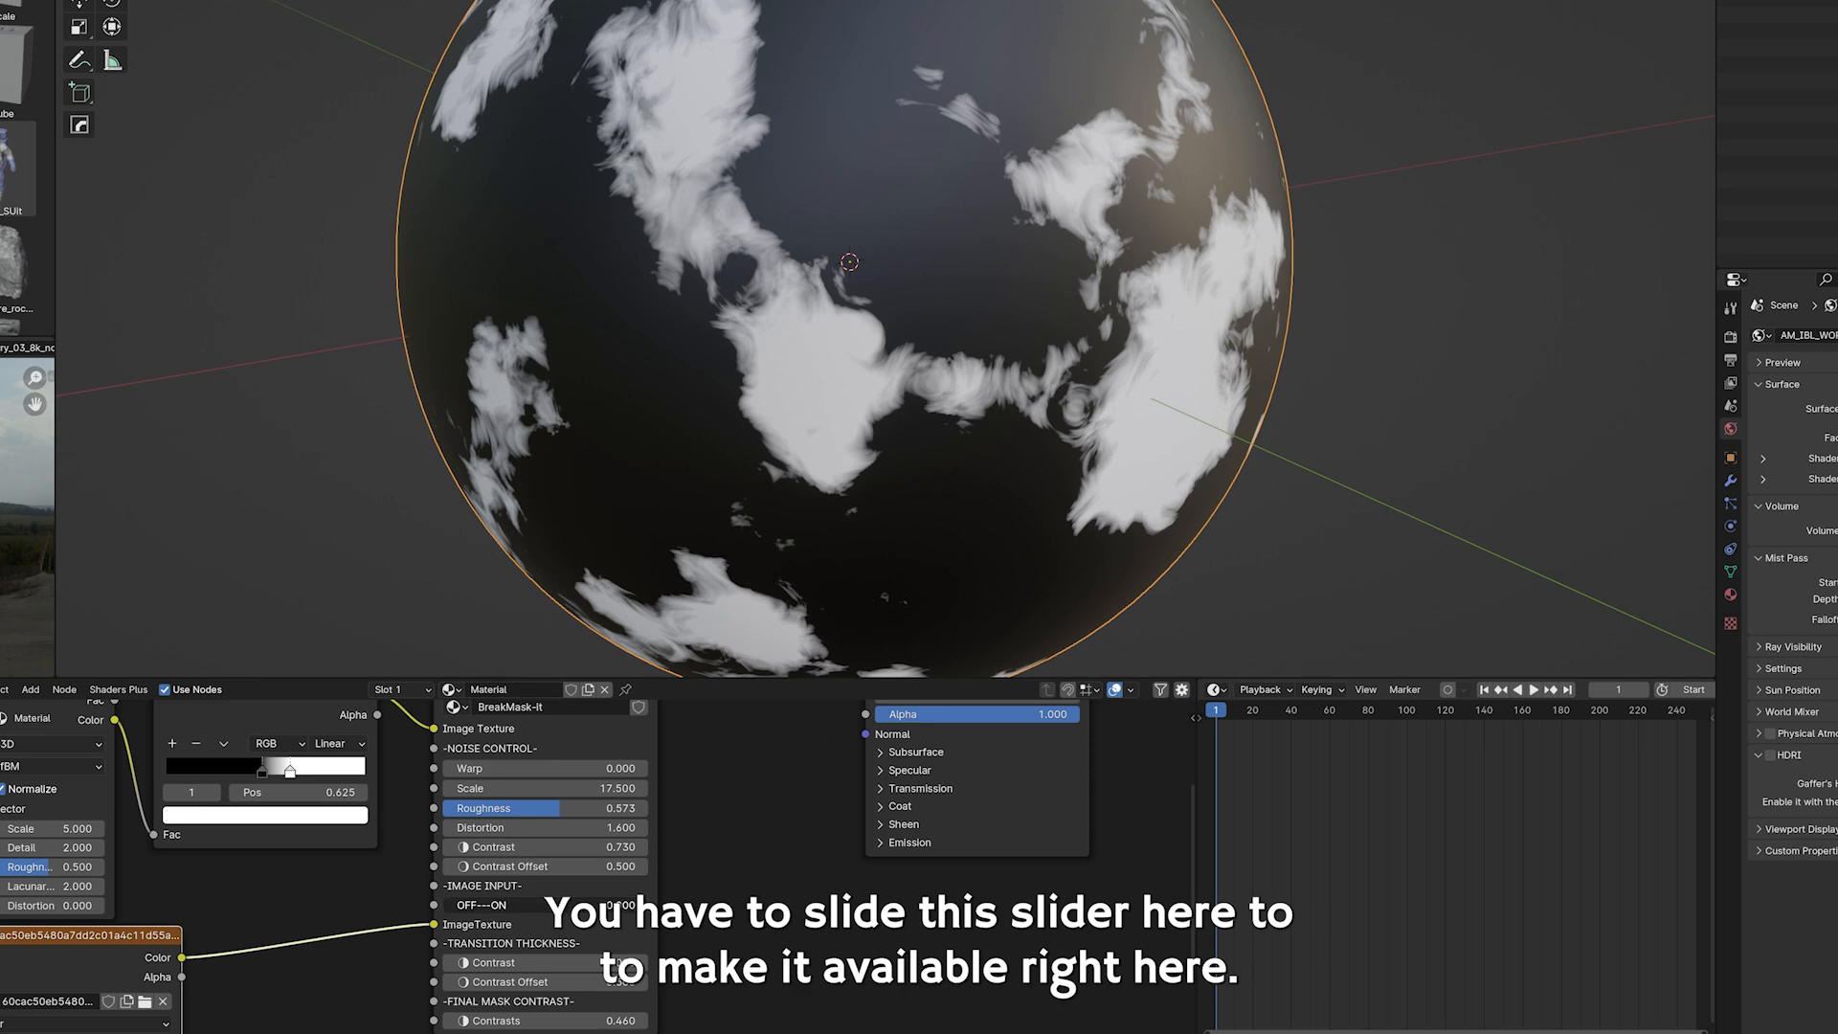
drag(489, 904, 641, 905)
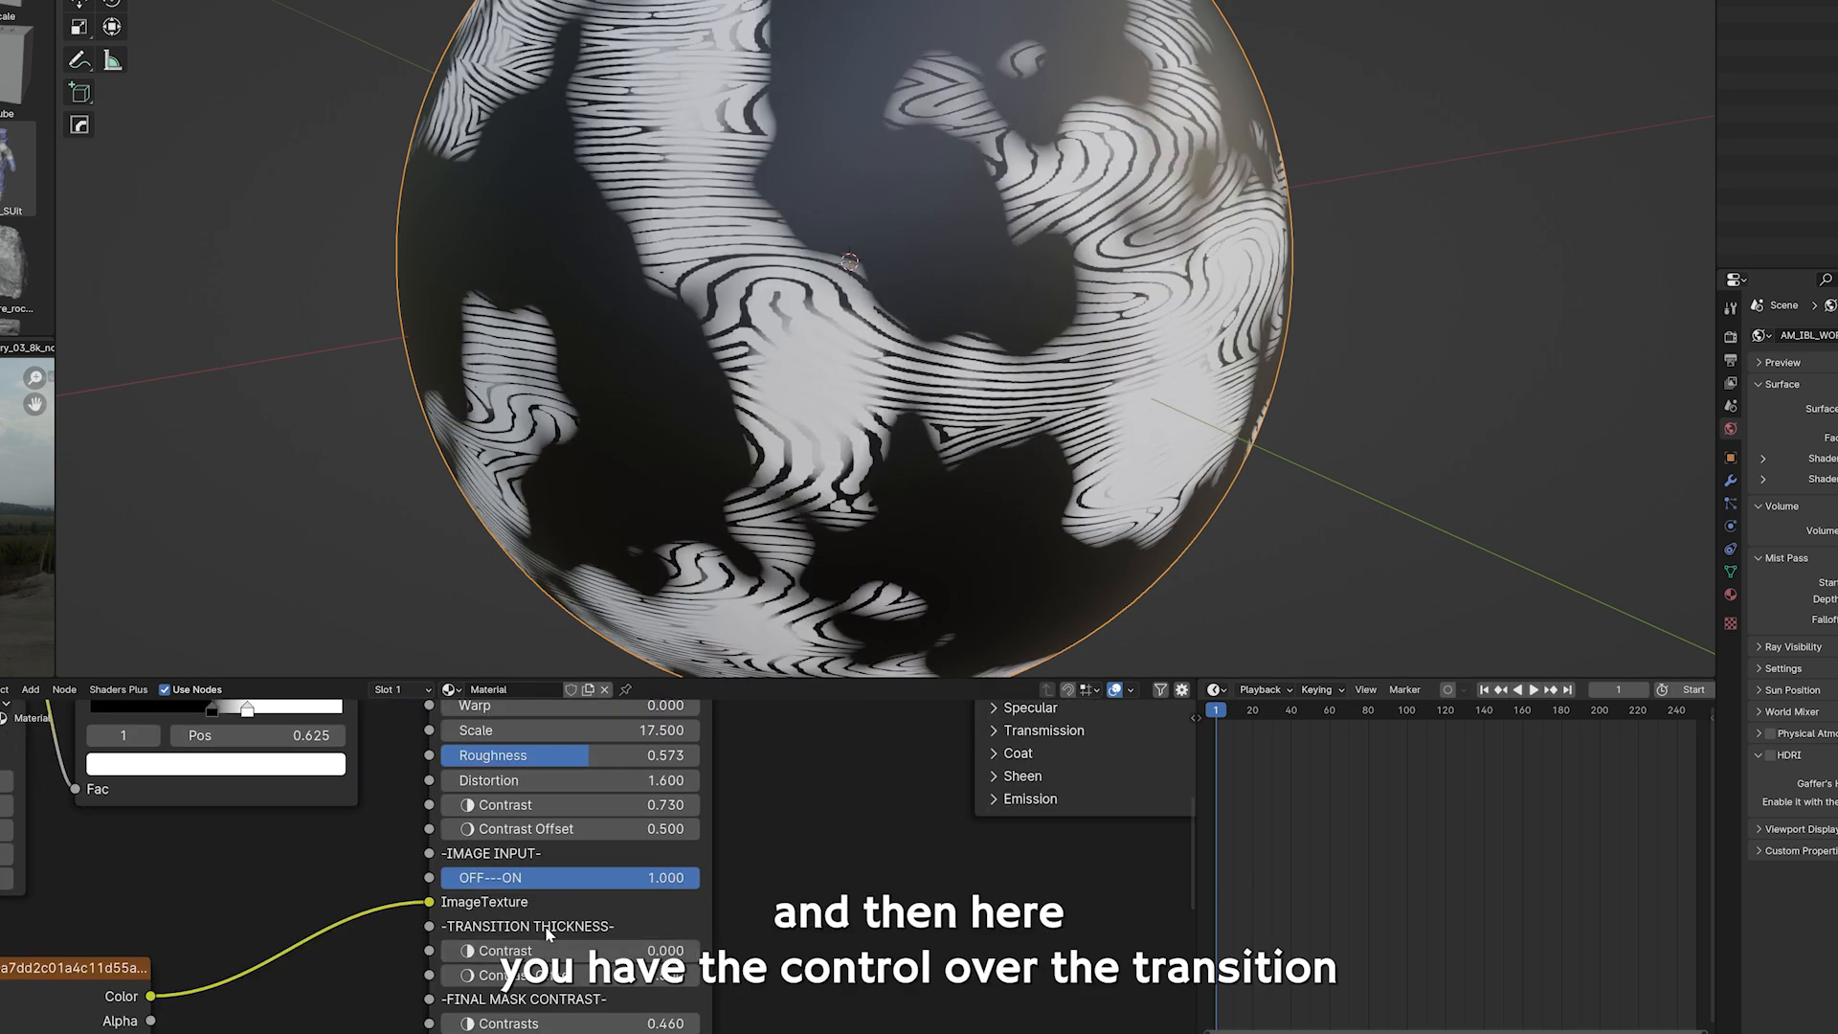
Set BreakMask-it's transition thickness Contrast to 0.820 and Contrast Offset to 0.570, with final mask Contrasts at 0.750.
middle_drag(764, 958, 770, 906)
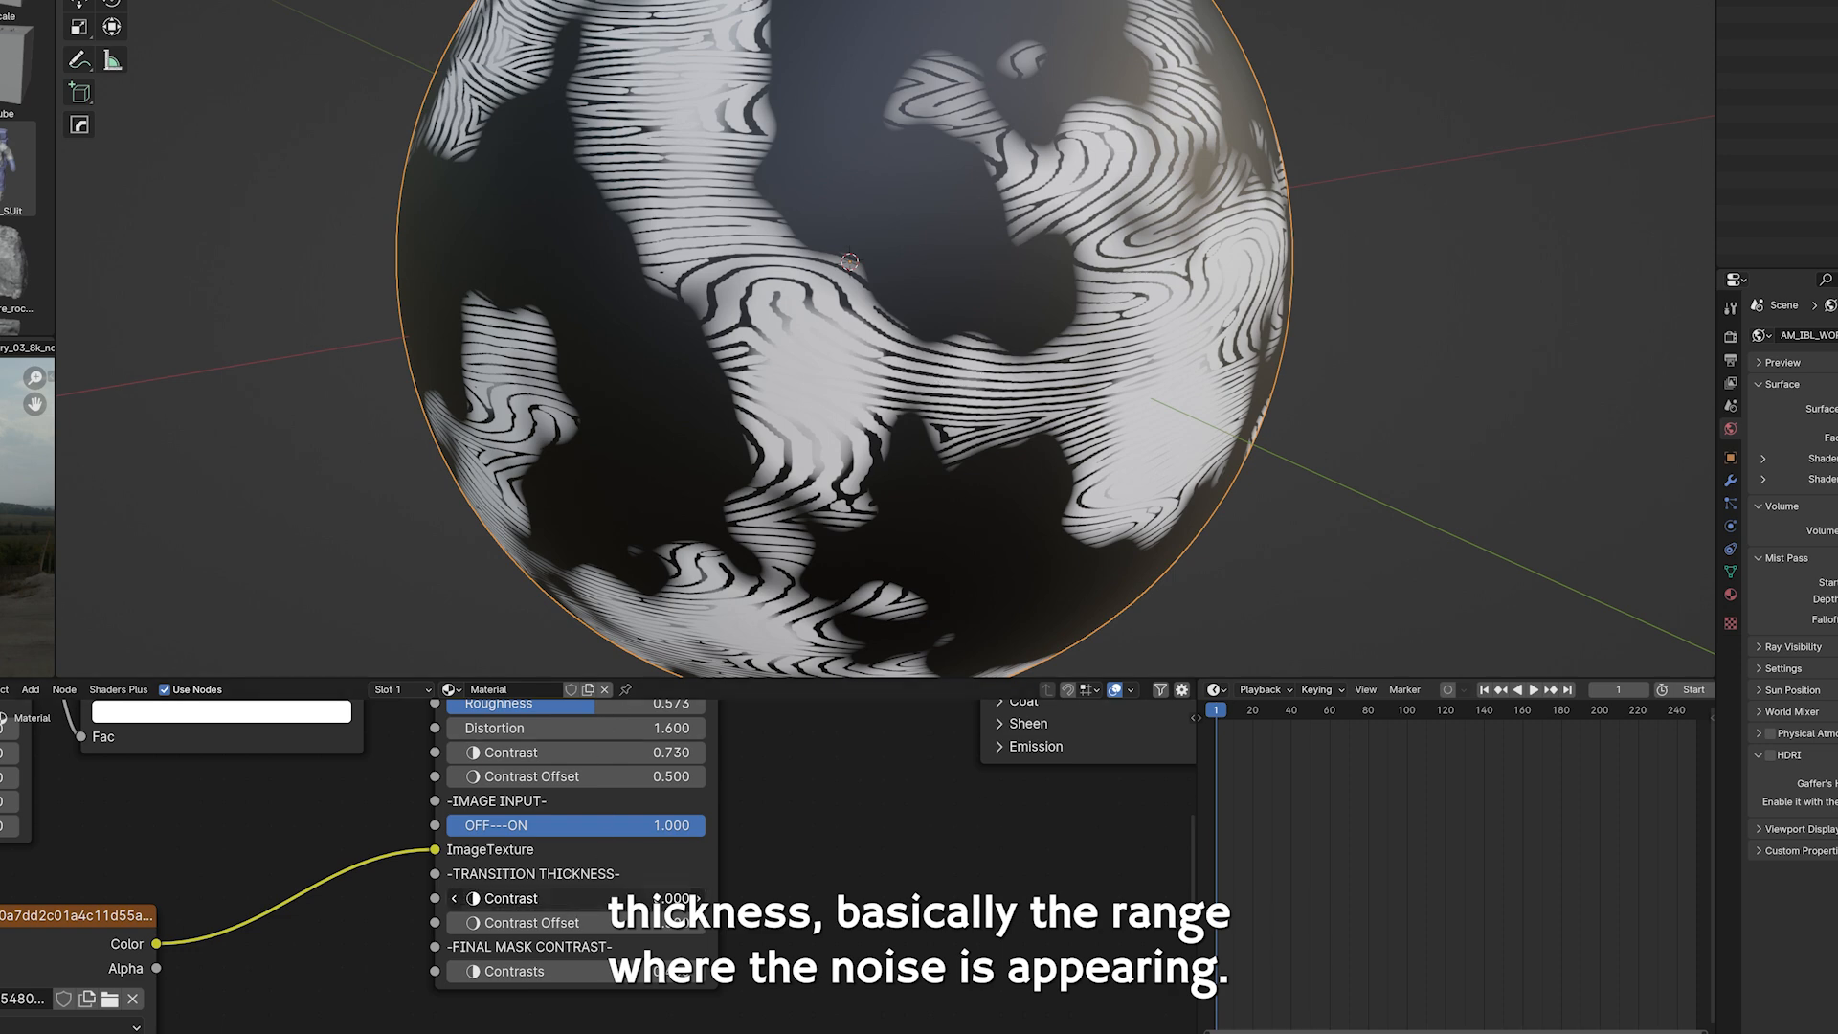
drag(576, 899, 555, 972)
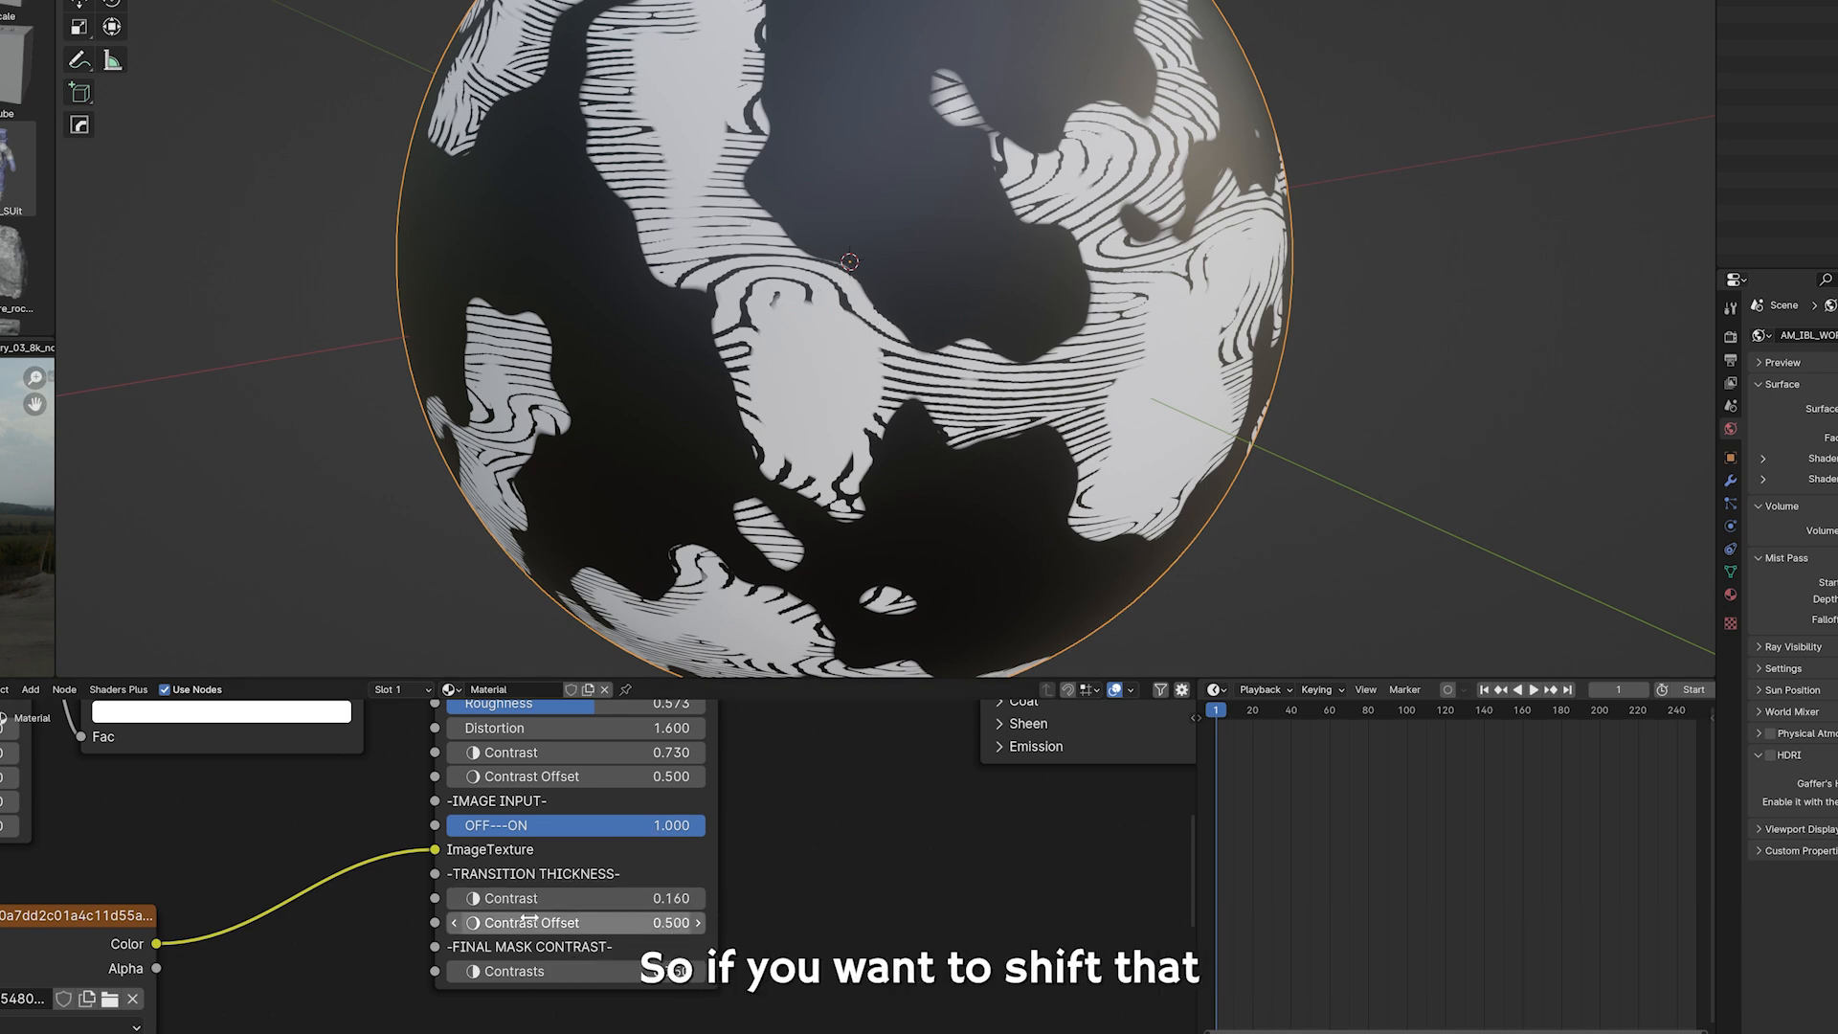
mouse_move(575, 922)
mouse_down()
mouse_move(632, 922)
mouse_move(537, 922)
mouse_move(623, 922)
mouse_move(594, 922)
mouse_move(599, 898)
mouse_move(641, 898)
mouse_move(584, 899)
mouse_up()
middle_drag(800, 854, 792, 890)
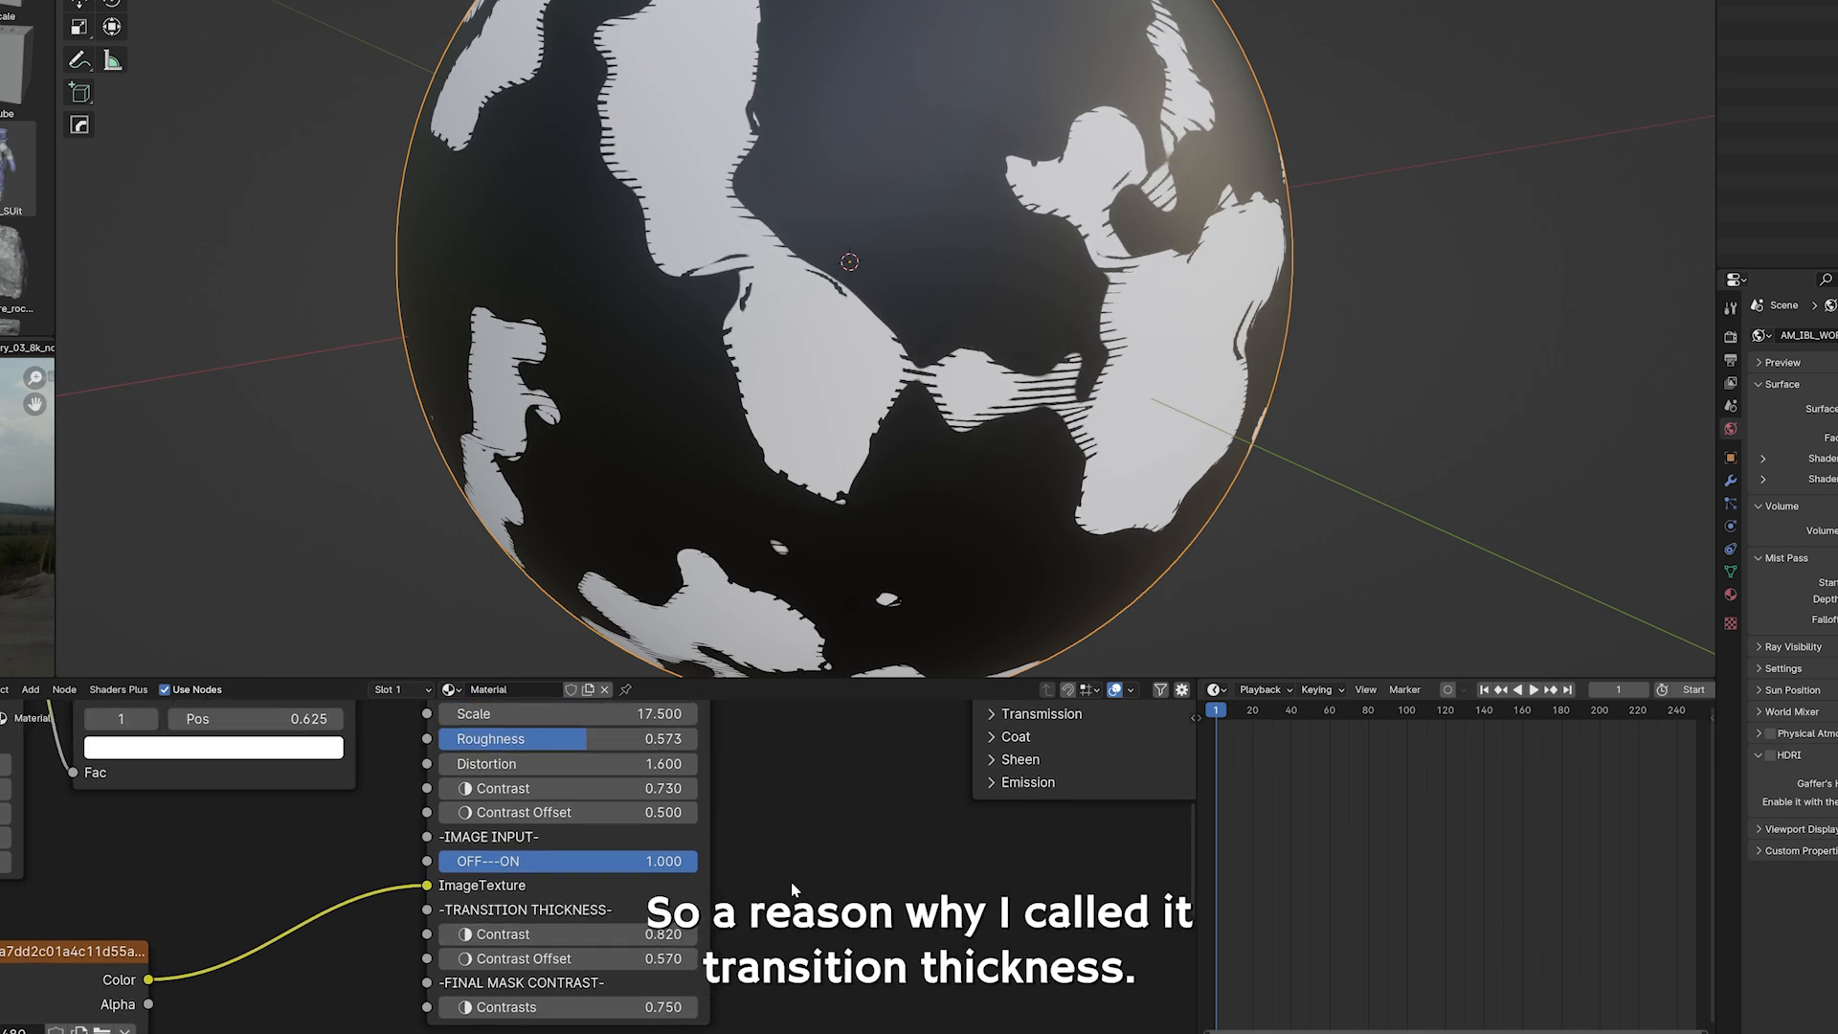
Set BreakMask-it's image OFF---ON to 0.000, transition thickness Contrast to 0.000 with Contrast Offset 0.540, and final mask Contrasts to 0.620.
scroll(720, 820, down, 2)
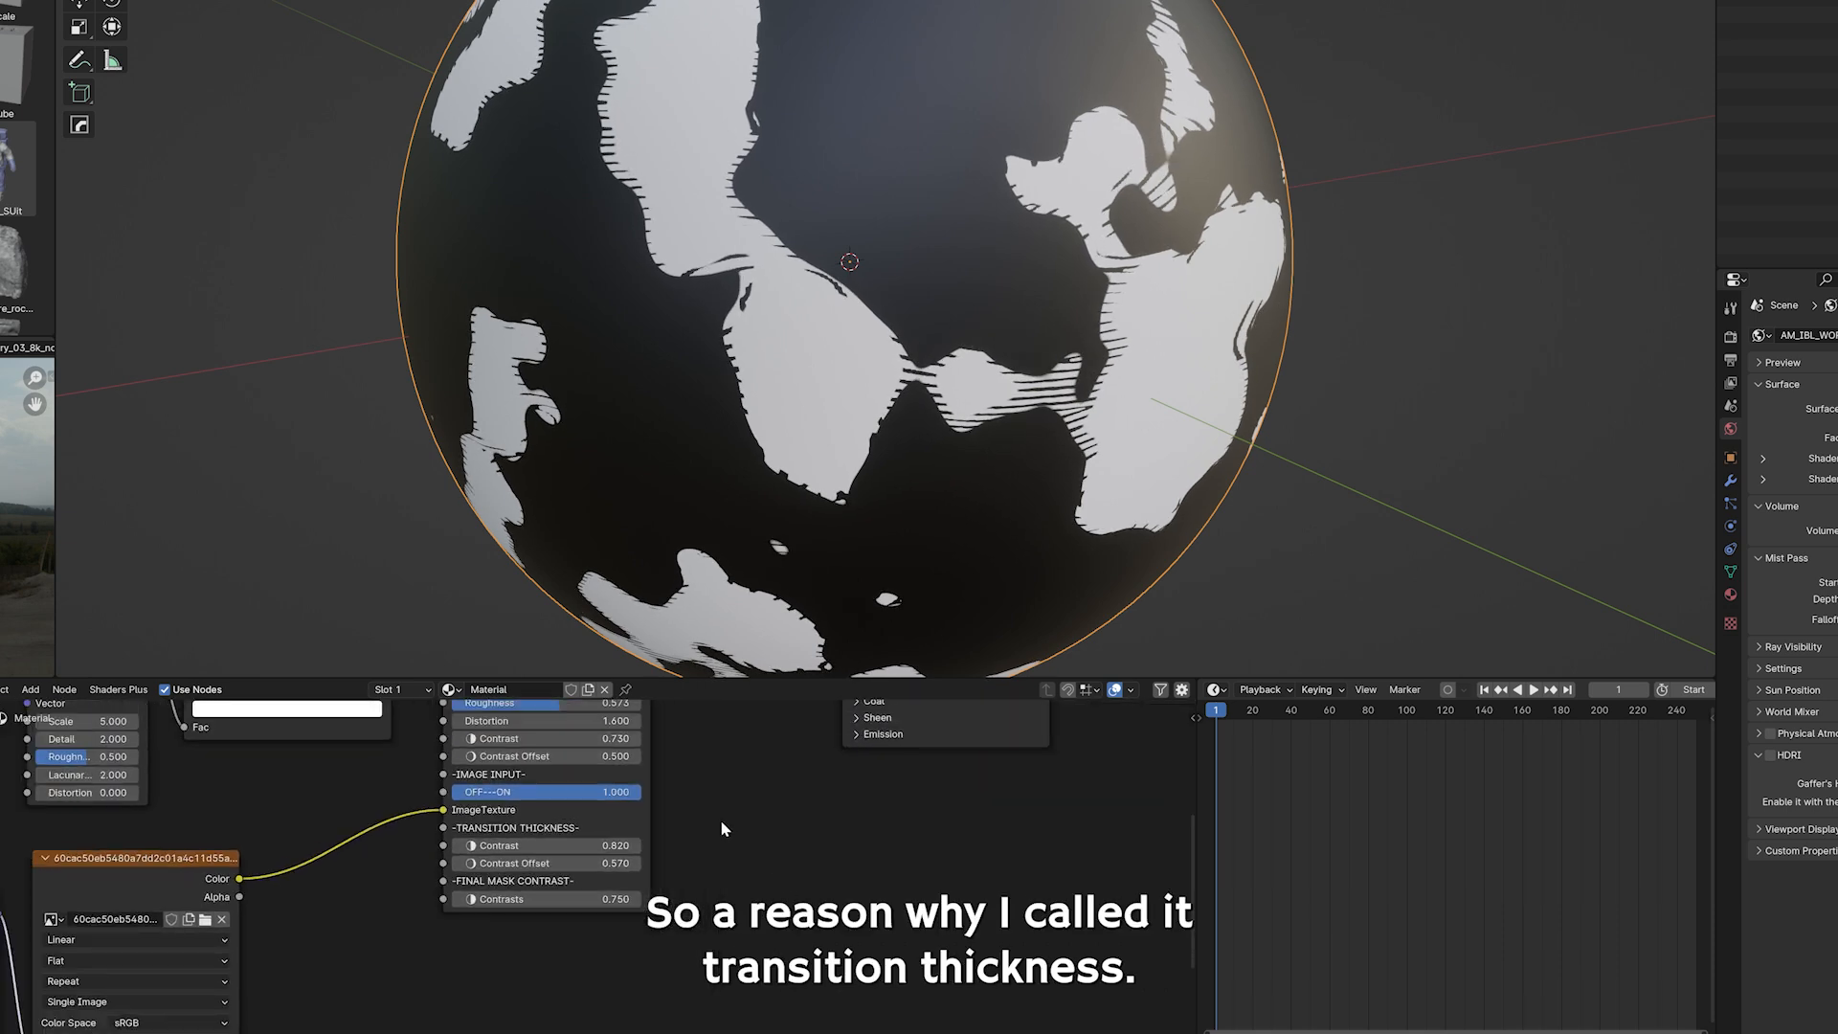
drag(501, 832, 450, 832)
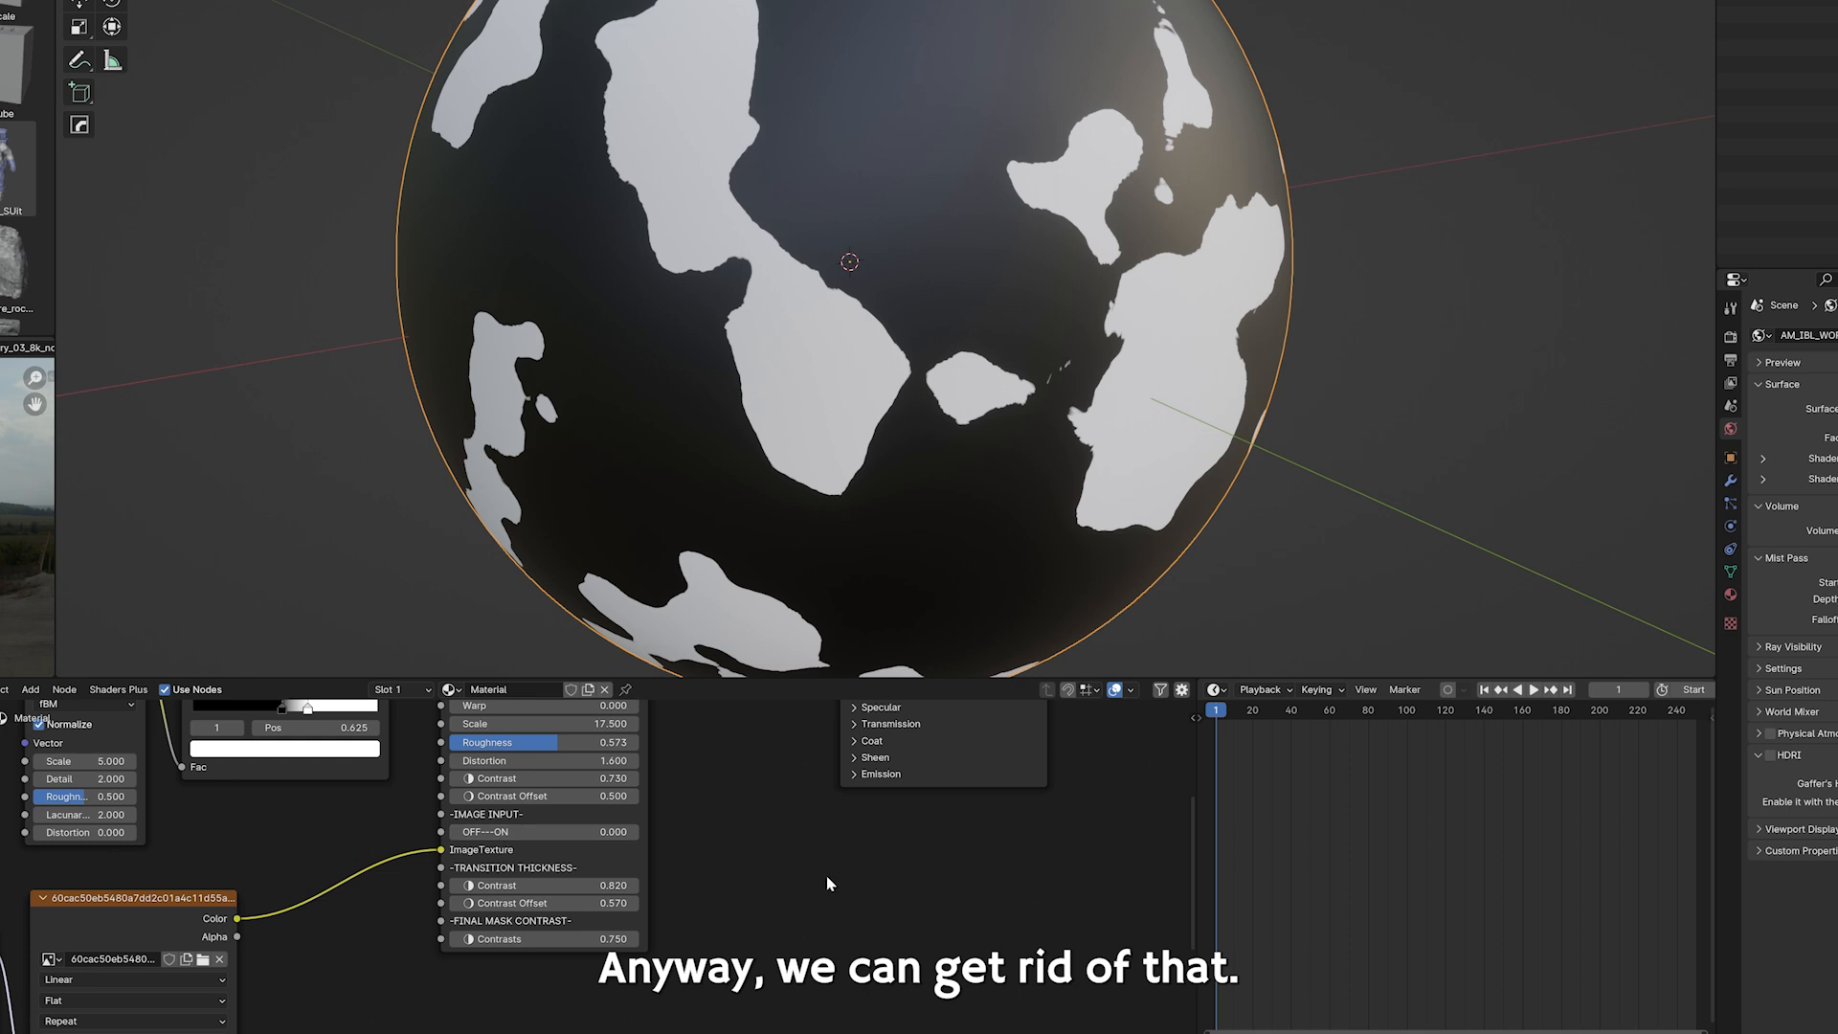
scroll(813, 891, up, 2)
mouse_move(565, 915)
mouse_down()
mouse_move(507, 915)
mouse_move(563, 916)
mouse_up()
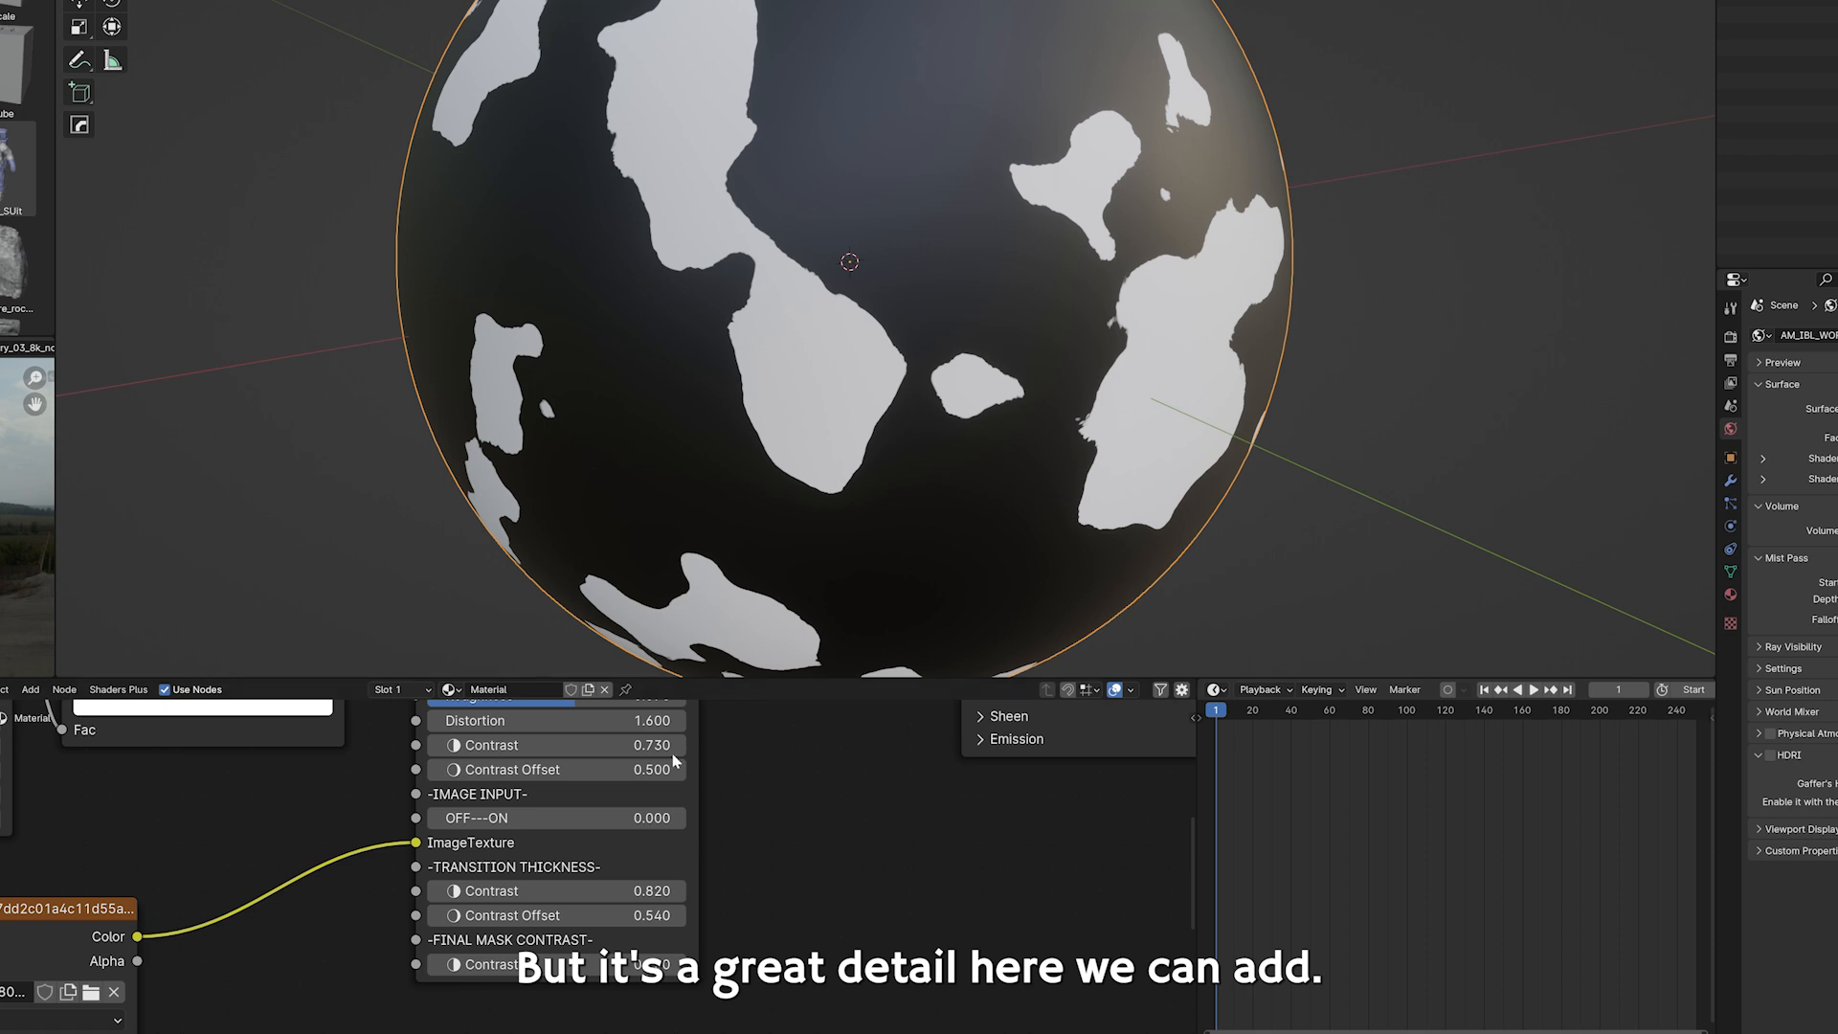
drag(565, 891, 440, 891)
mouse_move(627, 971)
mouse_down()
mouse_move(574, 971)
mouse_move(694, 971)
mouse_move(627, 971)
mouse_up()
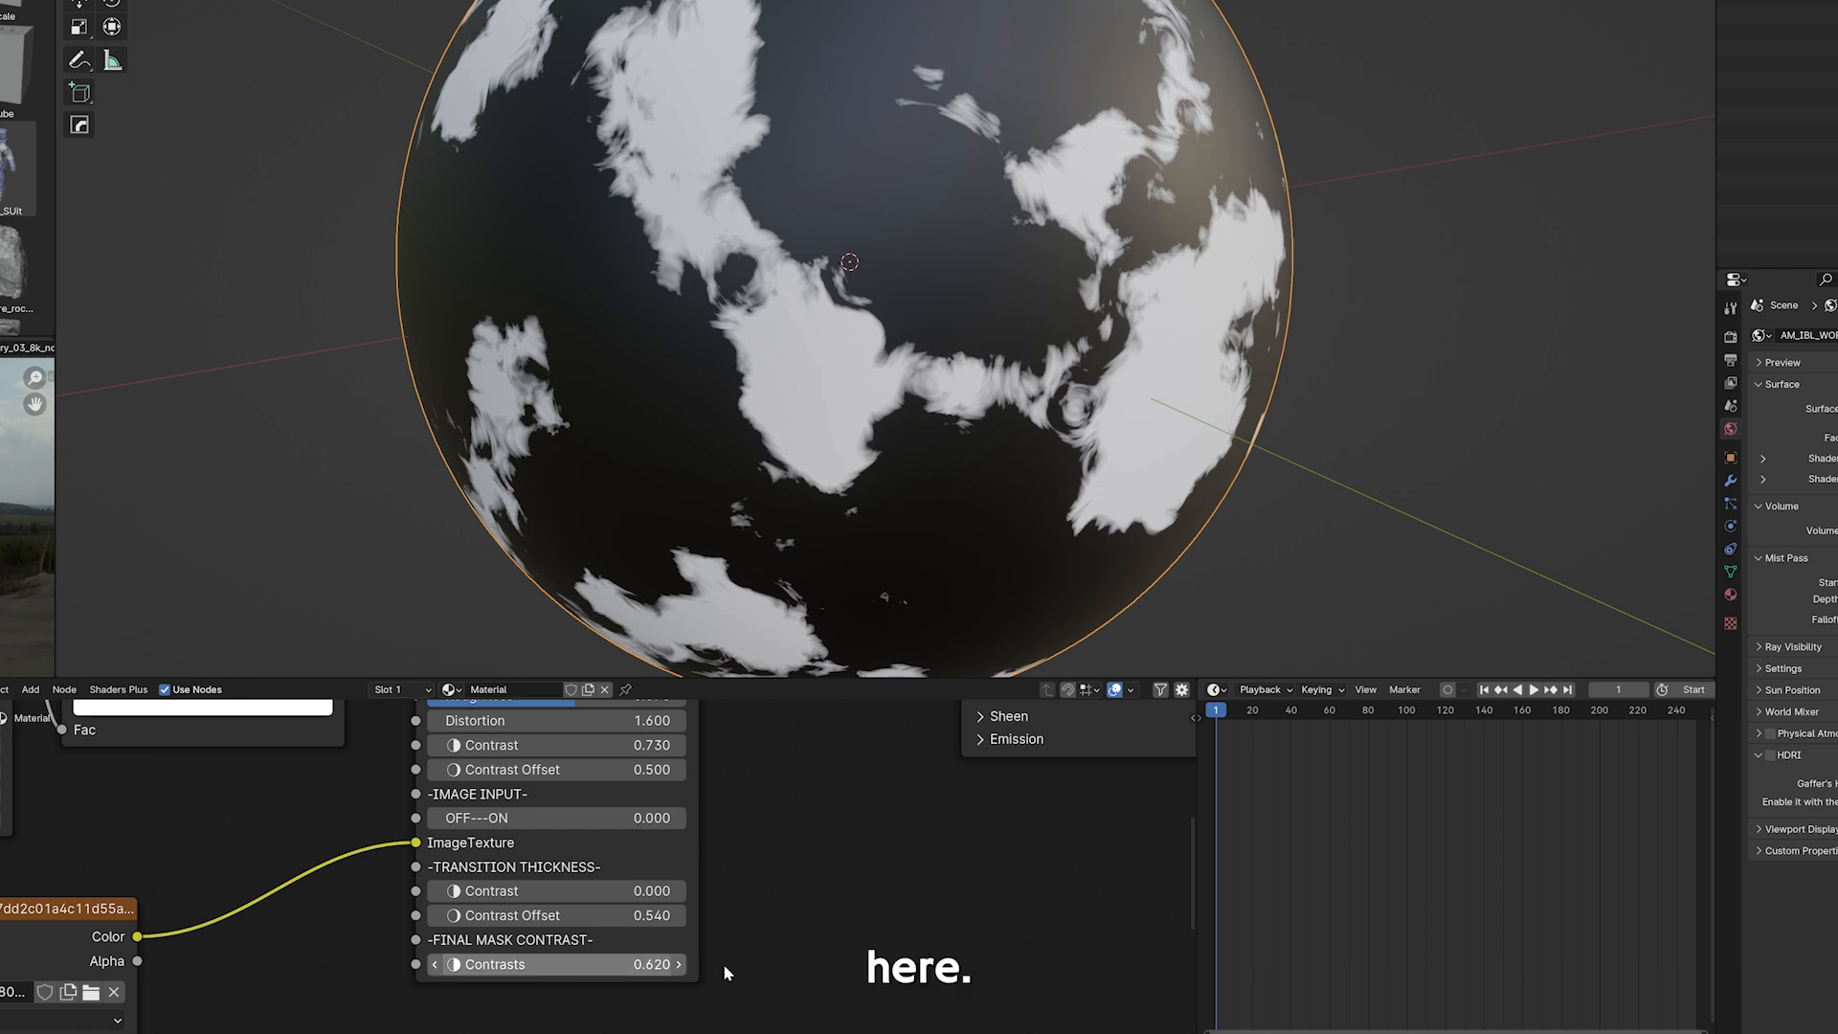
Try a higher noise Contrast on BreakMask-it, and settle it at 0.620.
scroll(761, 898, down, 2)
middle_drag(777, 890, 749, 978)
scroll(578, 860, up, 1)
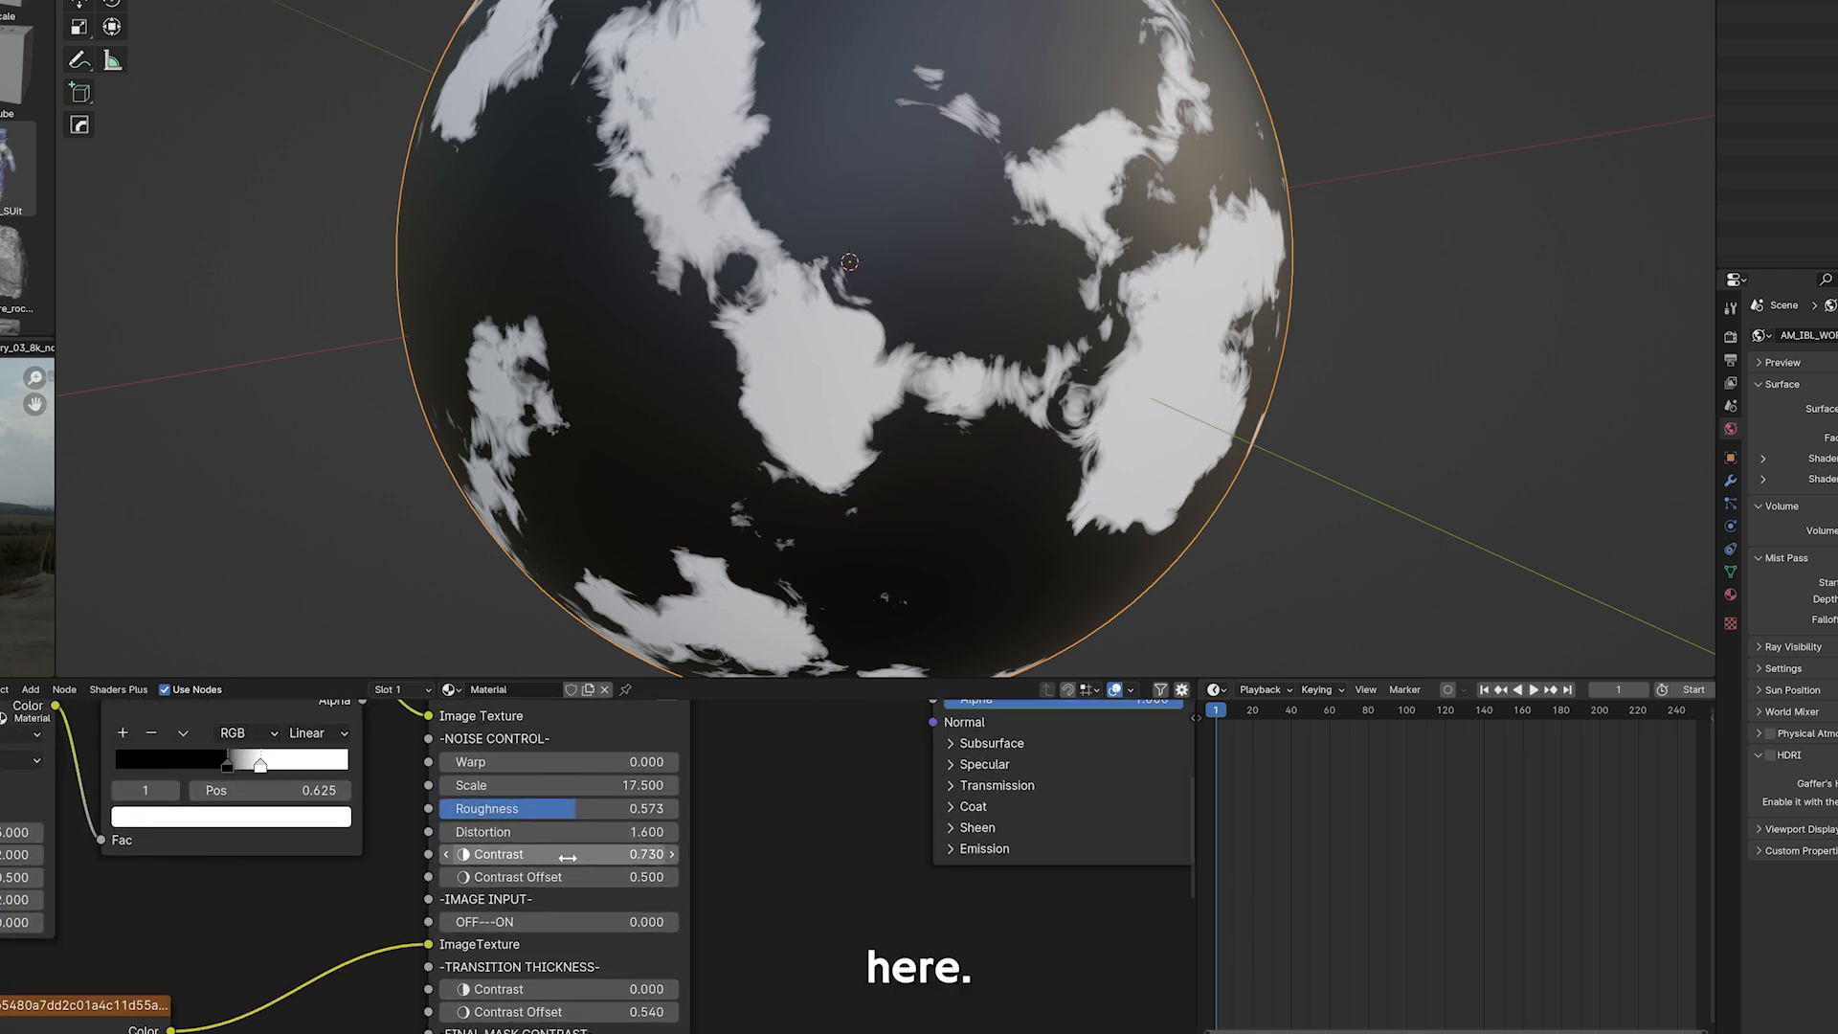
drag(577, 856, 546, 856)
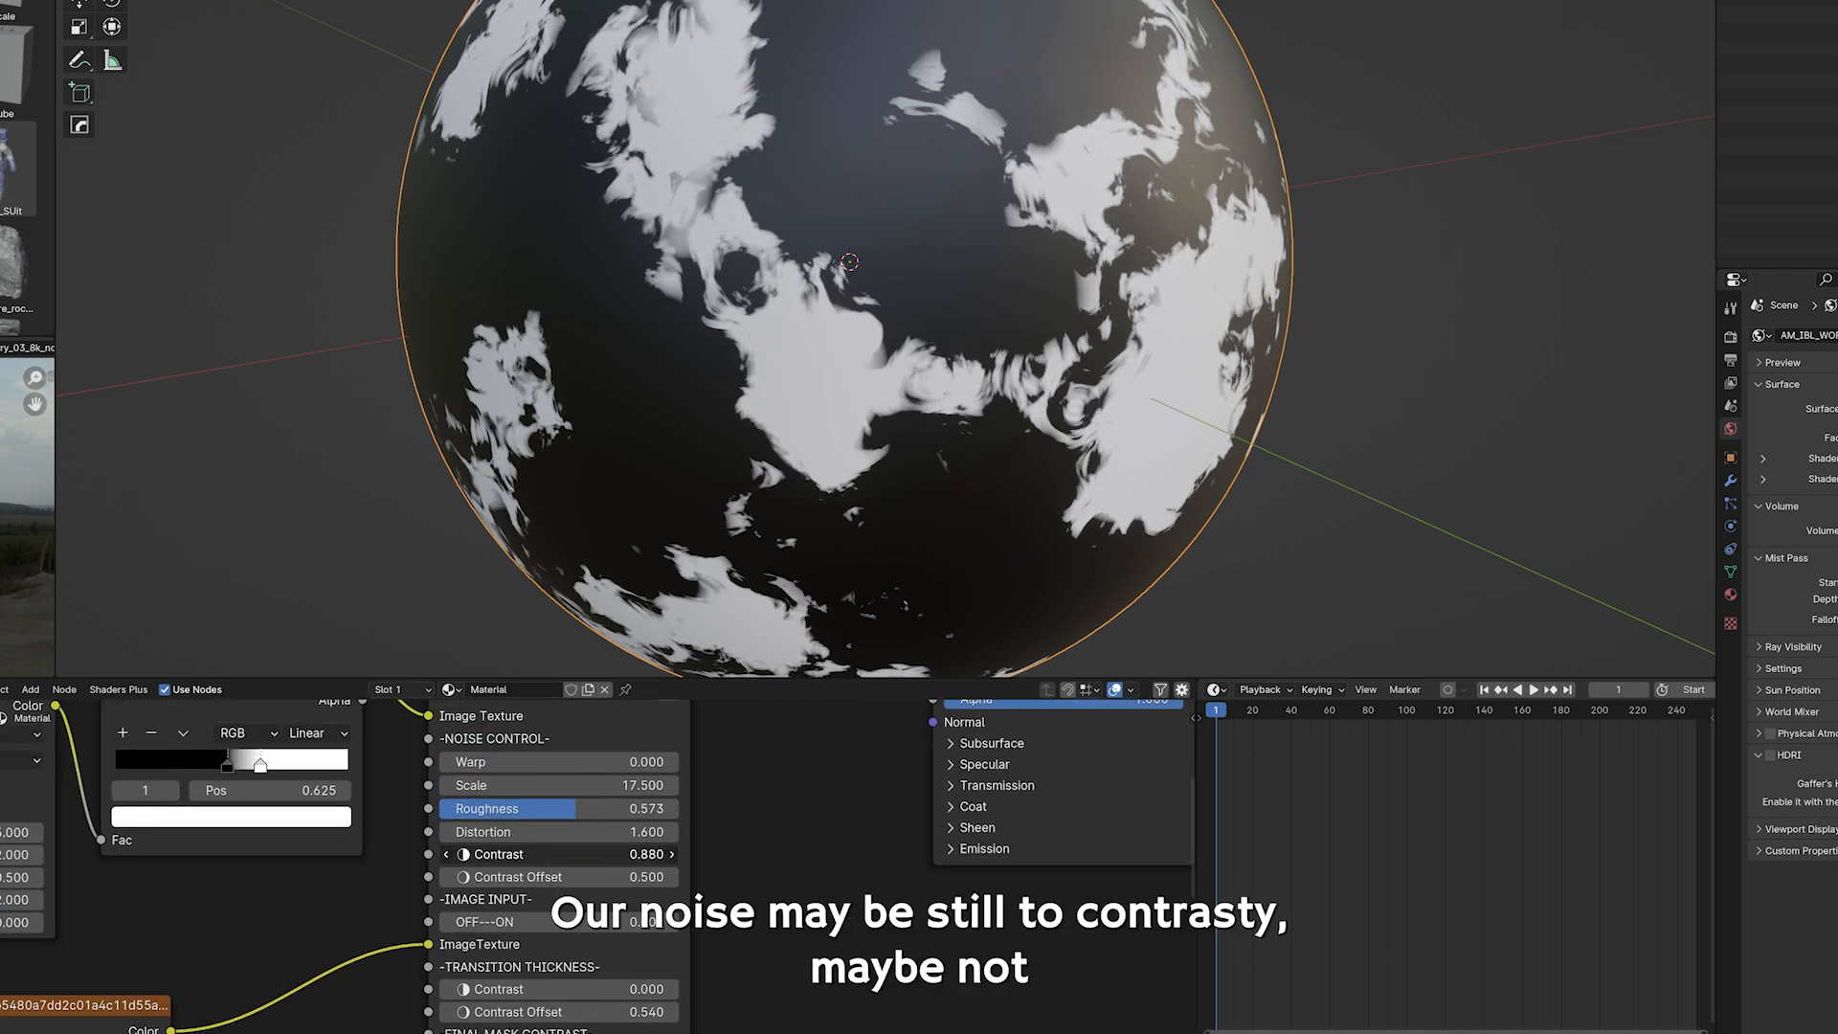
drag(565, 855, 570, 855)
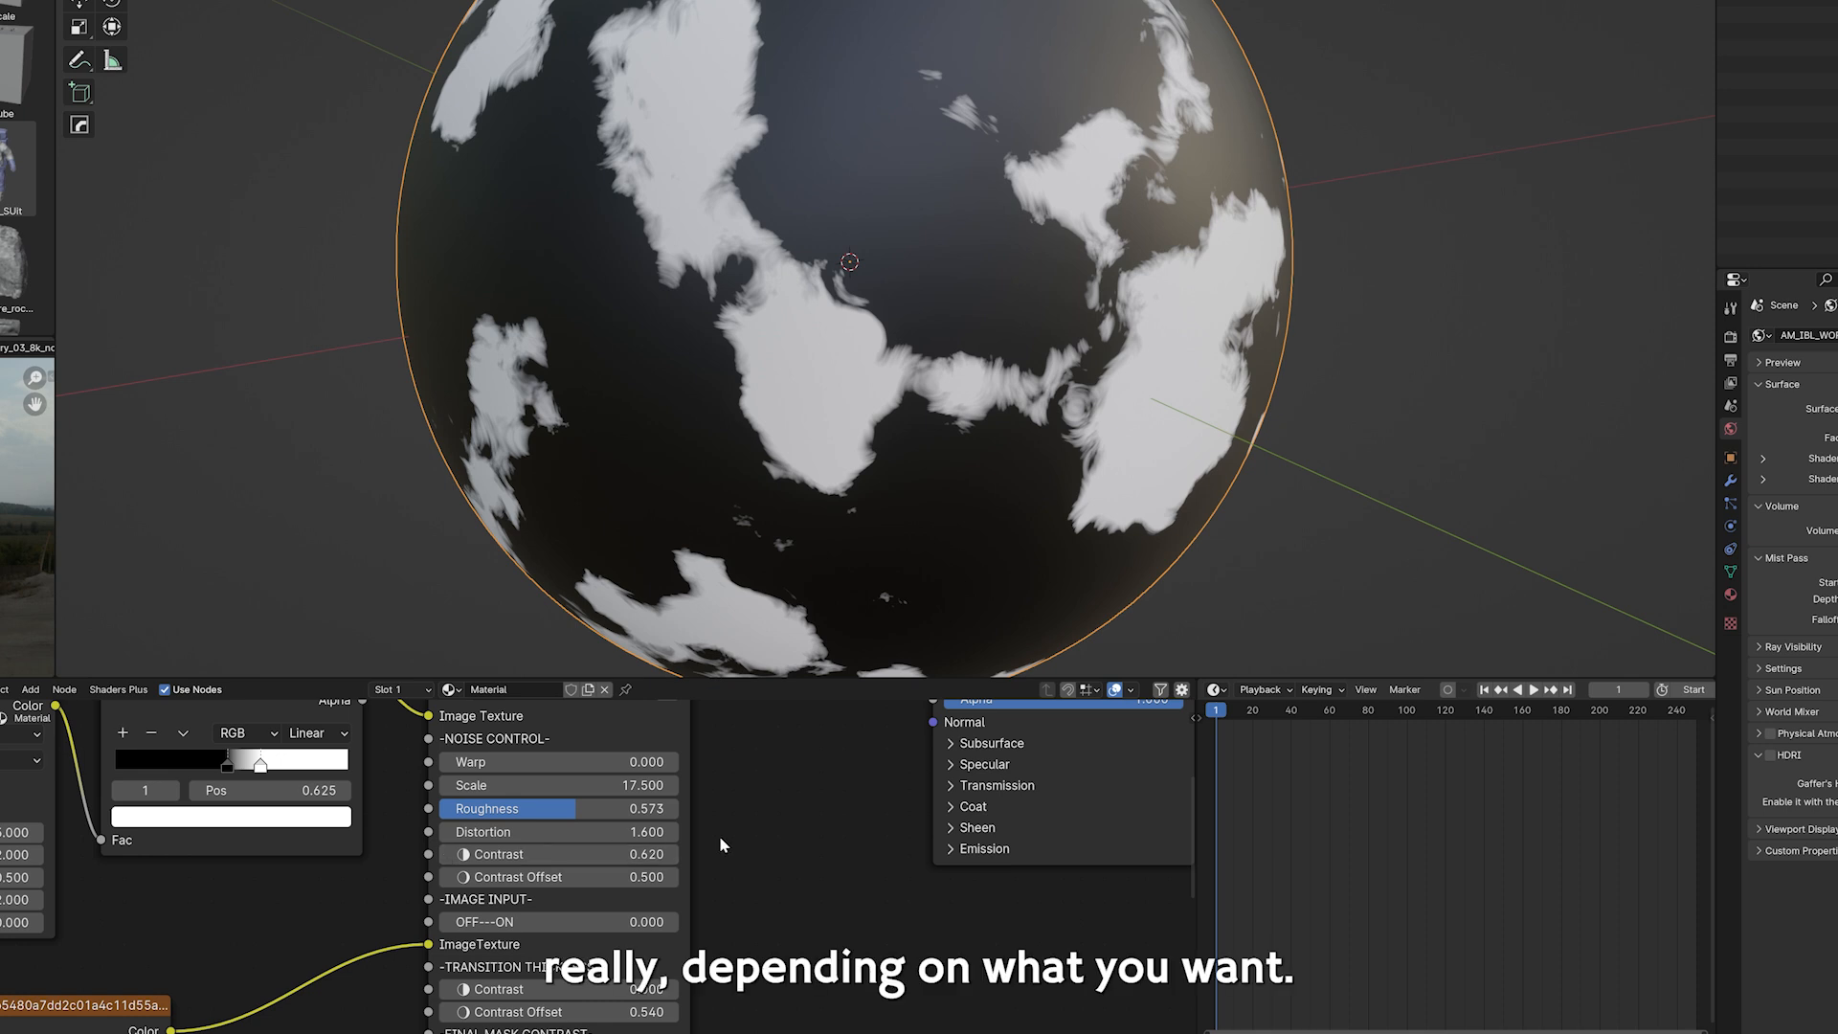
Vary BreakMask-it's noise Distortion down and up, and settle it at 2.080.
middle_drag(720, 836, 730, 874)
drag(552, 870, 584, 869)
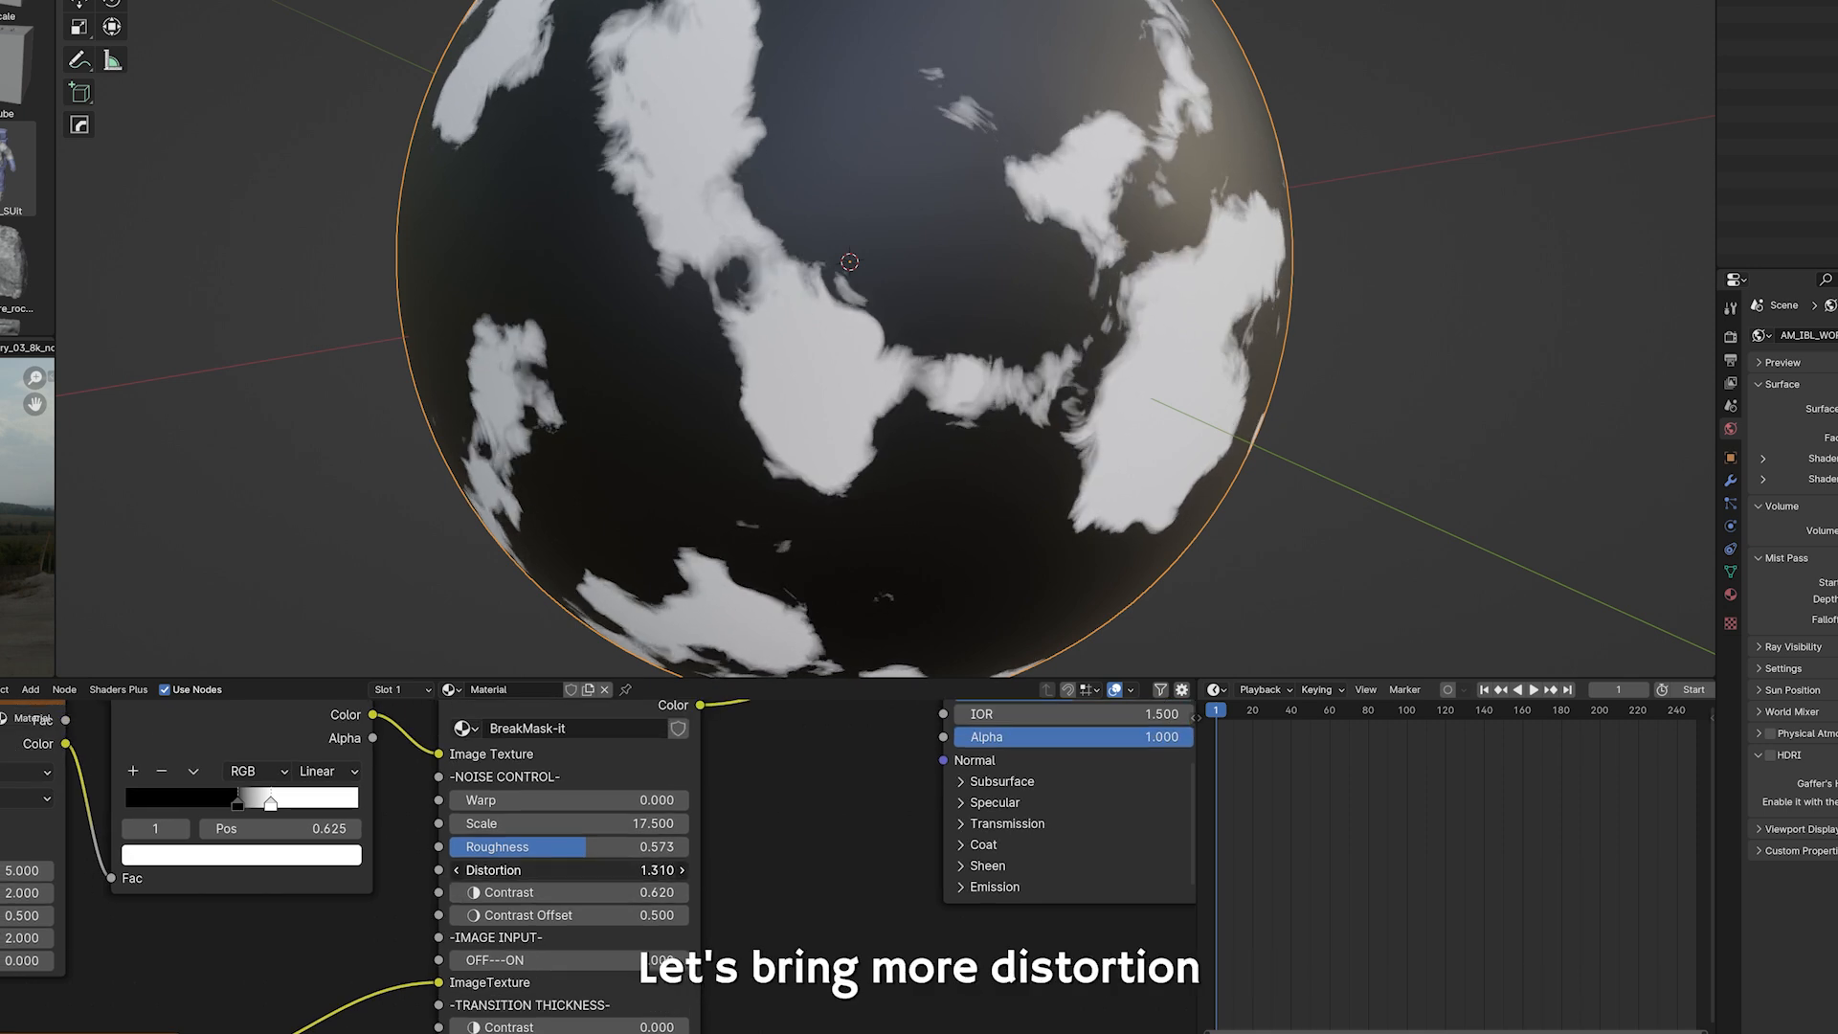
drag(565, 869, 544, 869)
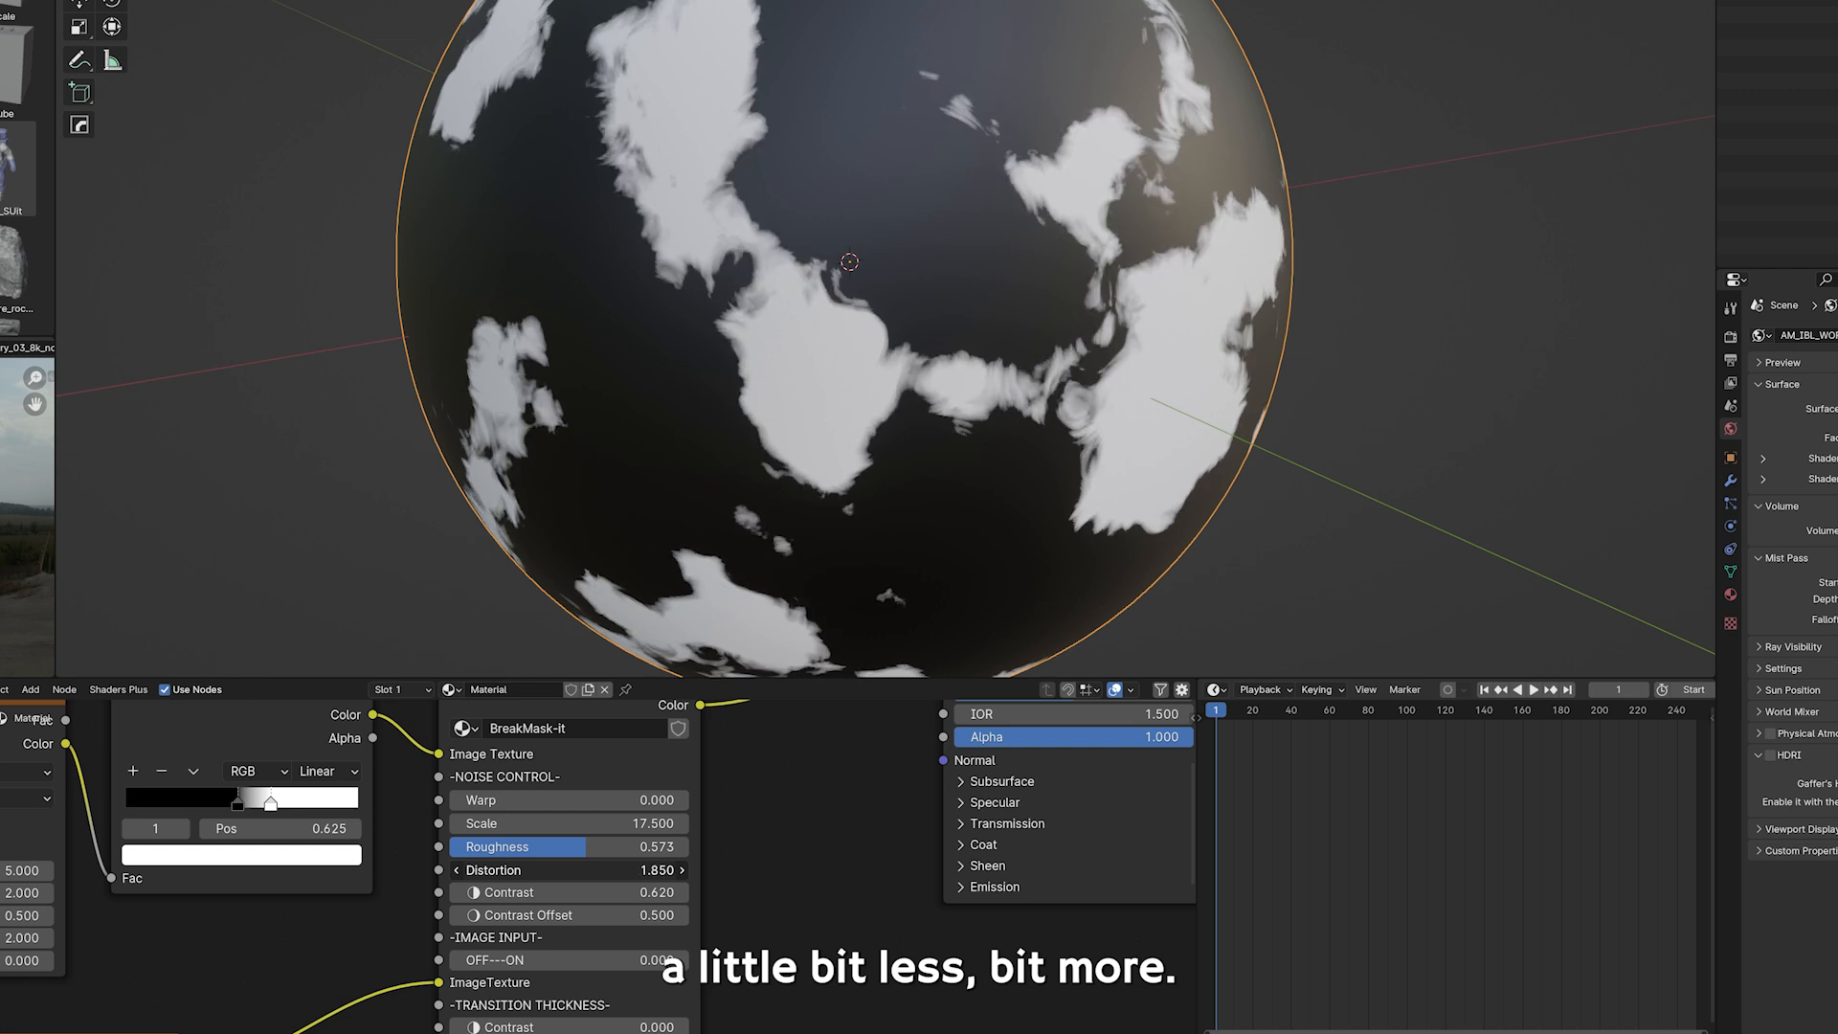
Set BreakMask-it's Warp to 0.162 to swirl the noise along the mask edges.
drag(501, 805, 505, 805)
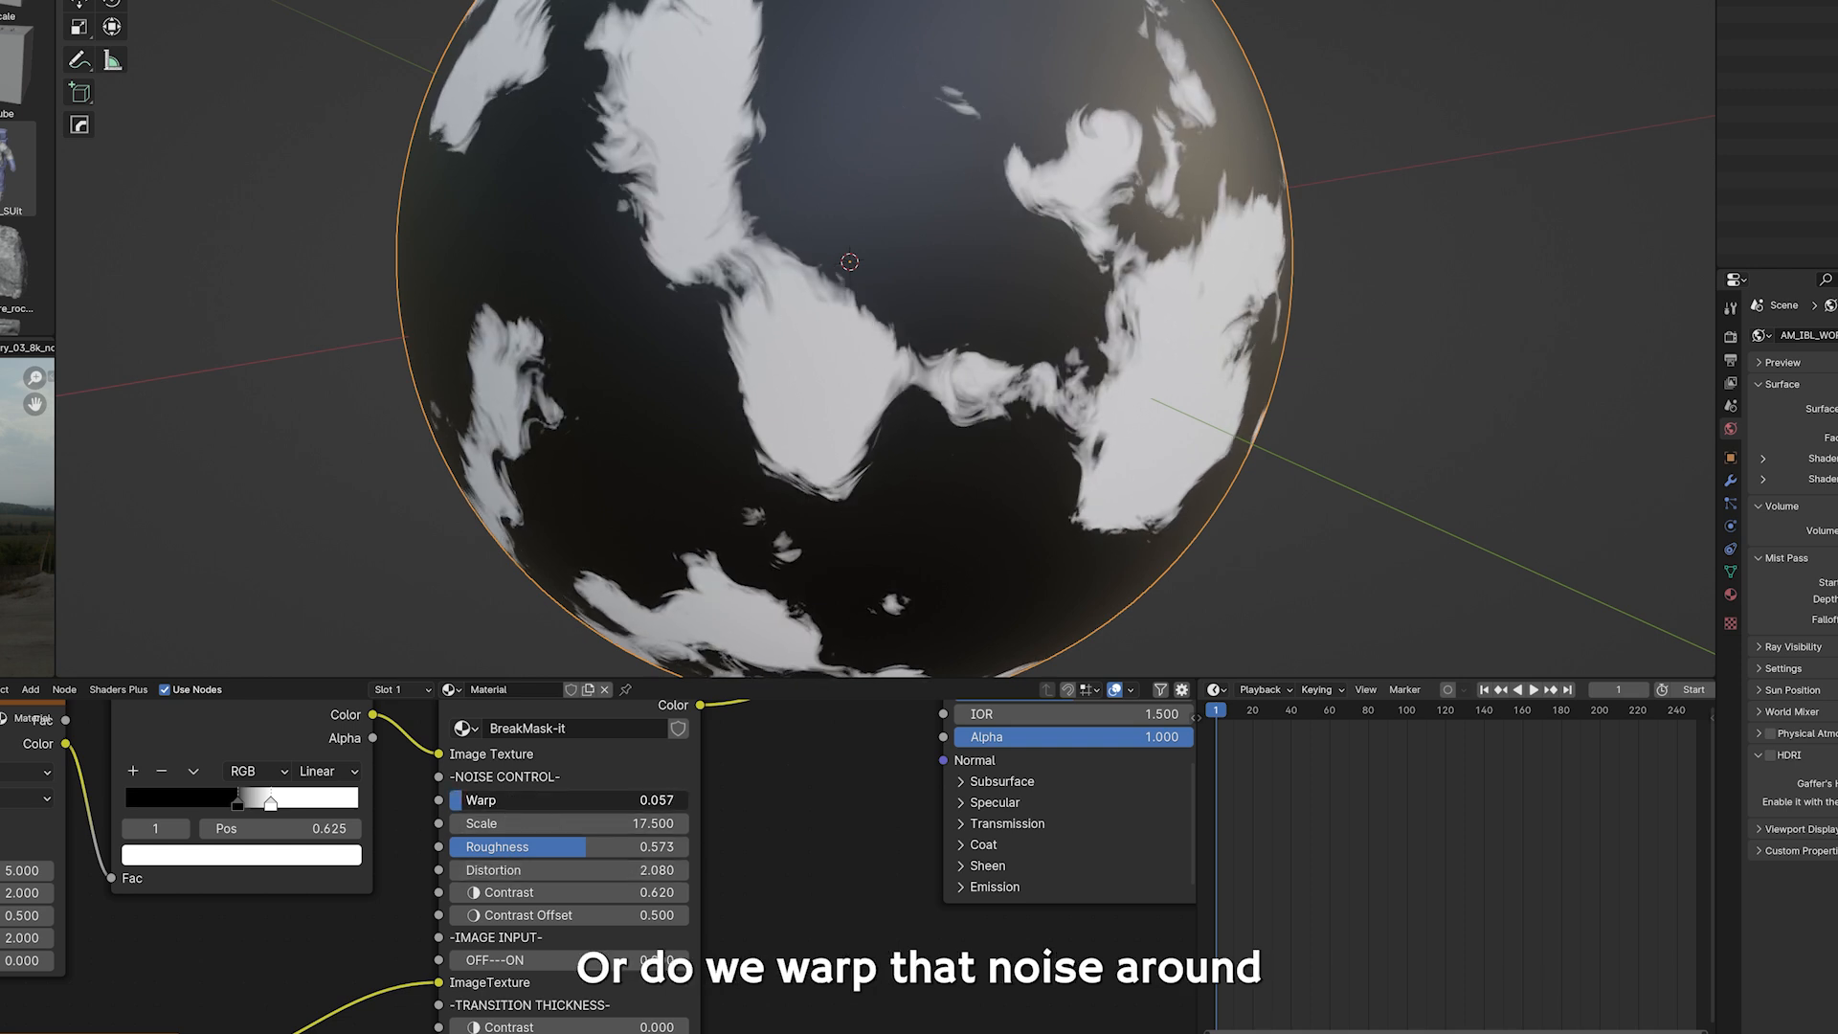
drag(505, 801, 510, 800)
drag(503, 805, 514, 809)
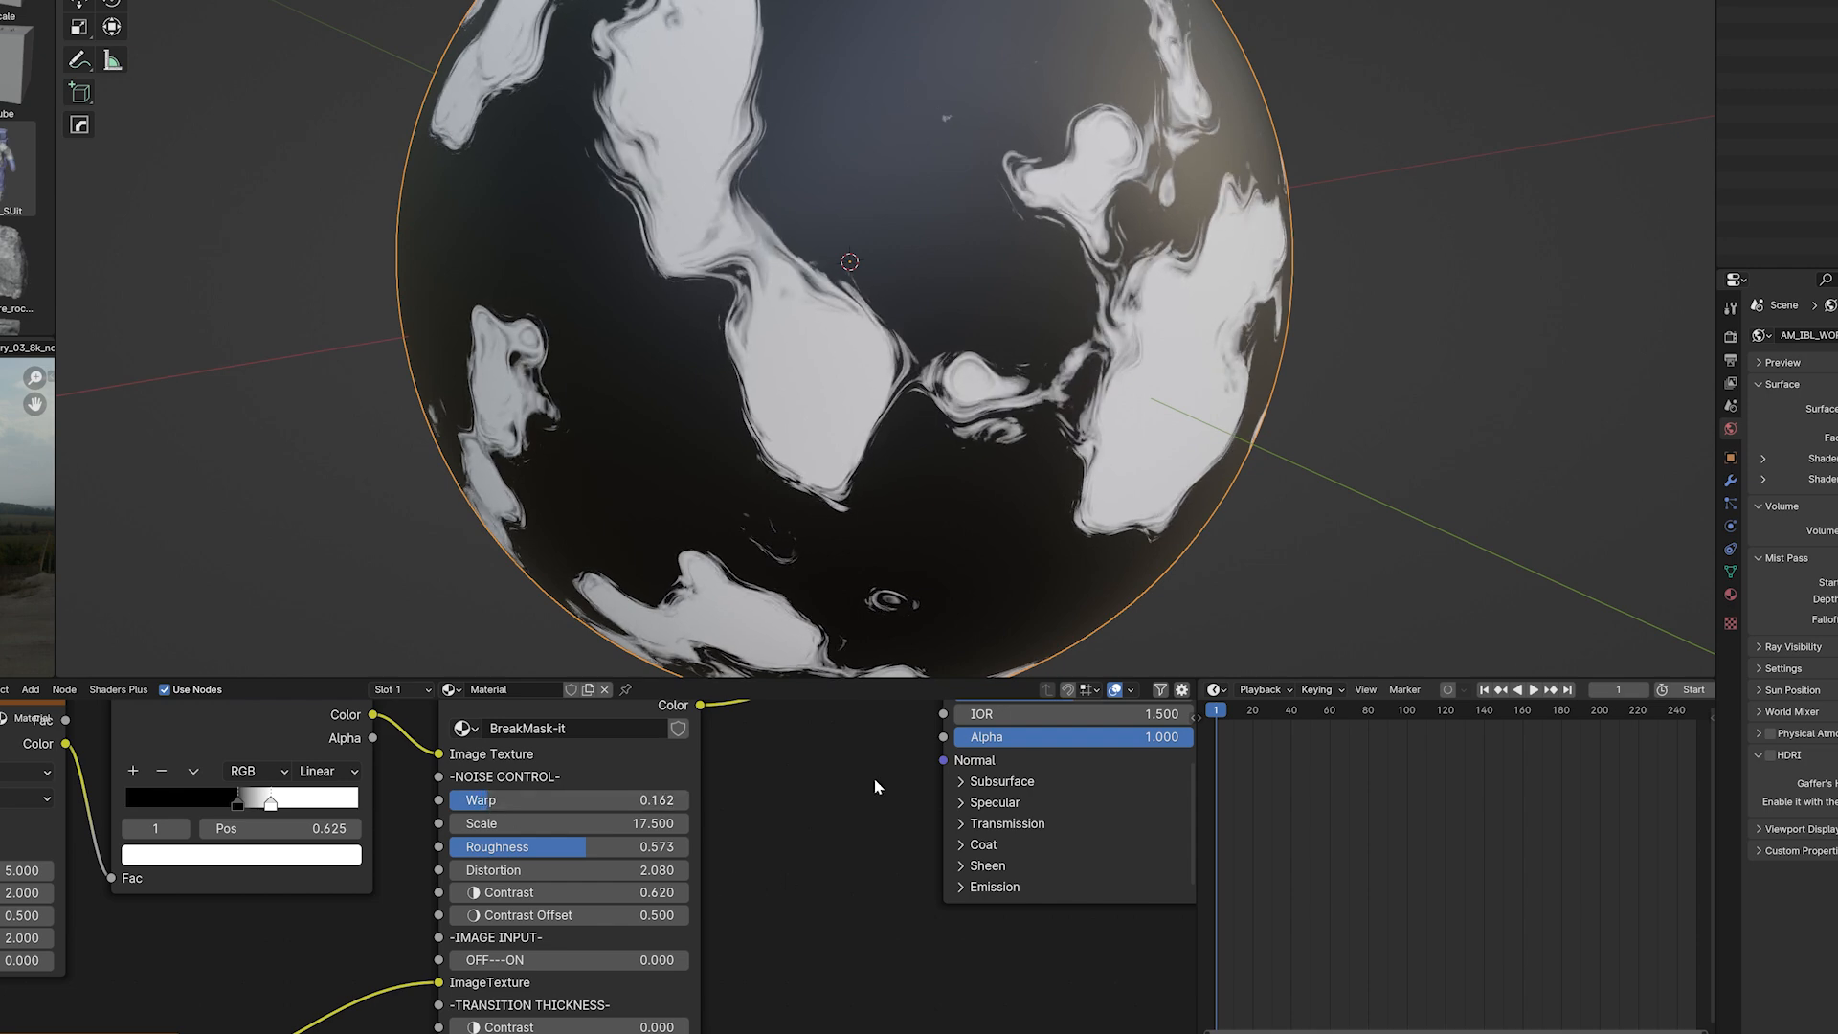
middle_drag(957, 574, 1112, 371)
scroll(882, 337, down, 2)
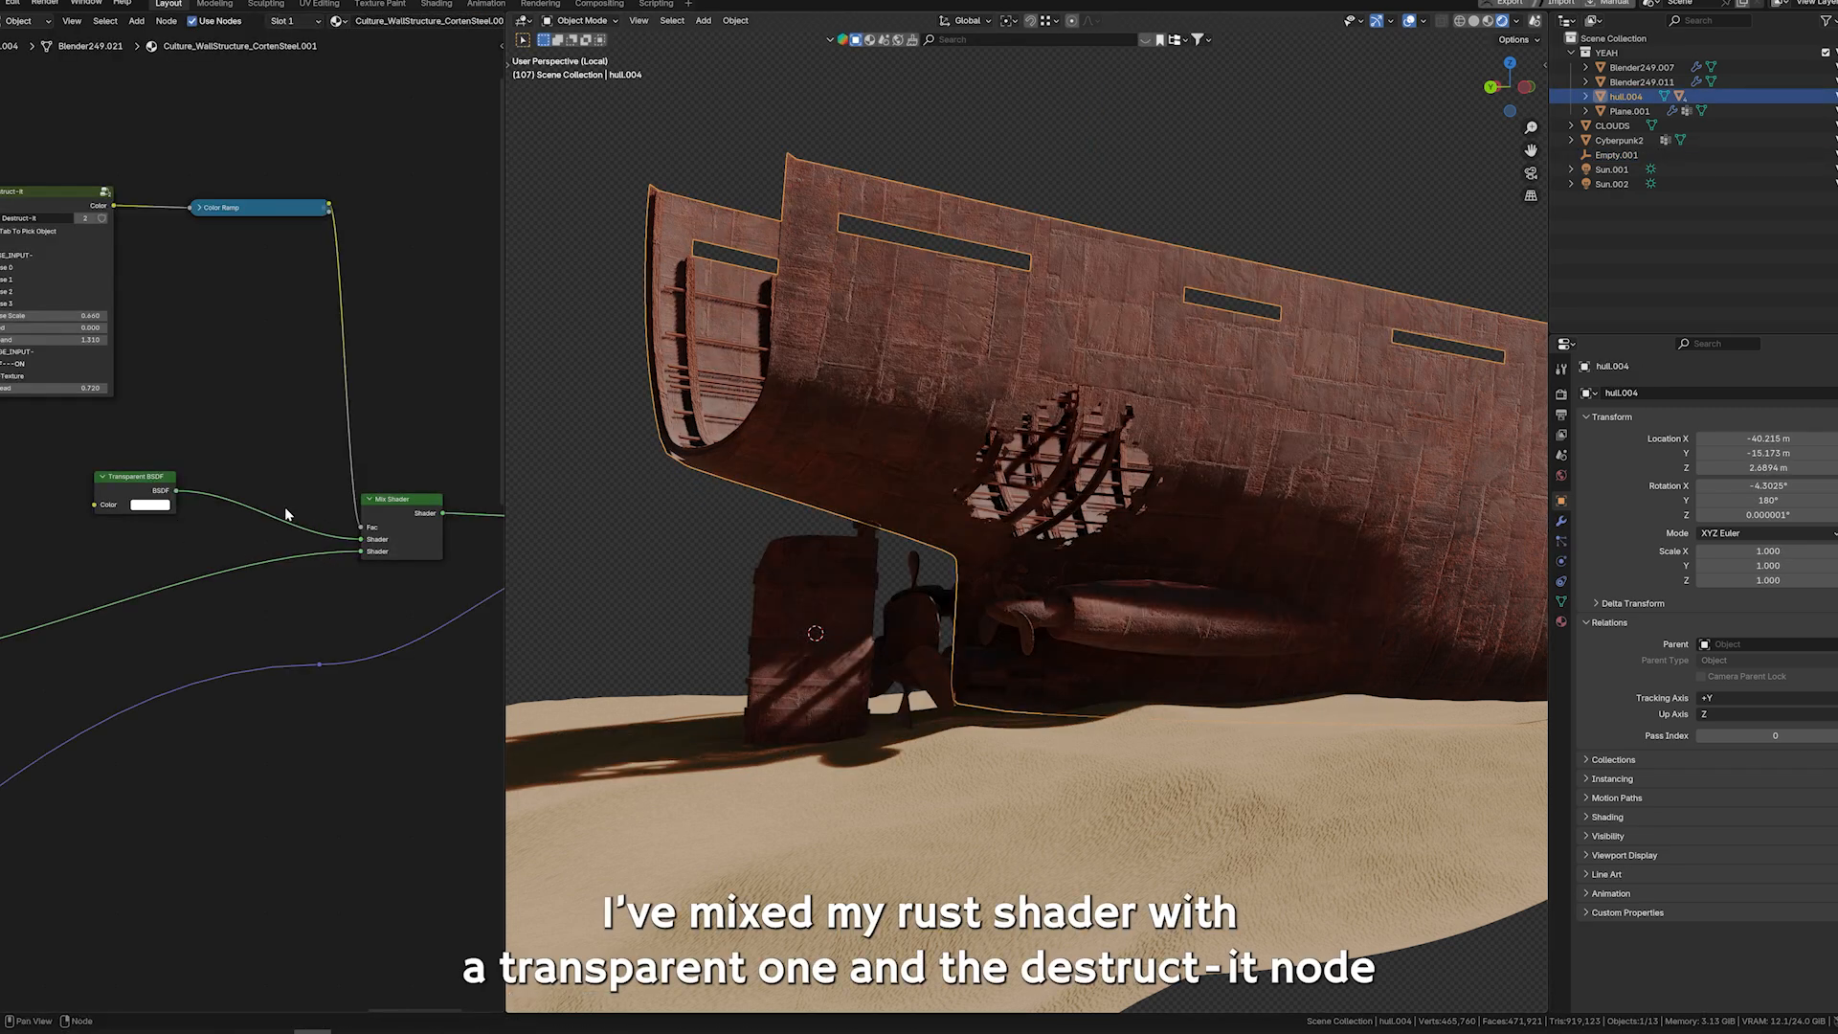
Reposition the Transparent BSDF and Destruct-it nodes around the Mix Shader in the hull's rust material.
drag(145, 488, 123, 515)
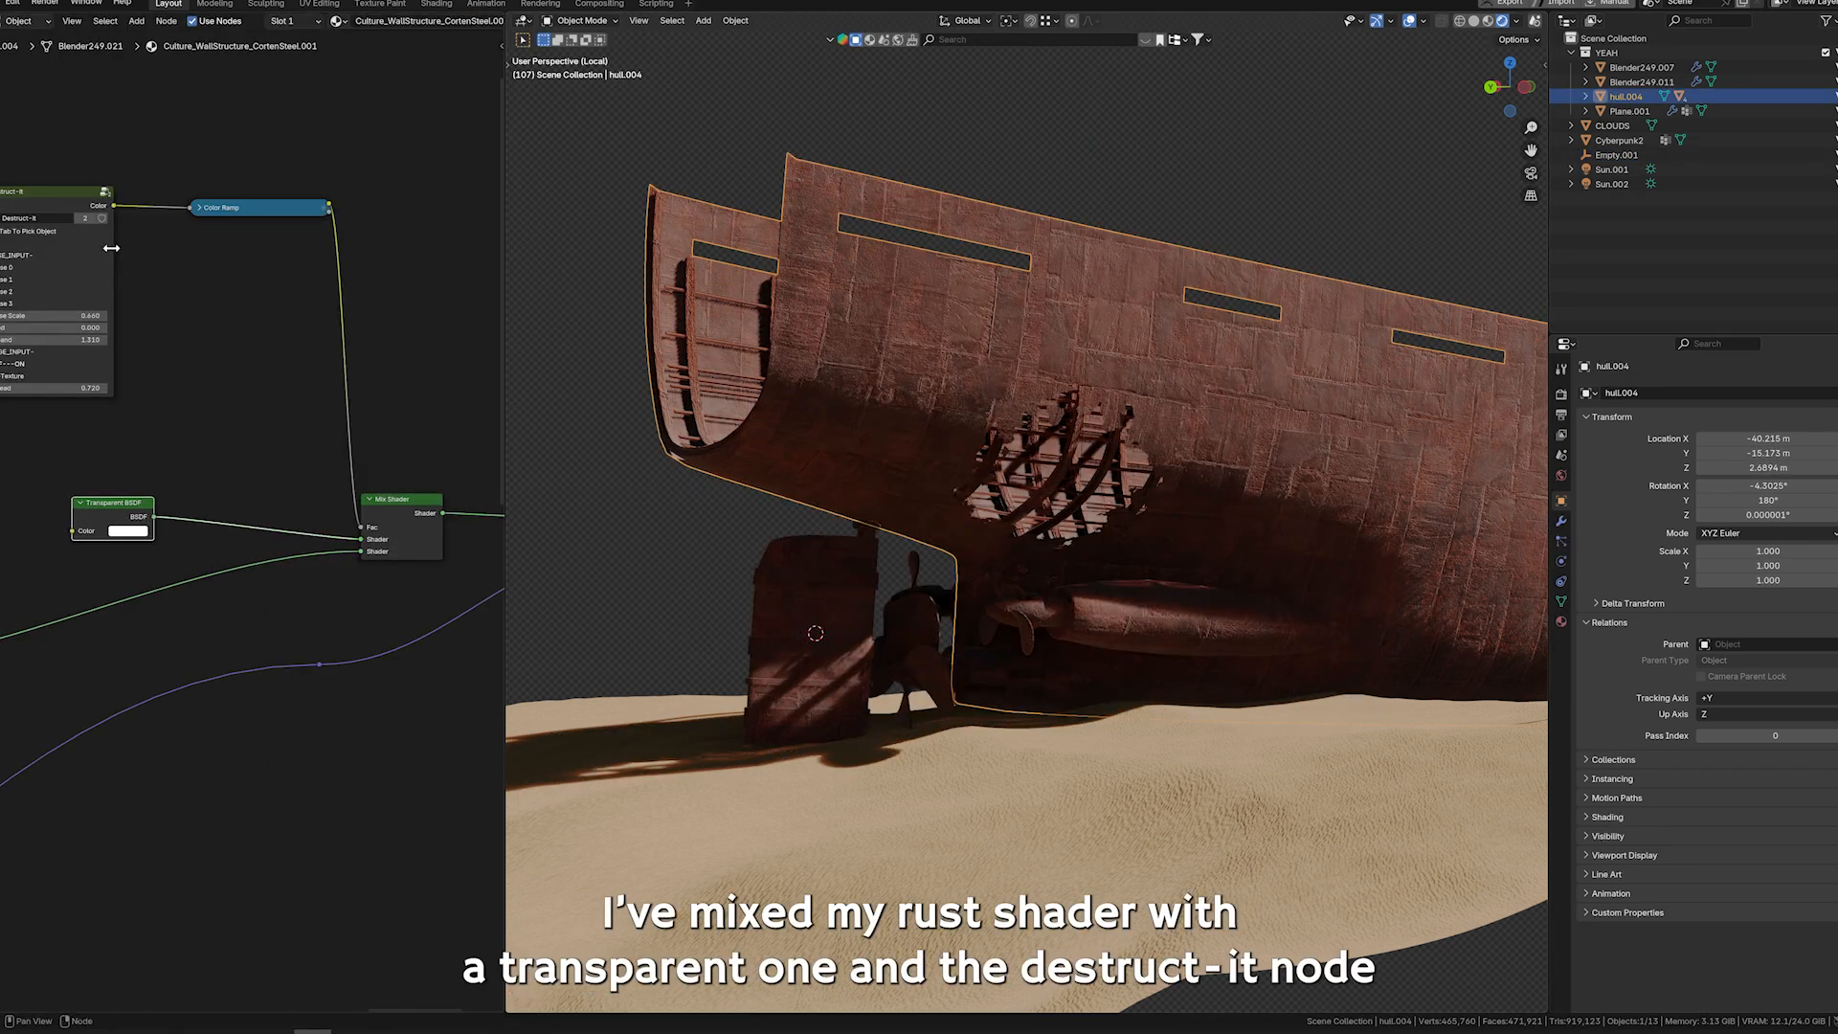
drag(51, 208, 62, 208)
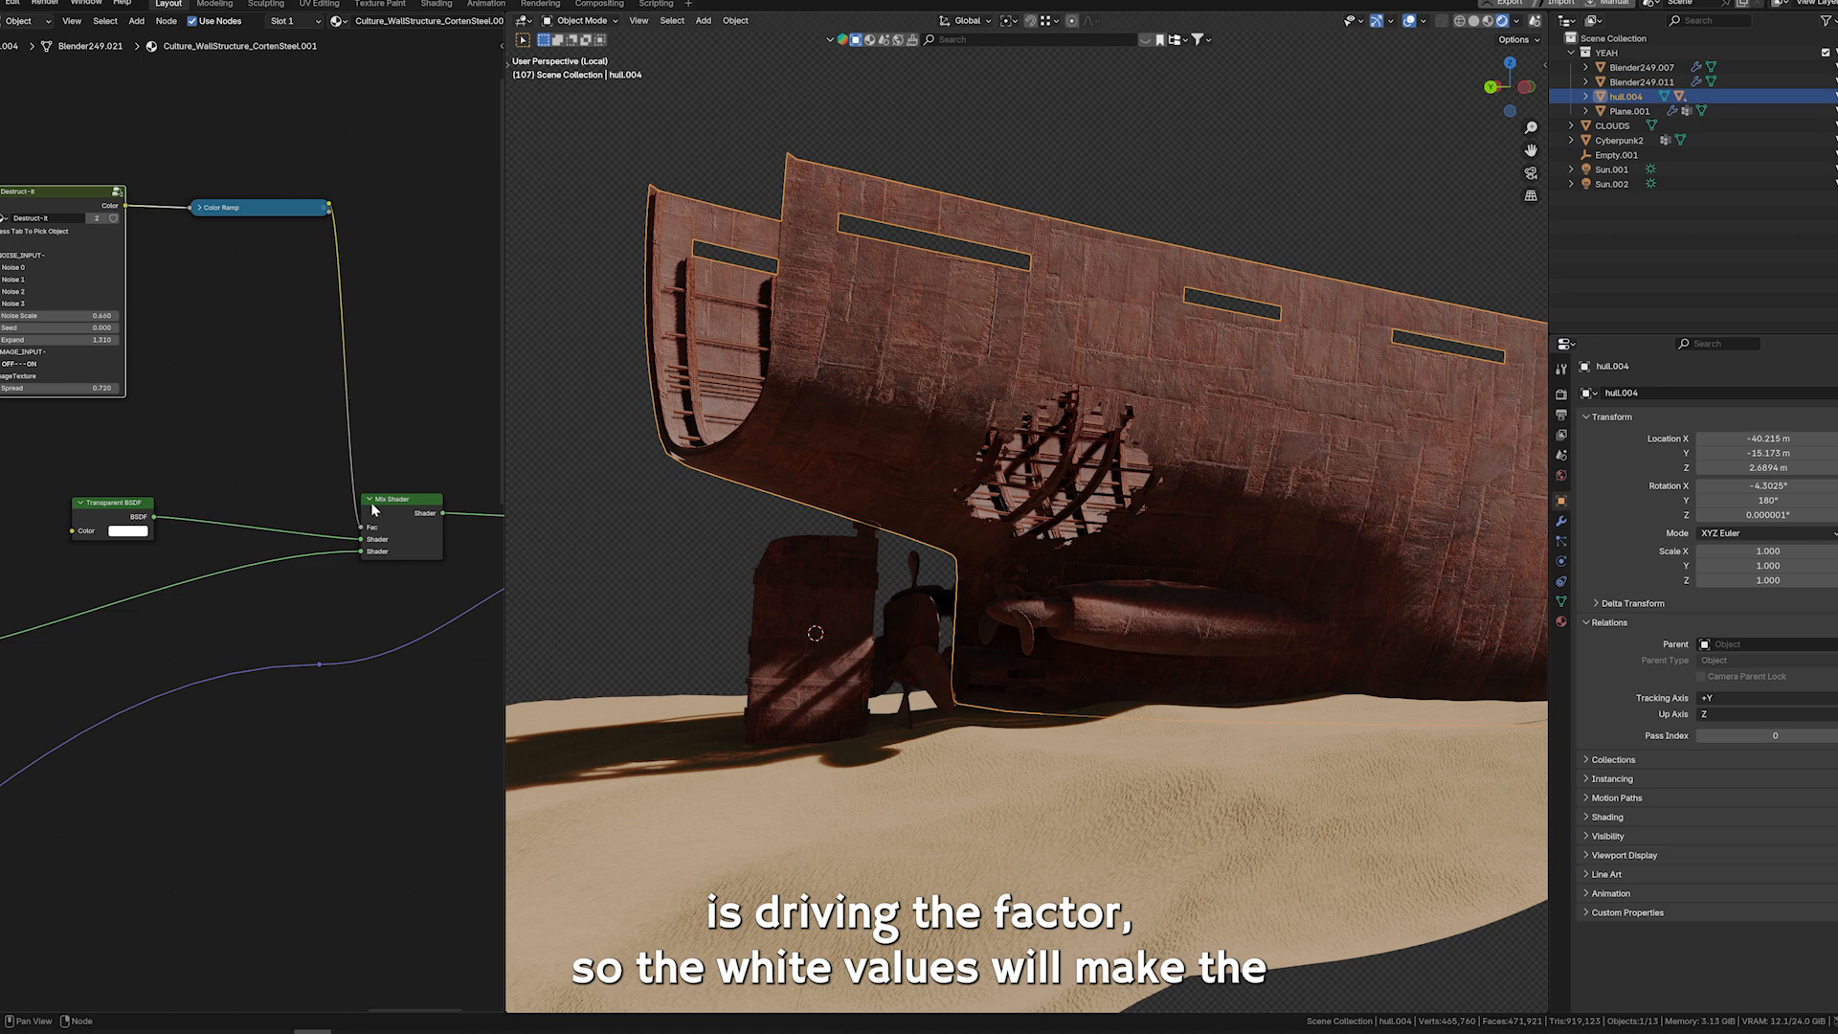
middle_drag(284, 486, 201, 449)
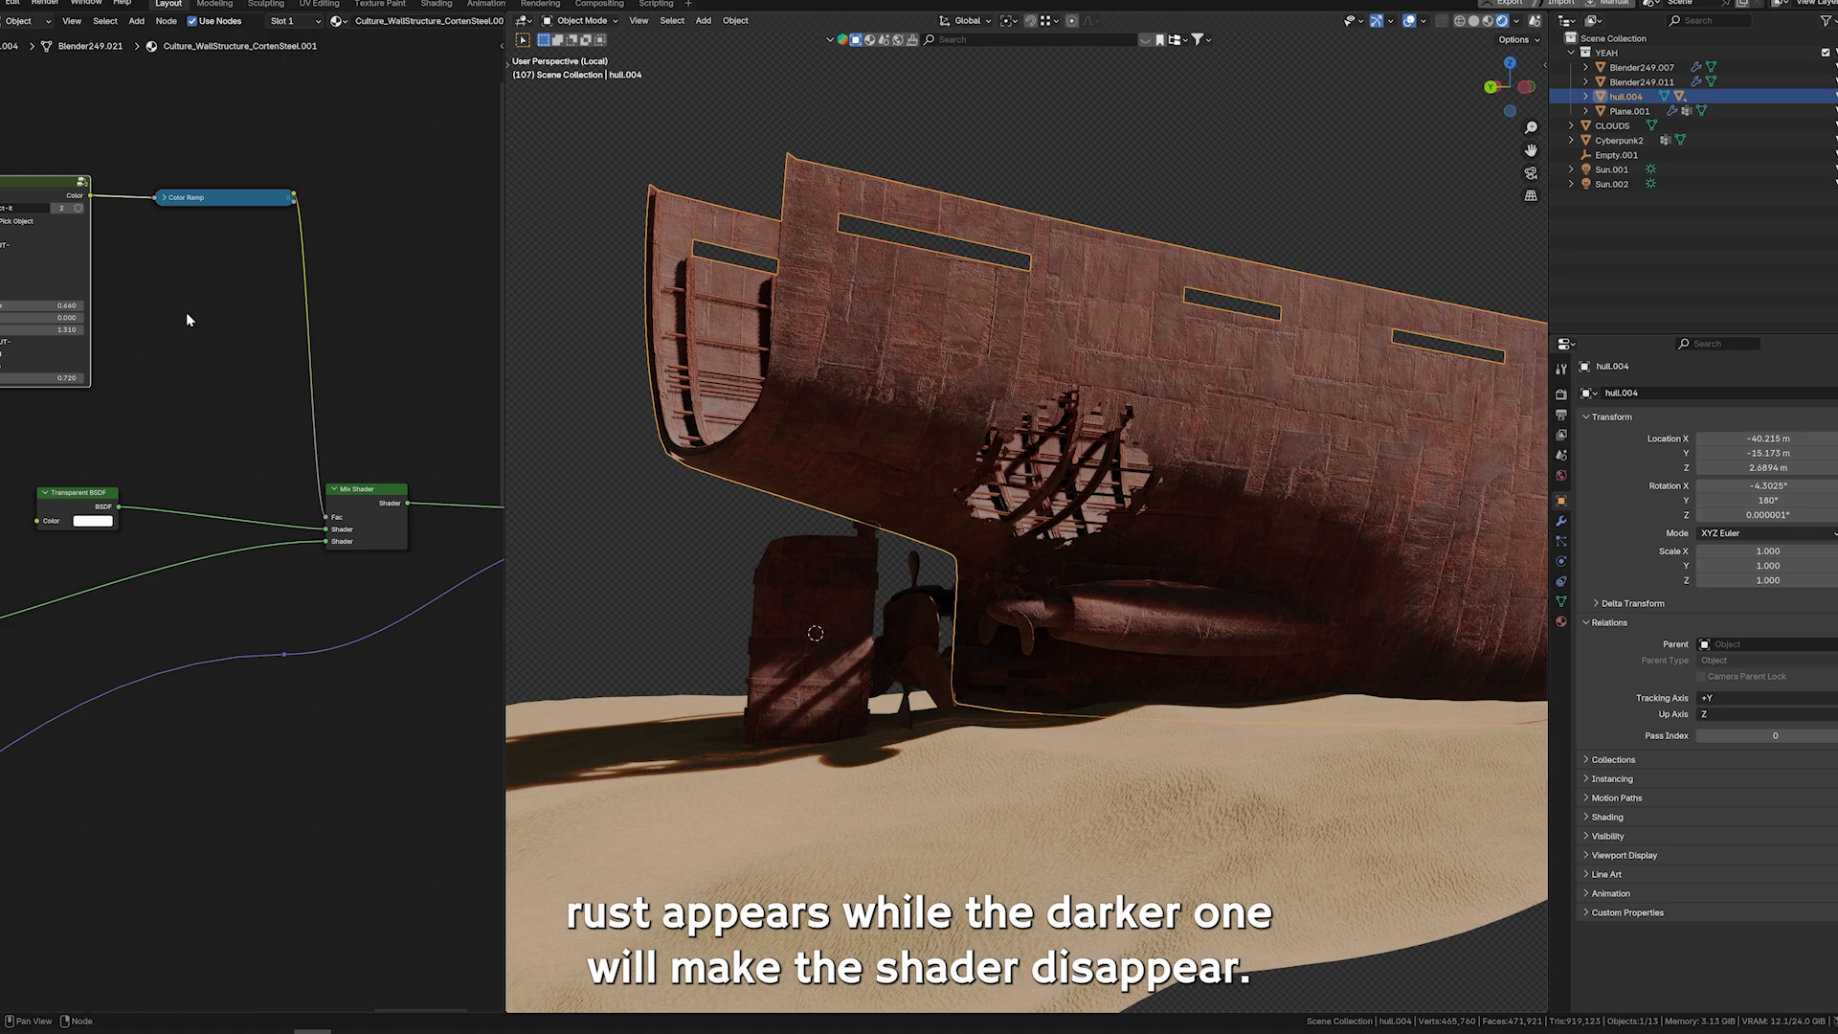
middle_drag(252, 362, 298, 369)
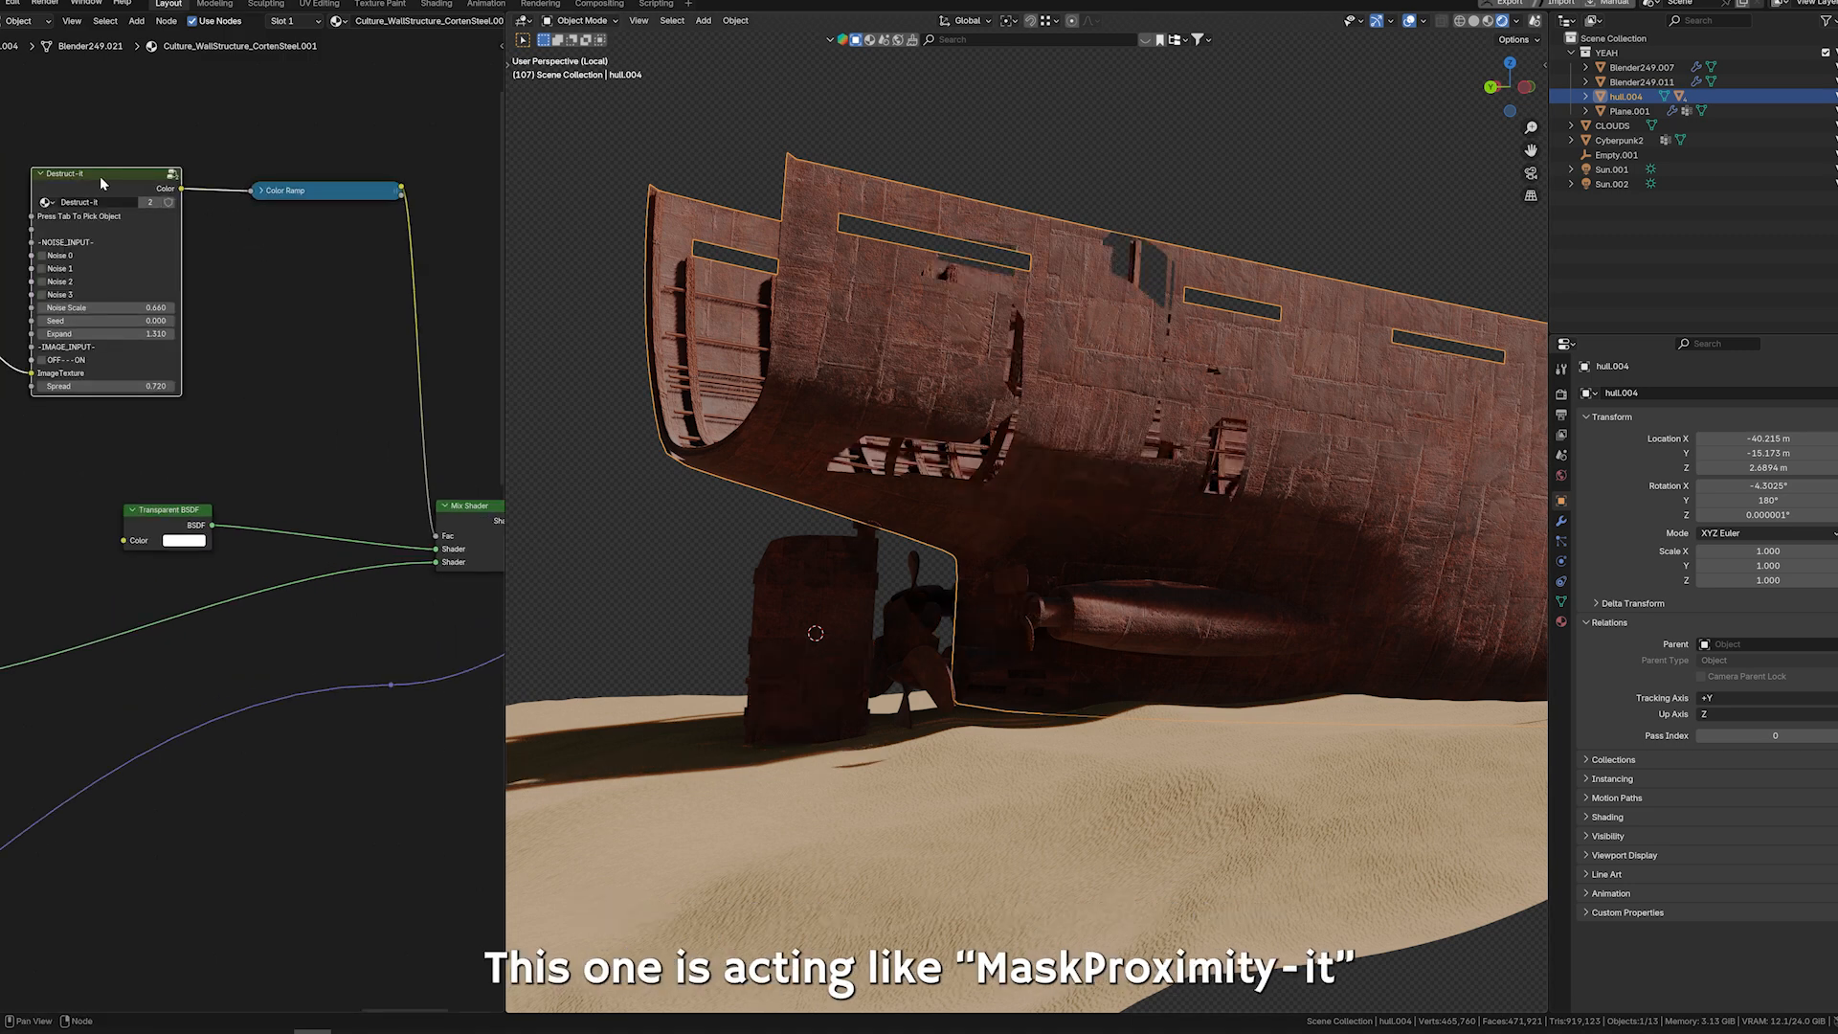
Inspect the object picker inside the Destruct-it group, and move the Empty it uses along the hull.
key(Tab)
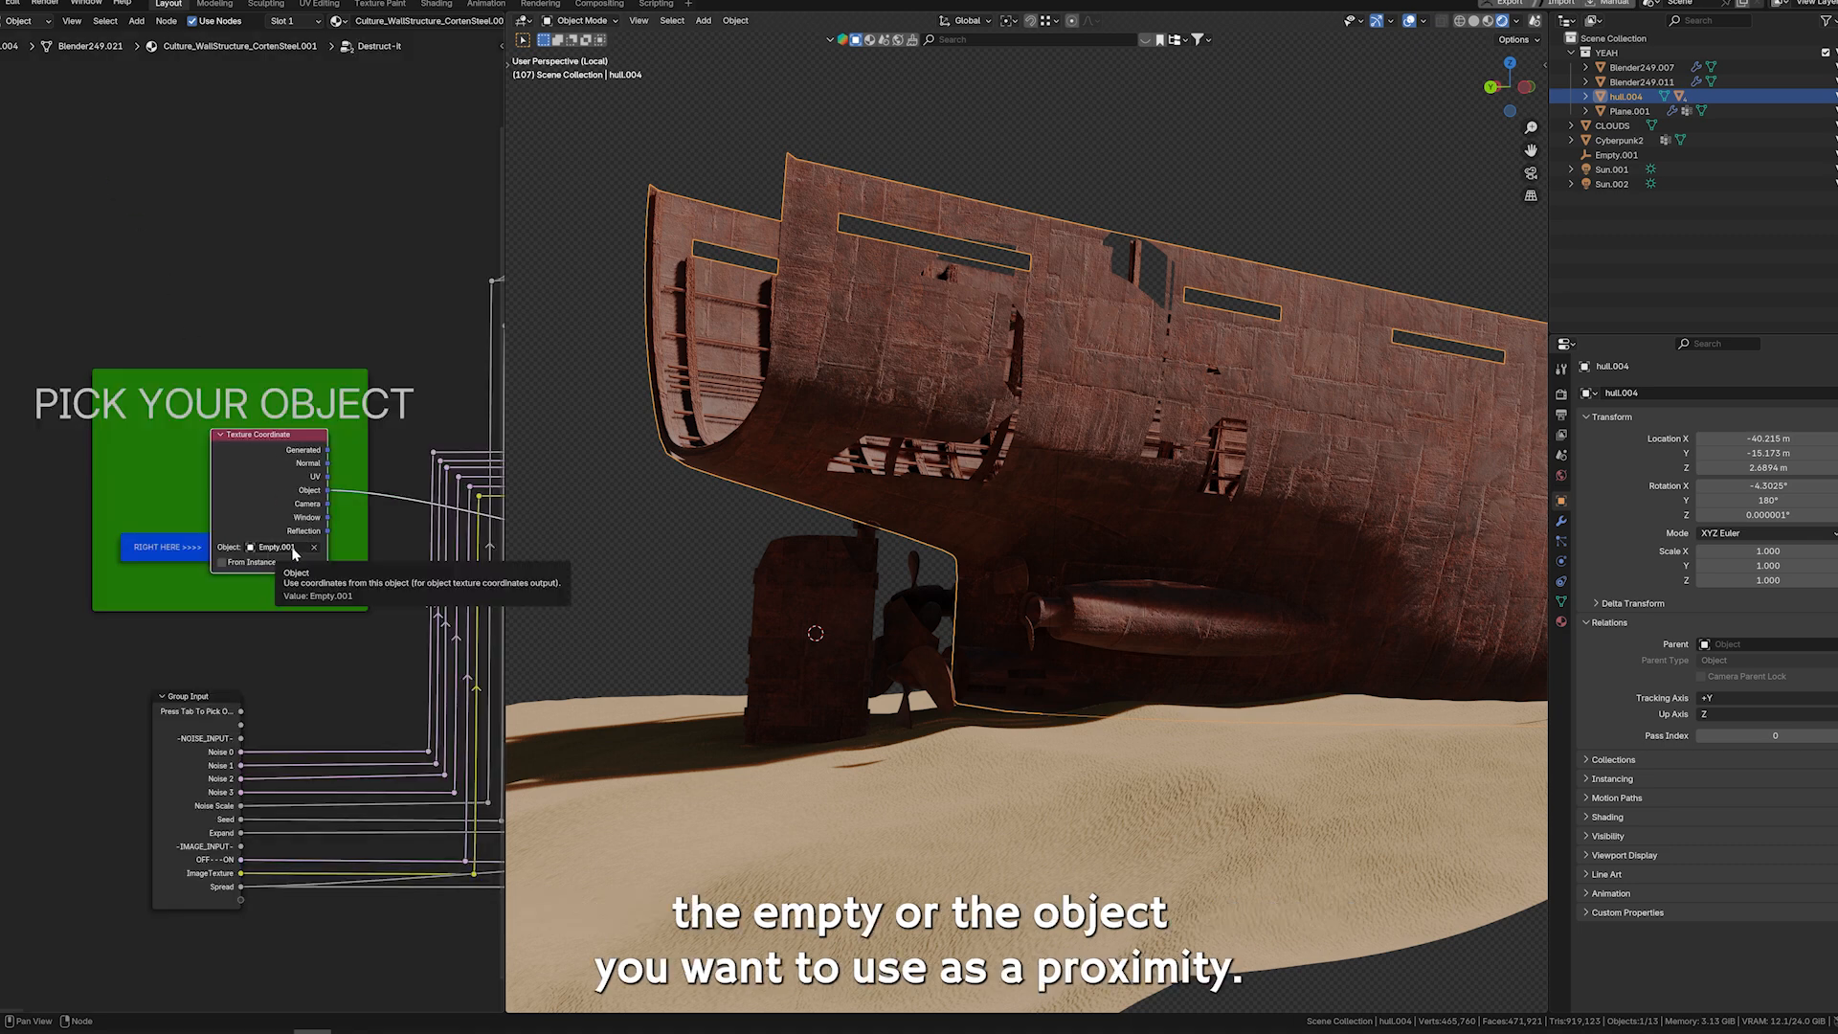
key(Tab)
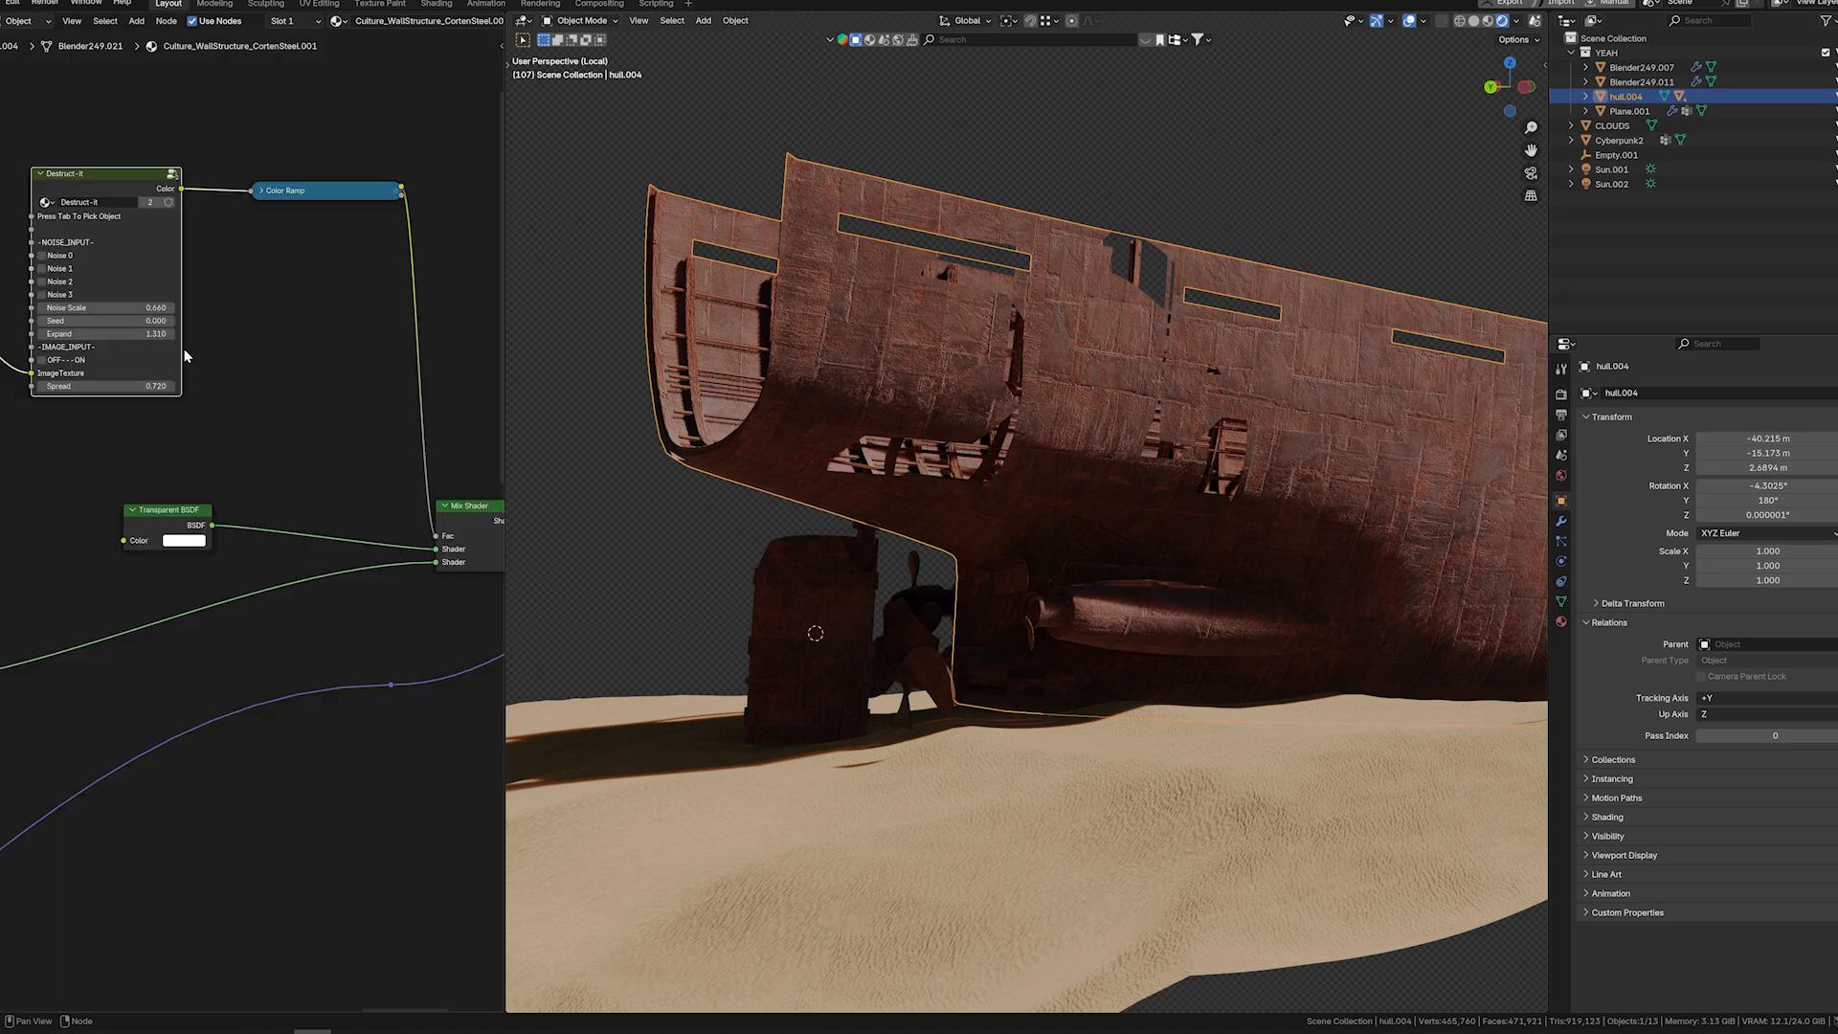
click(1061, 463)
key(g)
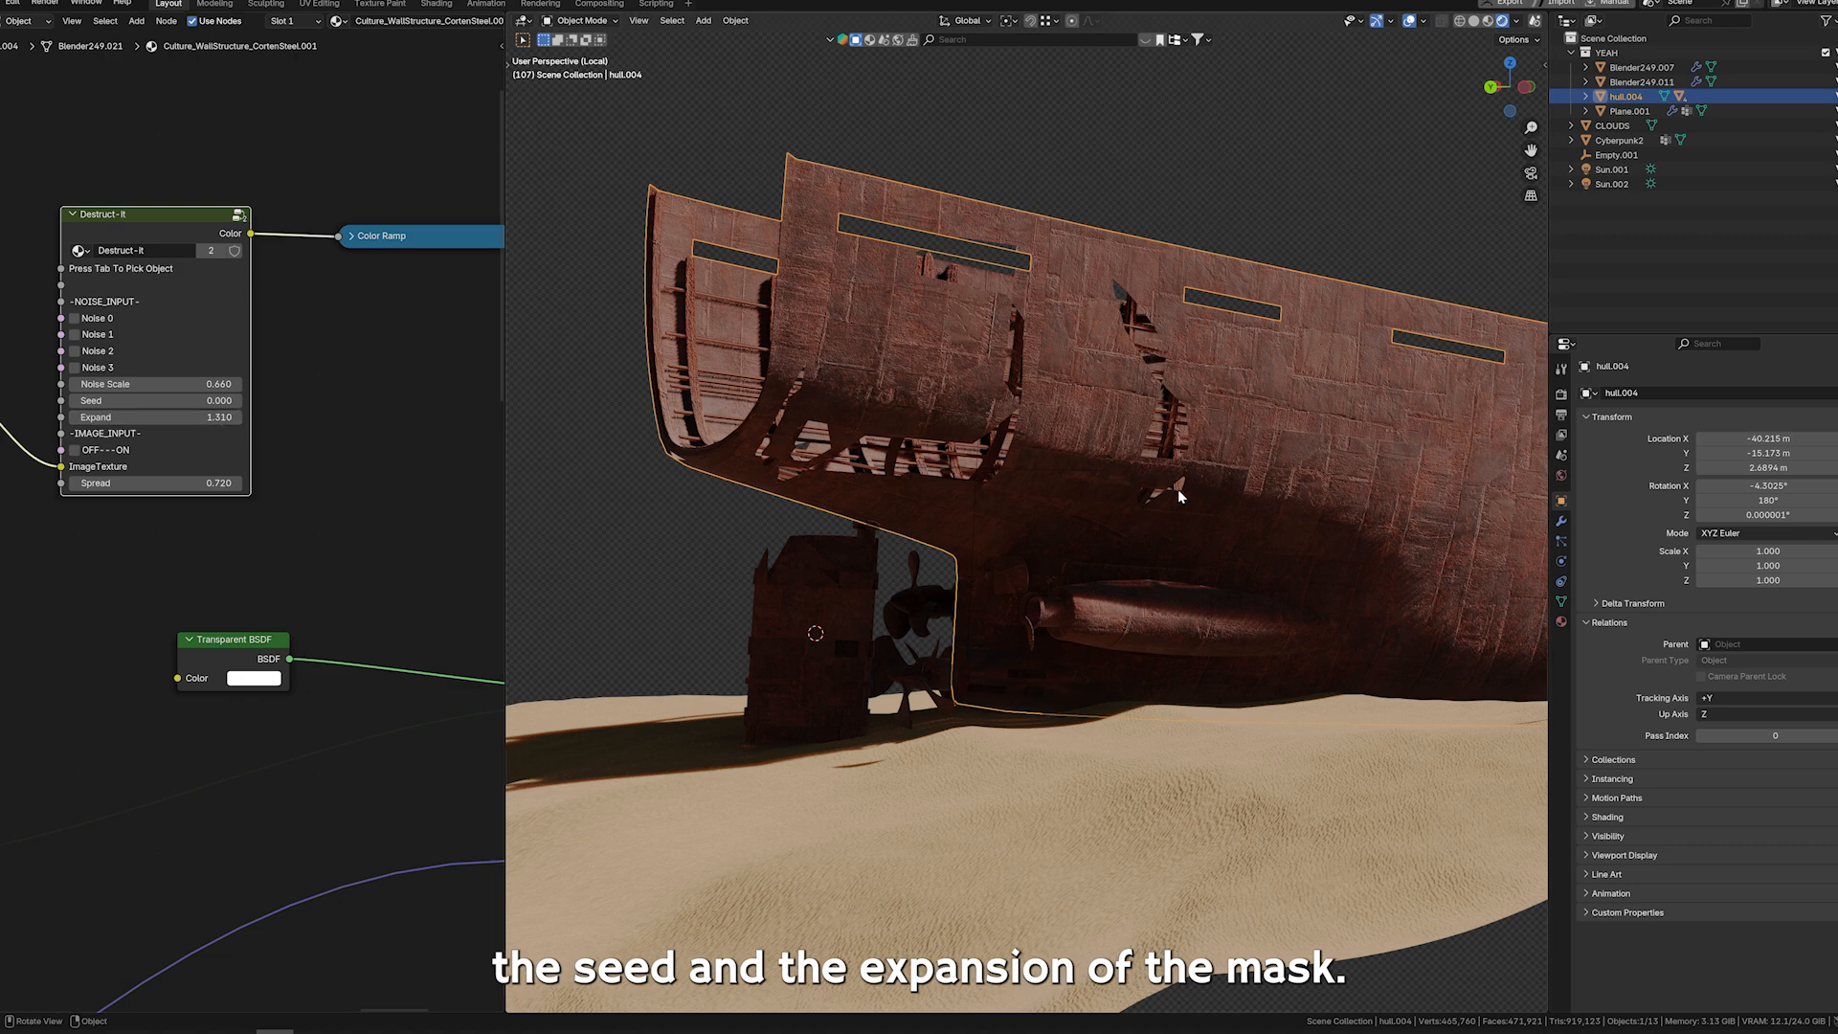
Set Destruct-it's Noise Scale to 7.360, Seed to 2.600 and Expand to 1.250.
drag(144, 386, 194, 402)
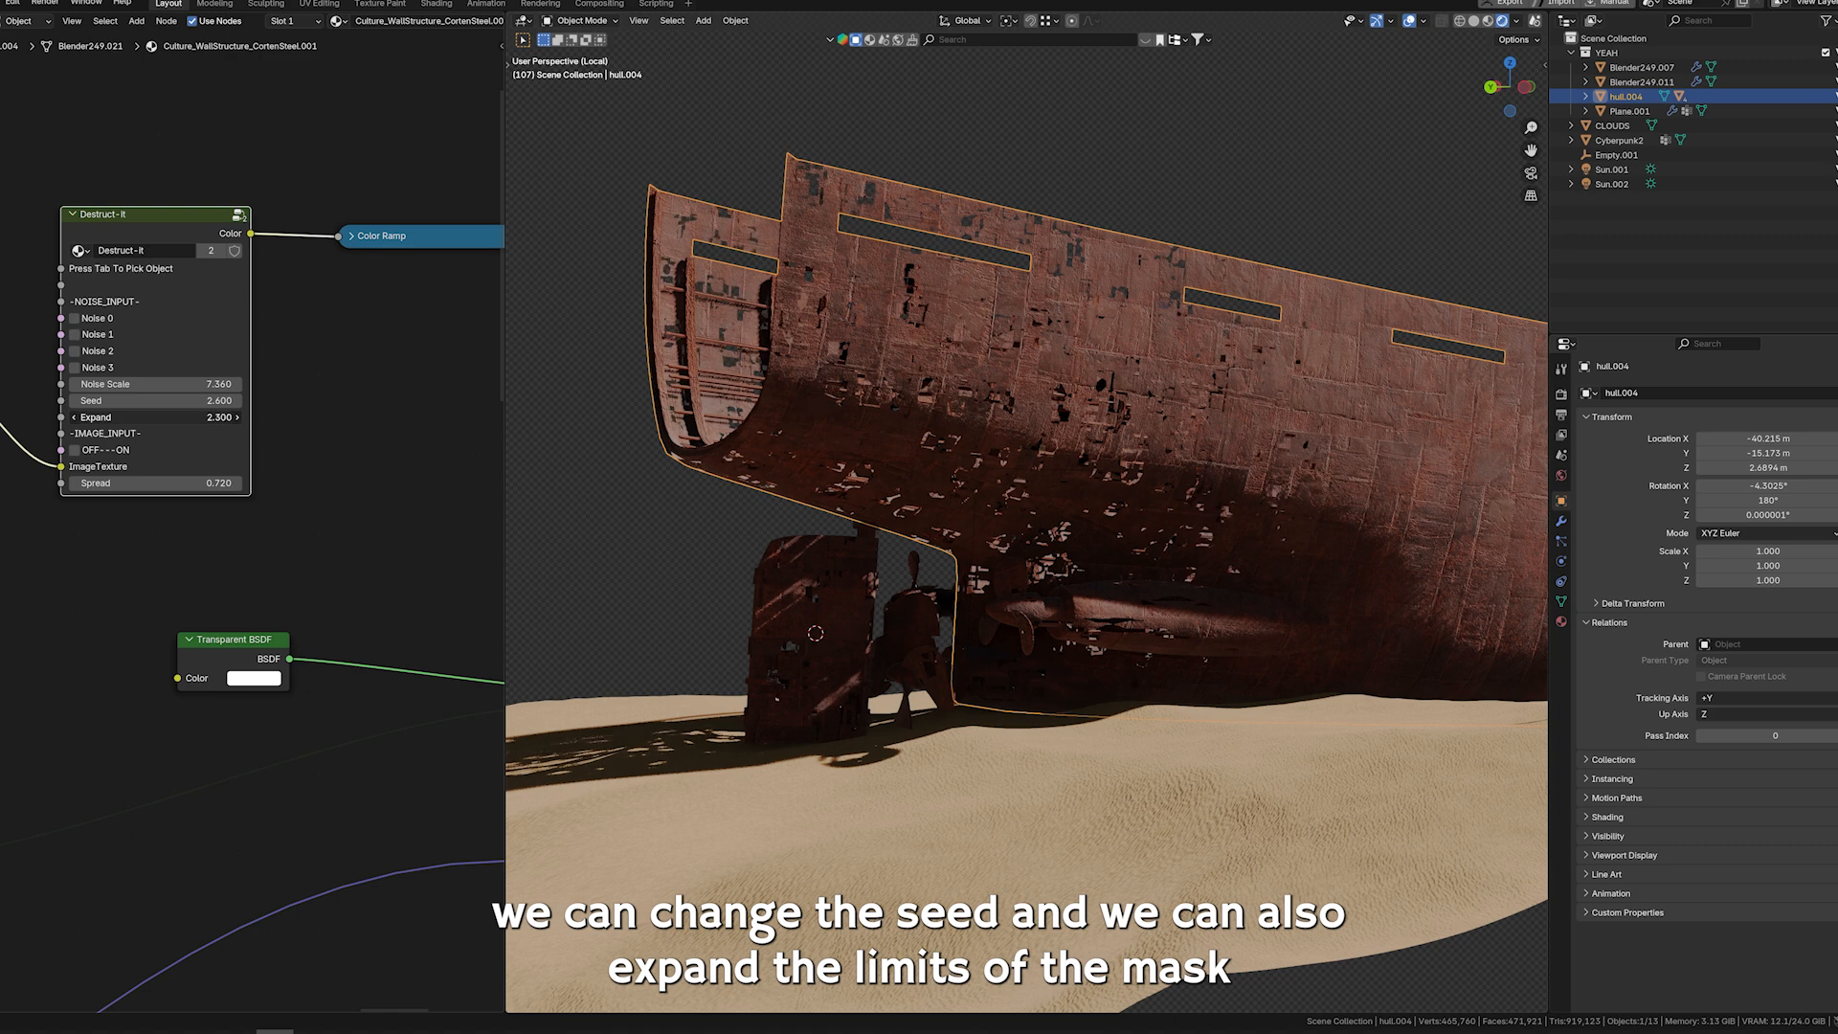
drag(191, 418, 134, 418)
Scale the proximity Empty uniformly to 2.579 to resize the destroyed area of the hull.
click(973, 528)
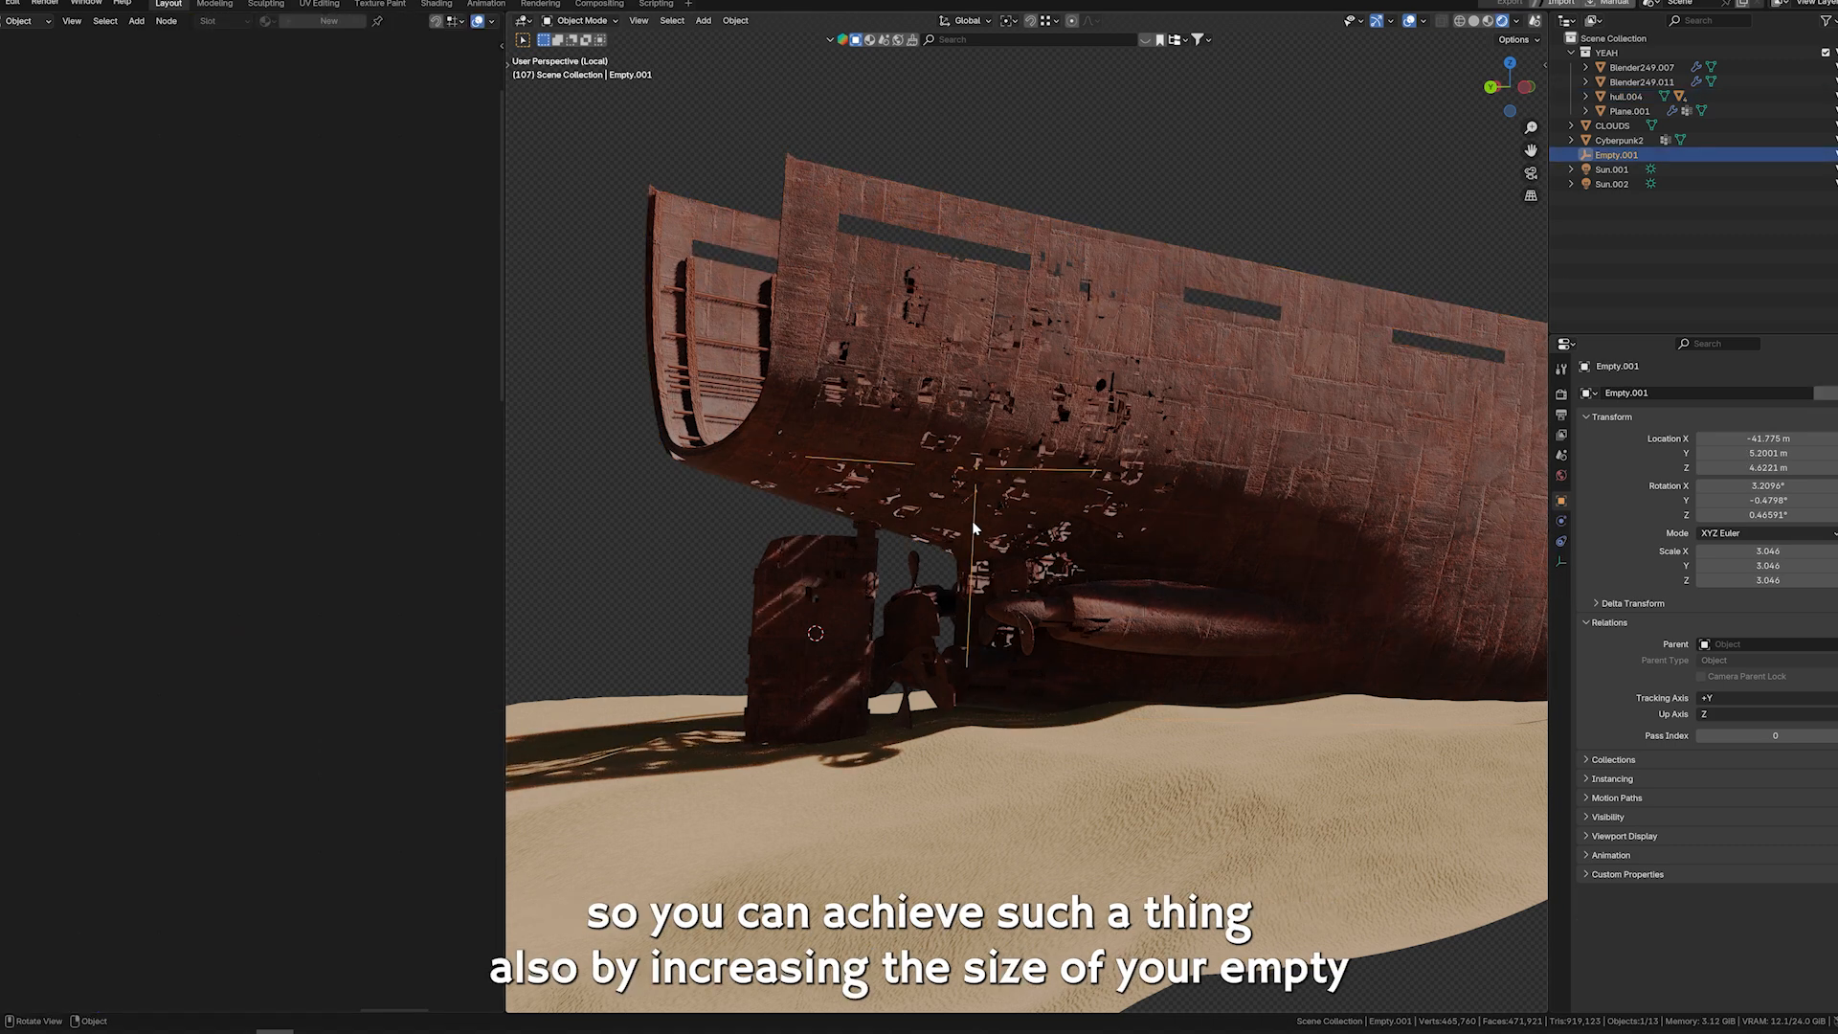
key(s)
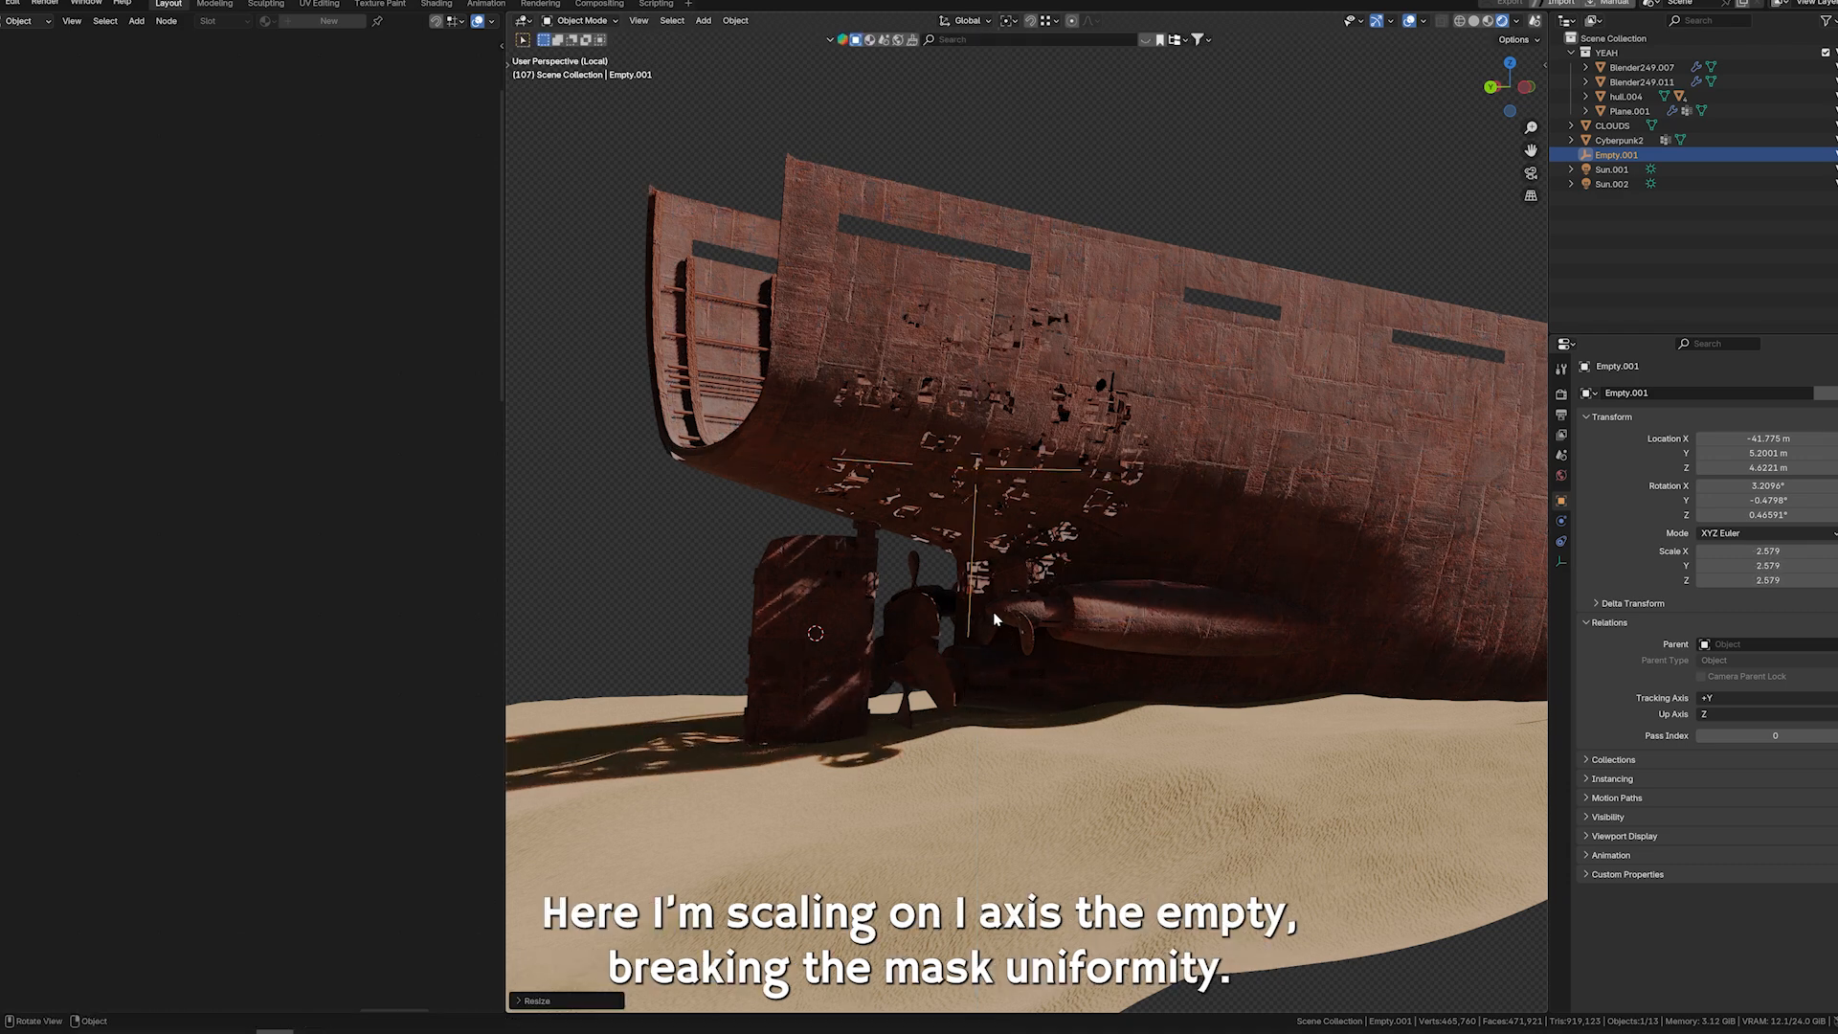
key(x)
key(Escape)
Try stretching the Empty along the global Y axis to make the destruction mask non-uniform.
key(s)
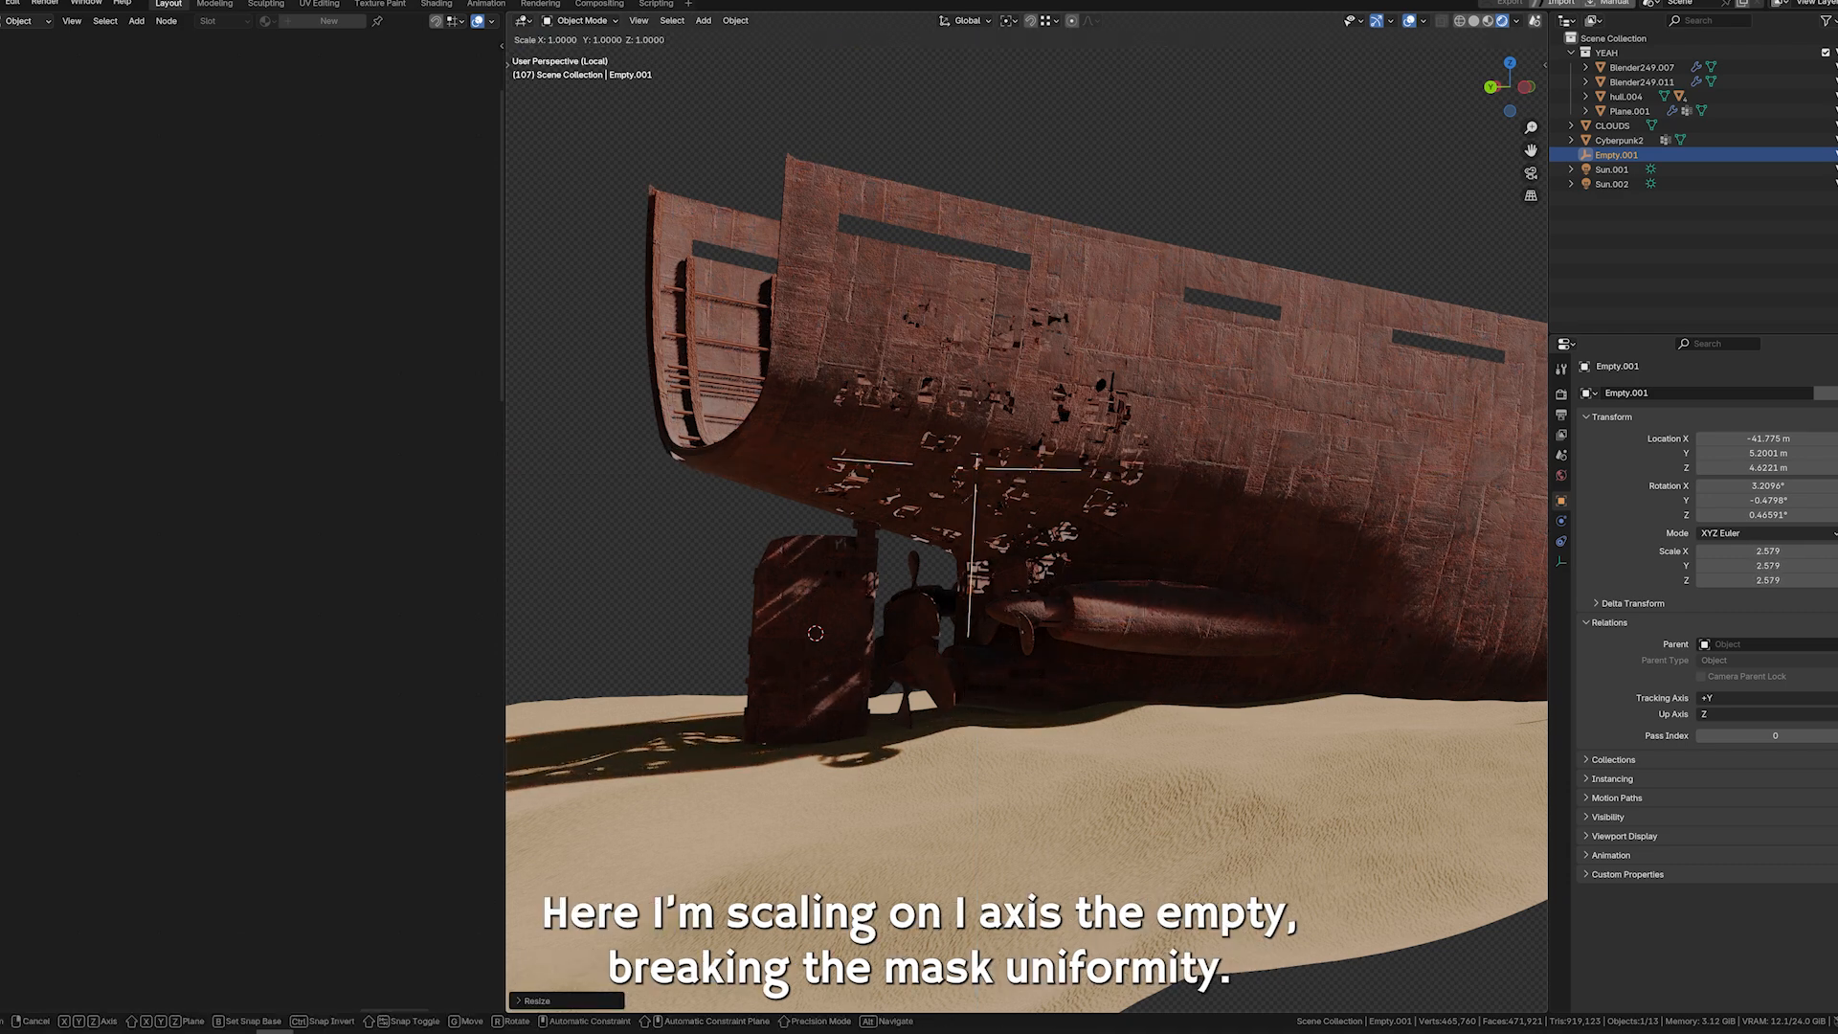
key(y)
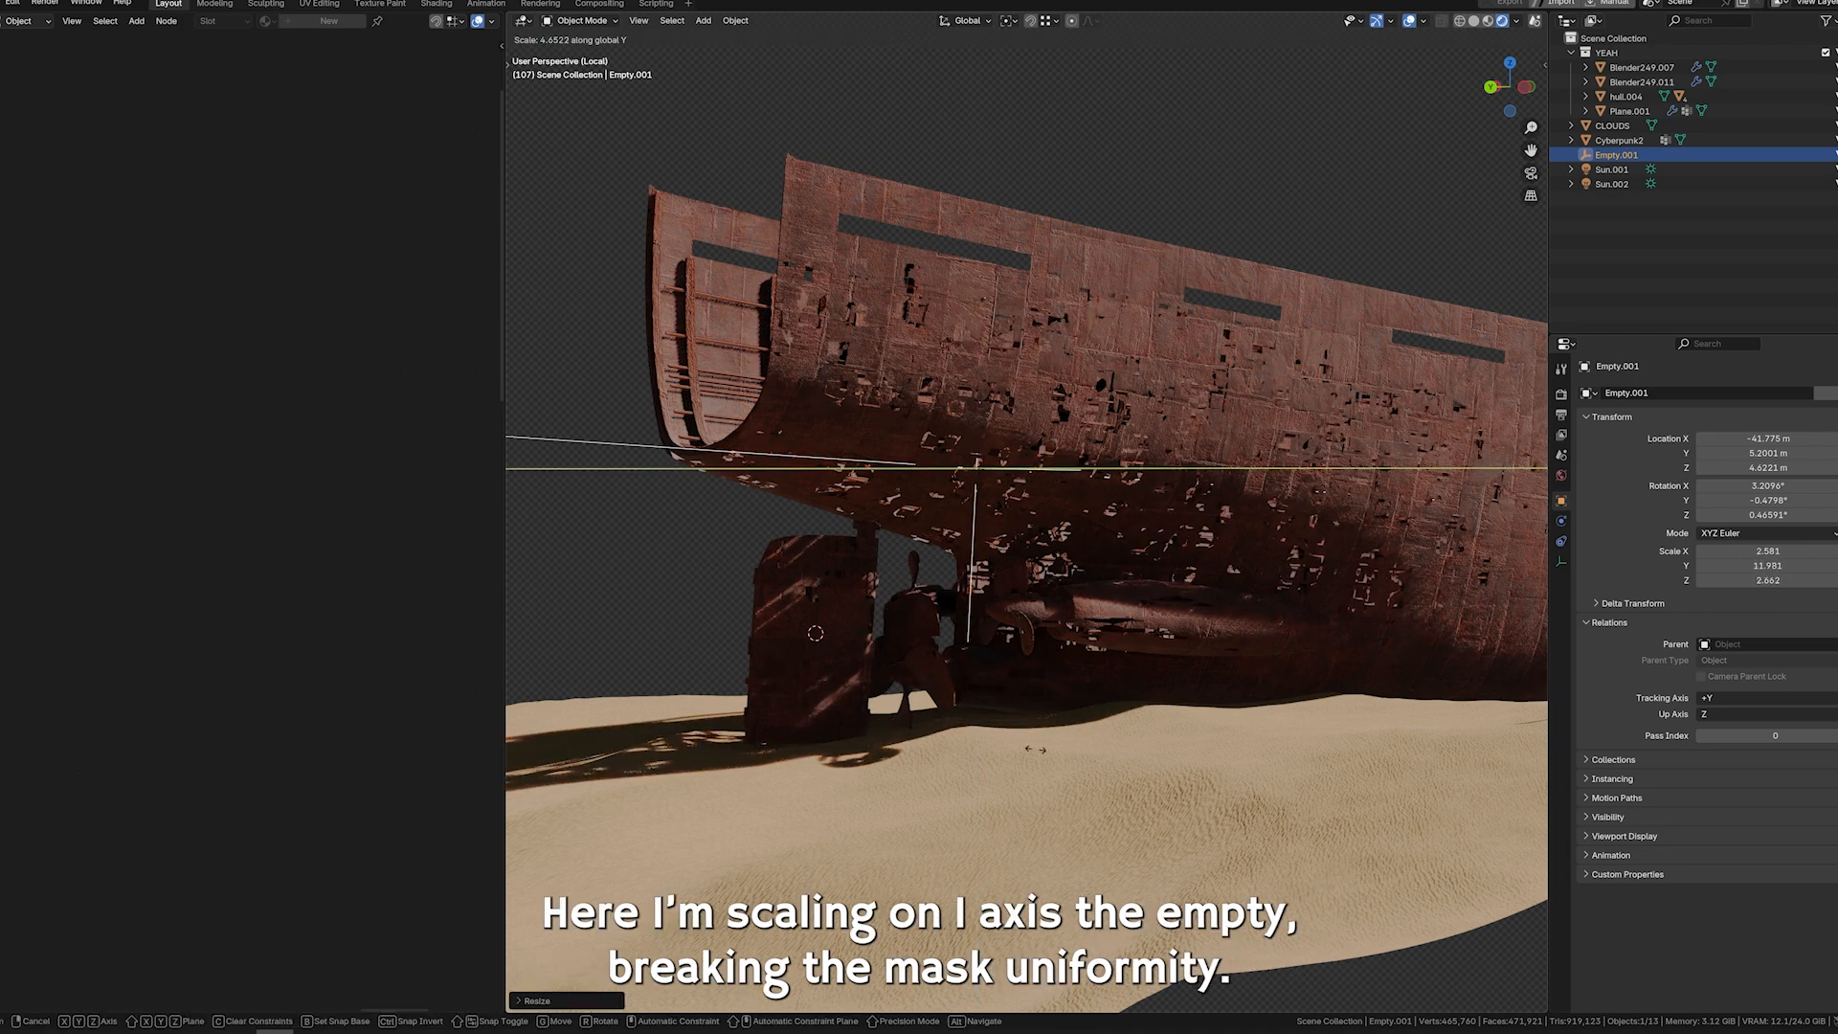
click(1135, 612)
scroll(1135, 612, down, 3)
key(g)
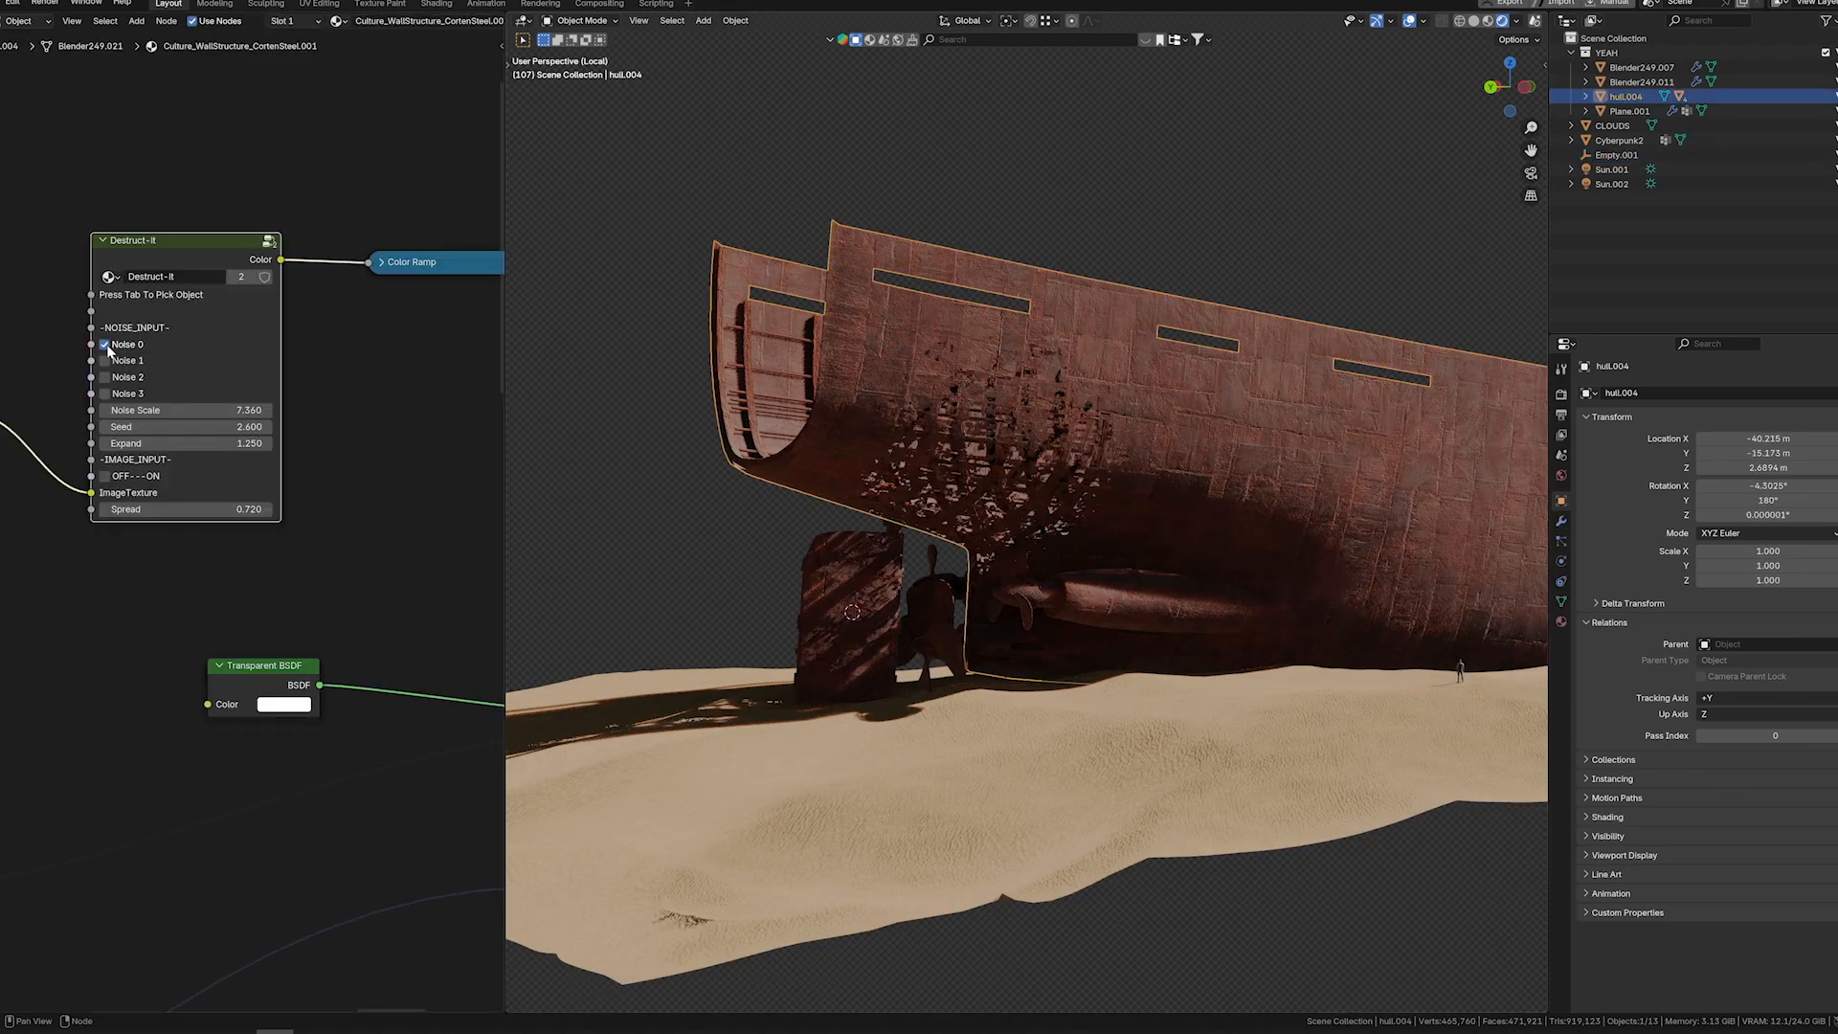
Enable Noise 0 through Noise 3 on Destruct-it, and set its Noise Scale to 2.050.
click(106, 345)
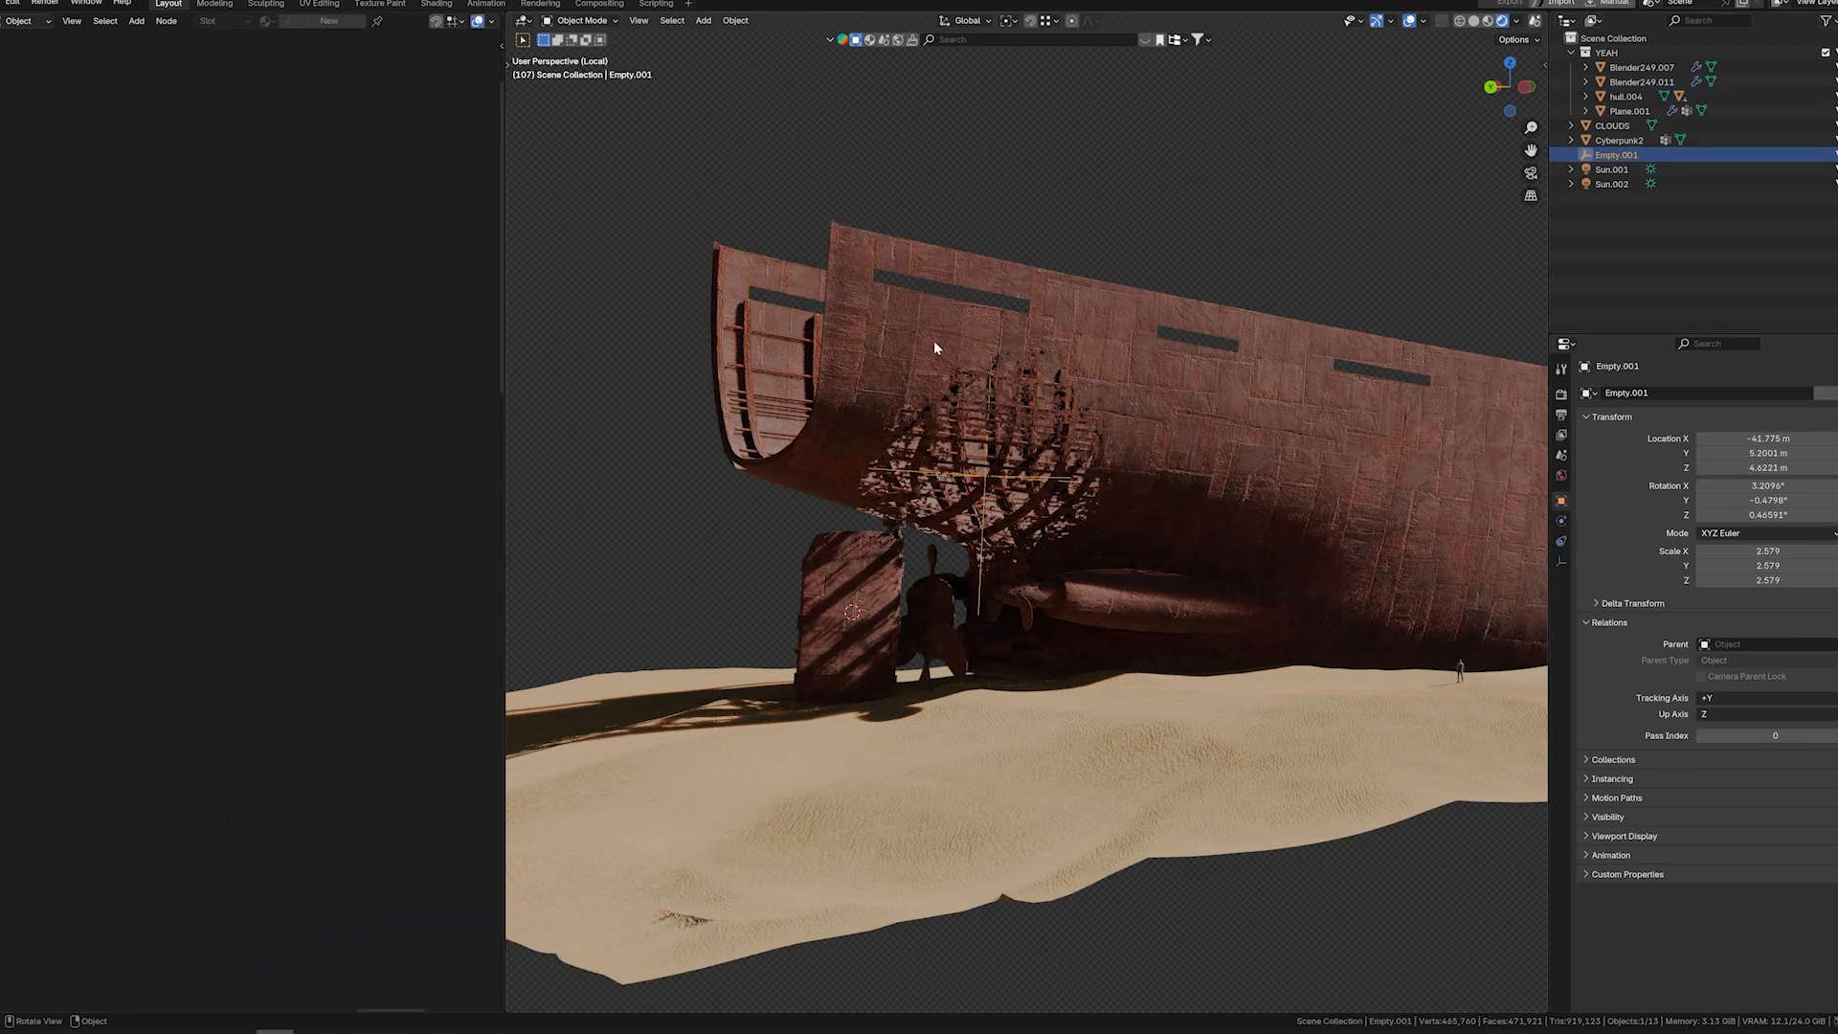
scroll(1034, 494, up, 5)
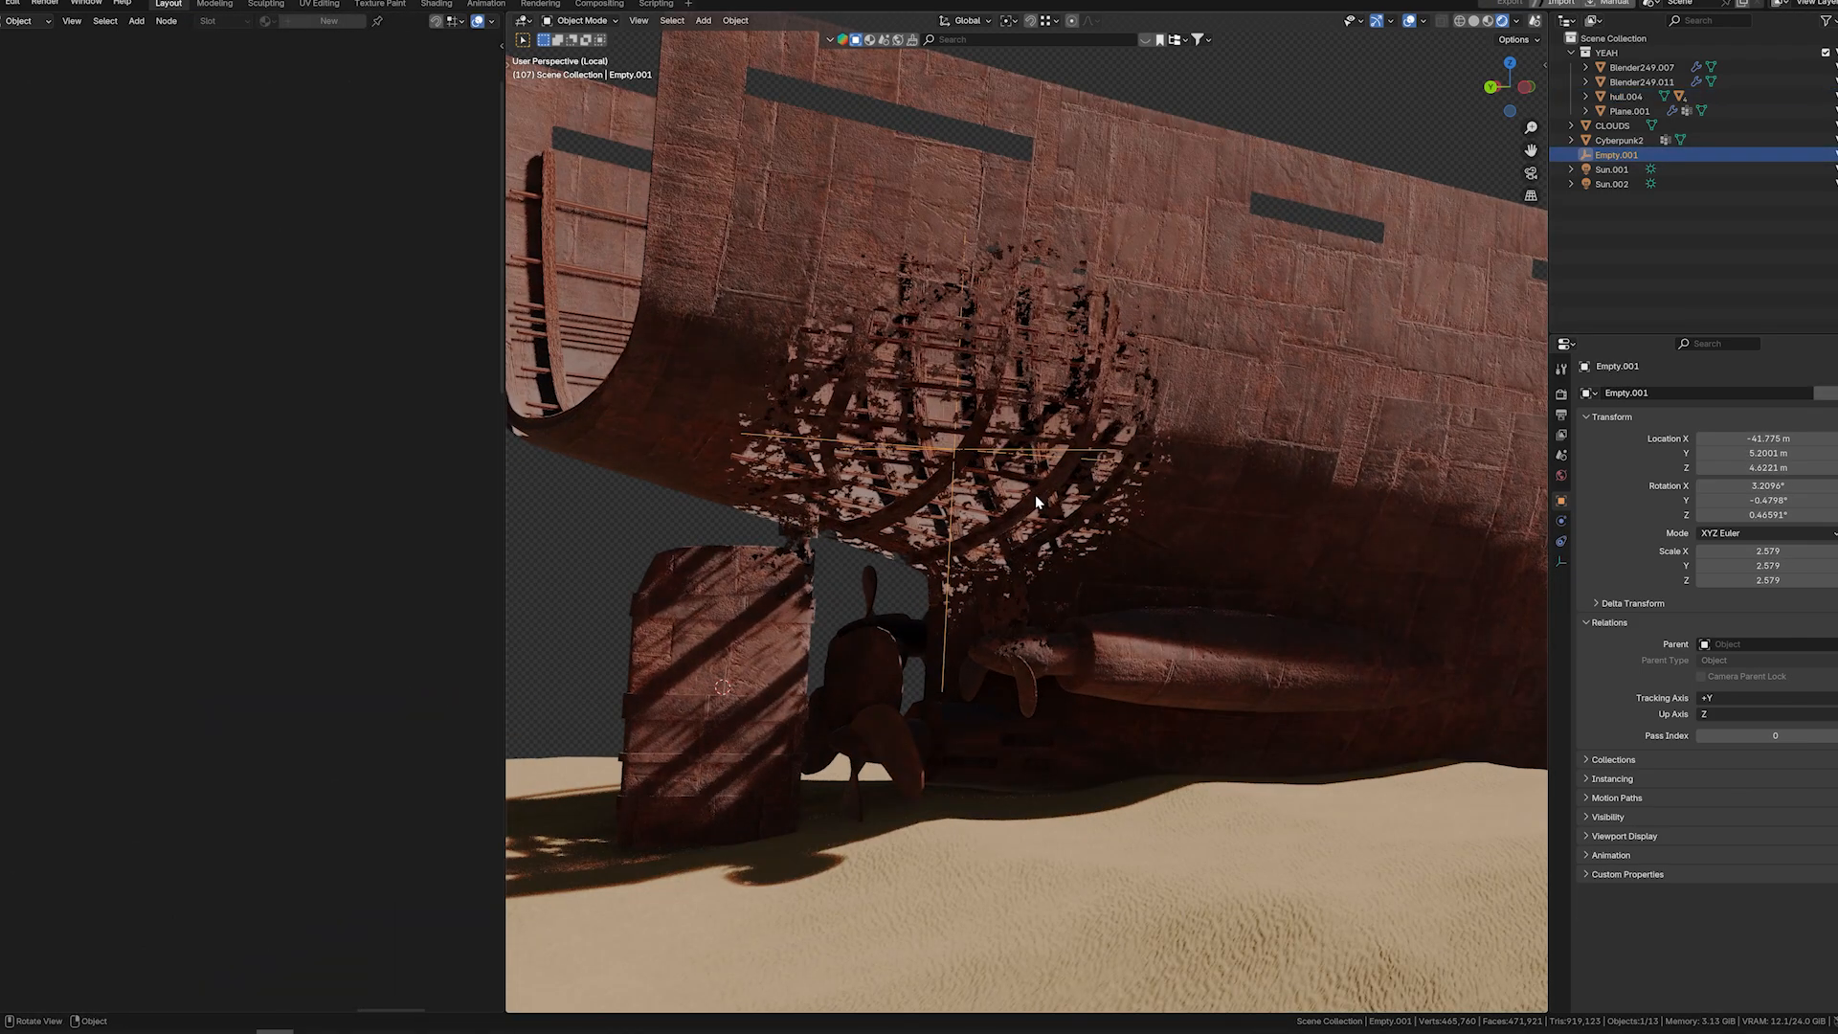
scroll(1036, 494, down, 3)
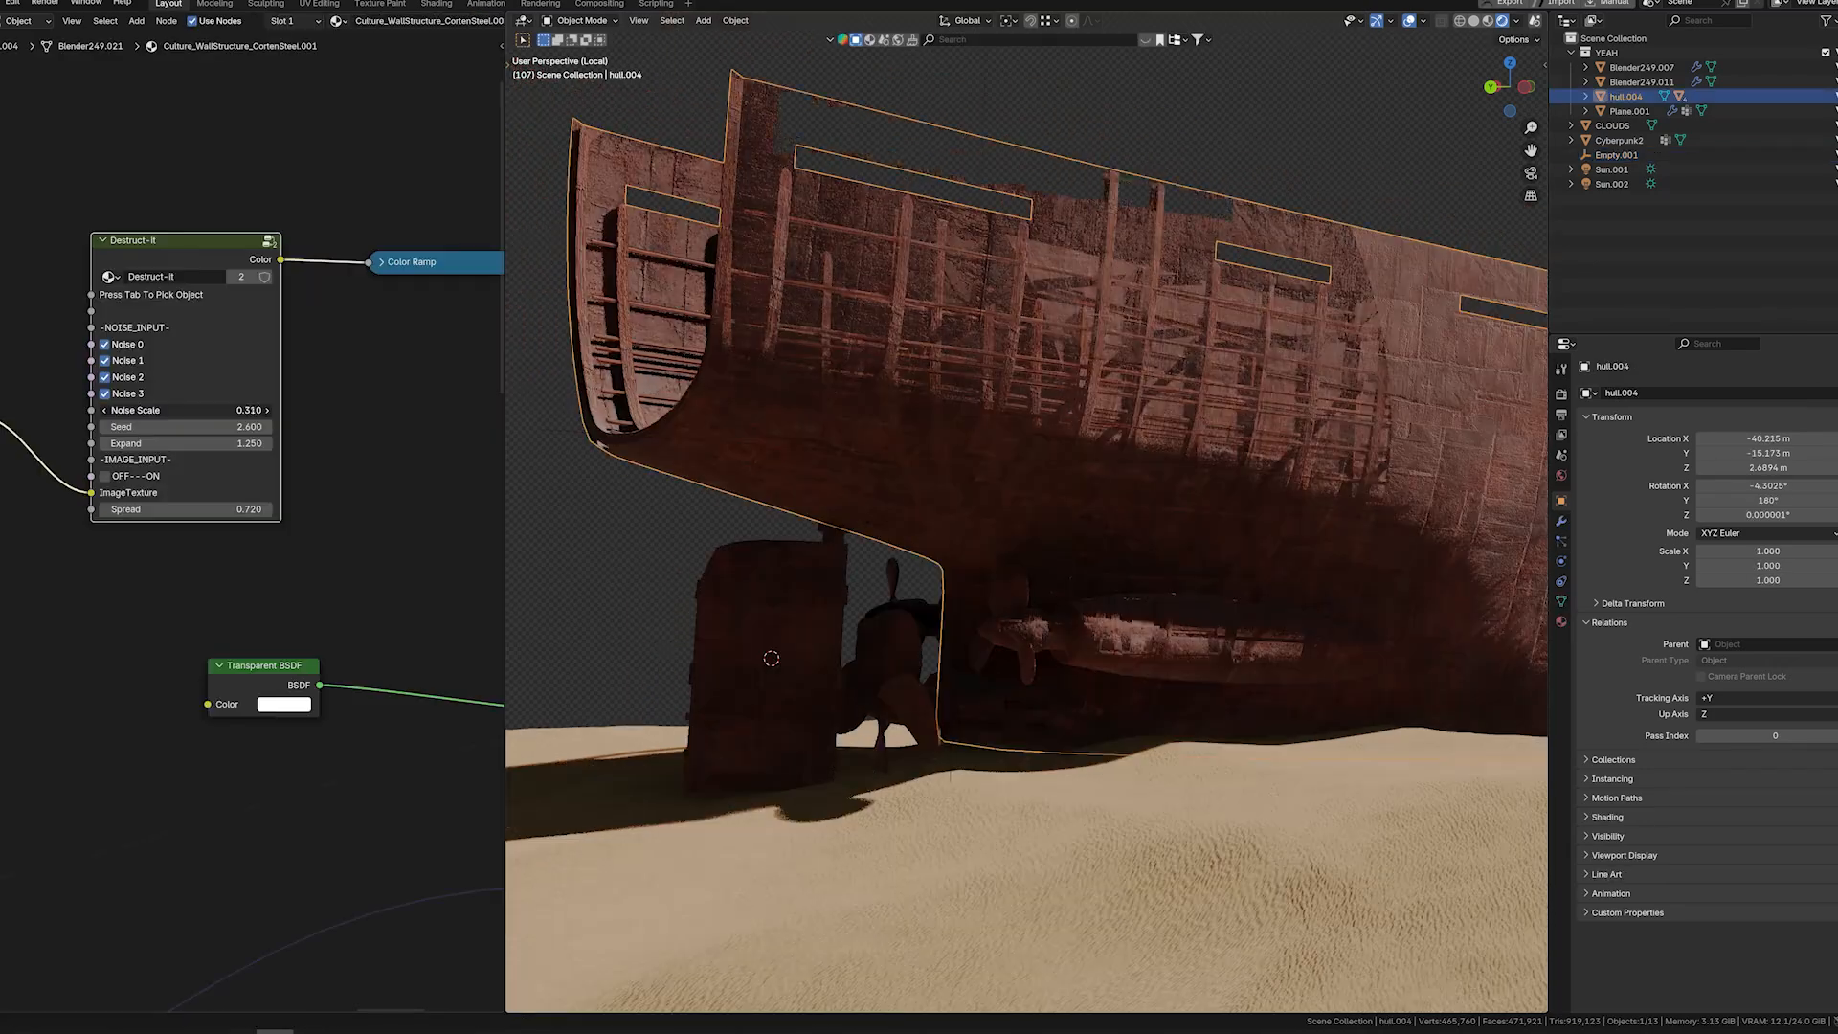
drag(186, 410, 357, 410)
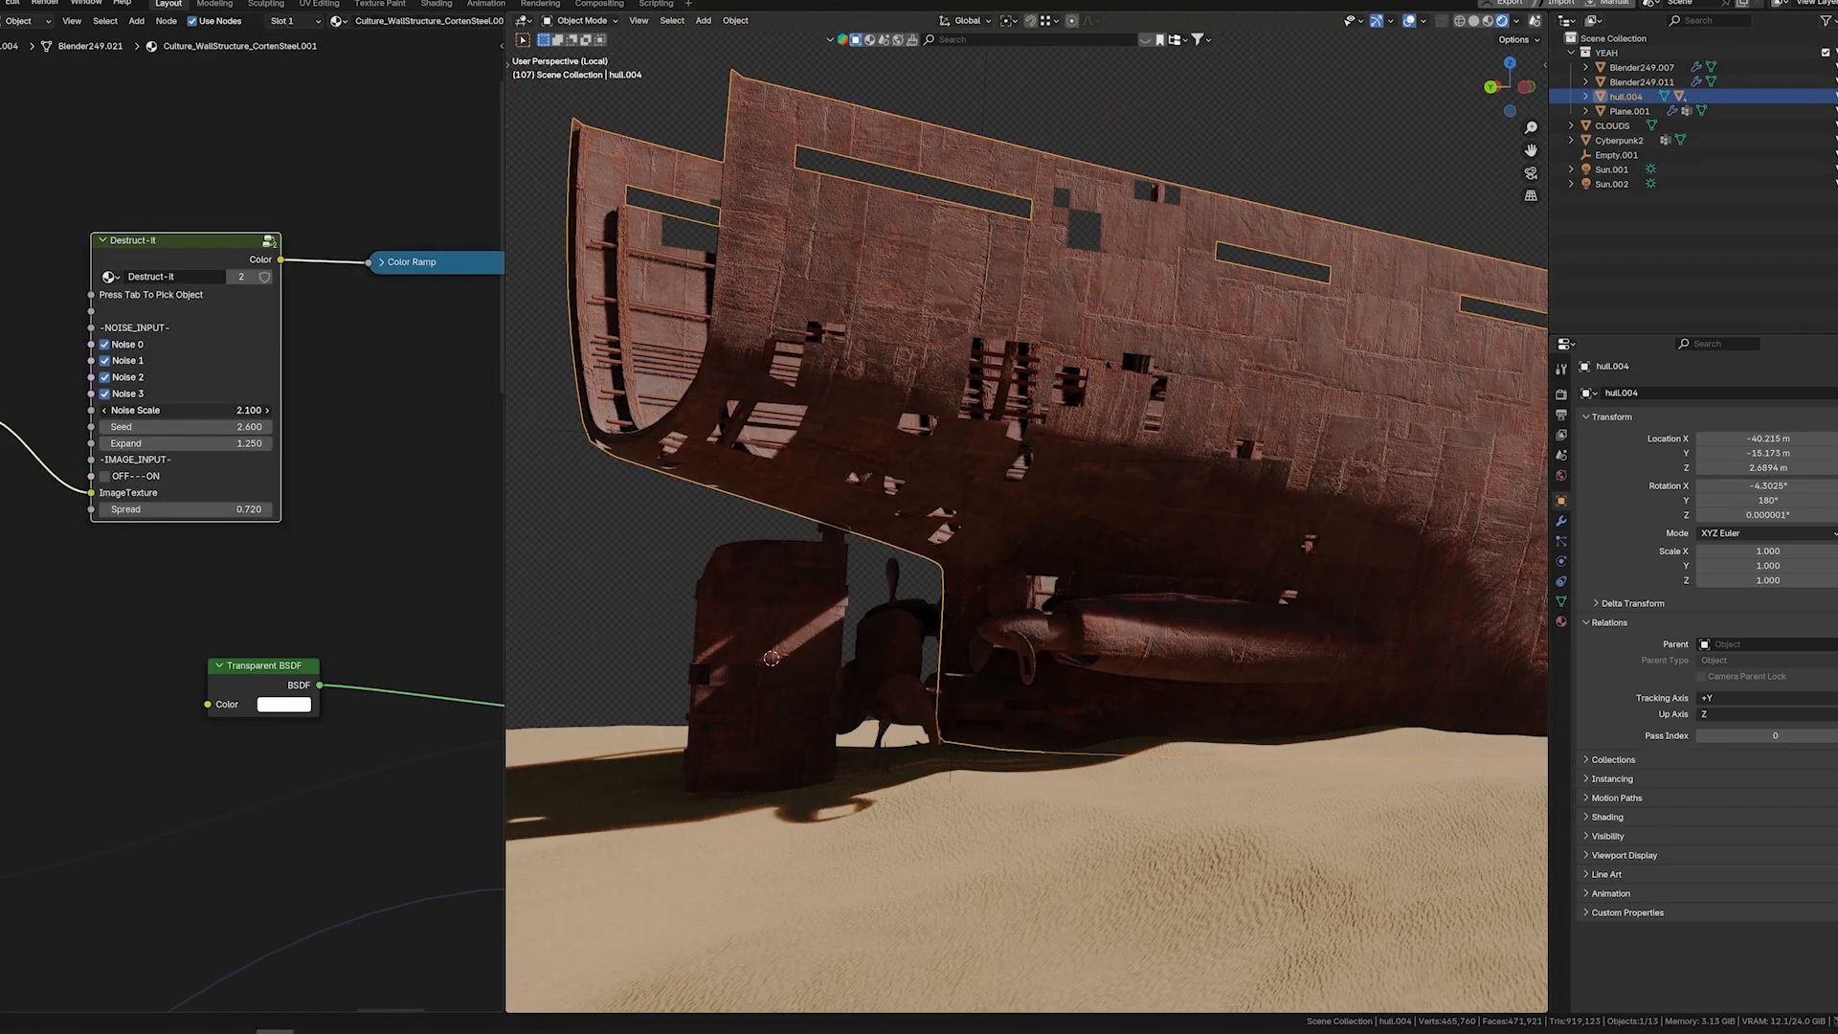
Stretch the Empty along global Y to a Y scale of about 39 so Destruct-it's noise elongates along the hull.
click(991, 106)
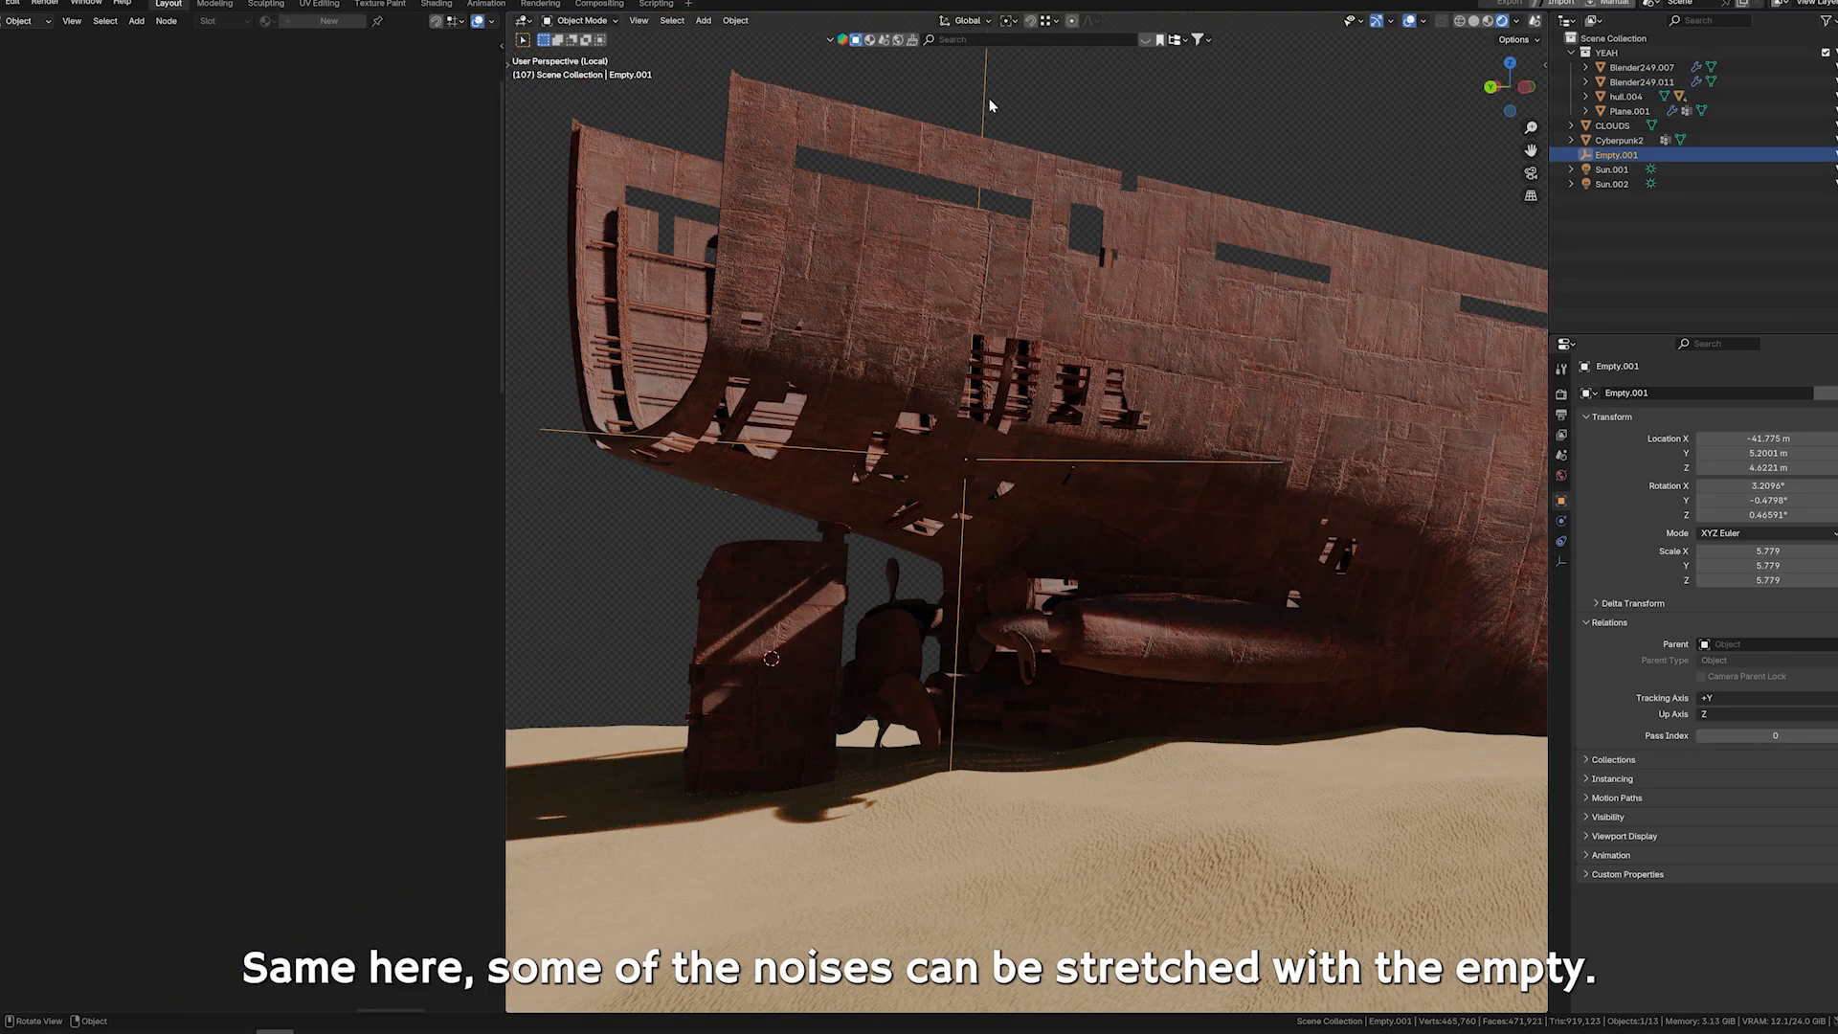
key(s)
key(y)
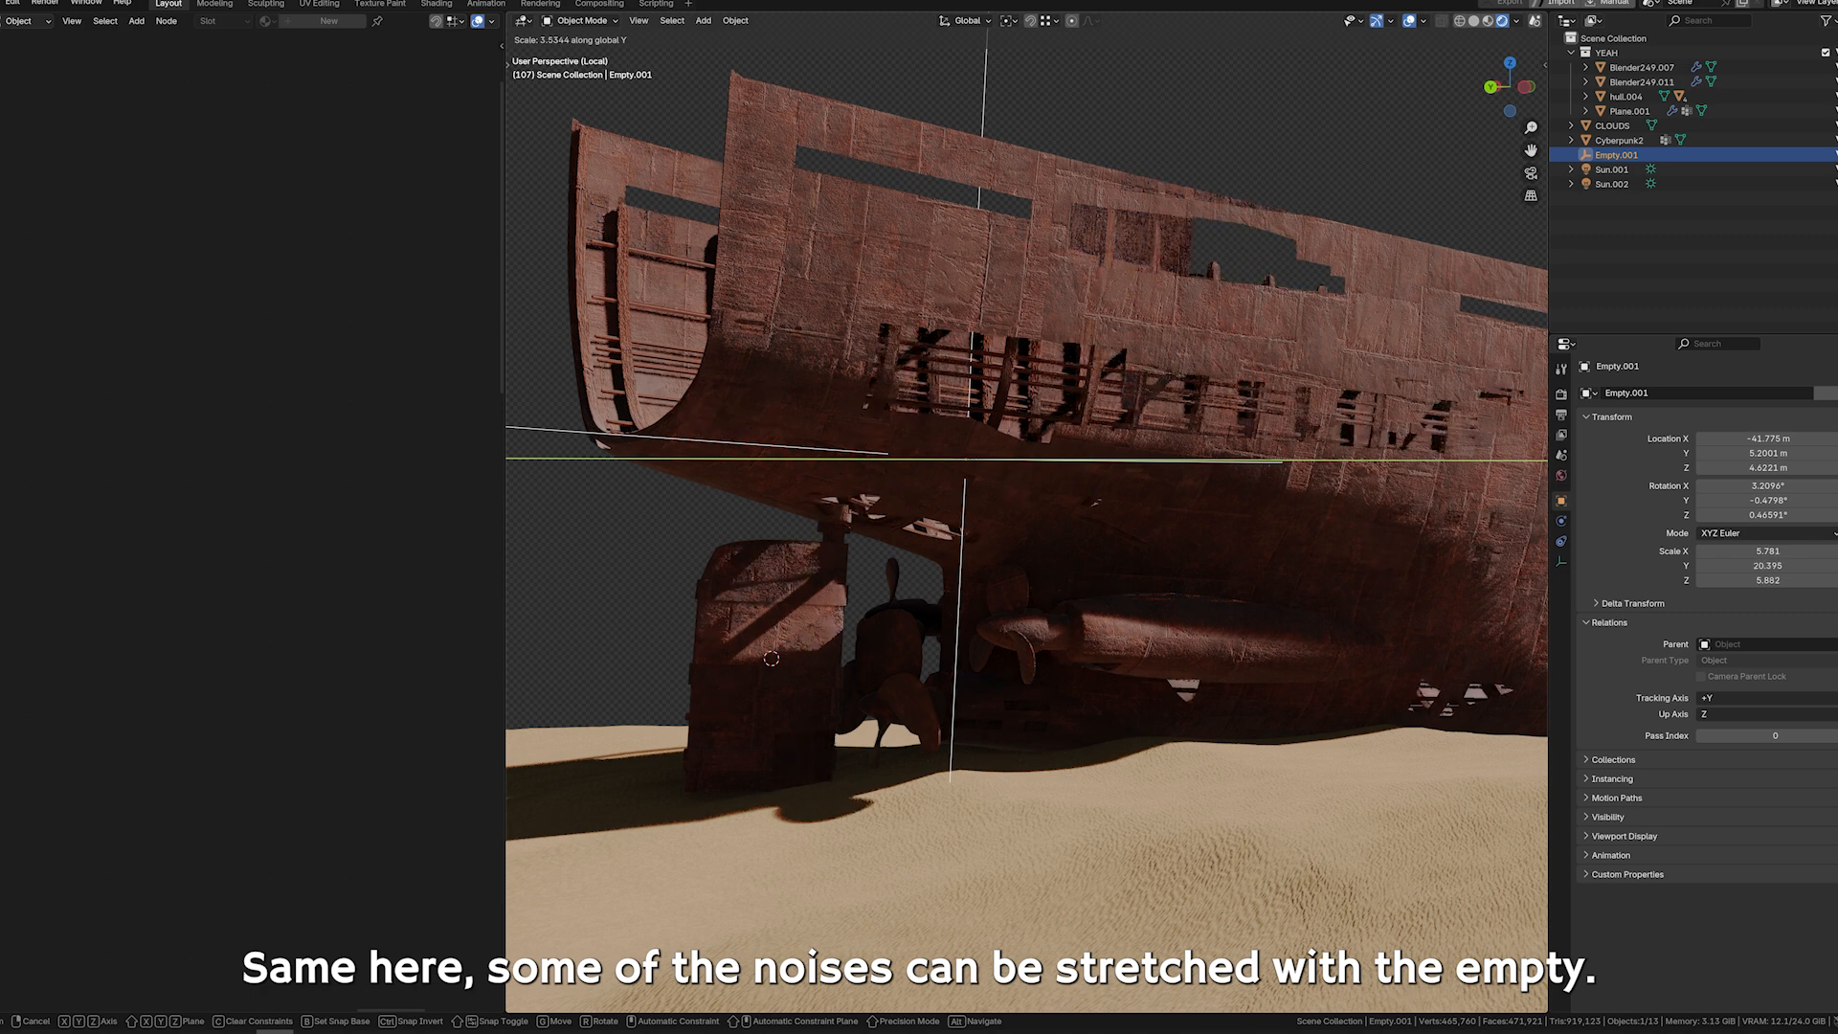
click(1212, 464)
scroll(1191, 459, down, 6)
middle_drag(1191, 460, 932, 471)
middle_drag(1053, 480, 985, 484)
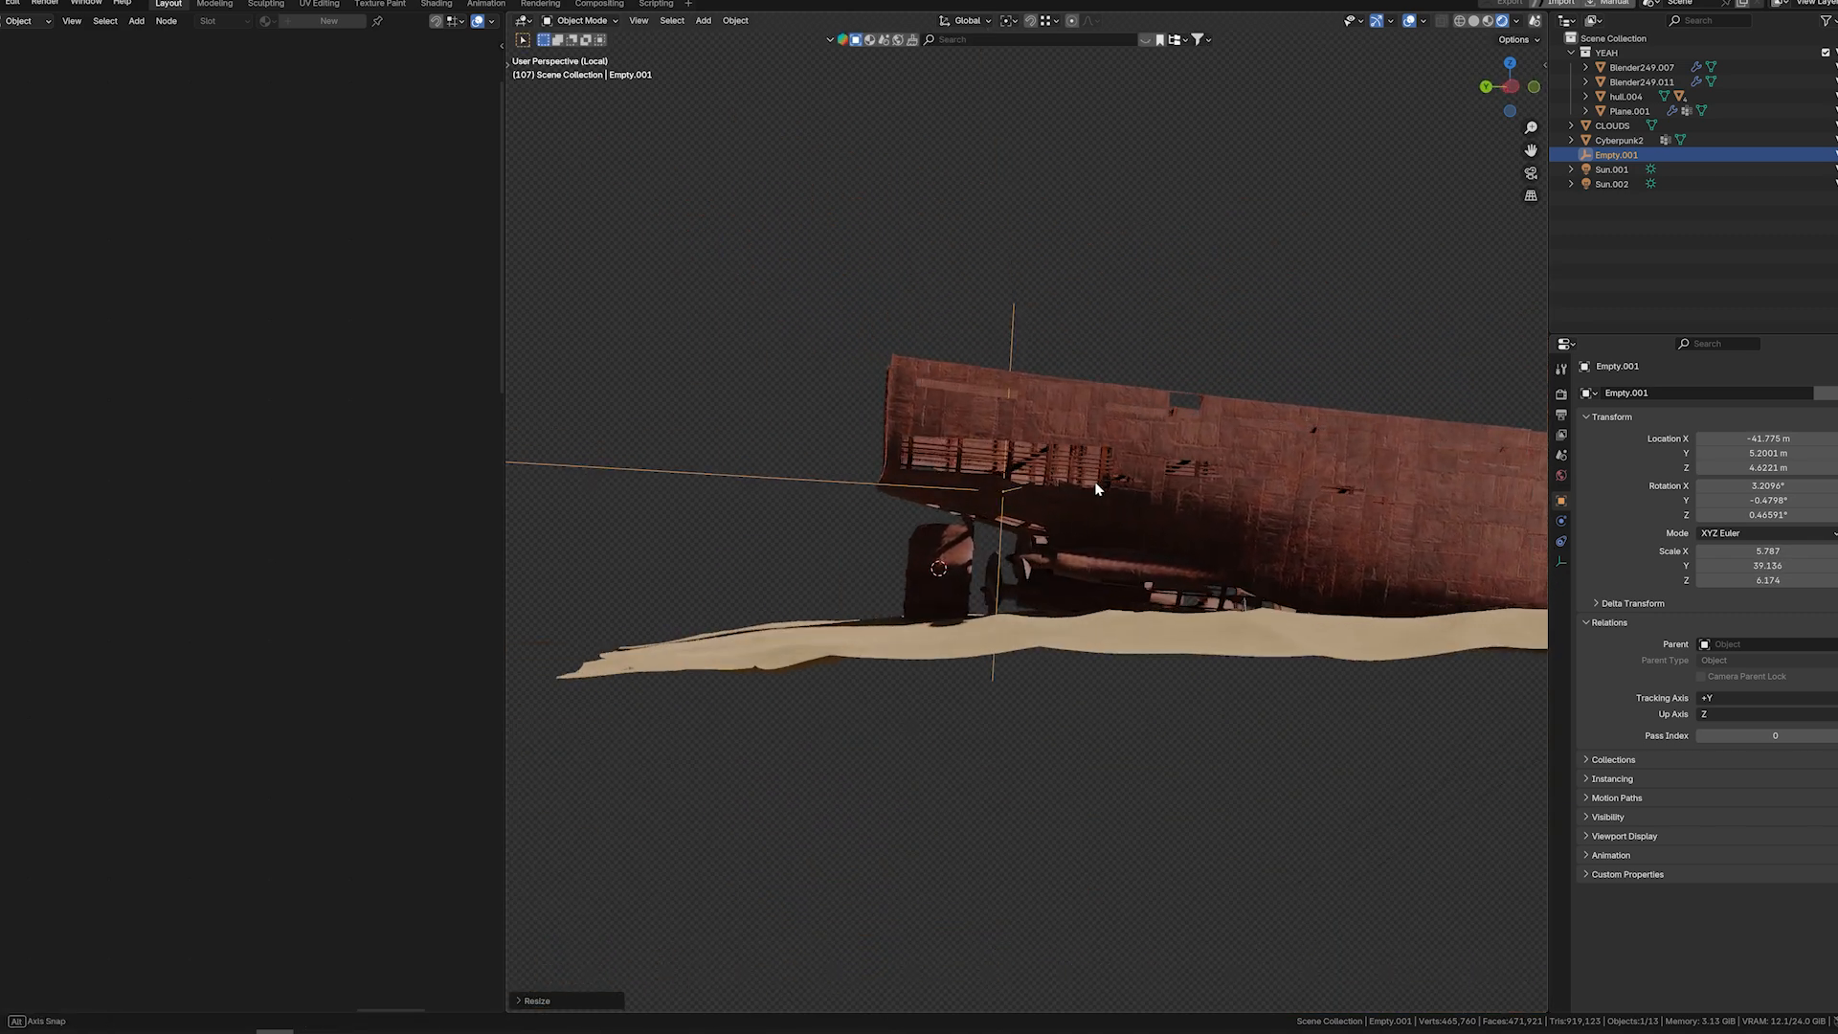
Try rotating and moving the stretched Empty to redirect the noise pattern on the hull.
key(r)
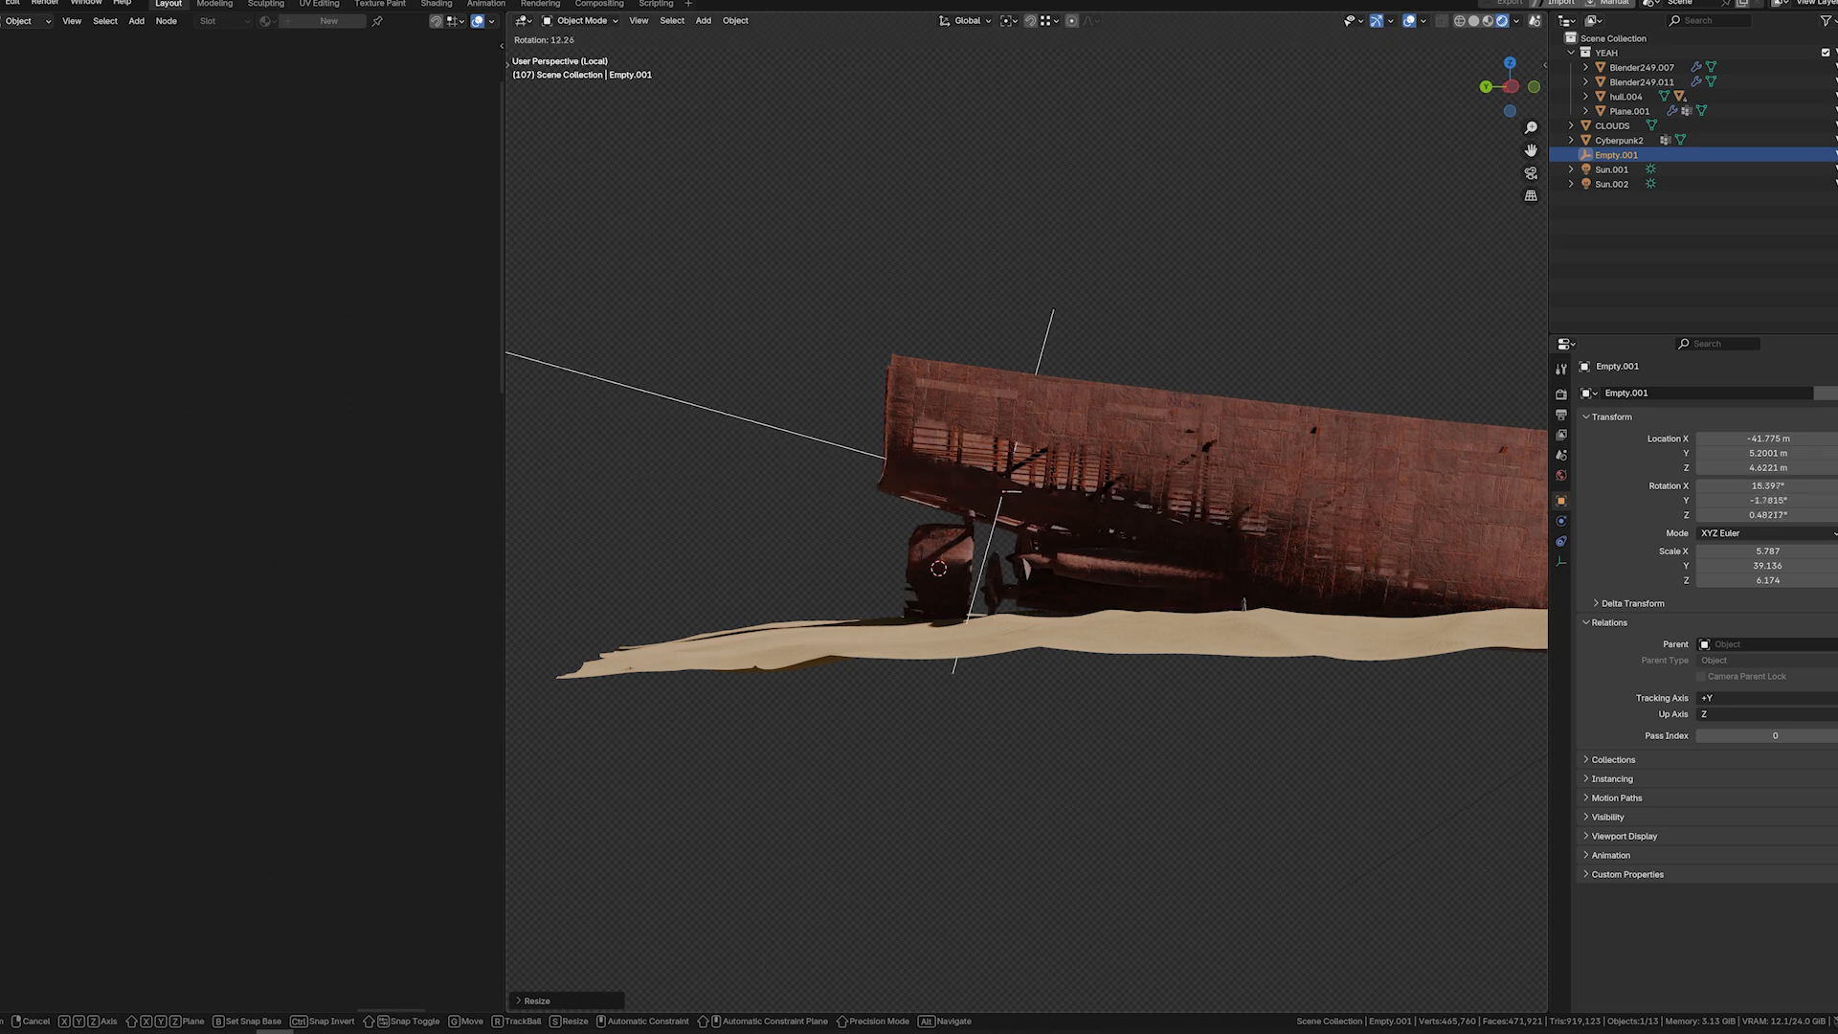
key(Escape)
middle_drag(1101, 517, 1089, 385)
key(g)
click(1168, 503)
click(1057, 508)
scroll(109, 473, up, 2)
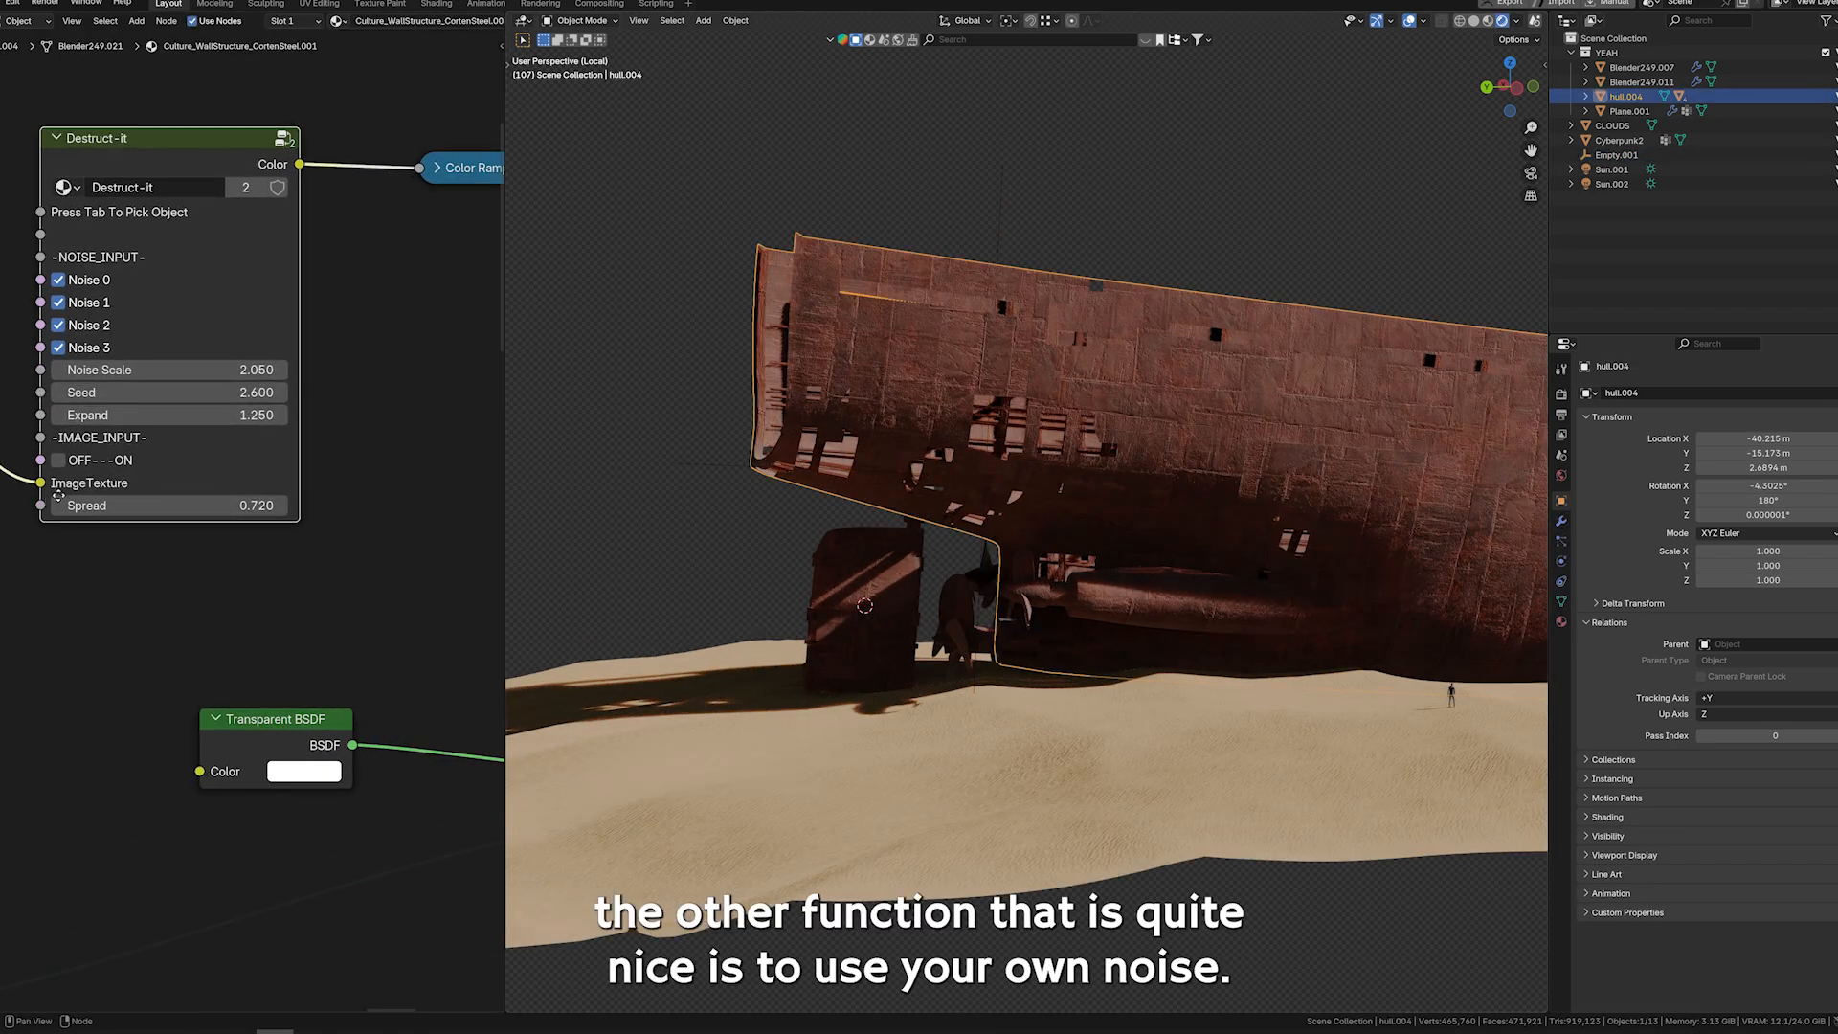
Turn on Destruct-it's image input so the connected texture breaks up the destruction mask.
mouse_move(59, 496)
middle_down()
mouse_move(225, 527)
mouse_move(426, 520)
mouse_move(38, 502)
middle_up()
scroll(87, 515, down, 6)
scroll(143, 501, up, 4)
scroll(187, 494, up, 4)
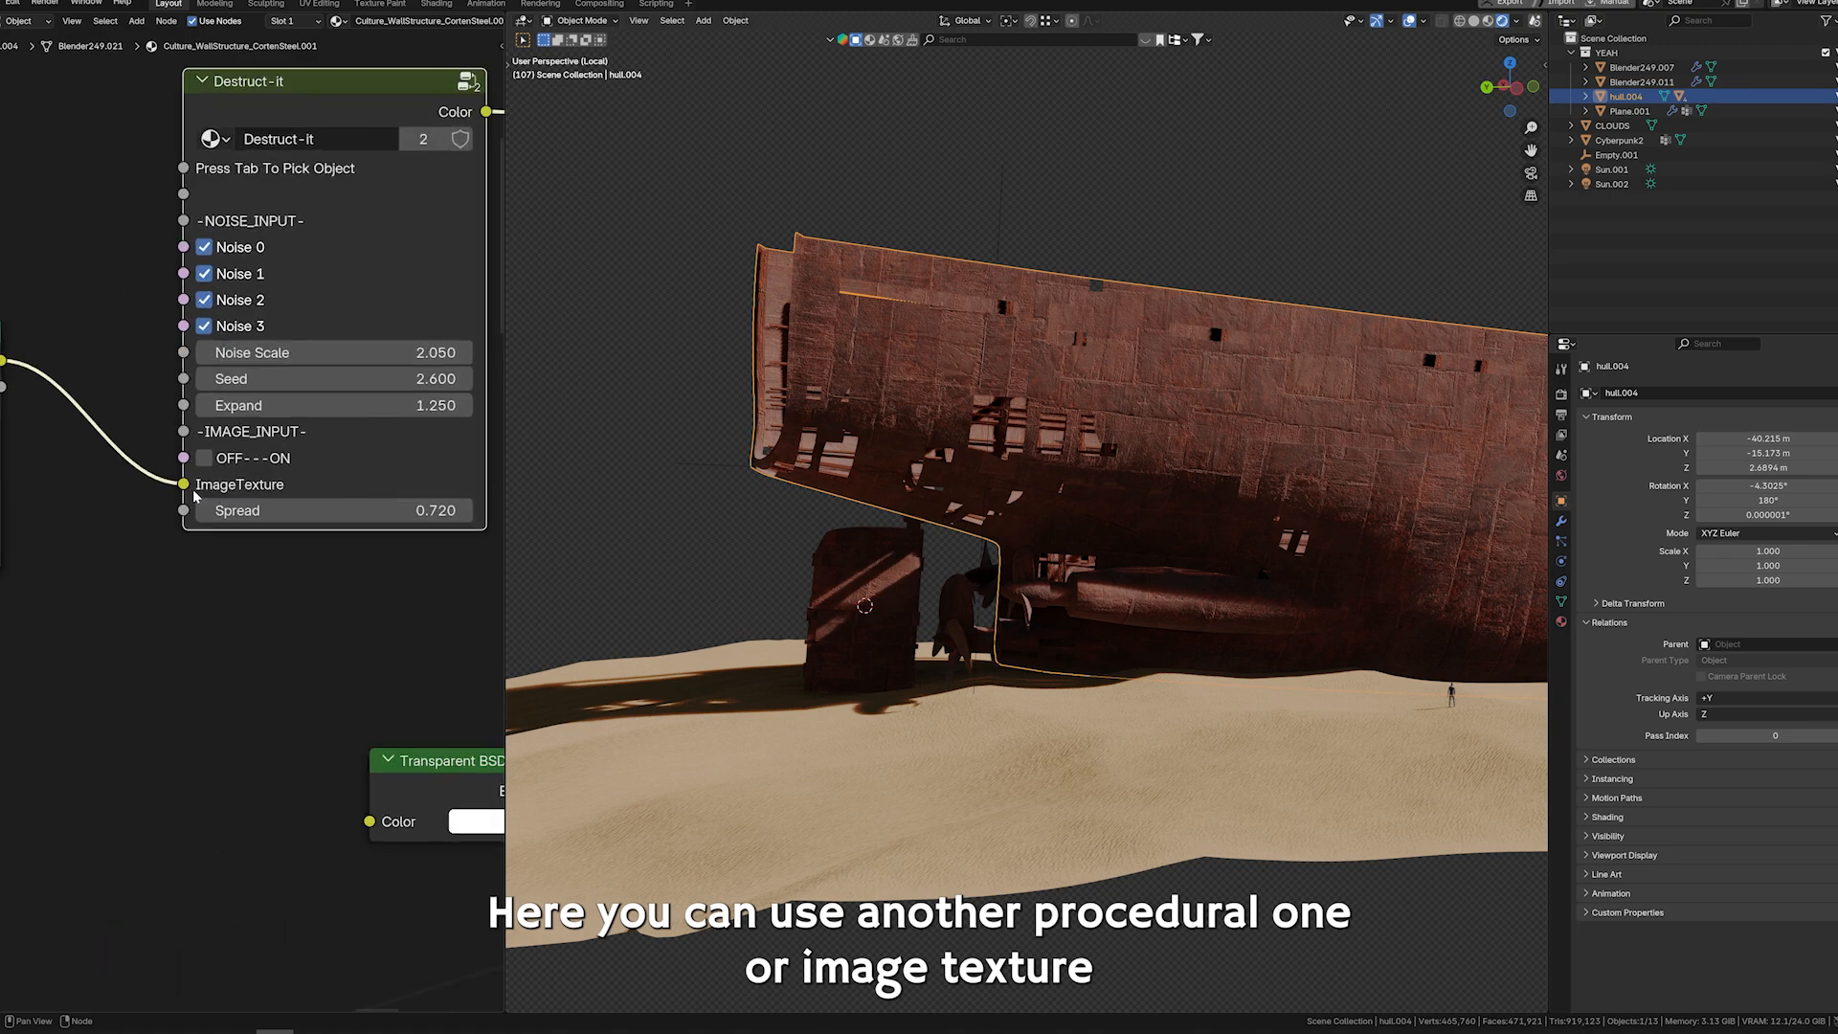
click(203, 453)
middle_drag(1019, 392, 862, 288)
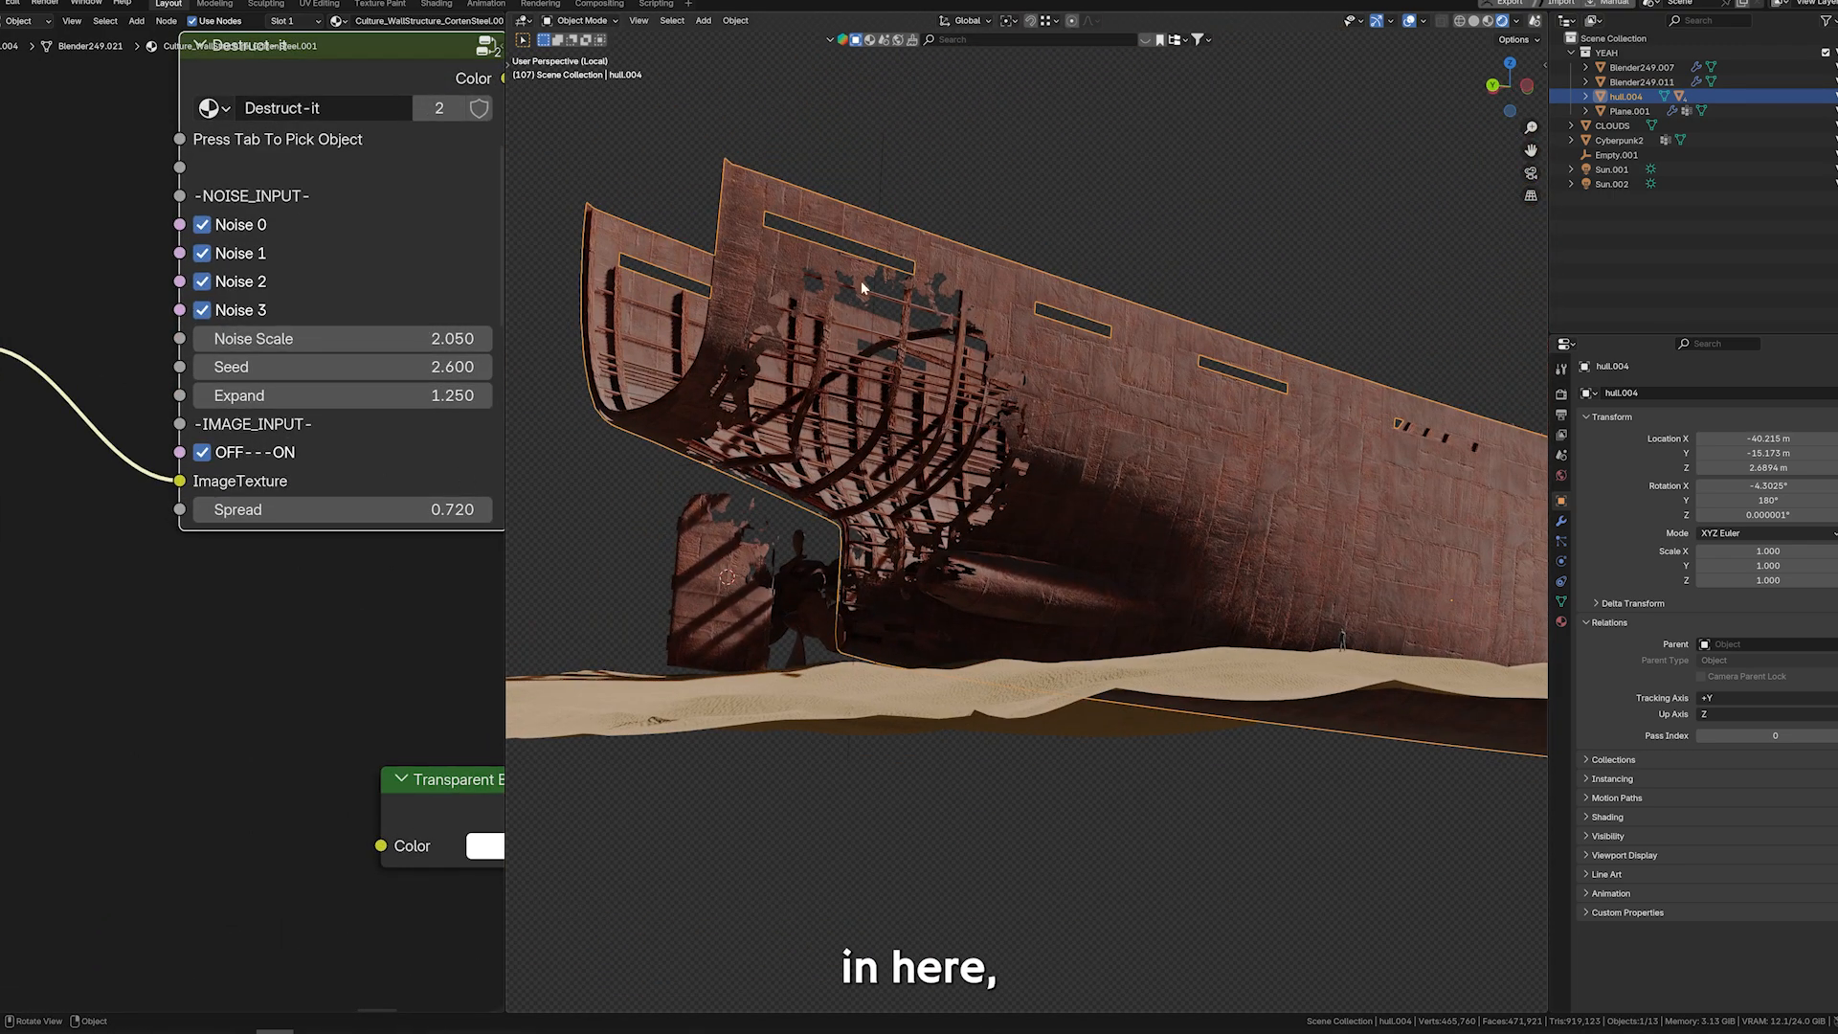
Move the Empty farther along the hull, and vary Destruct-it's Spread from a low 0.110 upward.
click(879, 189)
key(g)
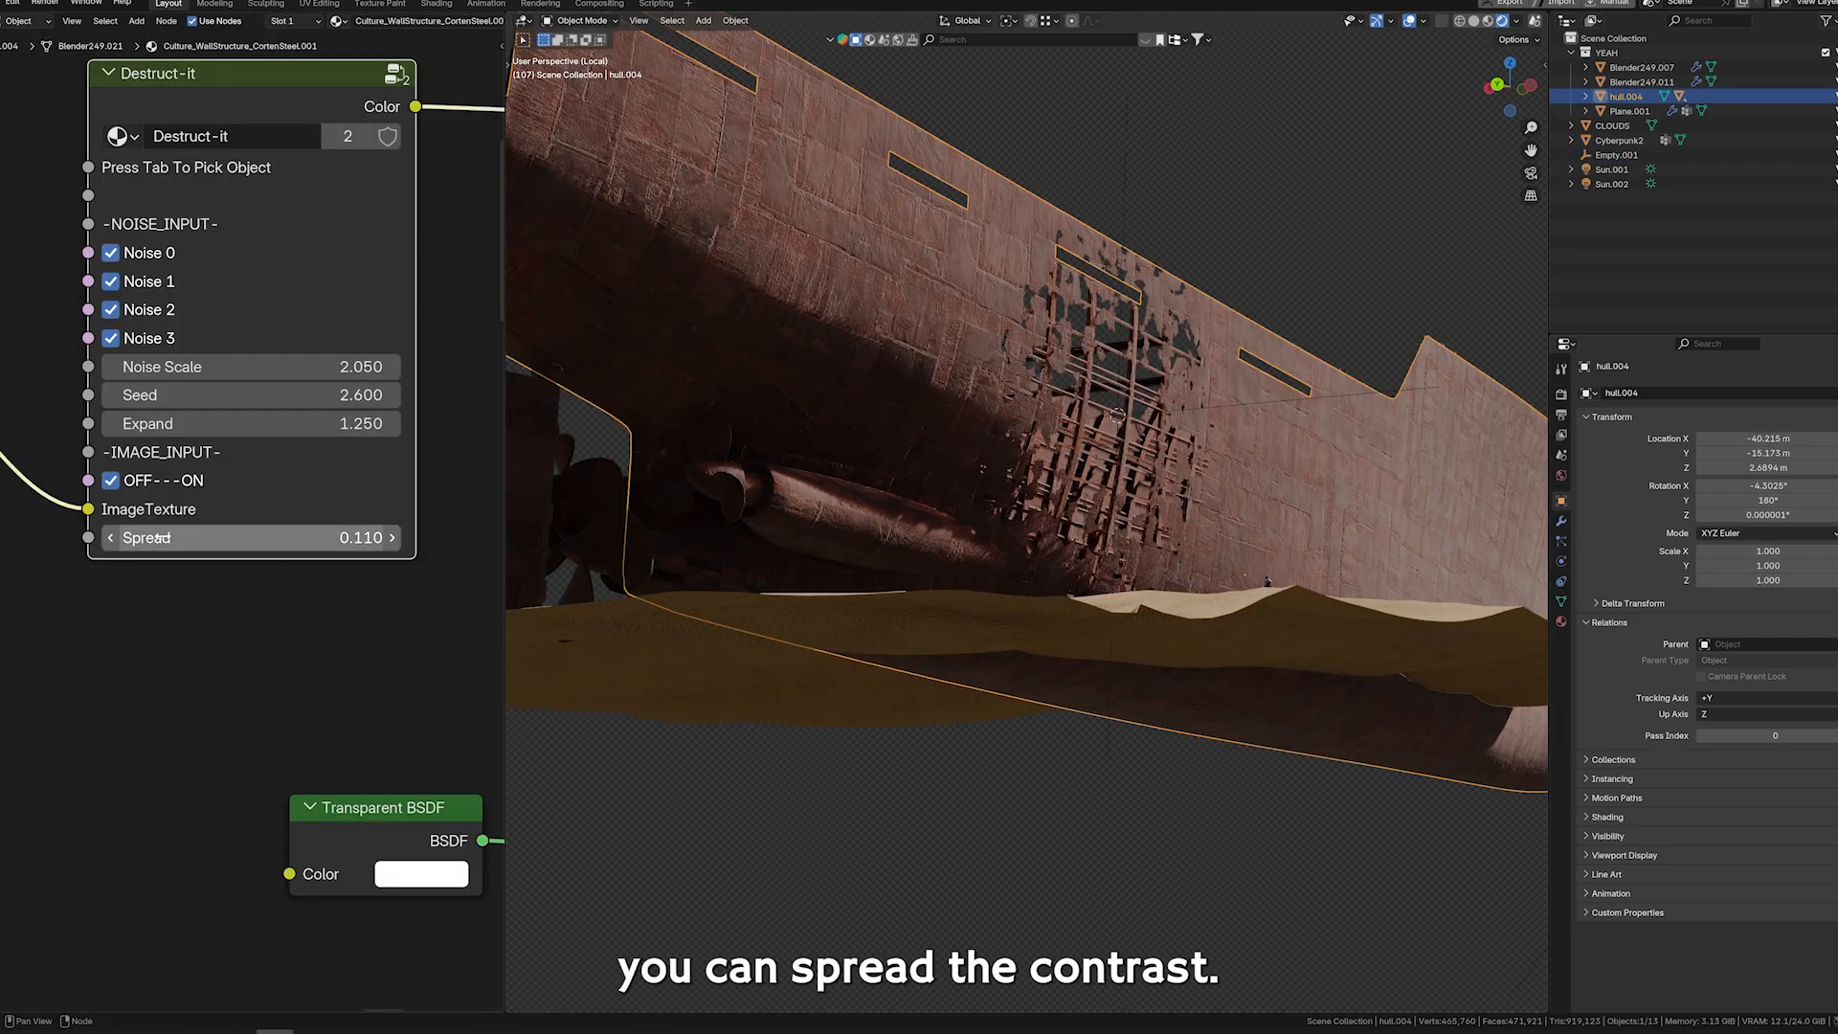
drag(161, 537, 334, 537)
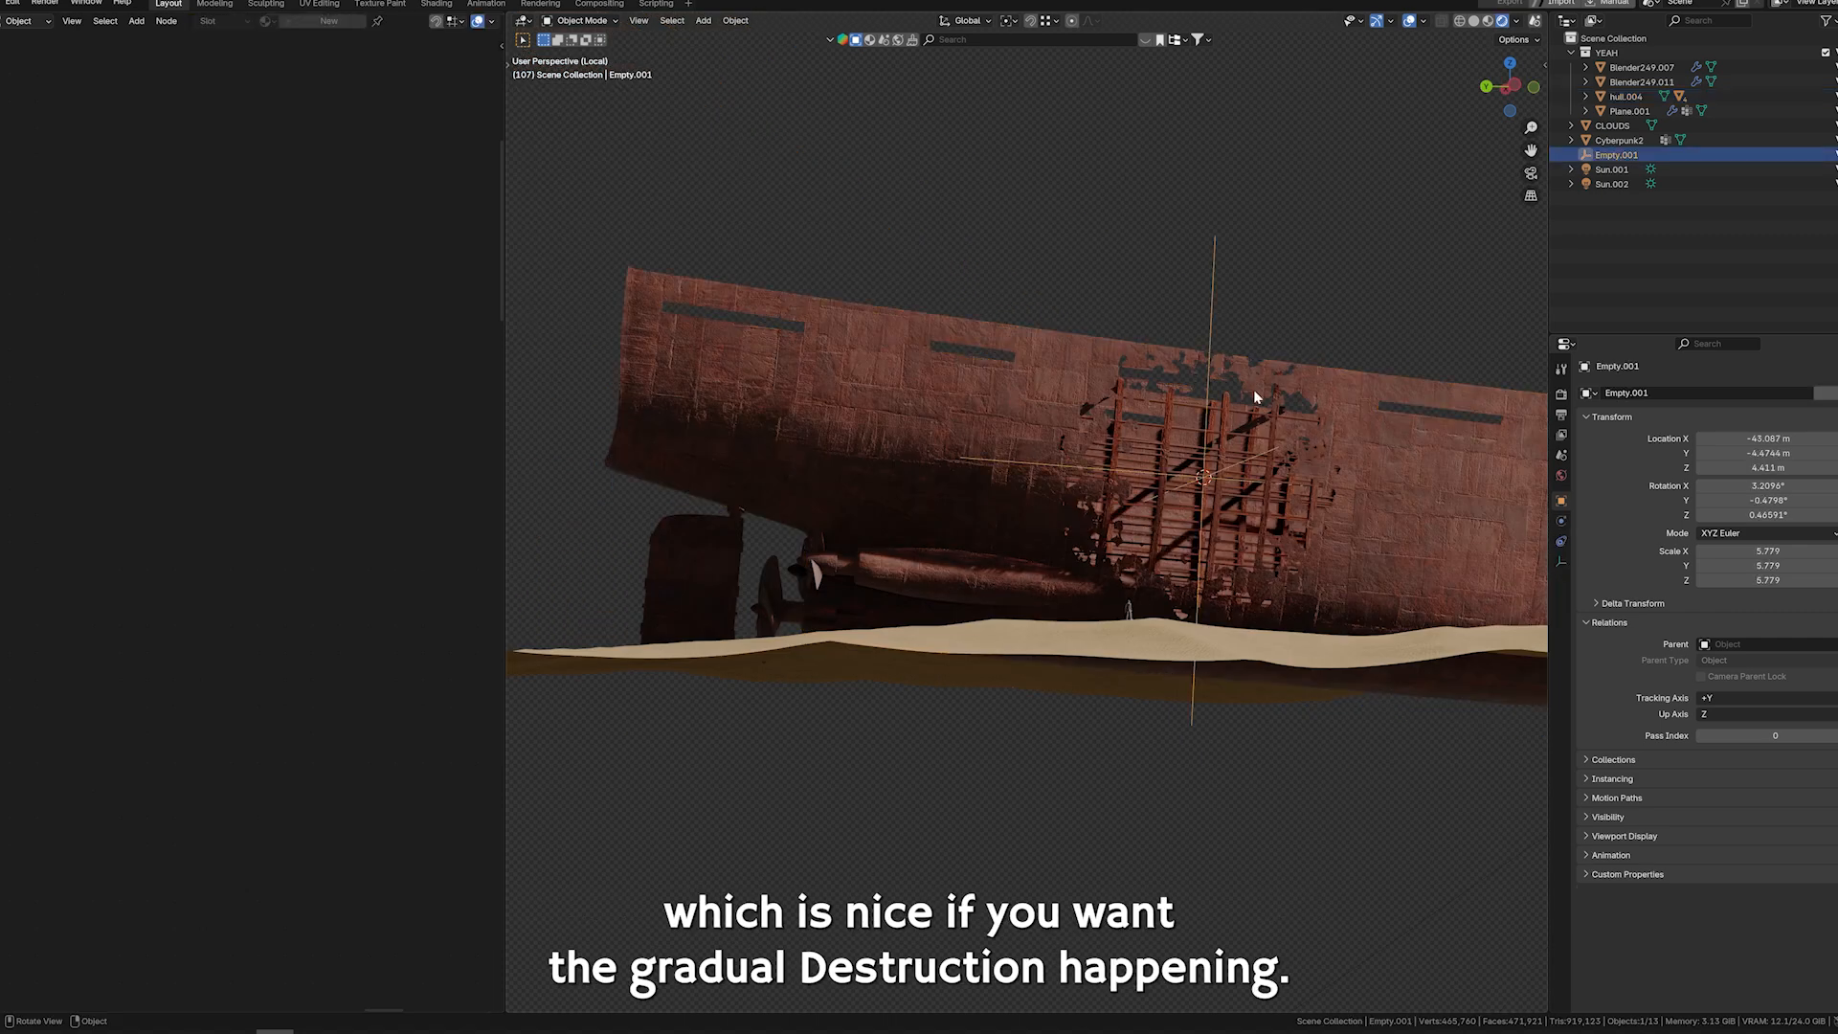
Move the Empty from mid-hull to the stern, trying several positions for the gradual destruction.
key(g)
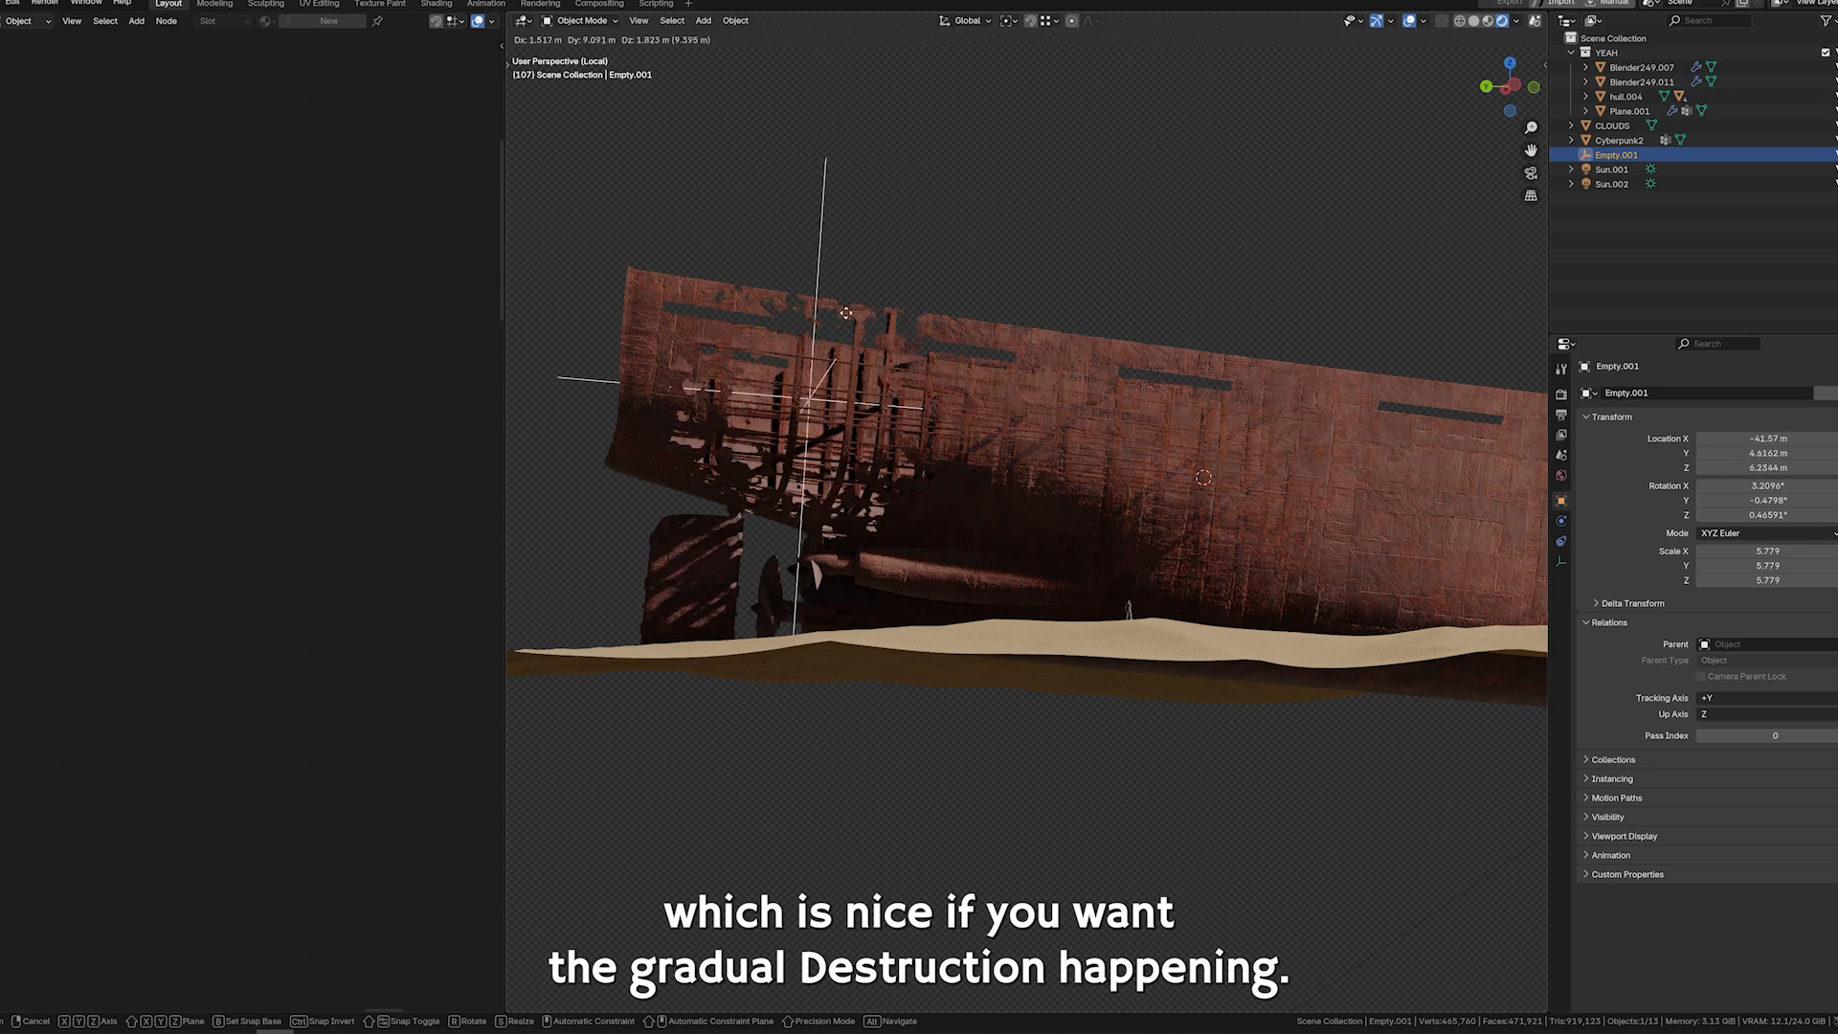
click(824, 317)
middle_drag(823, 317, 1042, 379)
key(g)
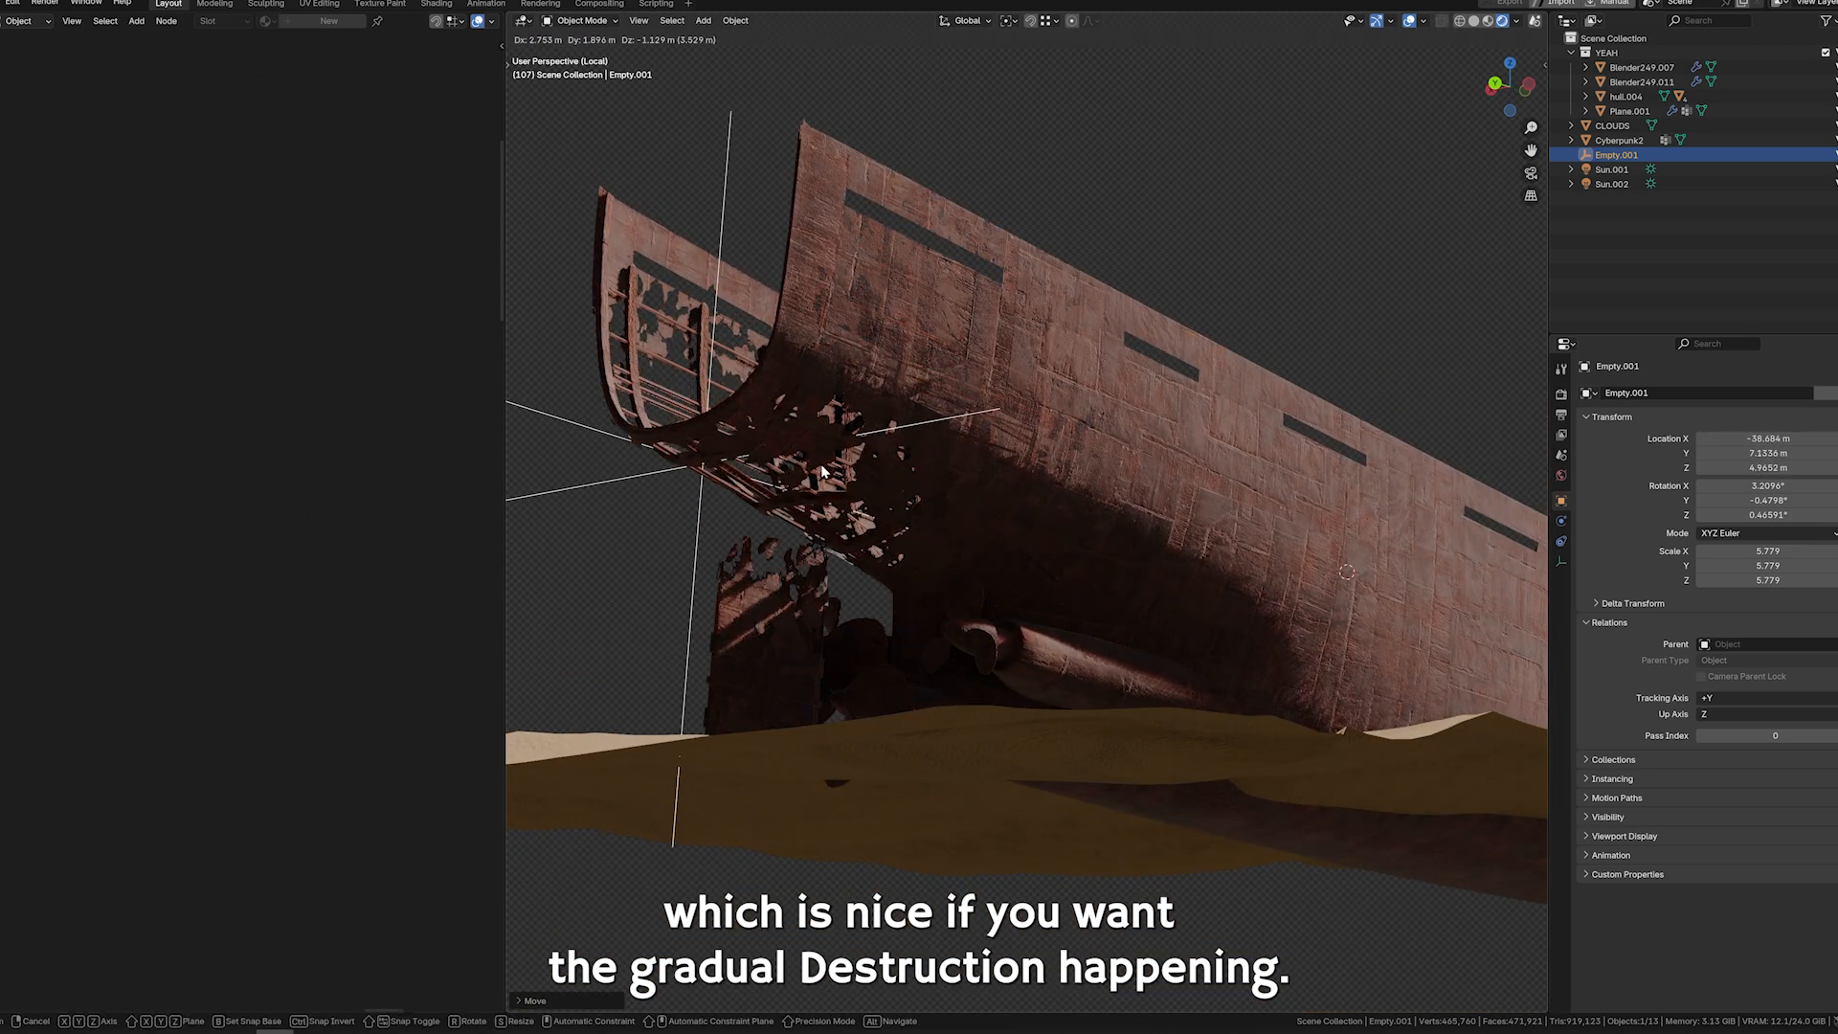
click(904, 464)
mouse_move(904, 463)
middle_down()
mouse_move(847, 536)
mouse_move(919, 497)
middle_up()
key(g)
click(1096, 479)
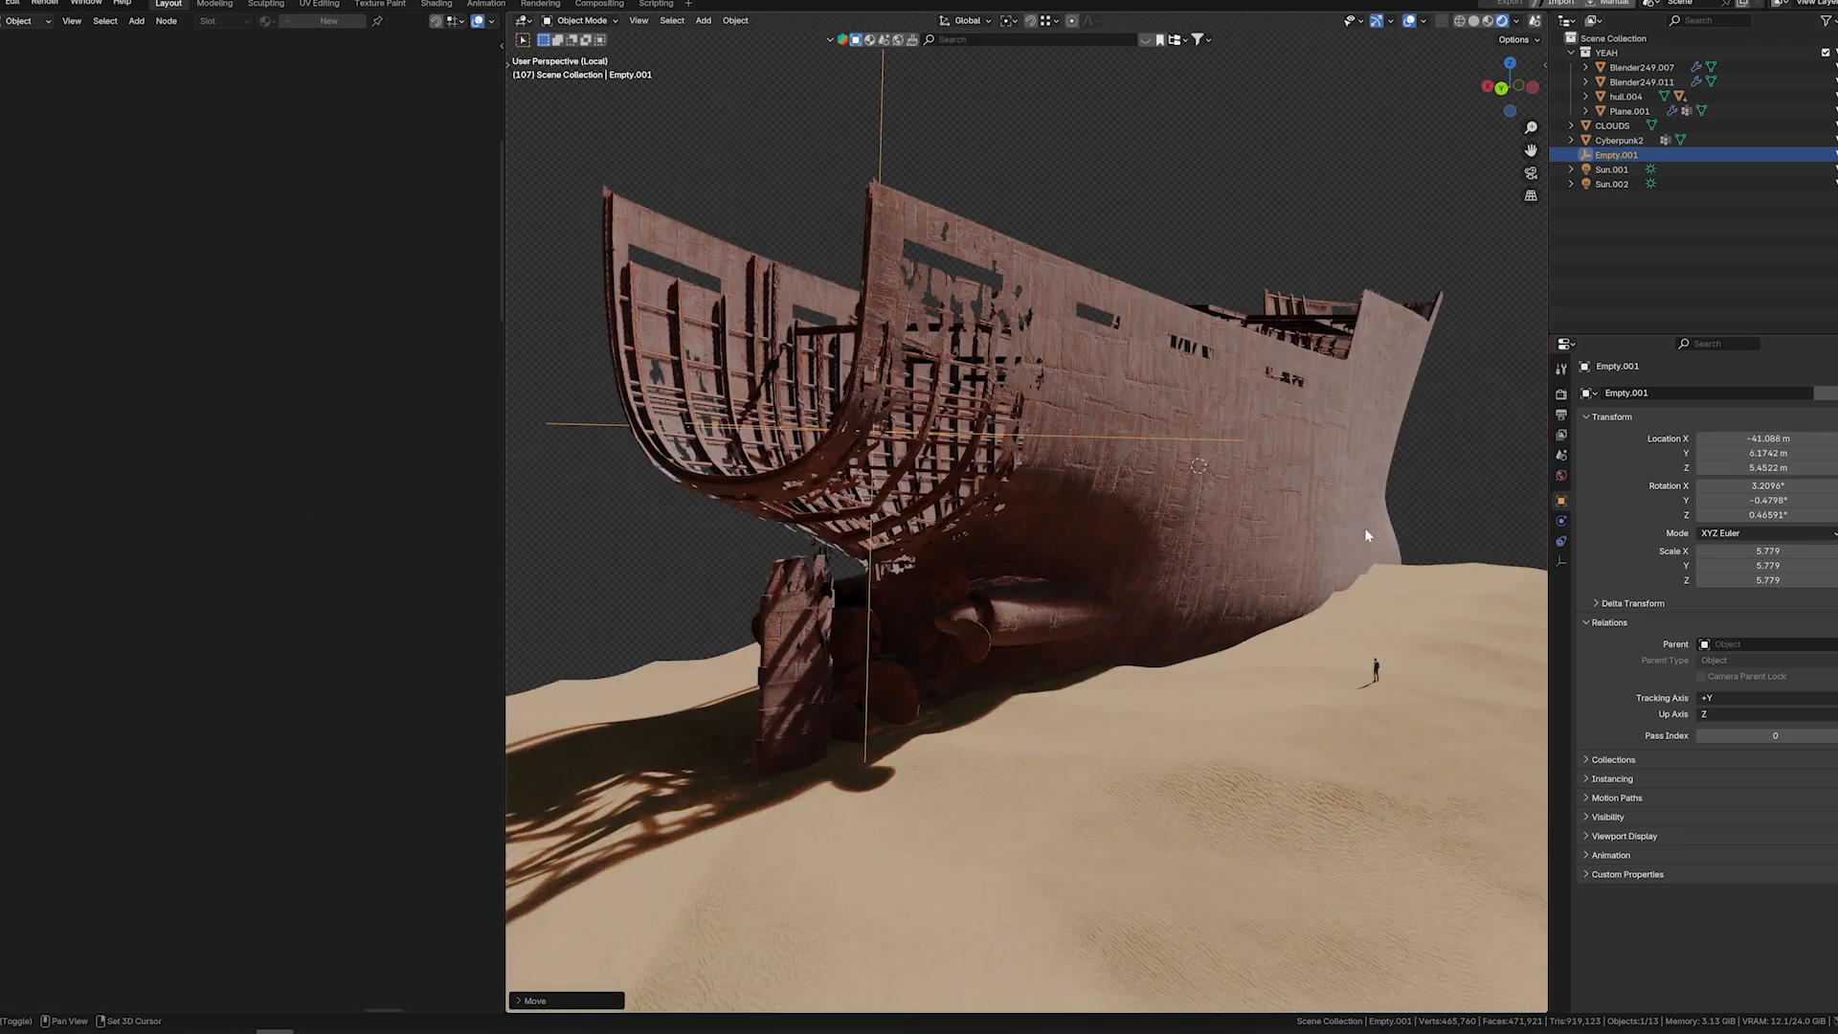
Snap the Empty to a 3D cursor placed on the hull's side, and adjust its horizontal position and height.
shift+right_click(1328, 524)
key(shift+s)
click(1340, 441)
key(g)
key(shift+z)
click(1294, 459)
key(g)
key(z)
click(1307, 563)
Scale the Empty uniformly to 11.704, and adjust Destruct-it's Spread on the hull material.
key(s)
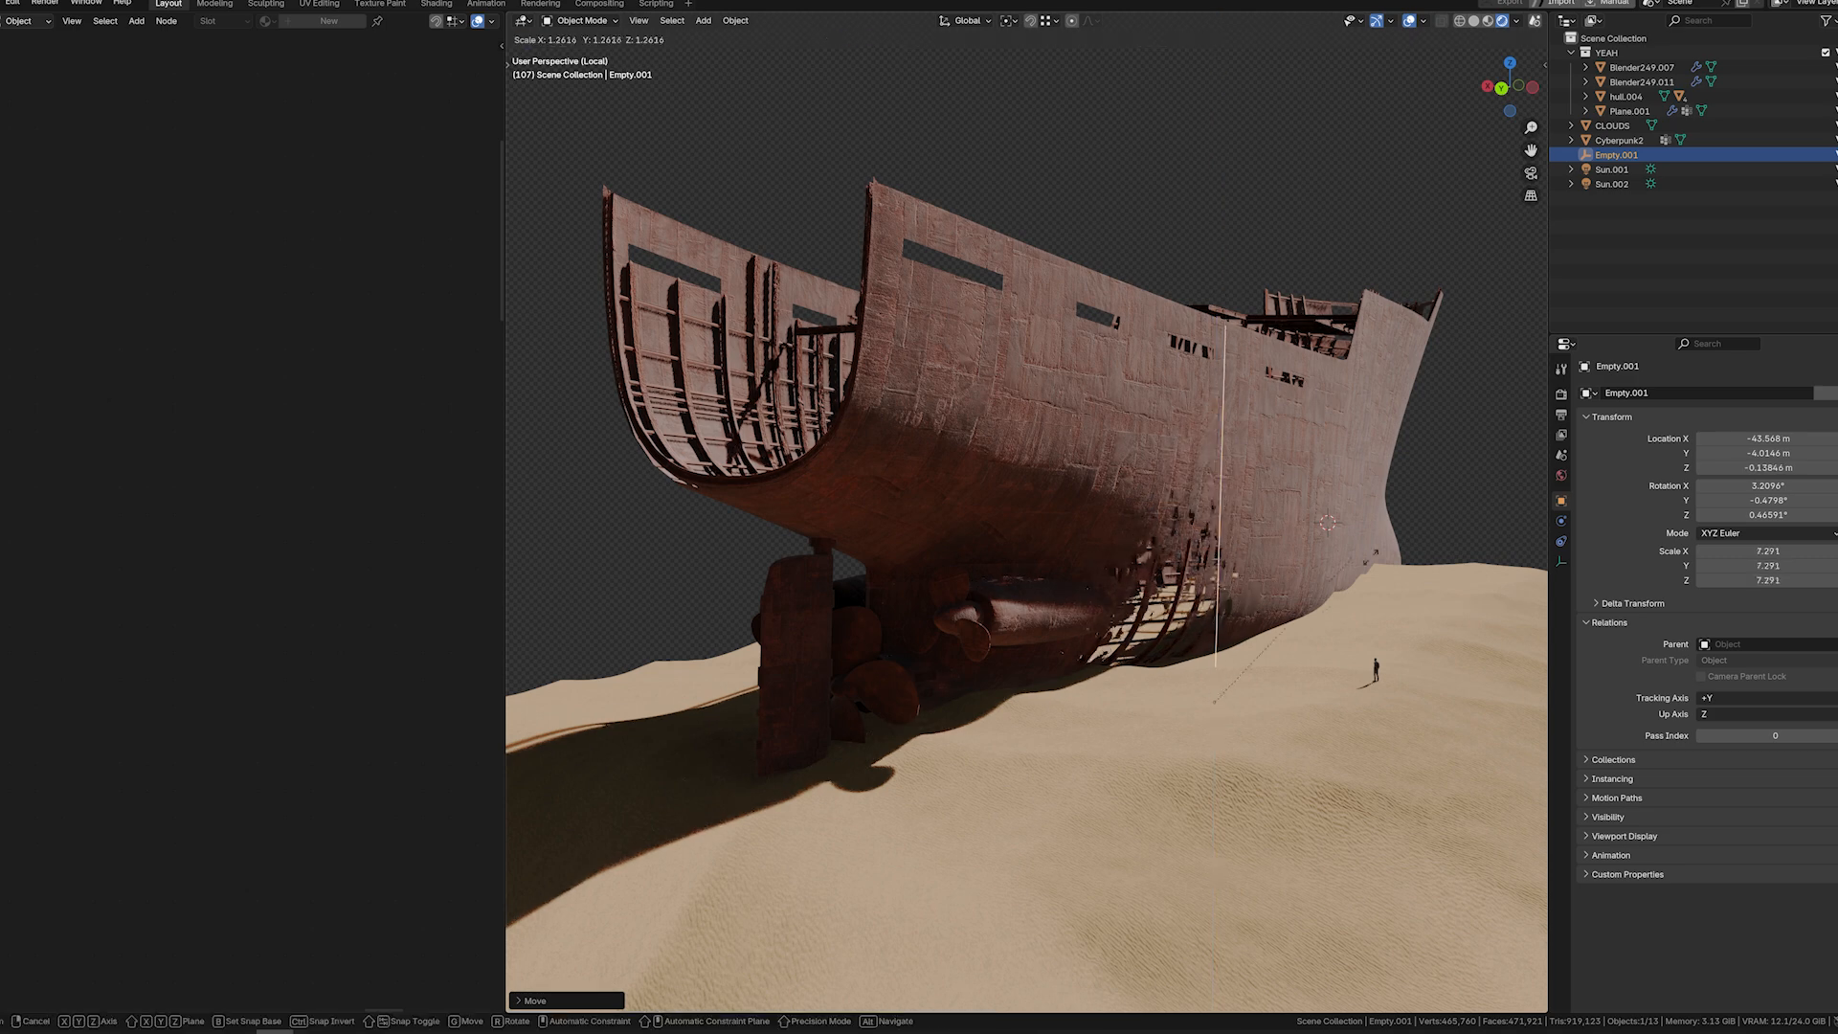
click(1450, 469)
click(795, 419)
mouse_move(251, 537)
mouse_down()
mouse_move(297, 537)
mouse_move(278, 537)
mouse_up()
Shift the enlarged Empty horizontally with its height locked to reposition the destruction on the hull's side.
click(1231, 170)
key(g)
key(shift+z)
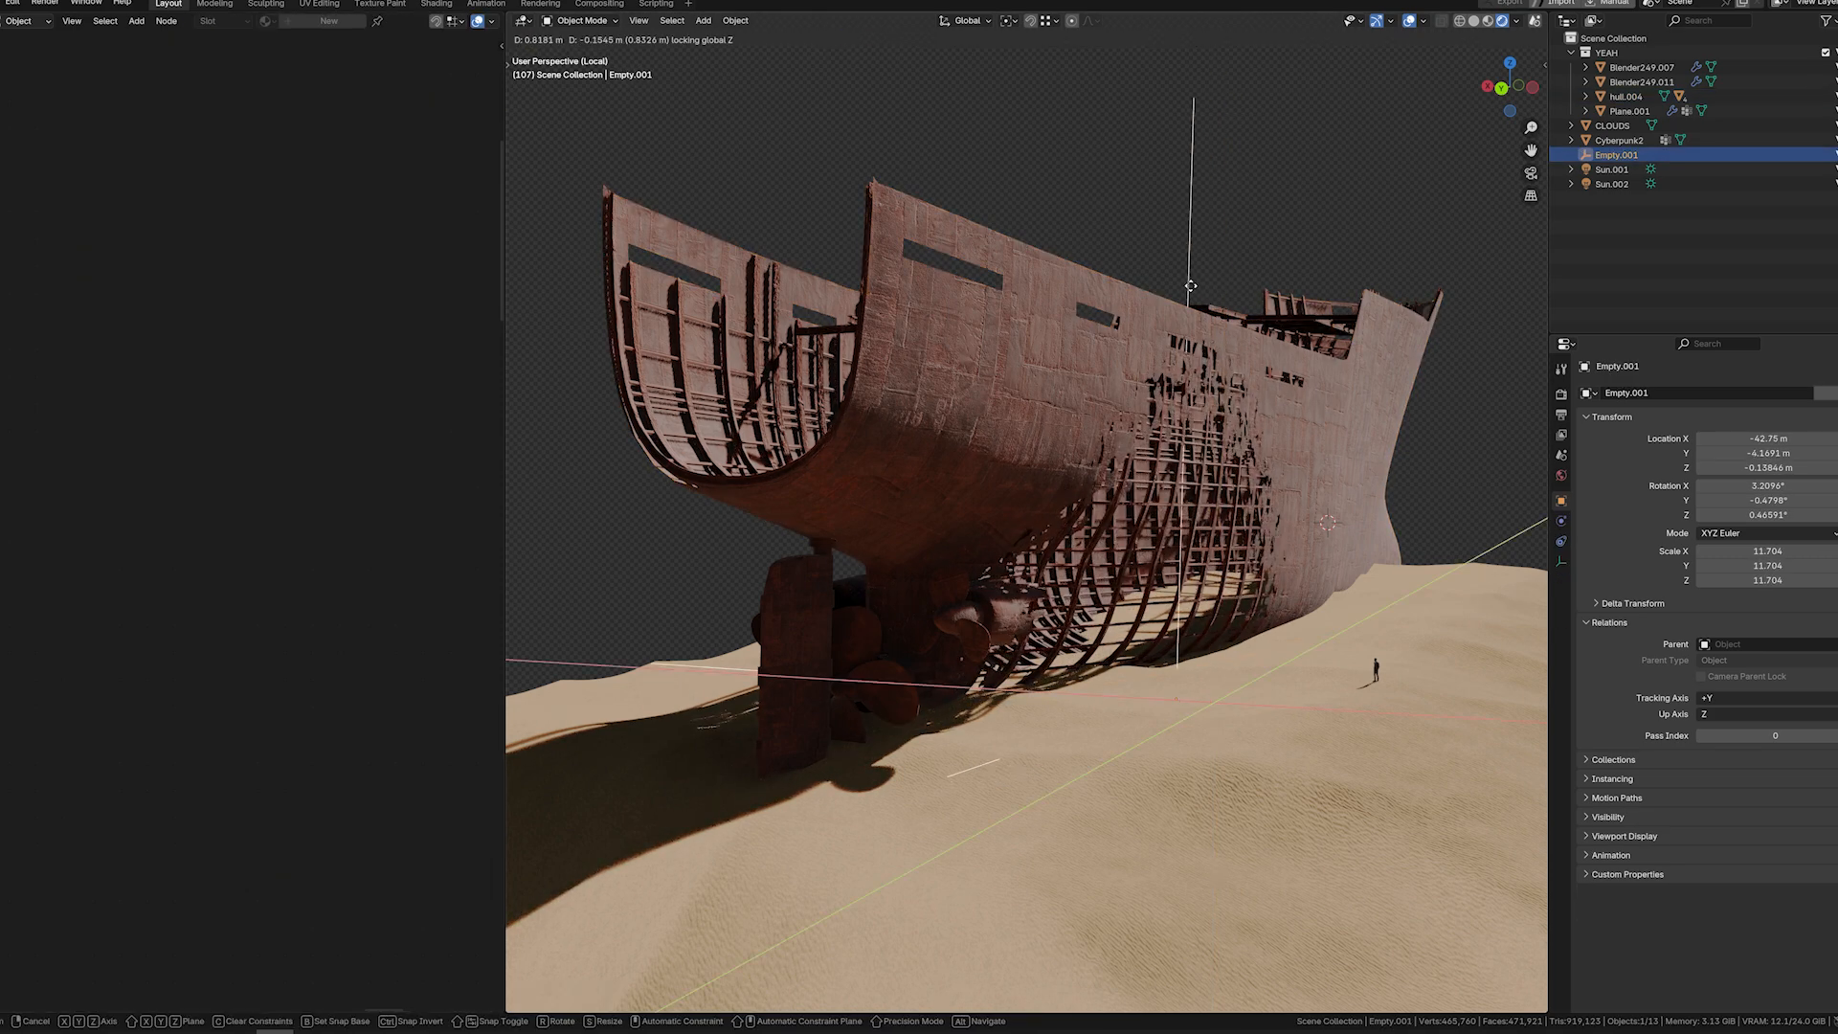
click(1276, 427)
middle_drag(1276, 427, 594, 314)
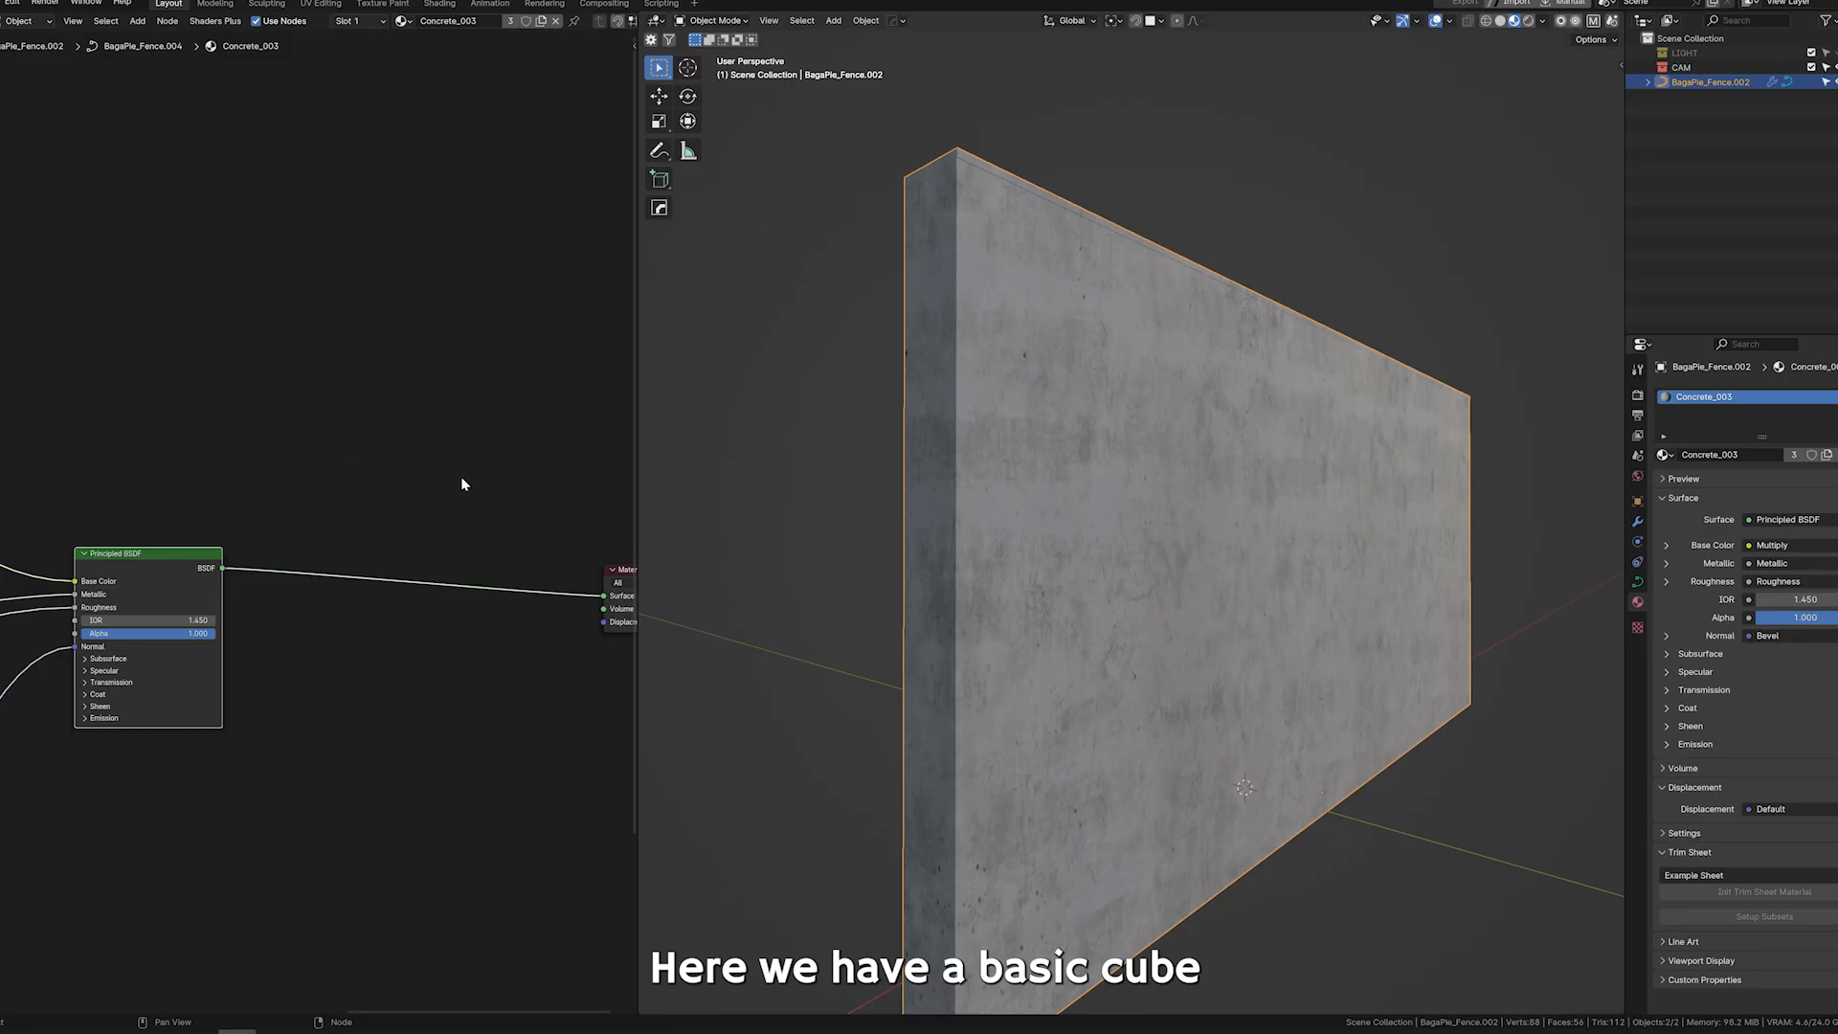
mouse_move(1135, 531)
middle_down()
mouse_move(1198, 546)
mouse_move(1107, 508)
mouse_move(1161, 525)
middle_up()
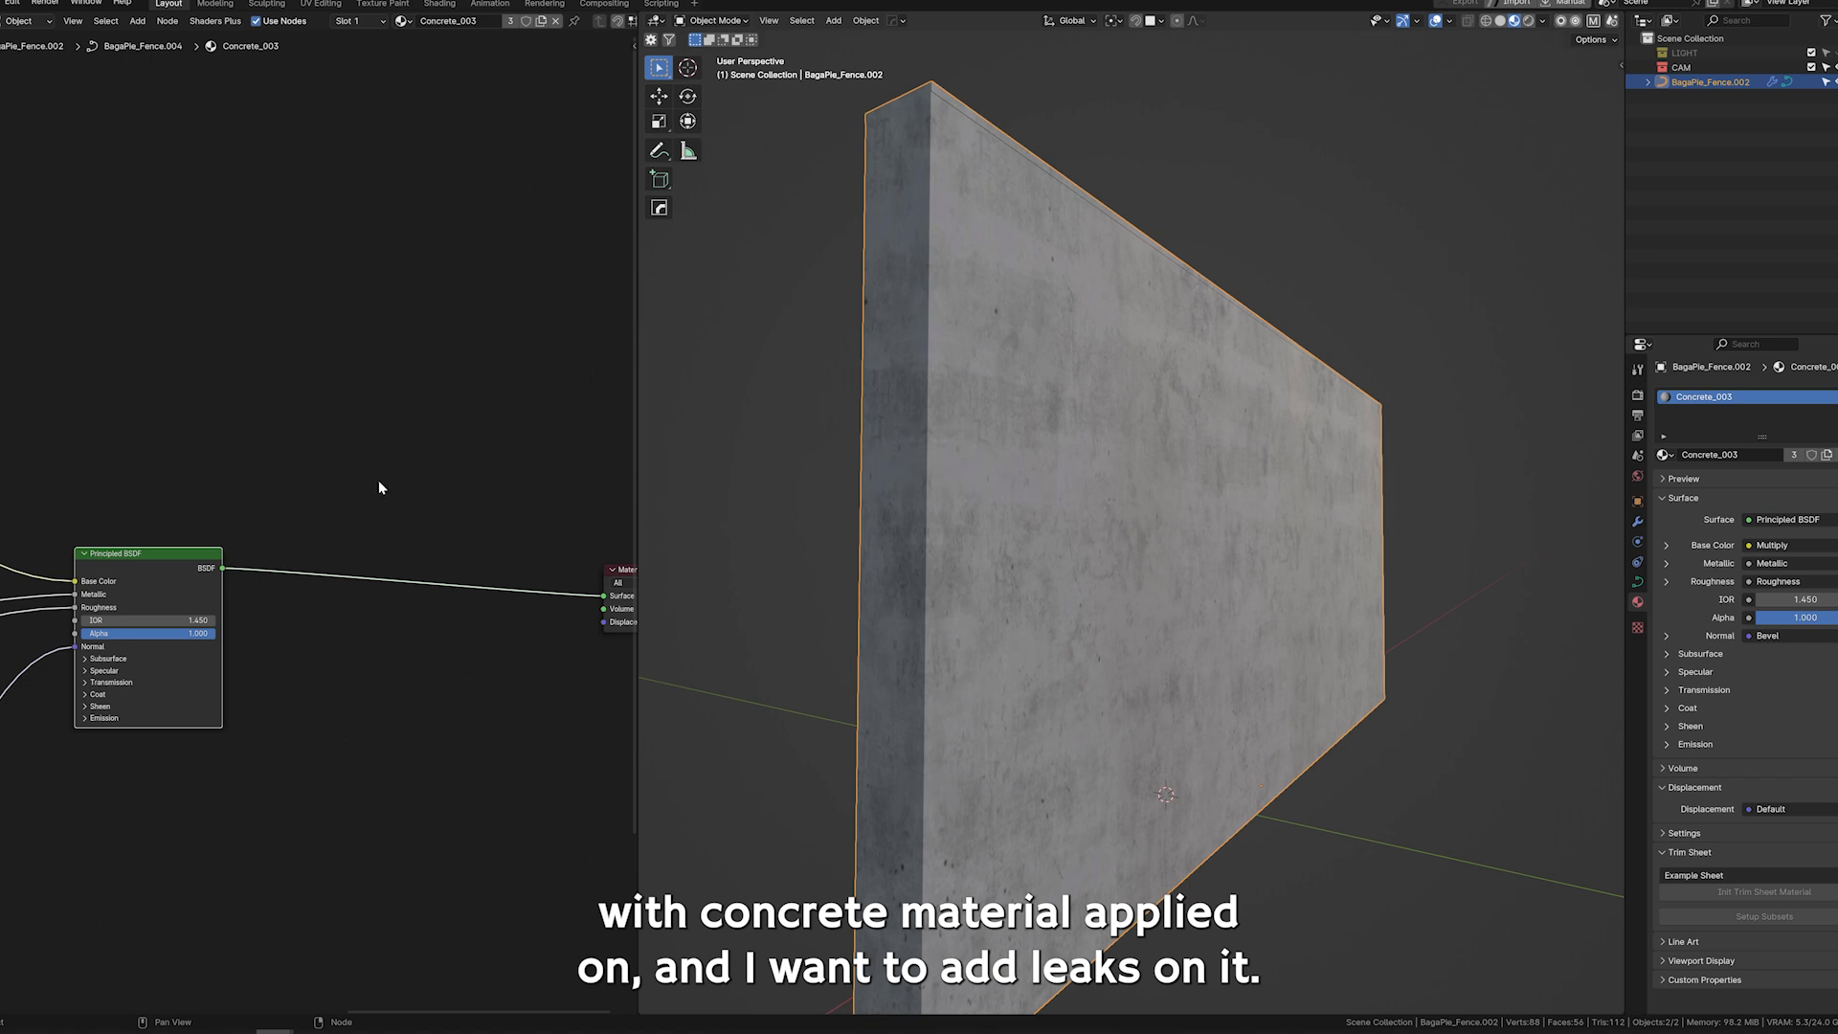
scroll(319, 565, down, 2)
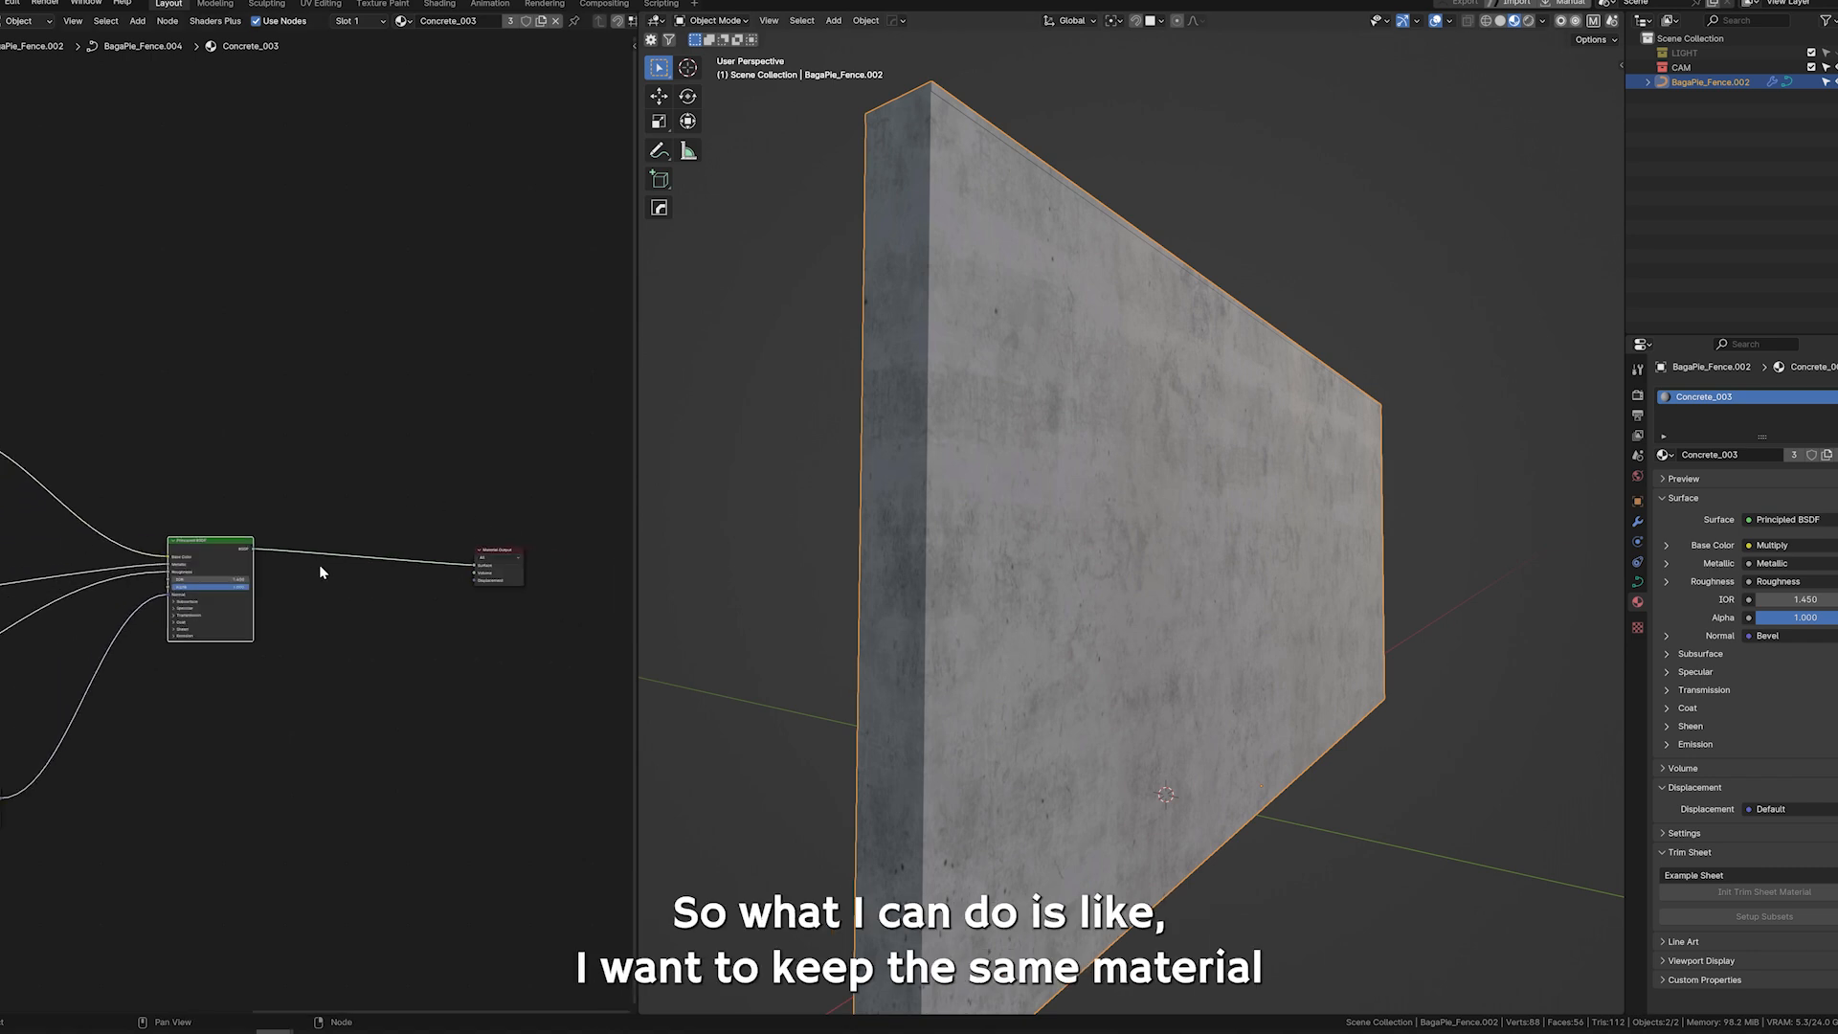
Duplicate the concrete material's Principled BSDF with its input links kept, and place the copy below the original.
scroll(324, 577, up, 1)
middle_drag(323, 576, 381, 567)
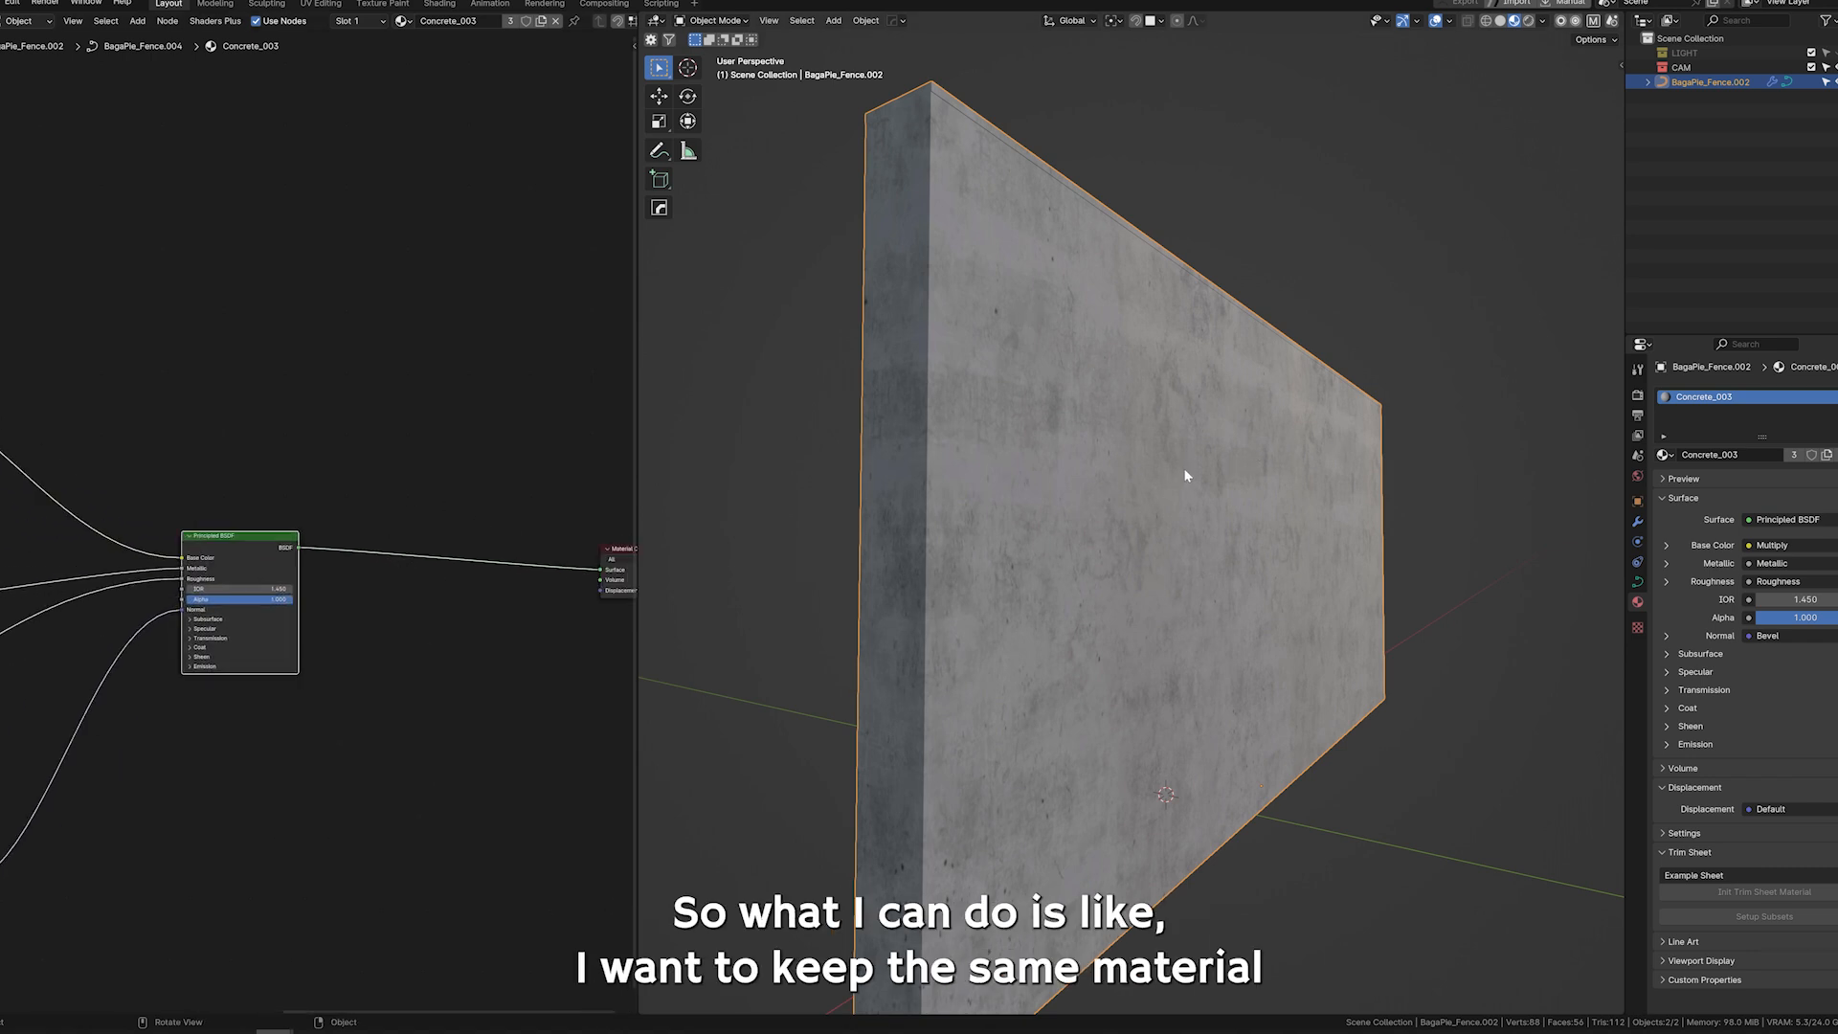
mouse_move(1185, 476)
middle_down()
mouse_move(1152, 472)
mouse_move(1169, 479)
middle_up()
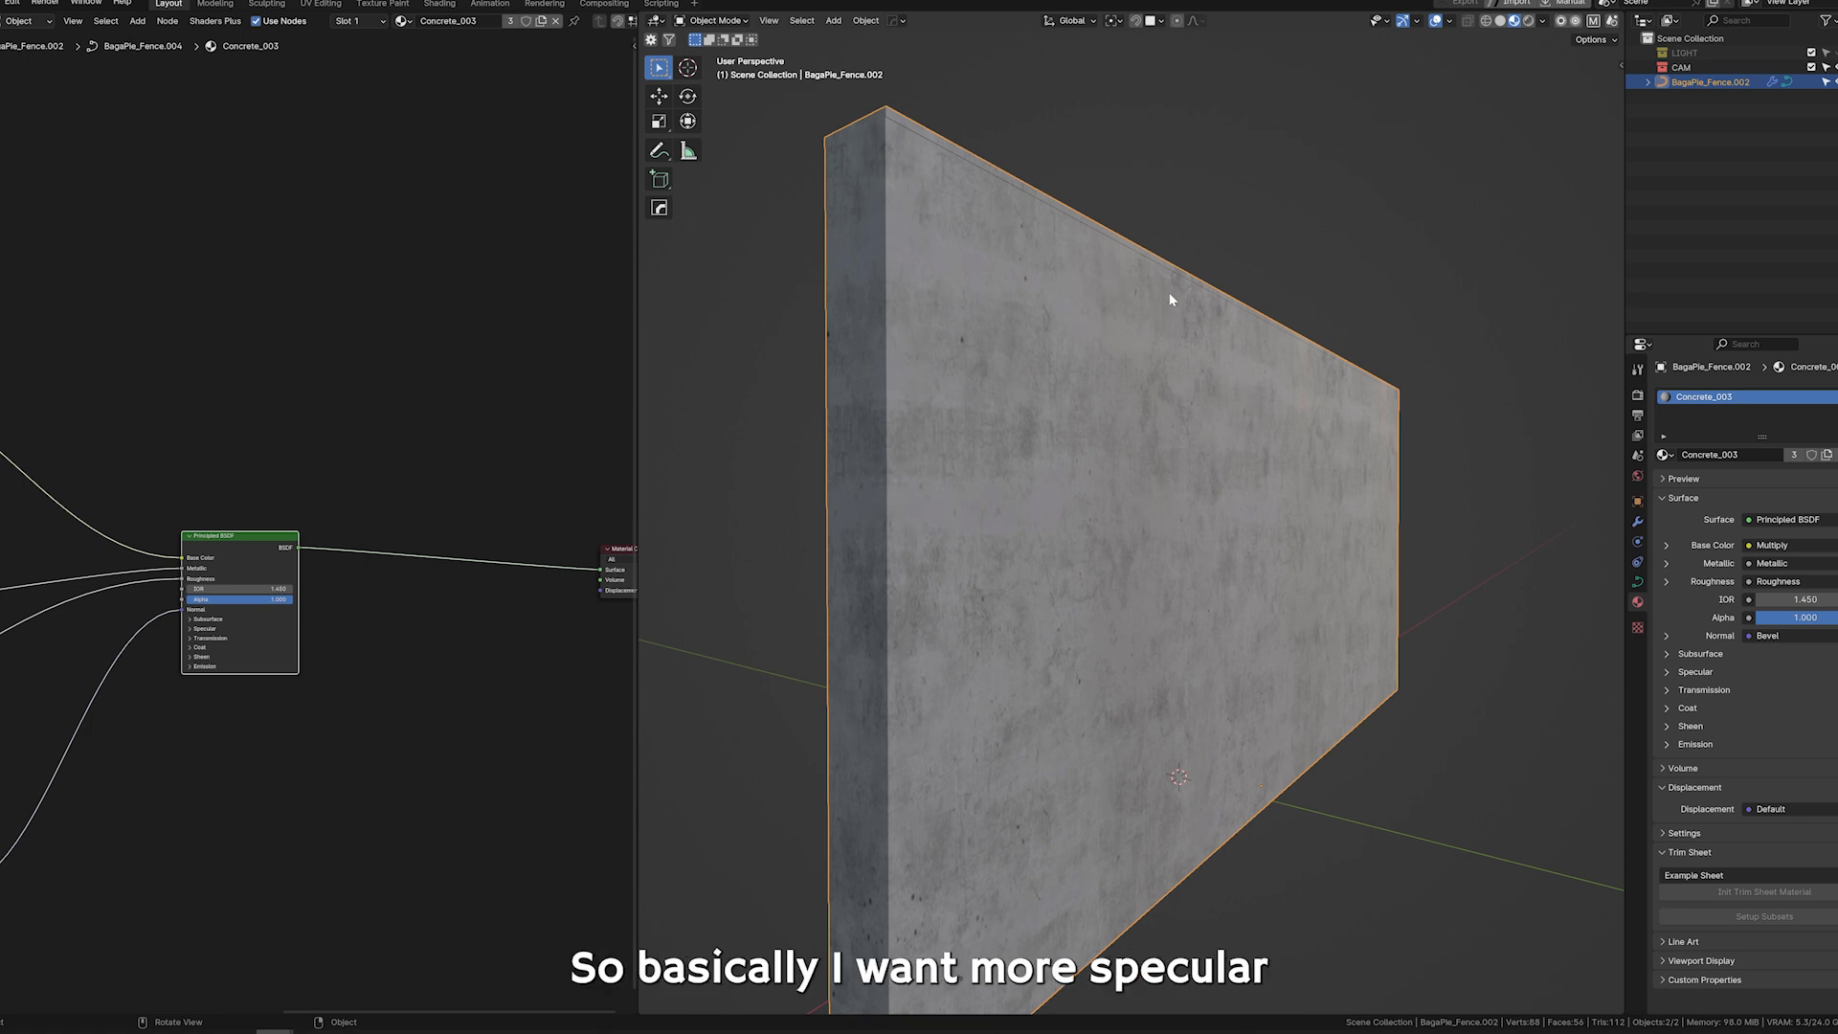
middle_drag(1178, 450, 1195, 461)
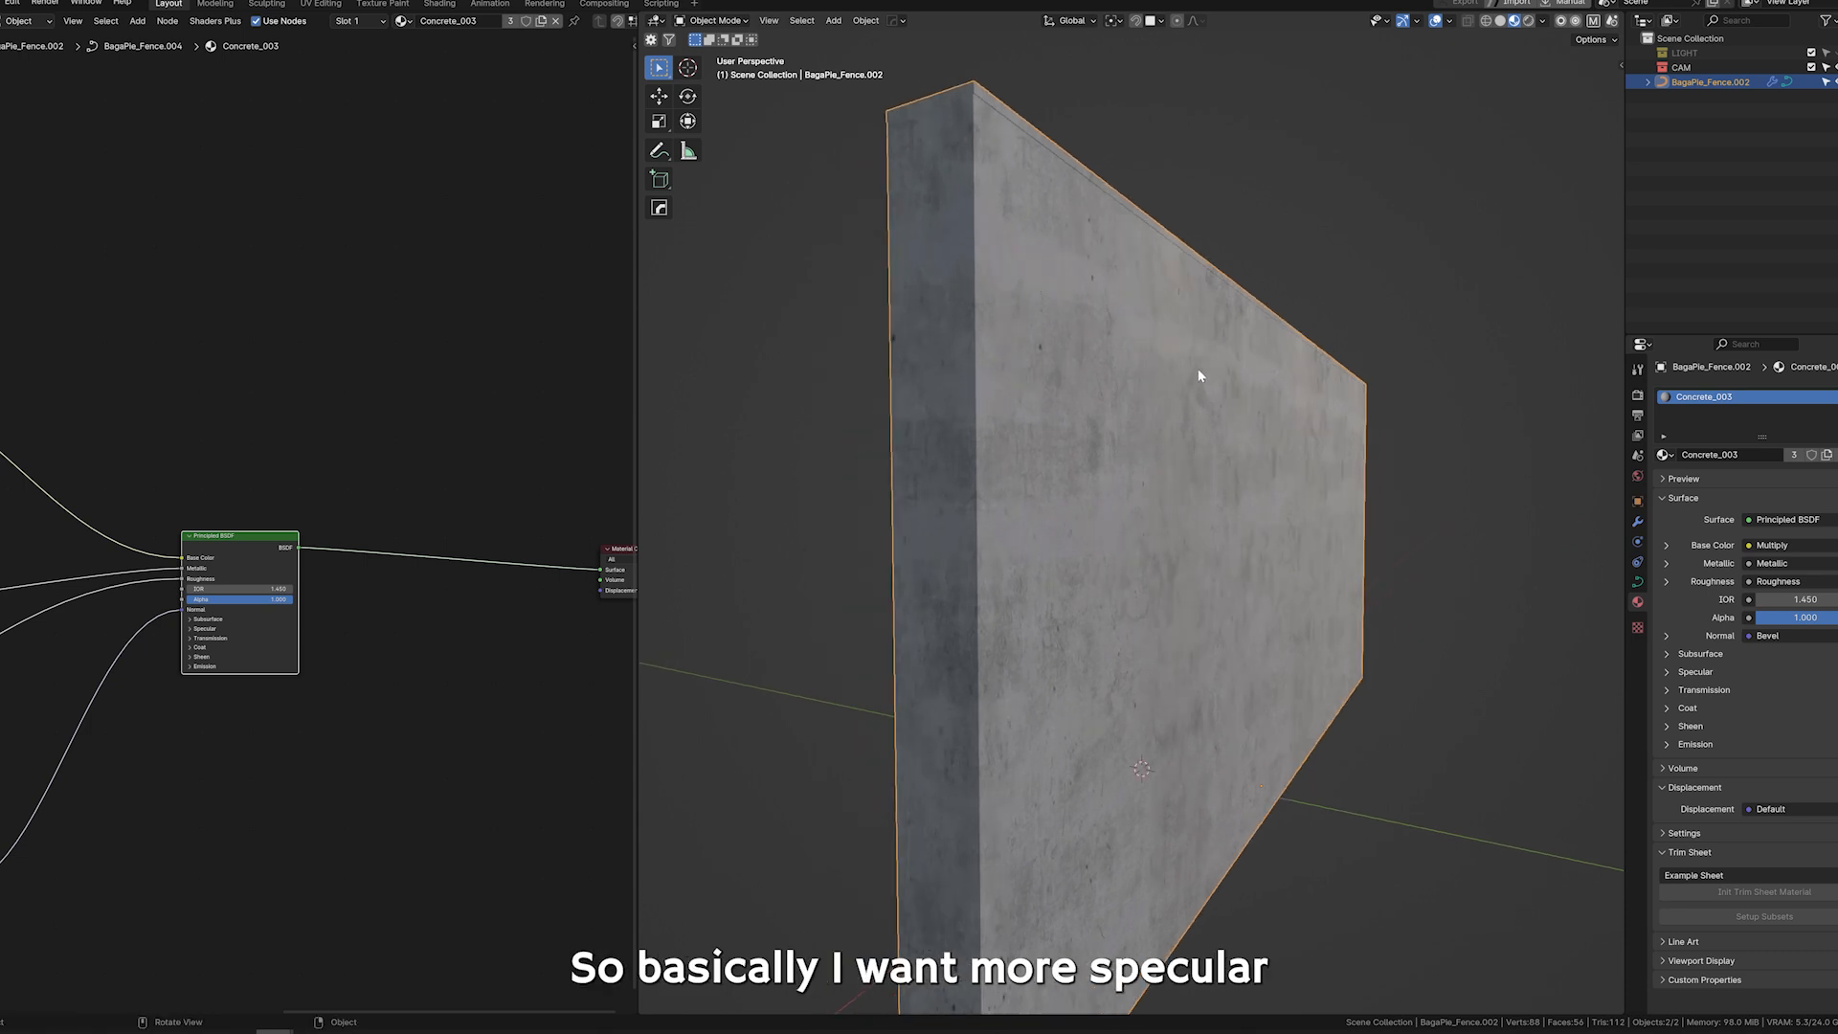
middle_drag(1204, 322, 1194, 424)
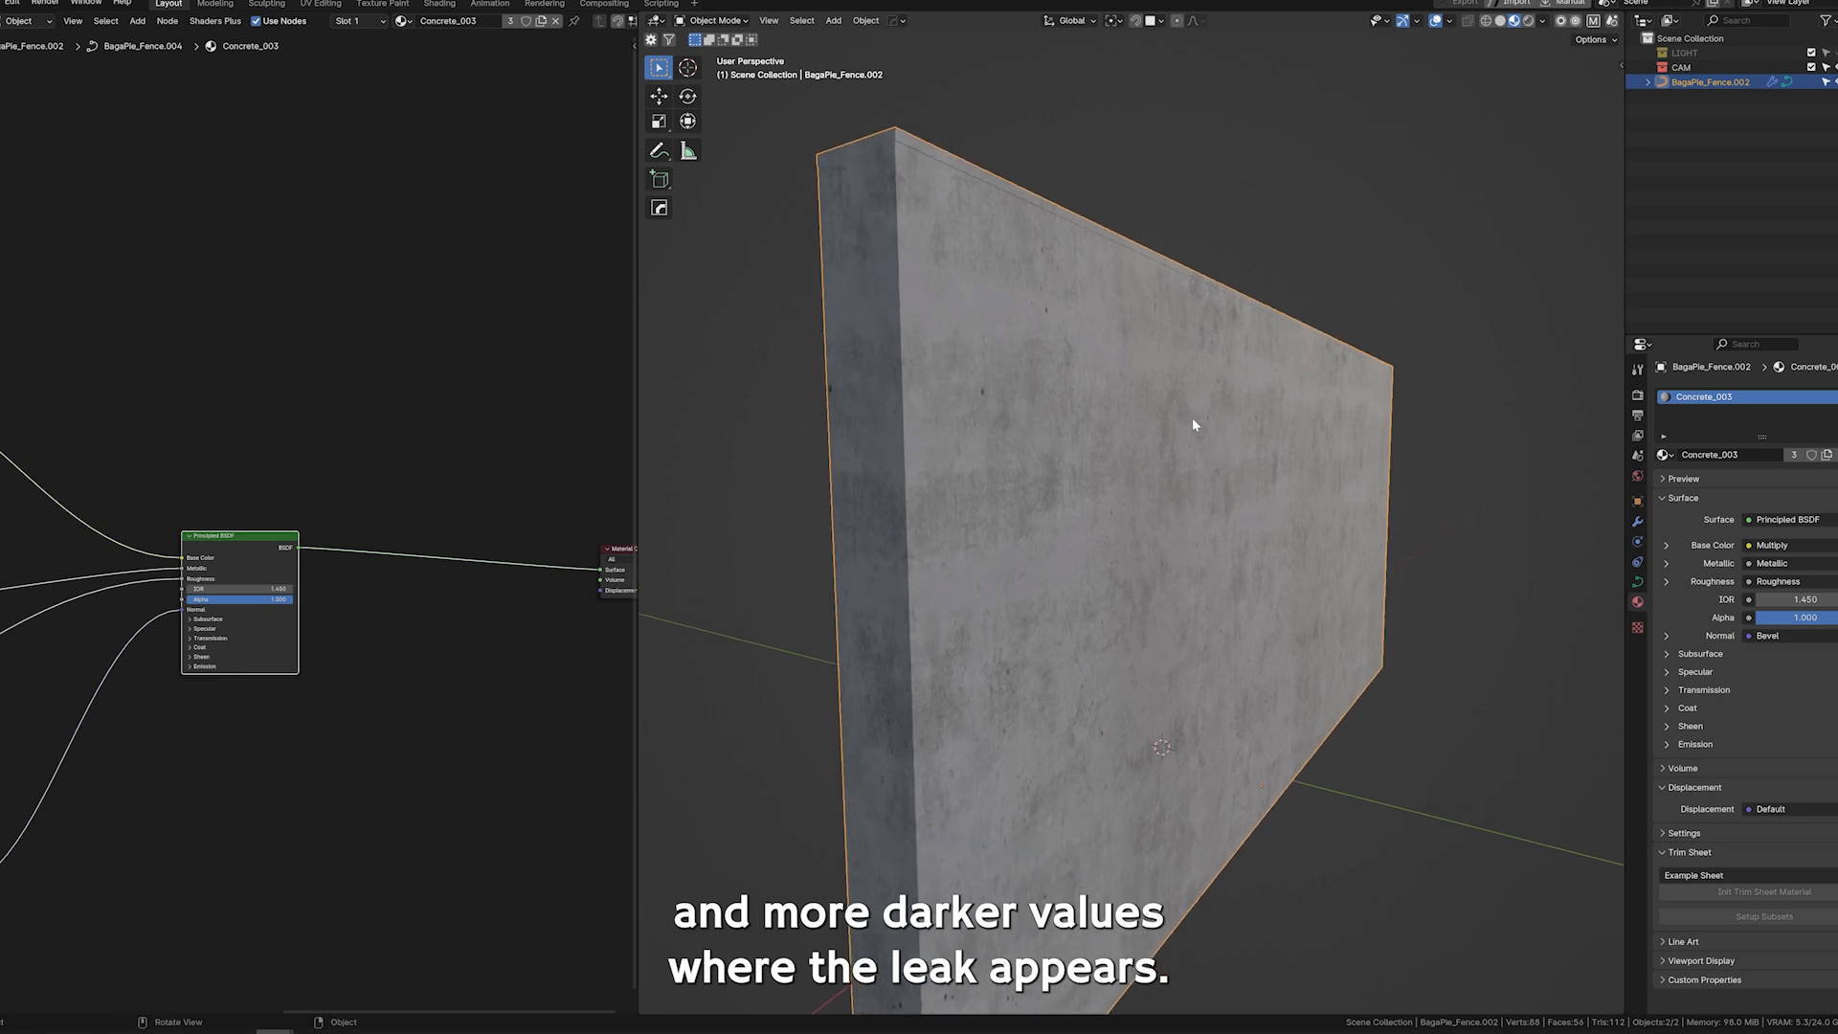
middle_drag(384, 623, 355, 531)
scroll(287, 623, down, 1)
scroll(370, 537, up, 1)
scroll(371, 537, up, 1)
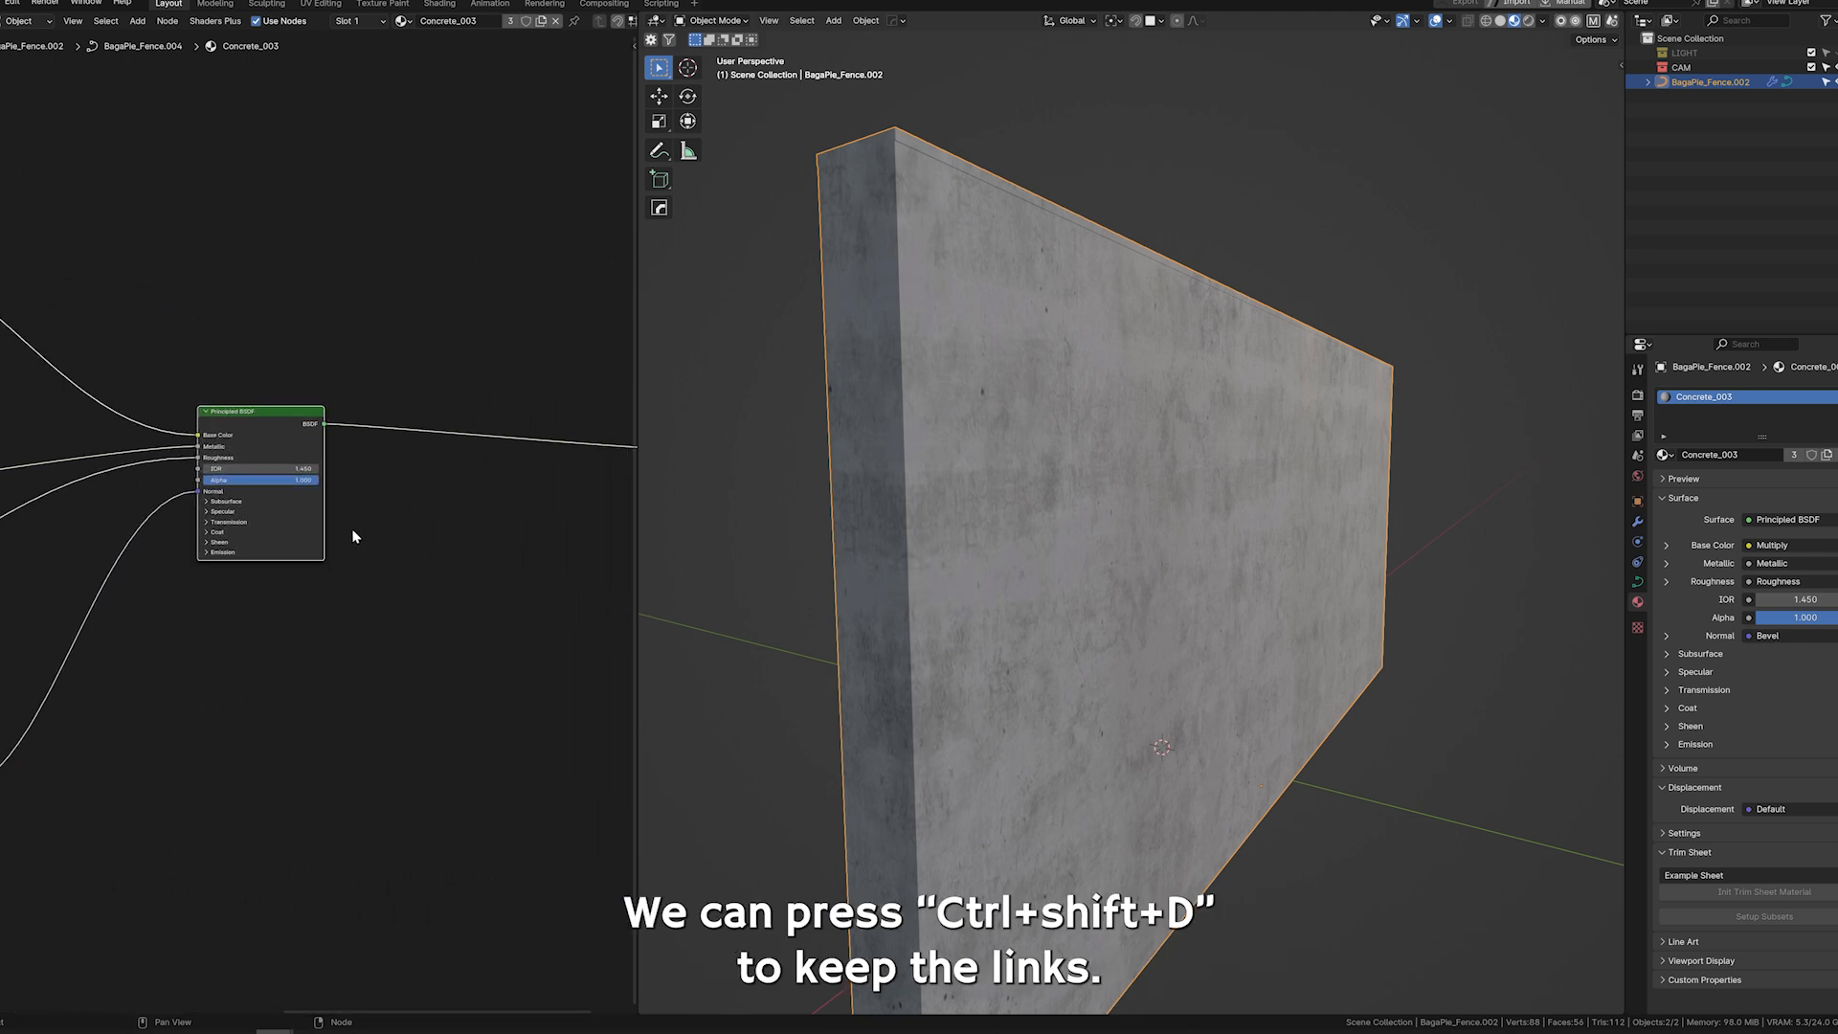
key(ctrl+shift+d)
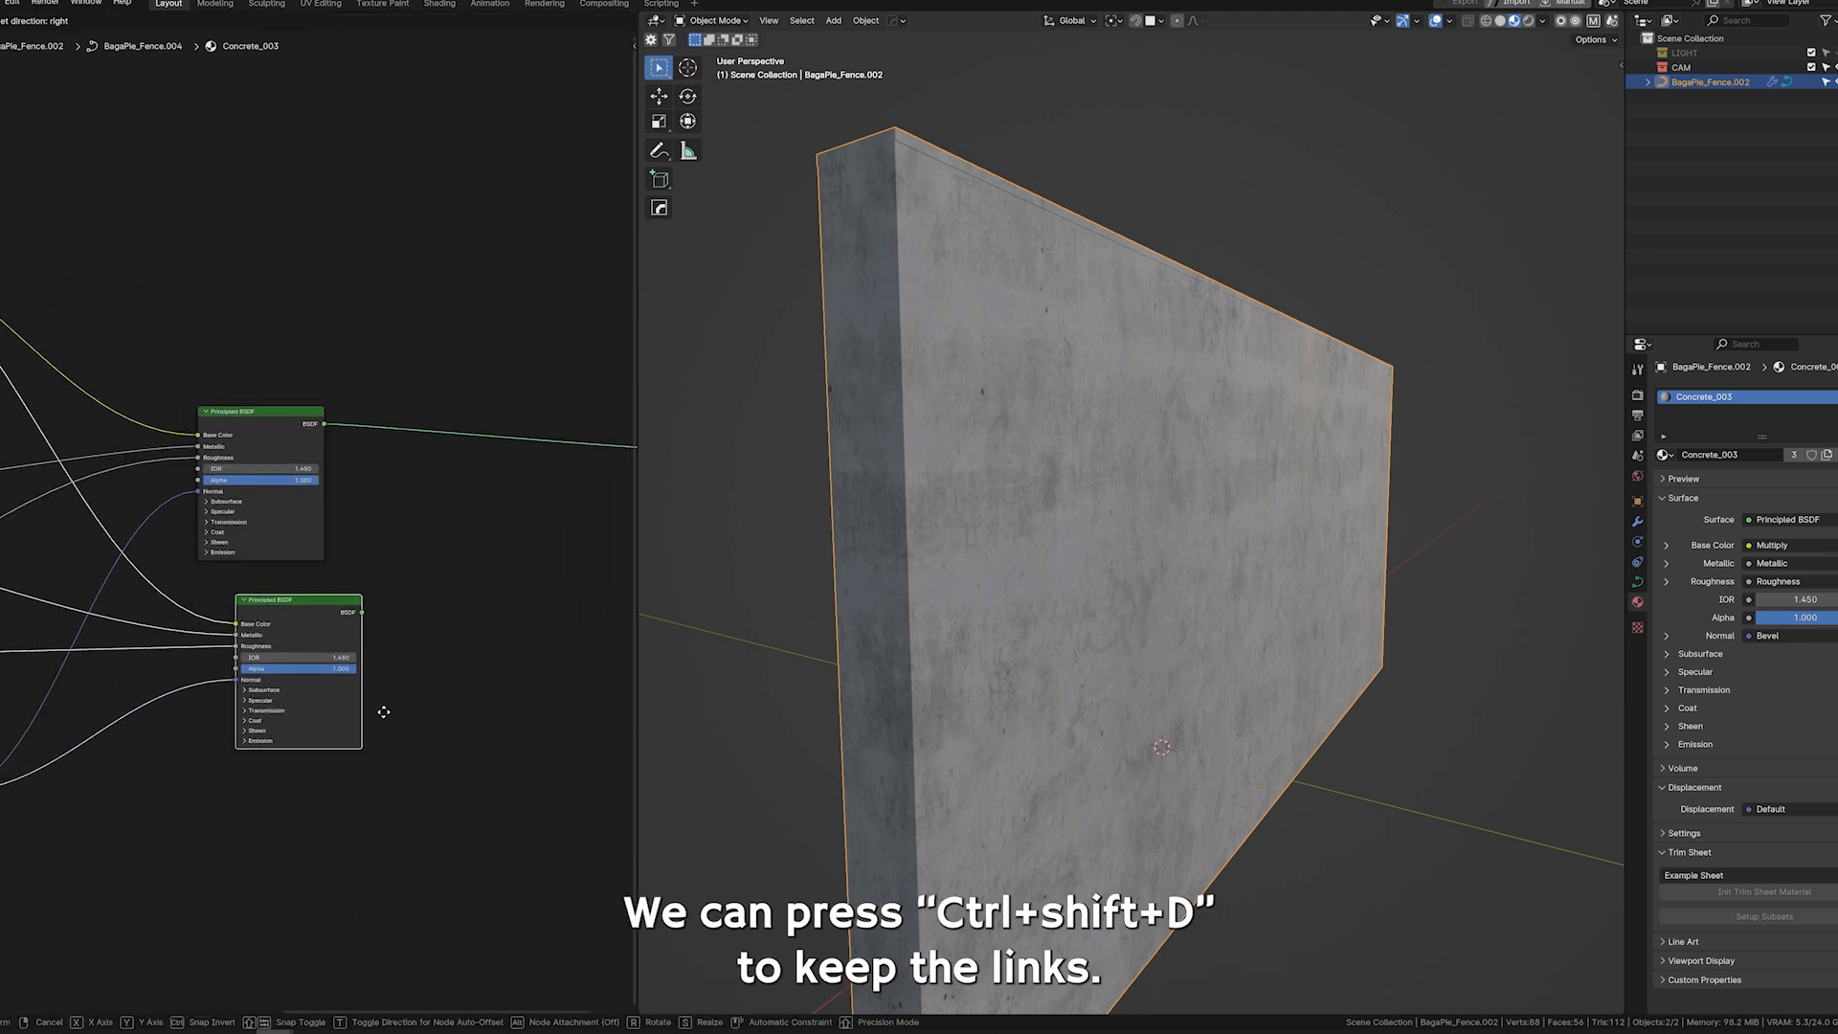
click(350, 620)
middle_drag(413, 652, 353, 657)
scroll(353, 658, down, 1)
drag(230, 626, 207, 622)
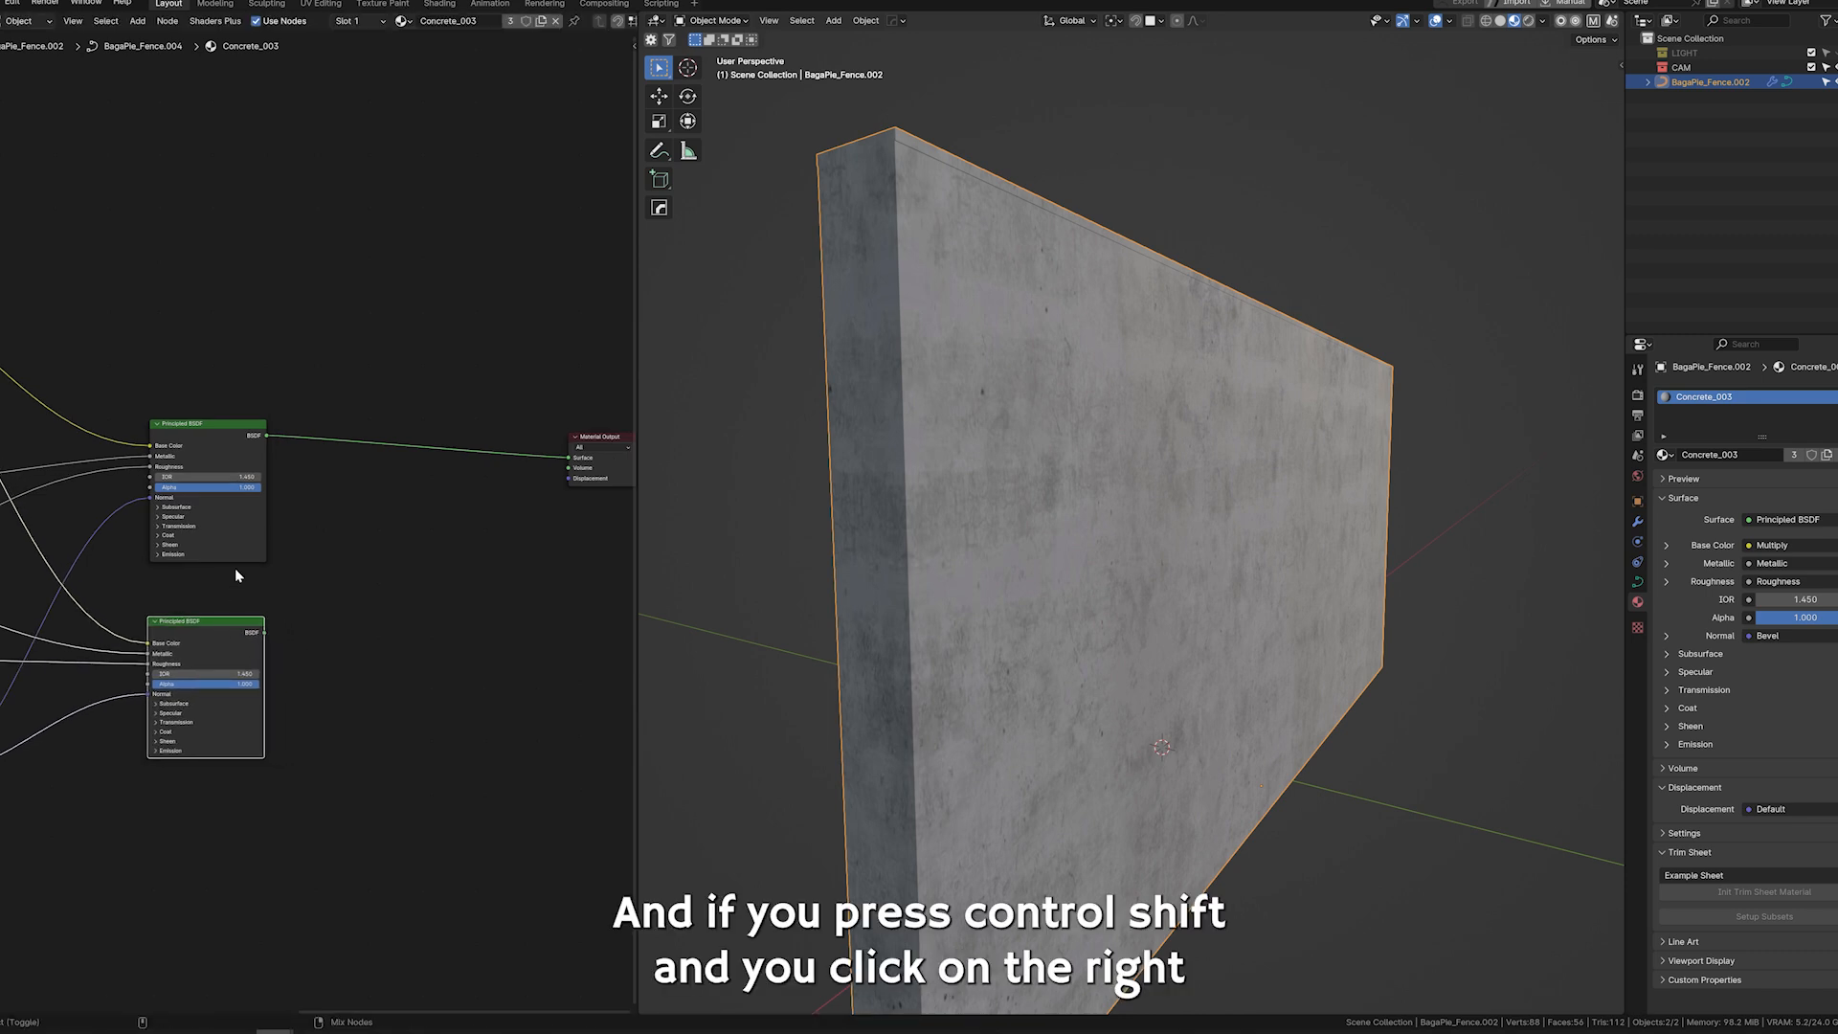
Combine the two Principled BSDFs in a Mix Shader feeding the Material Output, and align it beside the original shader.
ctrl+shift+right_drag(247, 529, 247, 529)
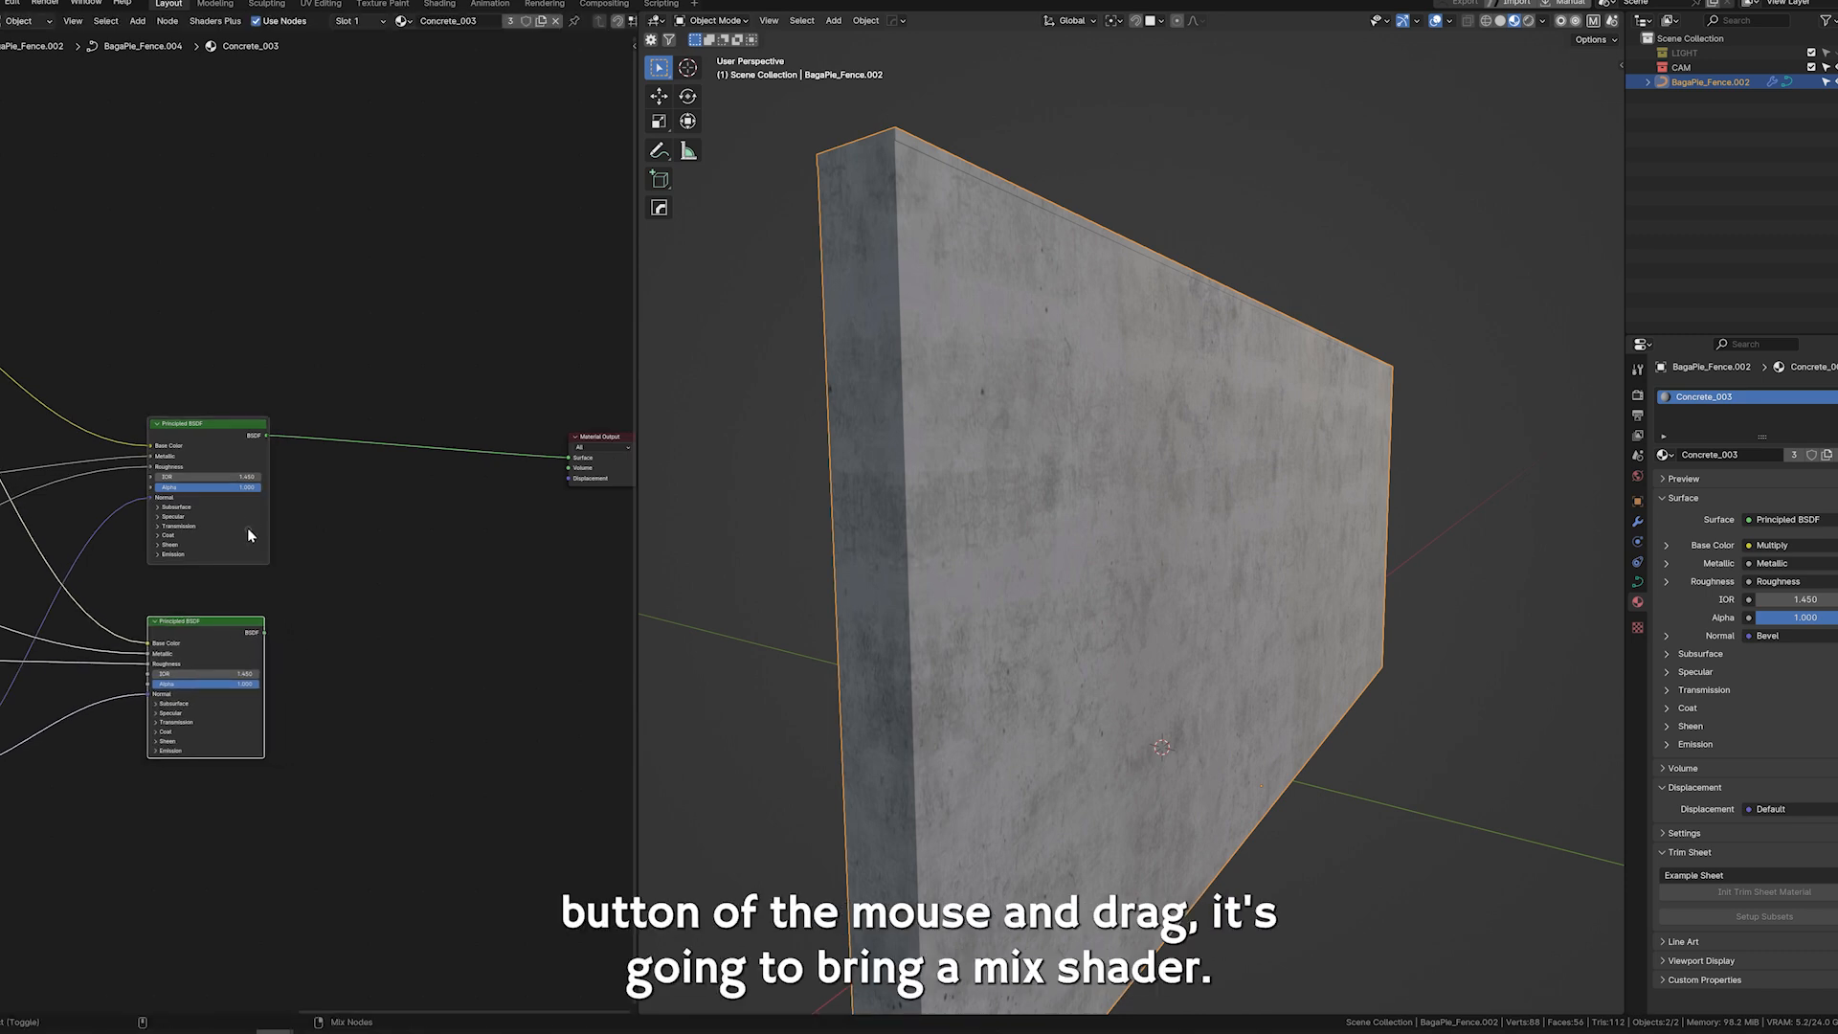
ctrl+shift+right_drag(244, 649, 245, 649)
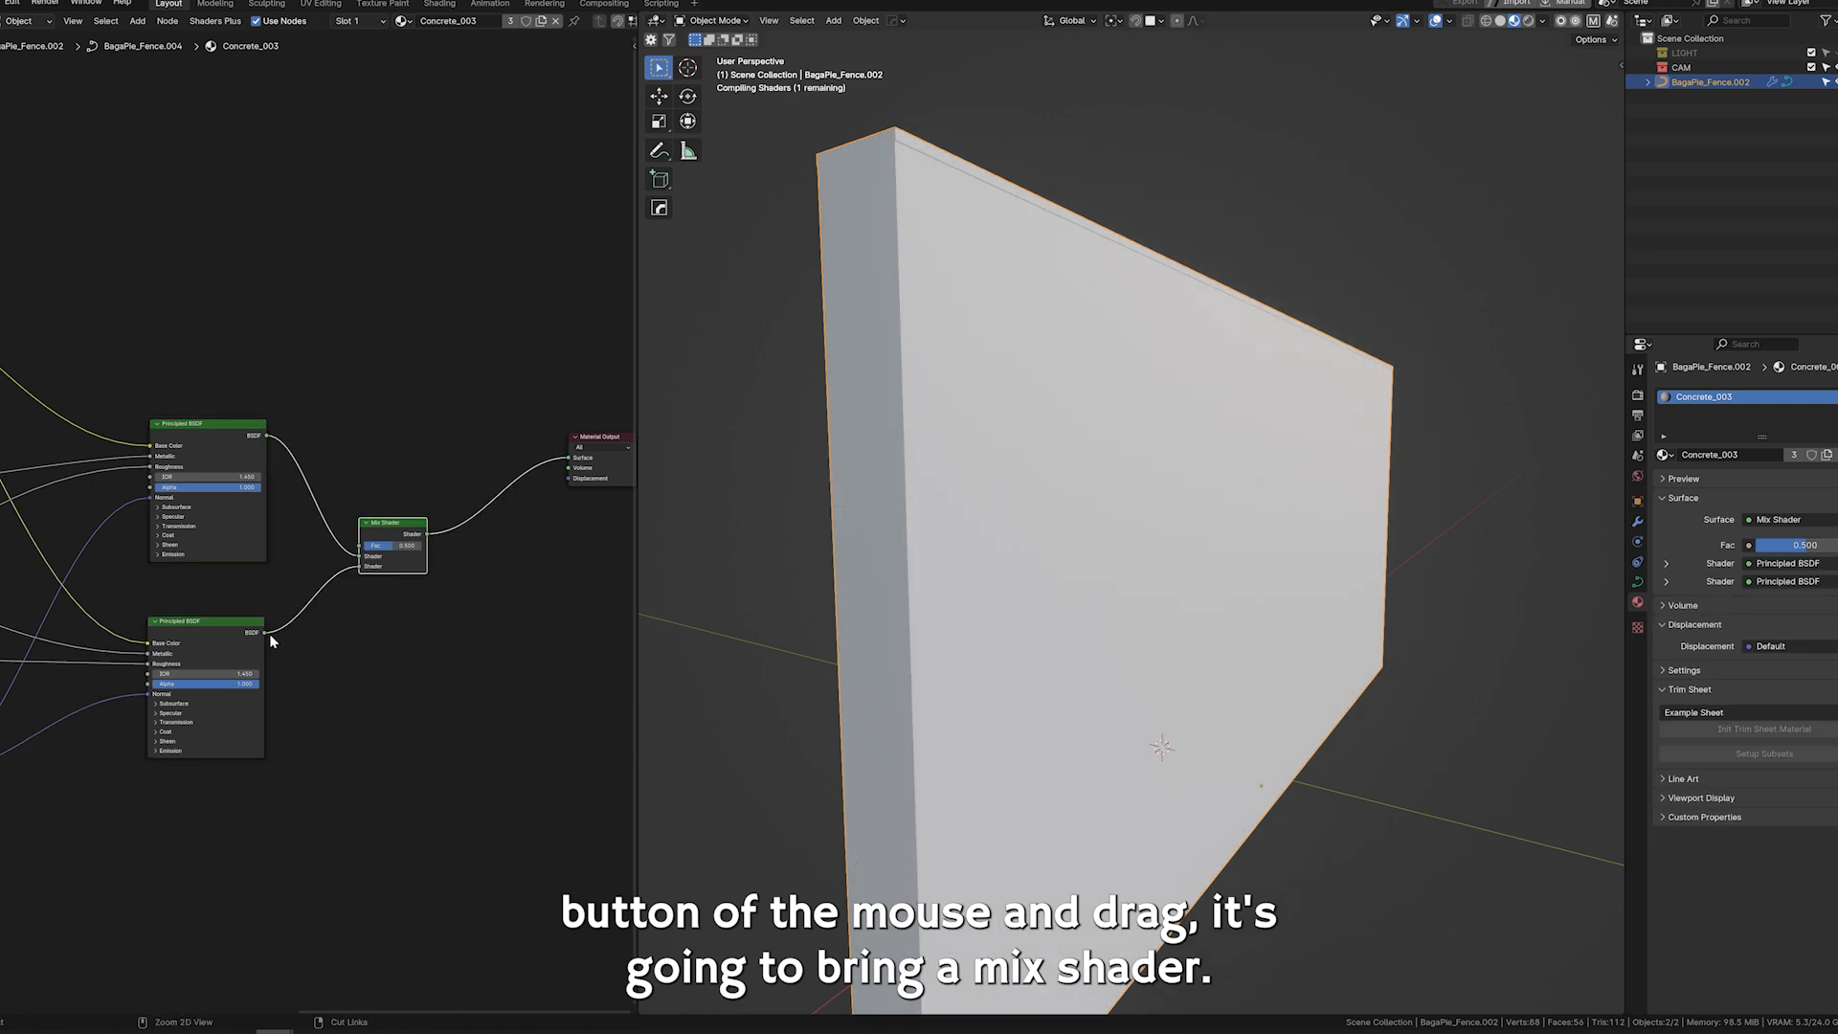
drag(382, 537, 390, 429)
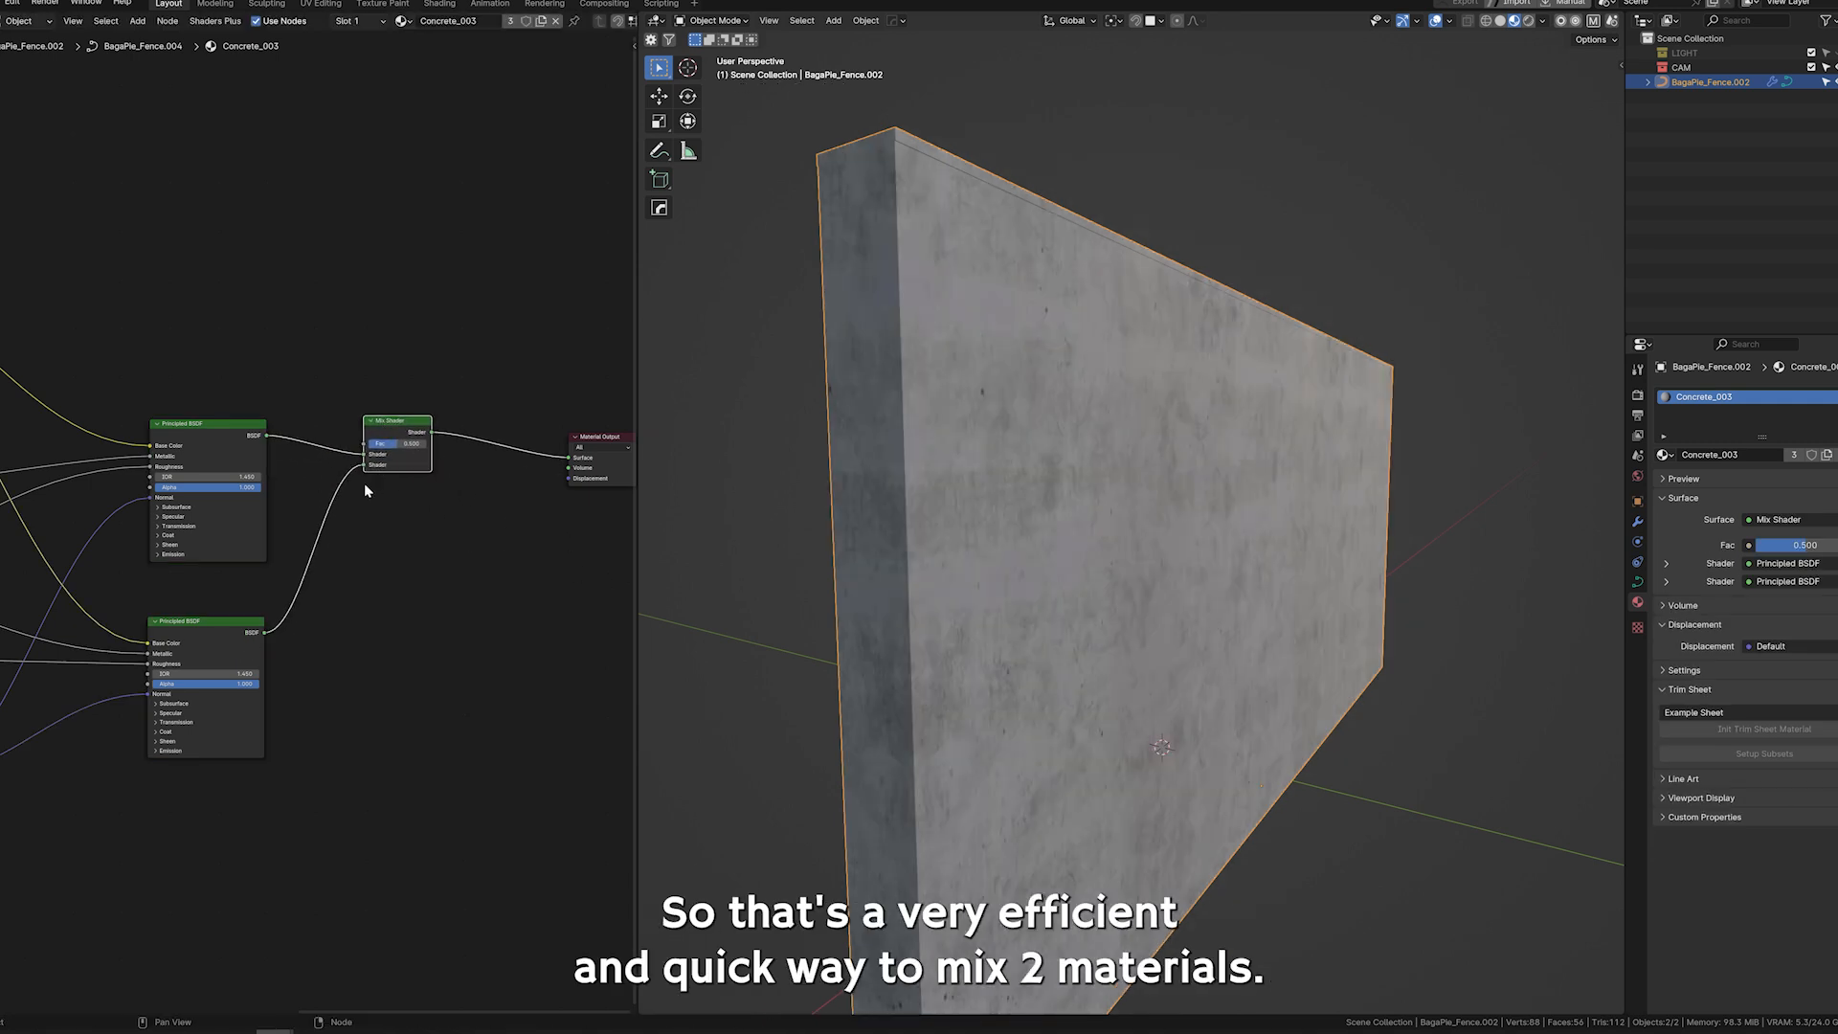
Preview the original Principled BSDF and its duplicate separately on the wall.
middle_drag(254, 602, 300, 606)
ctrl+shift+click(268, 428)
ctrl+shift+click(271, 629)
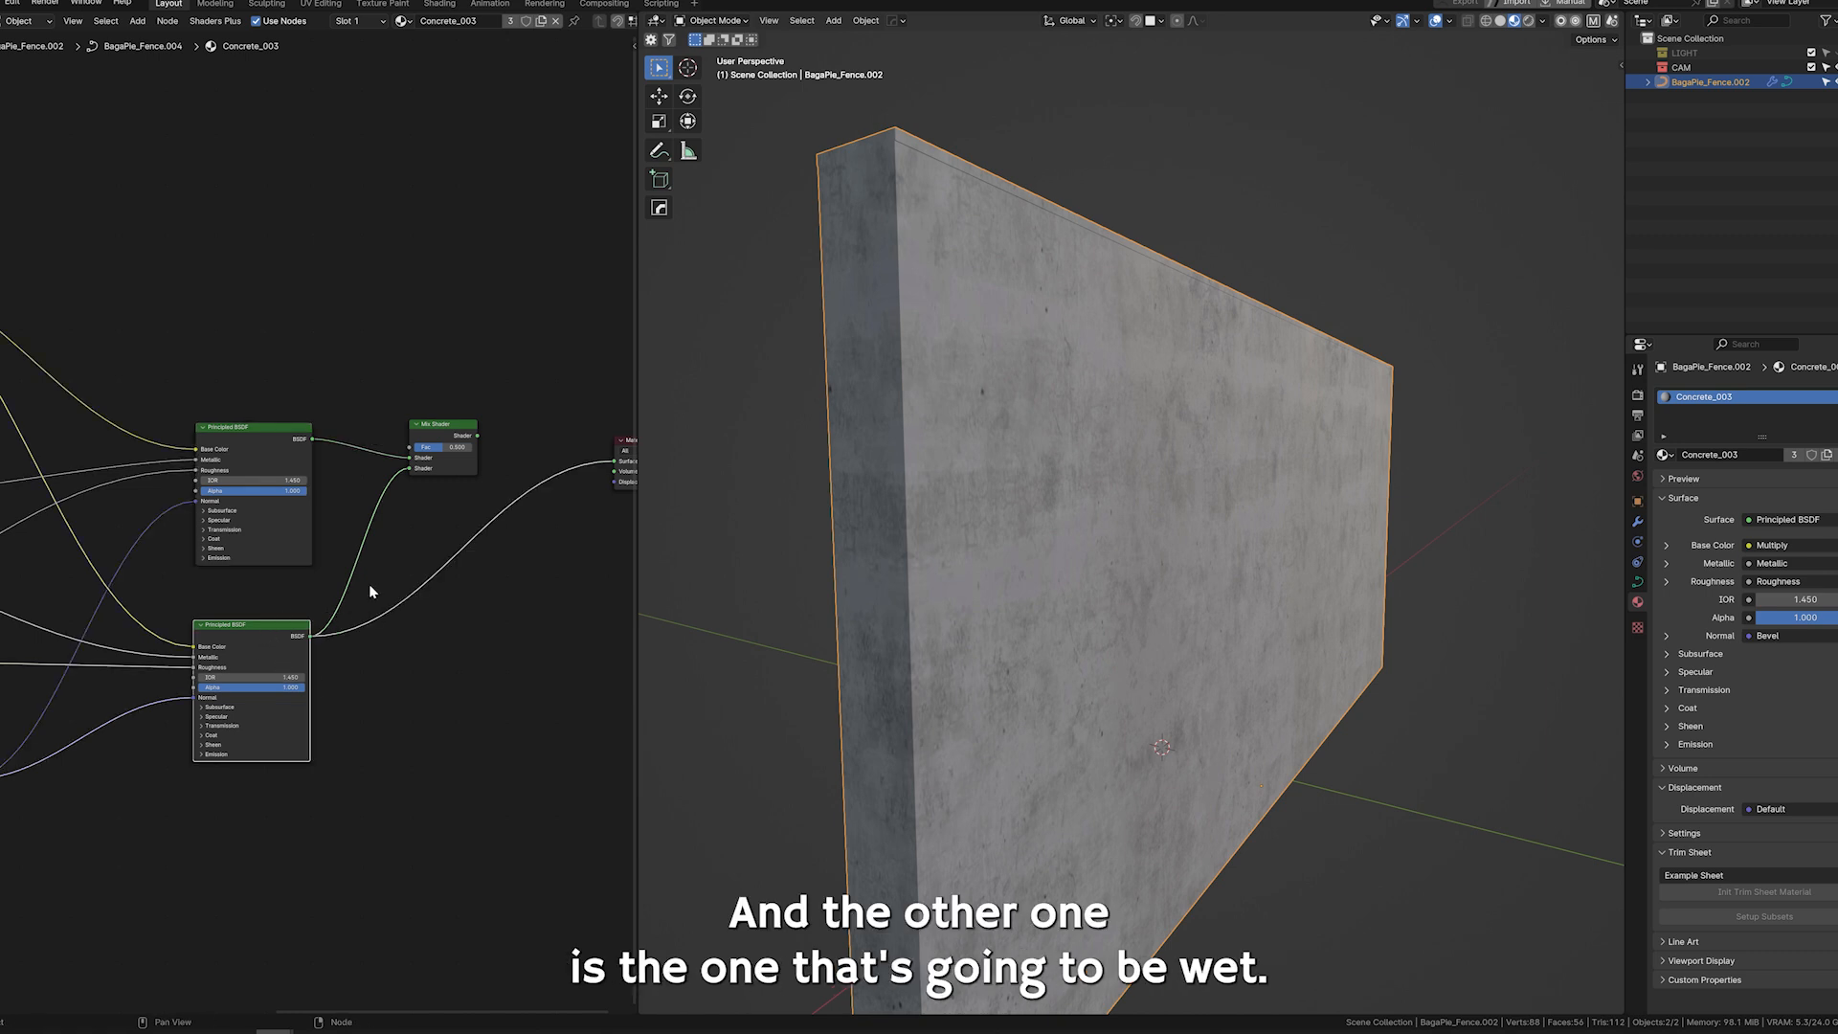
Add a NODE-IT Leak-it node above the two Principled BSDFs, and shift the Mix Shader slightly to make room.
middle_drag(370, 584, 287, 659)
key(shift+a)
mouse_move(250, 582)
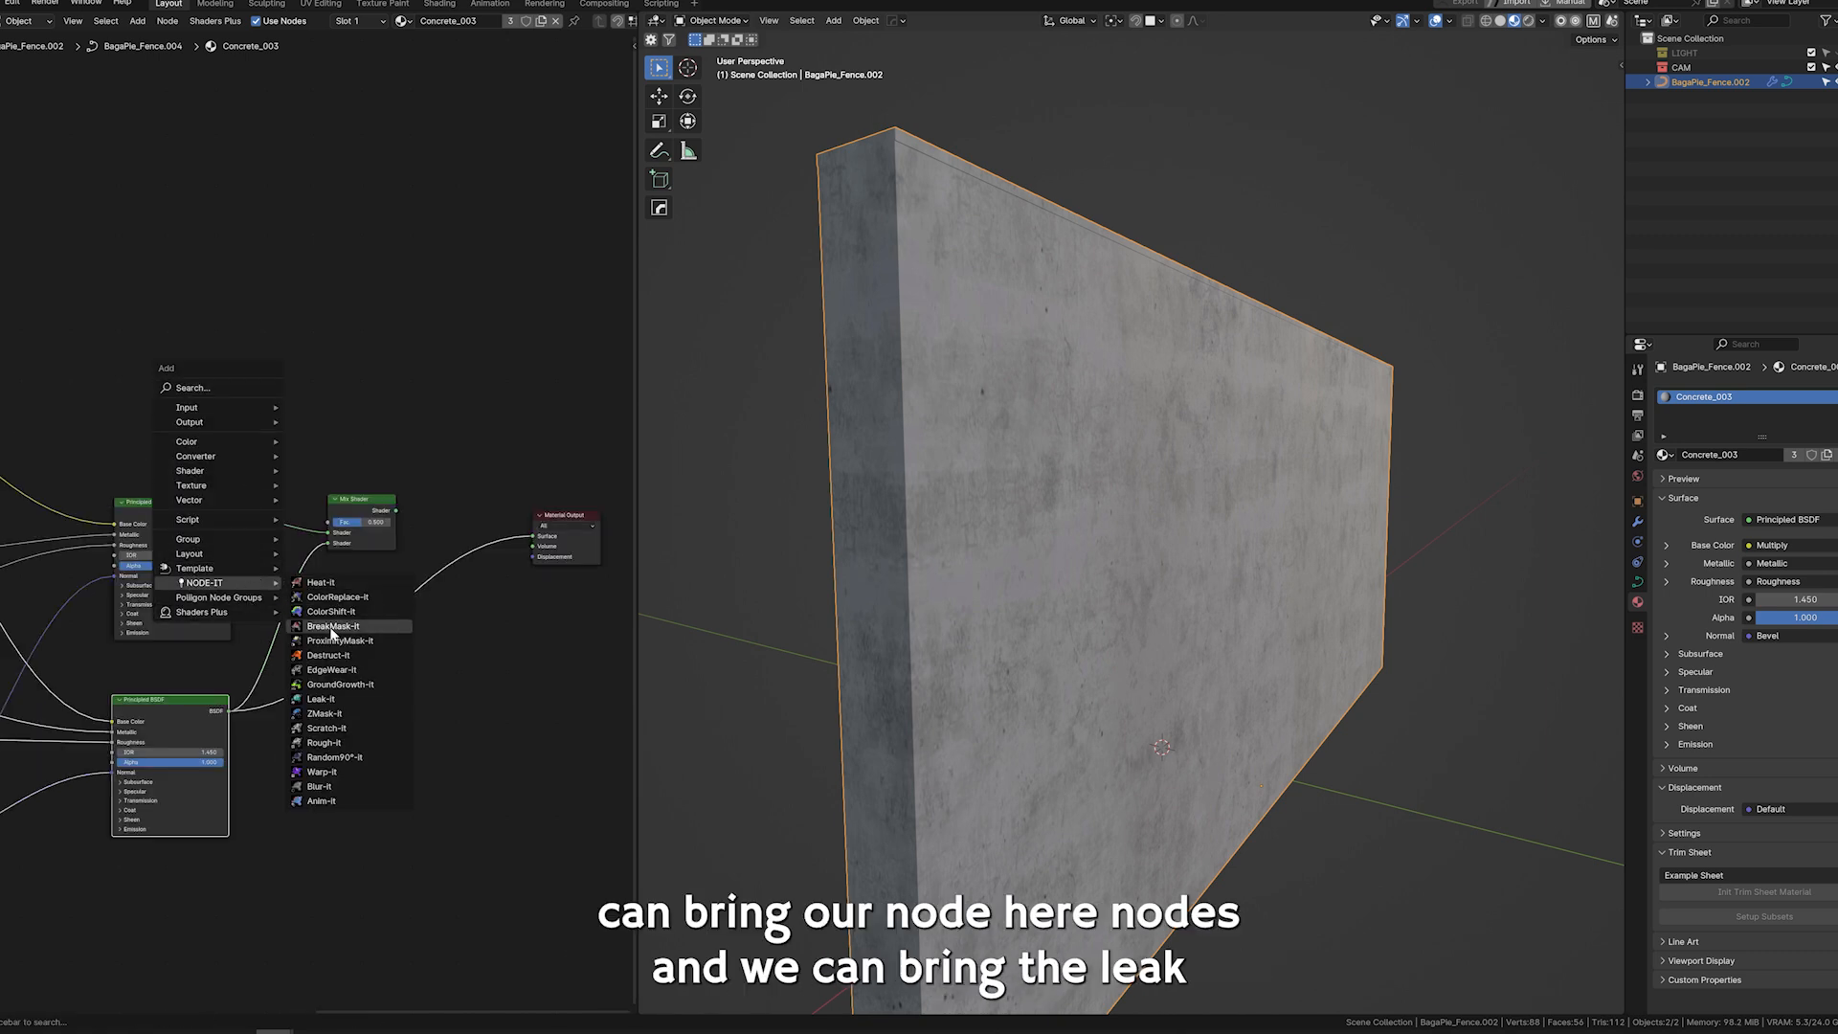
click(321, 699)
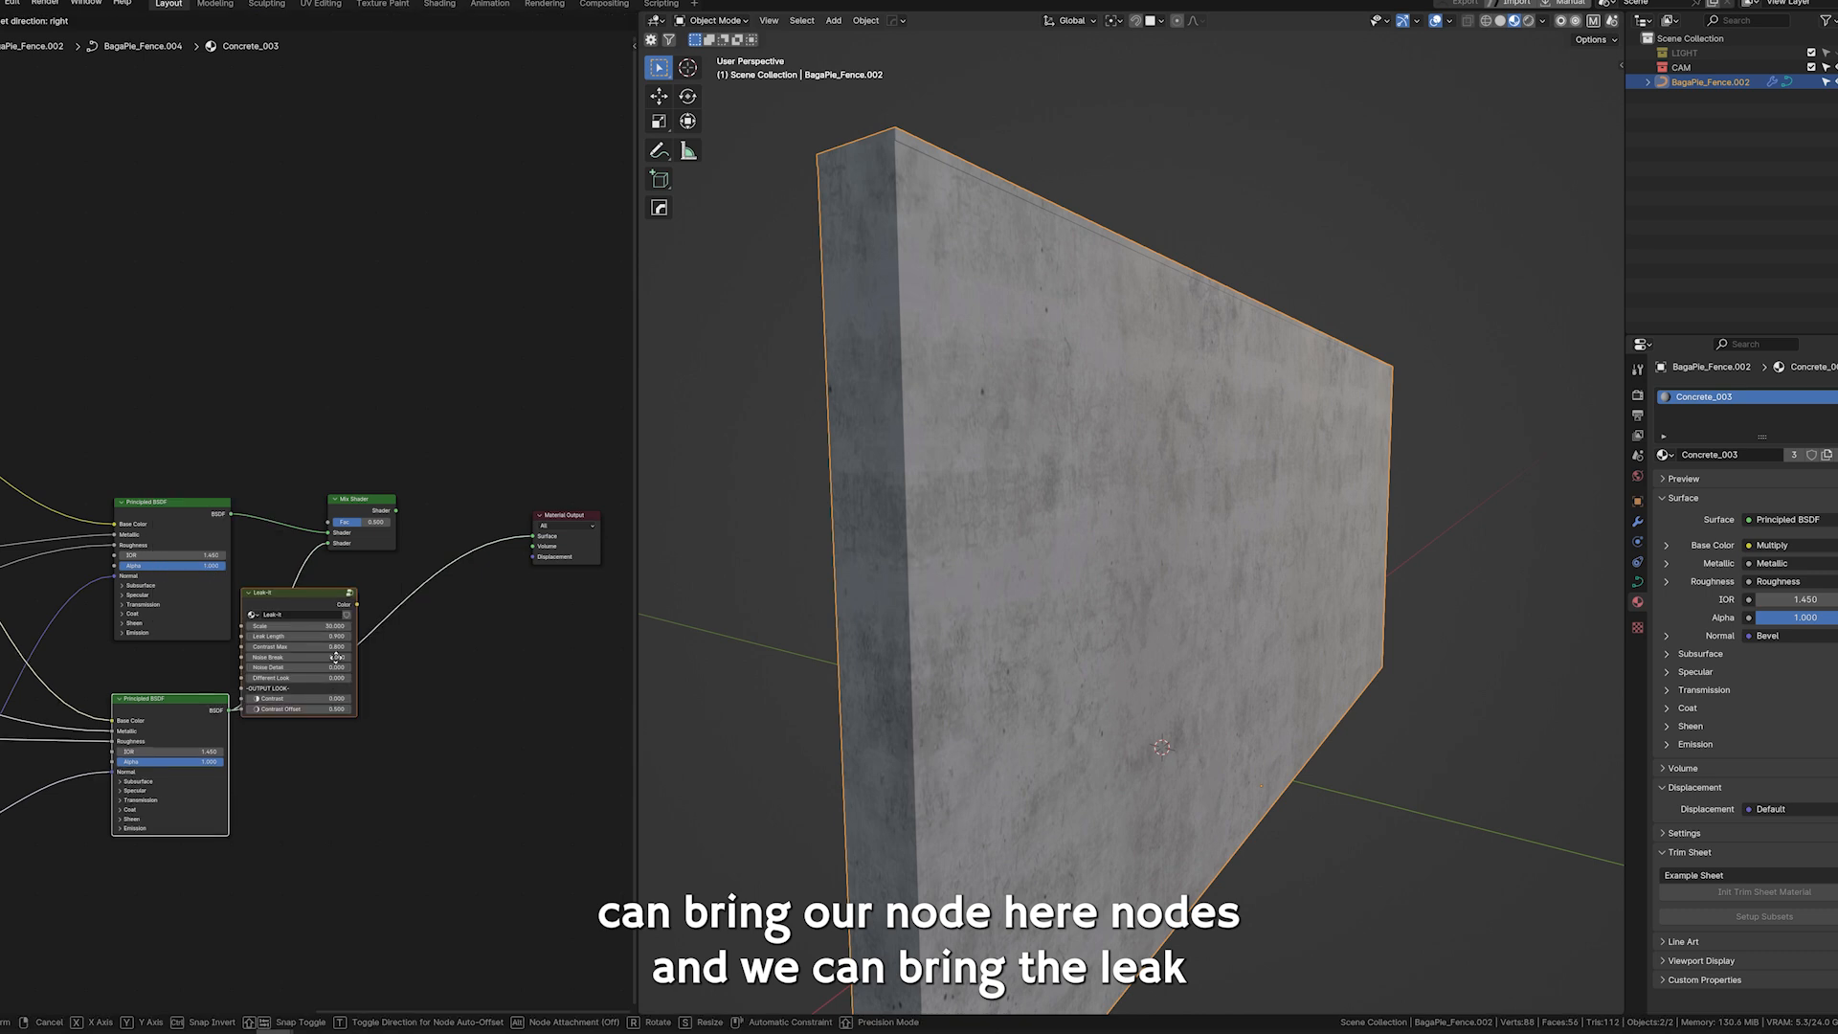
click(276, 590)
alt+drag(348, 613, 249, 329)
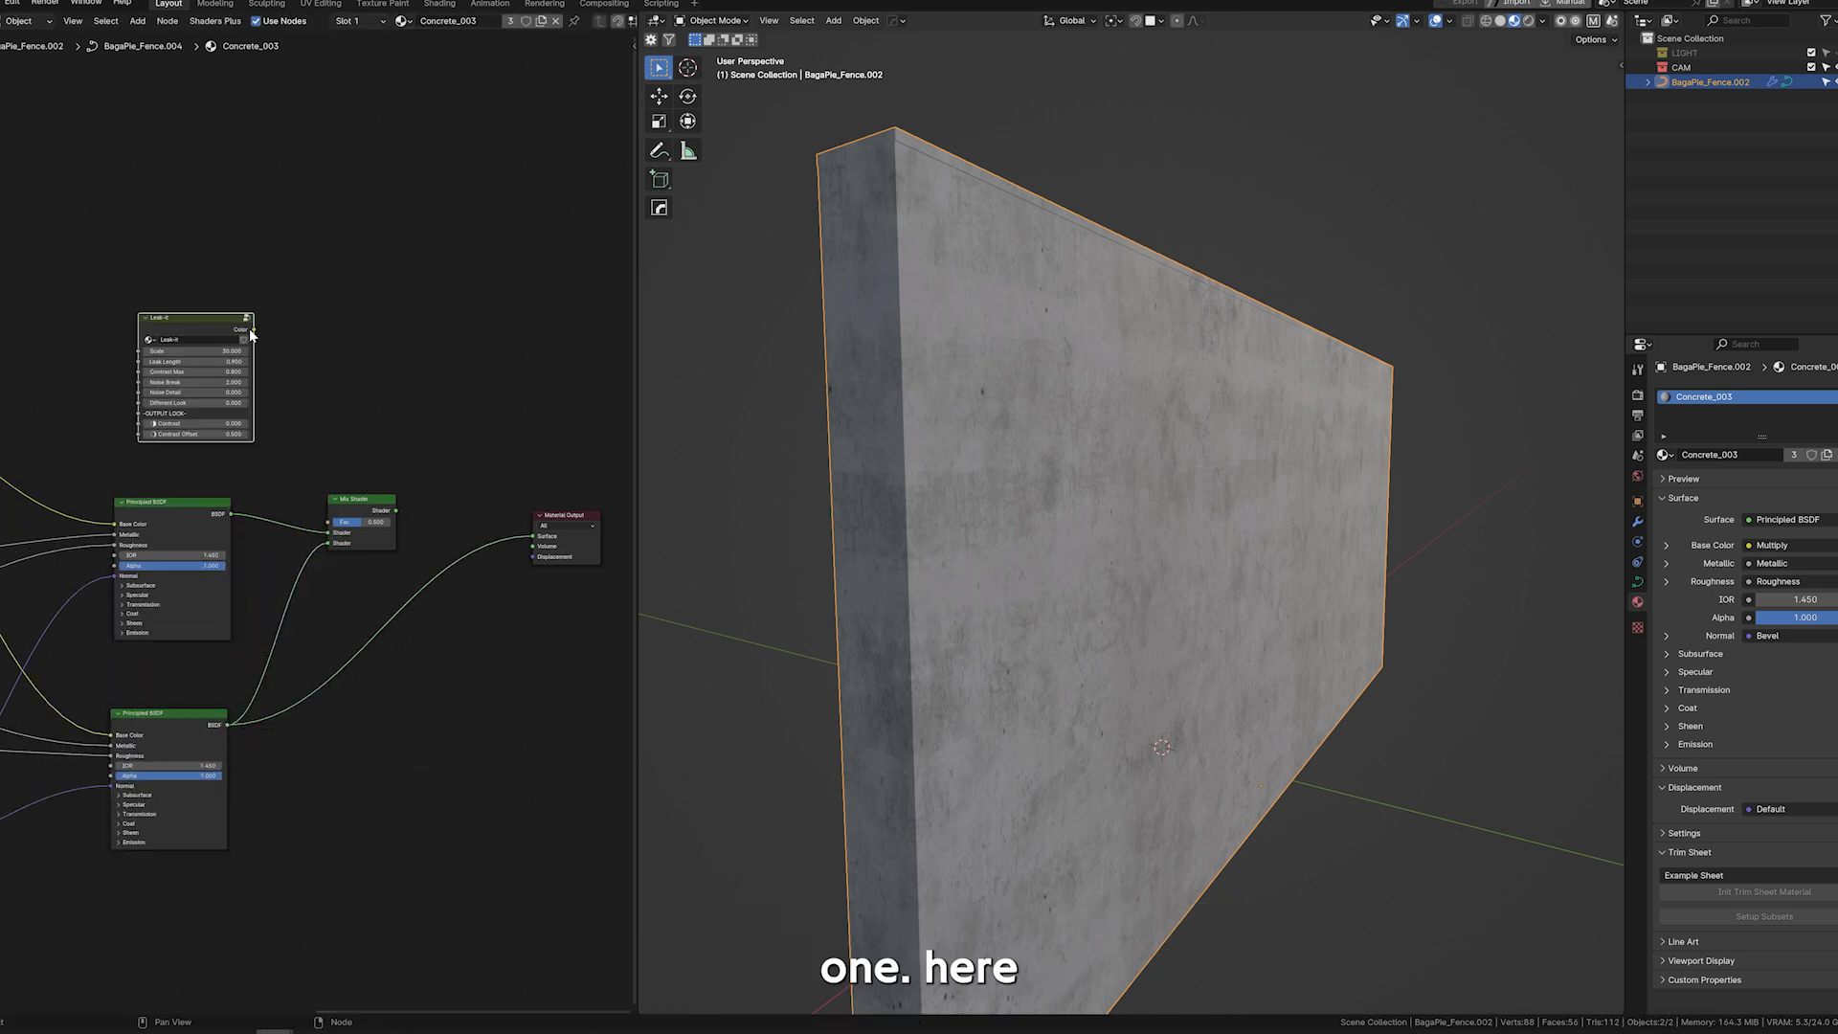
drag(337, 525, 356, 536)
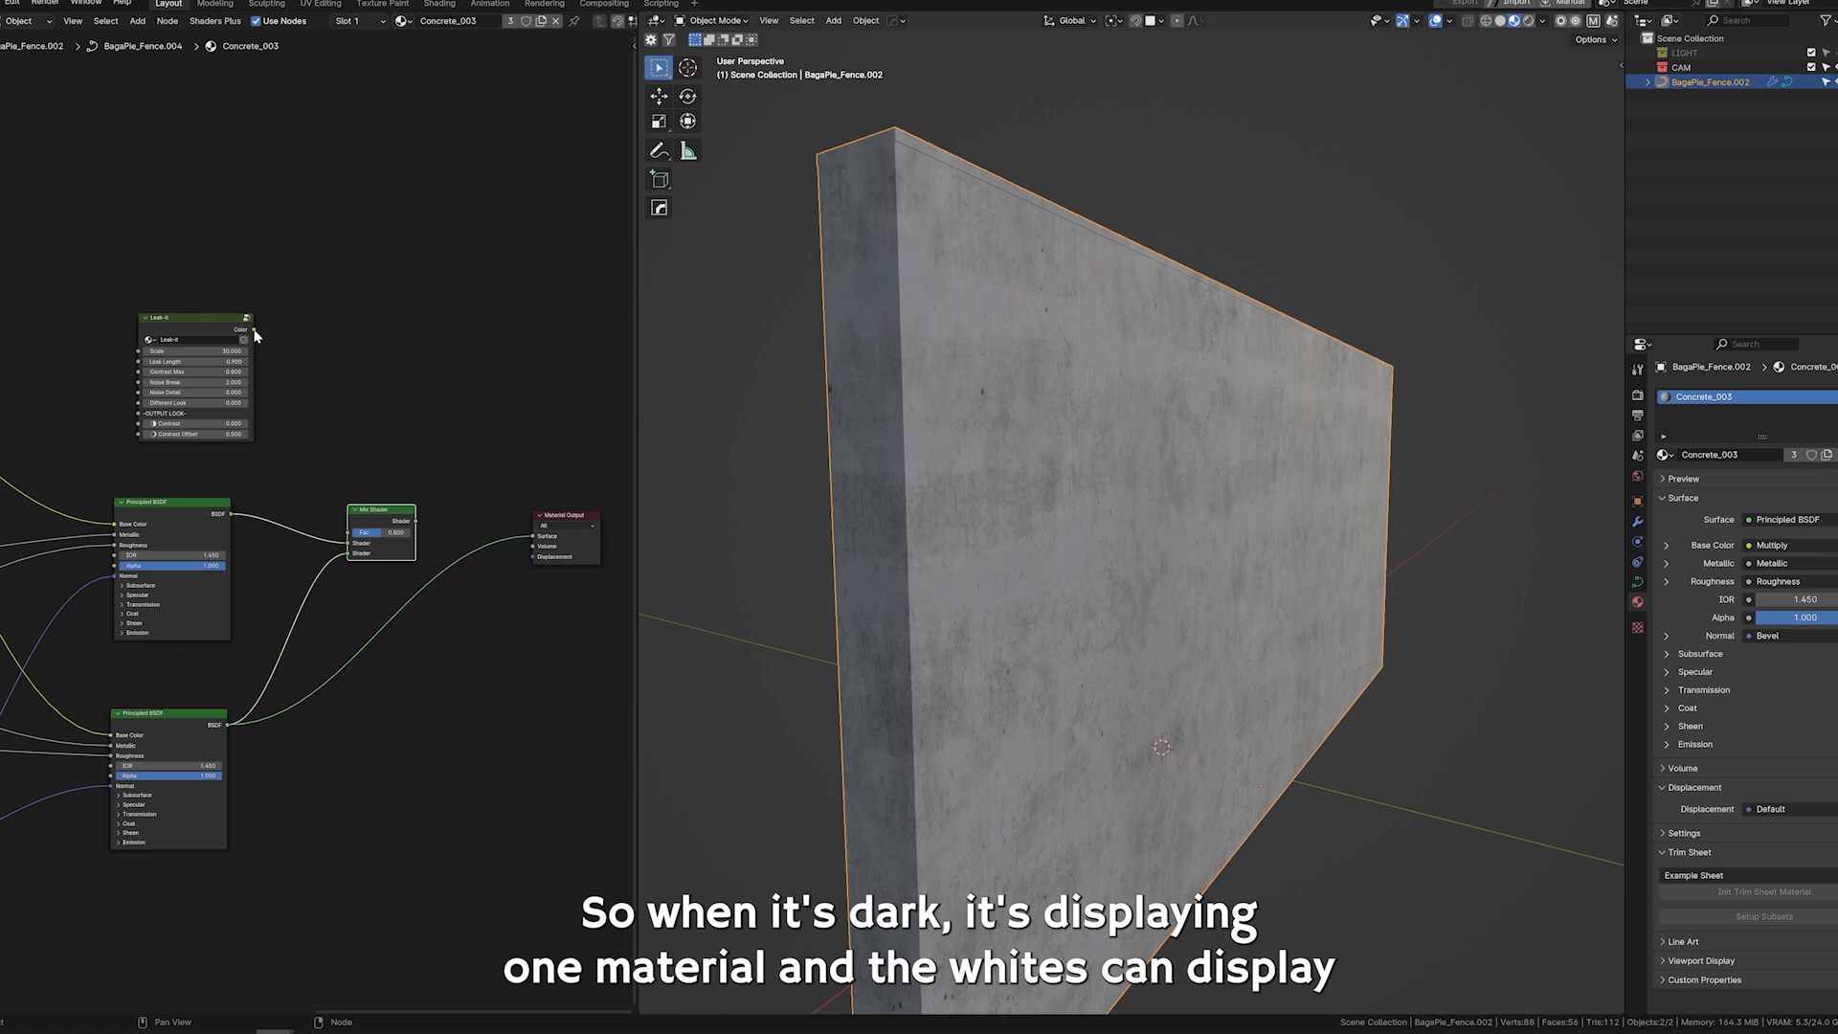
Preview the Leak-it mask on the wall, connect it to the Mix Shader's Fac, and output the mixed shader.
click(187, 532)
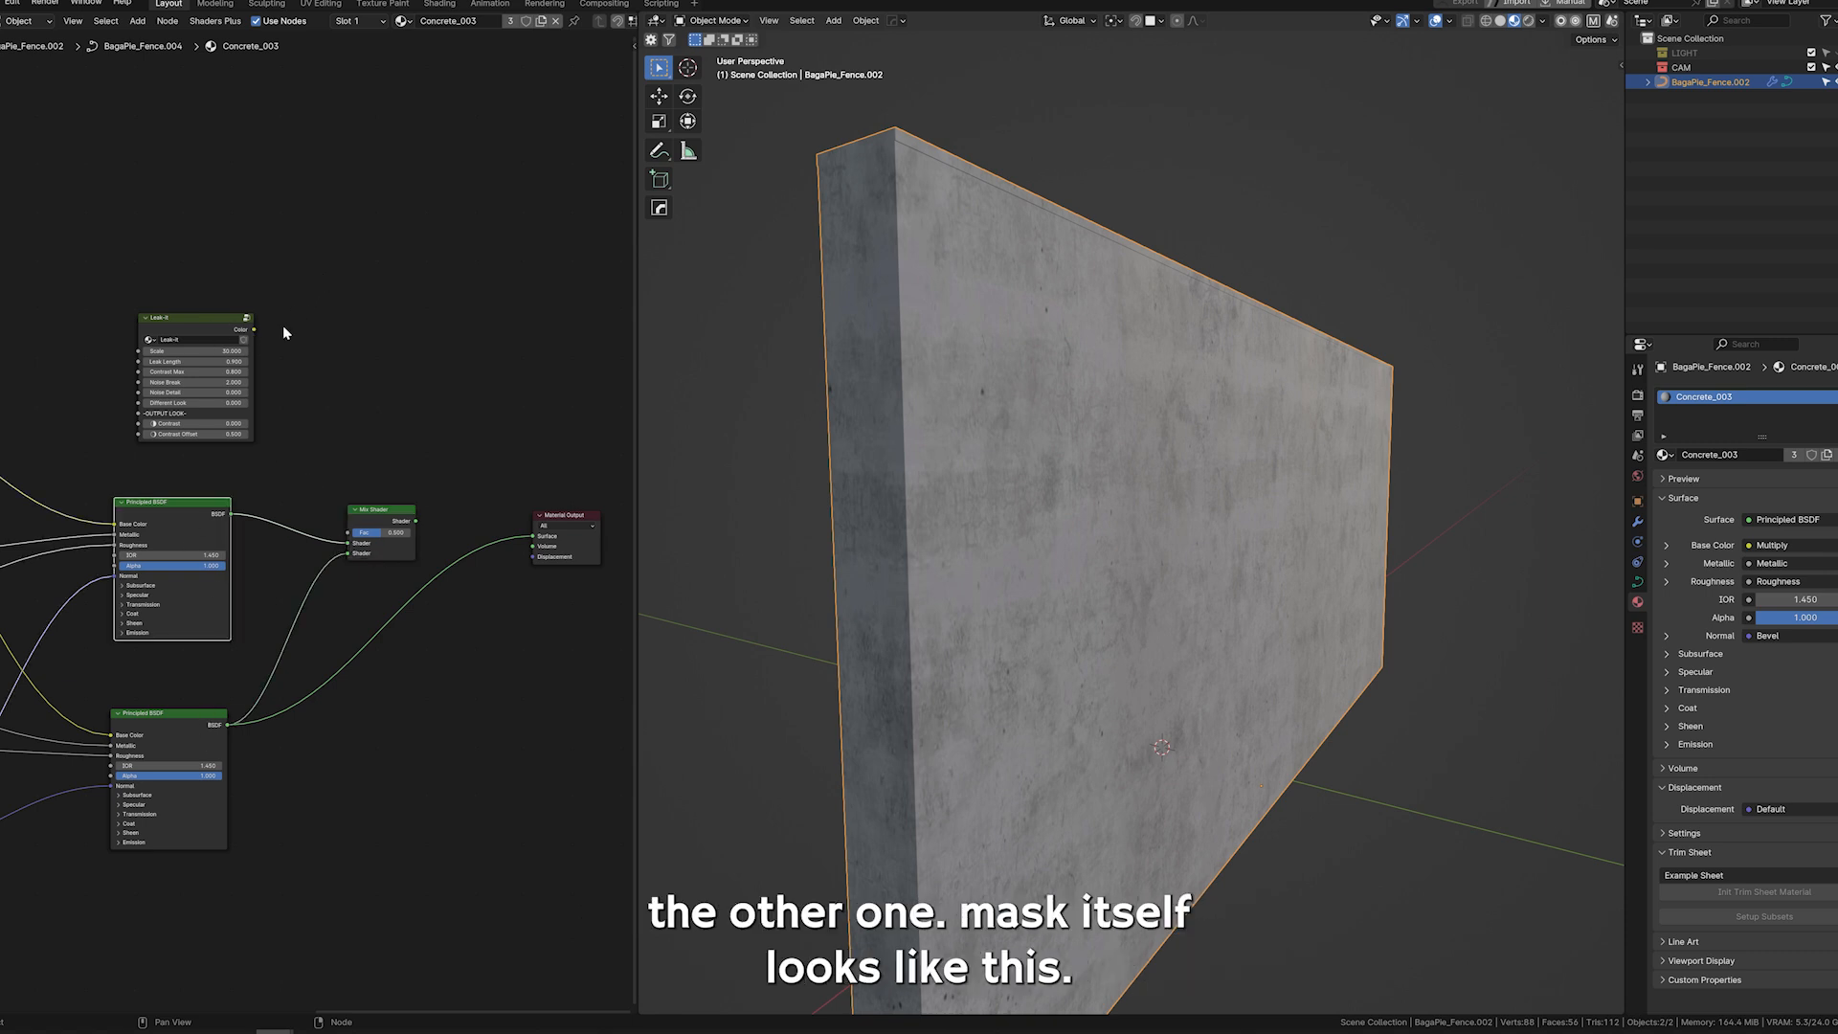
ctrl+shift+click(220, 322)
drag(220, 319, 199, 334)
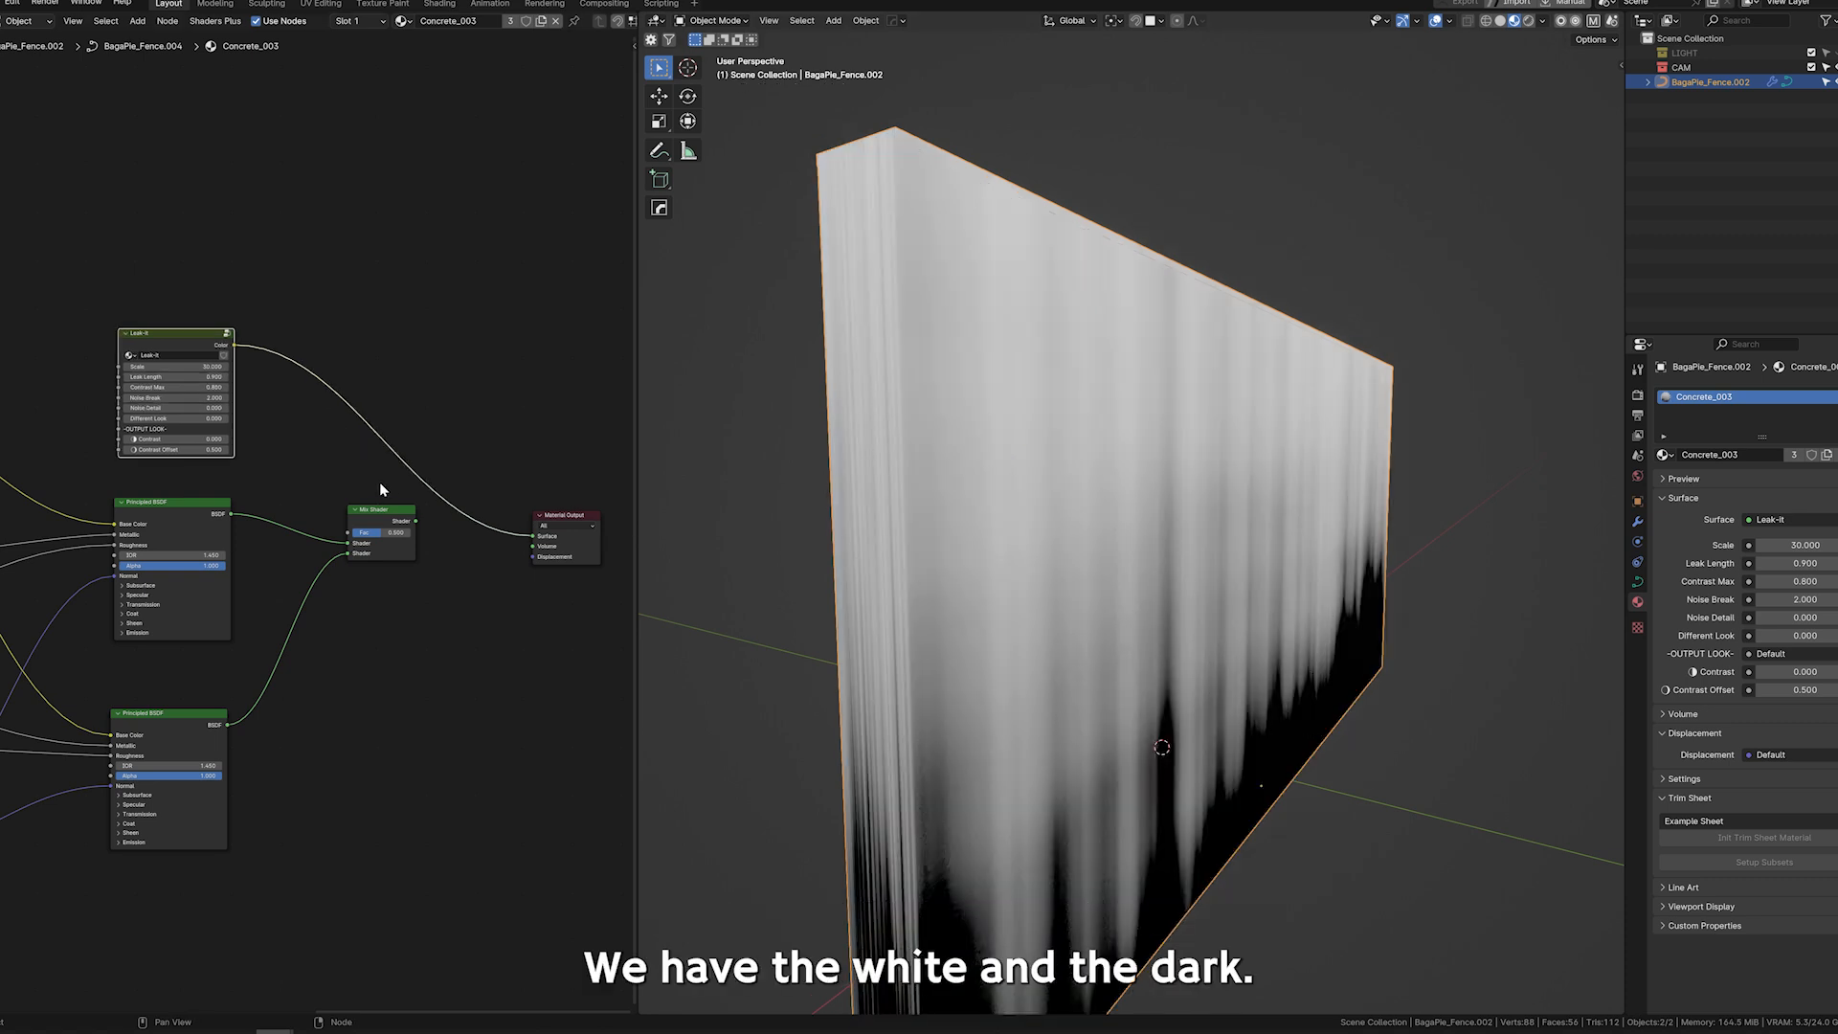
ctrl+shift+click(370, 519)
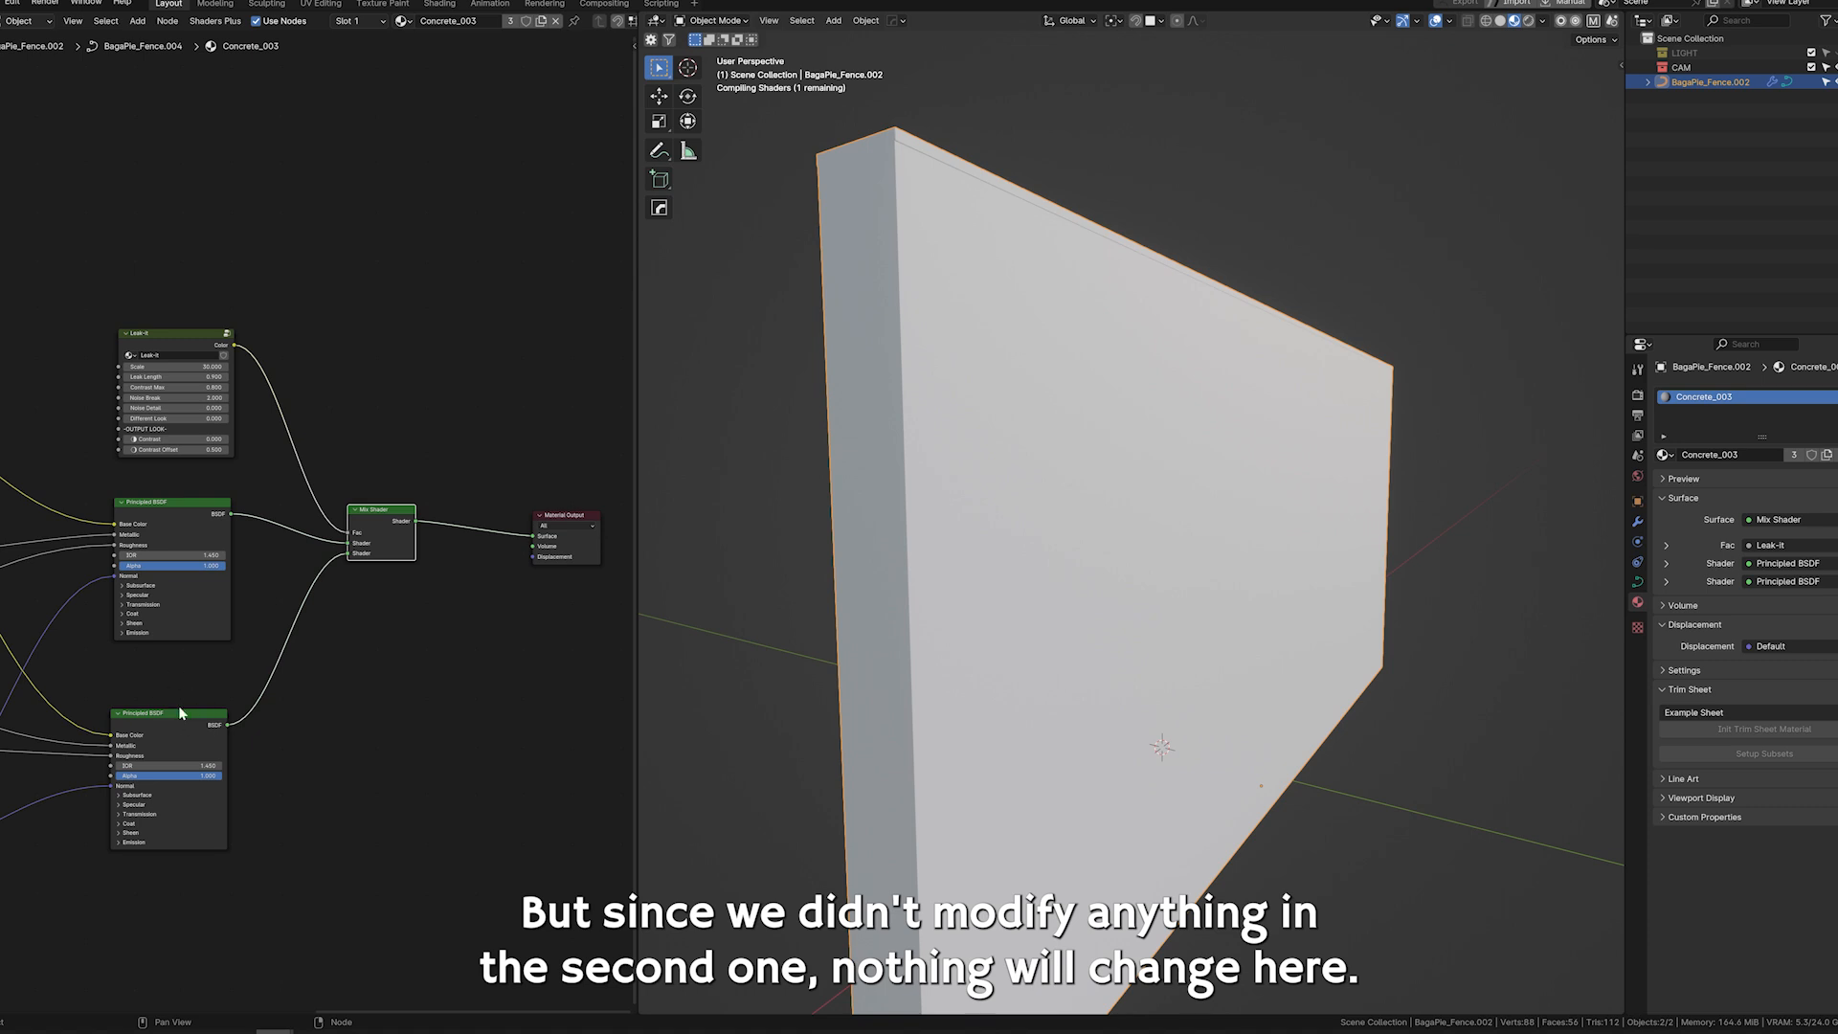
Insert a Gamma node on the link into the duplicate Principled BSDF's Base Color.
drag(184, 725, 210, 700)
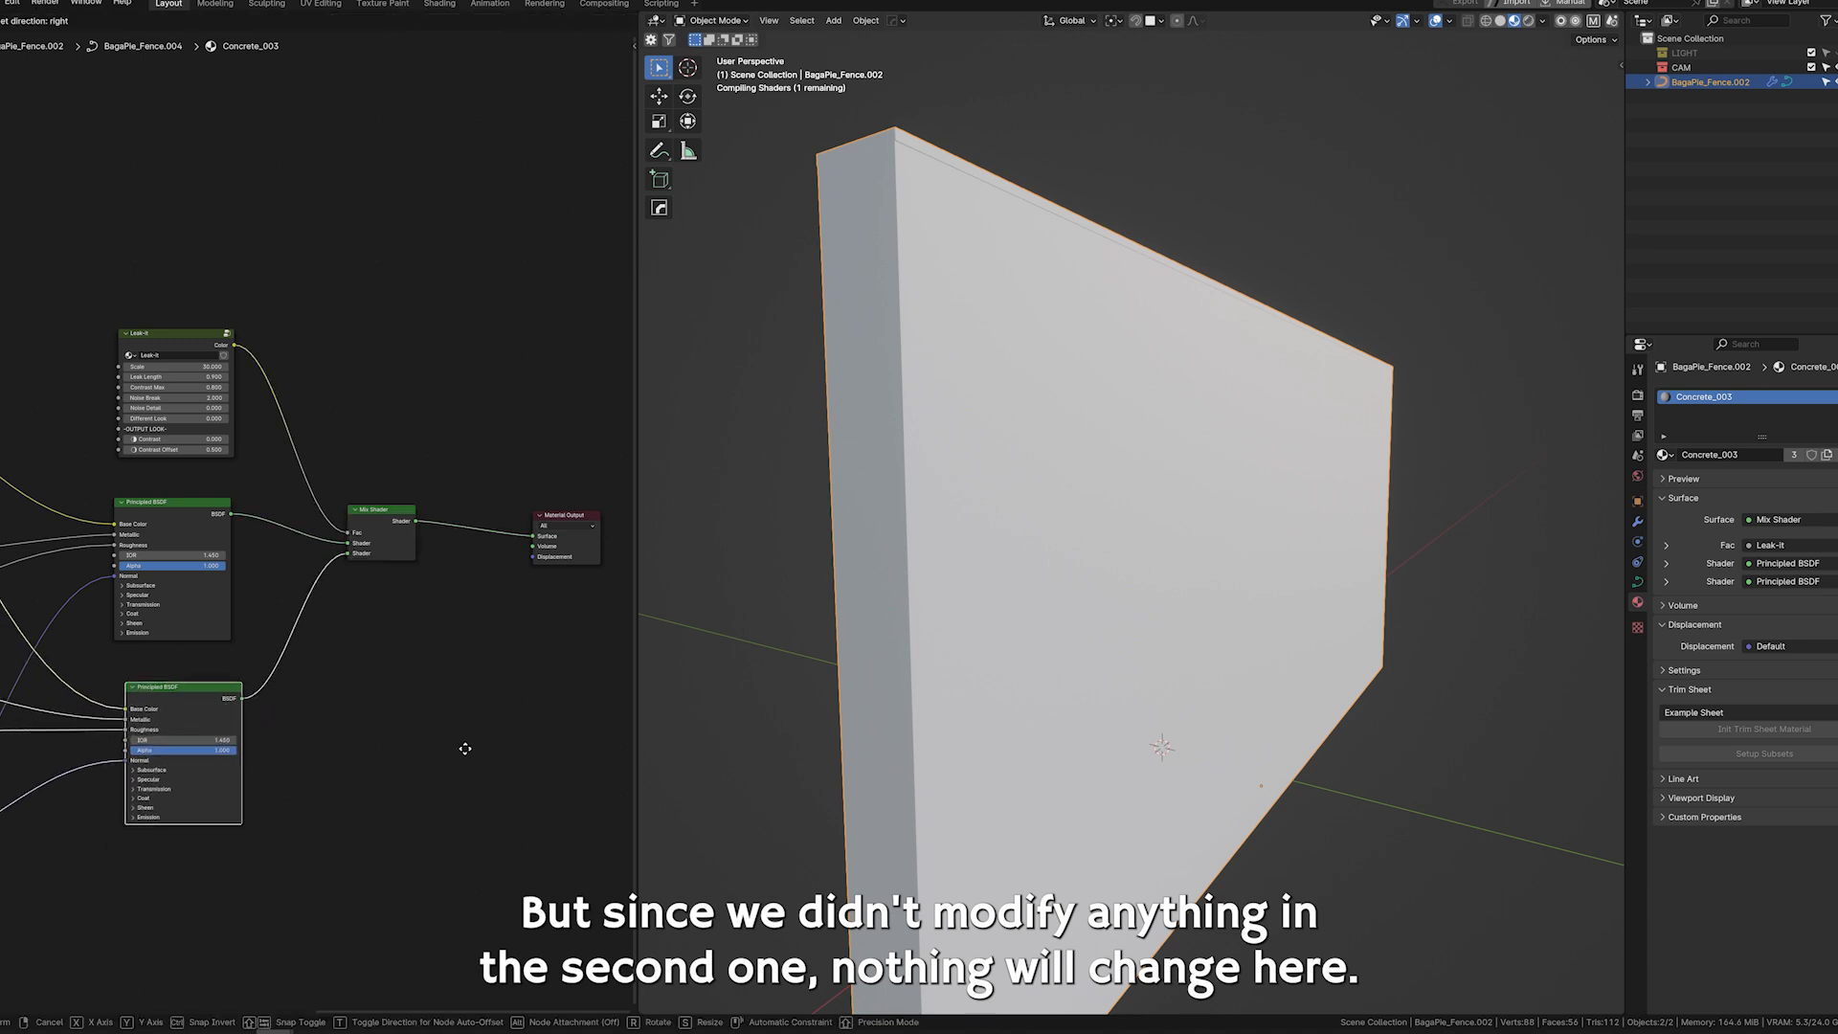
middle_drag(347, 783, 483, 727)
key(shift+a)
mouse_move(330, 871)
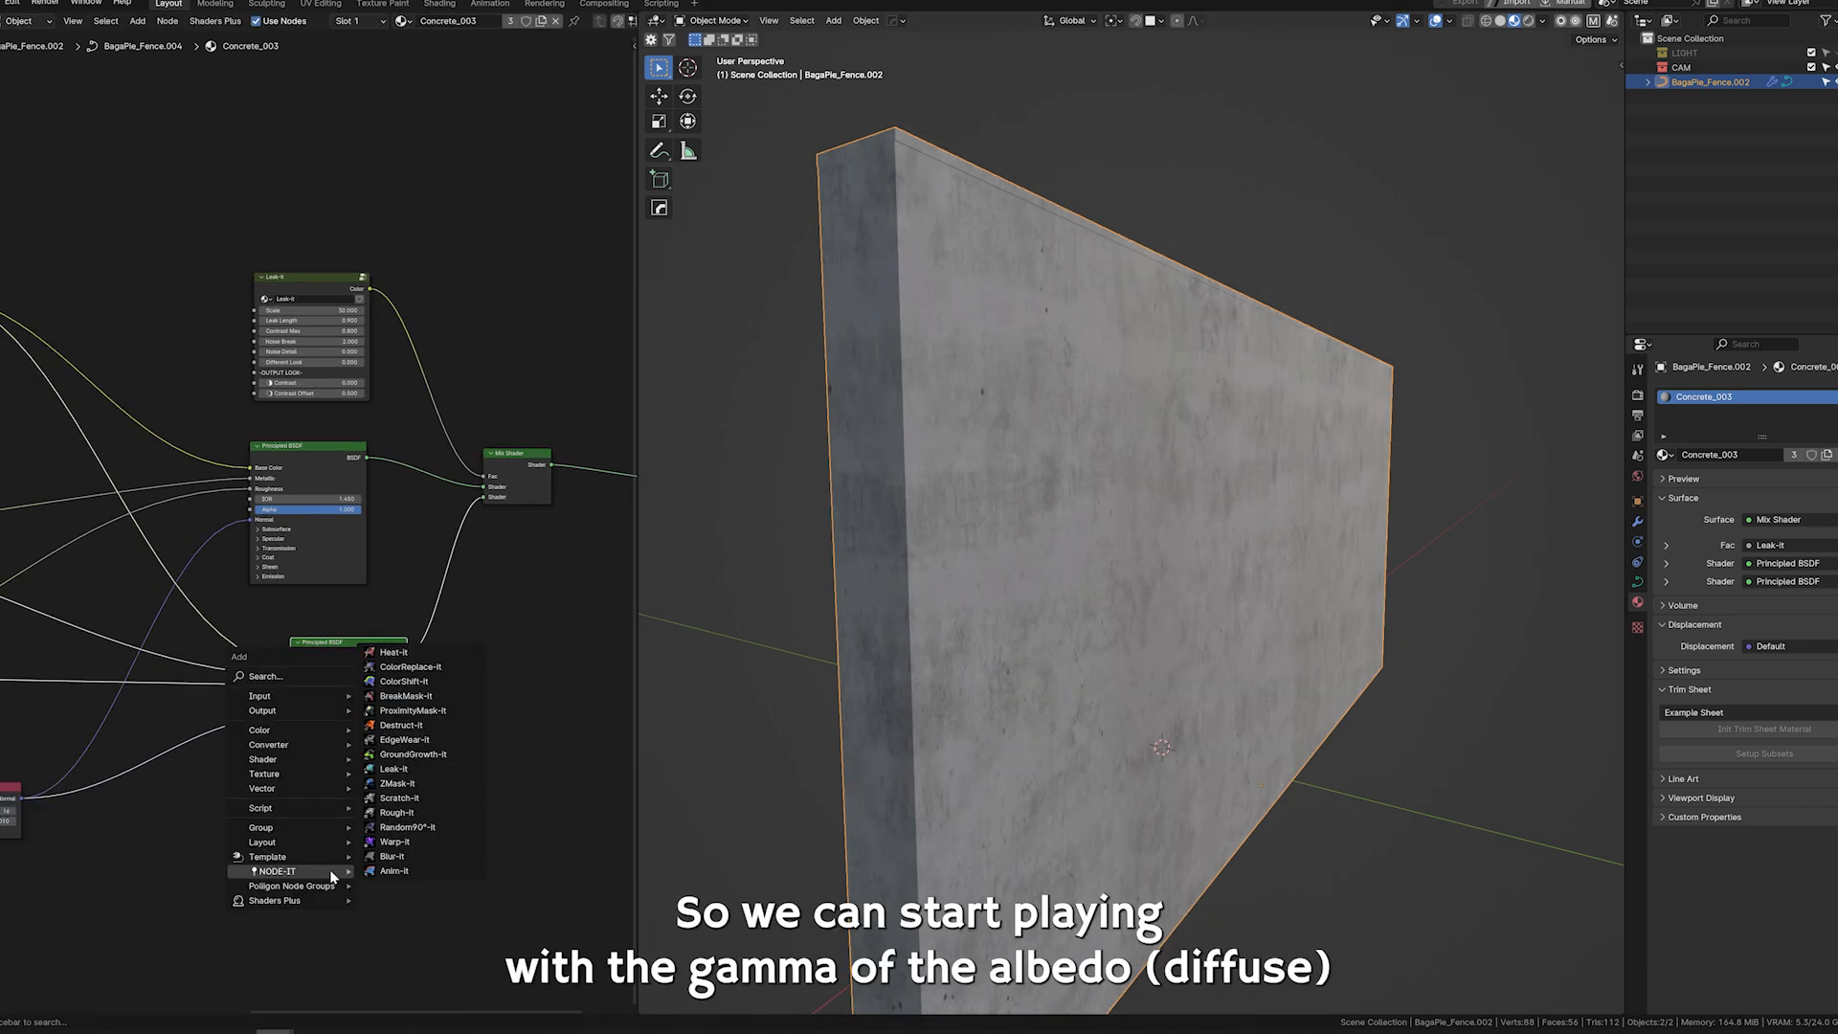
text(gamma)
key(Return)
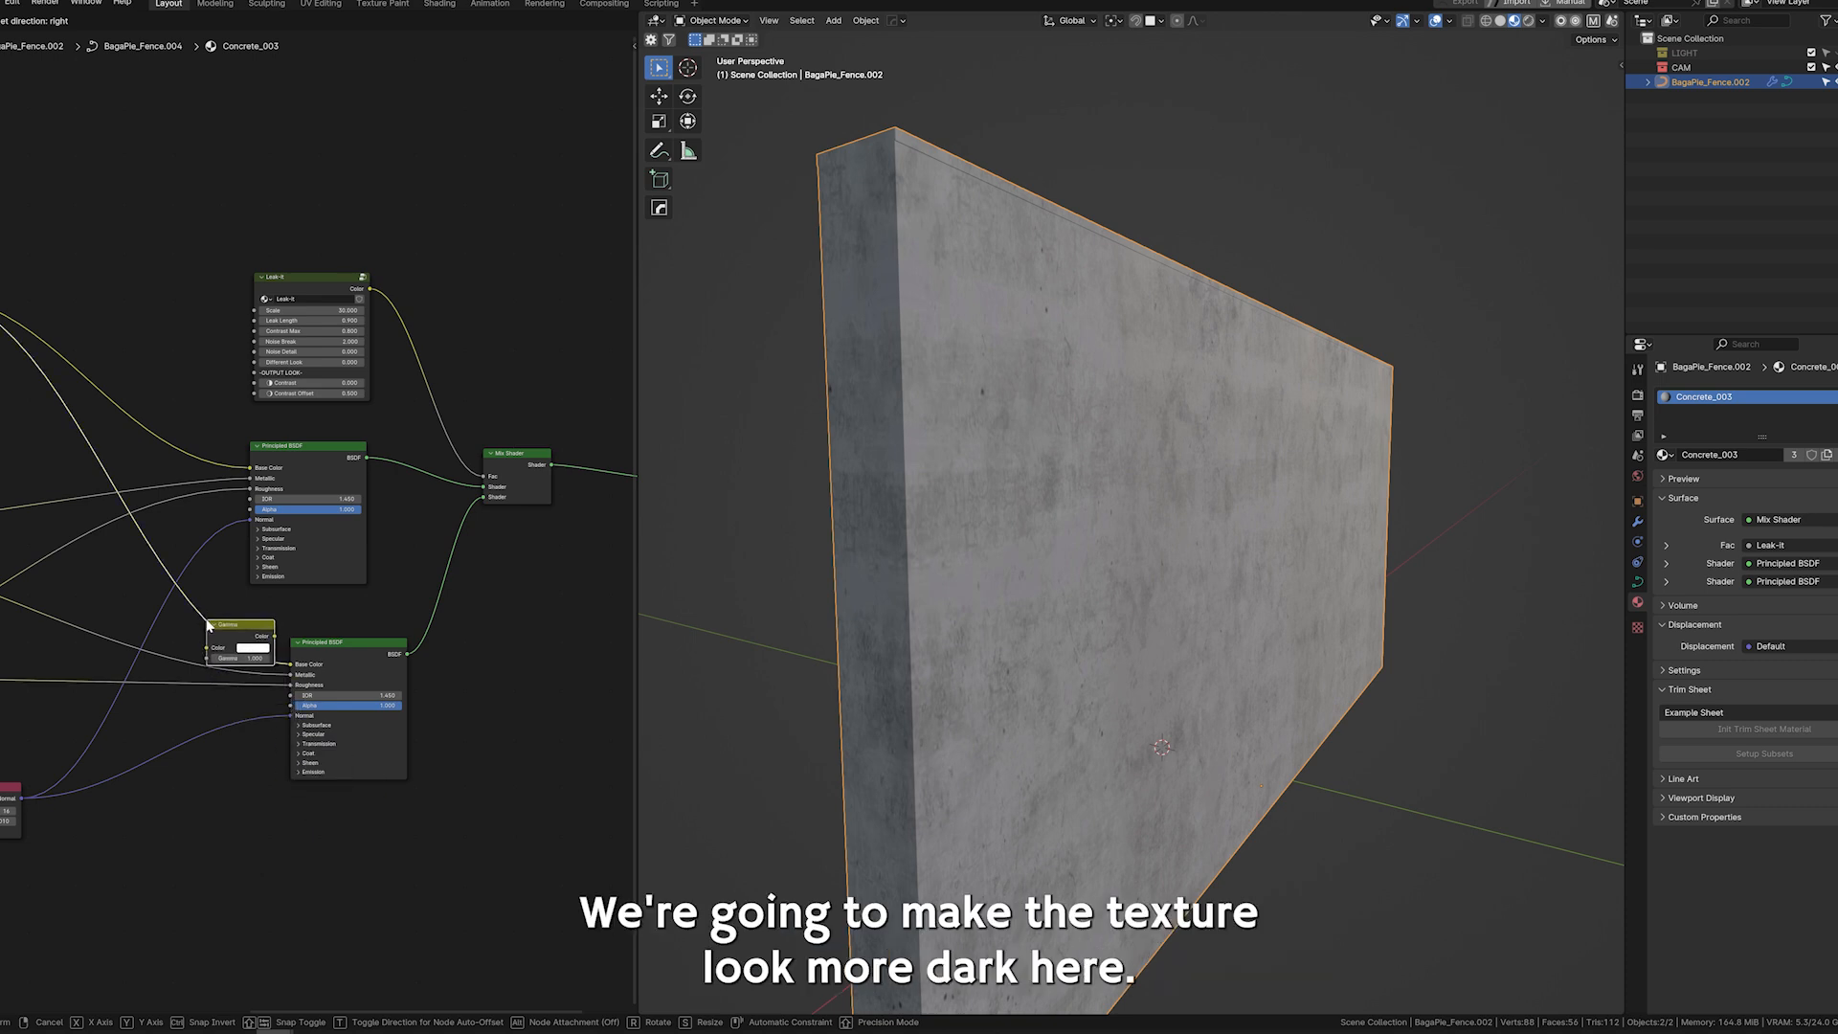
click(186, 626)
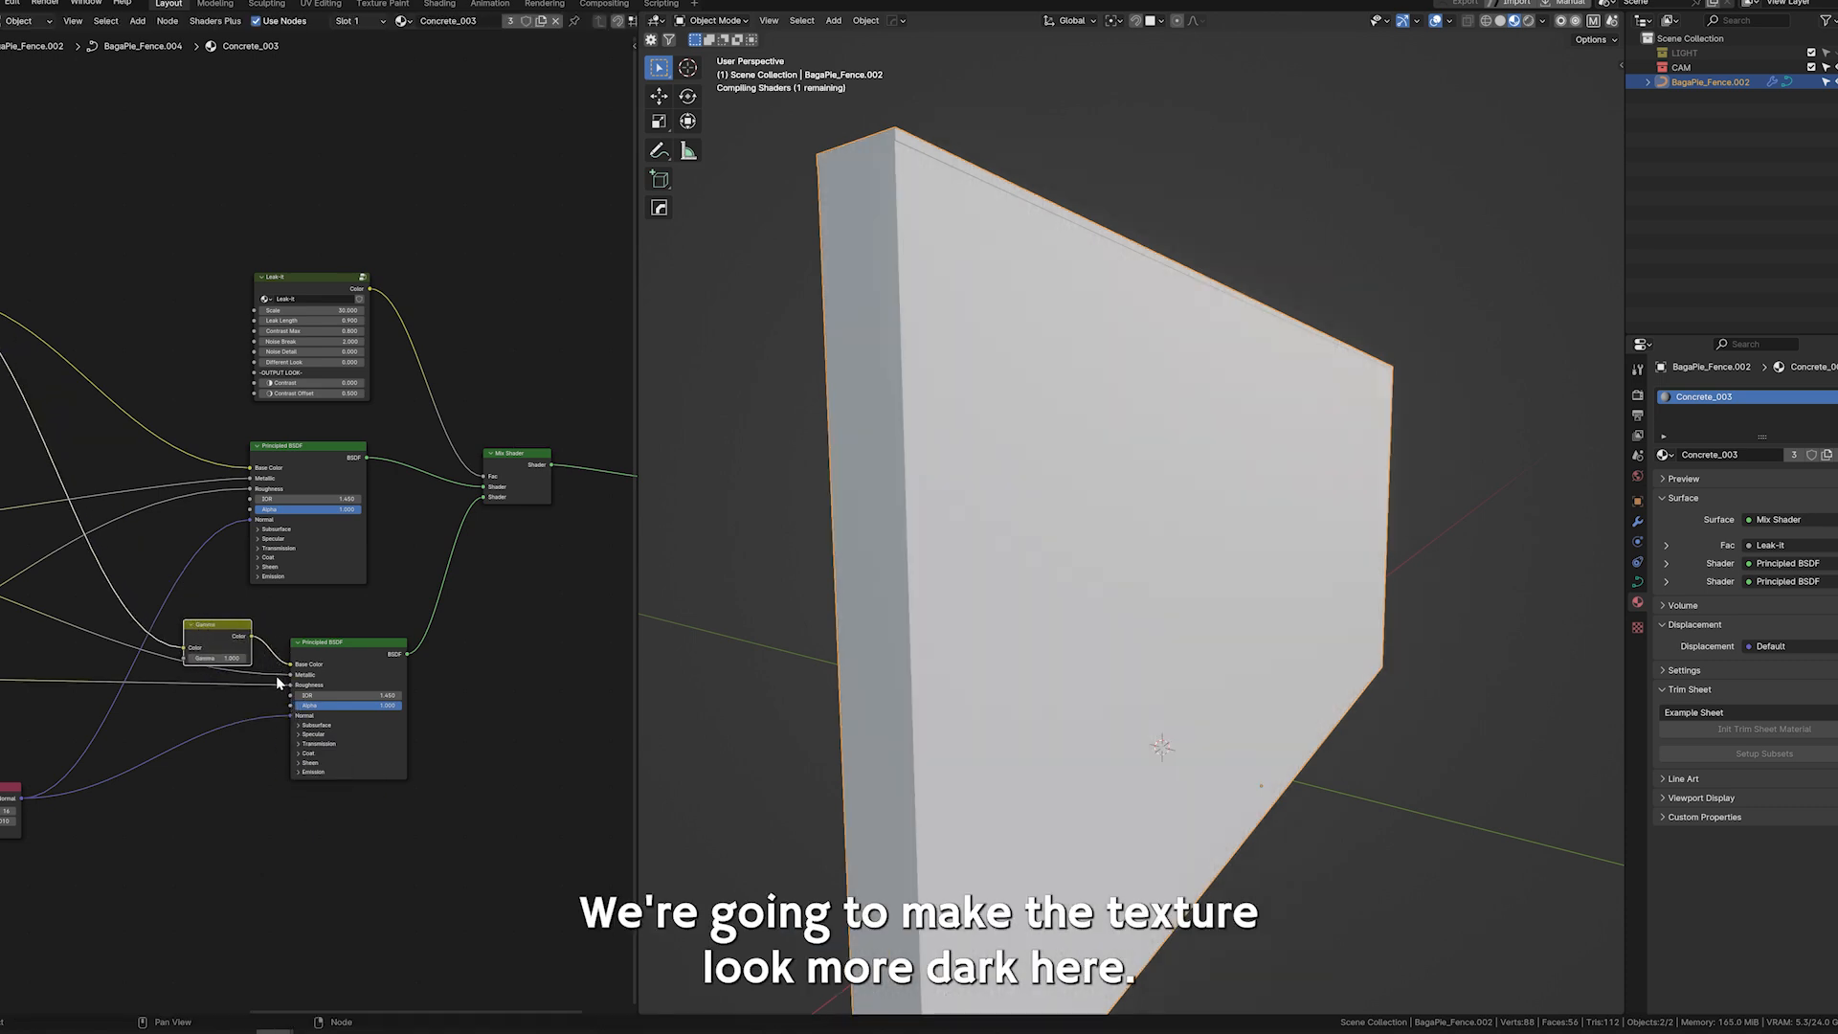
Darken the leak with a Gamma of 3.300 and sharpen its edges by raising Leak-it's Contrast to 0.960.
scroll(247, 648, up, 2)
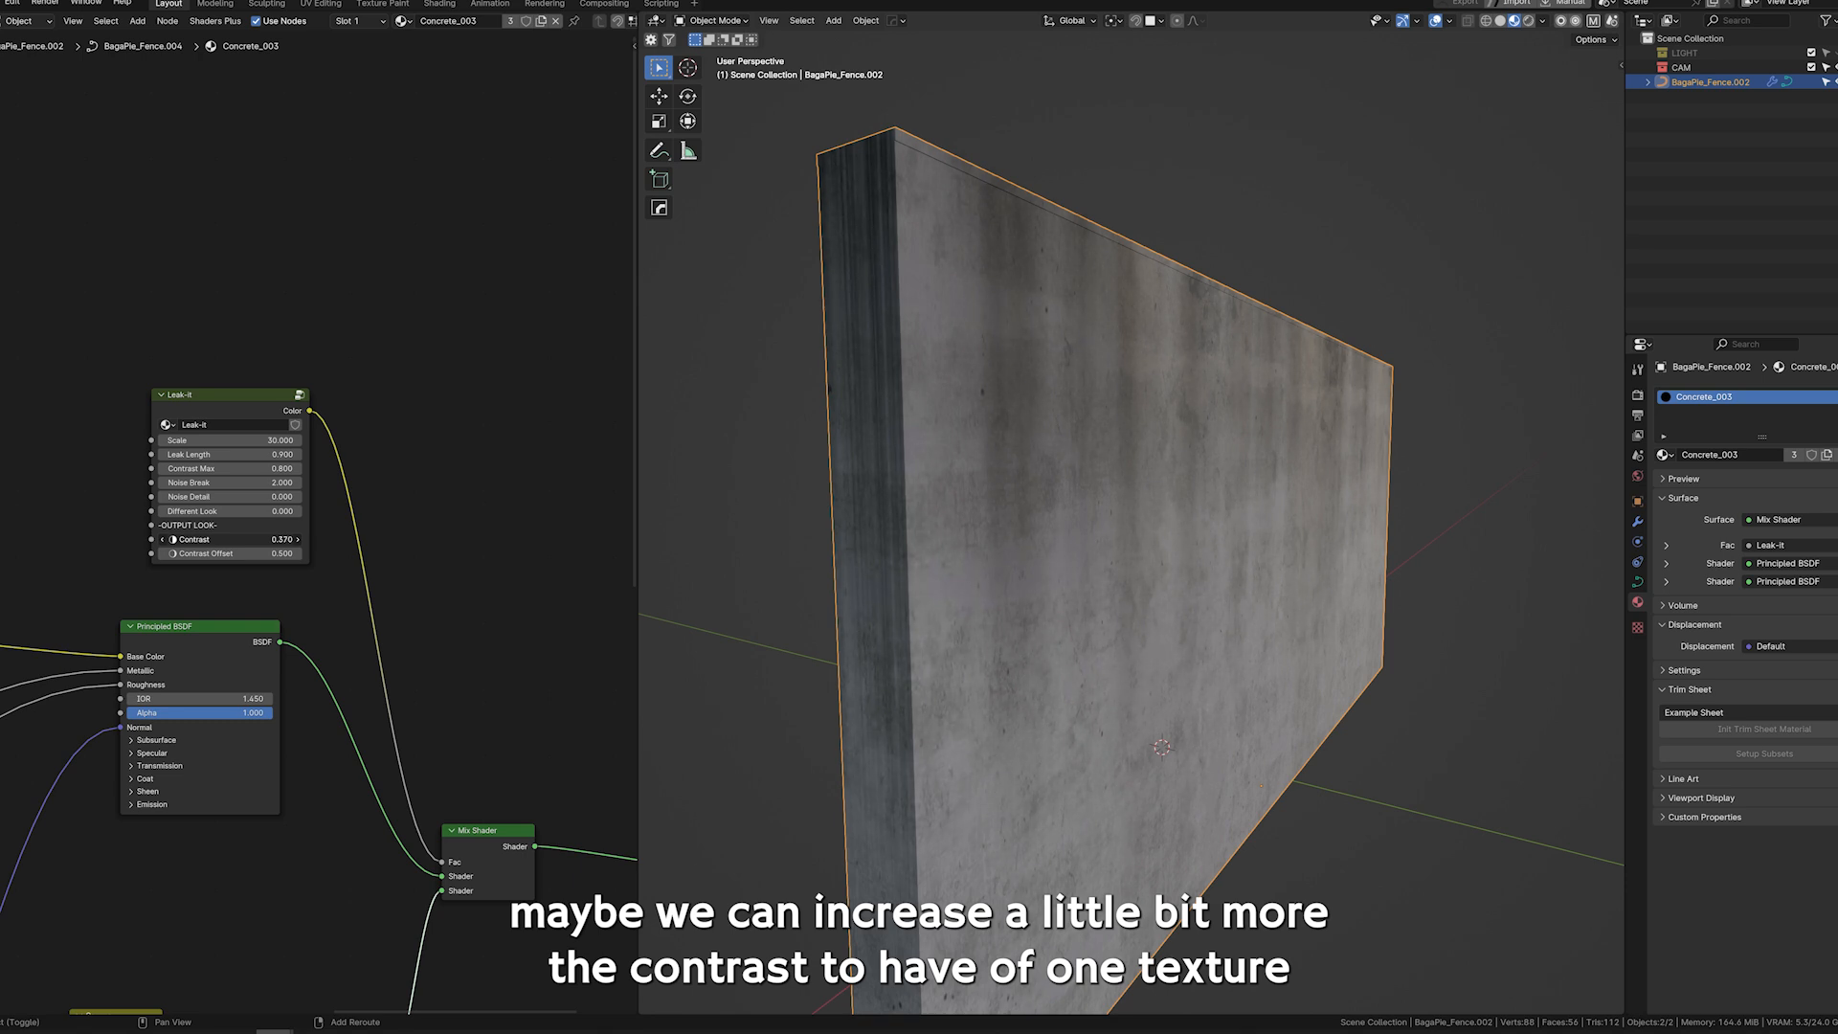
drag(229, 539, 286, 539)
mouse_move(1132, 404)
middle_down()
mouse_move(1162, 426)
mouse_move(1130, 433)
middle_up()
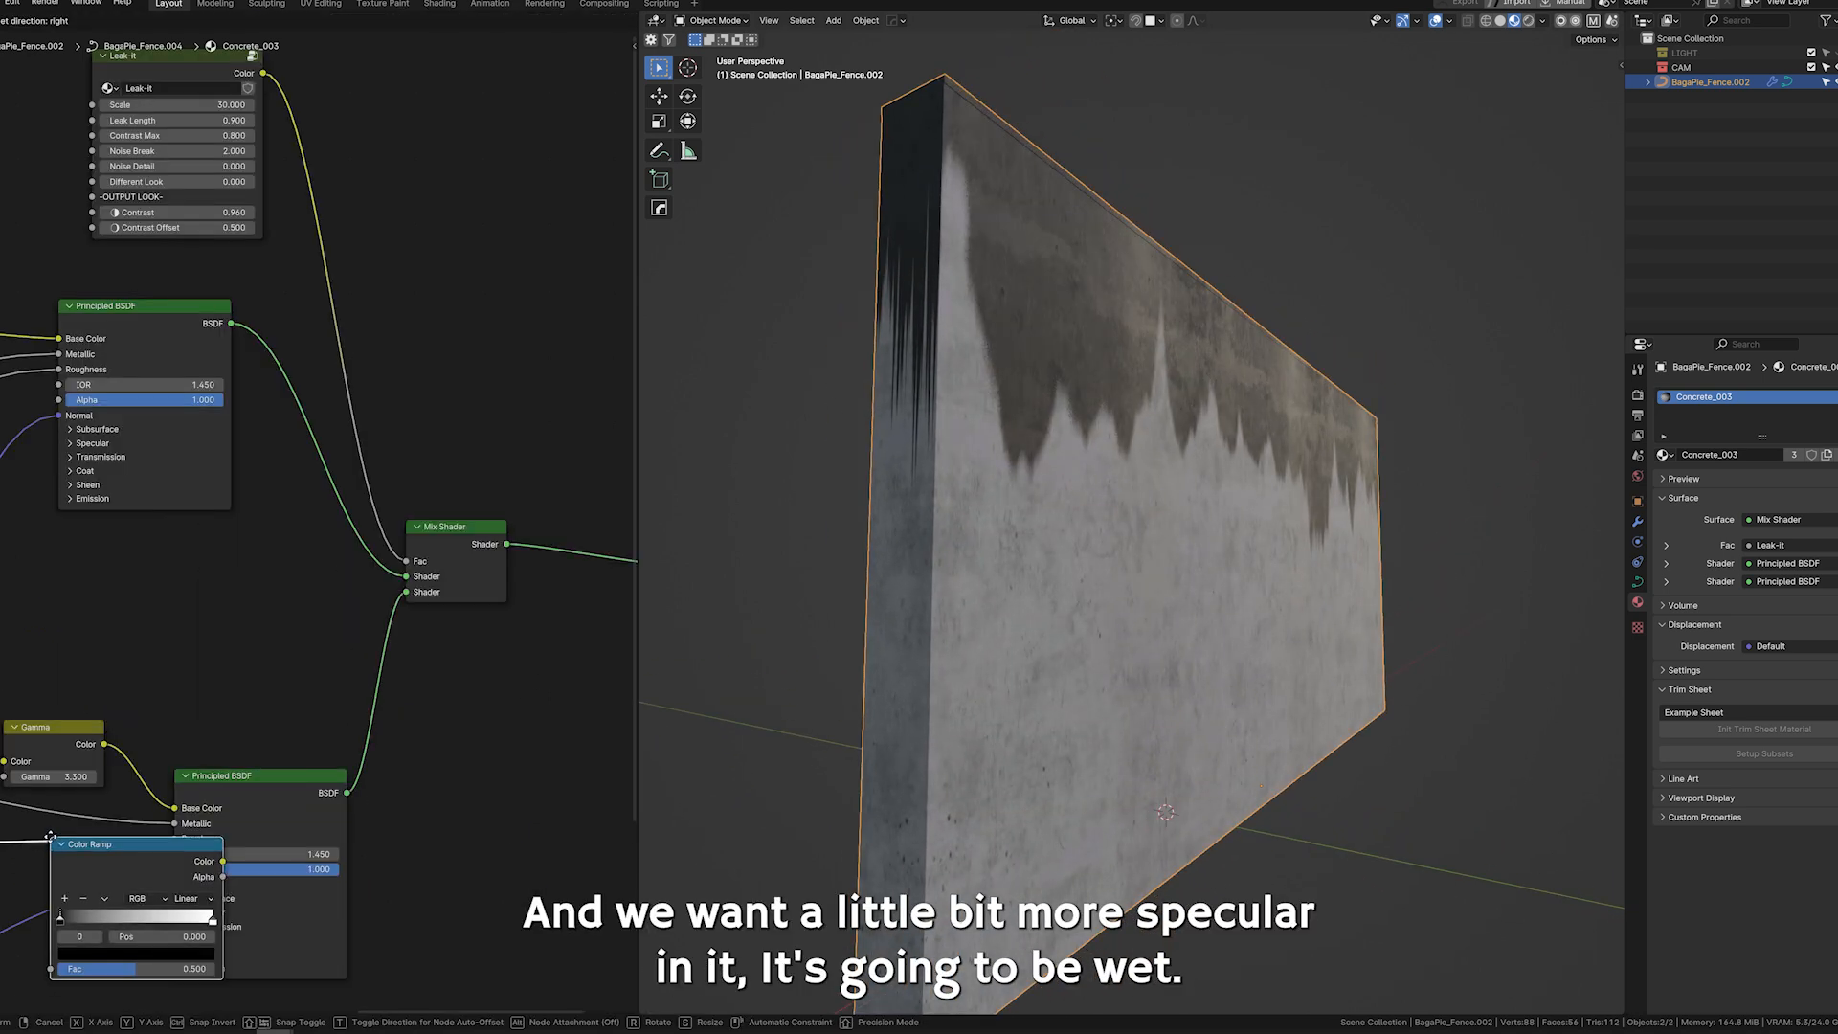
Insert a Color Ramp before the wet shader's Roughness with its black stop at 0.544, and lower the Gamma to 1.300.
click(56, 845)
drag(232, 888, 335, 891)
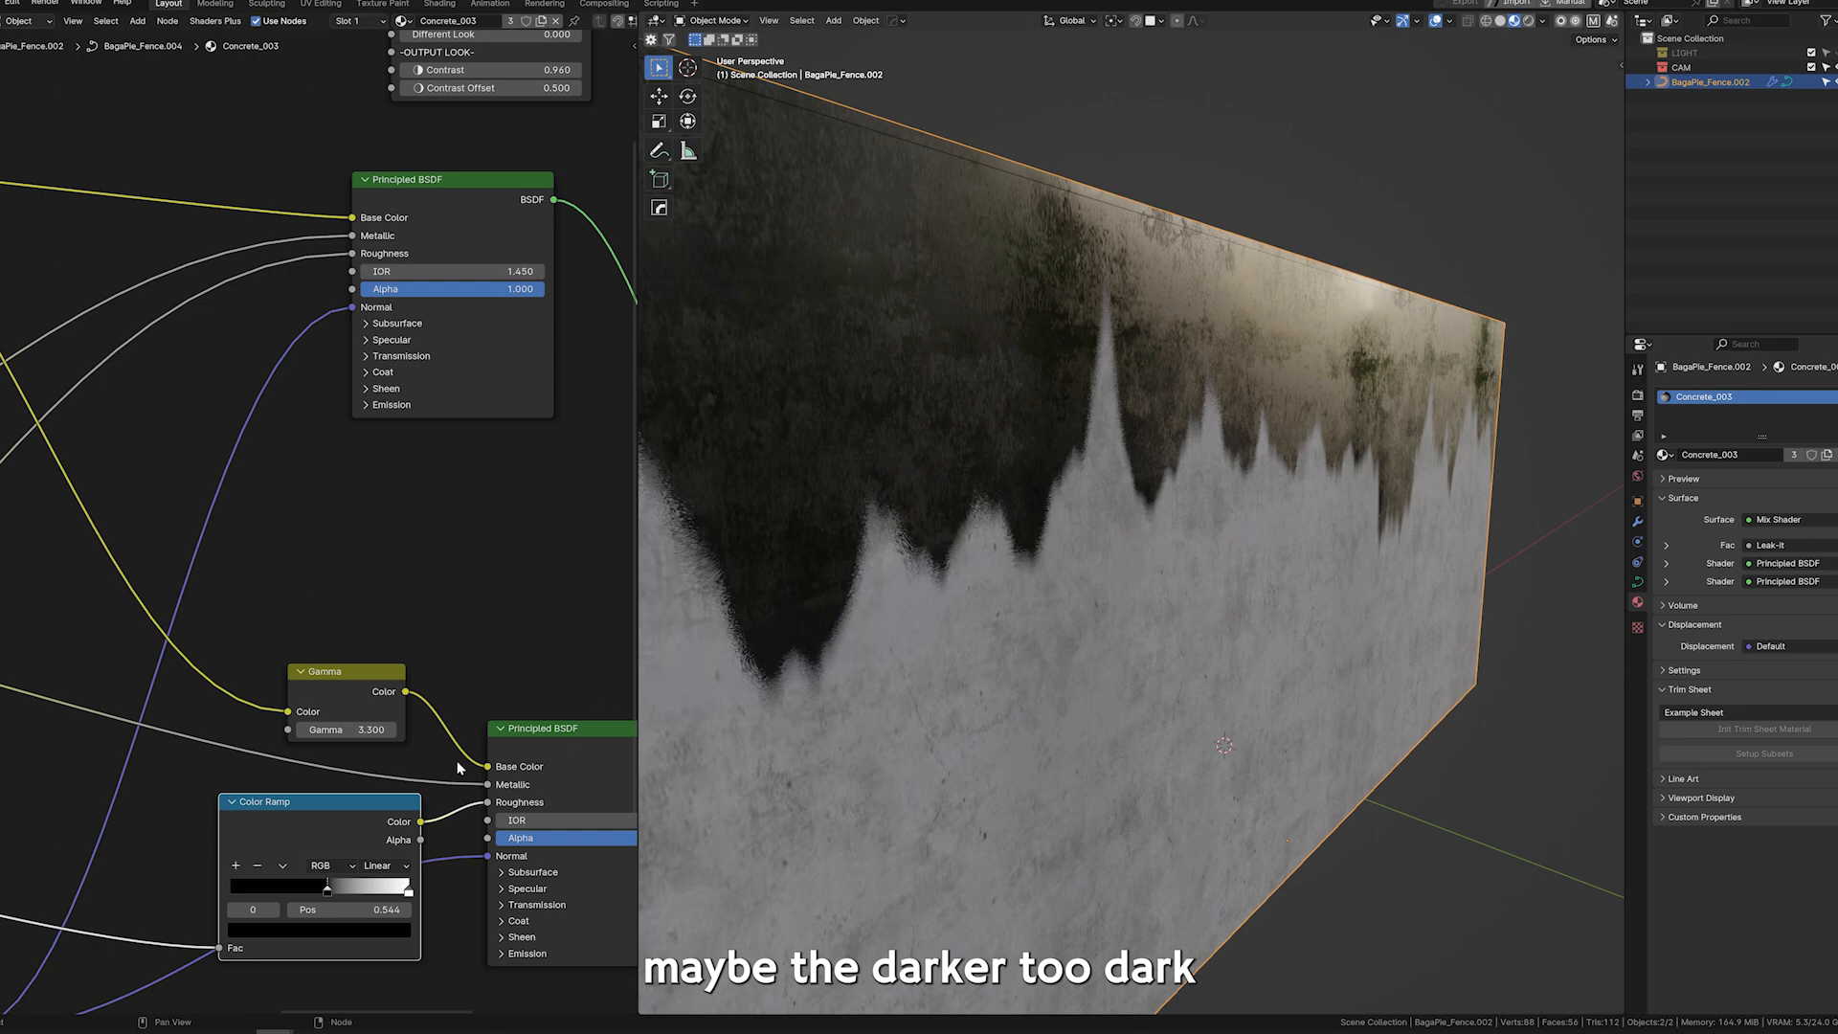
drag(349, 729, 329, 730)
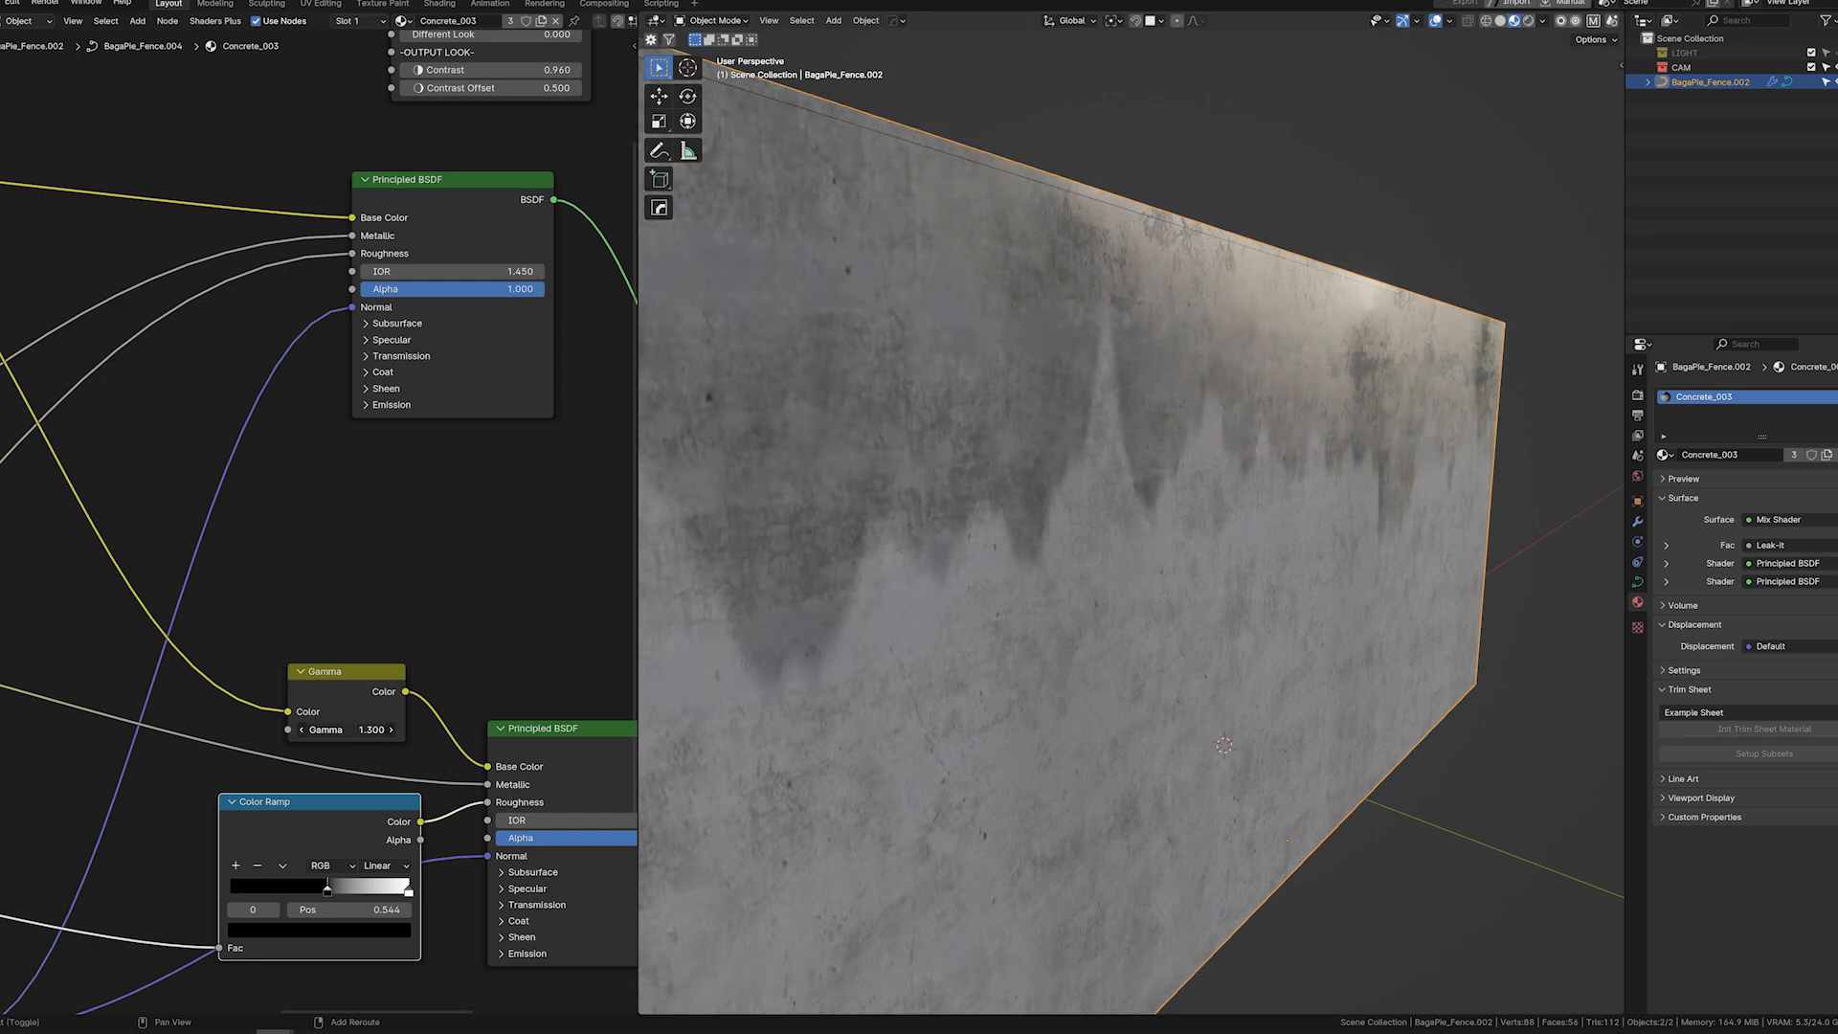
Try larger and smaller Leak-it Scale values on the wall, settling on 65.800.
scroll(1007, 494, down, 4)
middle_drag(1008, 494, 1305, 438)
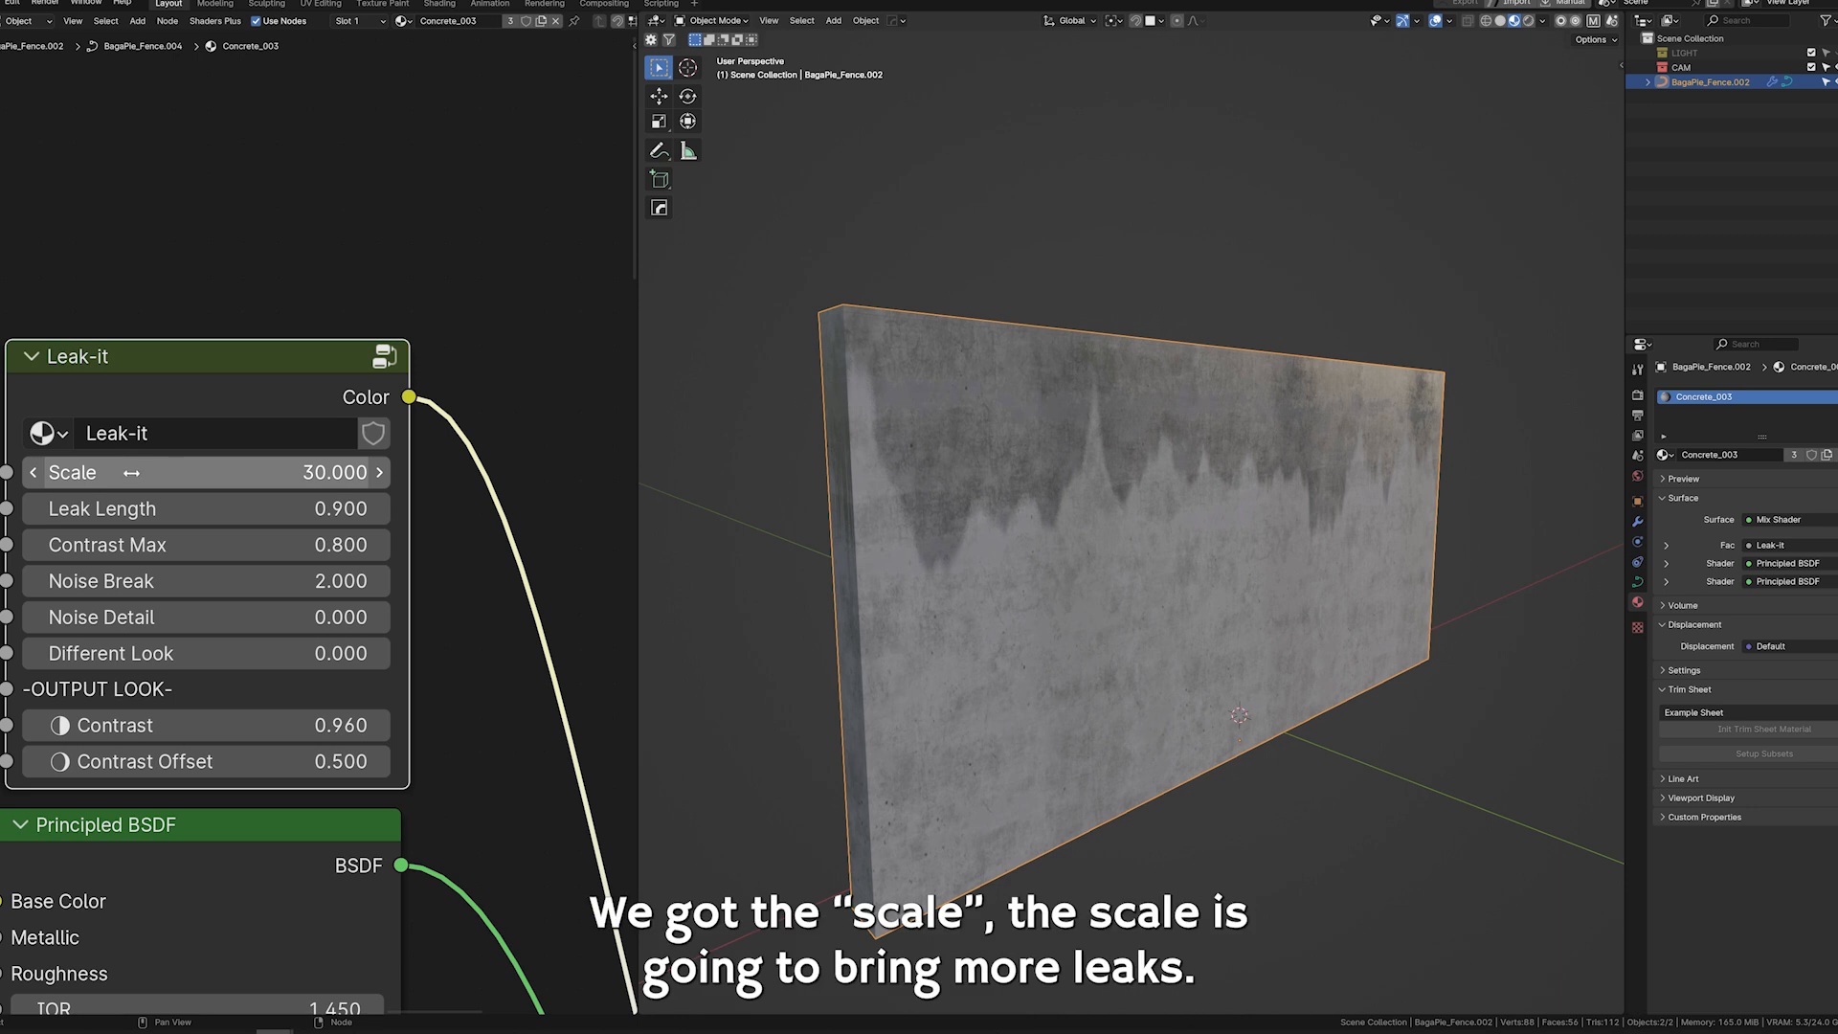
drag(206, 472, 354, 472)
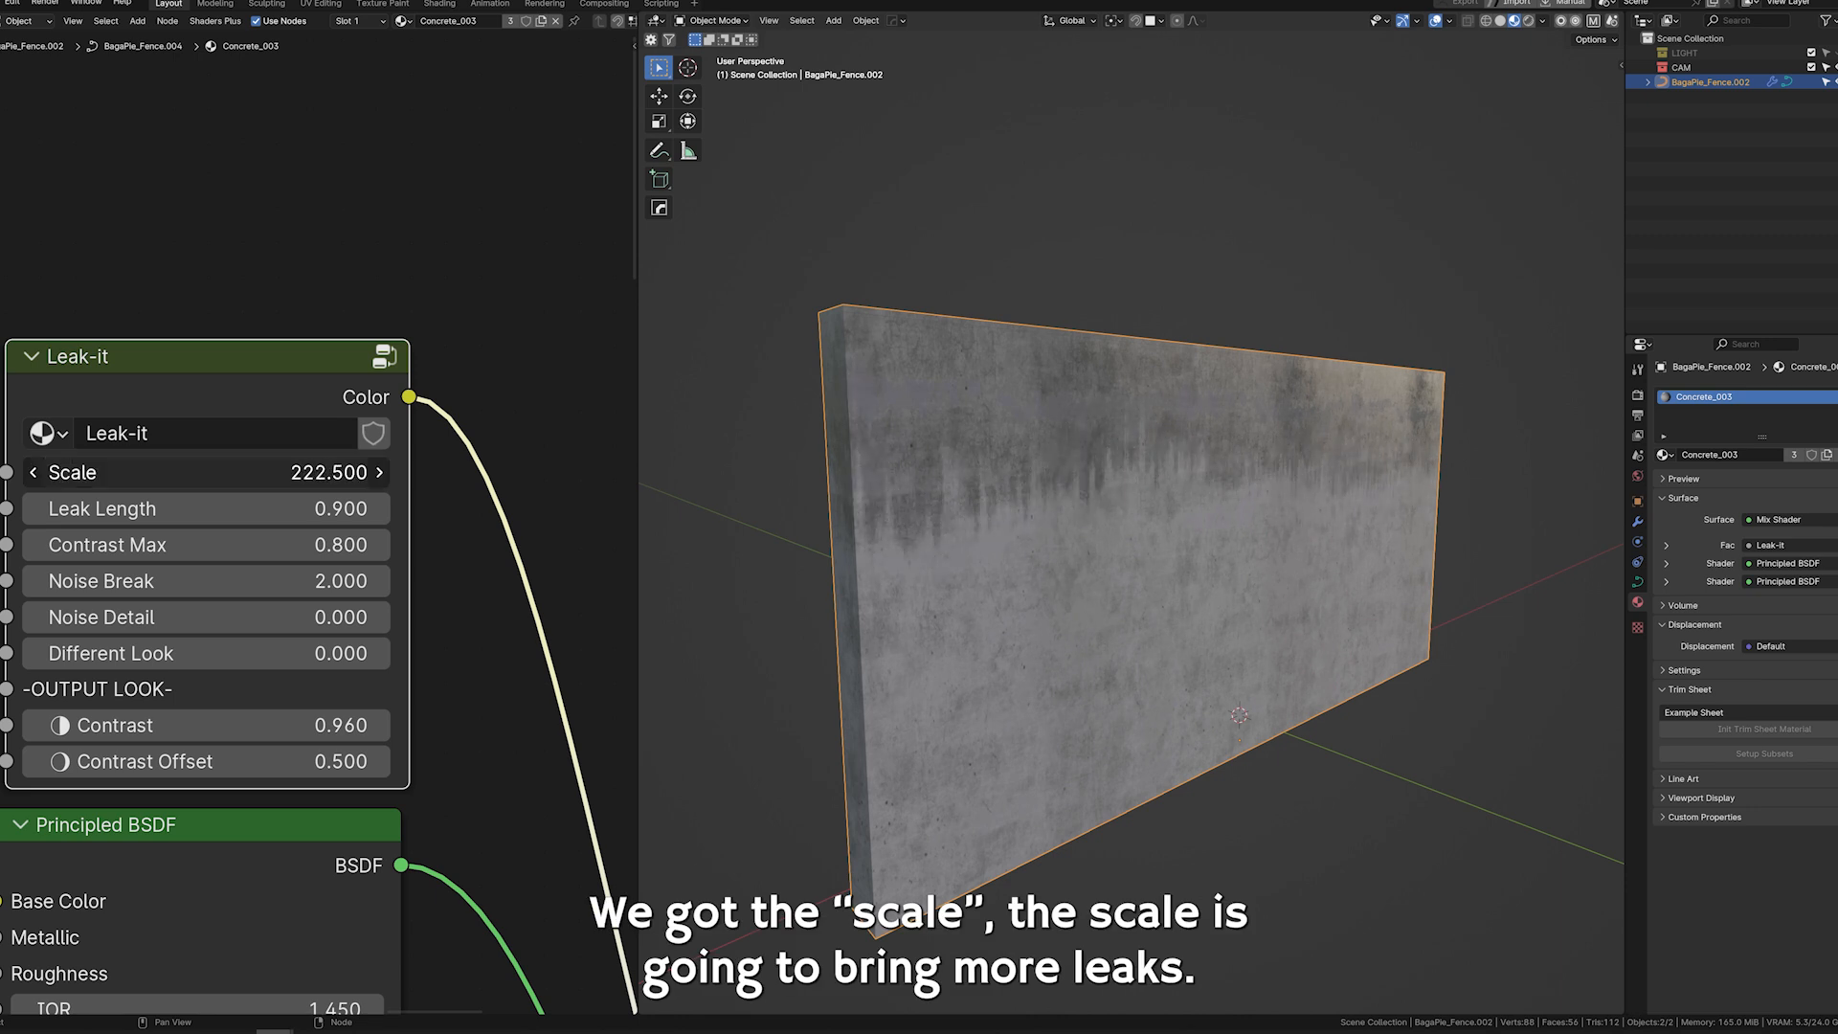
mouse_move(489, 472)
mouse_down()
mouse_move(170, 472)
mouse_move(344, 472)
mouse_move(187, 472)
mouse_up()
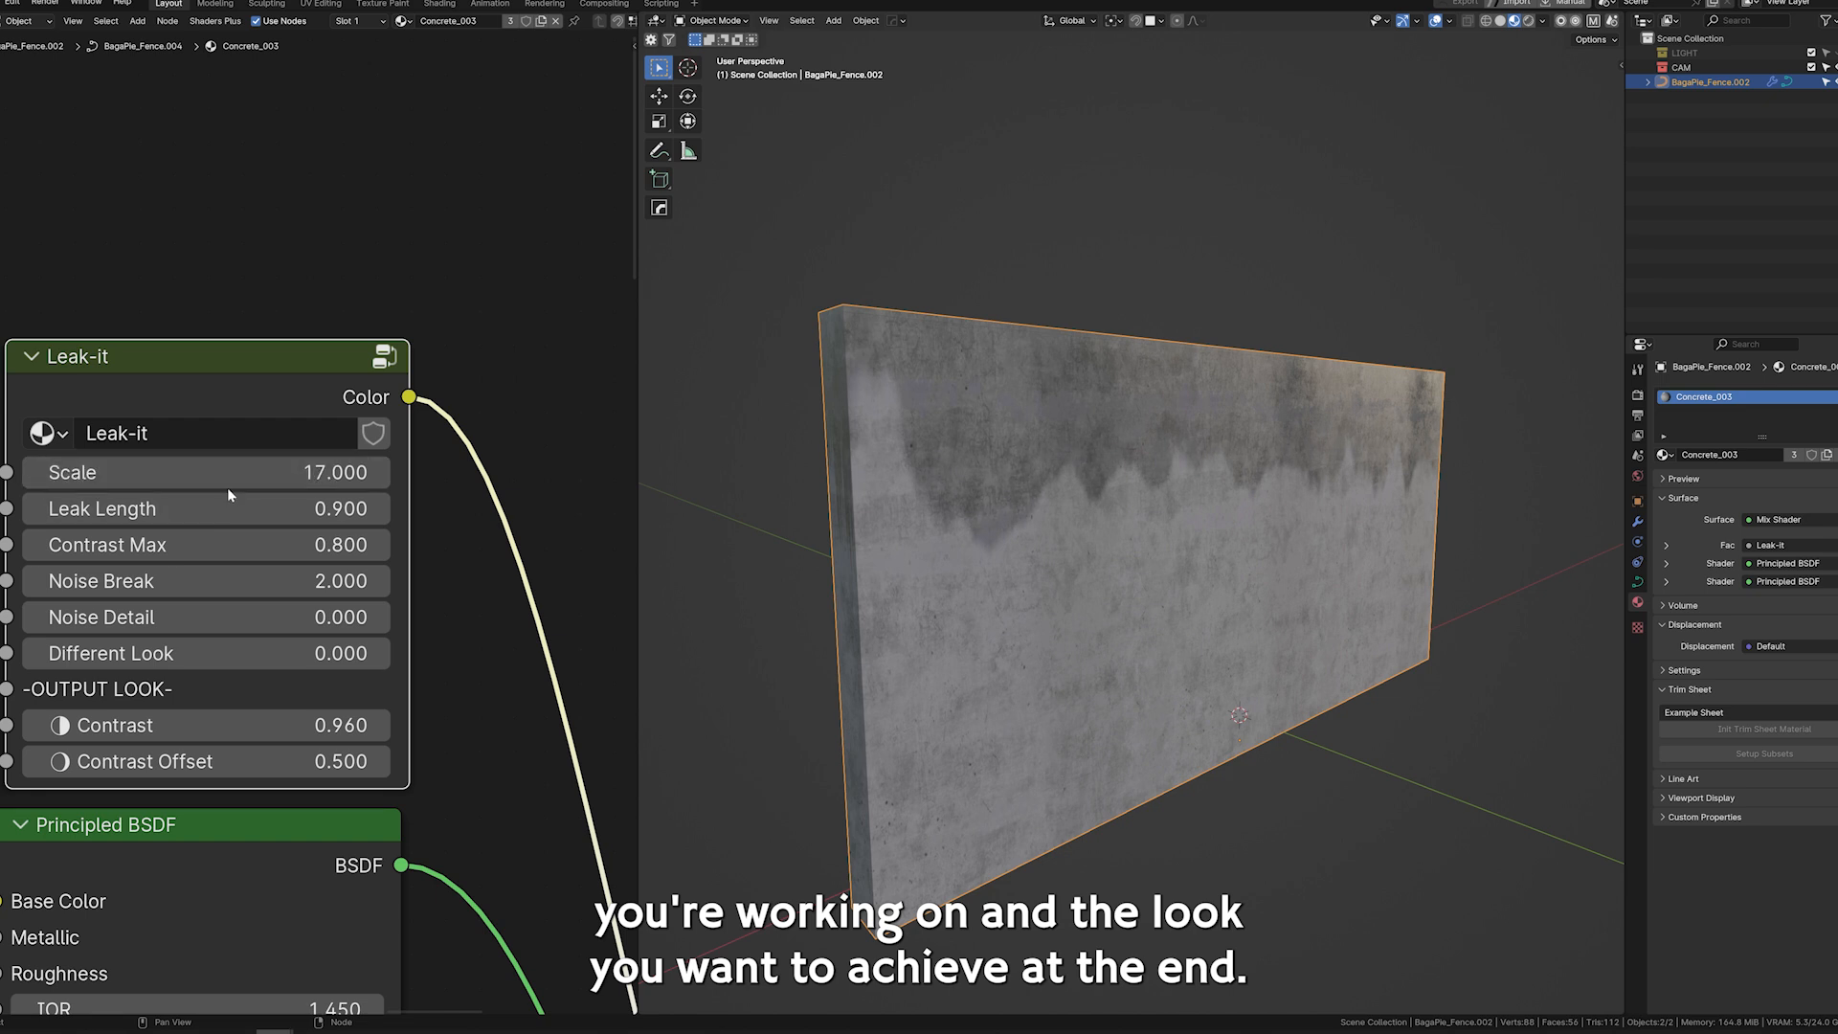
drag(229, 472, 227, 472)
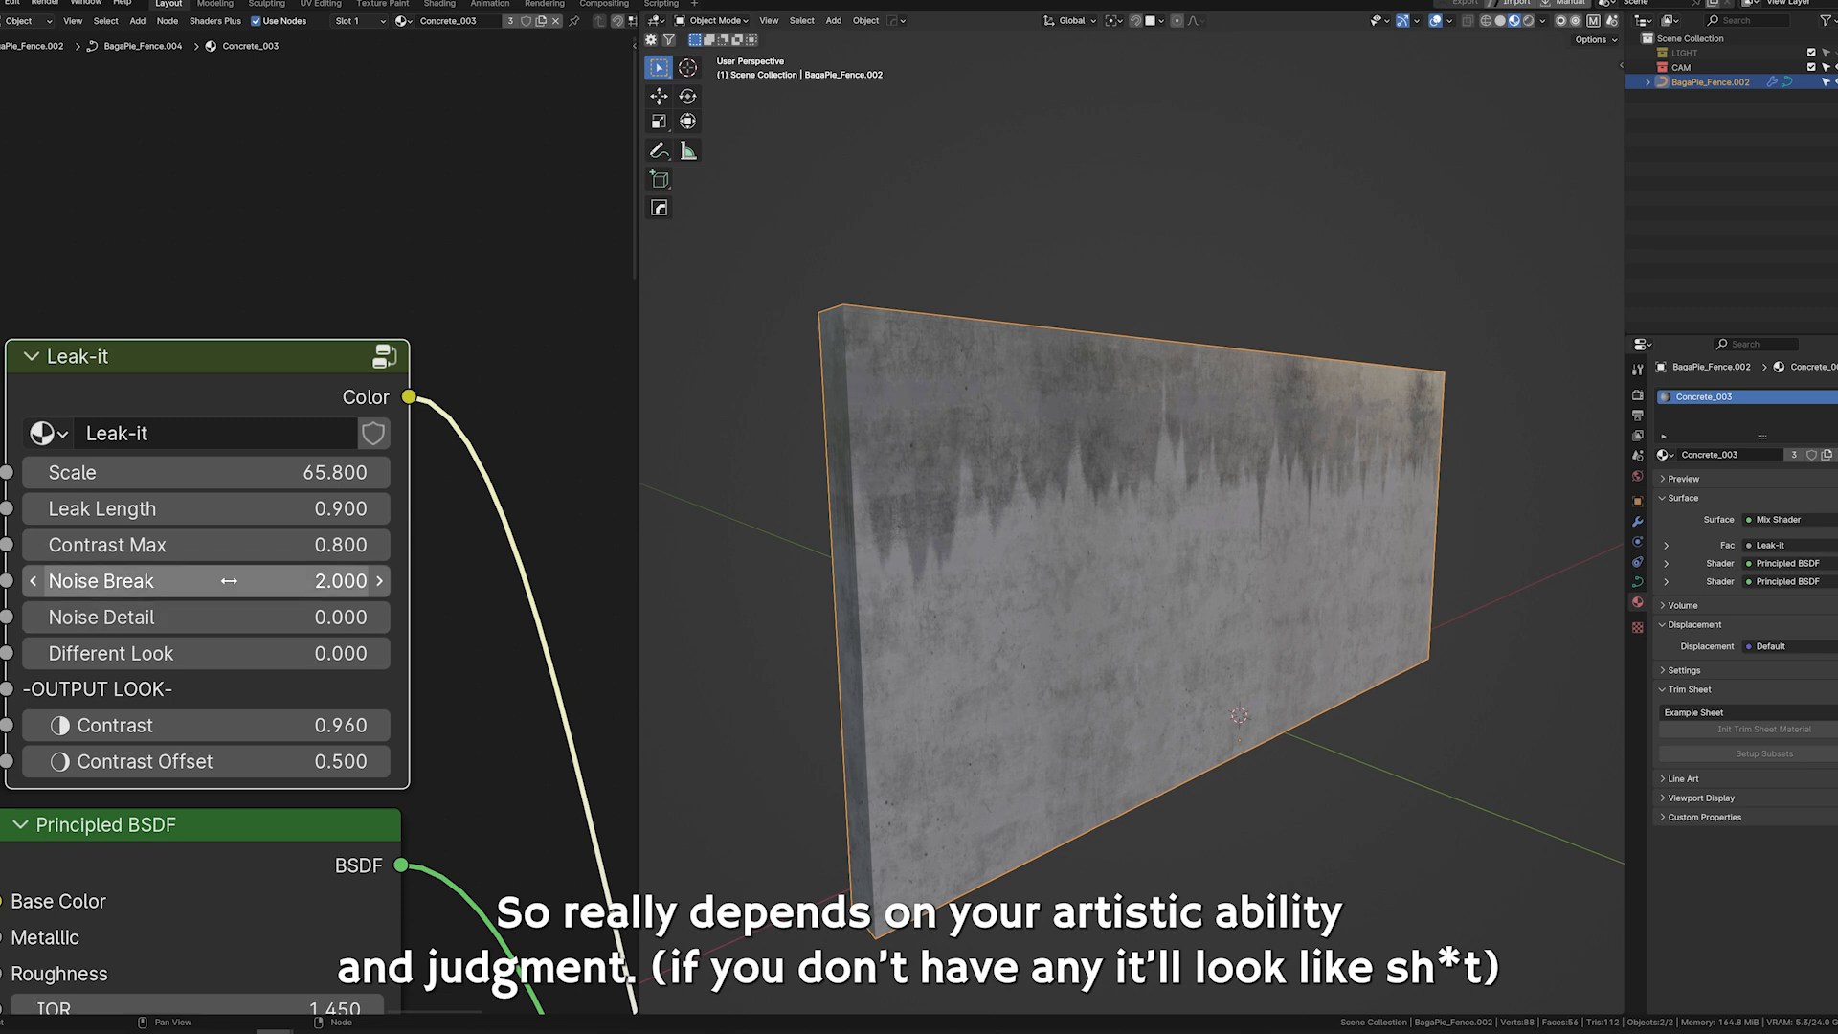
Set Leak-it's Leak Length to 1.120 and Contrast Max to 0.810, and try a different Noise Break.
mouse_move(240, 509)
mouse_down()
mouse_move(304, 508)
mouse_move(210, 508)
mouse_move(306, 509)
mouse_move(169, 508)
mouse_move(288, 508)
mouse_move(175, 508)
mouse_move(184, 544)
mouse_move(373, 545)
mouse_up()
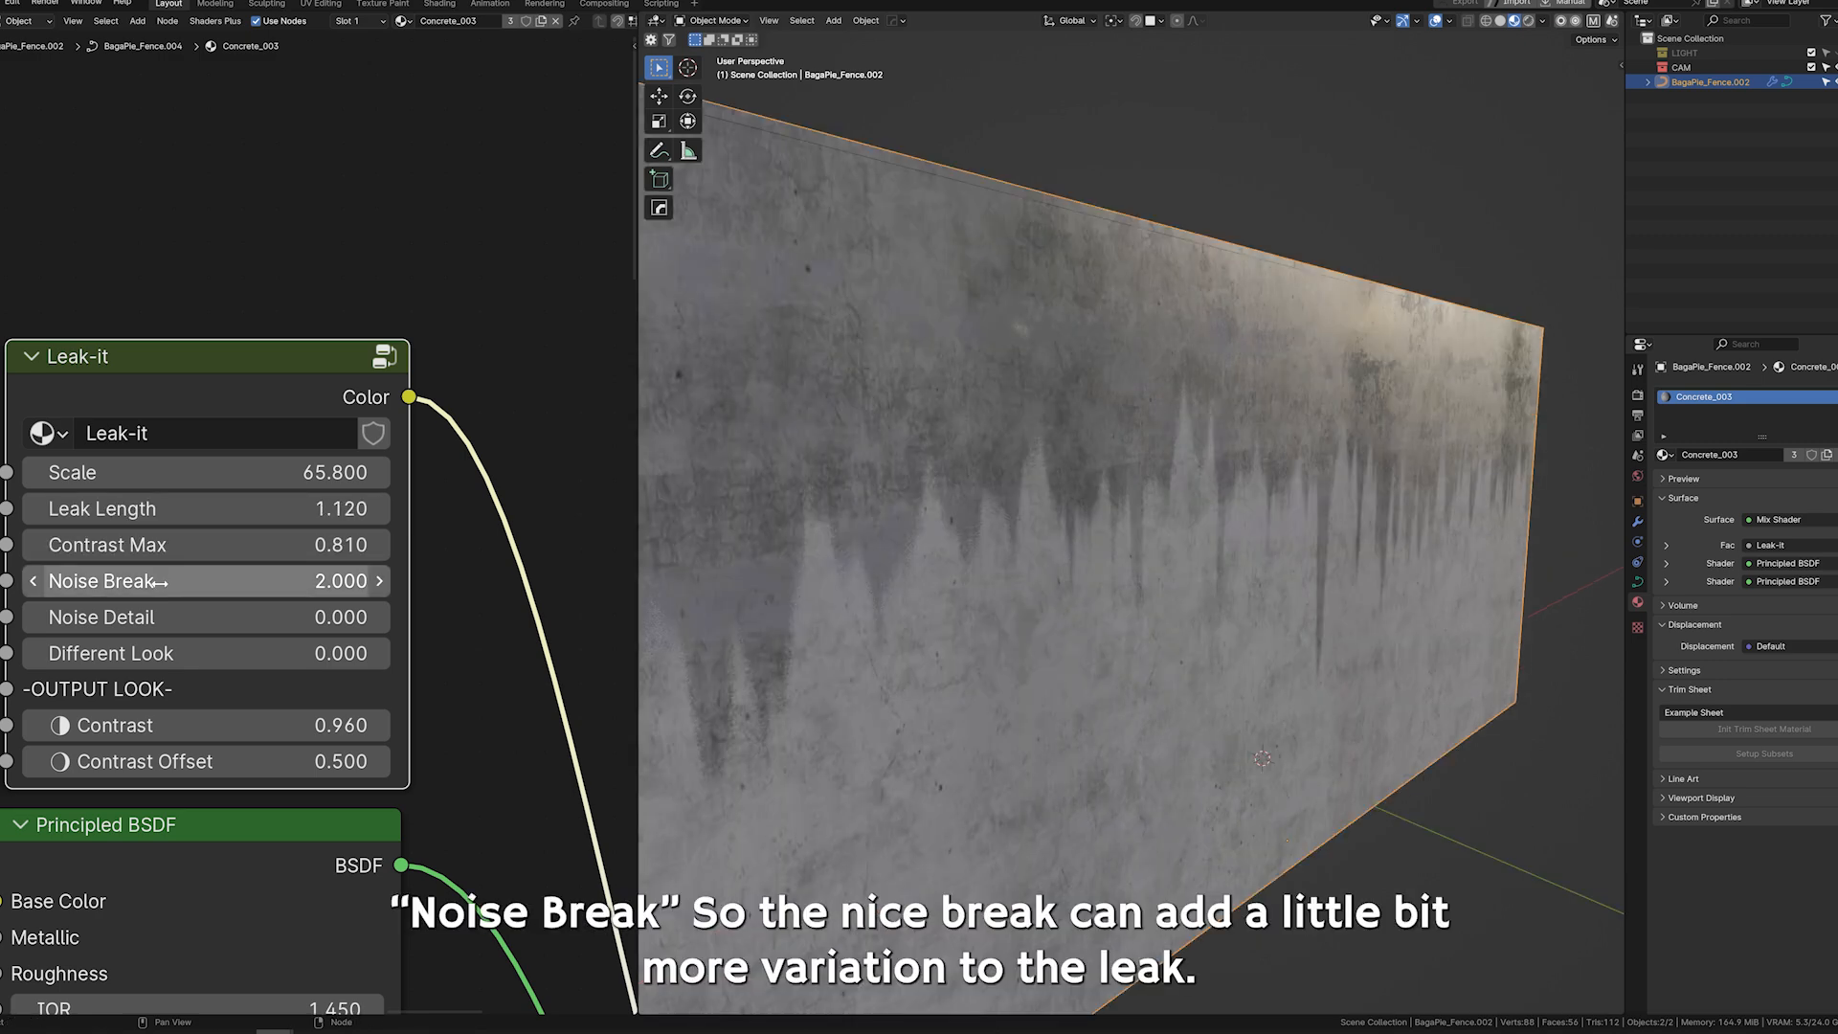
drag(192, 581, 285, 581)
right_click(285, 581)
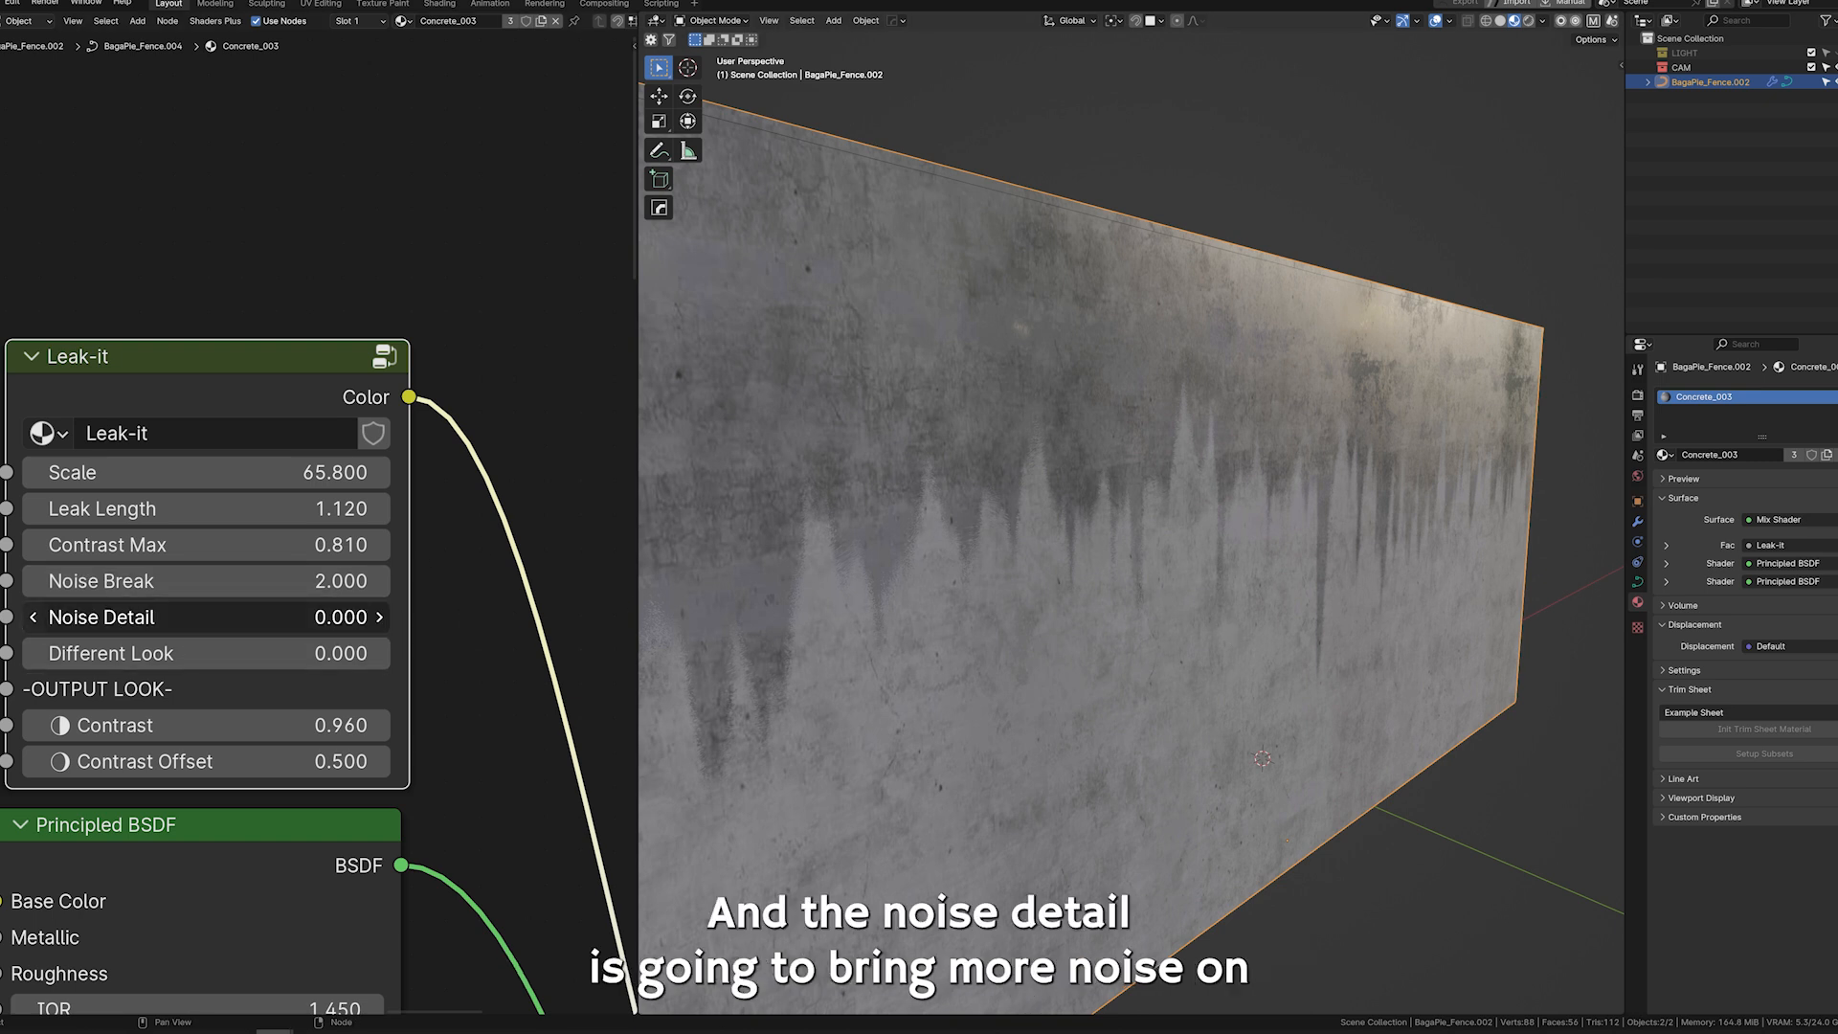
Try Leak-it's Noise Detail and Different Look, reset both to 0.000, and raise Contrast Max to 1.910.
drag(230, 618, 186, 617)
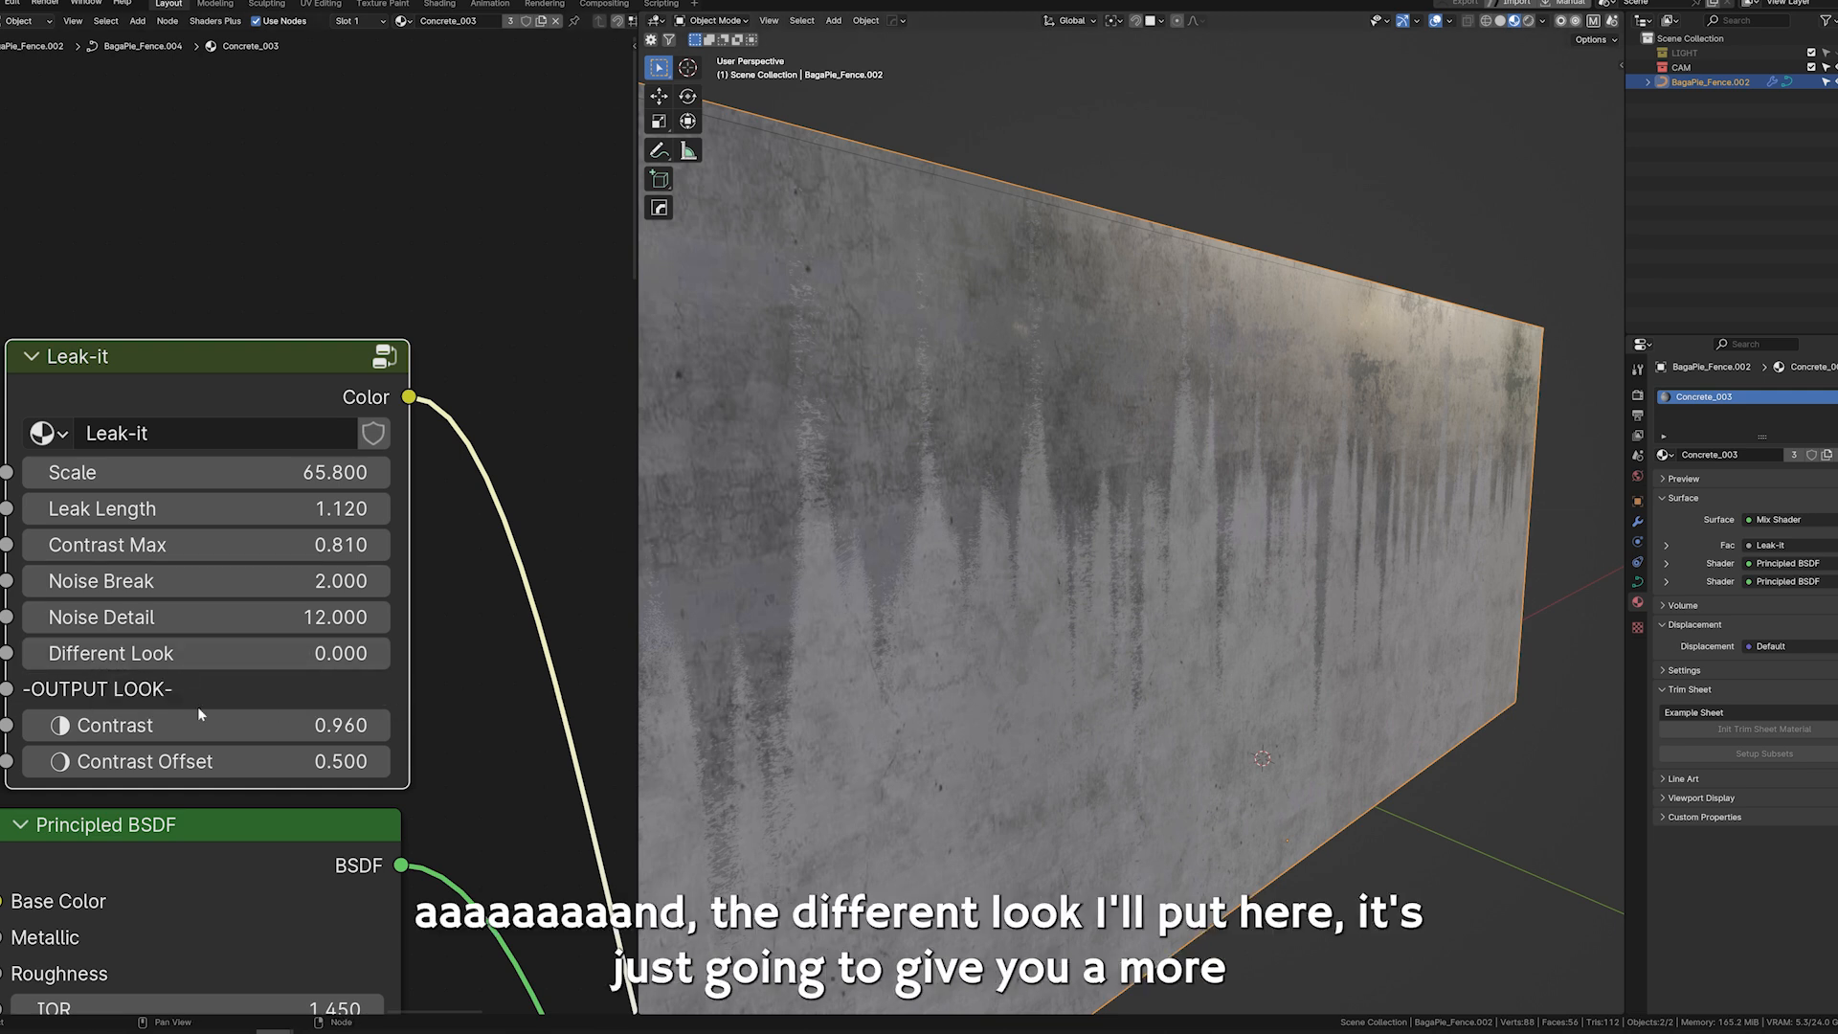
drag(131, 663, 330, 662)
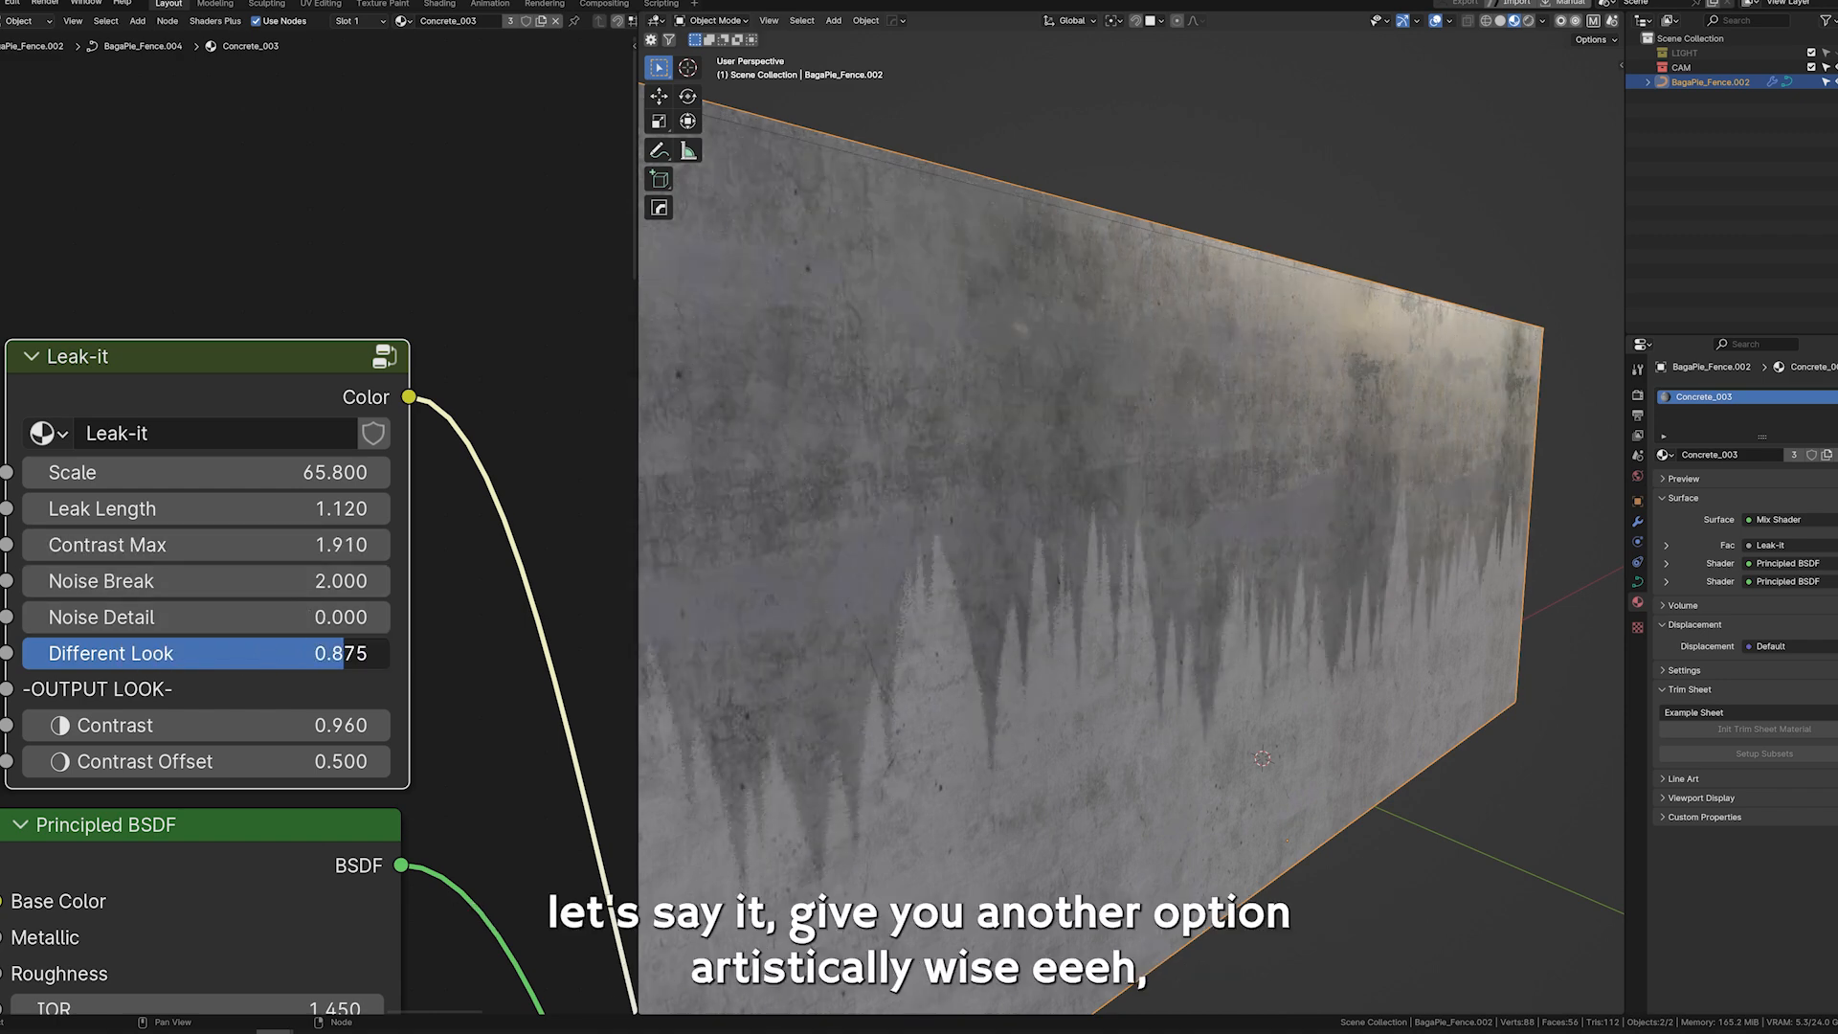
mouse_move(344, 653)
mouse_down()
mouse_move(23, 653)
mouse_move(387, 653)
mouse_move(23, 653)
mouse_up()
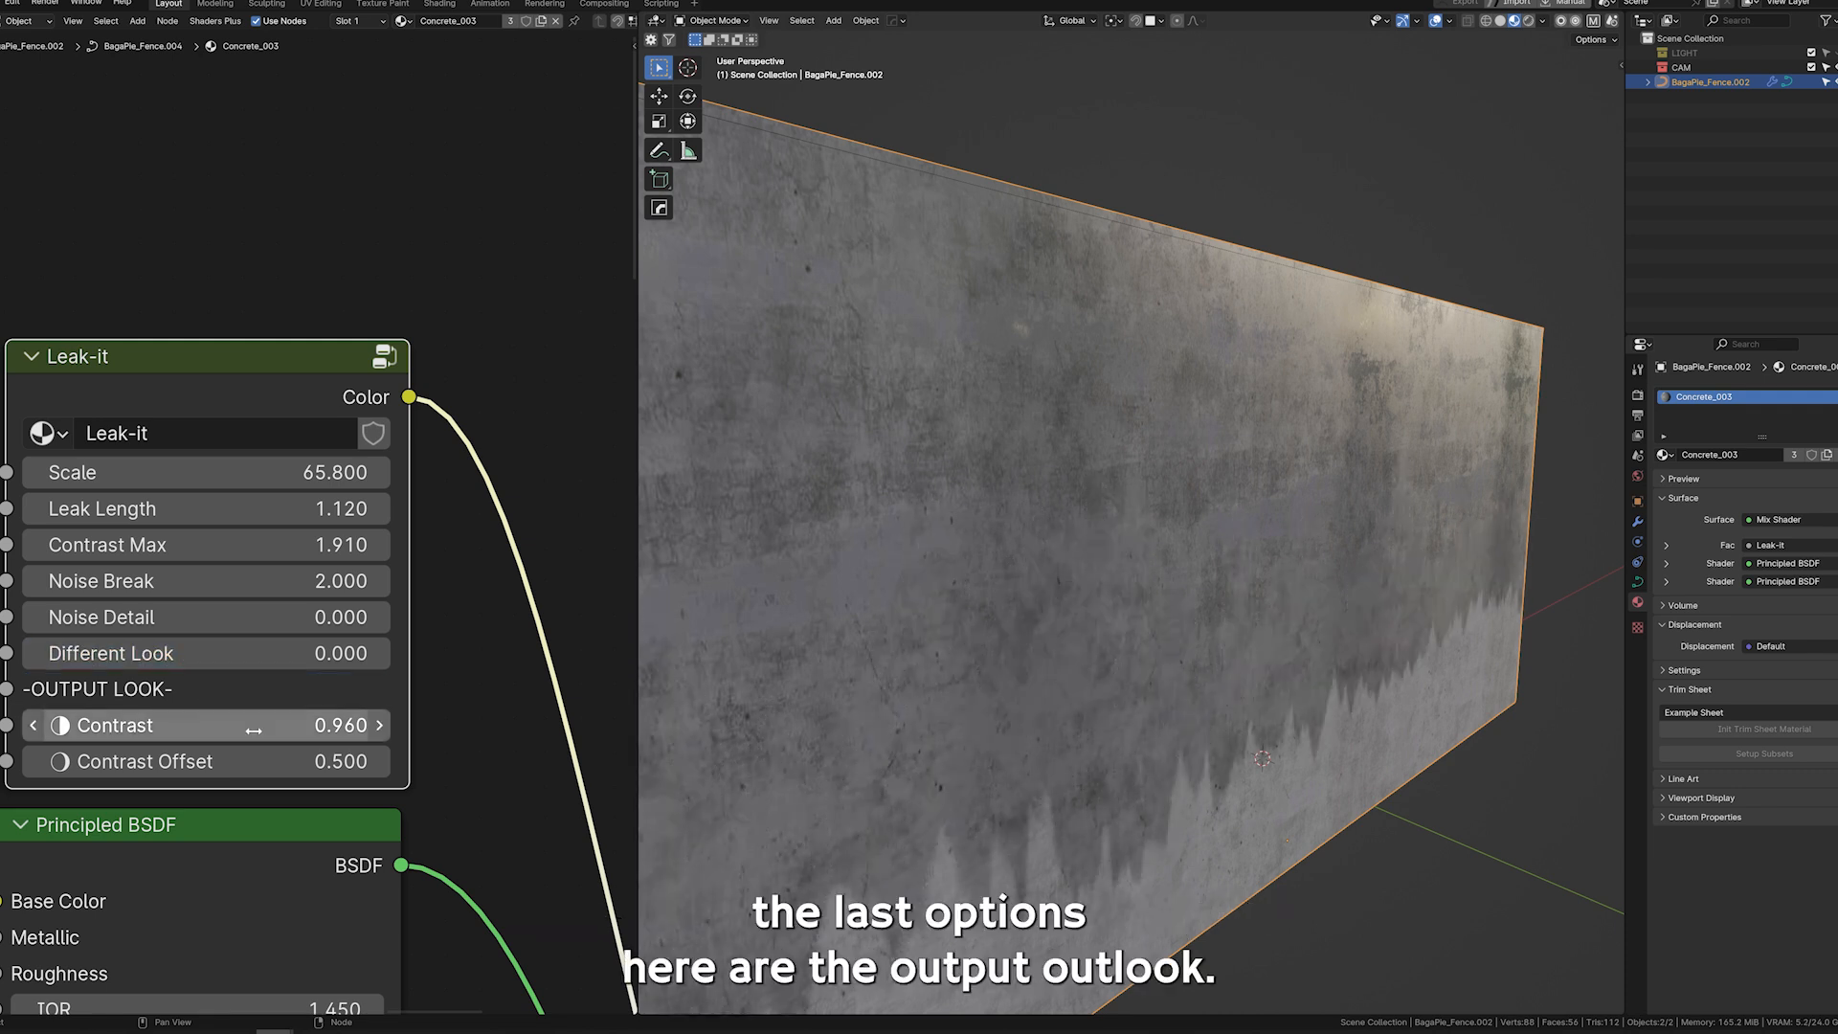
Set Leak-it's output Contrast to 1.000 and Contrast Offset to 0.200, and try different Leak Length and Contrast Max values.
scroll(225, 725, down, 1)
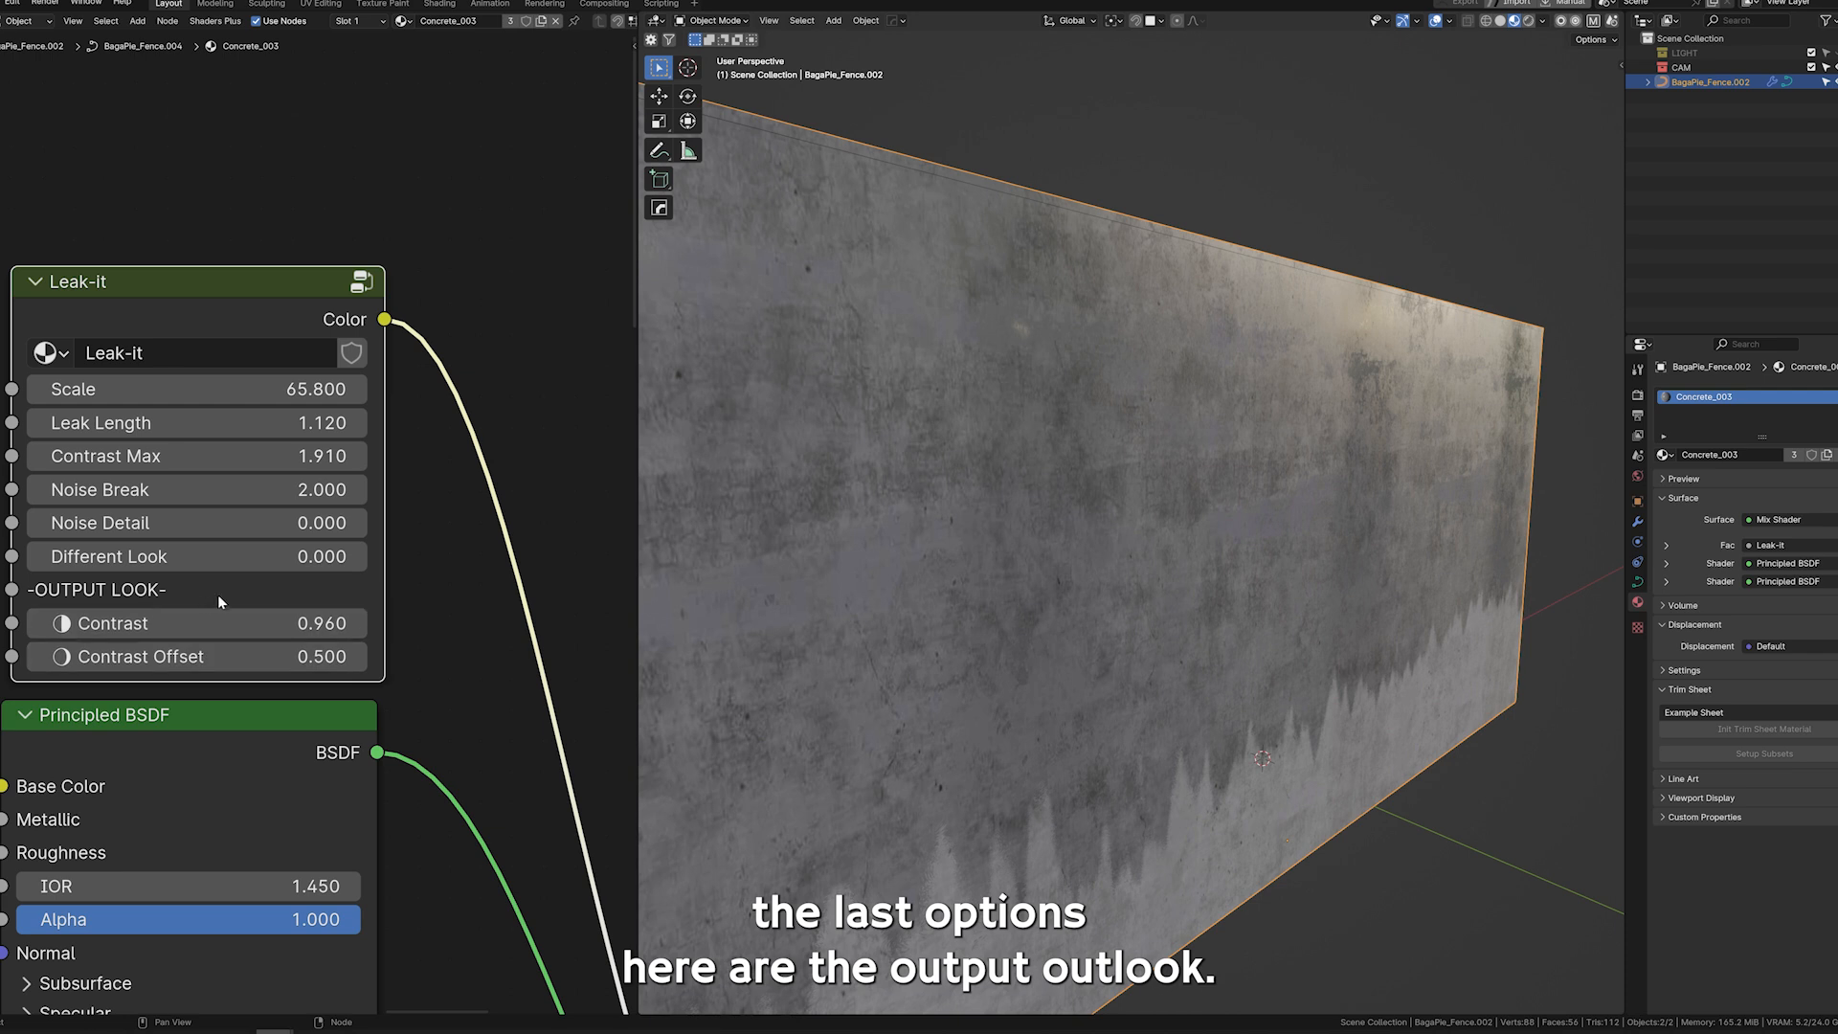
middle_drag(259, 606, 285, 615)
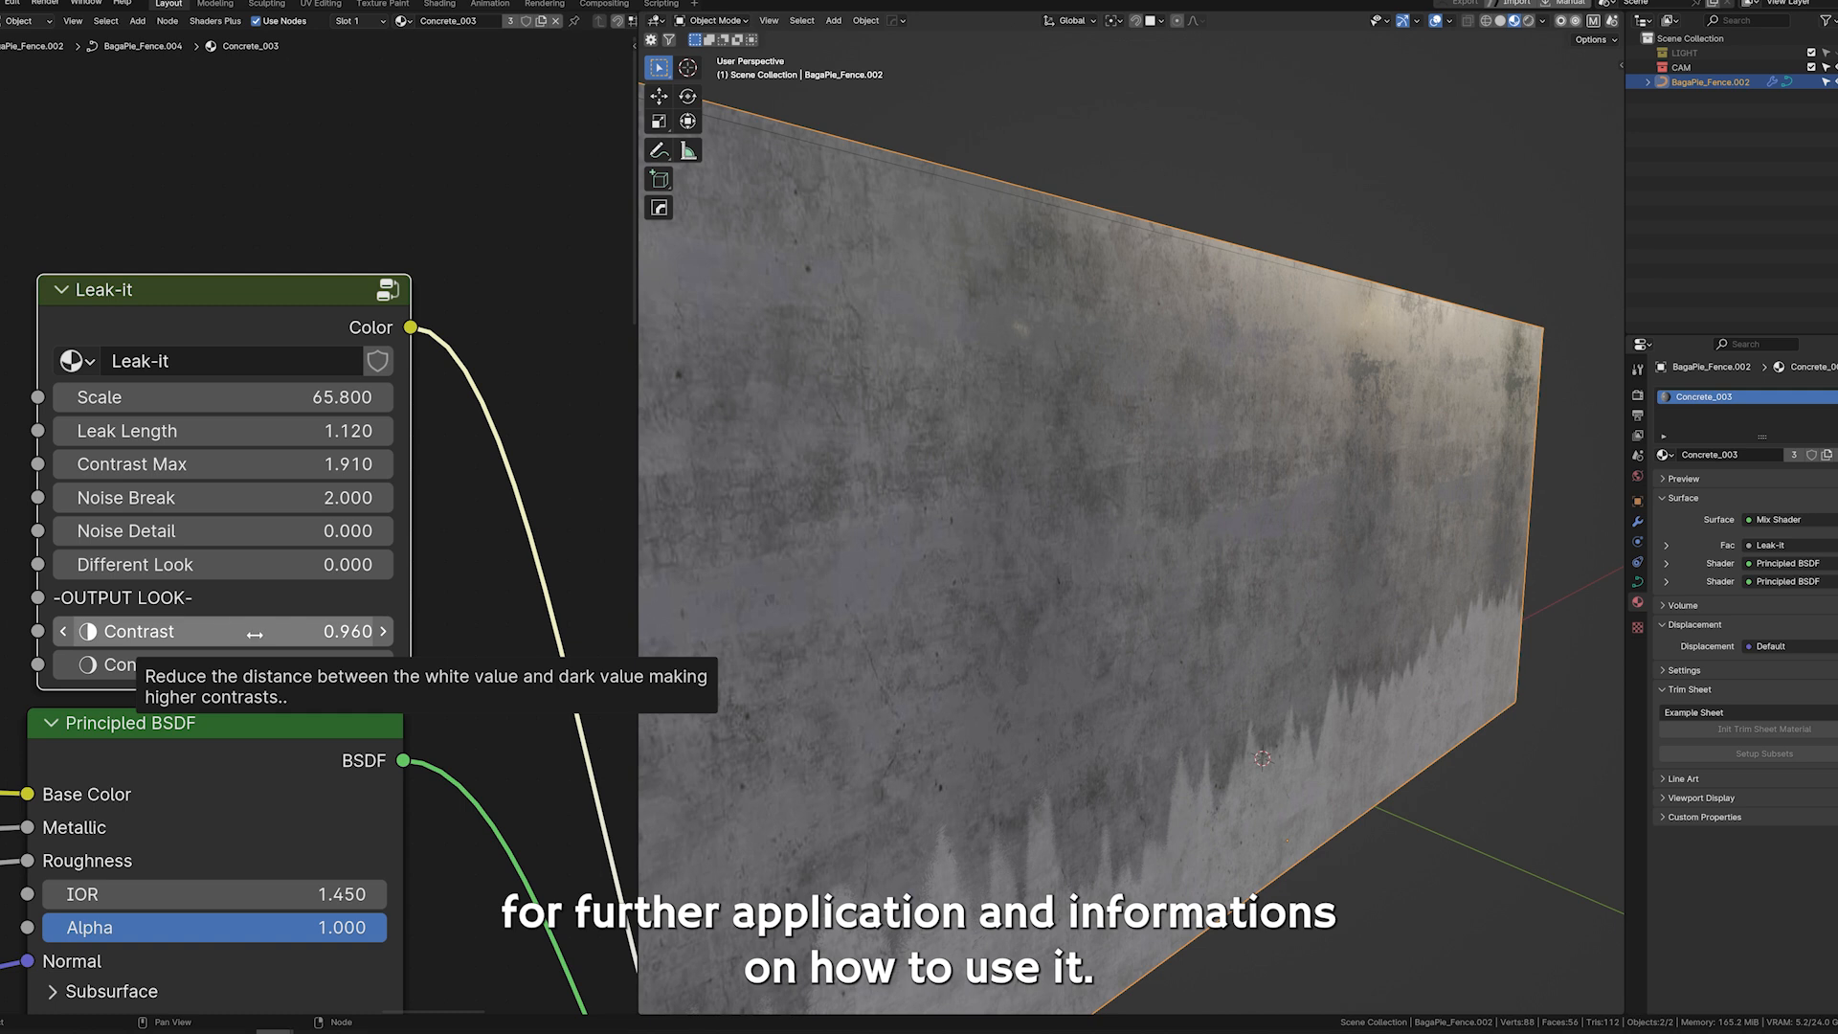
mouse_move(275, 636)
mouse_down()
mouse_move(29, 636)
mouse_move(291, 636)
mouse_up()
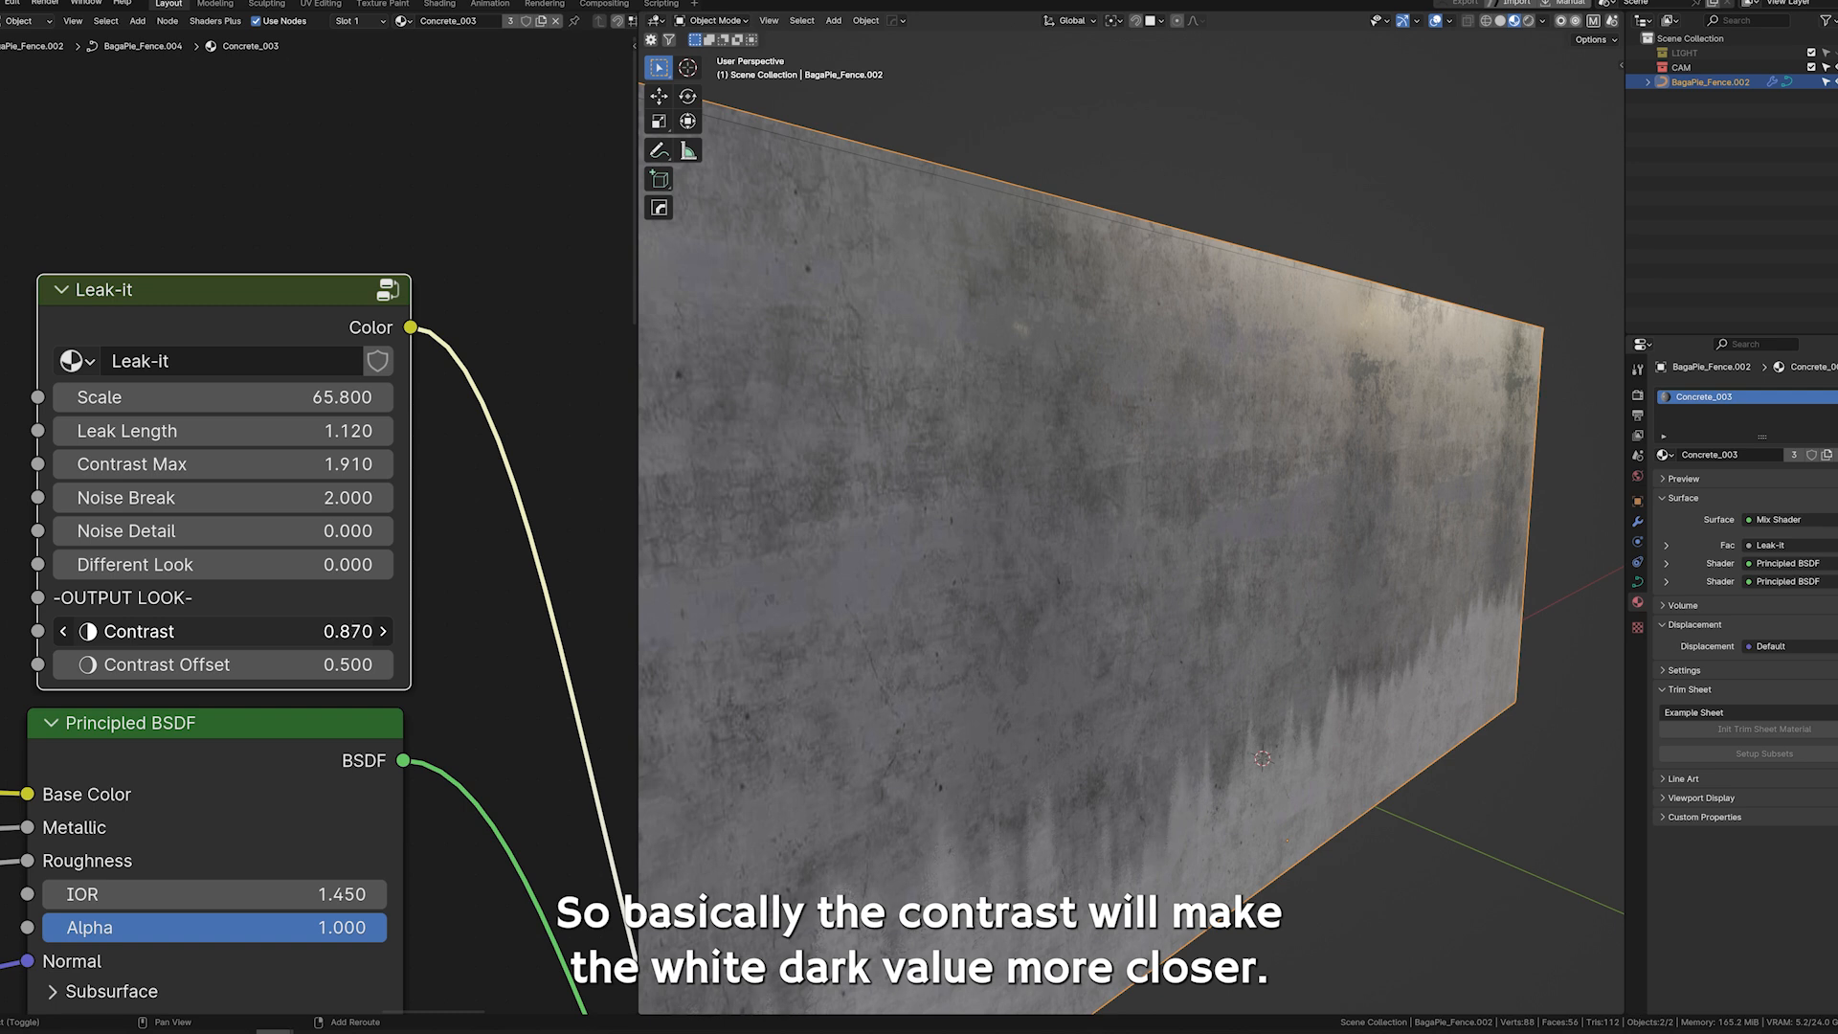
drag(247, 632, 156, 664)
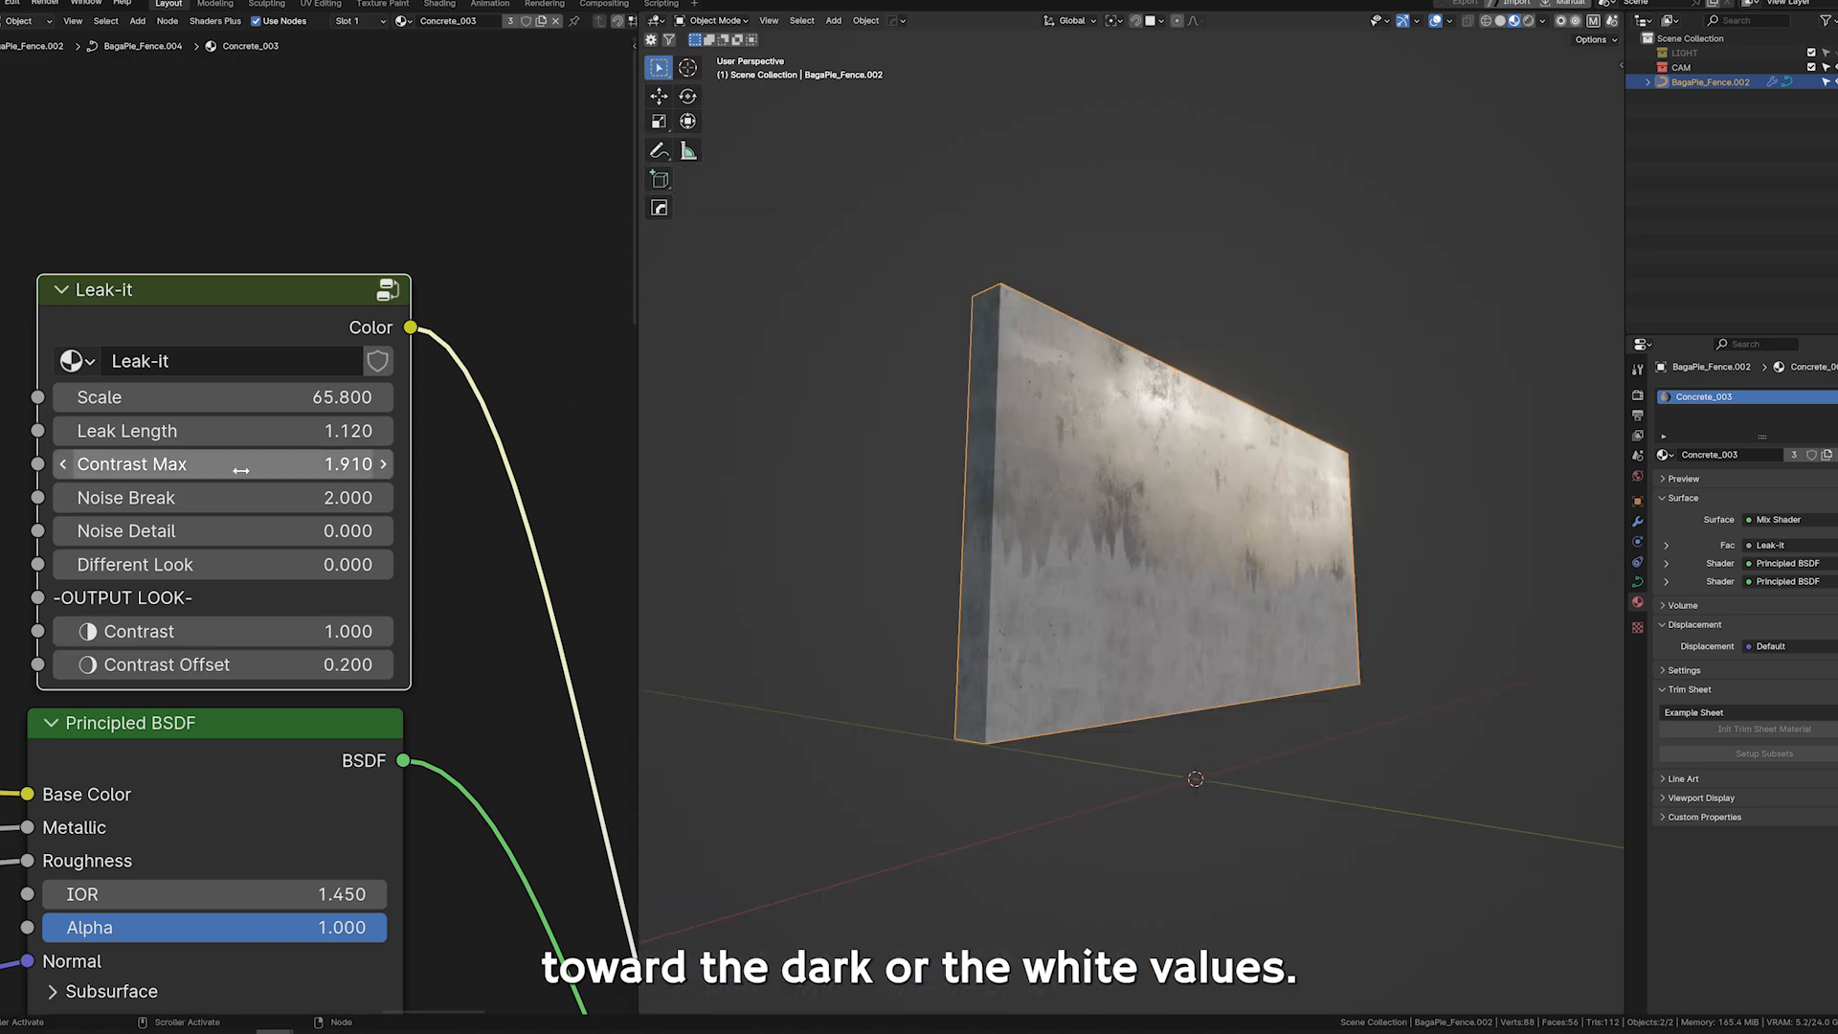
drag(240, 431, 191, 463)
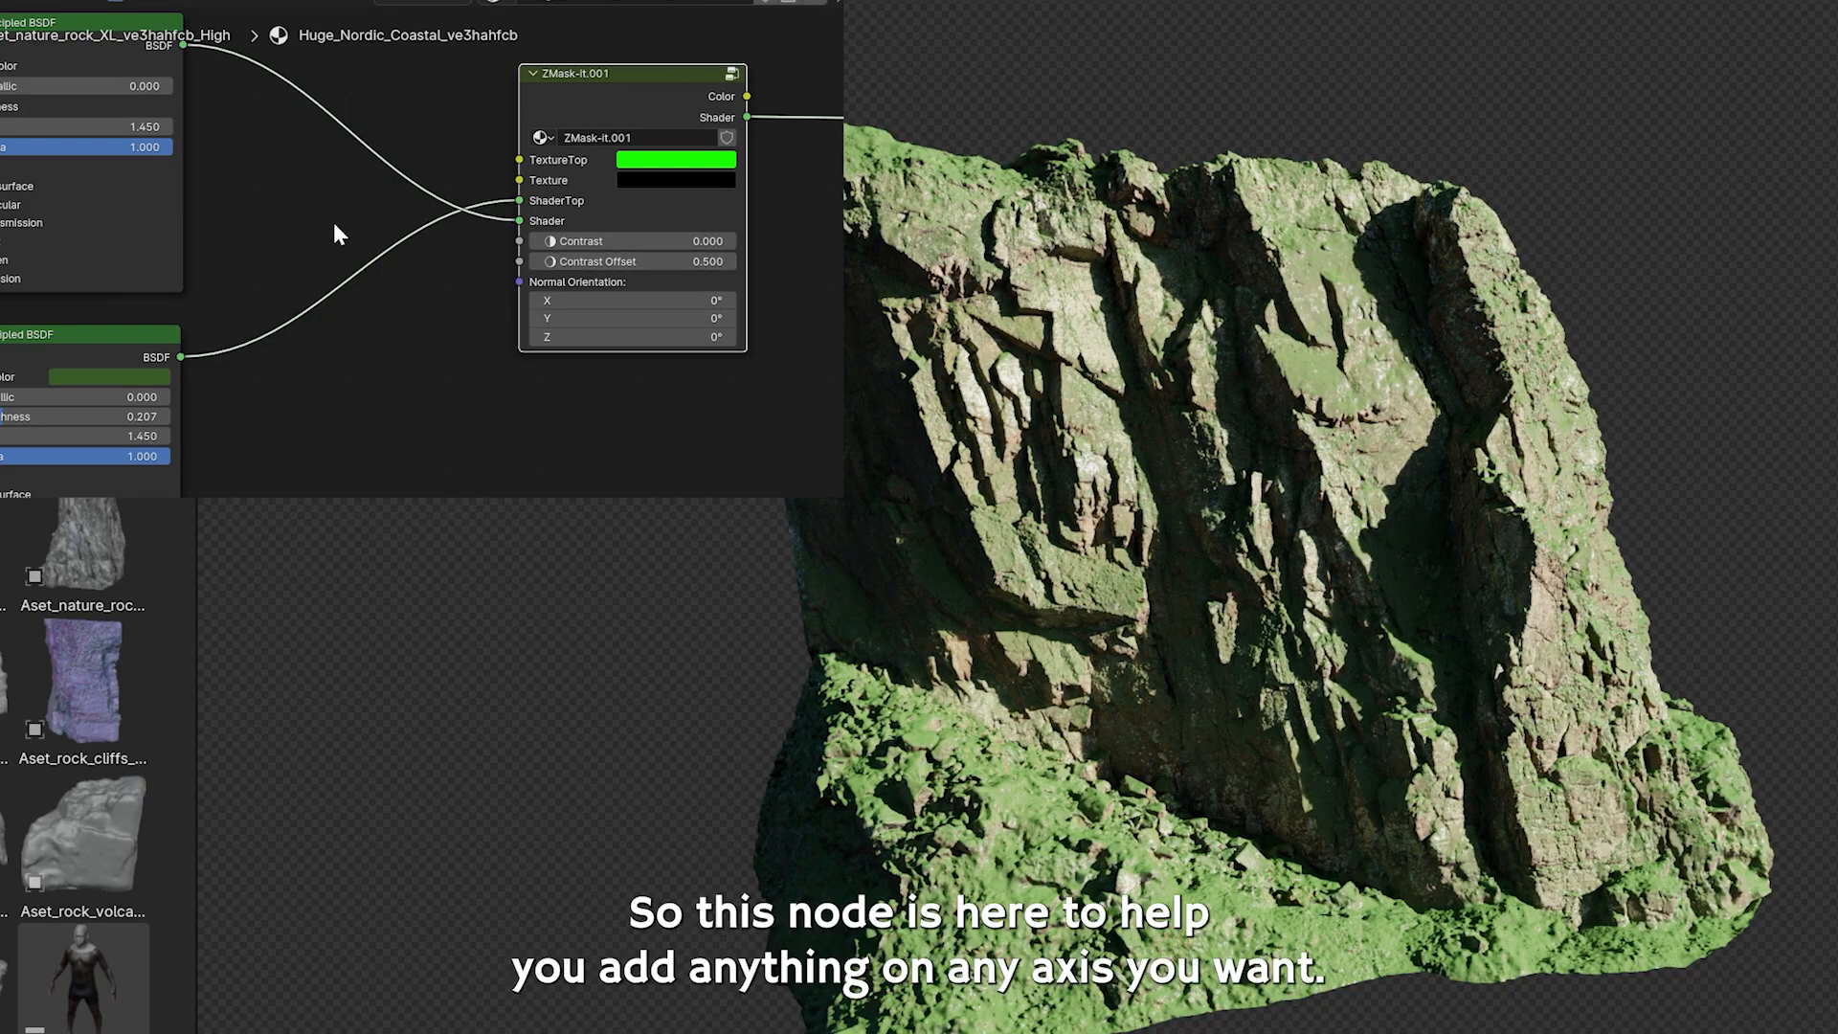
Preview the rock's Principled BSDF alone, and switch back to the ZMask-it shader output to compare the rock with and without grass.
middle_drag(316, 227, 391, 293)
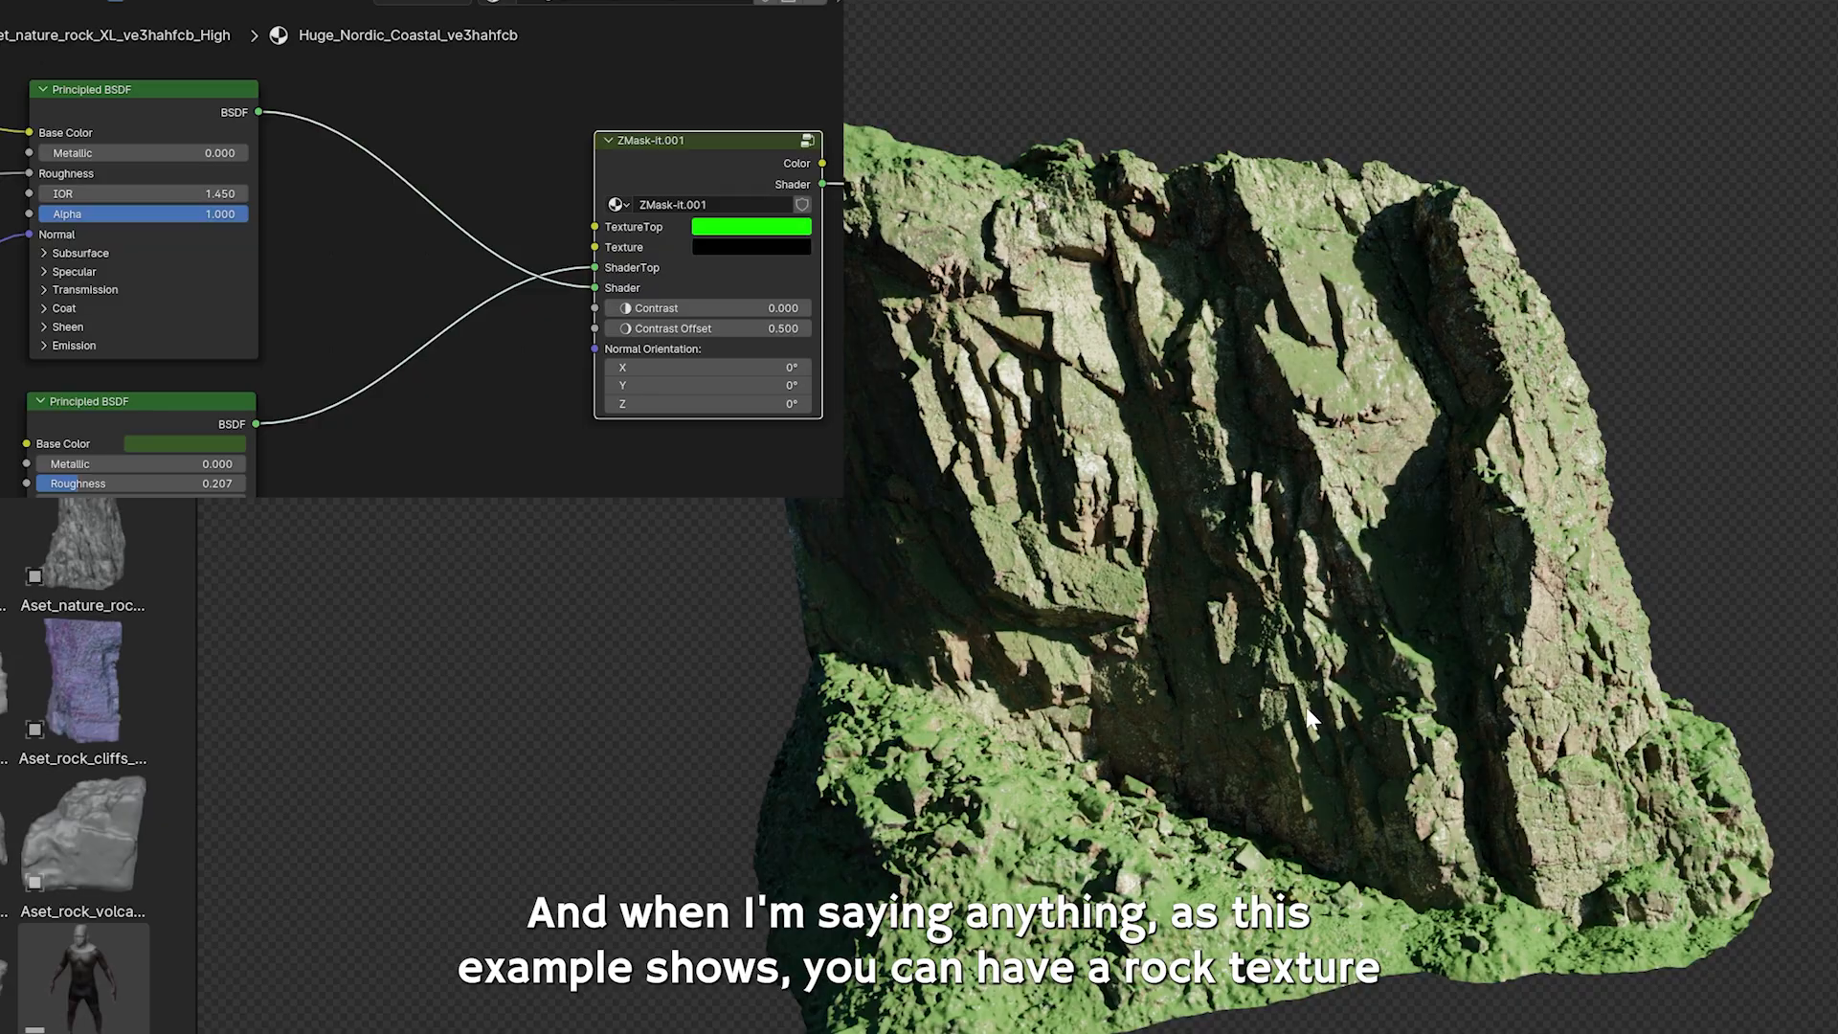
middle_drag(1307, 709, 1182, 745)
ctrl+shift+click(191, 101)
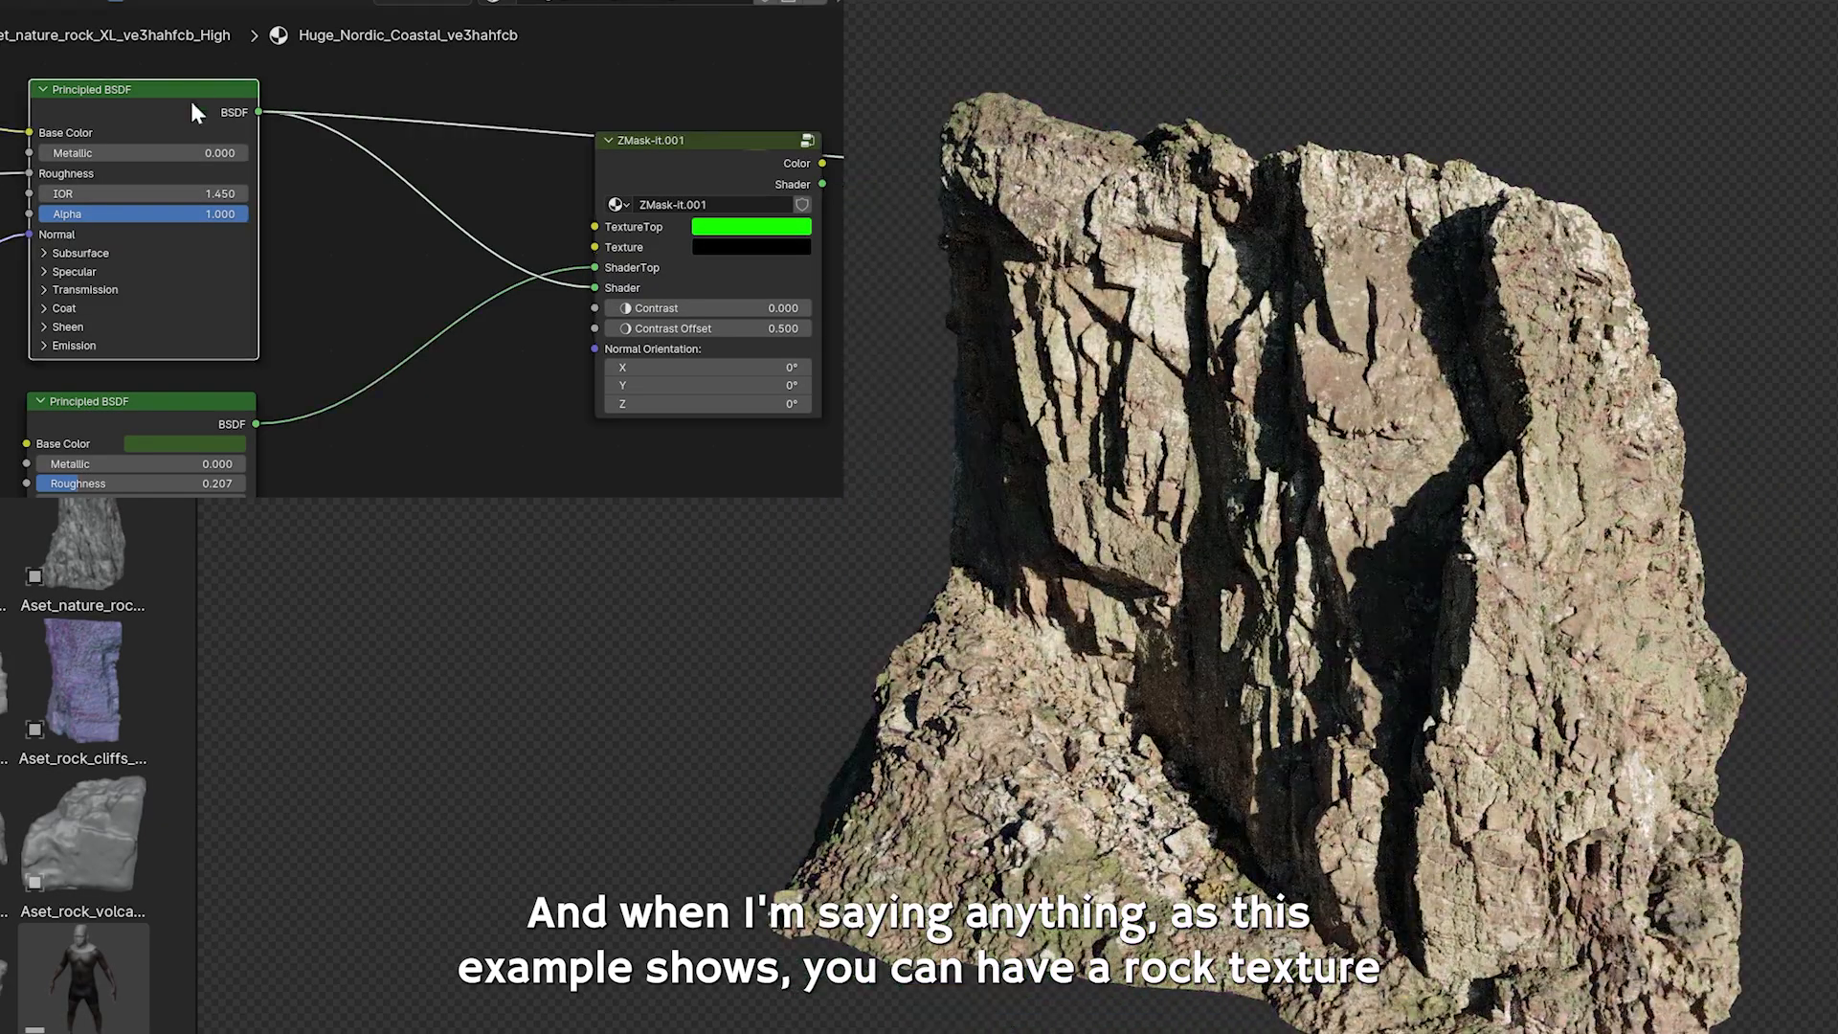
middle_drag(1443, 557, 1498, 530)
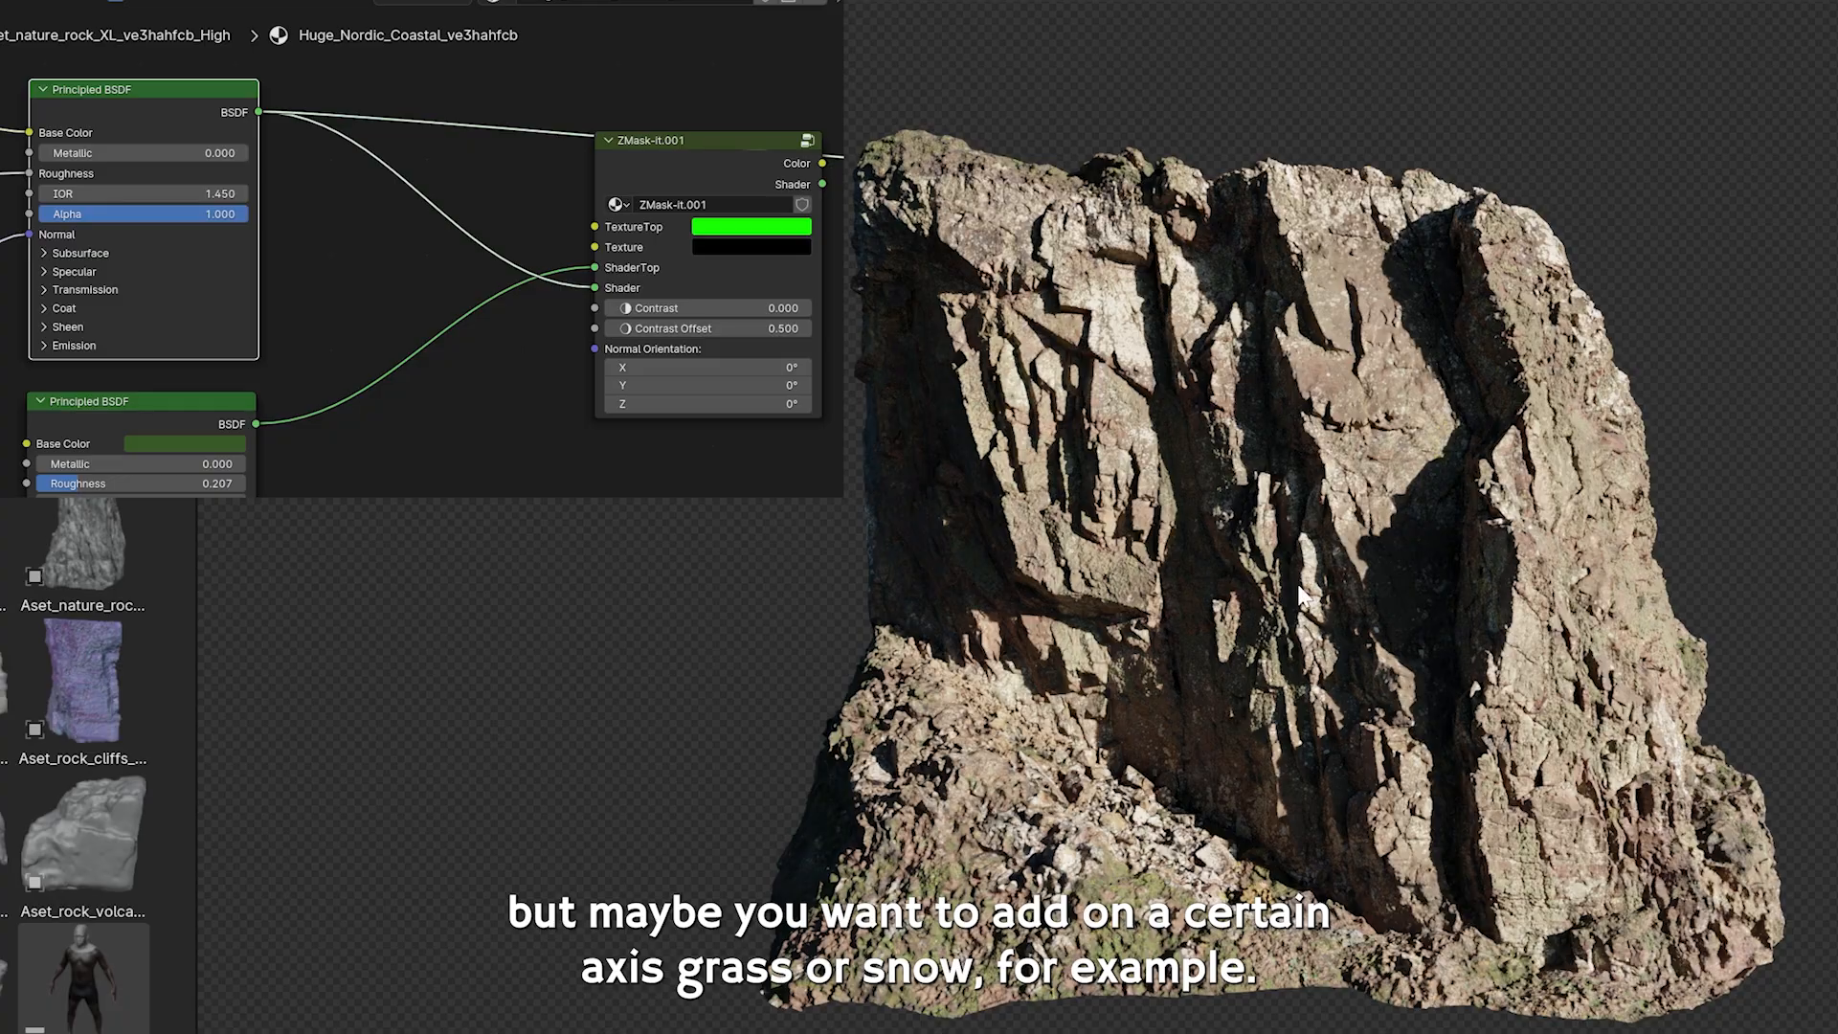
middle_drag(1305, 594, 1317, 596)
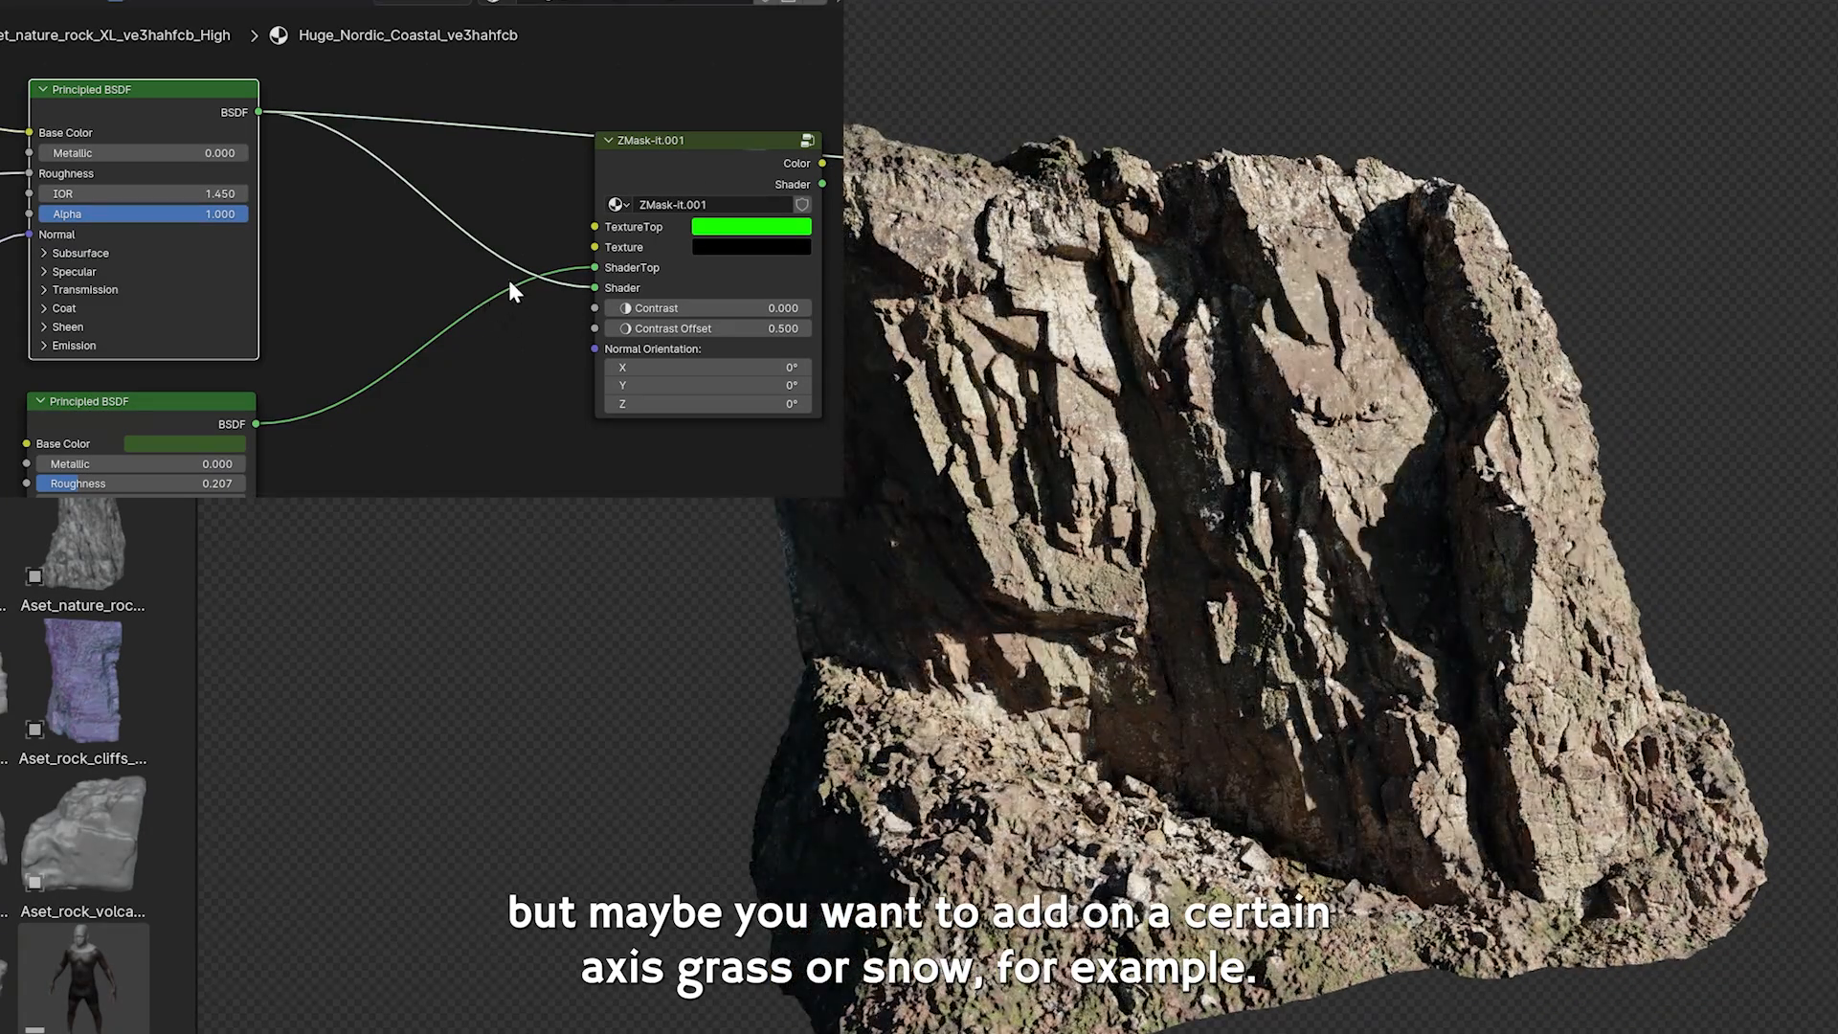
ctrl+shift+click(809, 182)
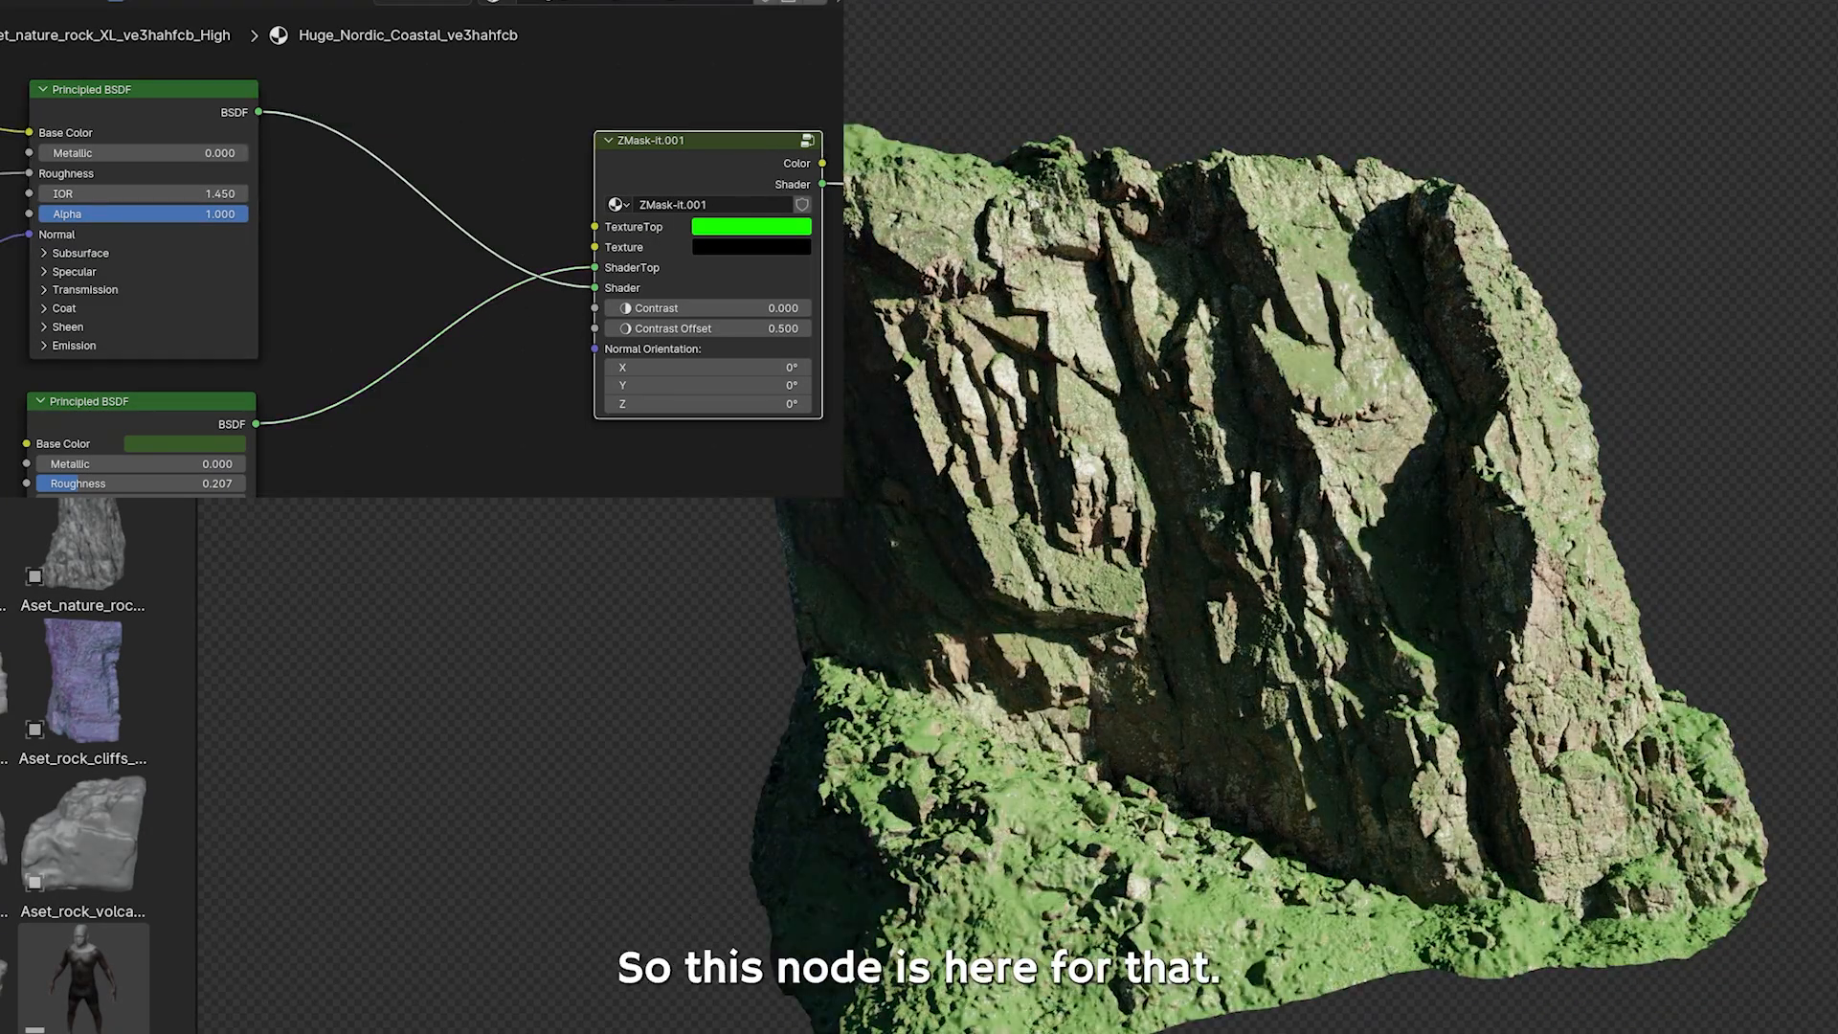
middle_drag(1247, 898, 1183, 900)
Set the ZMask-it node's Contrast to 1.000 to sharpen the grass mask on the rock.
middle_drag(298, 420, 352, 327)
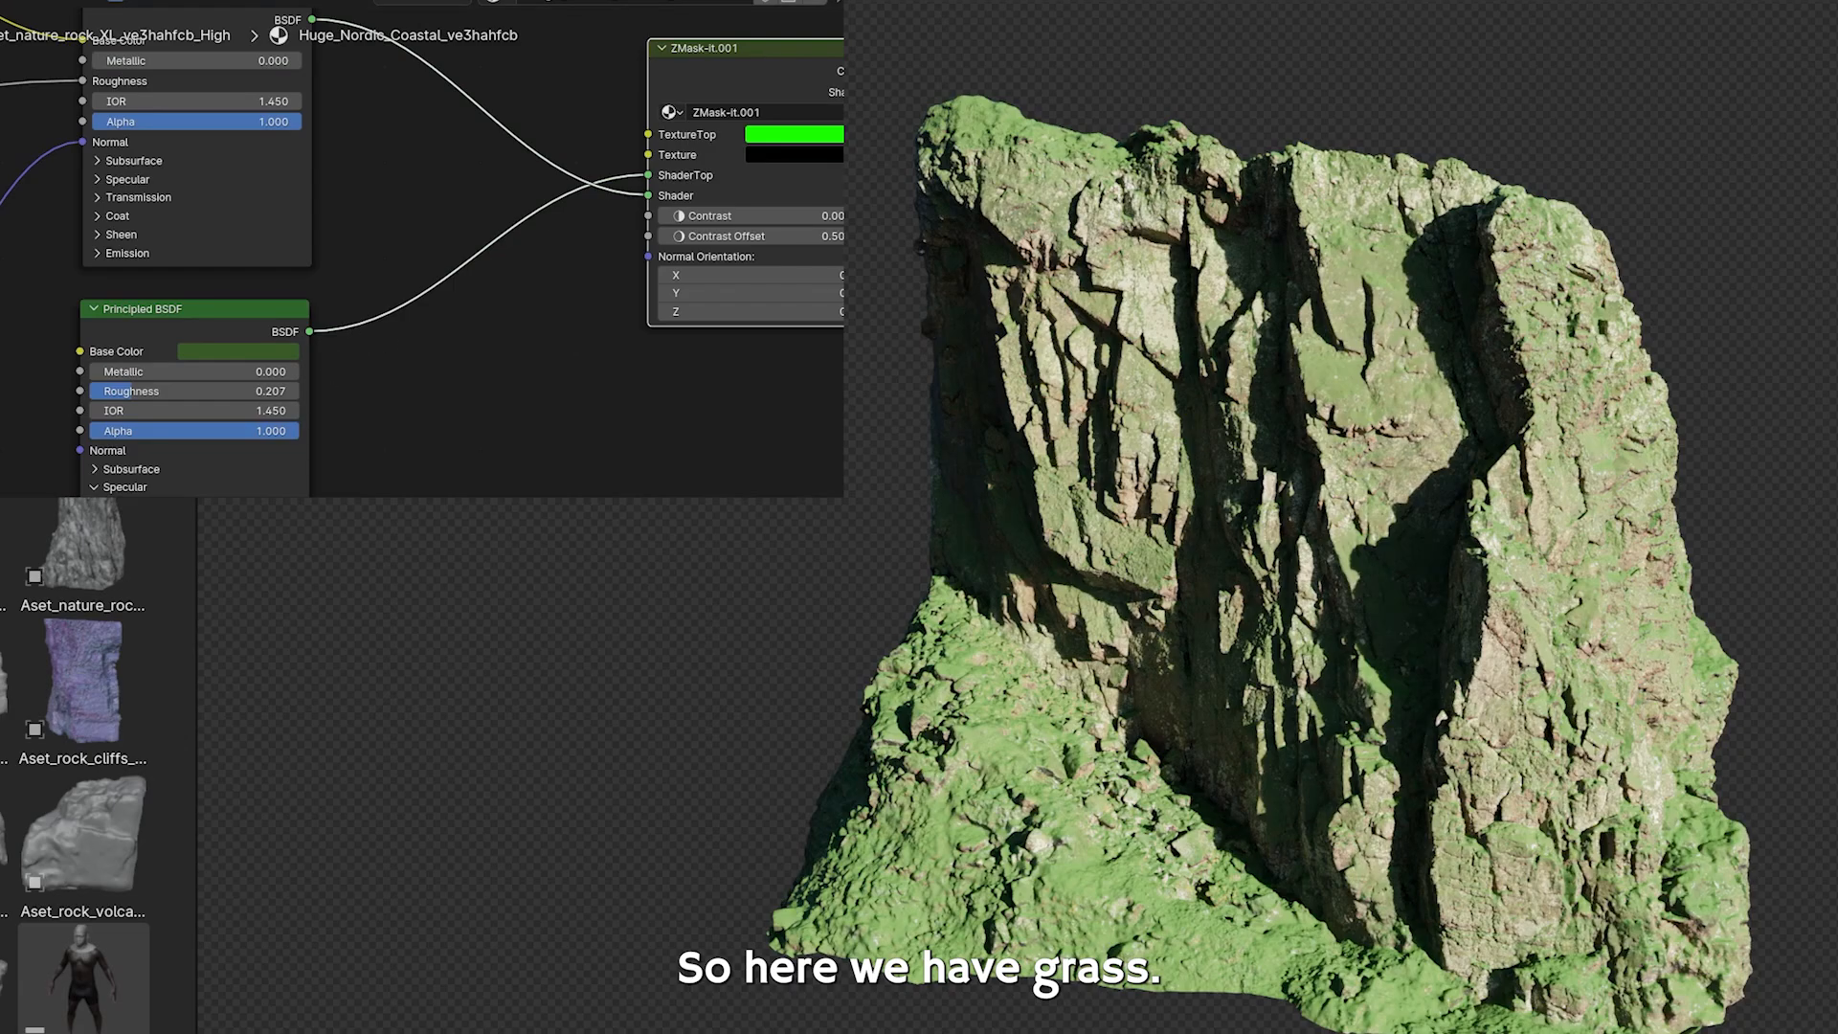
scroll(813, 250, up, 1)
drag(813, 208, 838, 208)
middle_drag(1417, 622, 1475, 651)
scroll(607, 274, down, 2)
scroll(287, 387, up, 1)
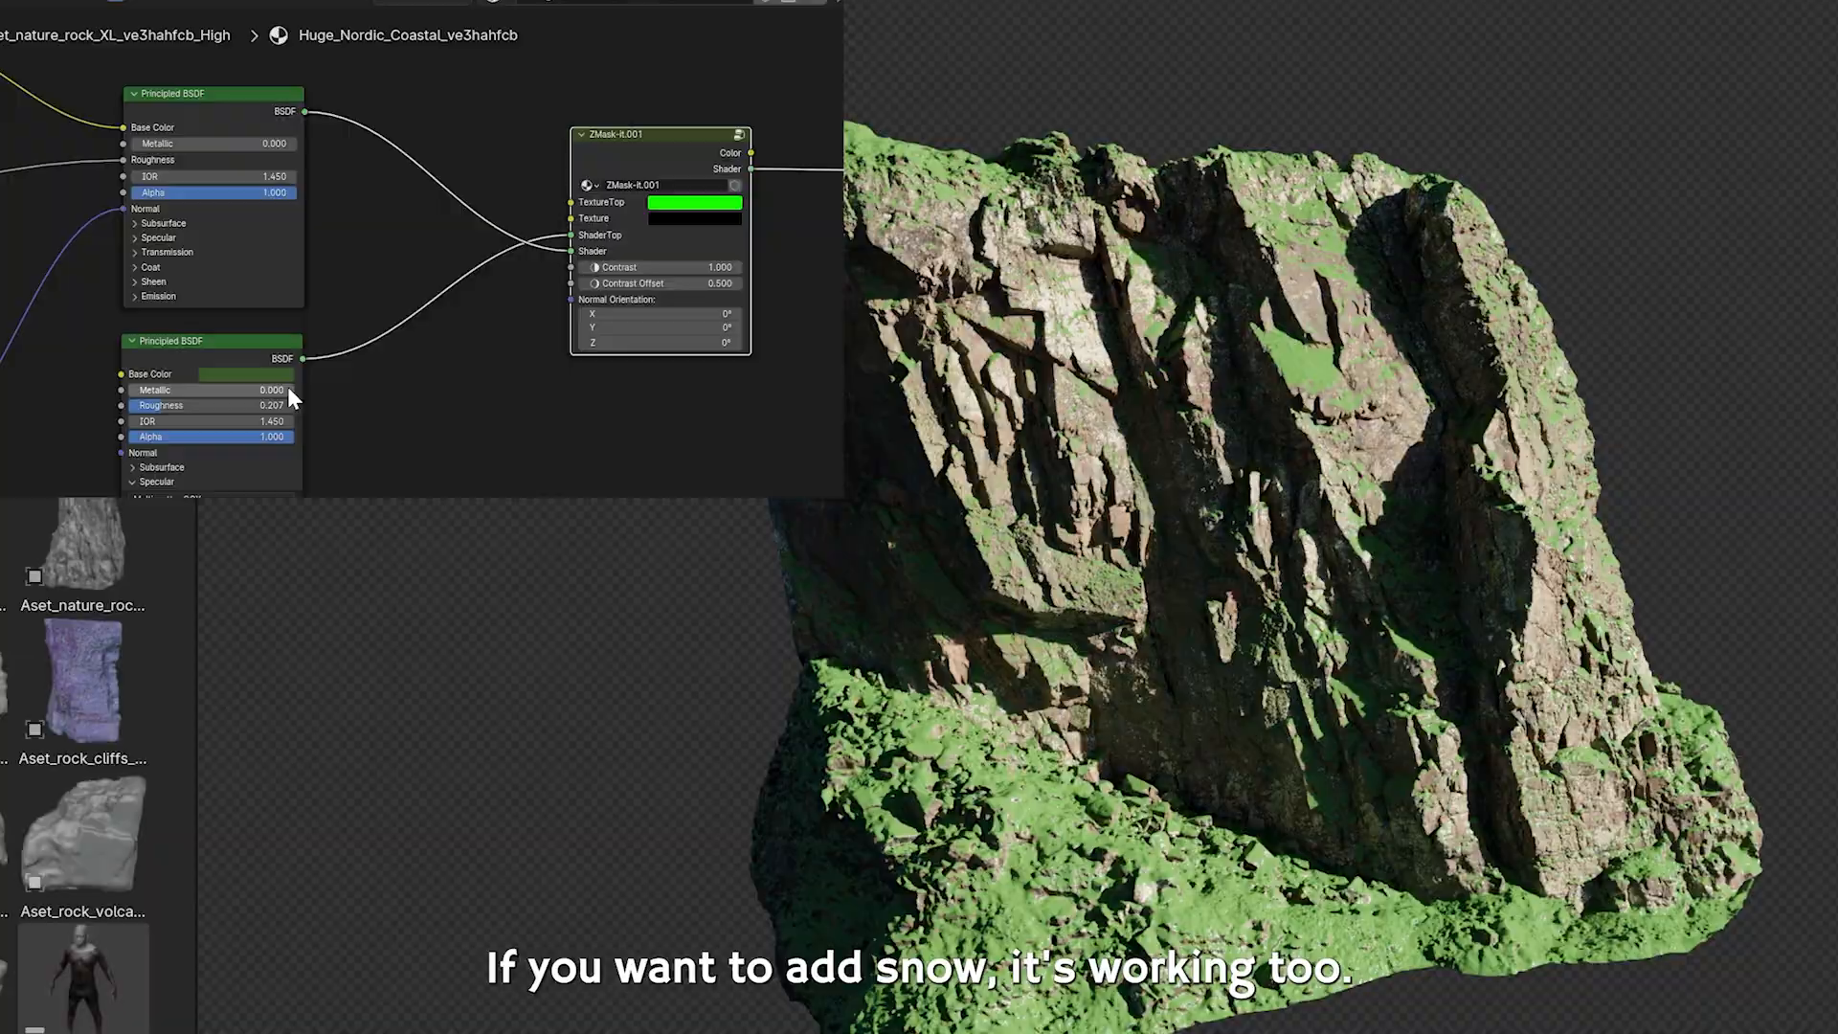
Change the green Principled BSDF's Base Color to white so the masked areas of the rock look like snow.
click(217, 395)
drag(211, 146, 160, 100)
middle_drag(1174, 533, 1262, 567)
scroll(1262, 567, up, 3)
middle_drag(1474, 565, 1342, 550)
scroll(1343, 550, down, 4)
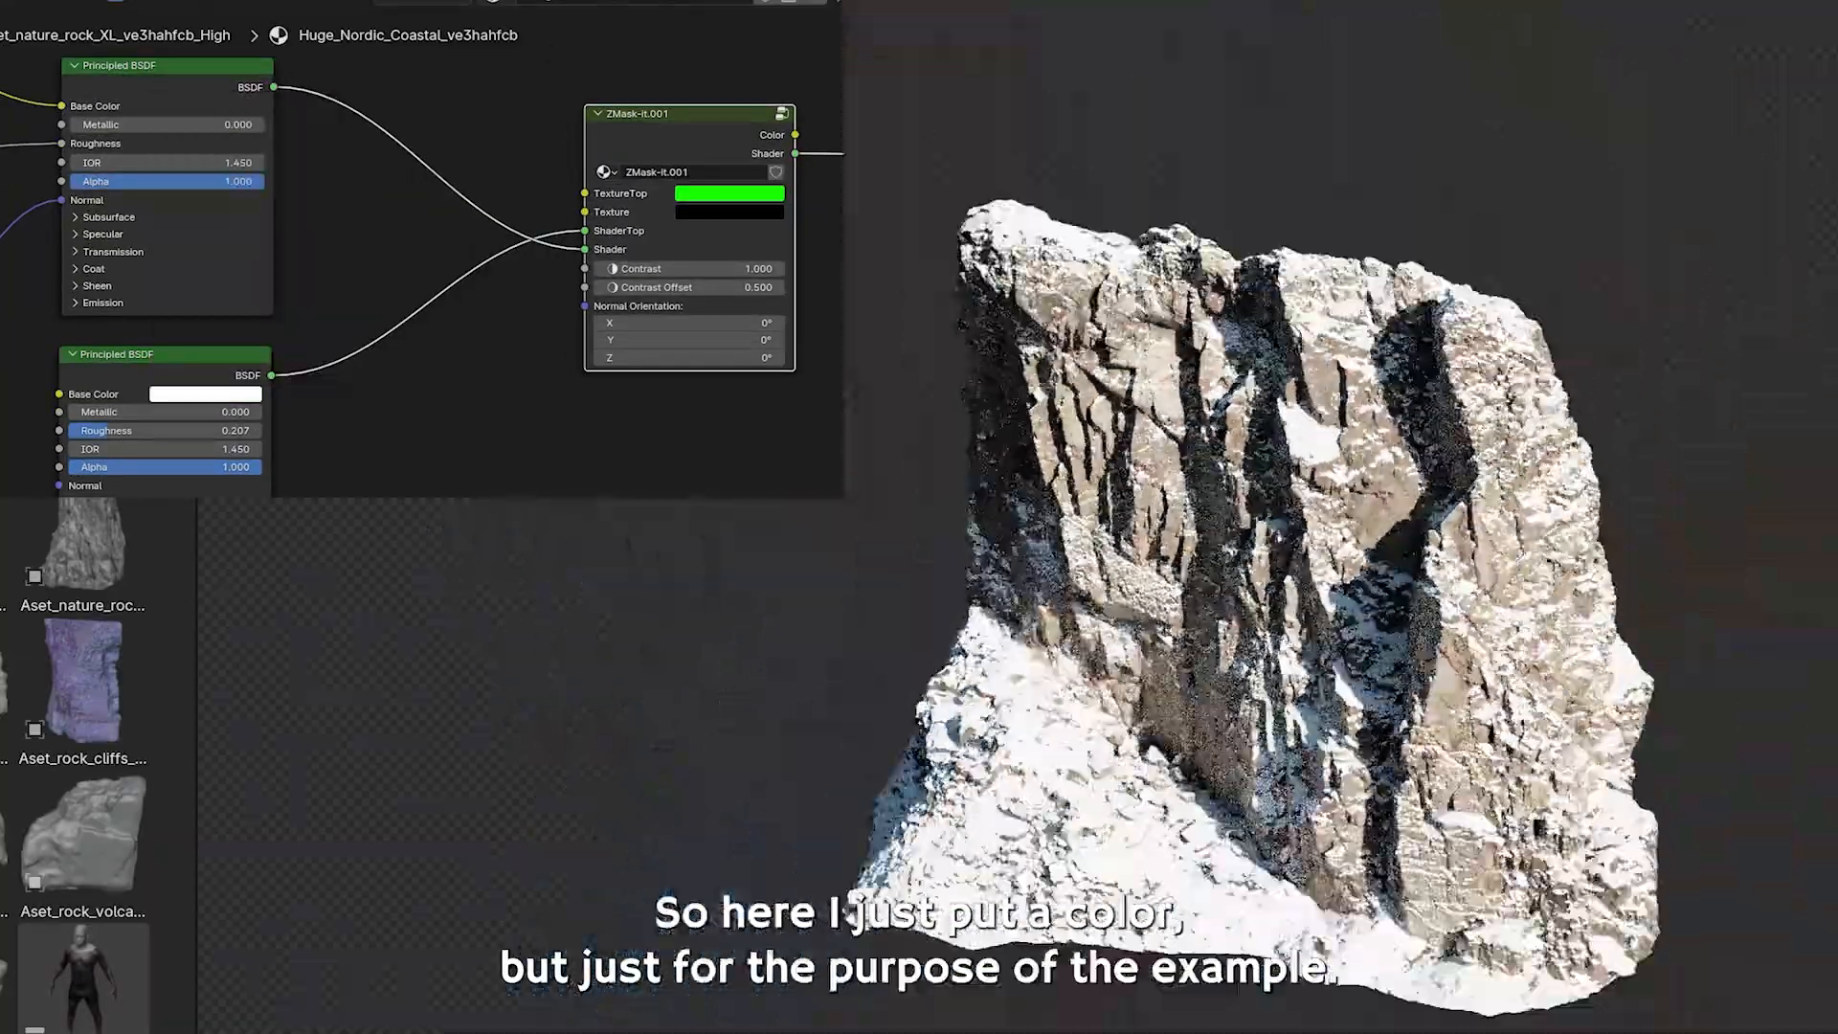
middle_drag(1244, 603, 1407, 644)
alt+drag(1407, 643, 1326, 632)
scroll(1326, 632, up, 2)
middle_drag(1326, 632, 1389, 622)
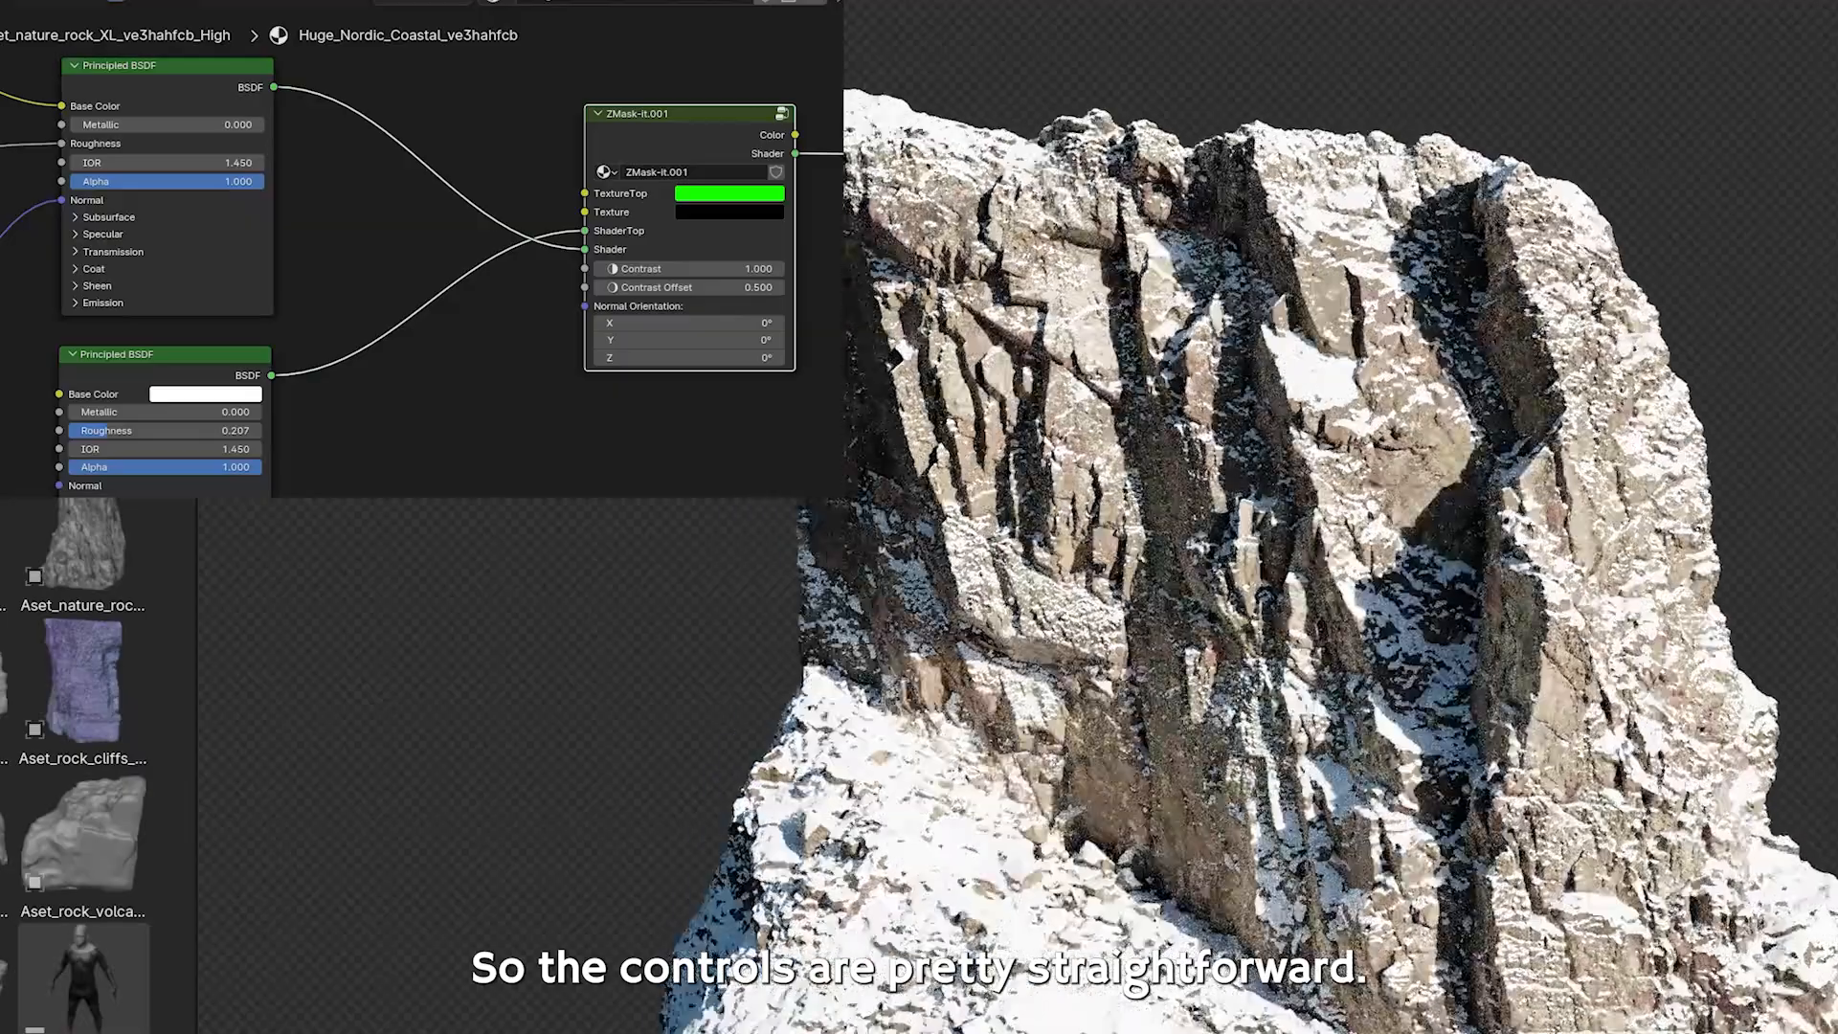
Try ZMask-it with Contrast 0.750 and Contrast Offset 0.340, settling on 0.840 and 0.440.
scroll(532, 253, up, 4)
middle_drag(841, 272, 696, 305)
drag(657, 307, 640, 339)
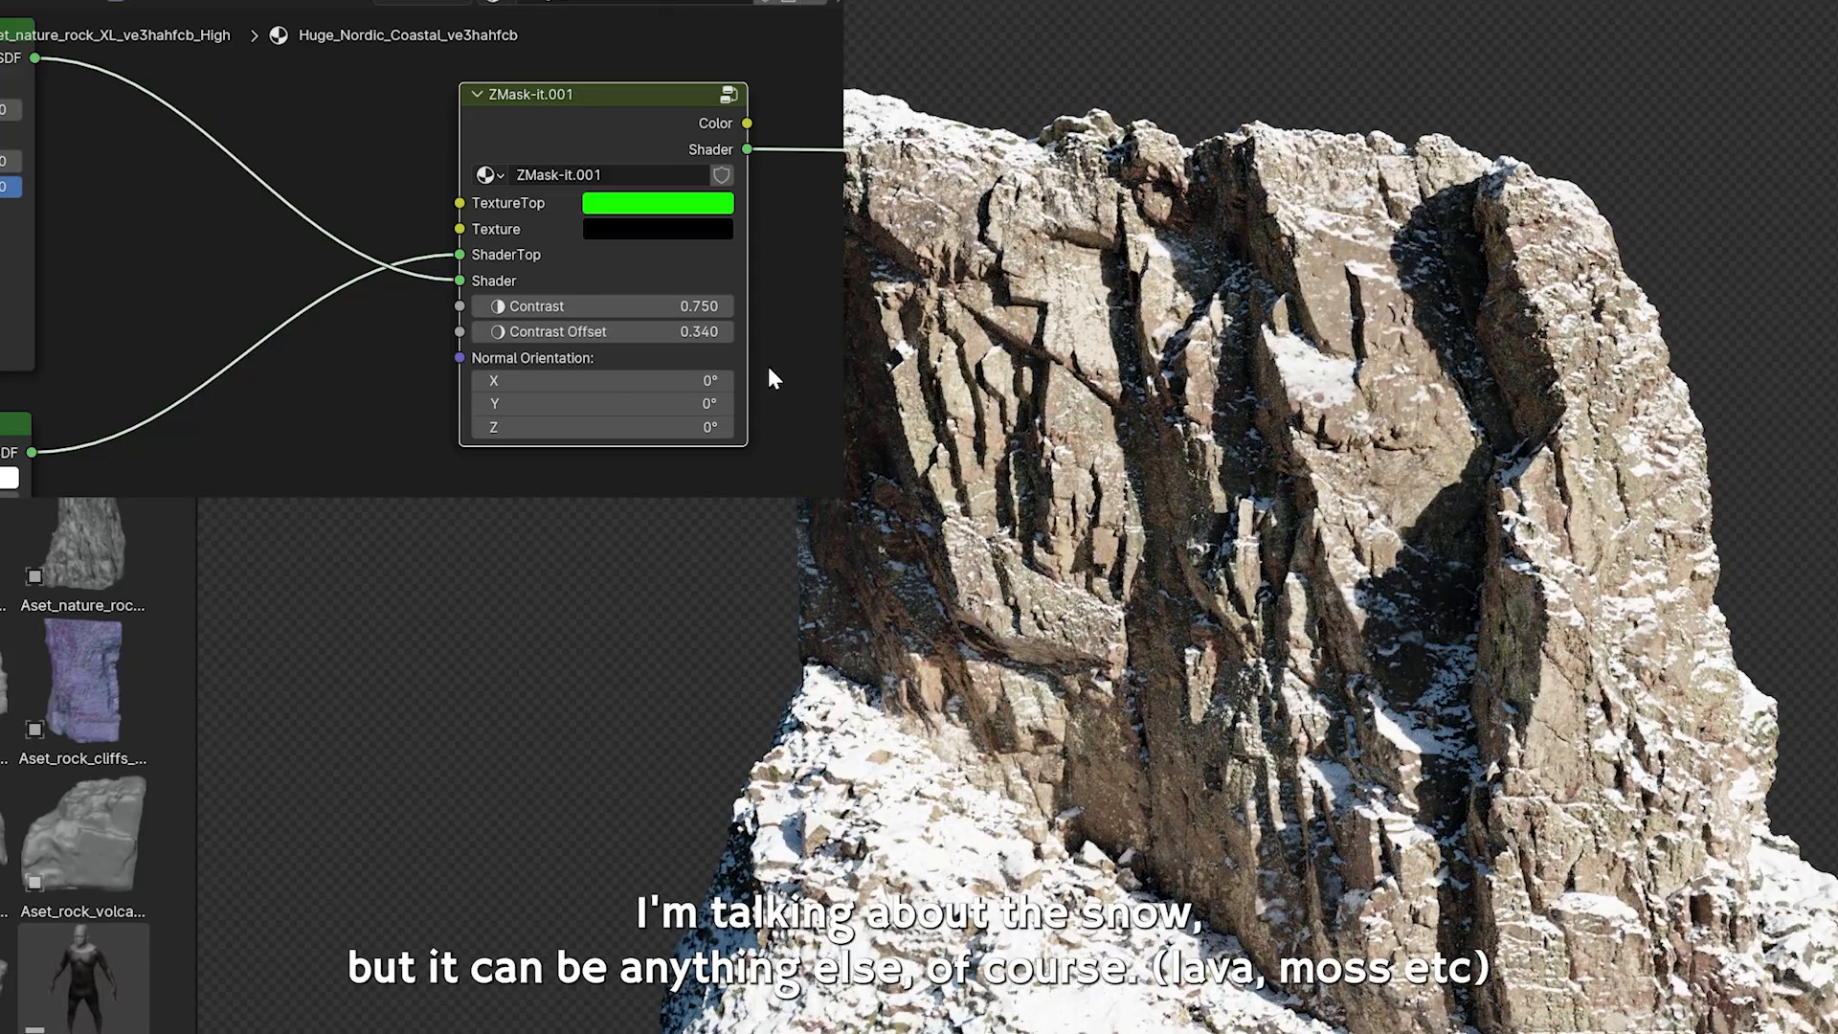
middle_drag(773, 379, 665, 369)
drag(512, 298, 565, 323)
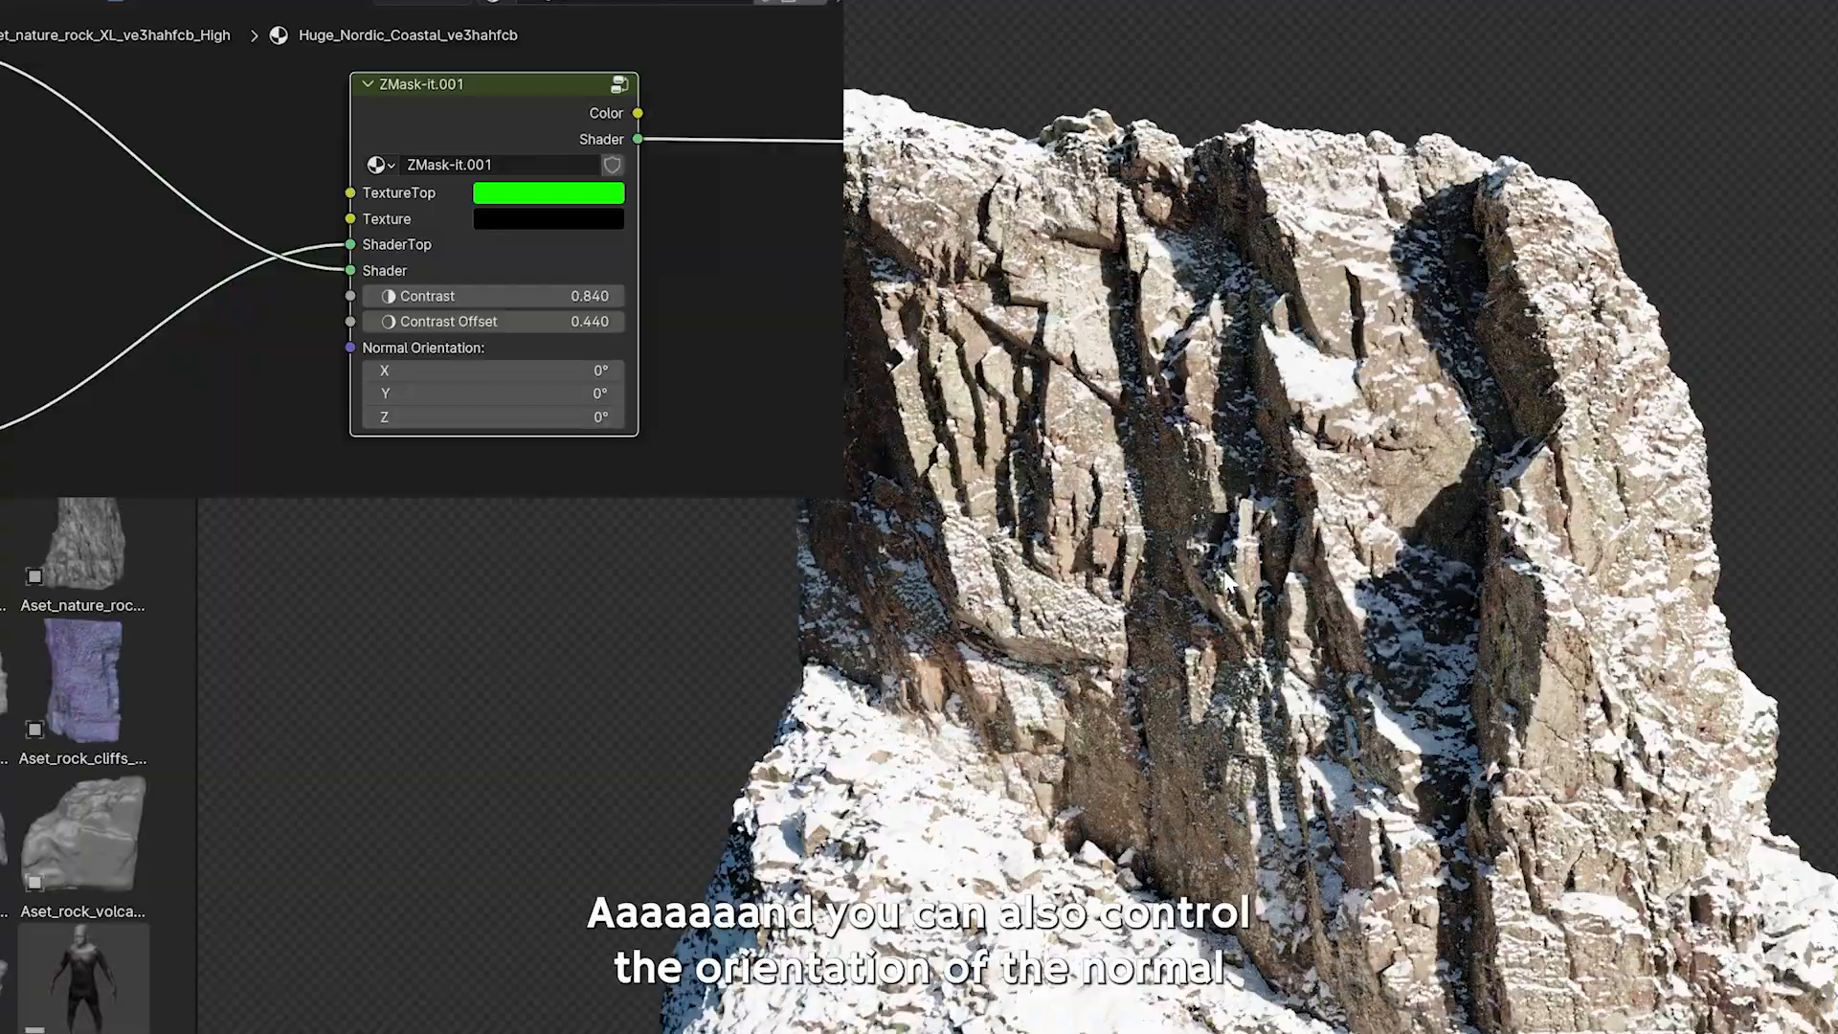
Set ZMask-it's Normal Orientation X to 99° and try rotating the Y and Z axes of the snow mask.
middle_drag(1227, 575, 1106, 369)
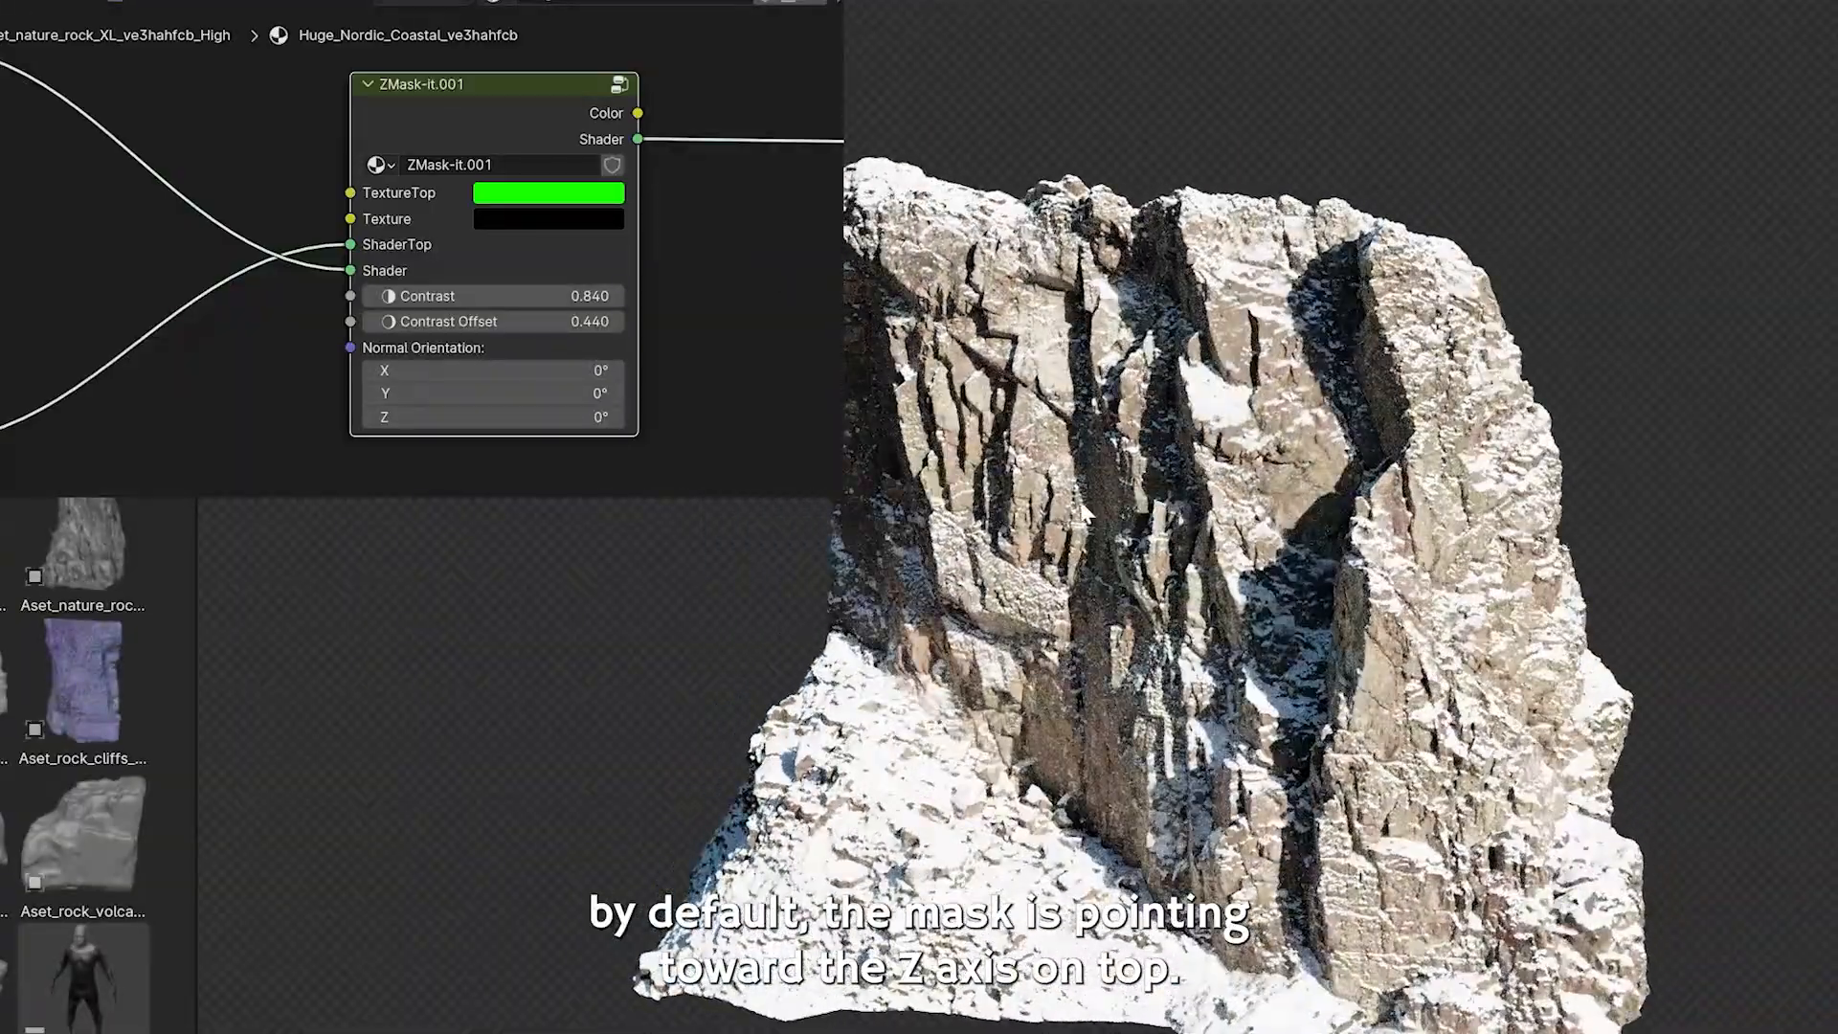
middle_drag(1085, 517, 1062, 522)
drag(482, 373, 578, 374)
middle_drag(1285, 635, 1067, 731)
scroll(1067, 731, up, 1)
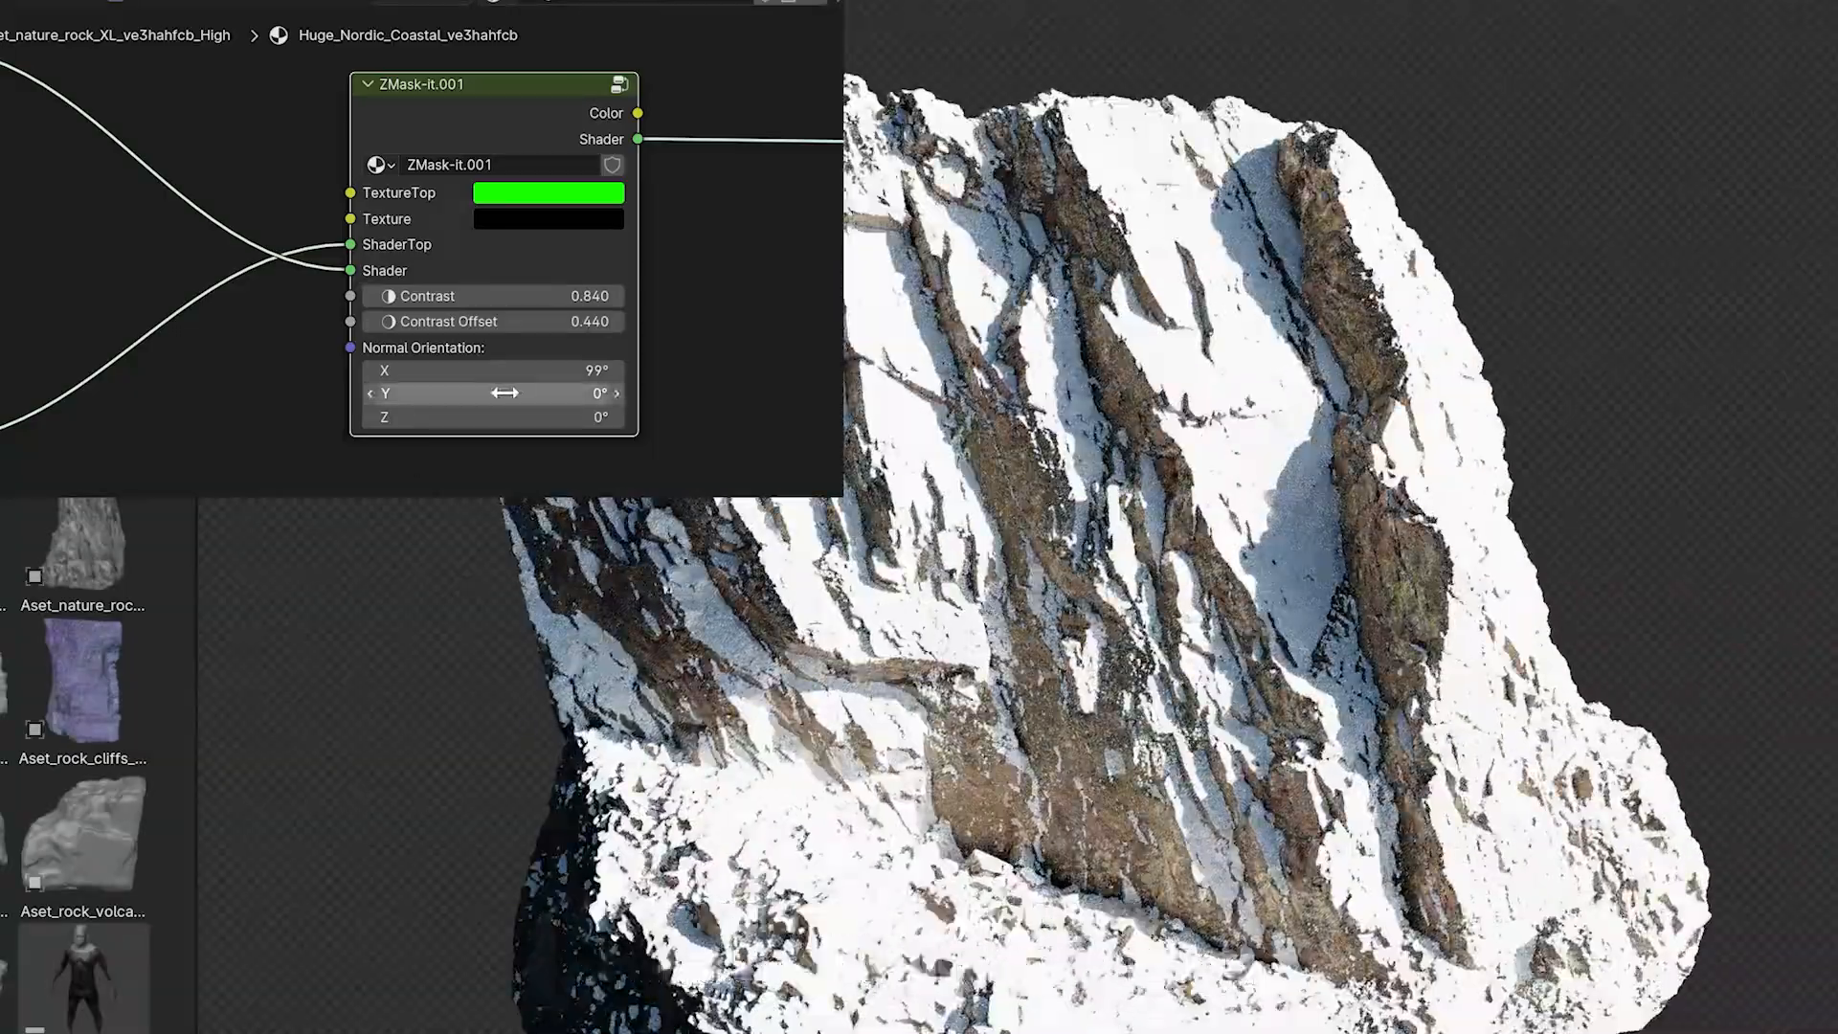
mouse_move(505, 393)
mouse_down()
mouse_move(554, 393)
mouse_move(407, 416)
mouse_move(479, 416)
mouse_up()
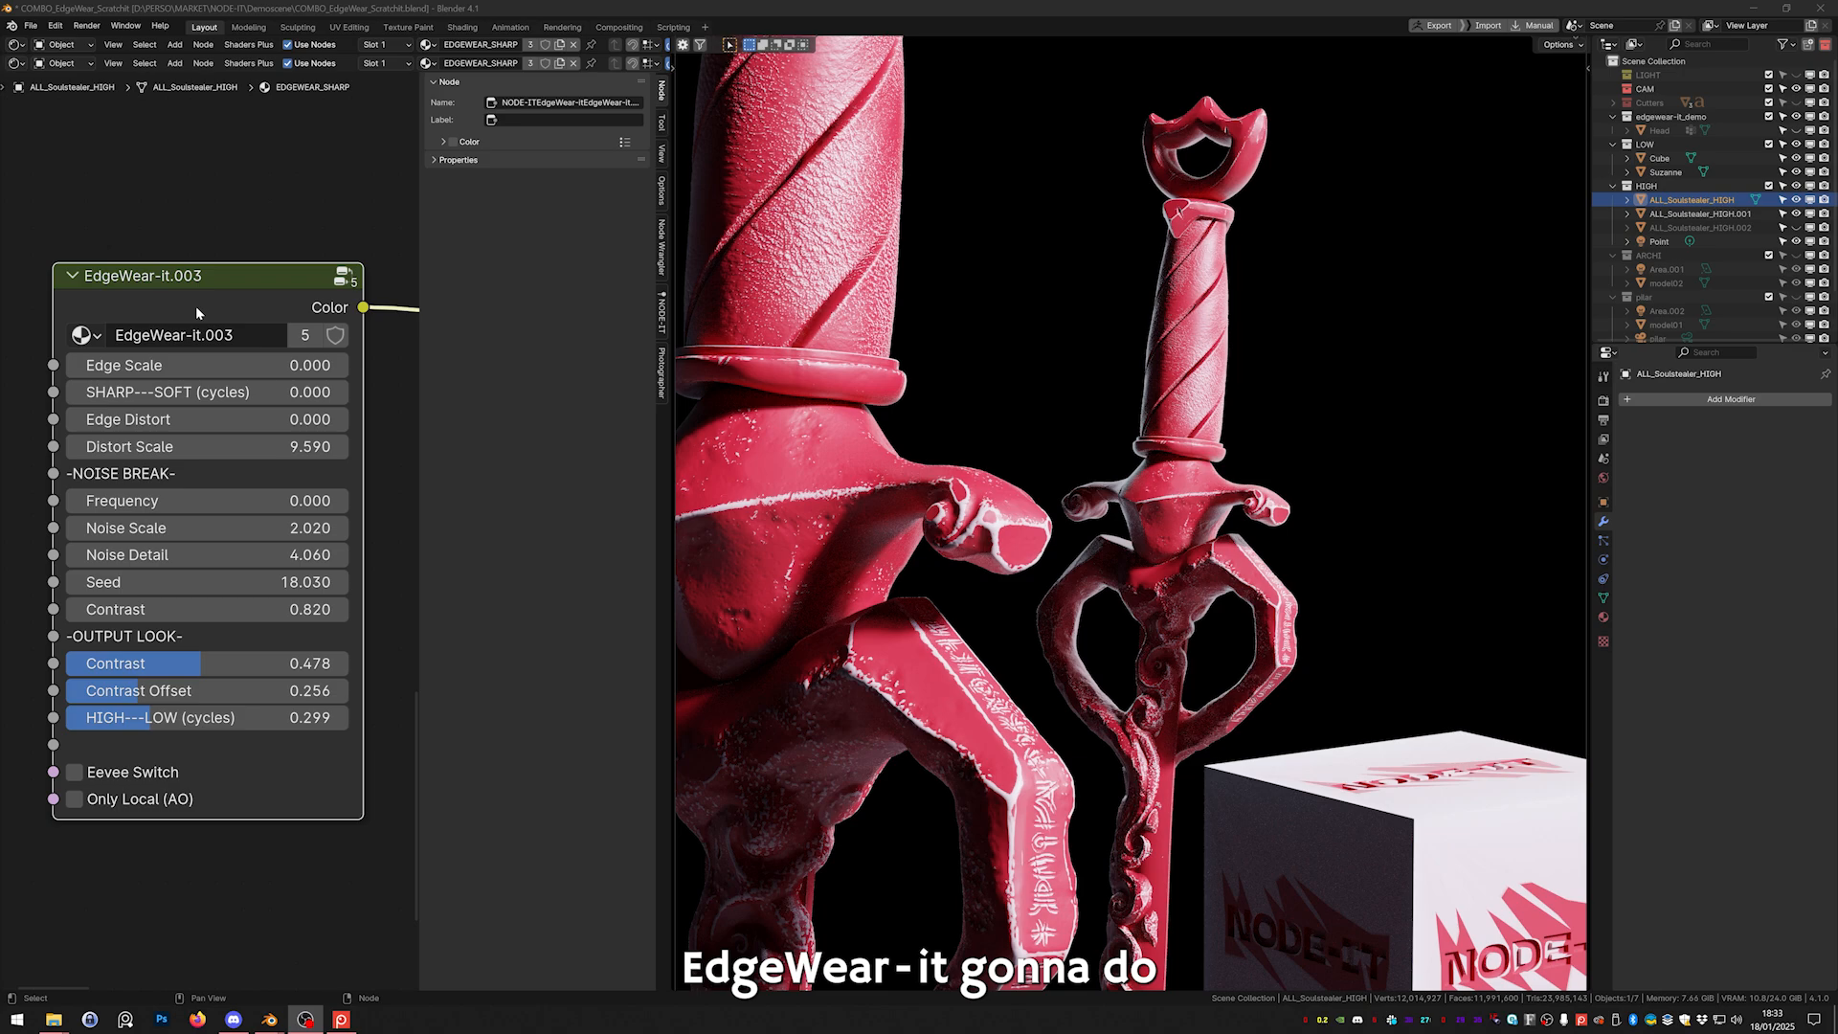
Set EdgeWear-it's Edge Scale to 1.710 and Distort Scale to 12.790, trying softer edges and an Edge Distort of 0.745.
drag(192, 365, 252, 397)
drag(138, 392, 276, 420)
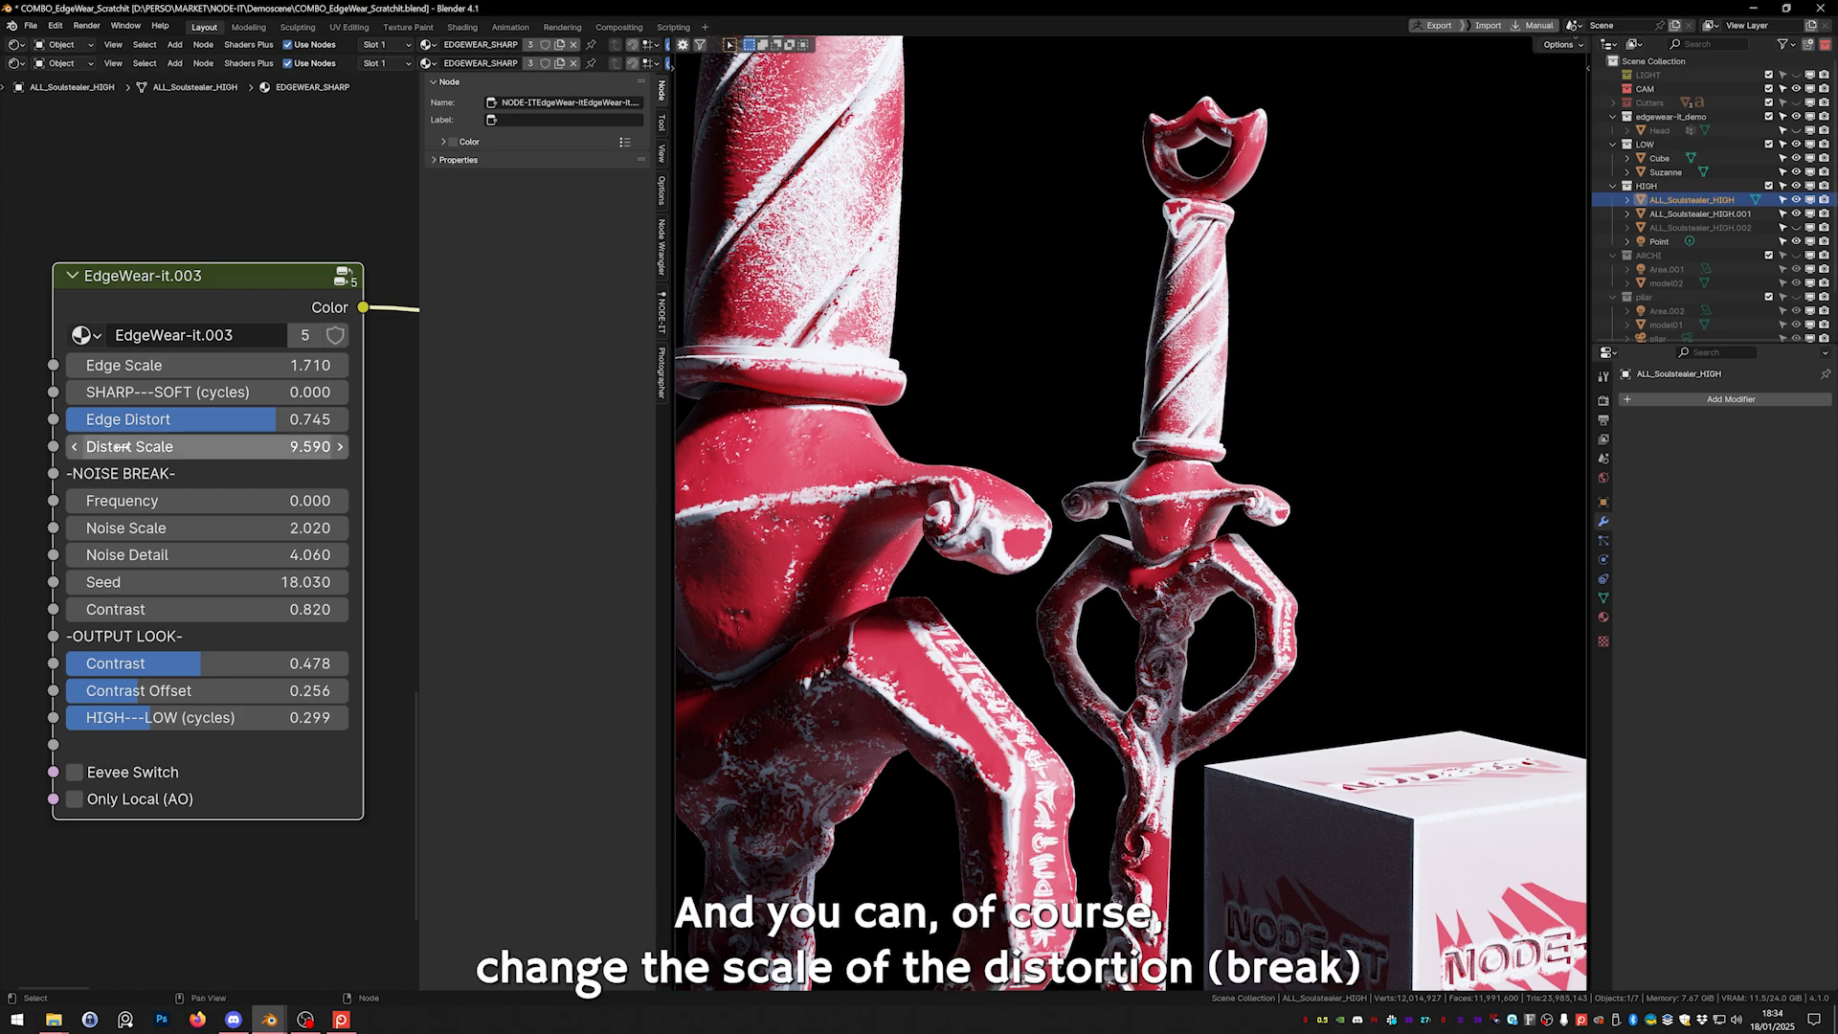
mouse_move(206, 446)
mouse_down()
mouse_move(309, 446)
mouse_move(157, 446)
mouse_move(196, 446)
mouse_up()
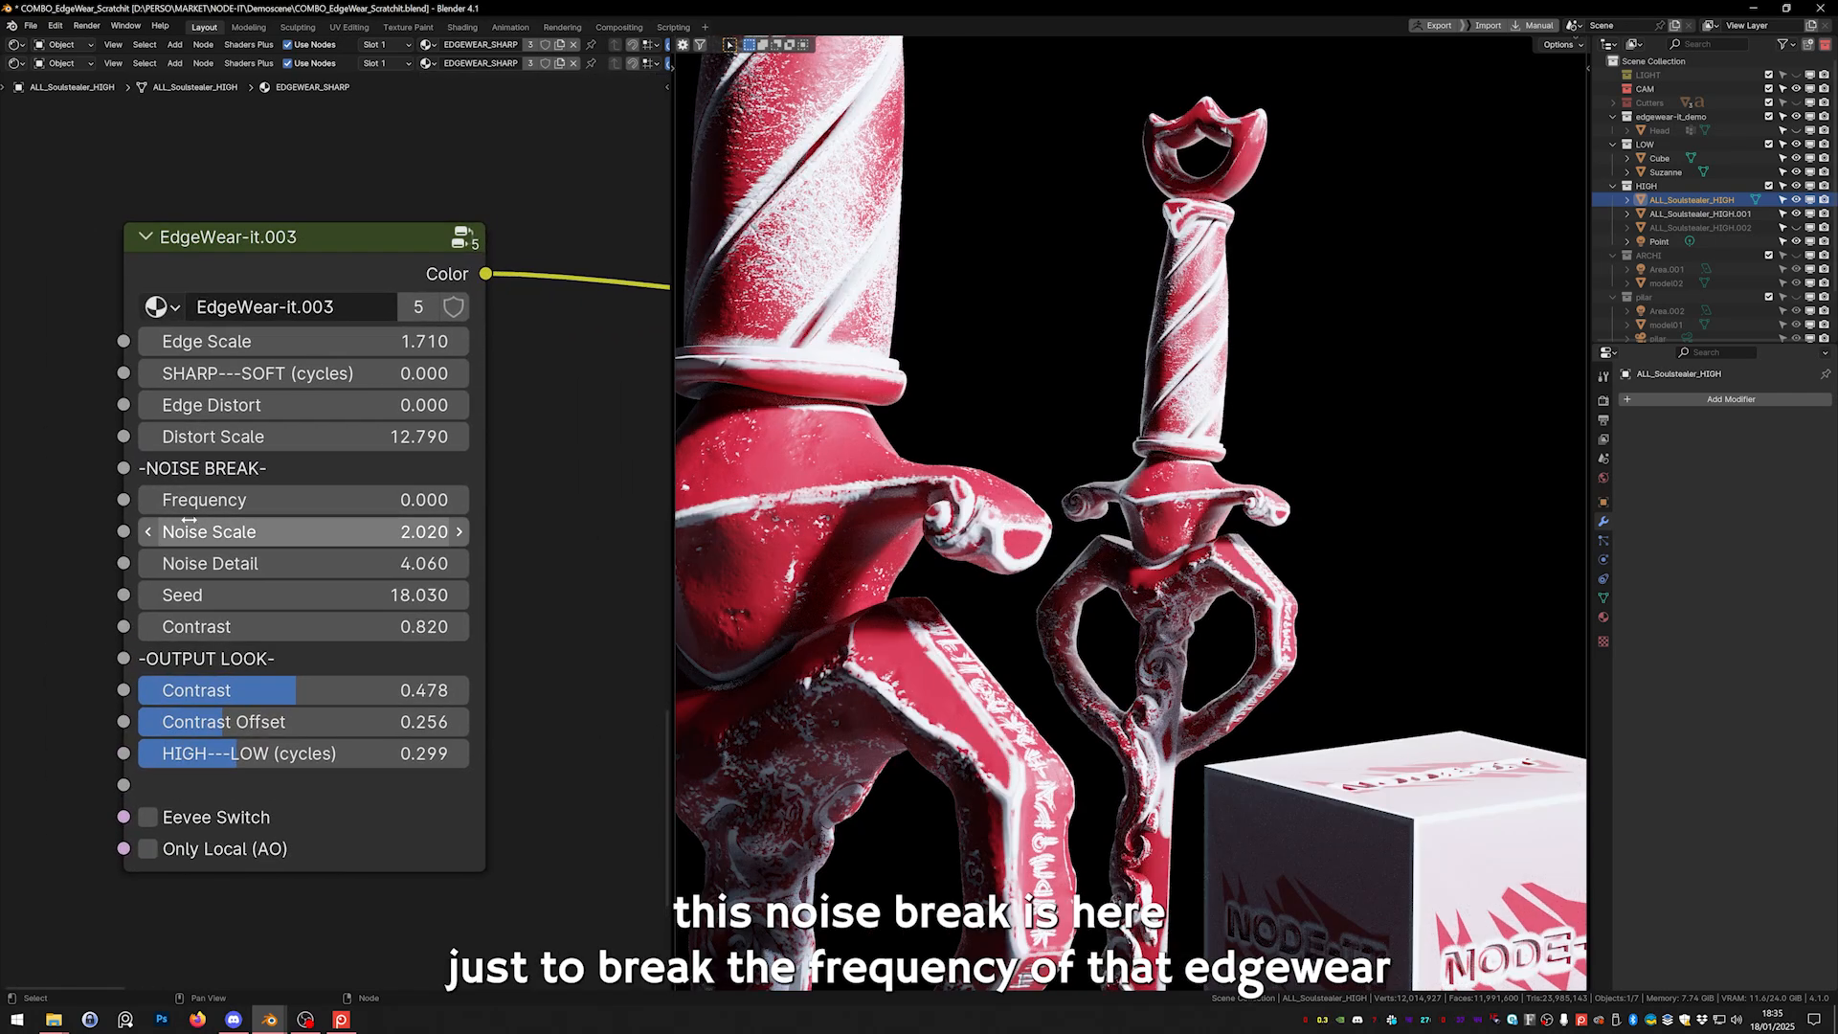
Try EdgeWear-it's Noise Break with Frequency 1.000, setting Noise Scale to 1.520, Noise Detail to 12.560, Seed to 22.430 and Contrast to 1.000.
drag(185, 500, 522, 500)
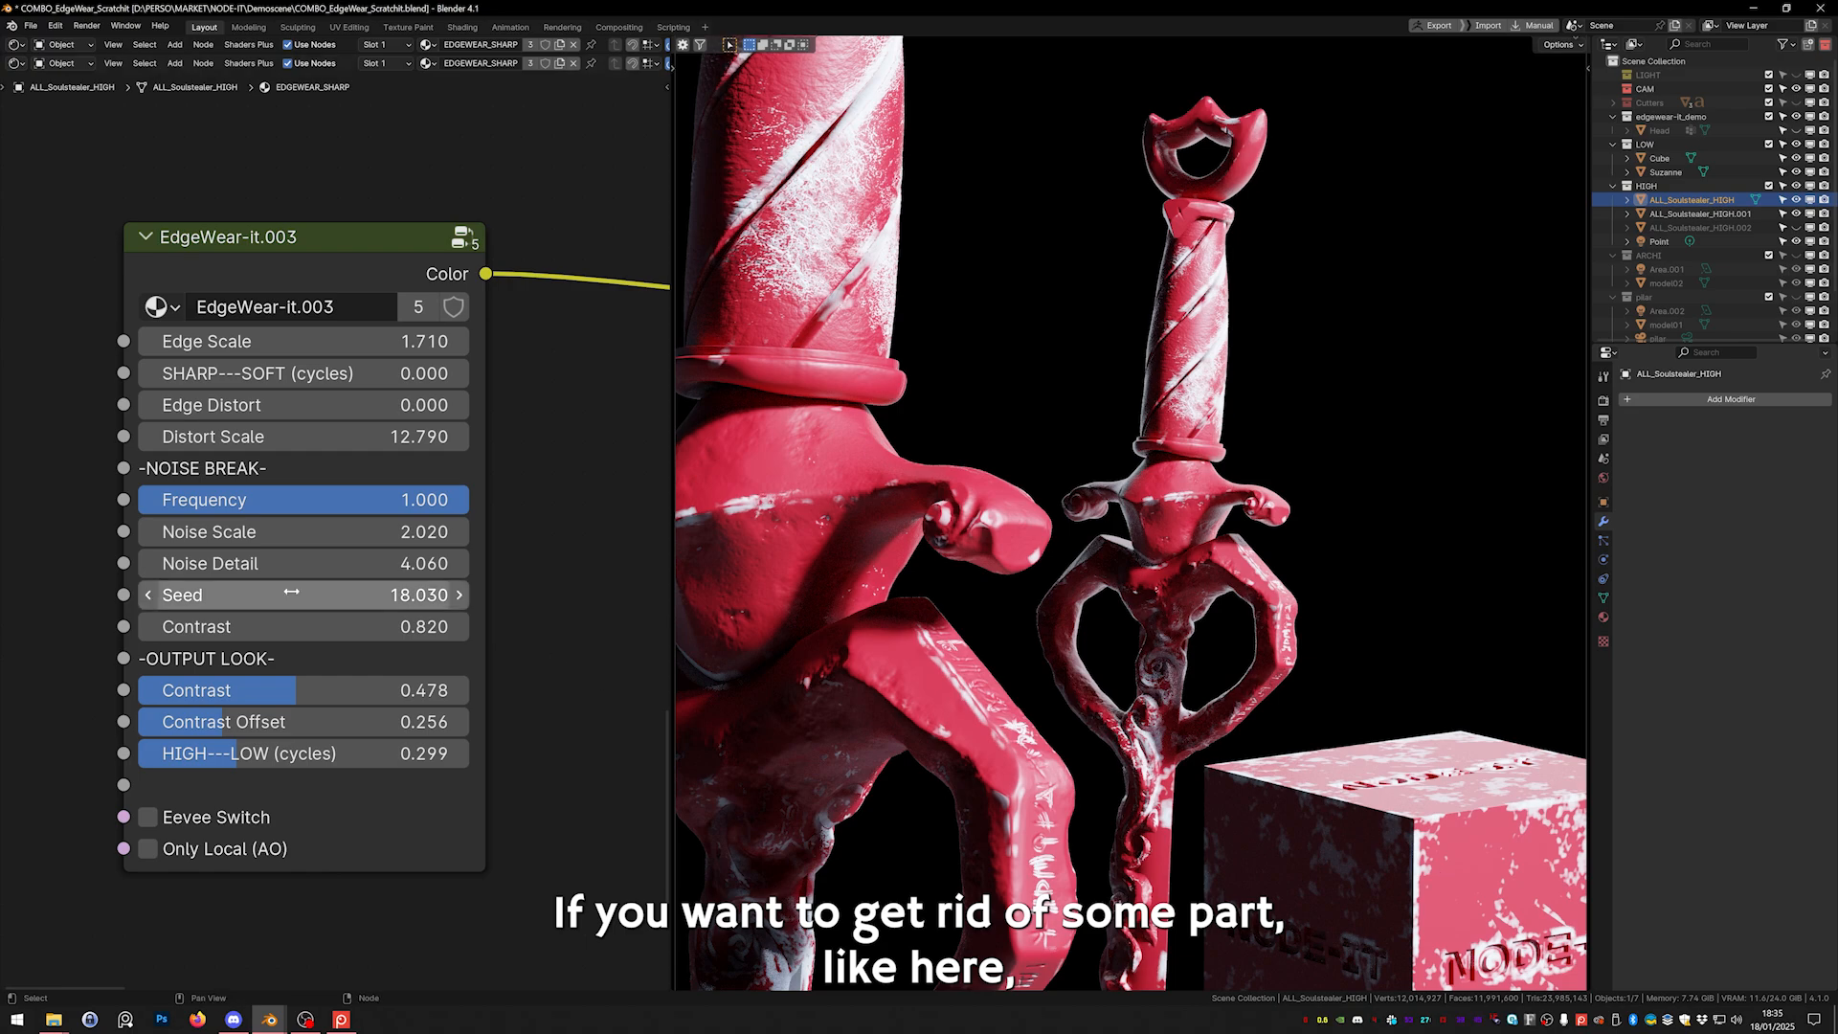
drag(230, 531, 287, 569)
drag(175, 598, 224, 598)
drag(176, 628, 114, 628)
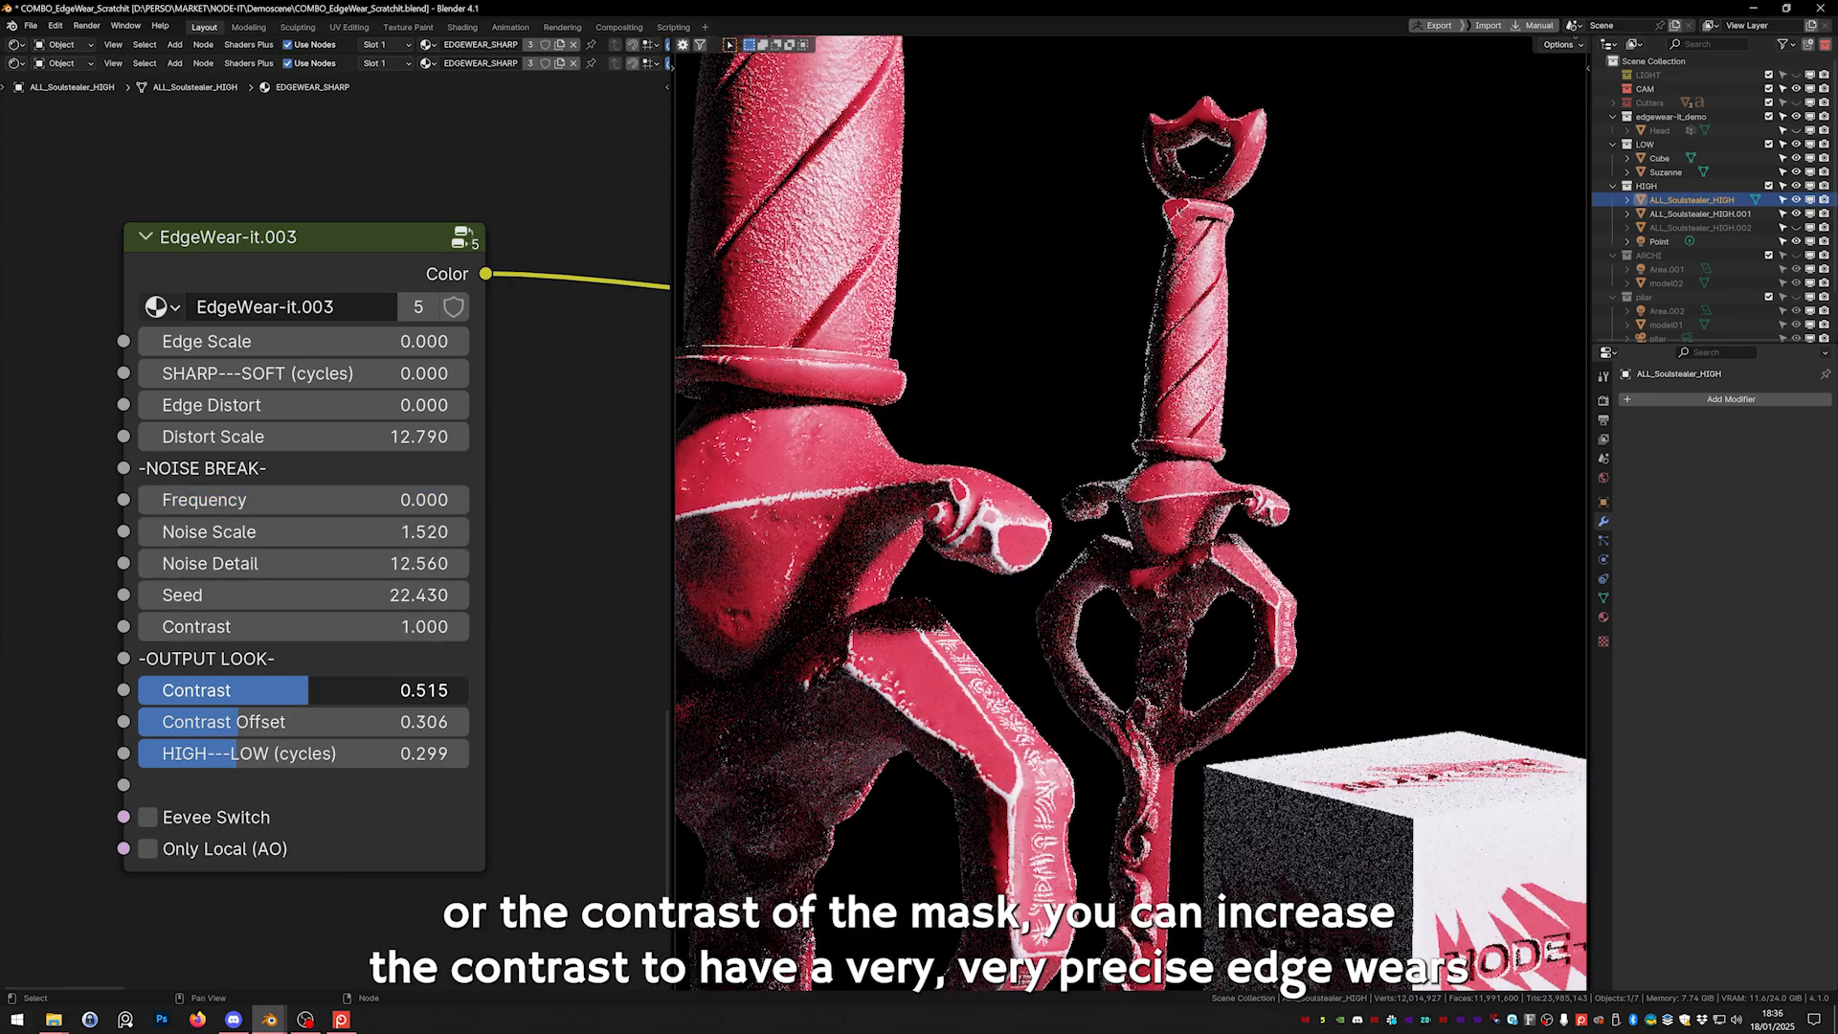
Set EdgeWear-it's output Contrast to 0.728, Contrast Offset to 0.787 and HIGH---LOW to 1.000, and raise Edge Scale to 0.500.
drag(309, 690, 454, 716)
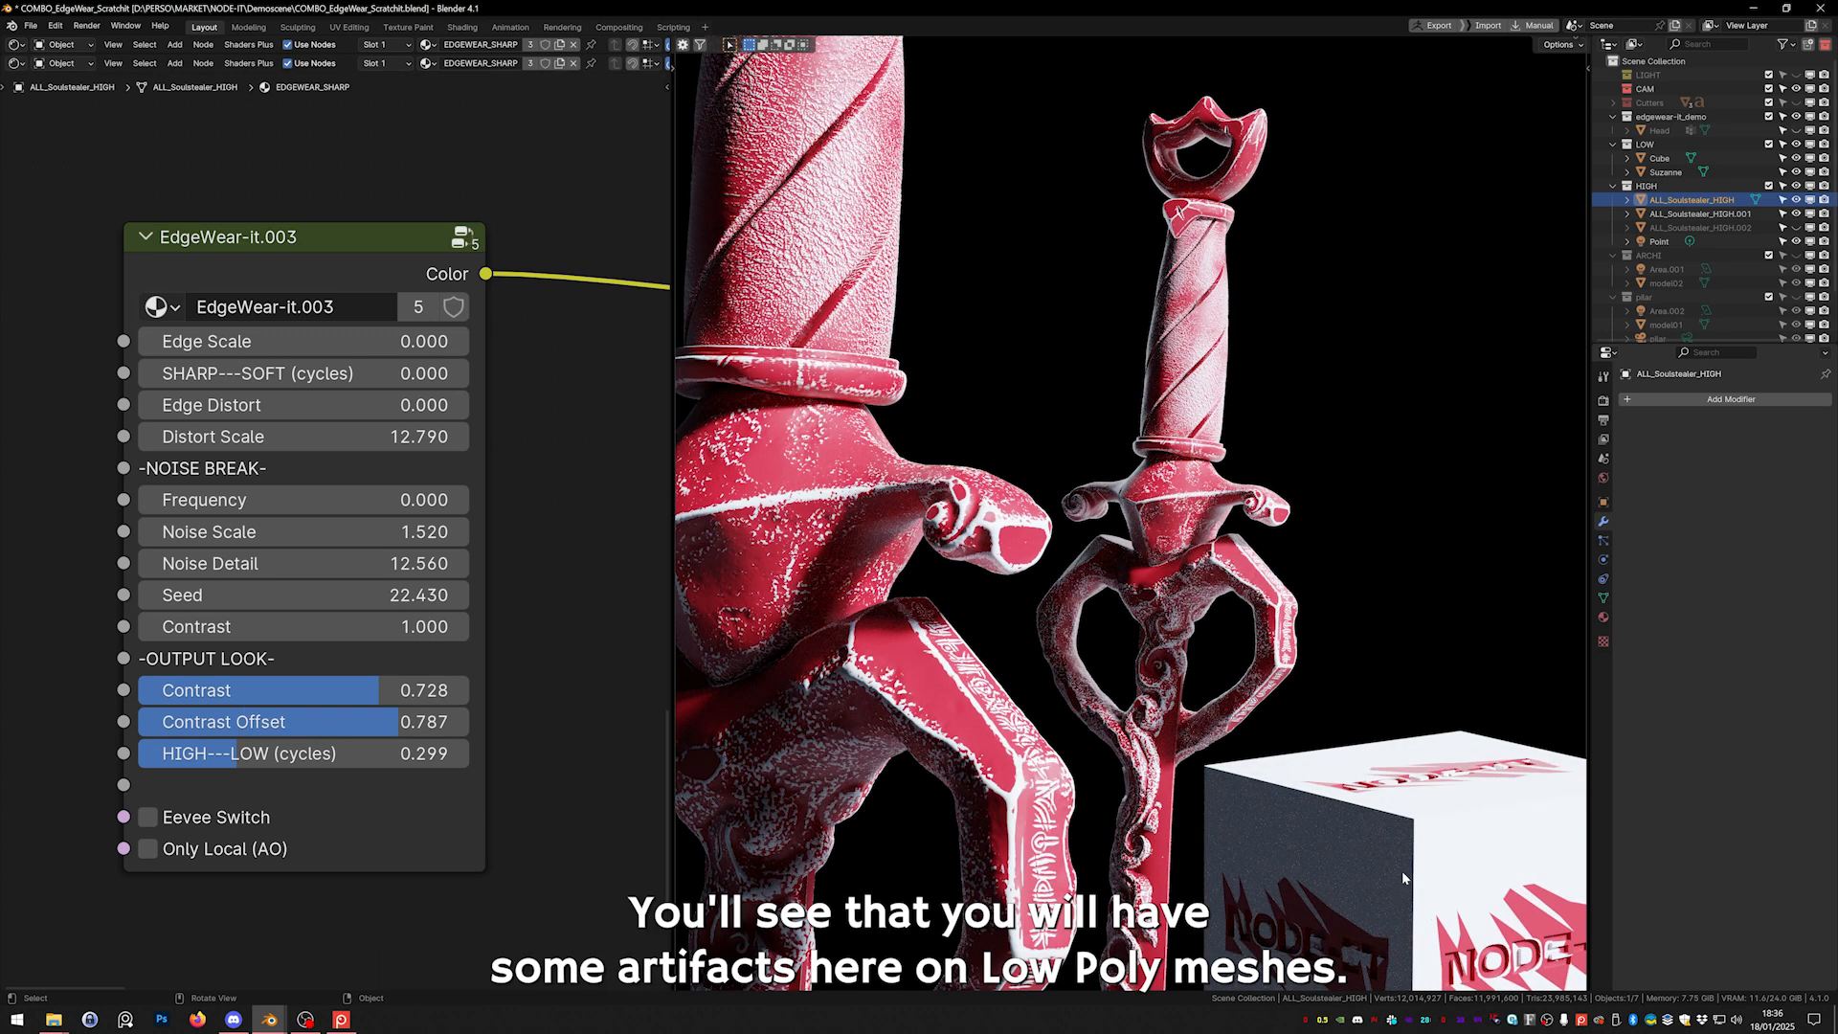
drag(185, 753, 470, 754)
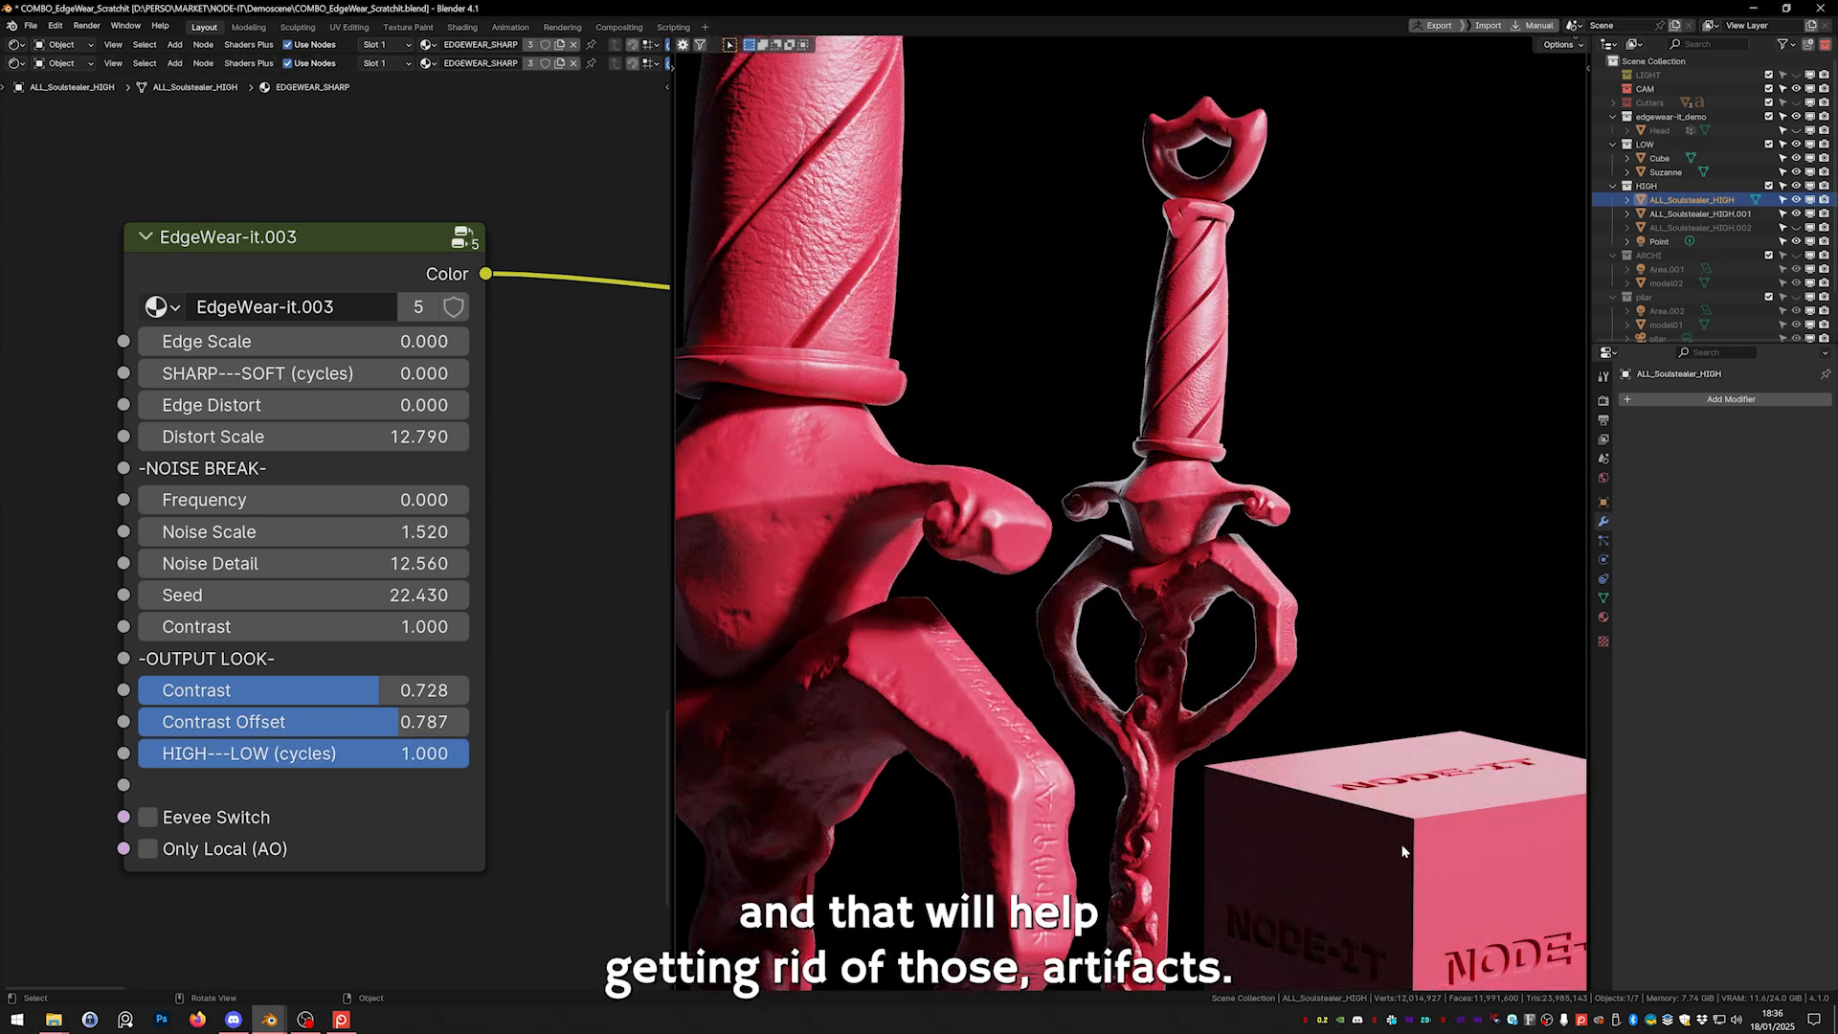
mouse_move(287, 341)
mouse_down()
mouse_move(411, 341)
mouse_move(287, 341)
mouse_up()
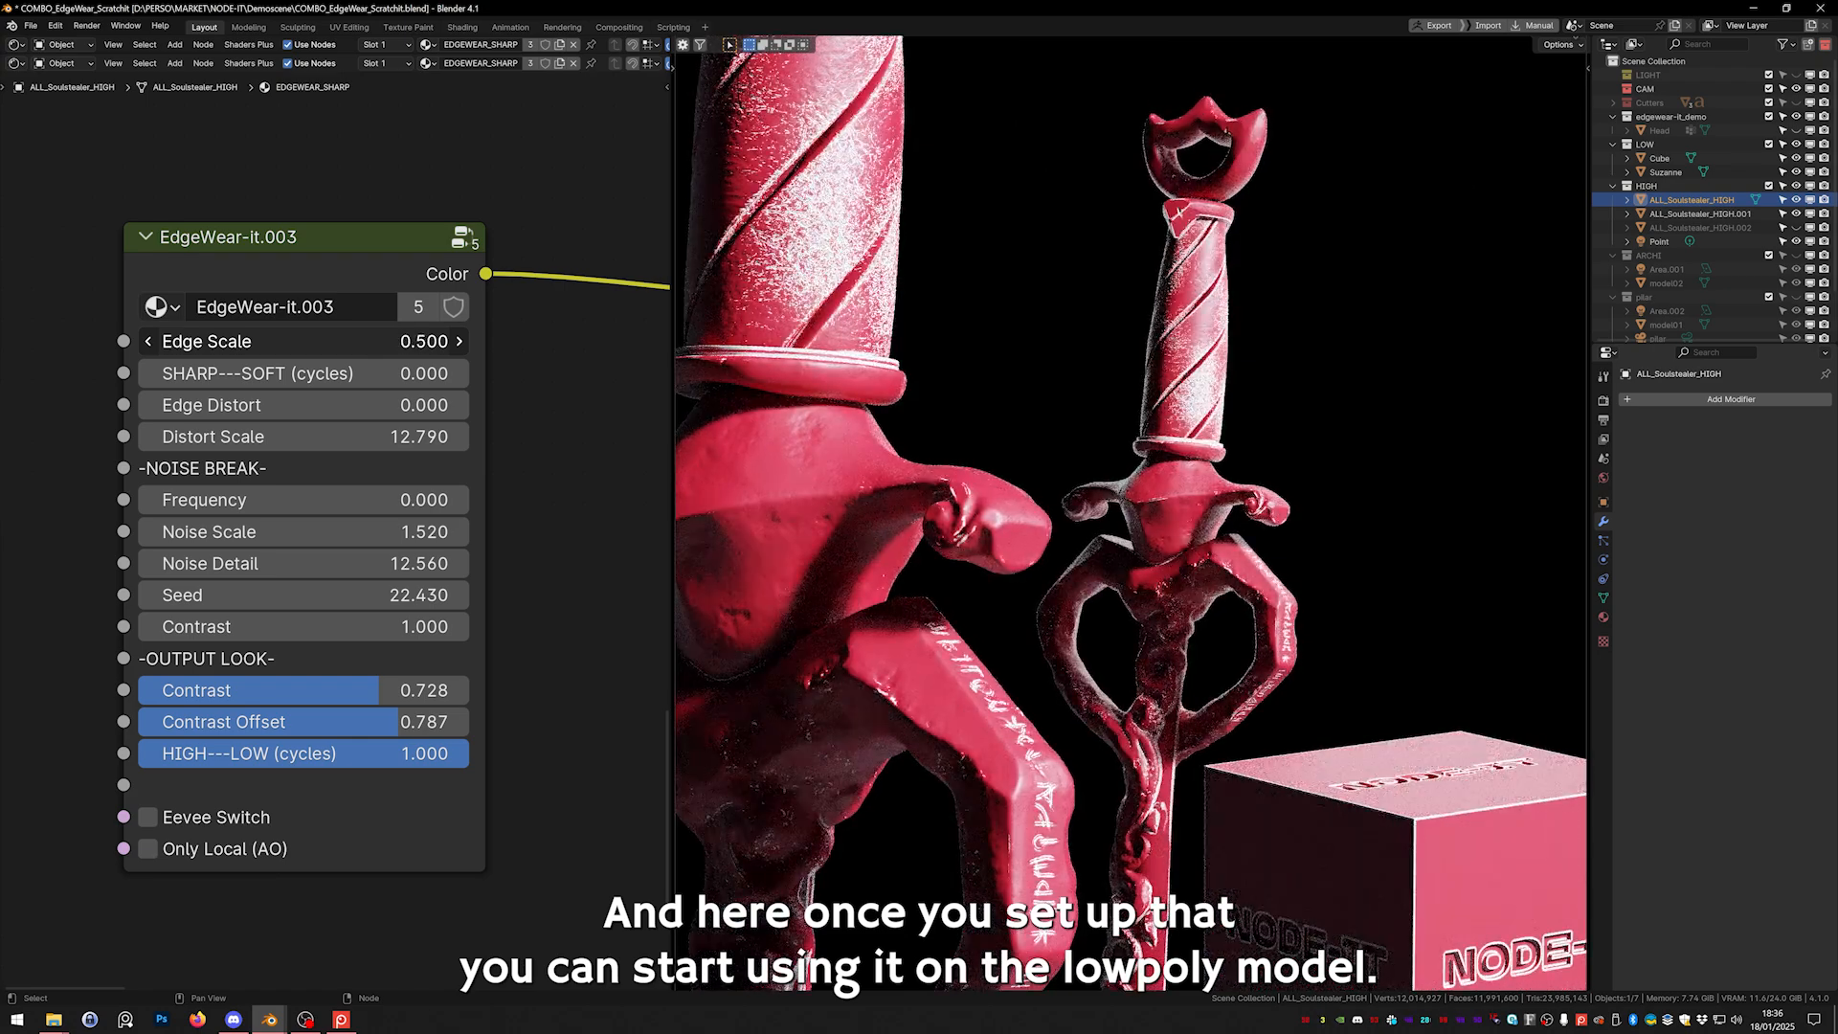
mouse_move(450, 753)
mouse_down()
mouse_move(139, 754)
mouse_move(469, 759)
mouse_up()
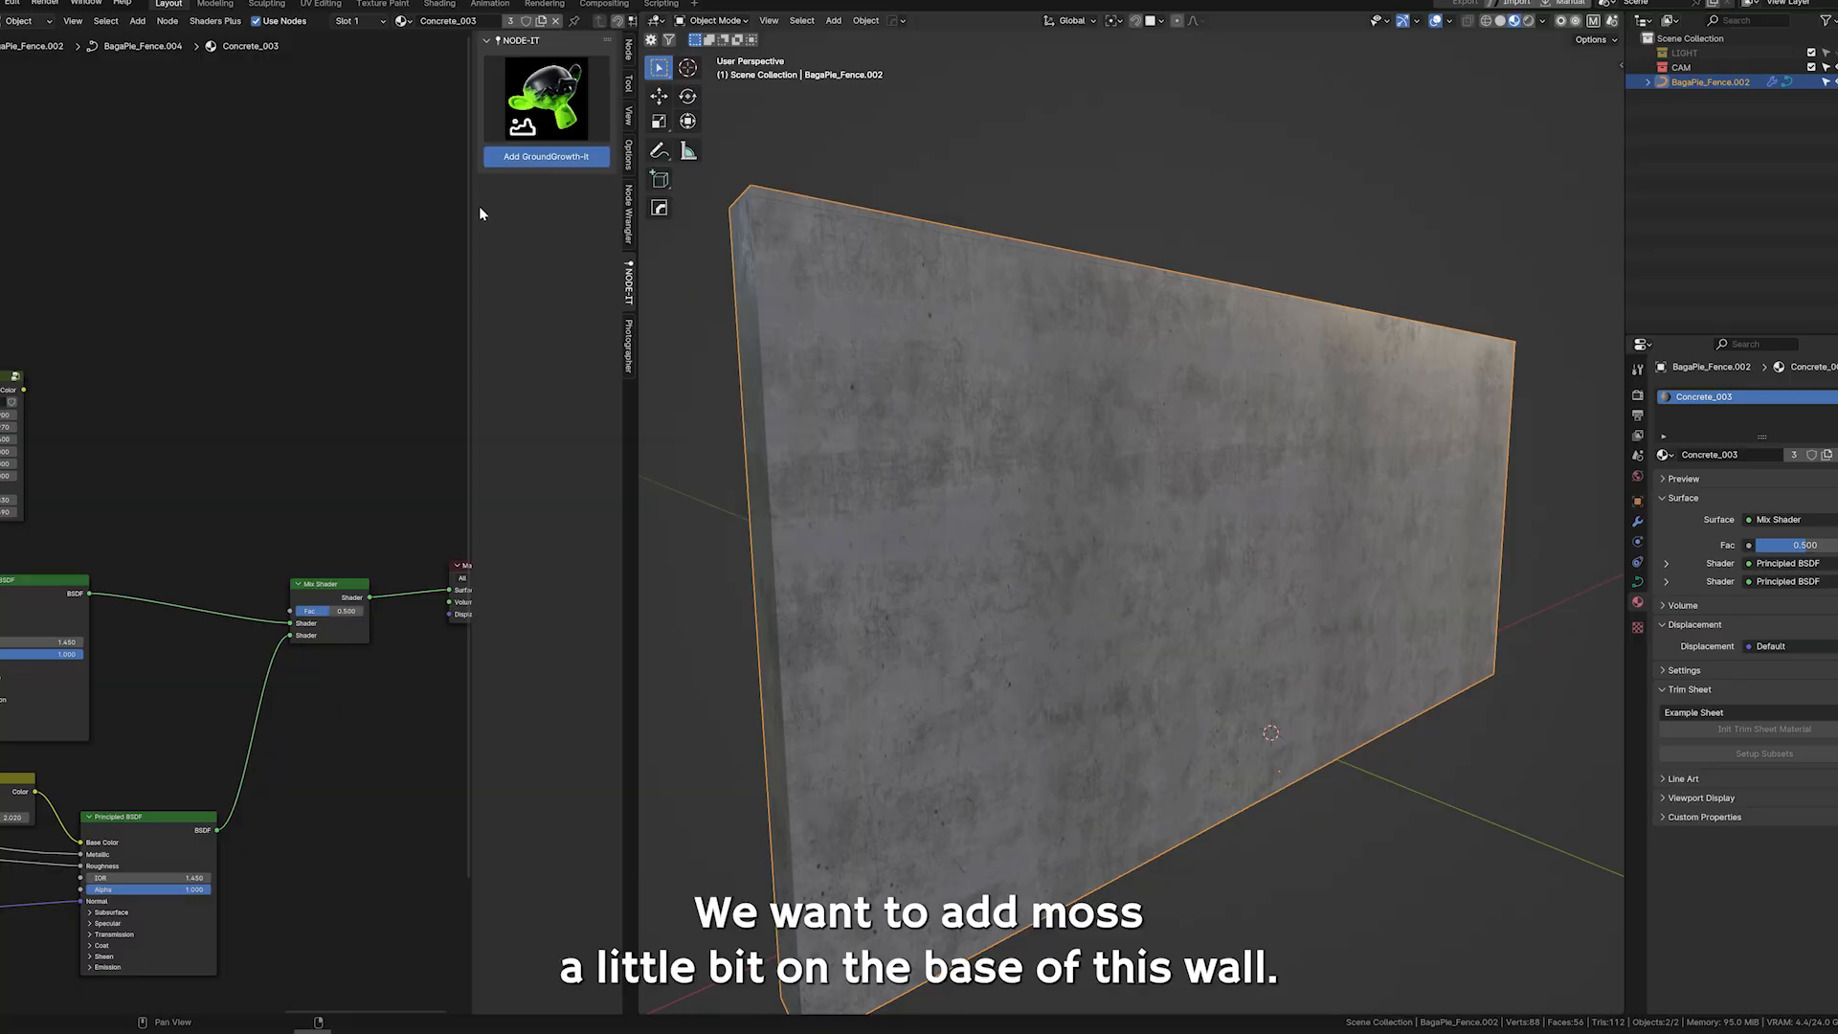
Add a GroundGrowth-it node to the concrete wall material, place it before the Mix Shader and preview its mask.
click(546, 157)
middle_drag(192, 429, 69, 418)
scroll(69, 417, down, 2)
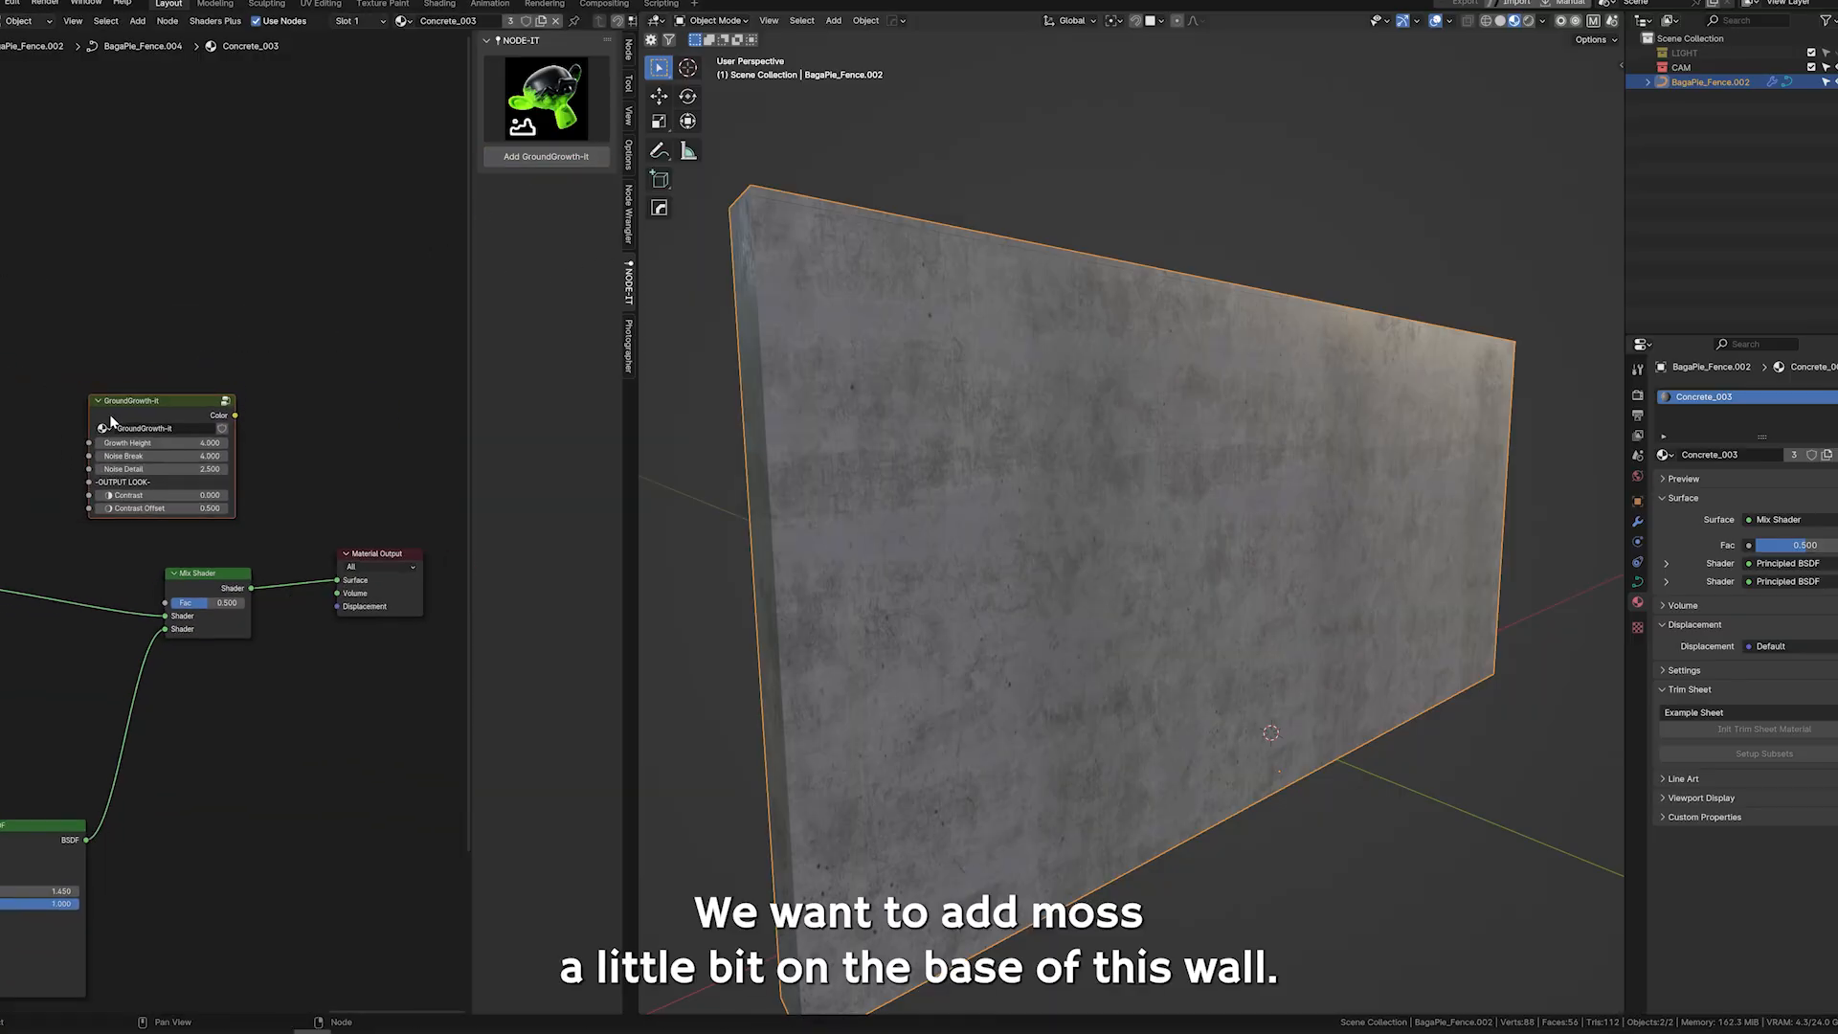
drag(111, 416, 2, 416)
ctrl+shift+click(59, 416)
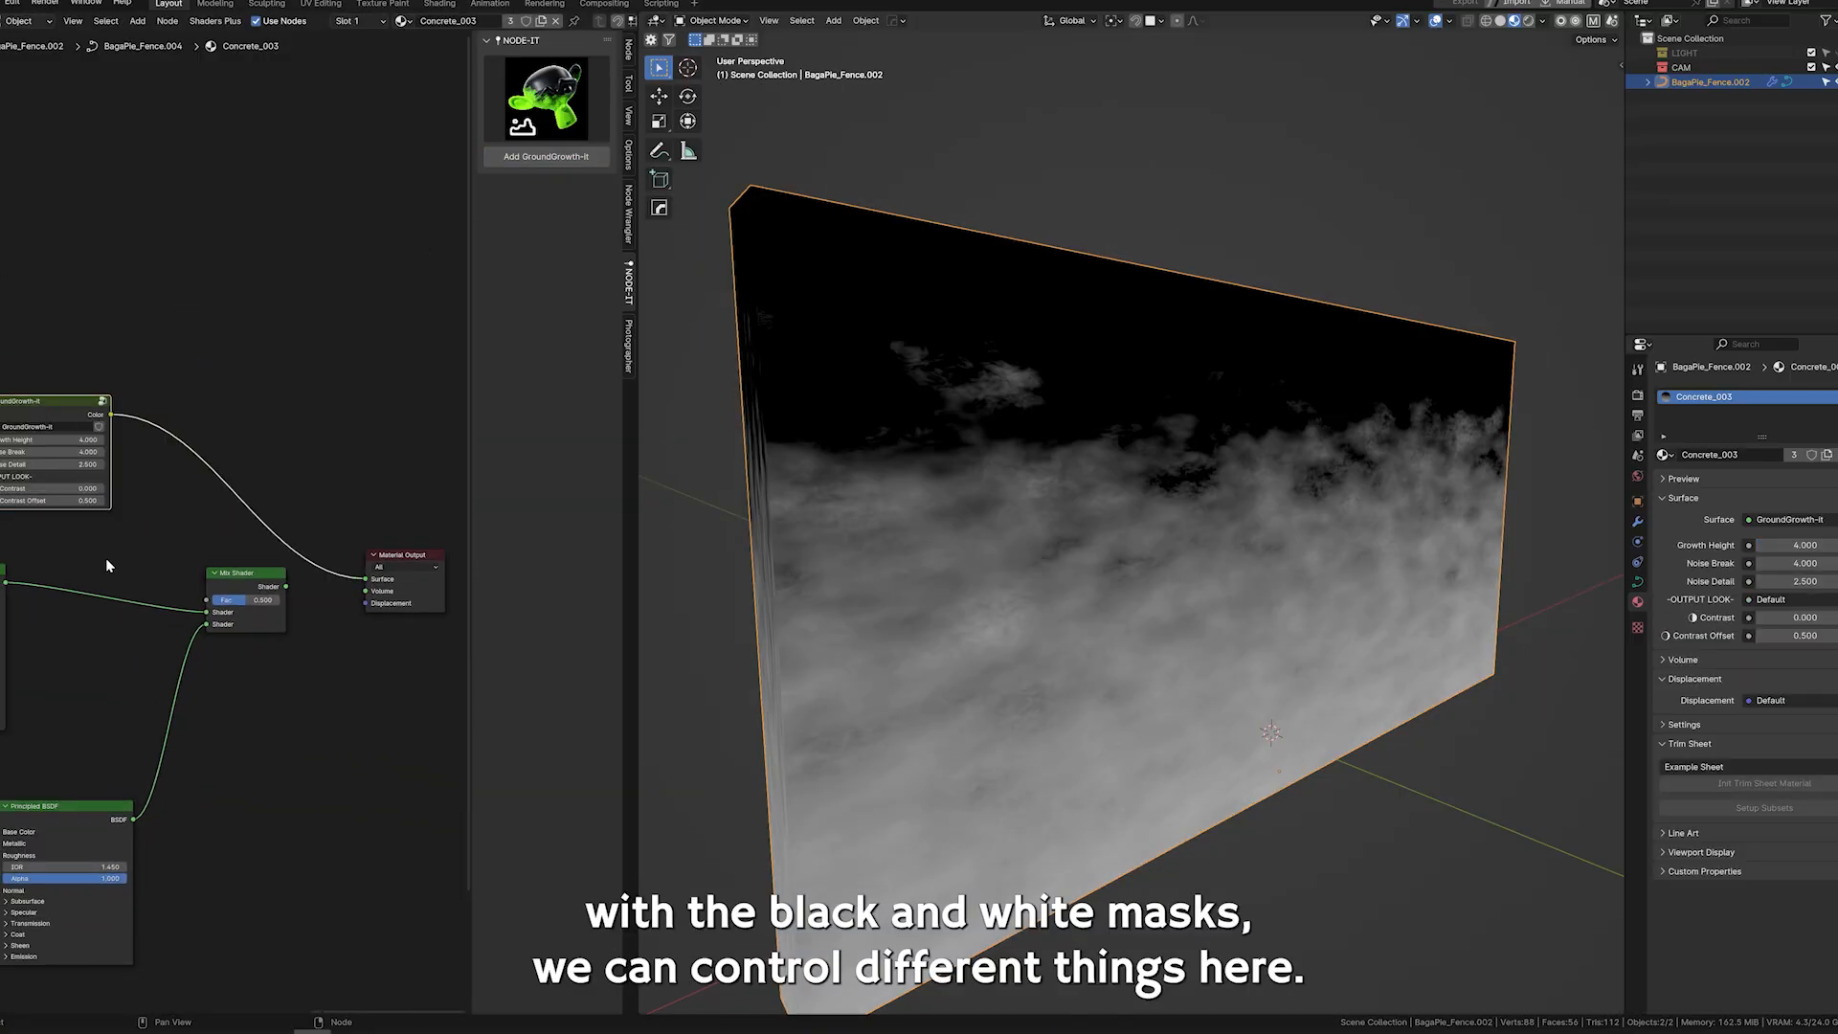
Set GroundGrowth-it's Growth Height to 4.120, Noise Break to 2.700, Noise Detail to 5.630, Contrast to 0.380 and Contrast Offset to 0.560.
middle_drag(105, 557, 246, 604)
scroll(246, 603, up, 7)
mouse_move(184, 500)
mouse_down()
mouse_move(86, 499)
mouse_move(278, 500)
mouse_move(187, 500)
mouse_move(163, 524)
mouse_move(278, 523)
mouse_move(57, 524)
mouse_move(287, 524)
mouse_move(178, 523)
mouse_up()
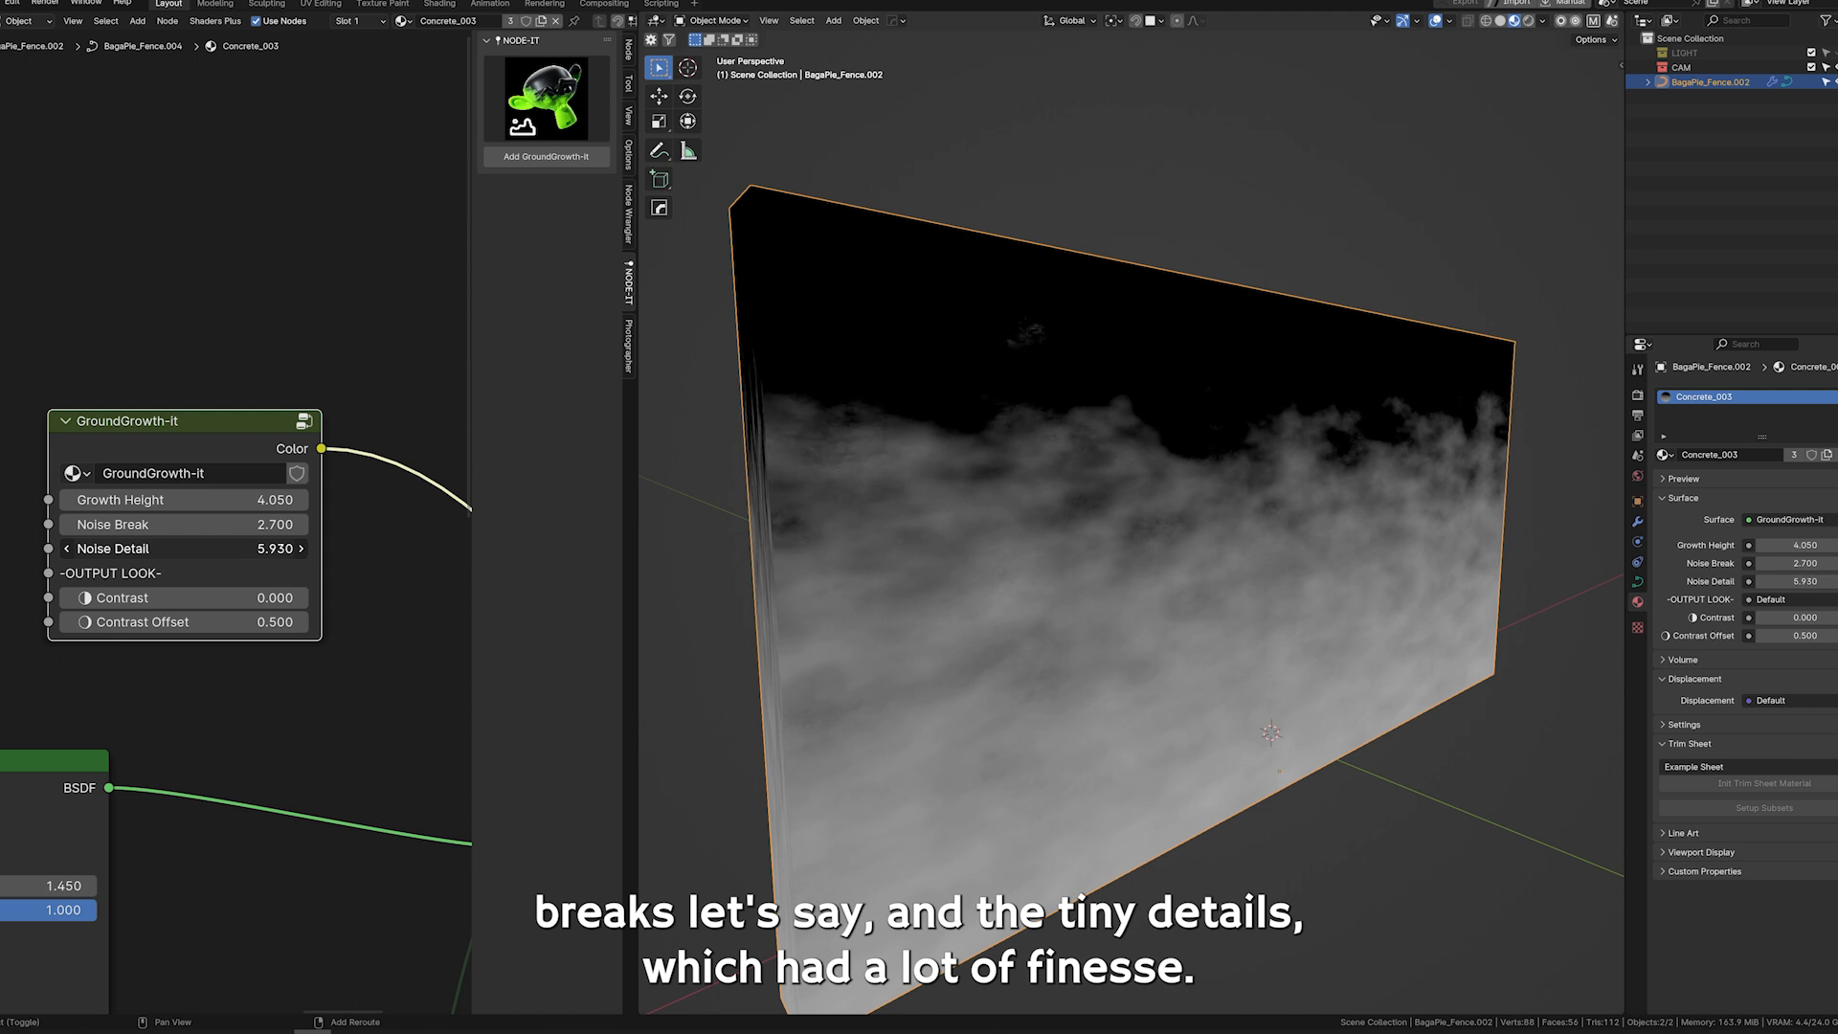
drag(153, 597, 196, 598)
drag(144, 500, 182, 499)
mouse_move(143, 621)
mouse_down()
mouse_move(221, 622)
mouse_move(158, 621)
mouse_up()
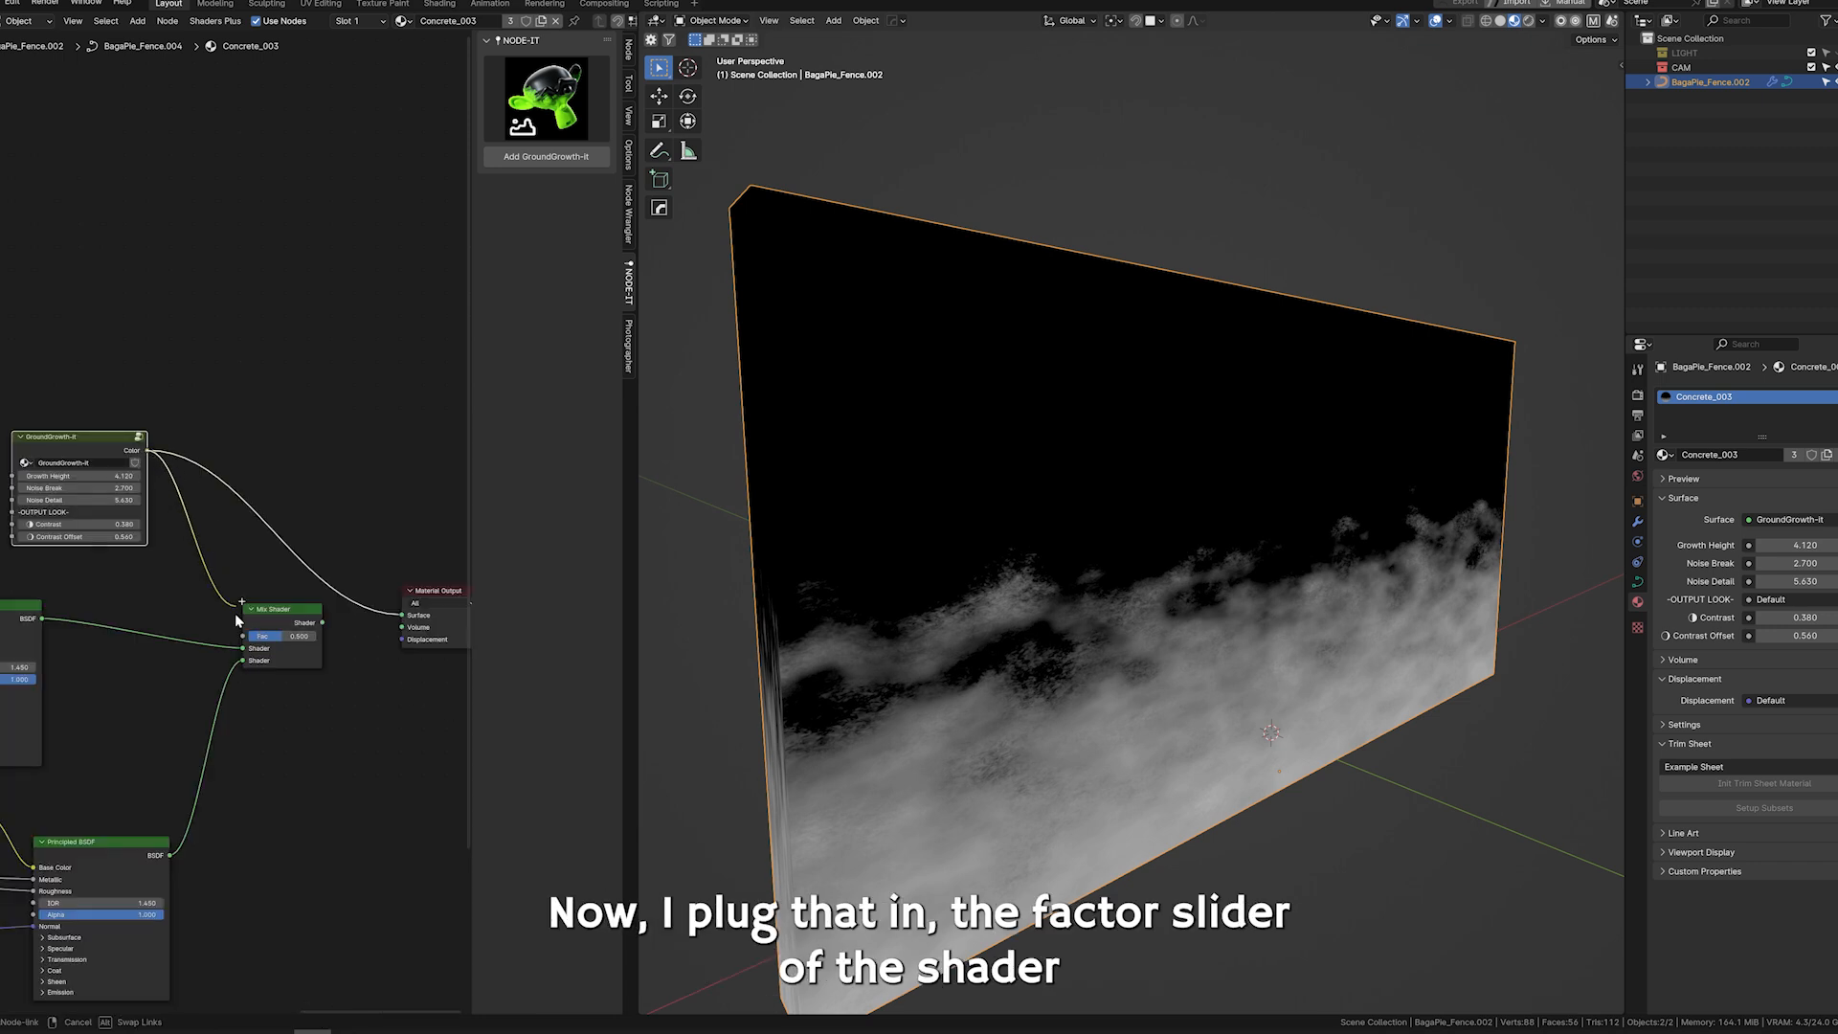
Connect GroundGrowth-it's Color to the Mix Shader's Fac, and raise Growth Height to 5.510 and Contrast to 0.920.
drag(236, 621, 241, 634)
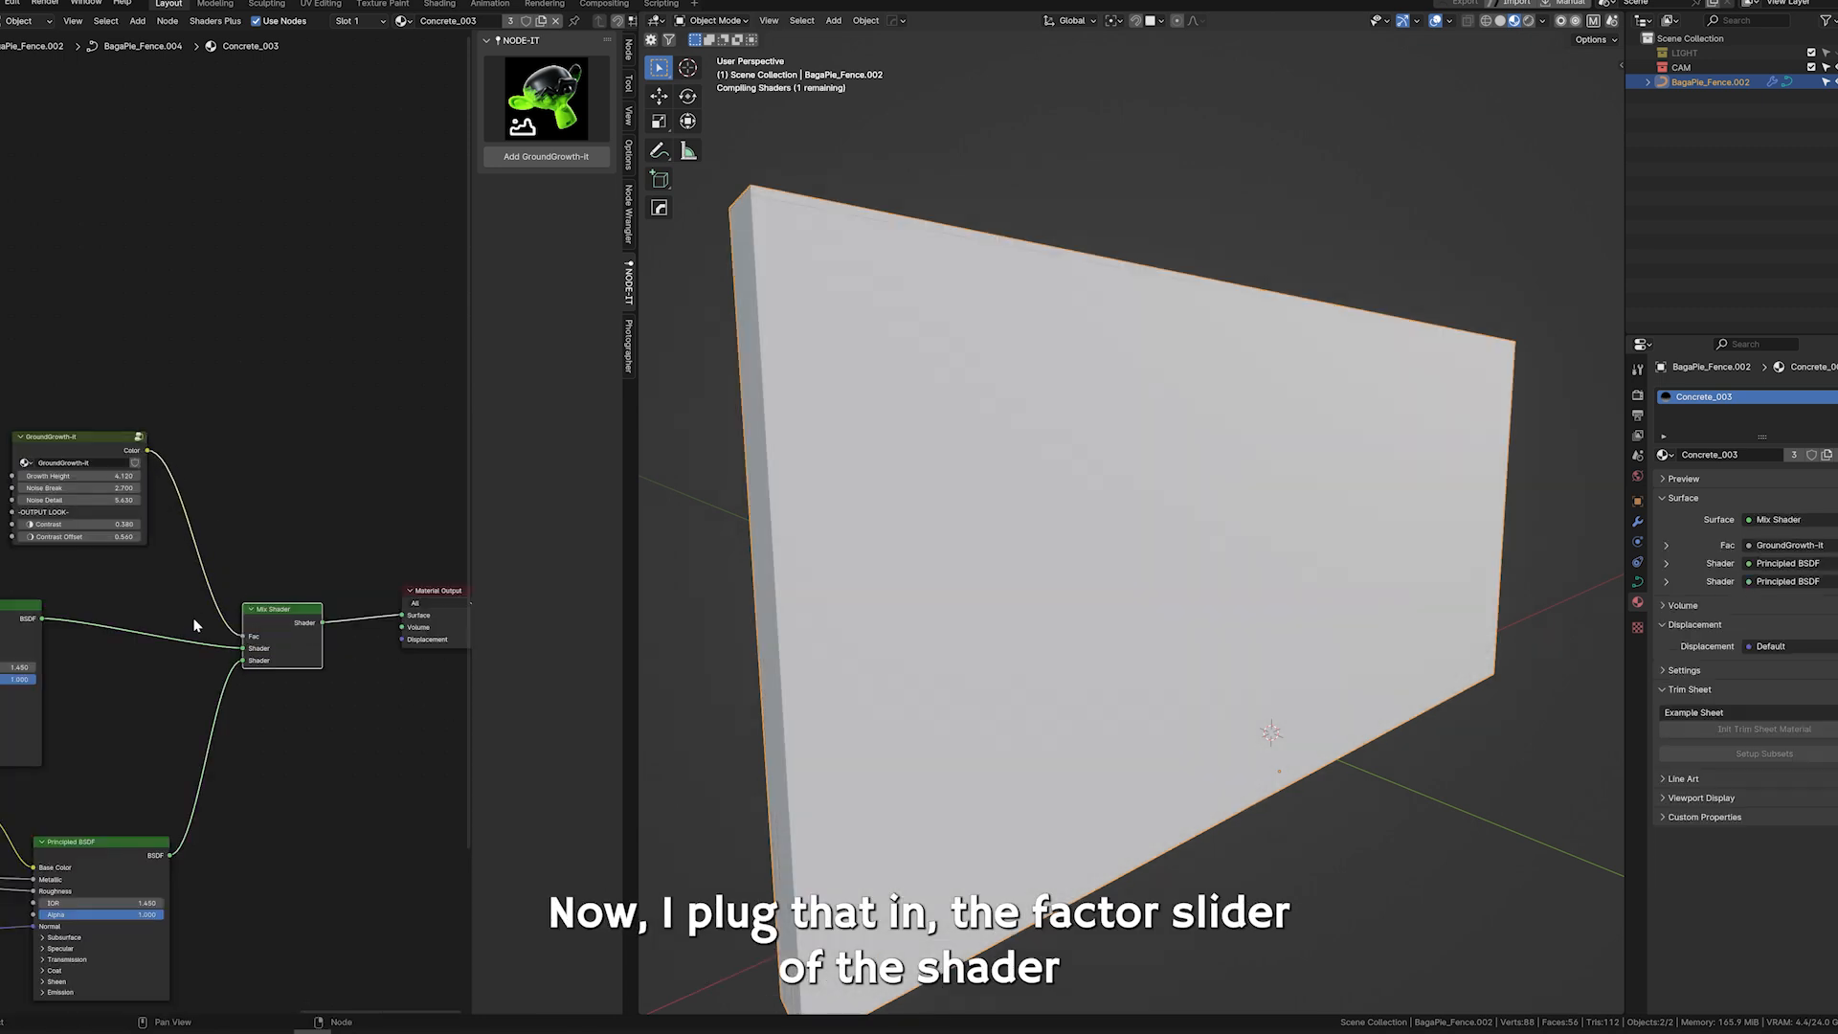
scroll(189, 622, up, 1)
scroll(190, 660, down, 4)
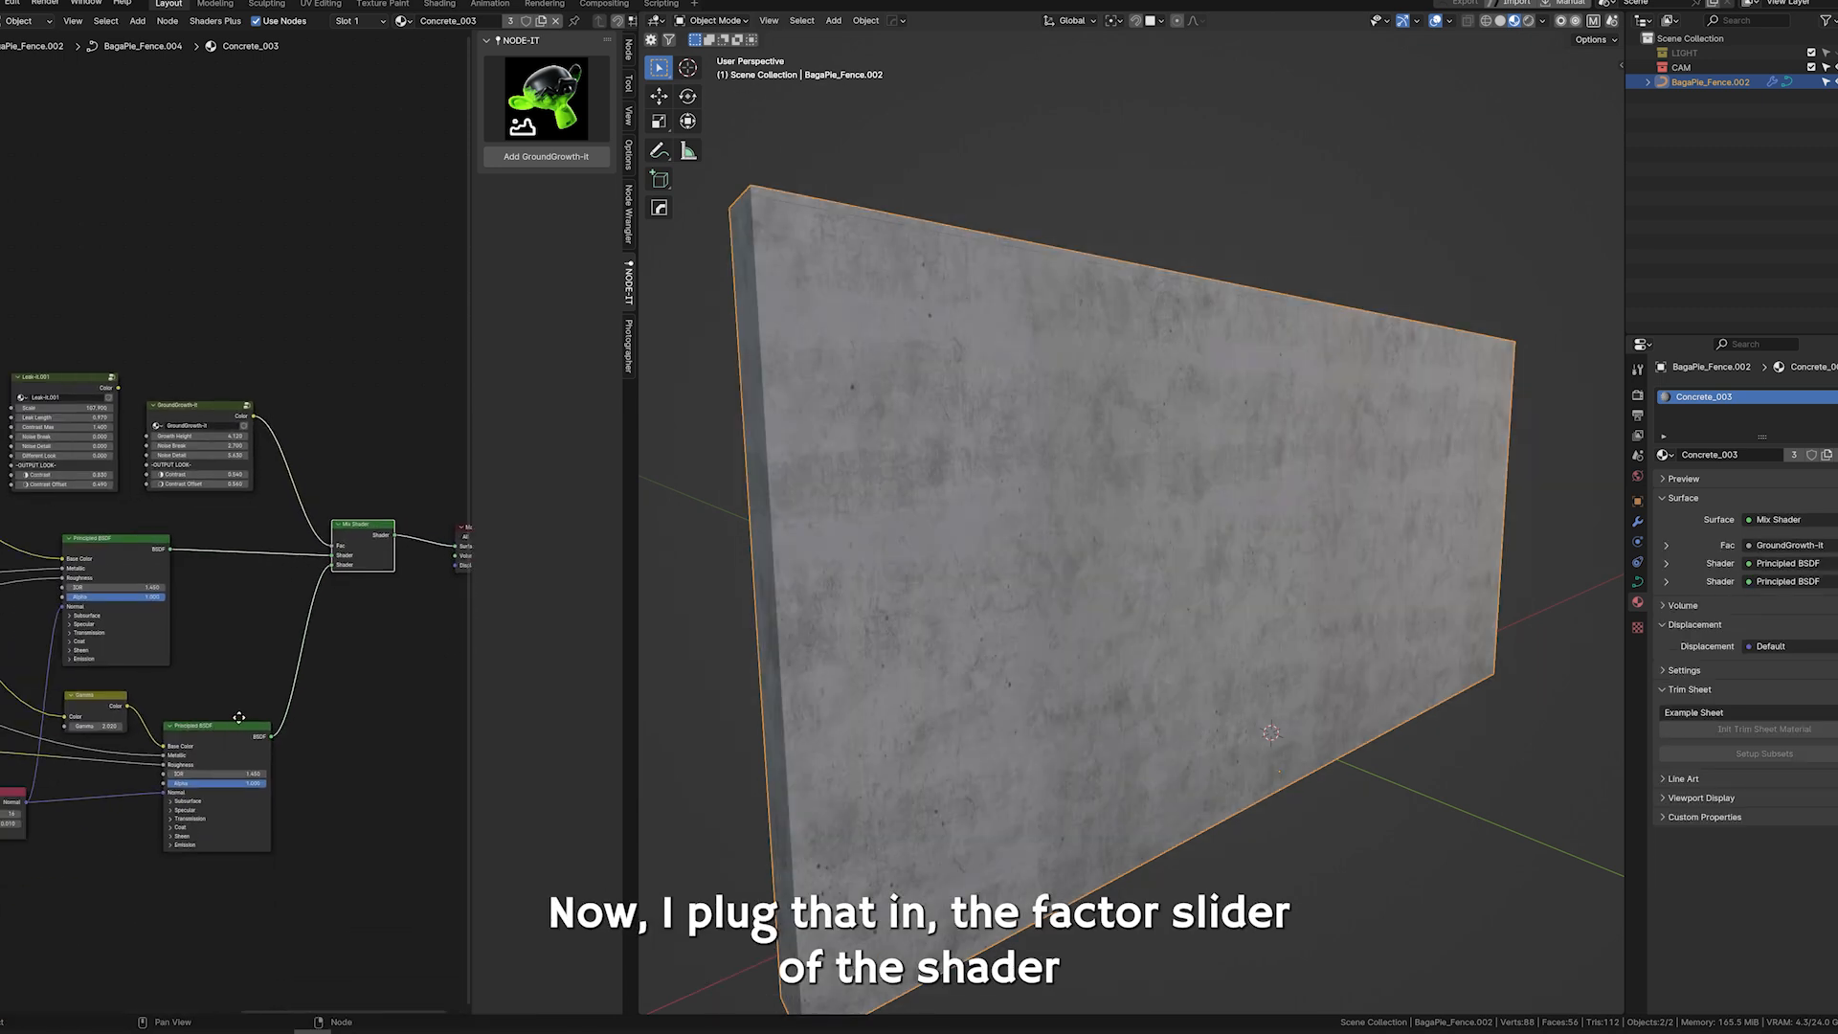
scroll(134, 748, up, 4)
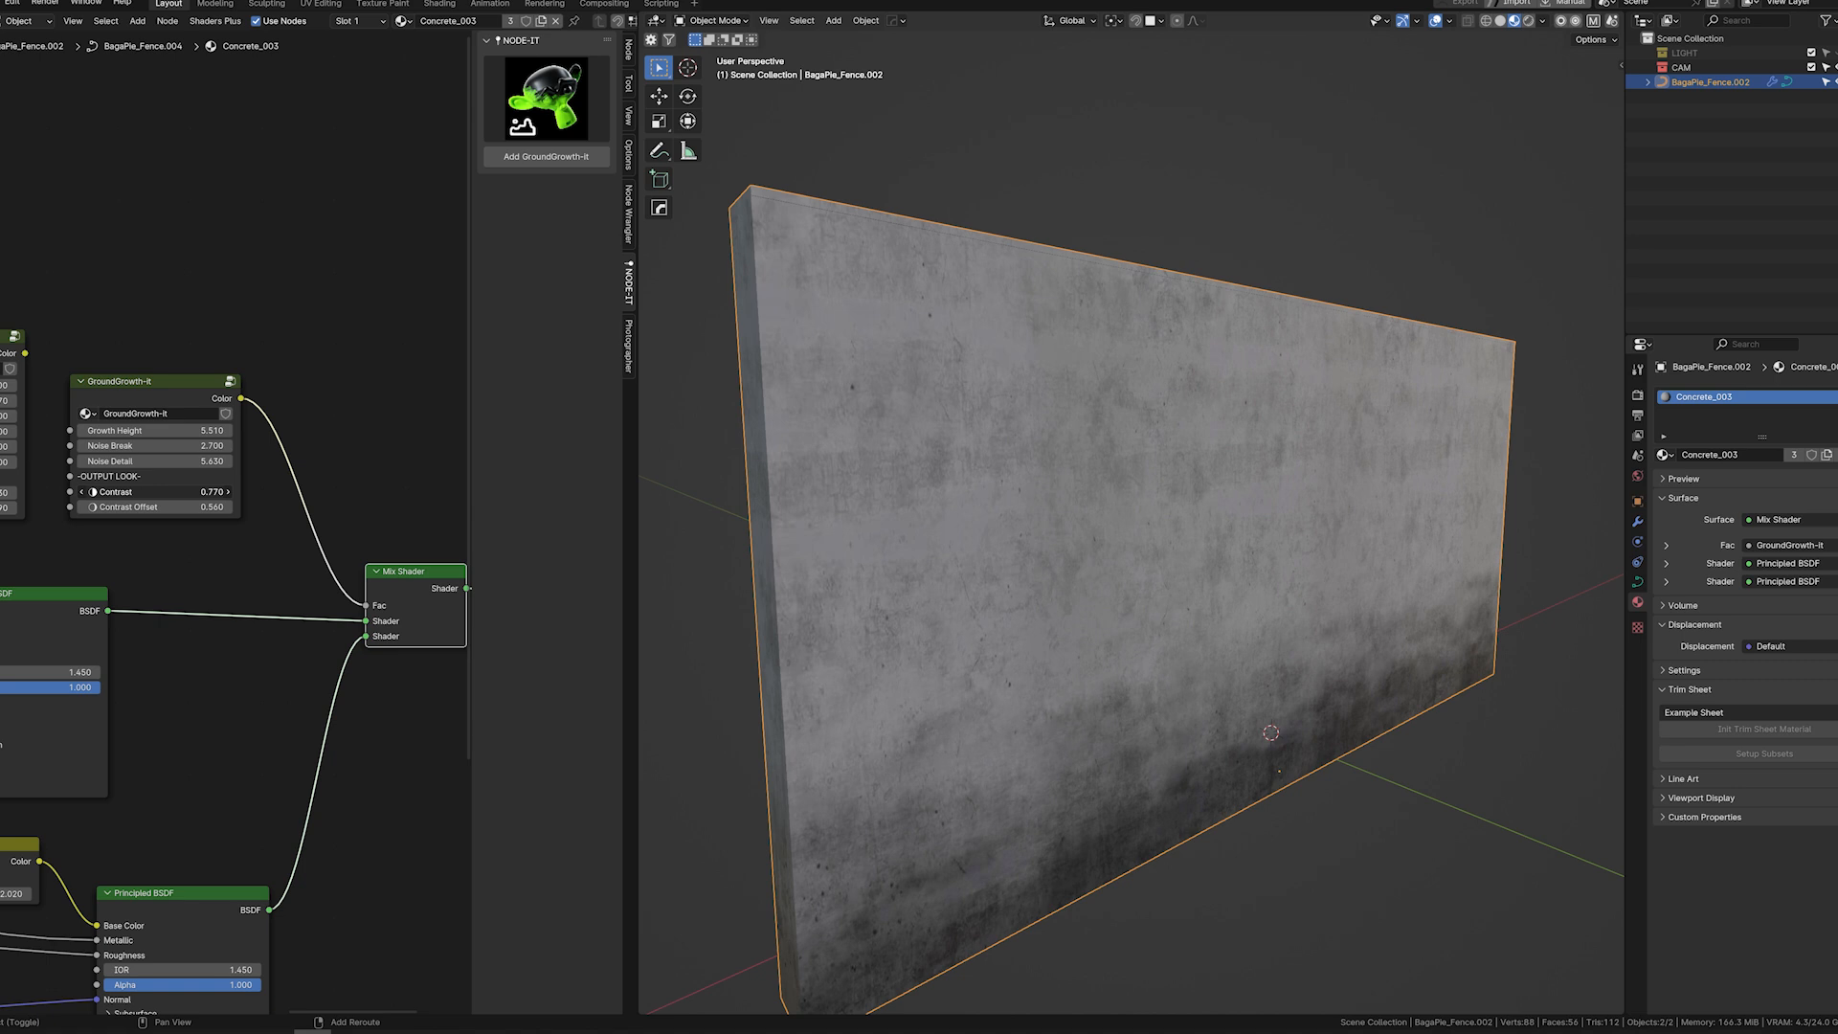
drag(158, 491, 170, 492)
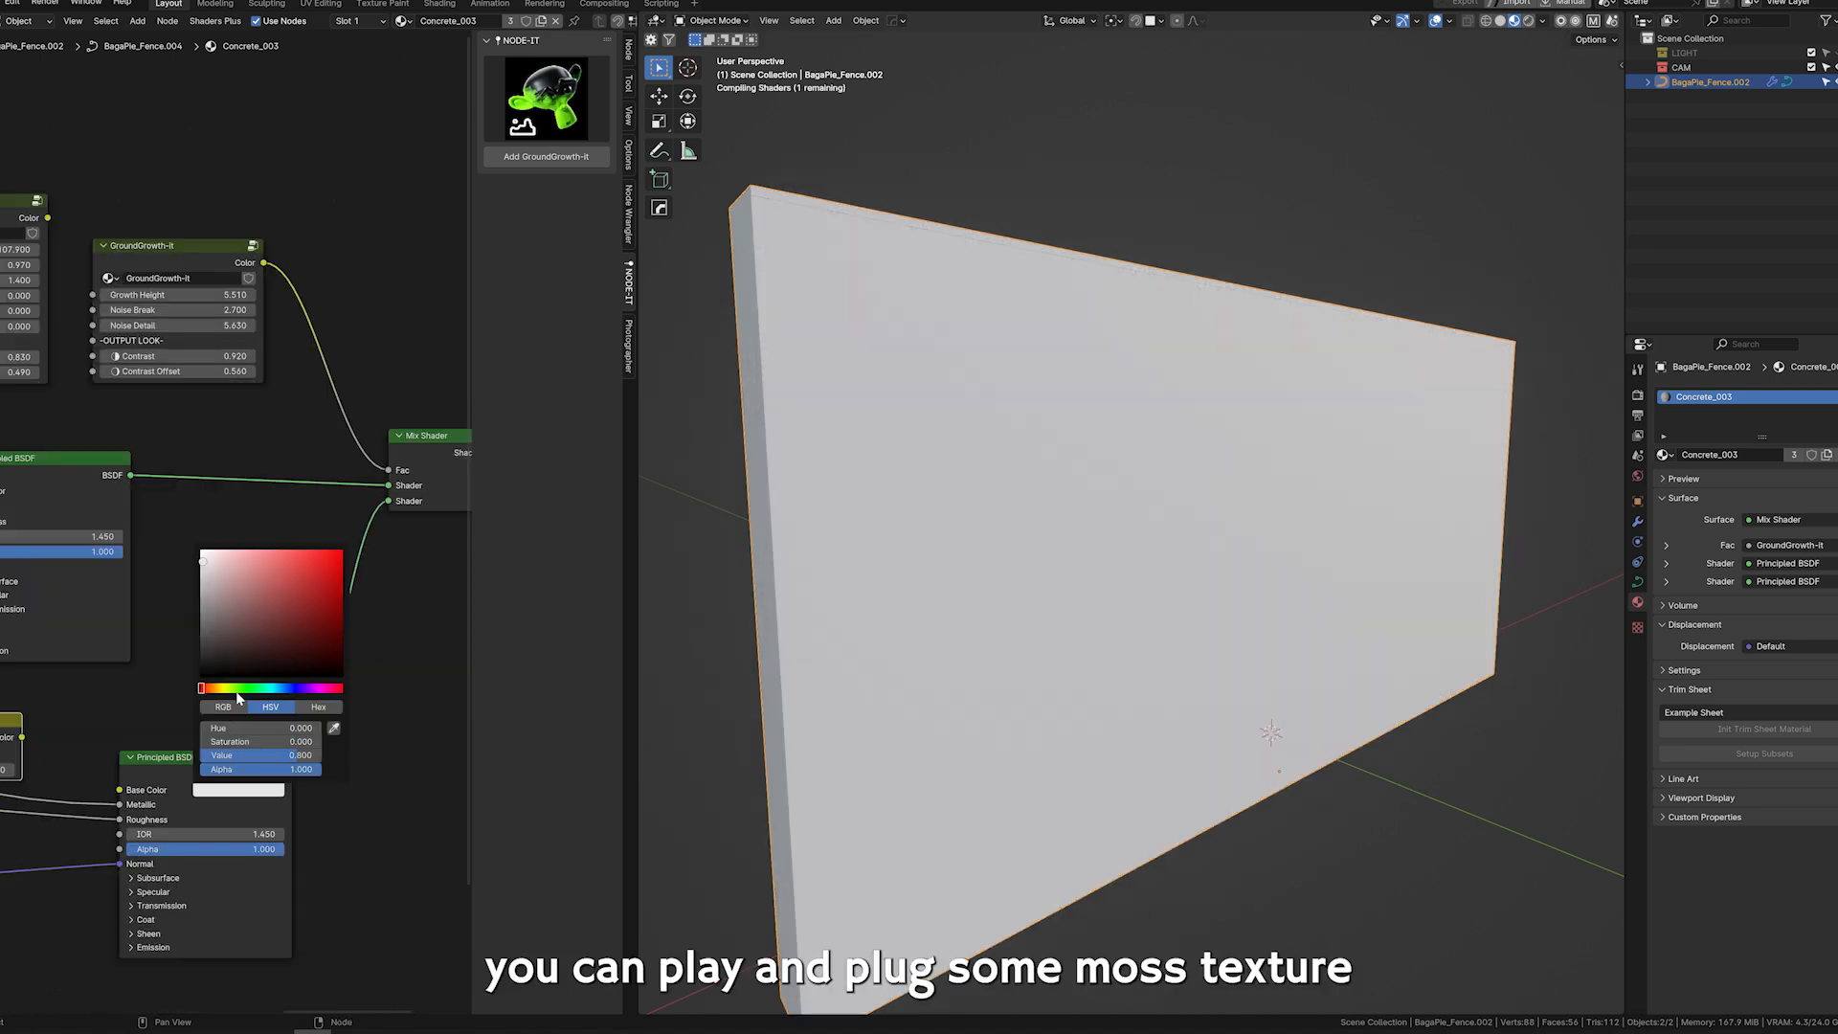
Pick a green hue for the second Principled BSDF's Base Color, and set GroundGrowth-it's Contrast to 0.990, Noise Break to 14.400 and Noise Detail to 5.230.
click(237, 690)
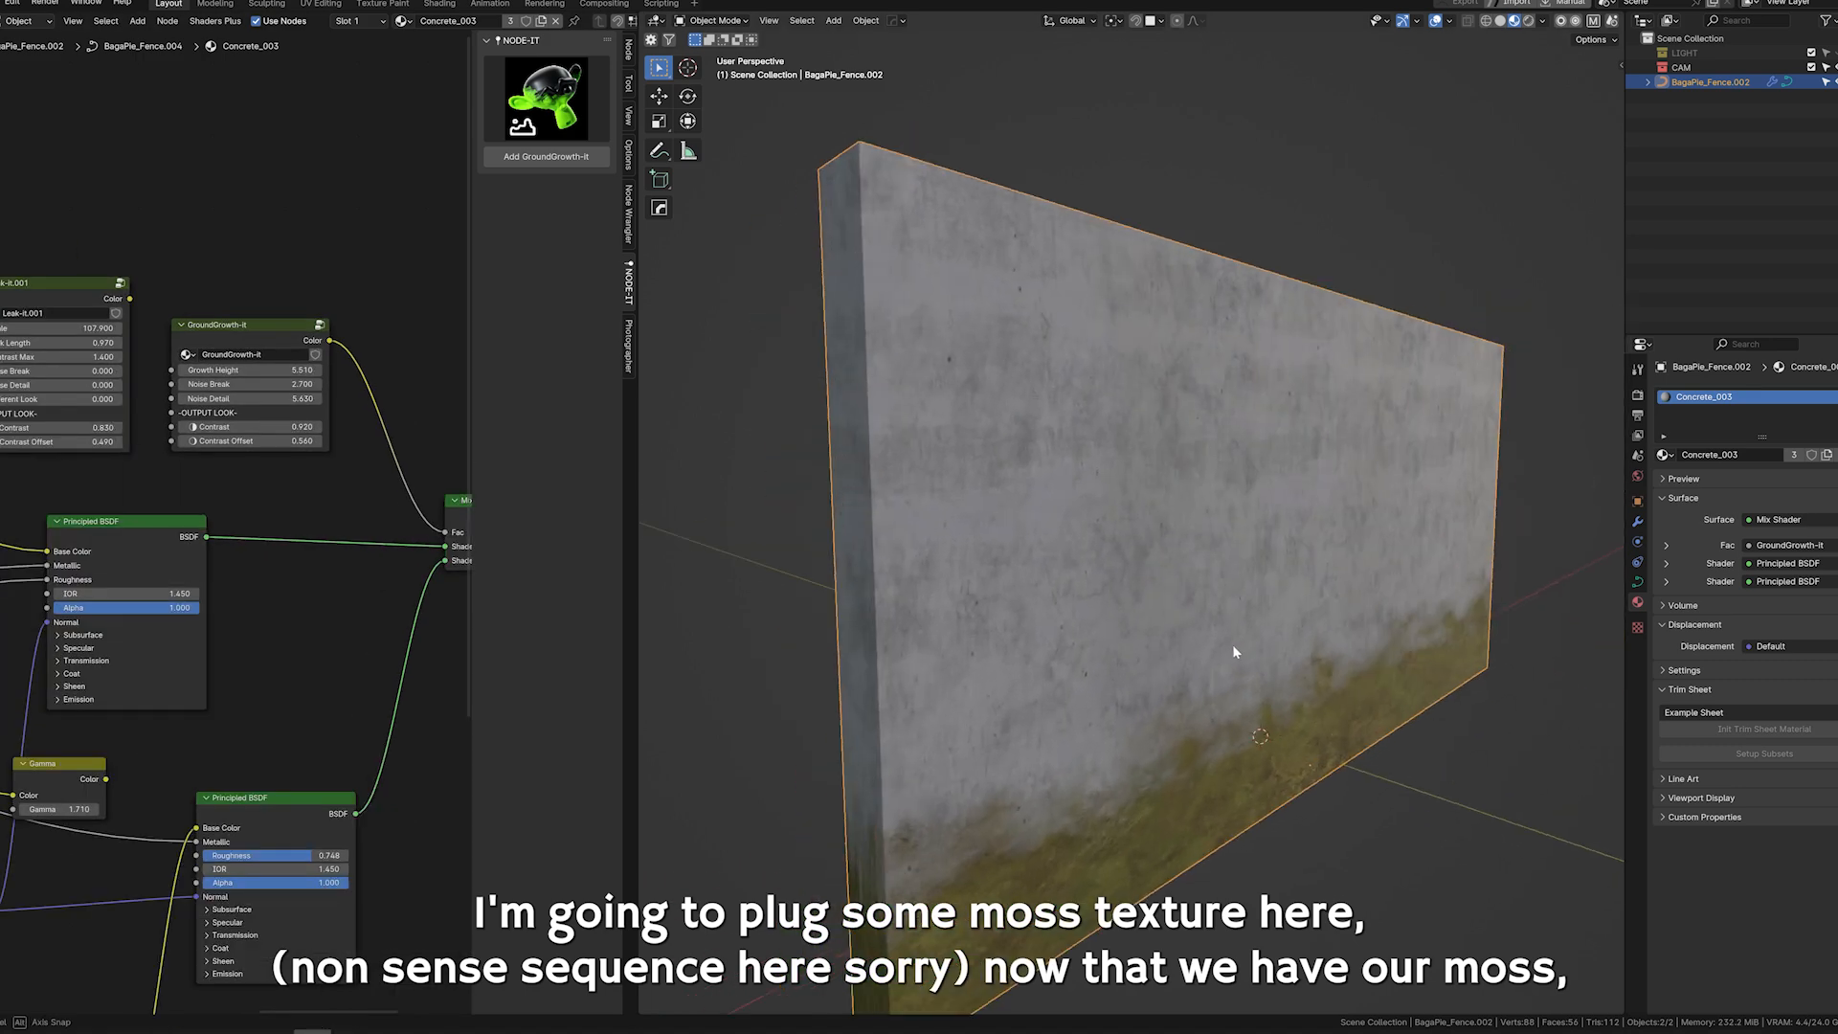
middle_drag(361, 465, 293, 554)
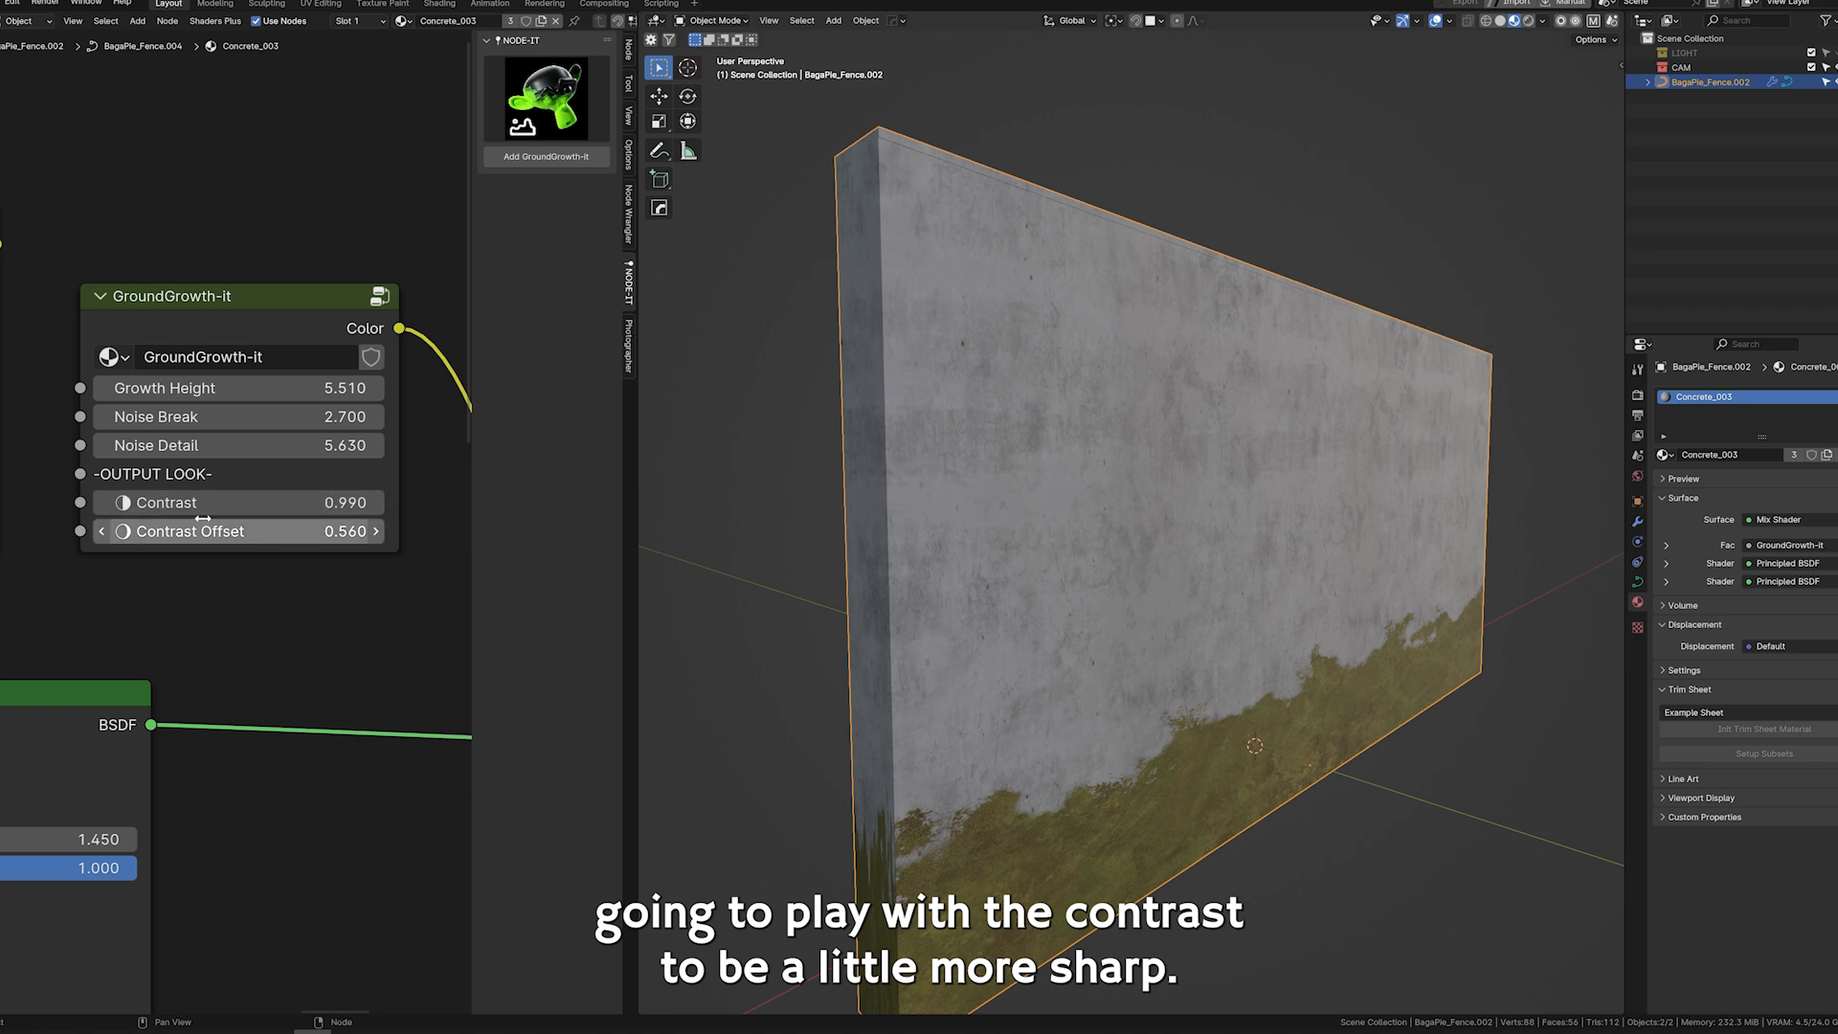
mouse_move(307, 418)
mouse_down()
mouse_move(412, 418)
mouse_move(331, 418)
mouse_up()
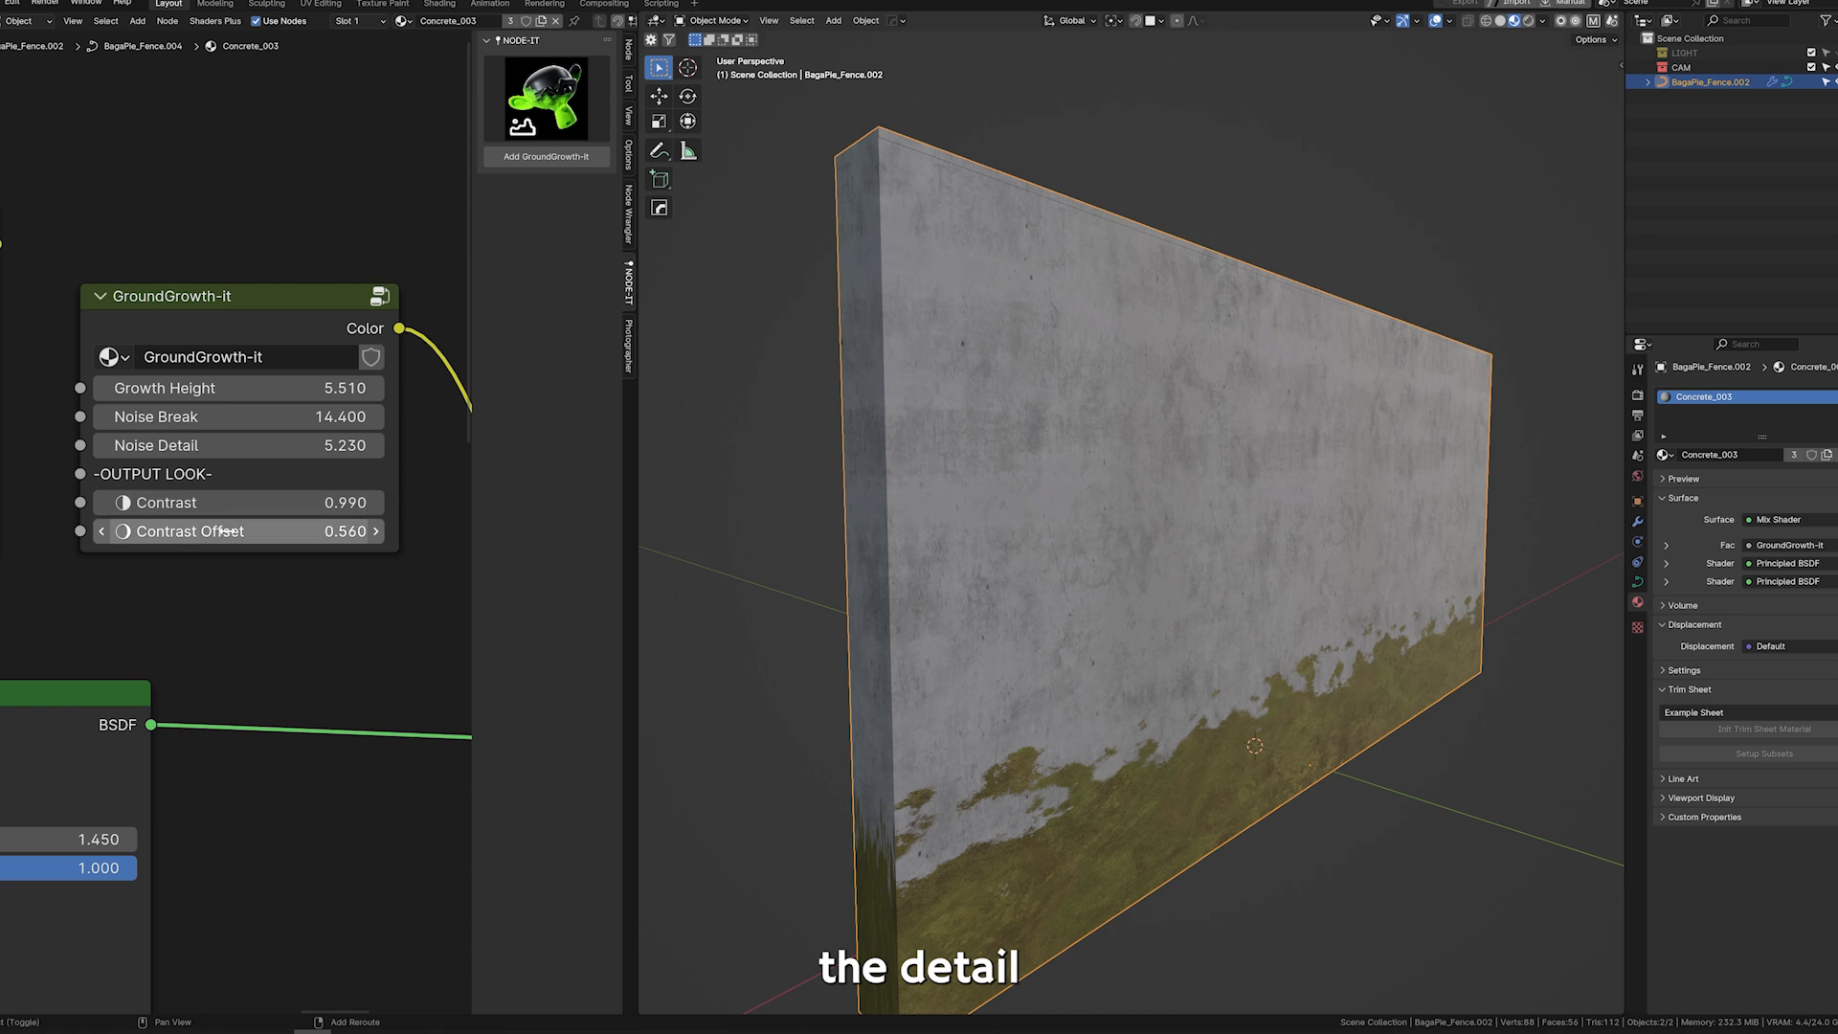
Fine-tune GroundGrowth-it's Contrast Offset, Growth Height, Noise Detail and Noise Break to reshape the moss edge on the wall.
mouse_move(240, 531)
mouse_down()
mouse_move(220, 531)
mouse_move(278, 531)
mouse_move(216, 531)
mouse_move(251, 531)
mouse_move(255, 502)
mouse_up()
mouse_move(262, 389)
mouse_down()
mouse_move(316, 389)
mouse_move(220, 389)
mouse_move(258, 389)
mouse_up()
drag(259, 446, 311, 445)
drag(278, 417, 359, 417)
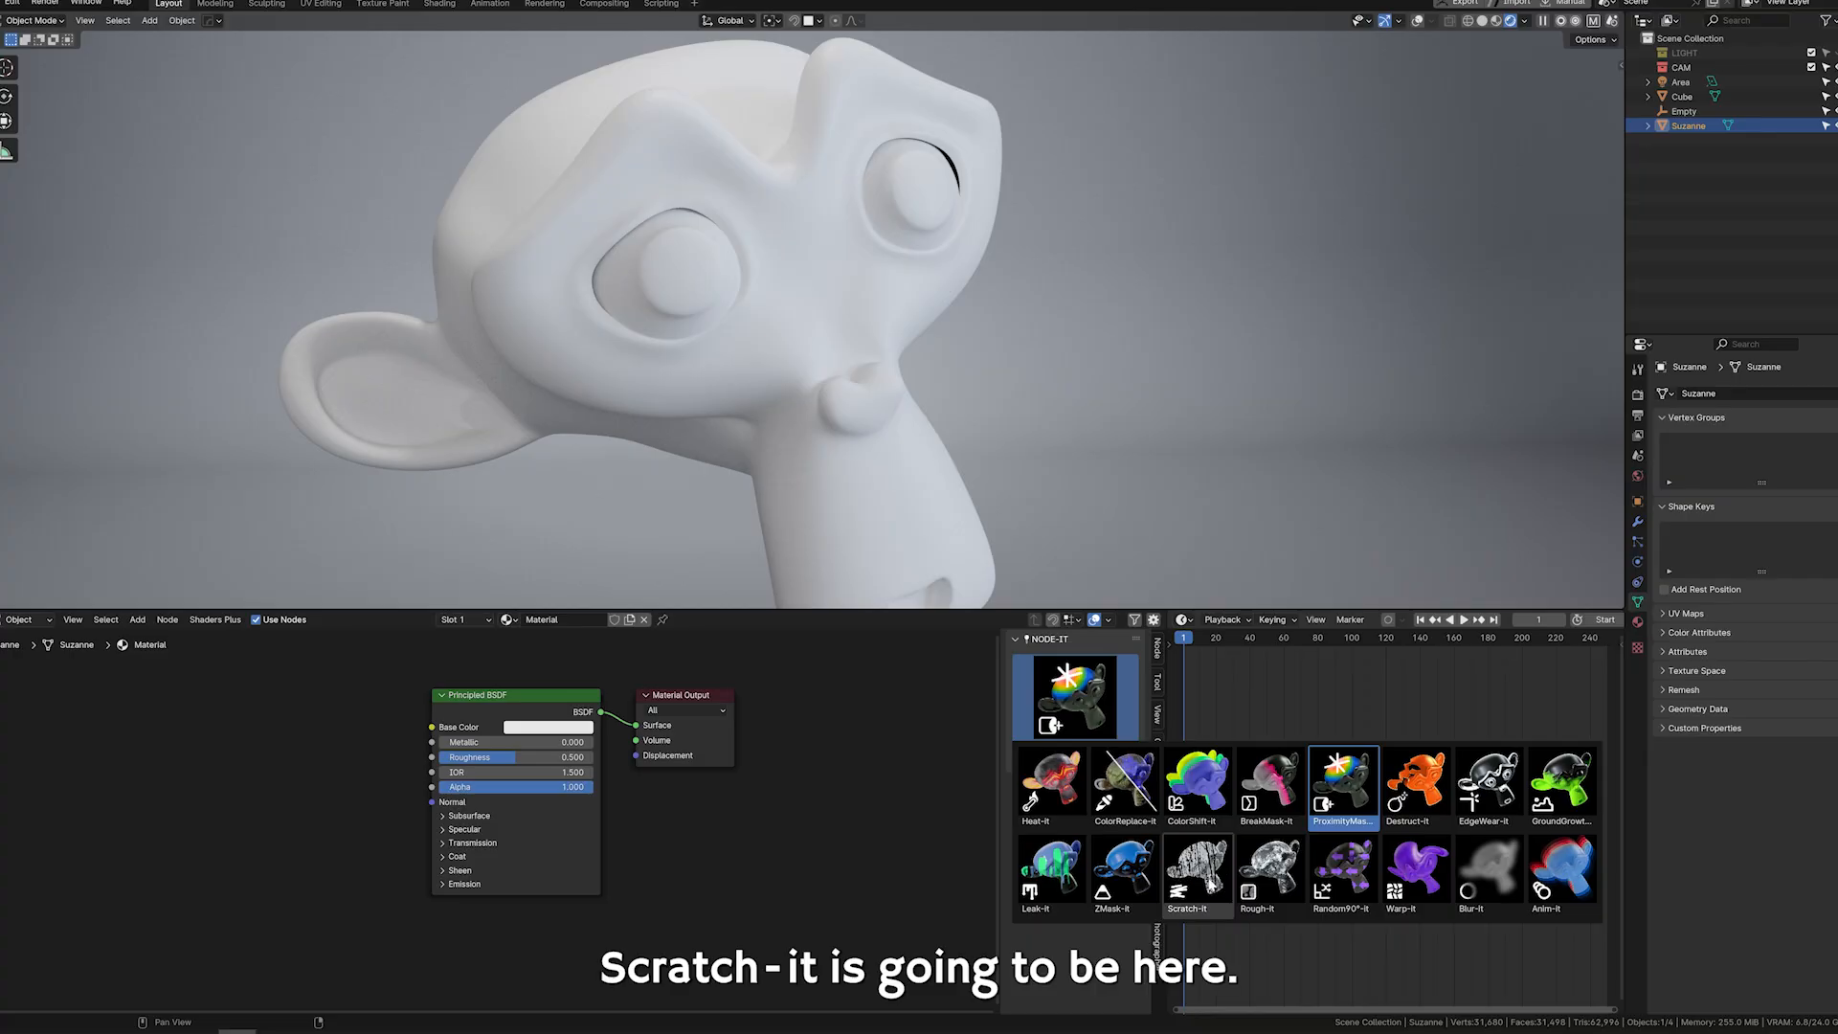
Add a Scratch-it node to Suzanne's material and connect its Color to the Principled BSDF's Base Color.
click(1208, 879)
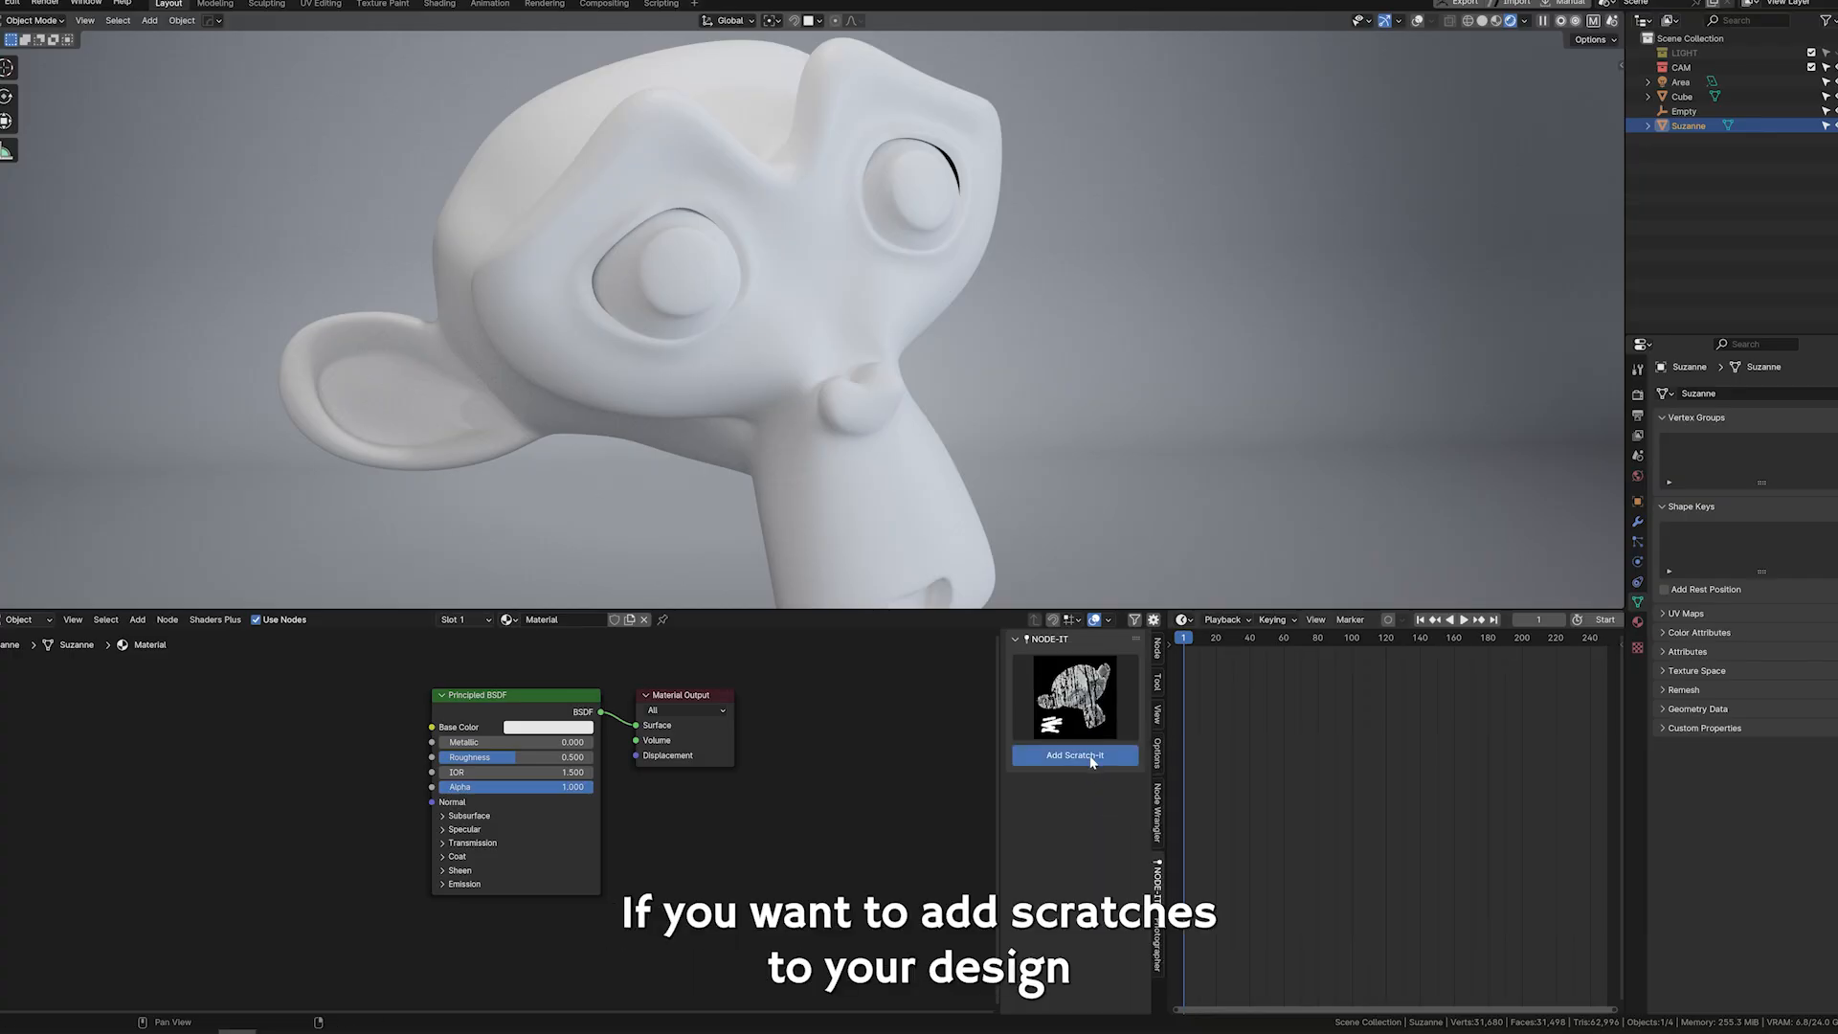
click(1091, 757)
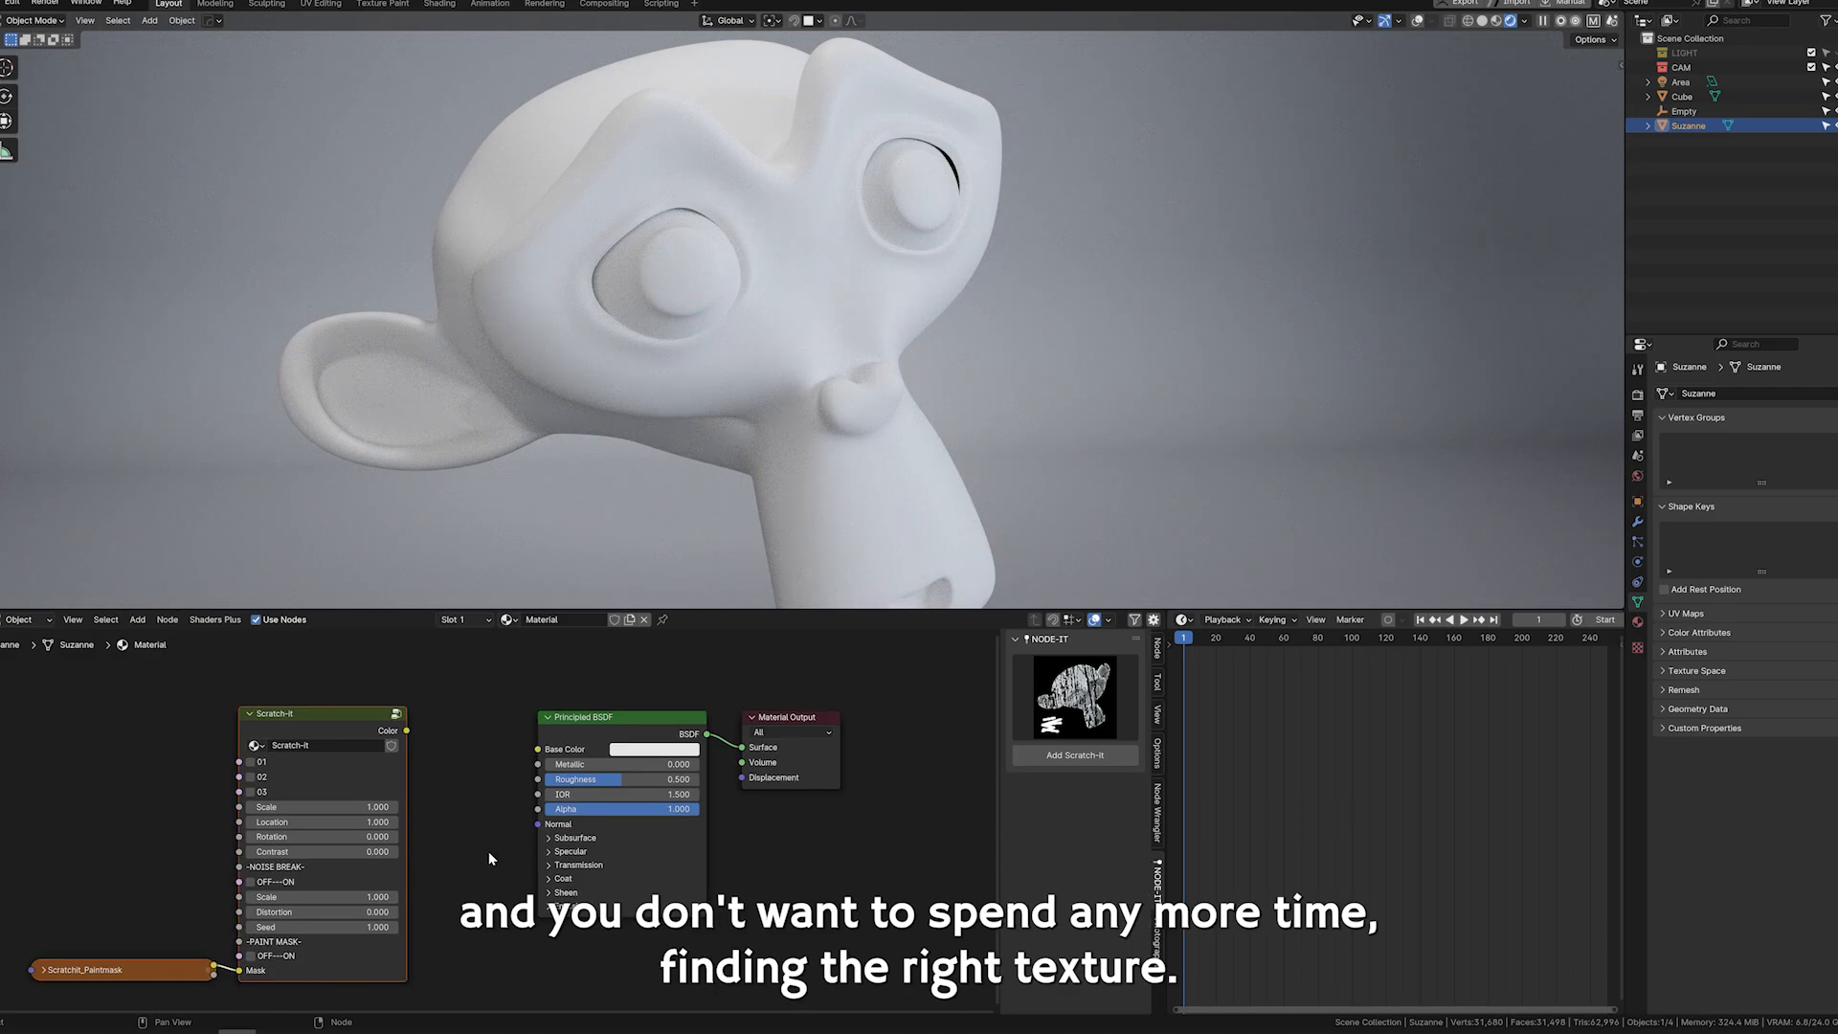
middle_drag(491, 847, 572, 847)
drag(580, 746, 620, 750)
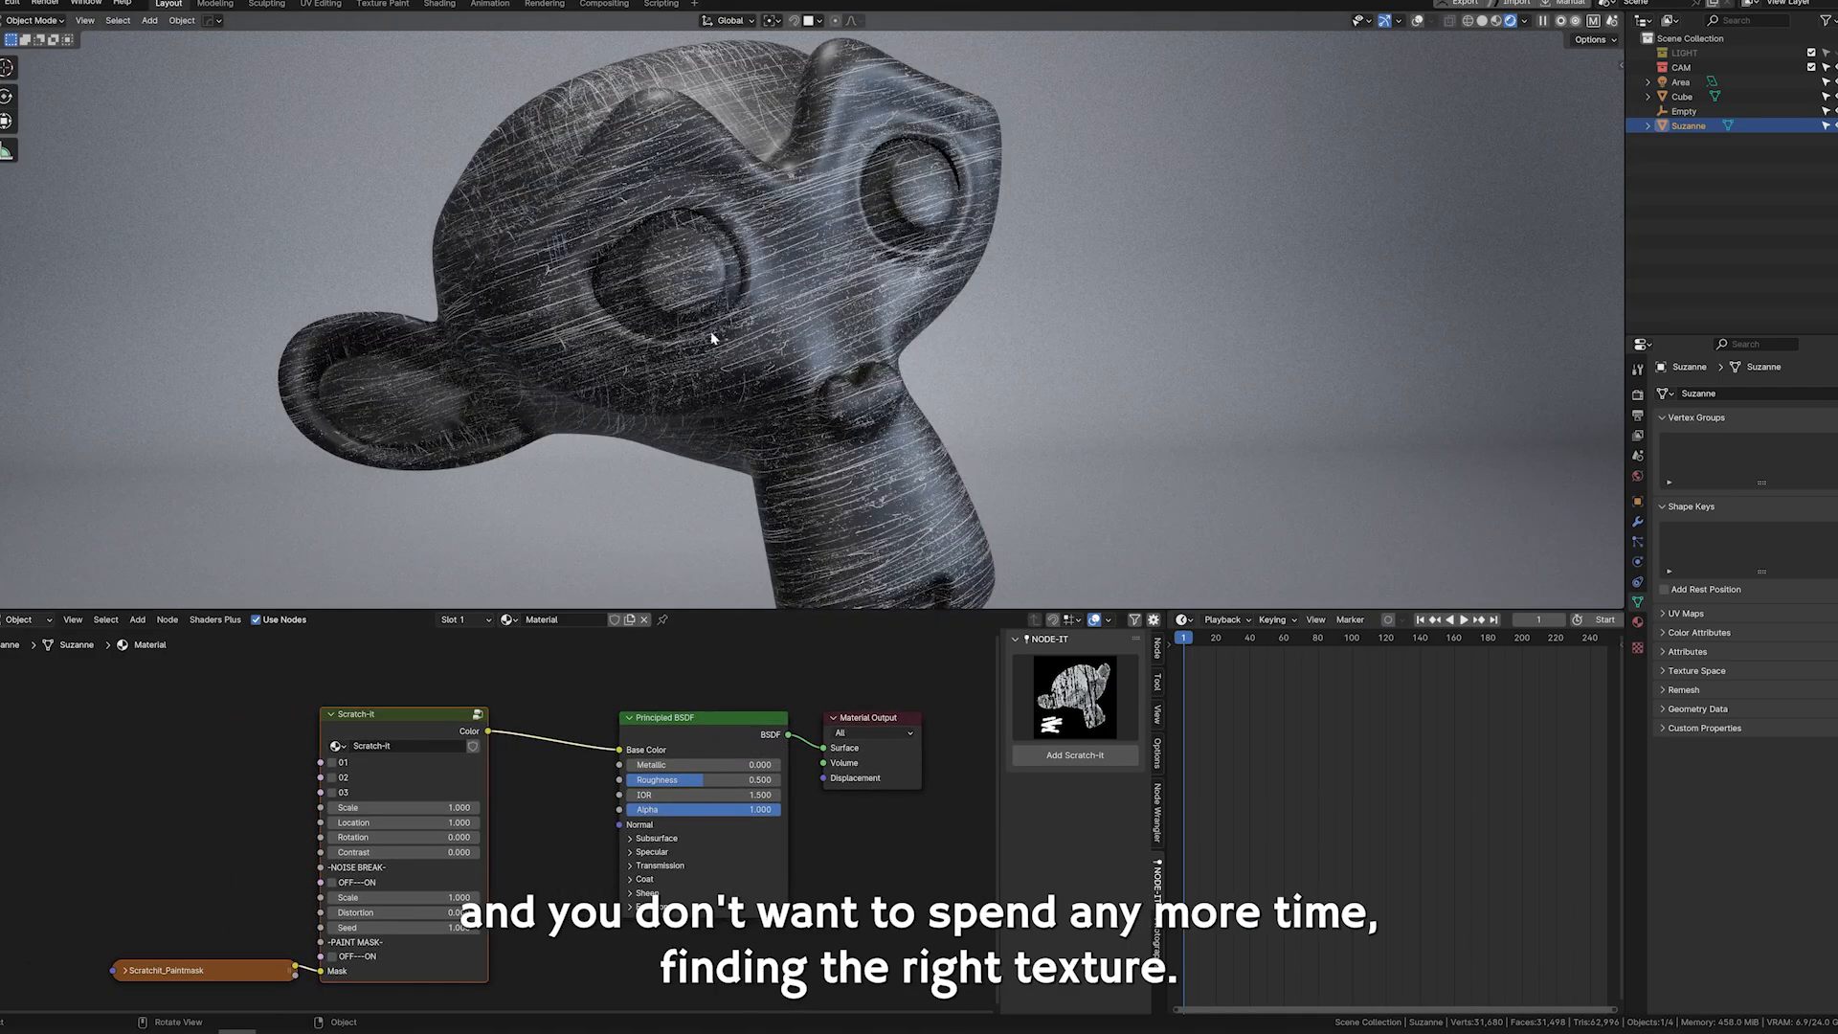
mouse_move(709, 330)
middle_down()
mouse_move(870, 359)
mouse_move(741, 347)
middle_up()
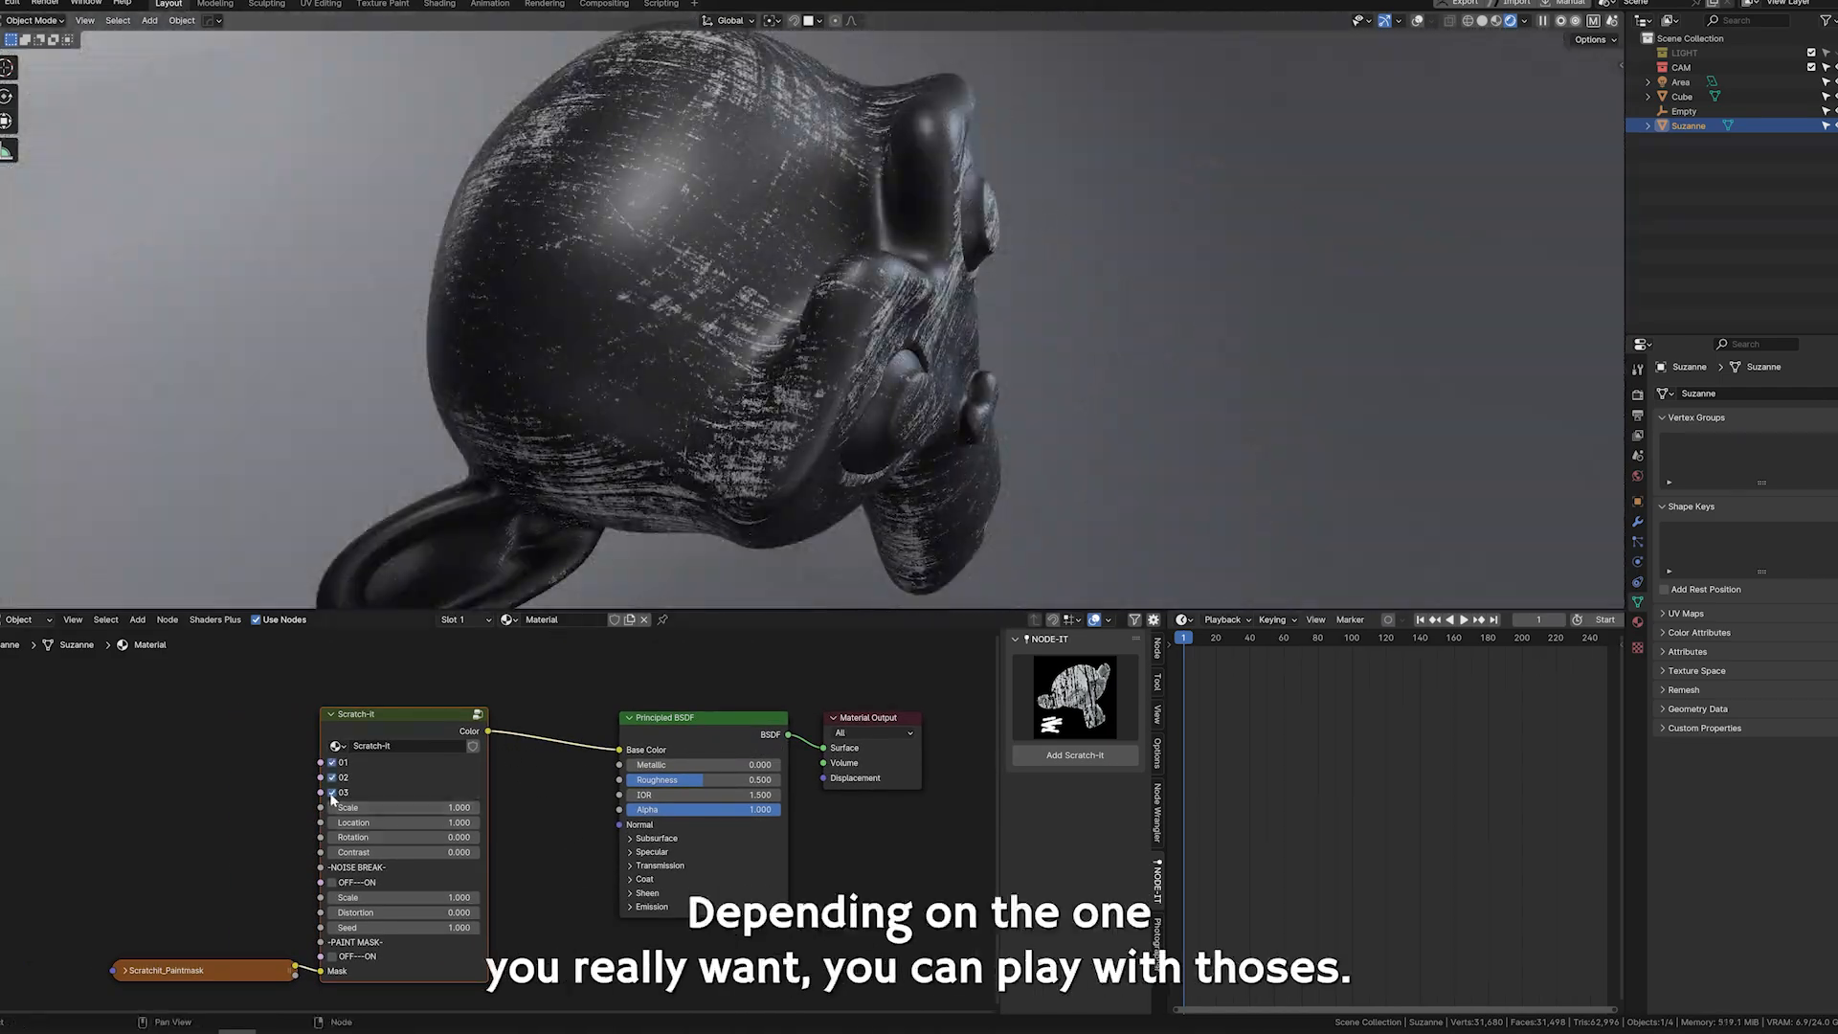
Switch off scratch patterns 03 and 02 on the Scratch-it node to compare the scratch styles on Suzanne.
click(332, 794)
click(332, 777)
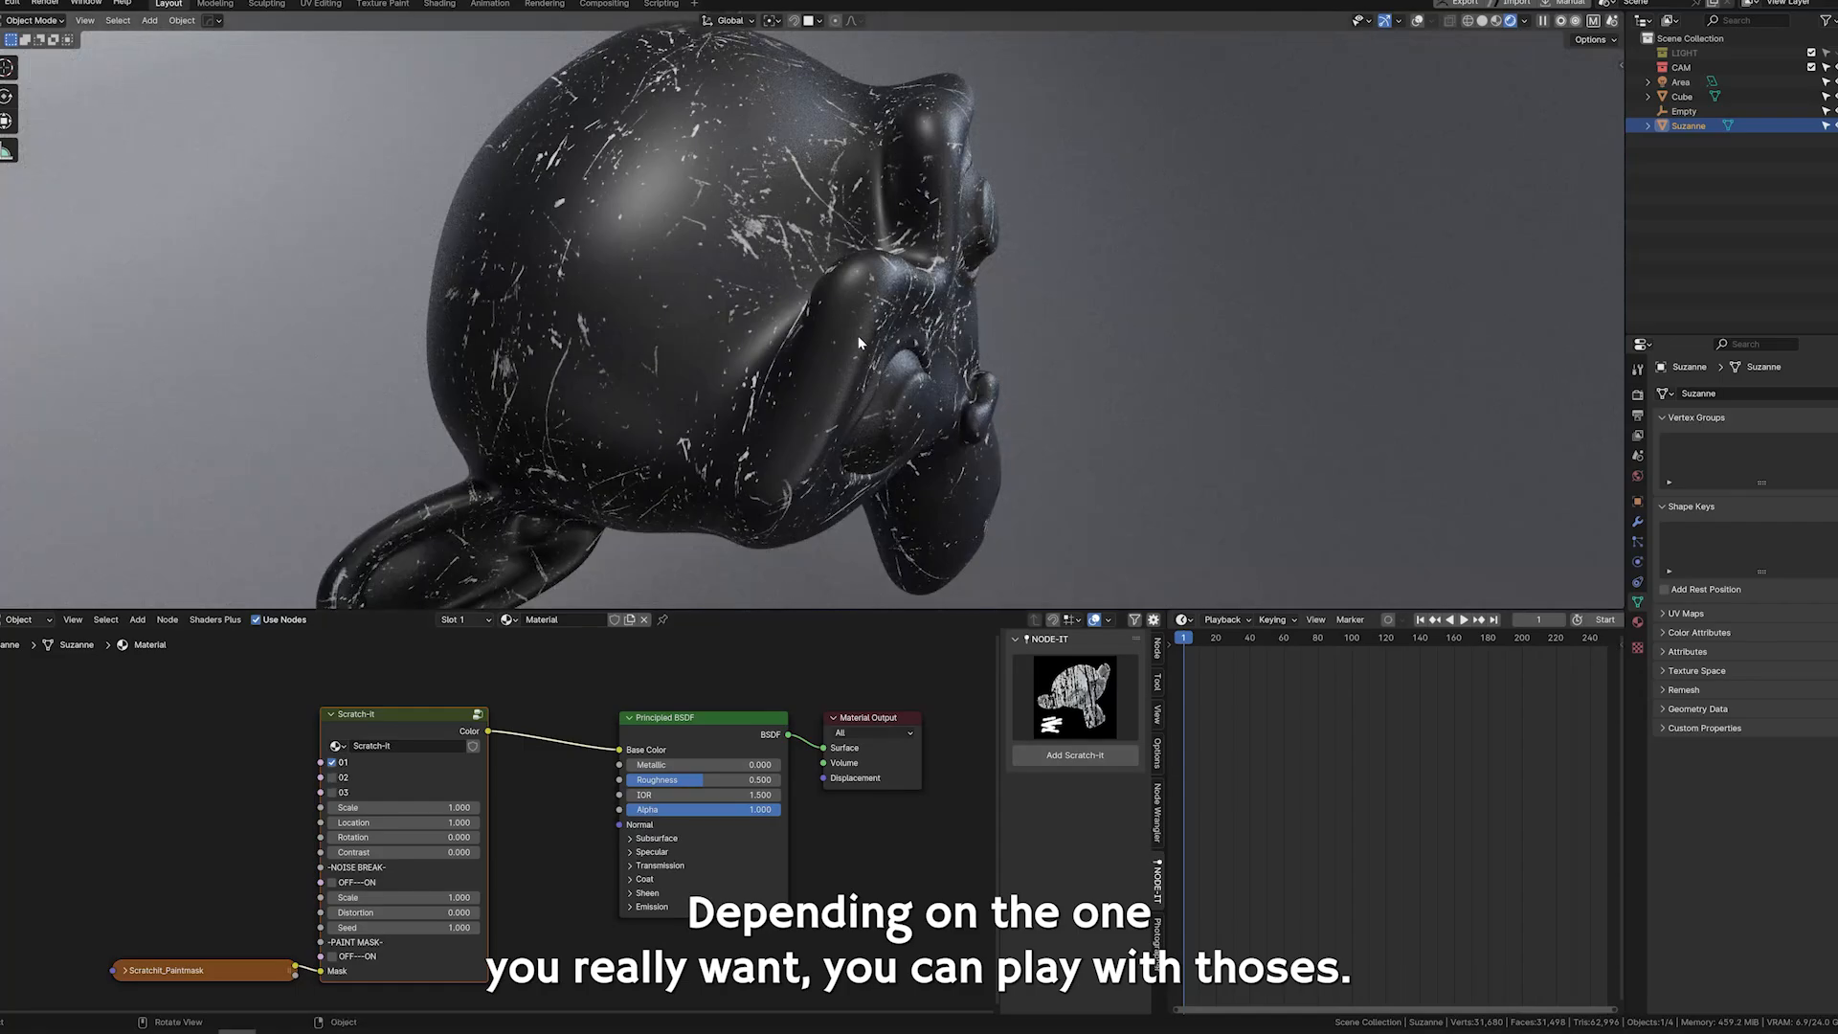
middle_drag(859, 343, 672, 545)
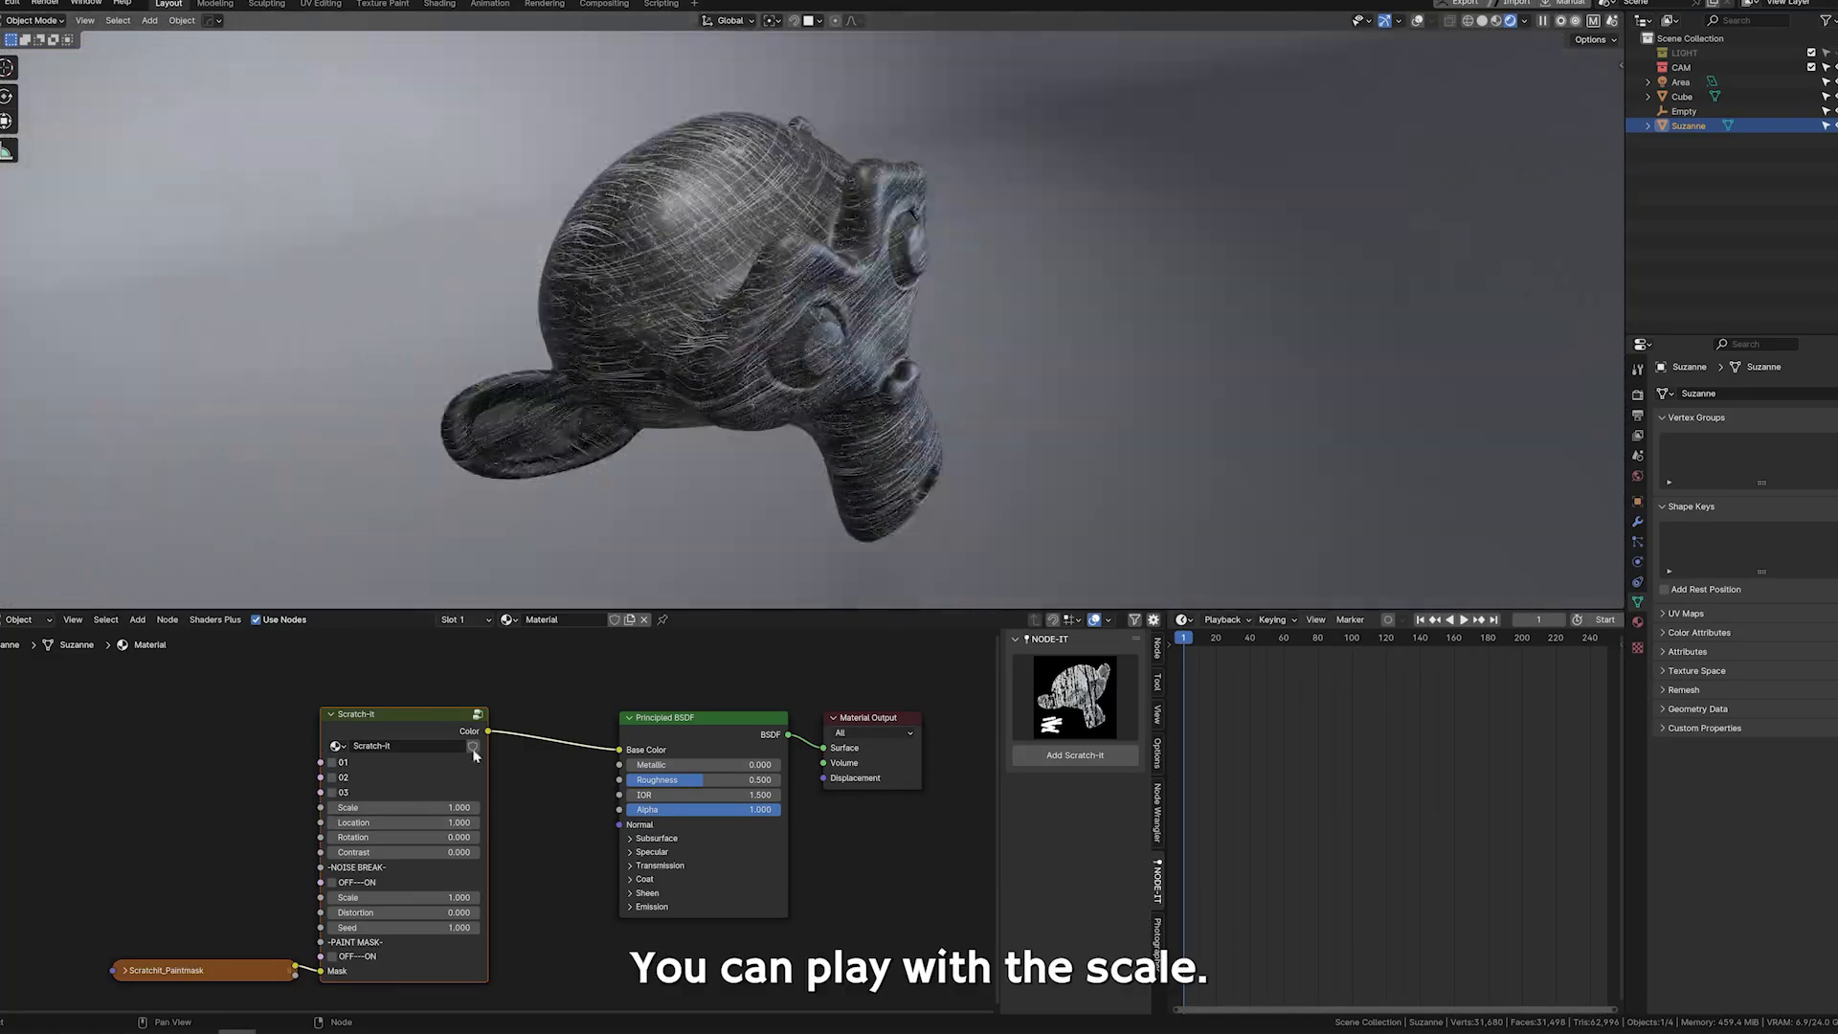
Try other Scale and Contrast values on Scratch-it, undo them, and set its Rotation to 4.400.
scroll(479, 819, up, 2)
drag(403, 805, 377, 857)
key(ctrl+z)
key(ctrl+z)
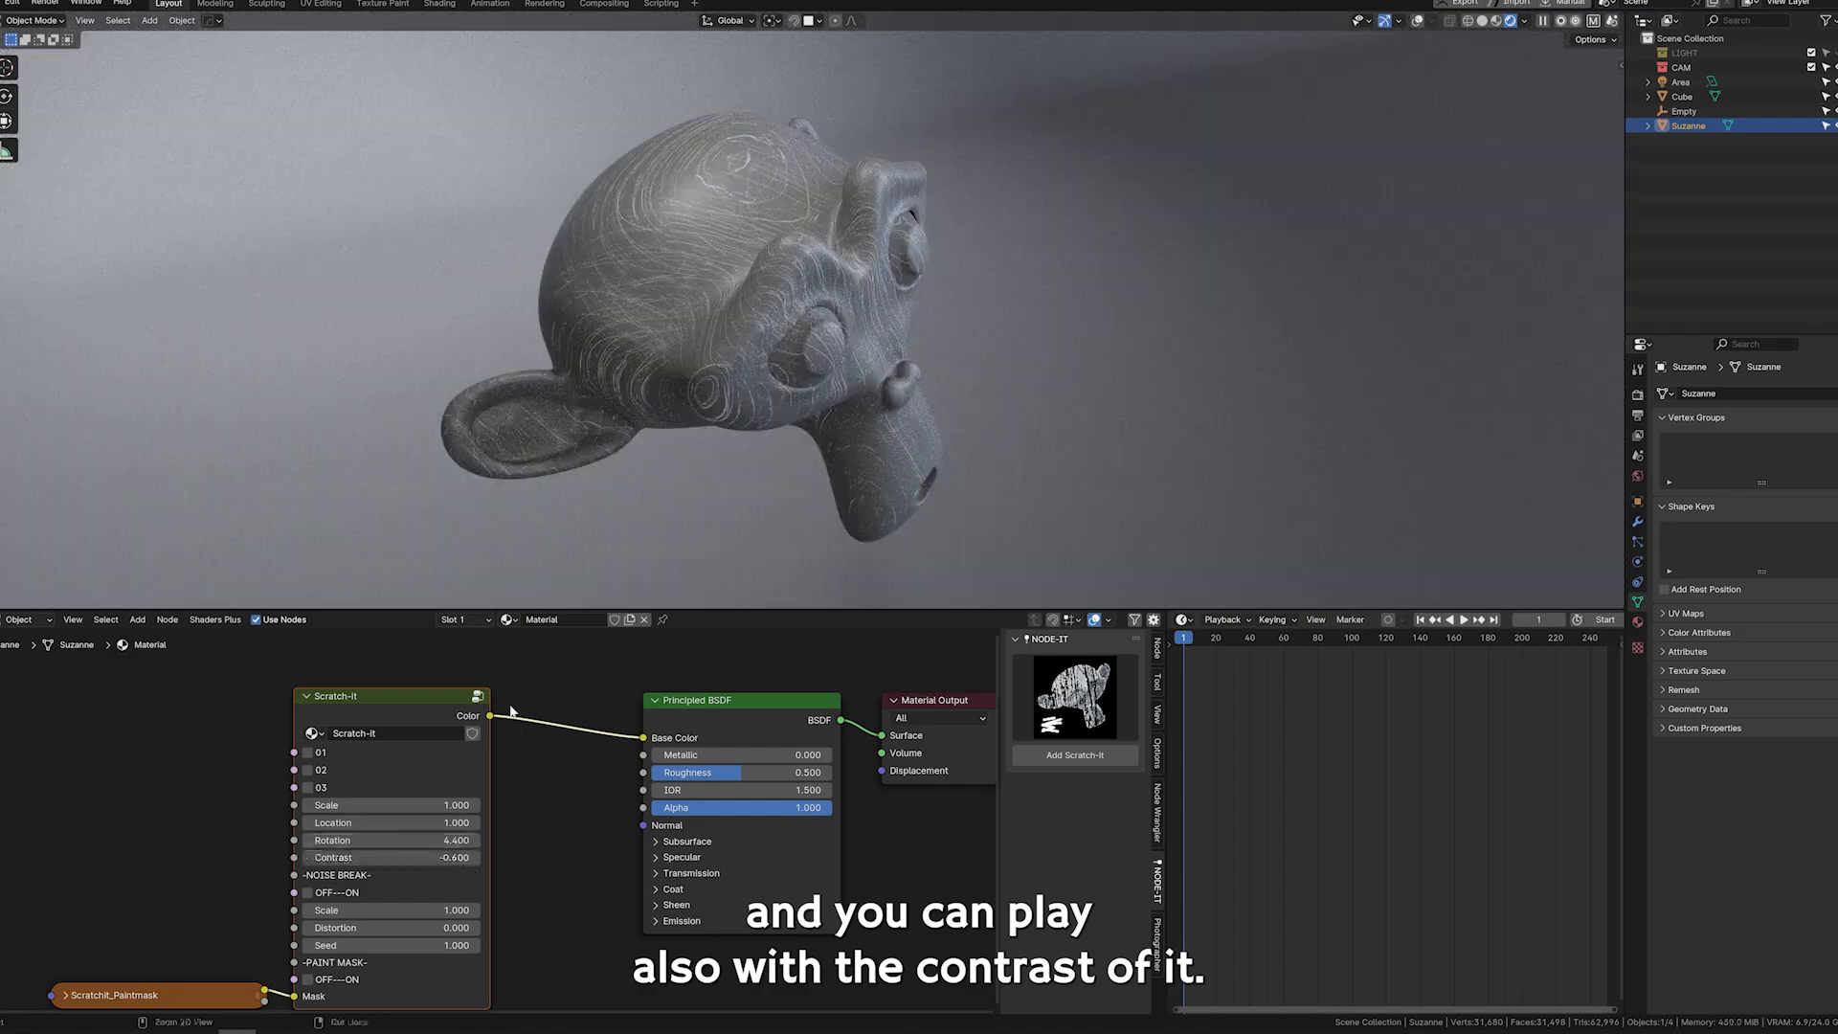
key(ctrl+z)
Enable Scratch-it's Noise Break and set the break's Scale to 2.400.
scroll(767, 206, up, 1)
click(308, 894)
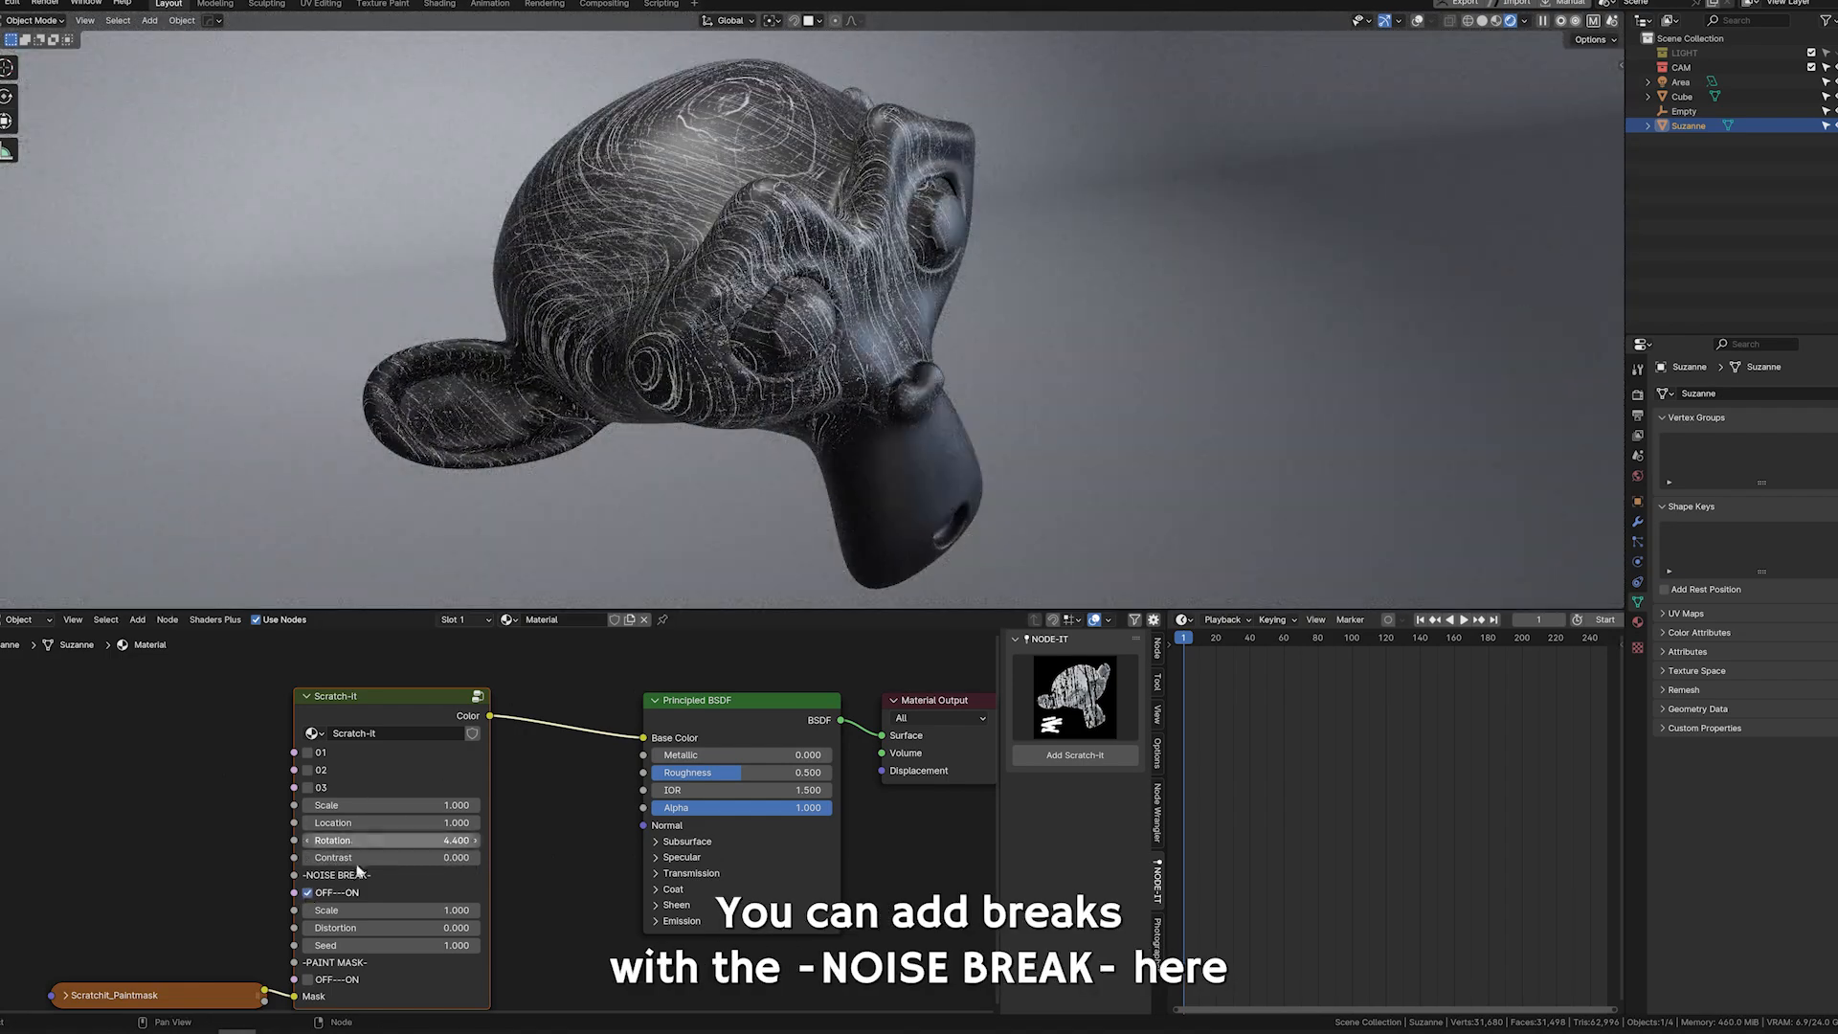
drag(337, 911, 377, 911)
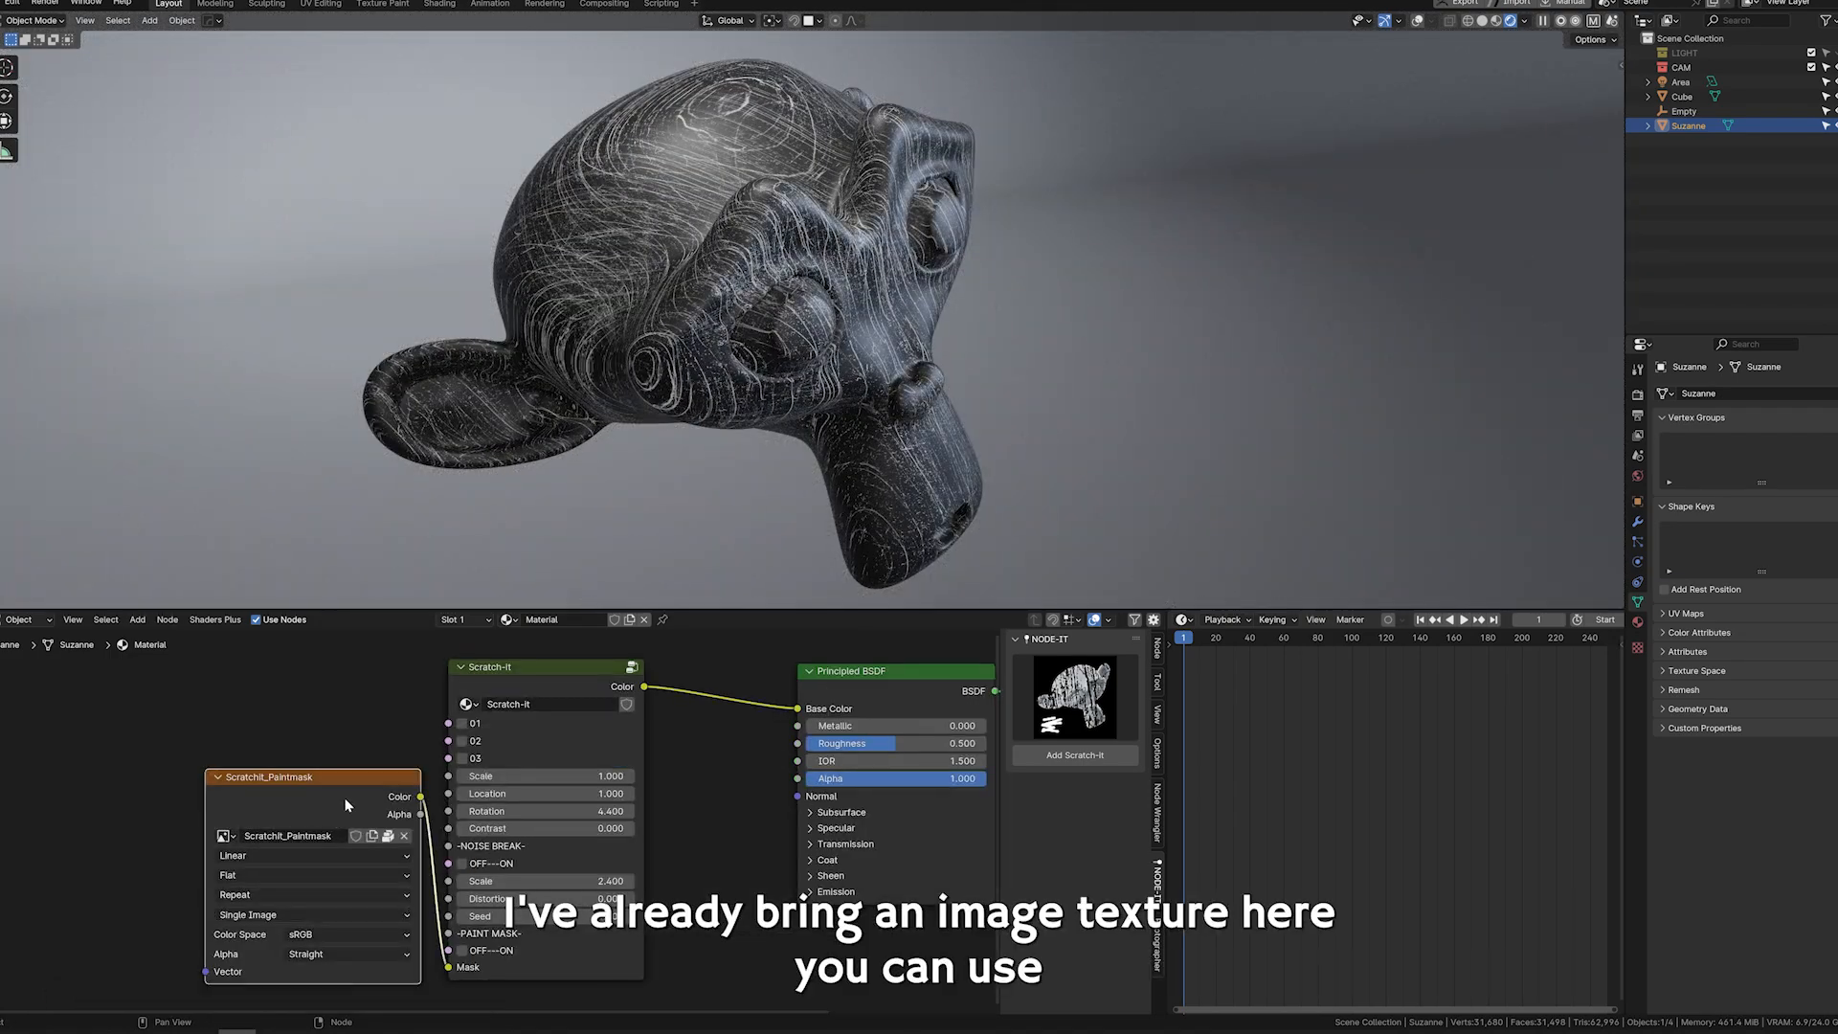
Select the ScratchIt_Paintmask image node, enable Scratch-it's Paint Mask and put Suzanne into Texture Paint mode.
drag(347, 805, 330, 807)
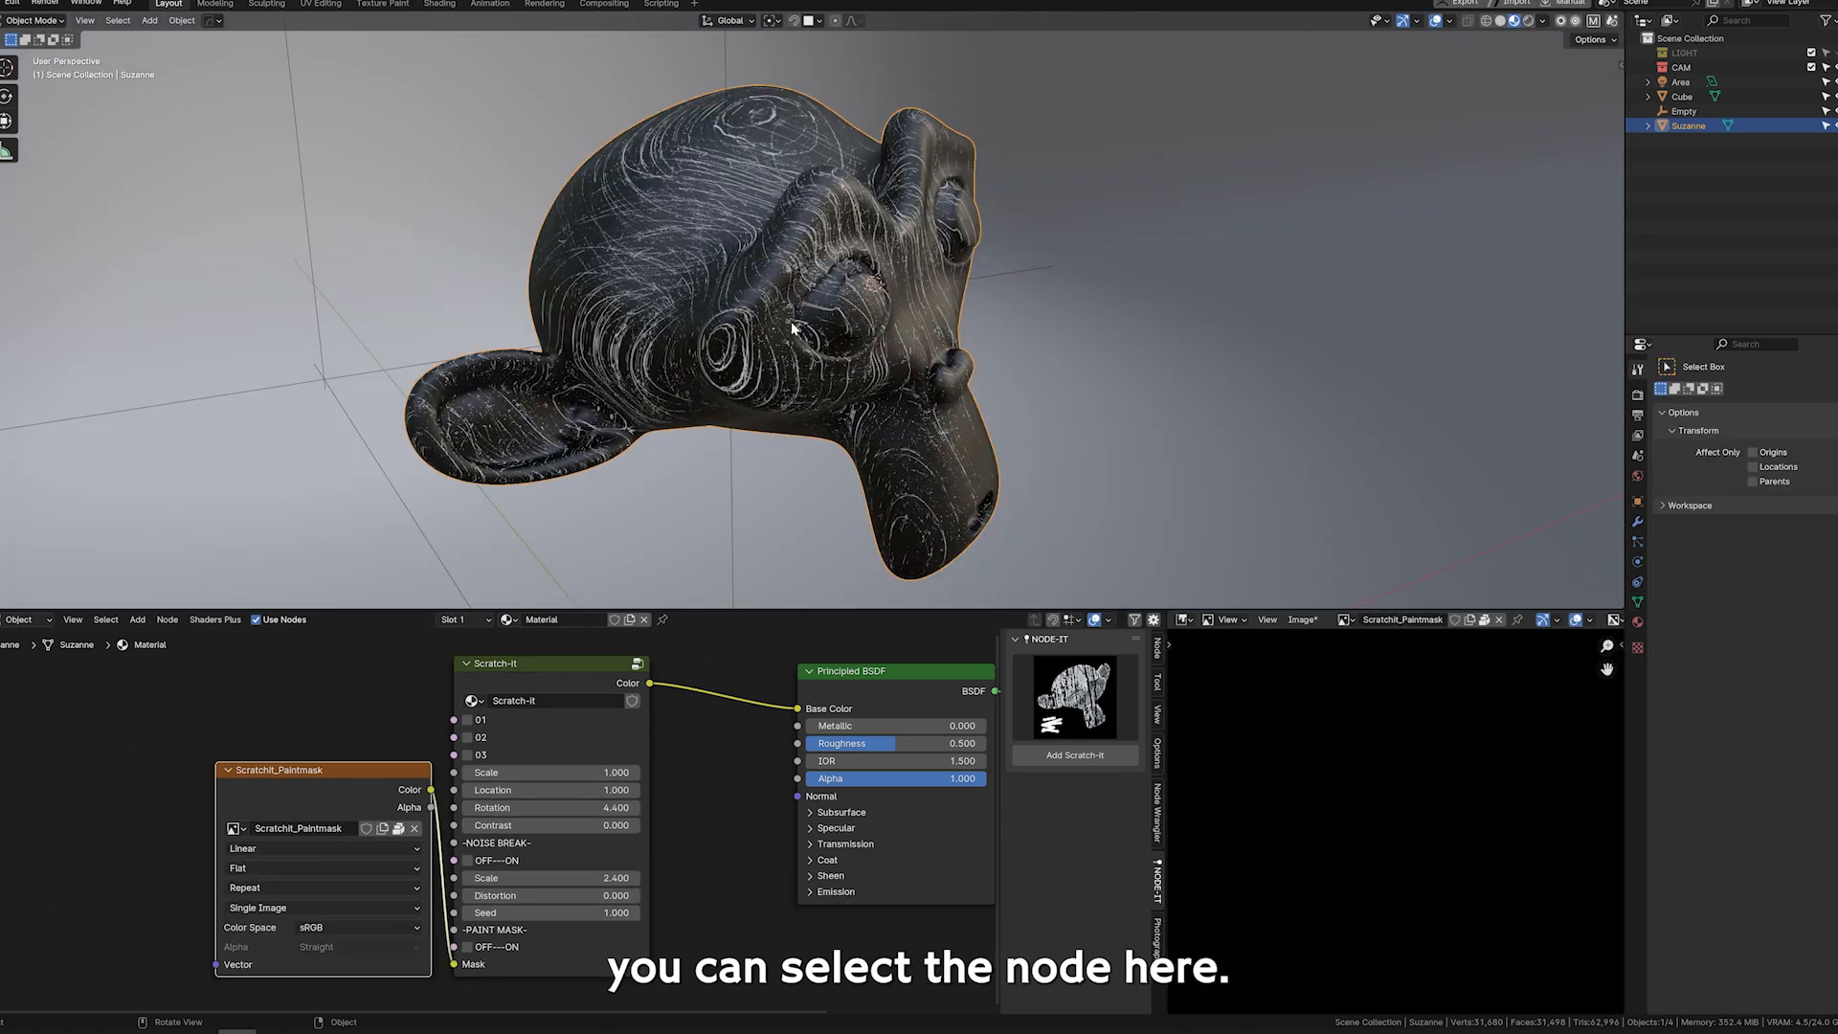
click(467, 947)
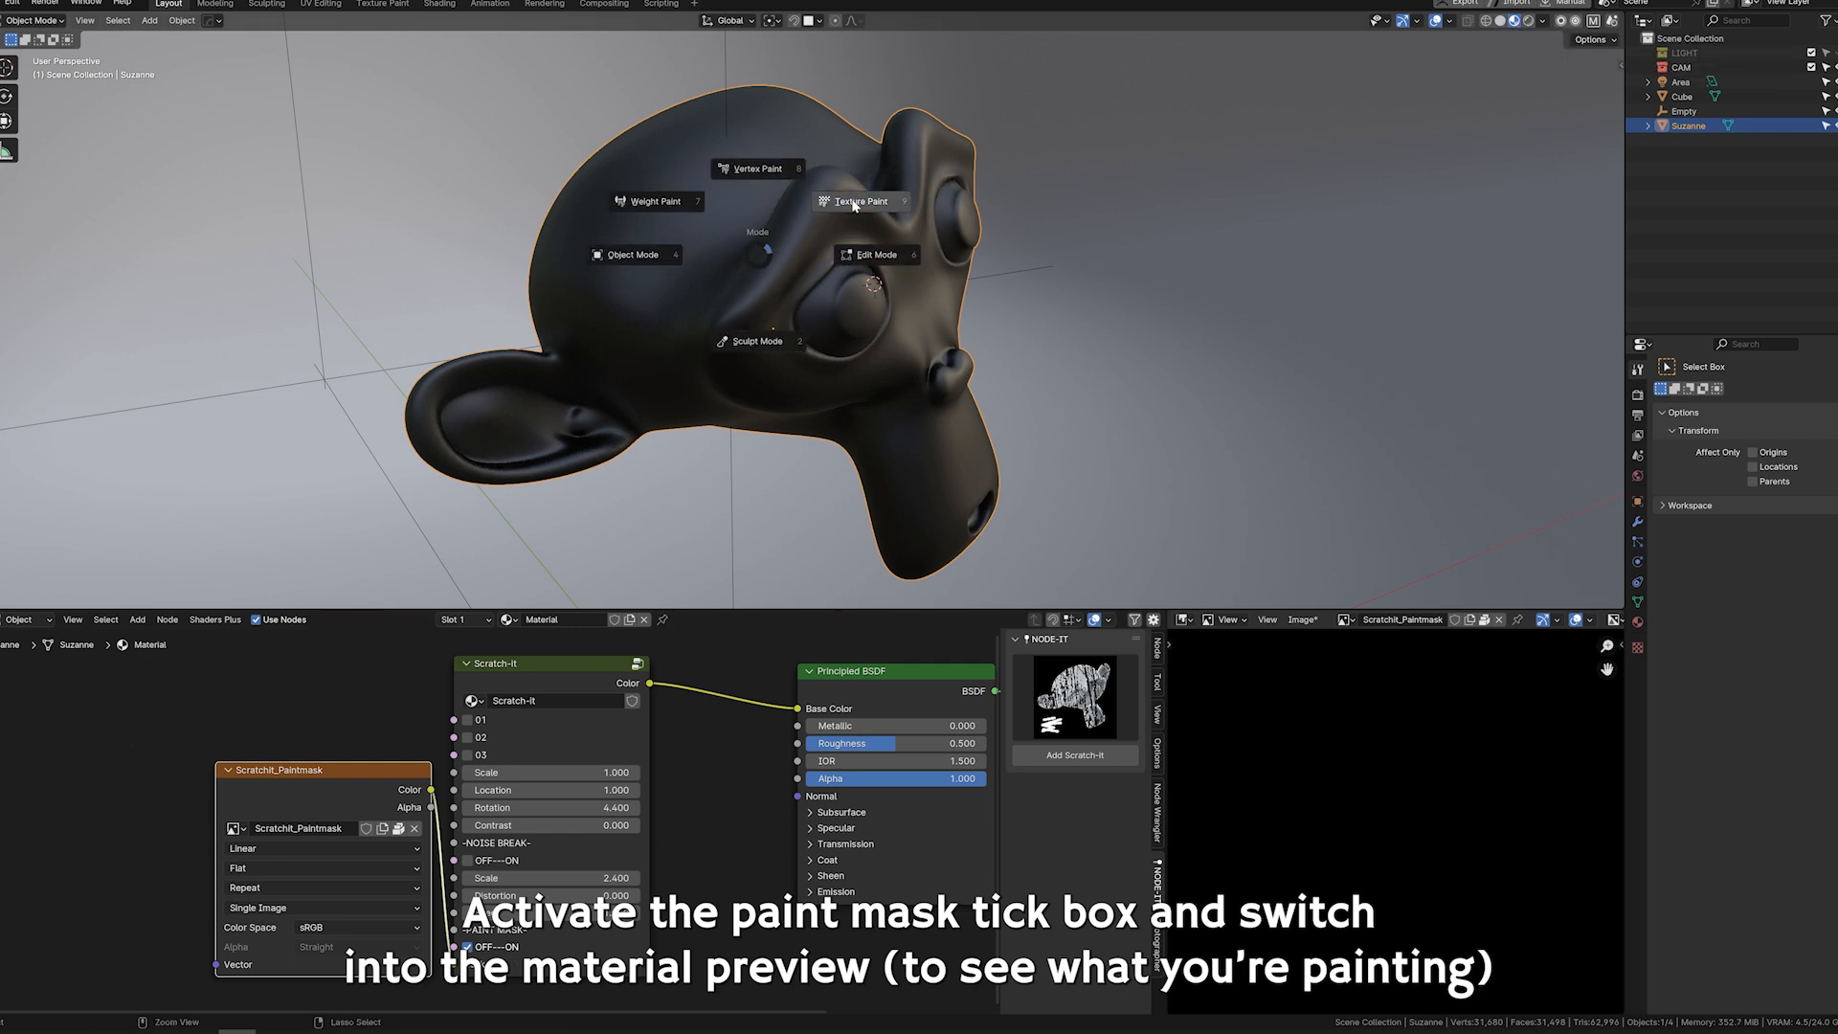
click(855, 203)
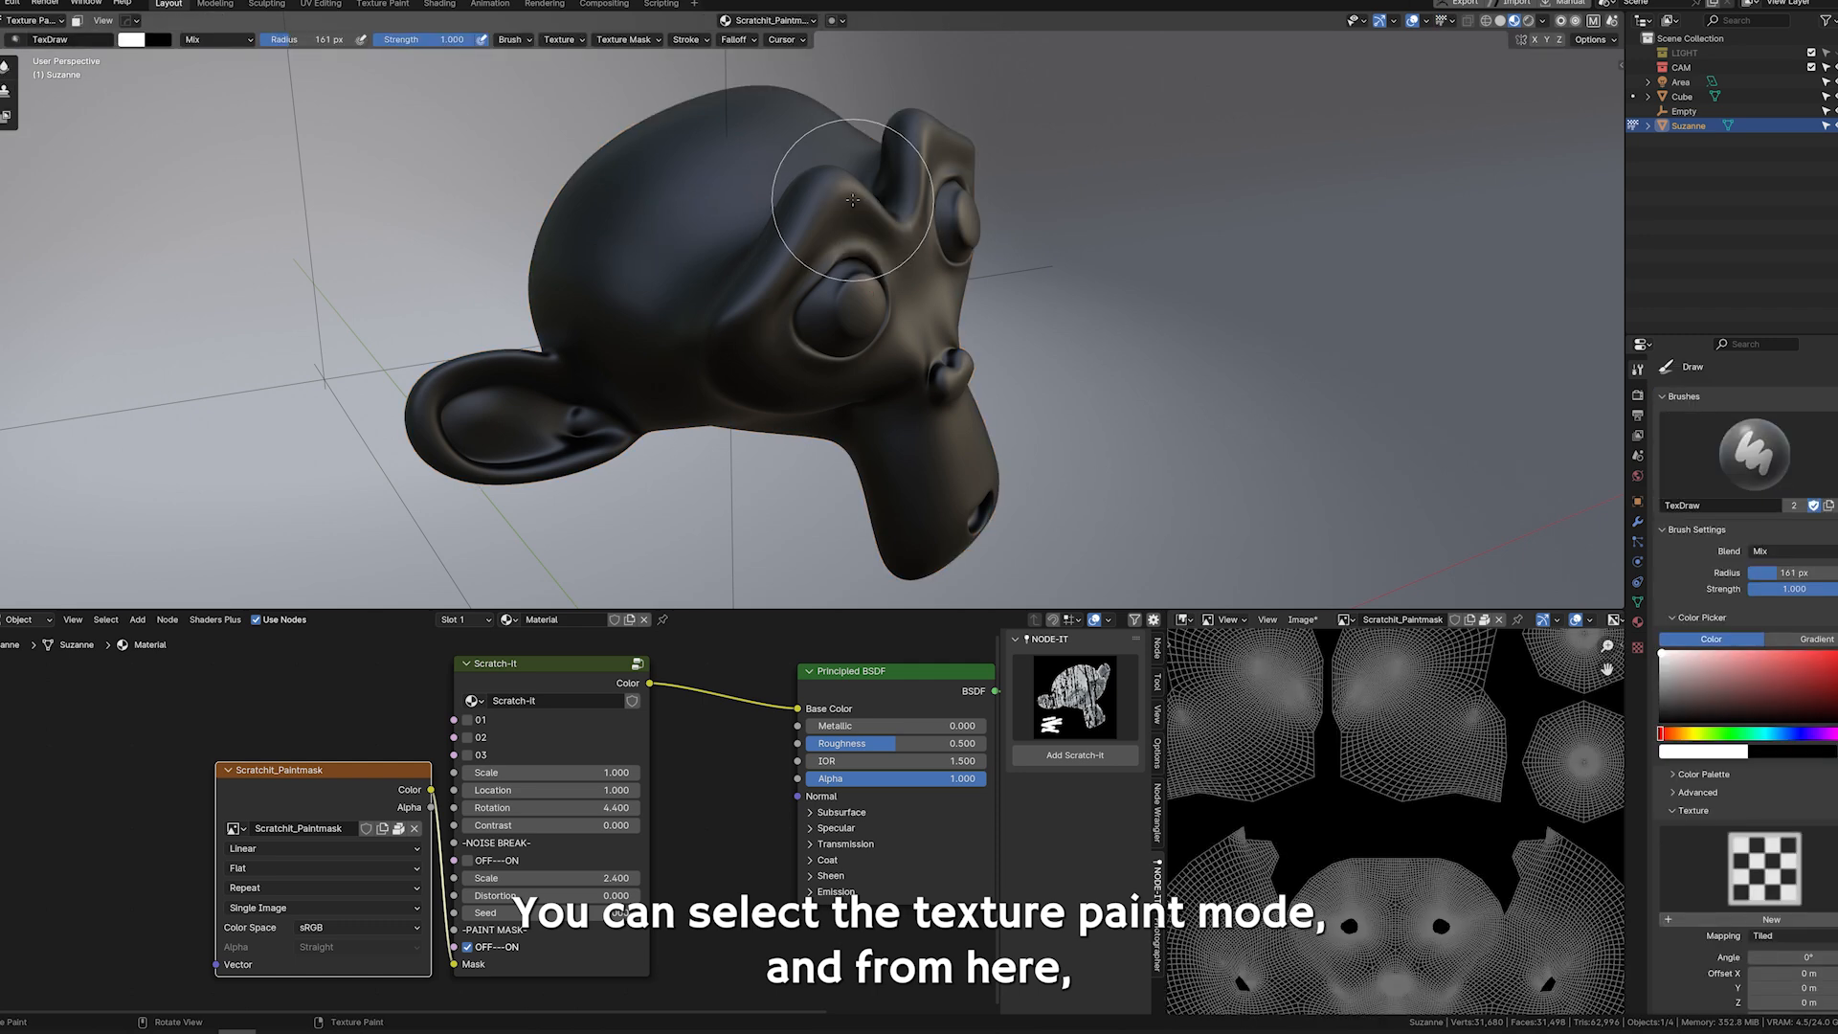
Set the brush colour to white and paint scratches across the brow and side of Suzanne's head.
click(132, 40)
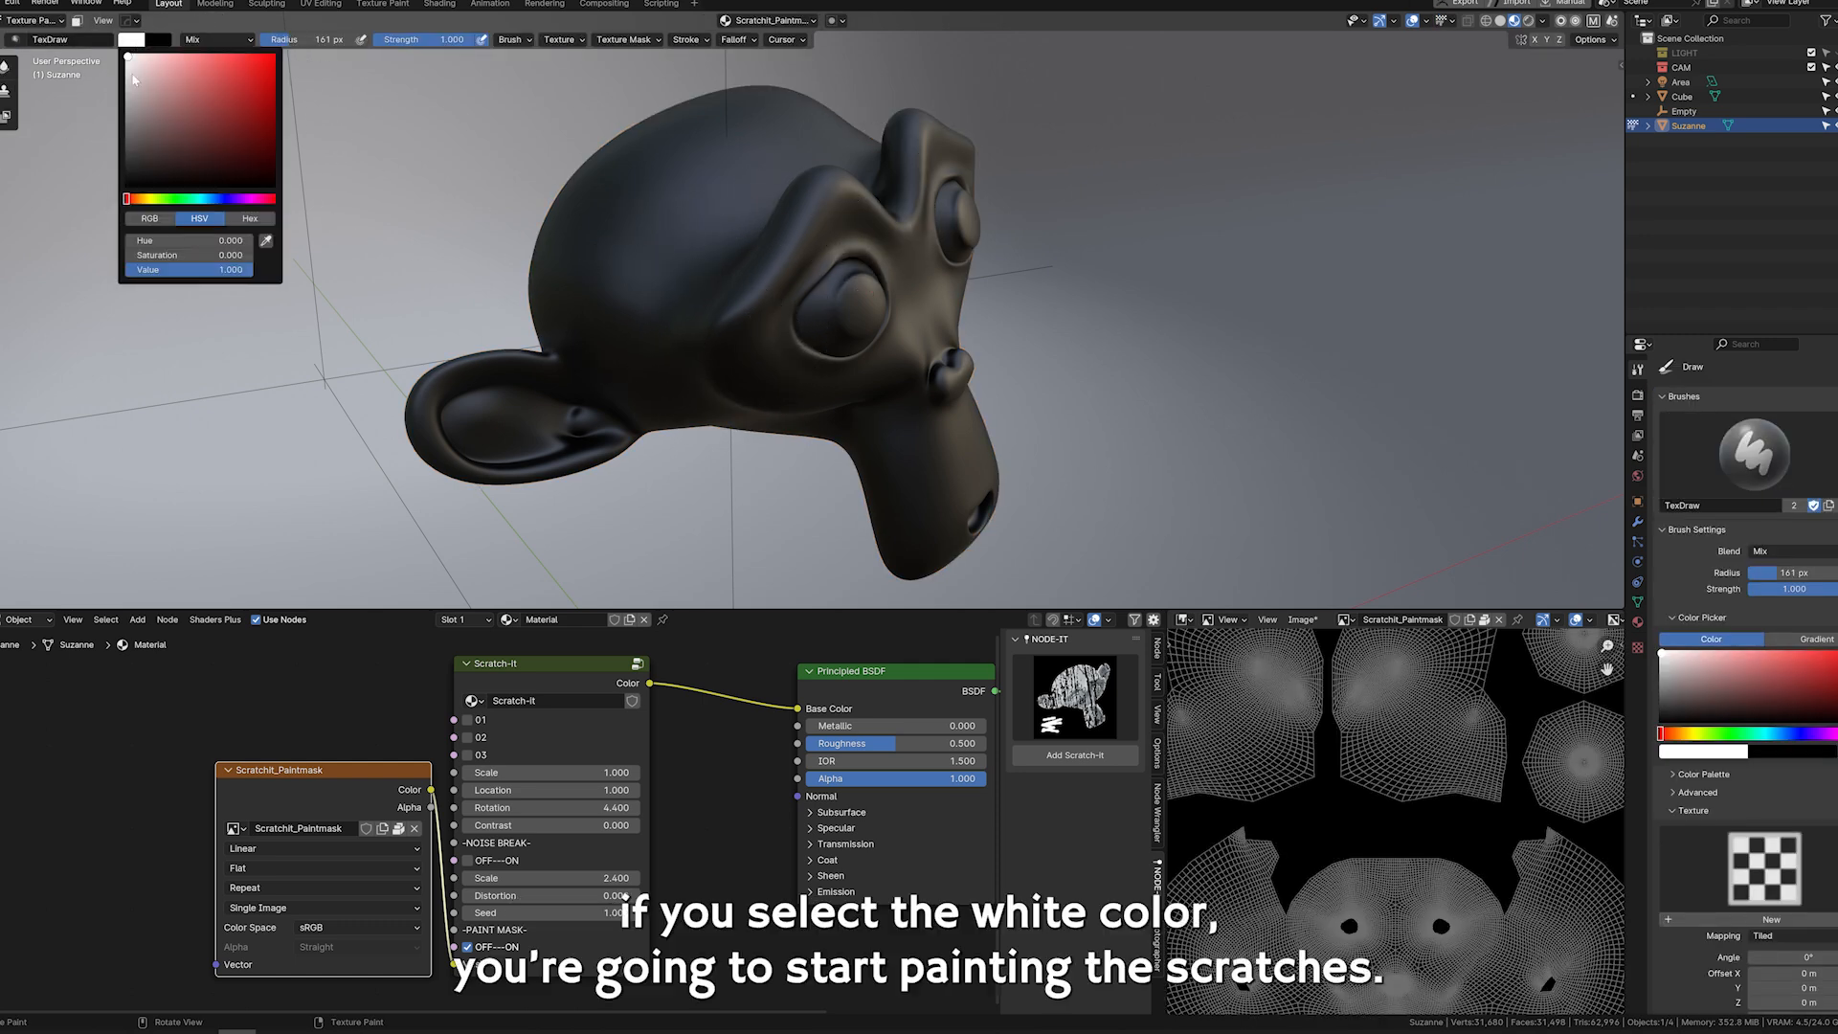
drag(129, 59, 125, 51)
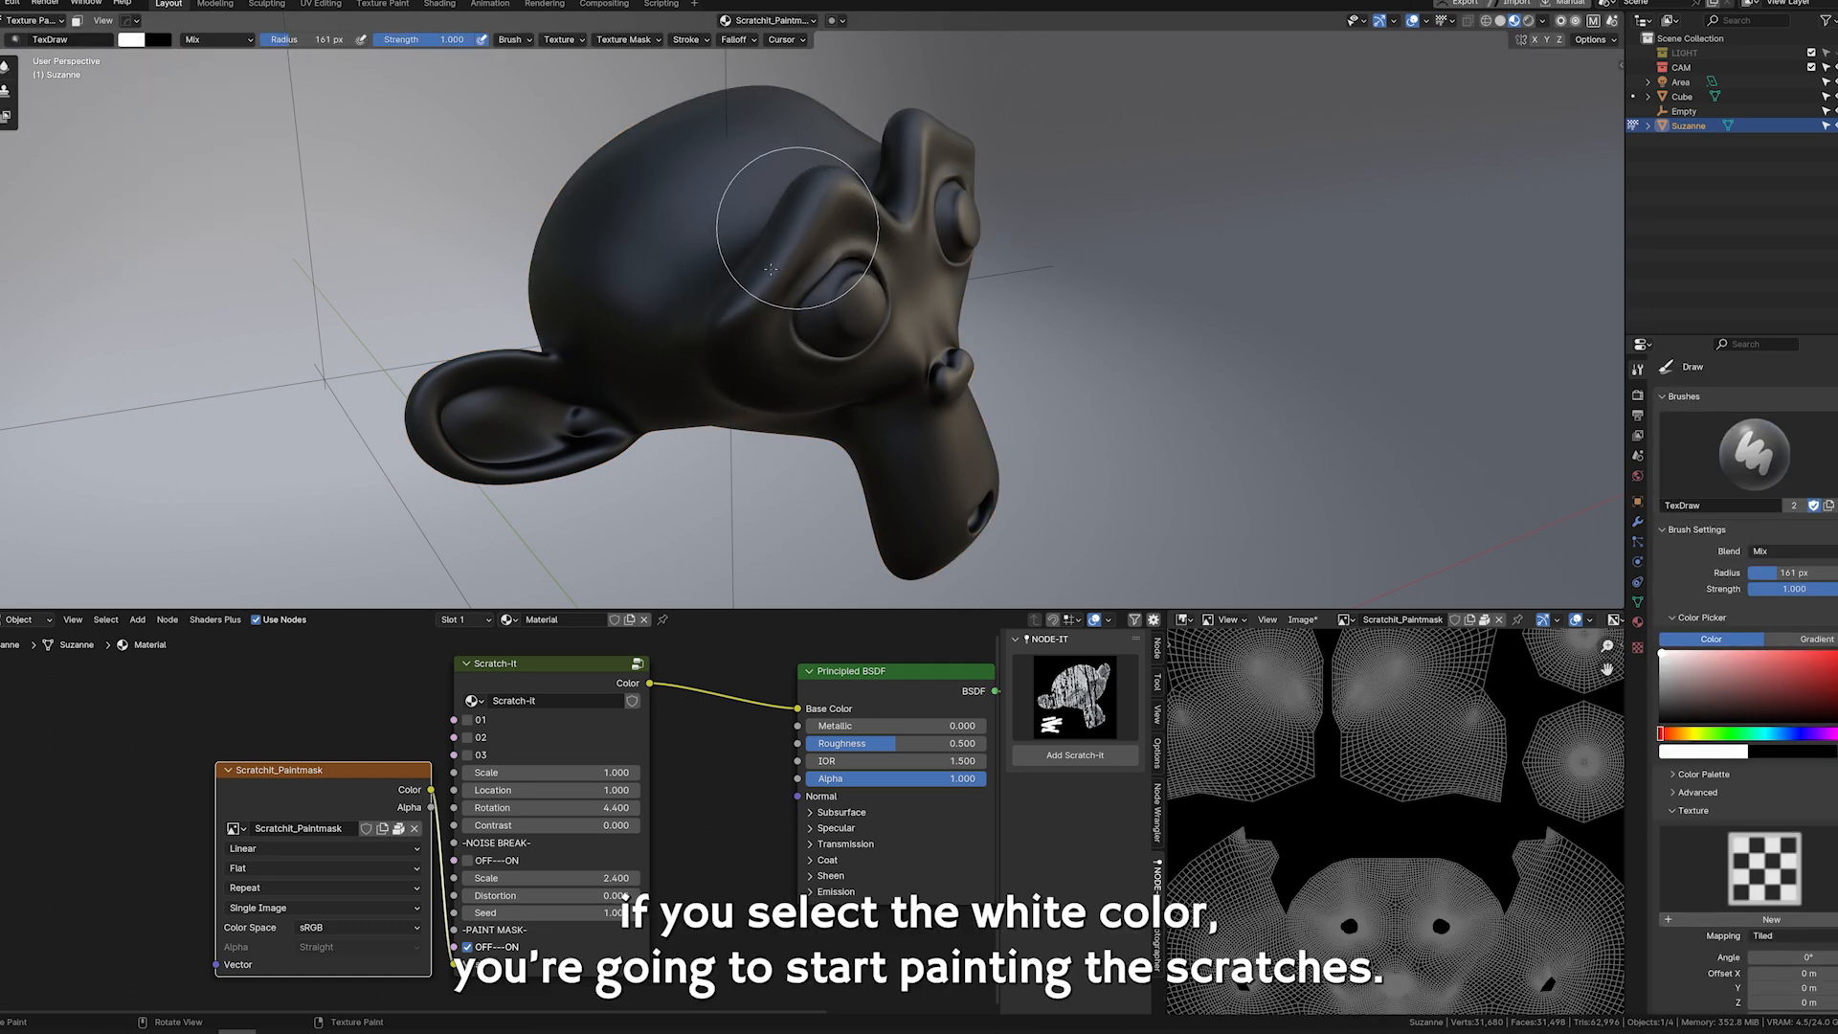
drag(715, 320, 617, 293)
middle_drag(613, 292, 701, 326)
drag(697, 323, 540, 329)
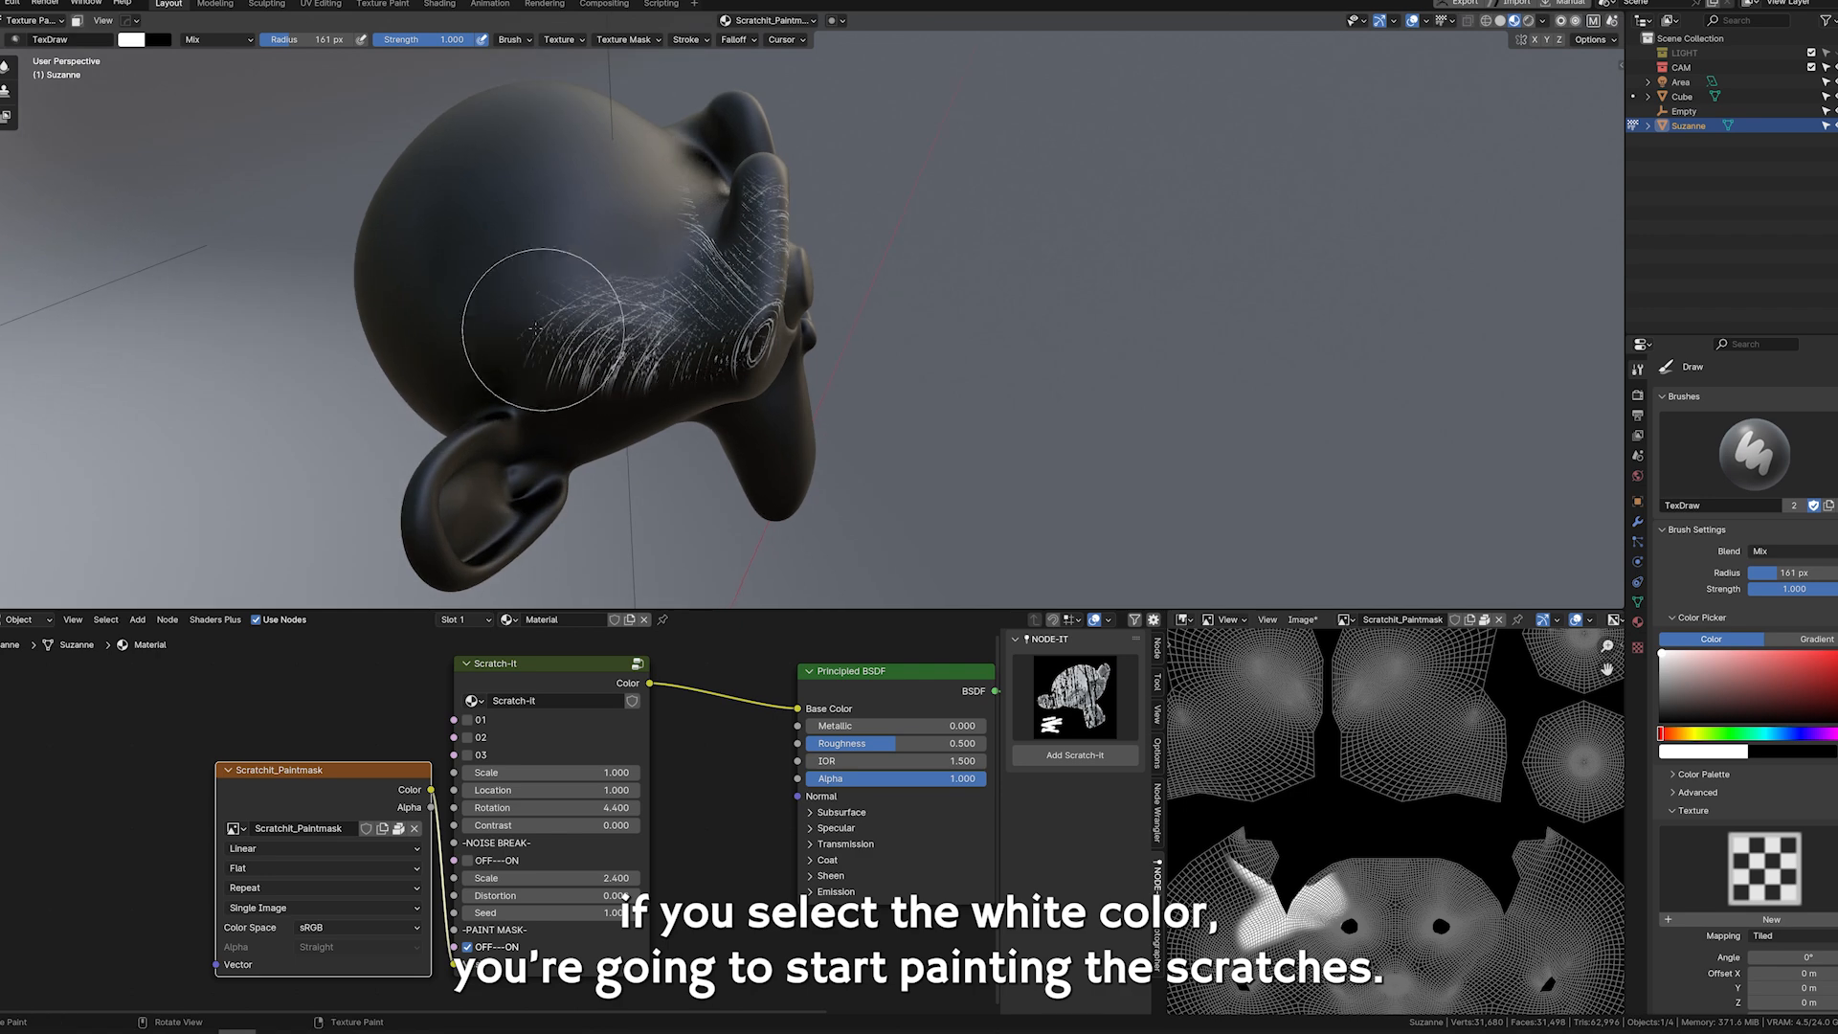
drag(540, 330, 503, 319)
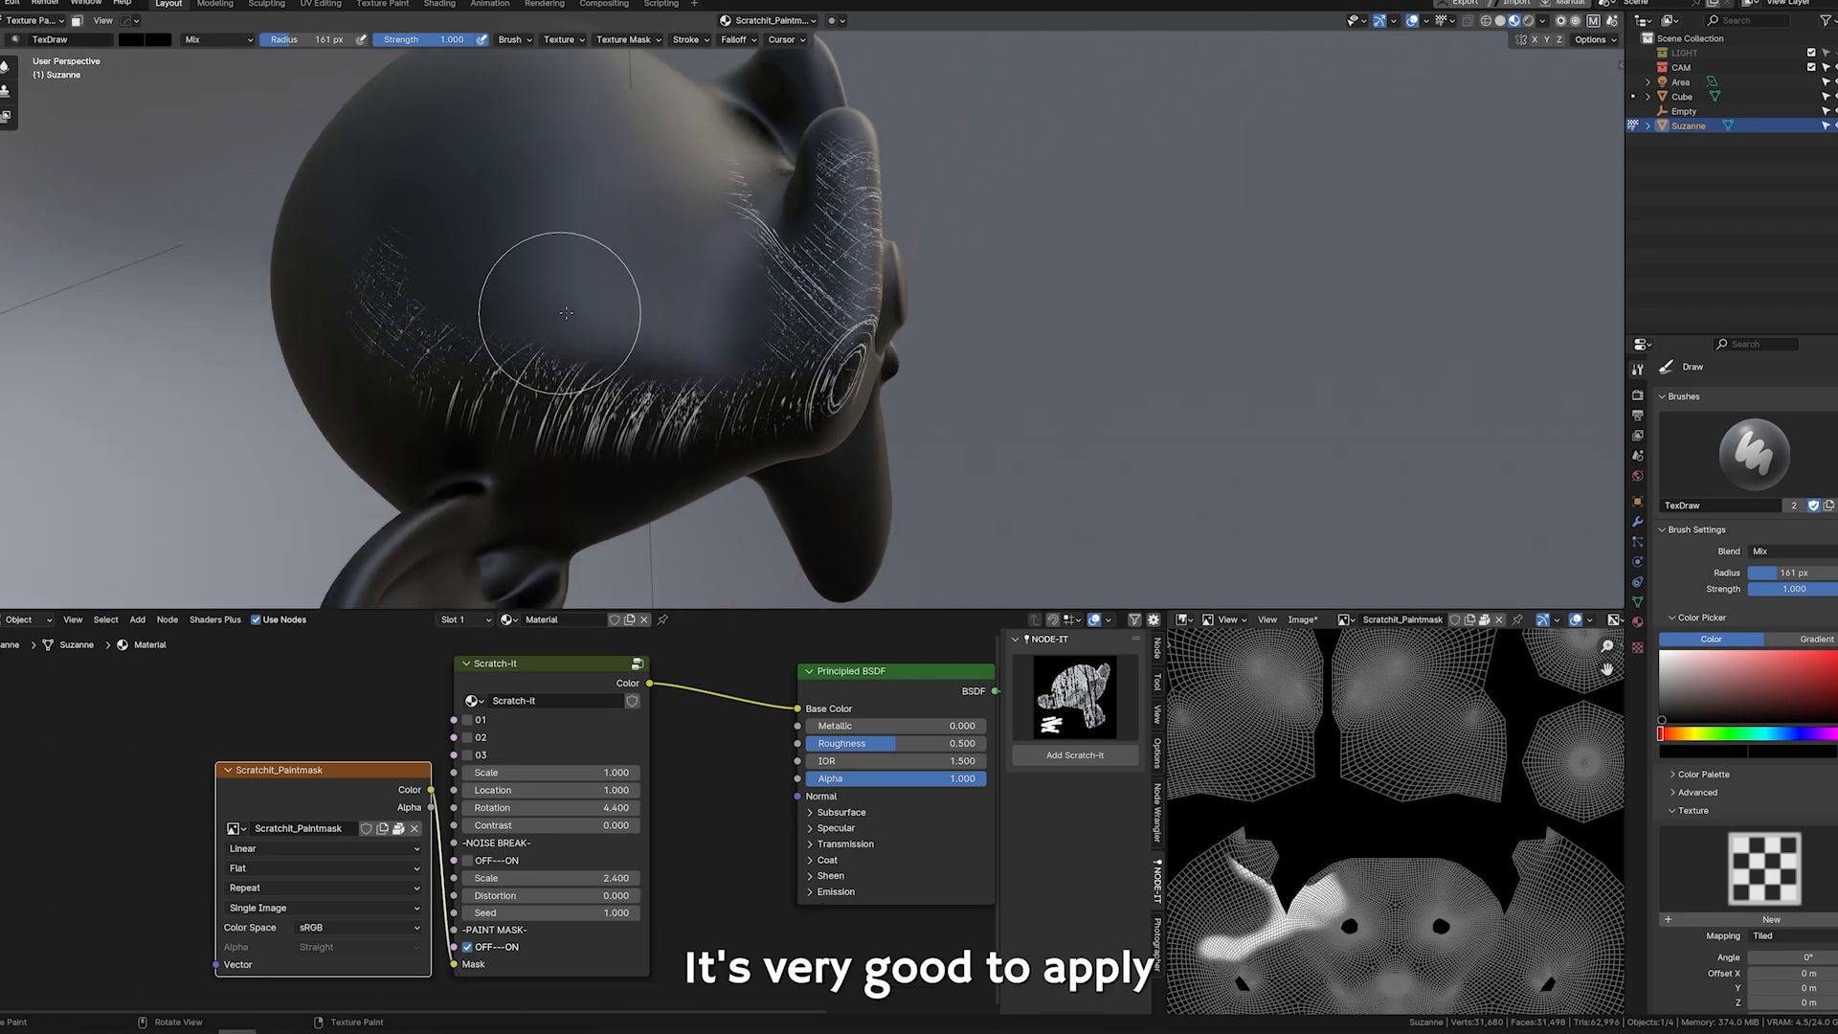
Change the brush colour from black back to white and paint more scratches around Suzanne's ear and nose.
mouse_move(565, 312)
middle_down()
mouse_move(759, 411)
mouse_move(460, 185)
middle_up()
right_click(862, 283)
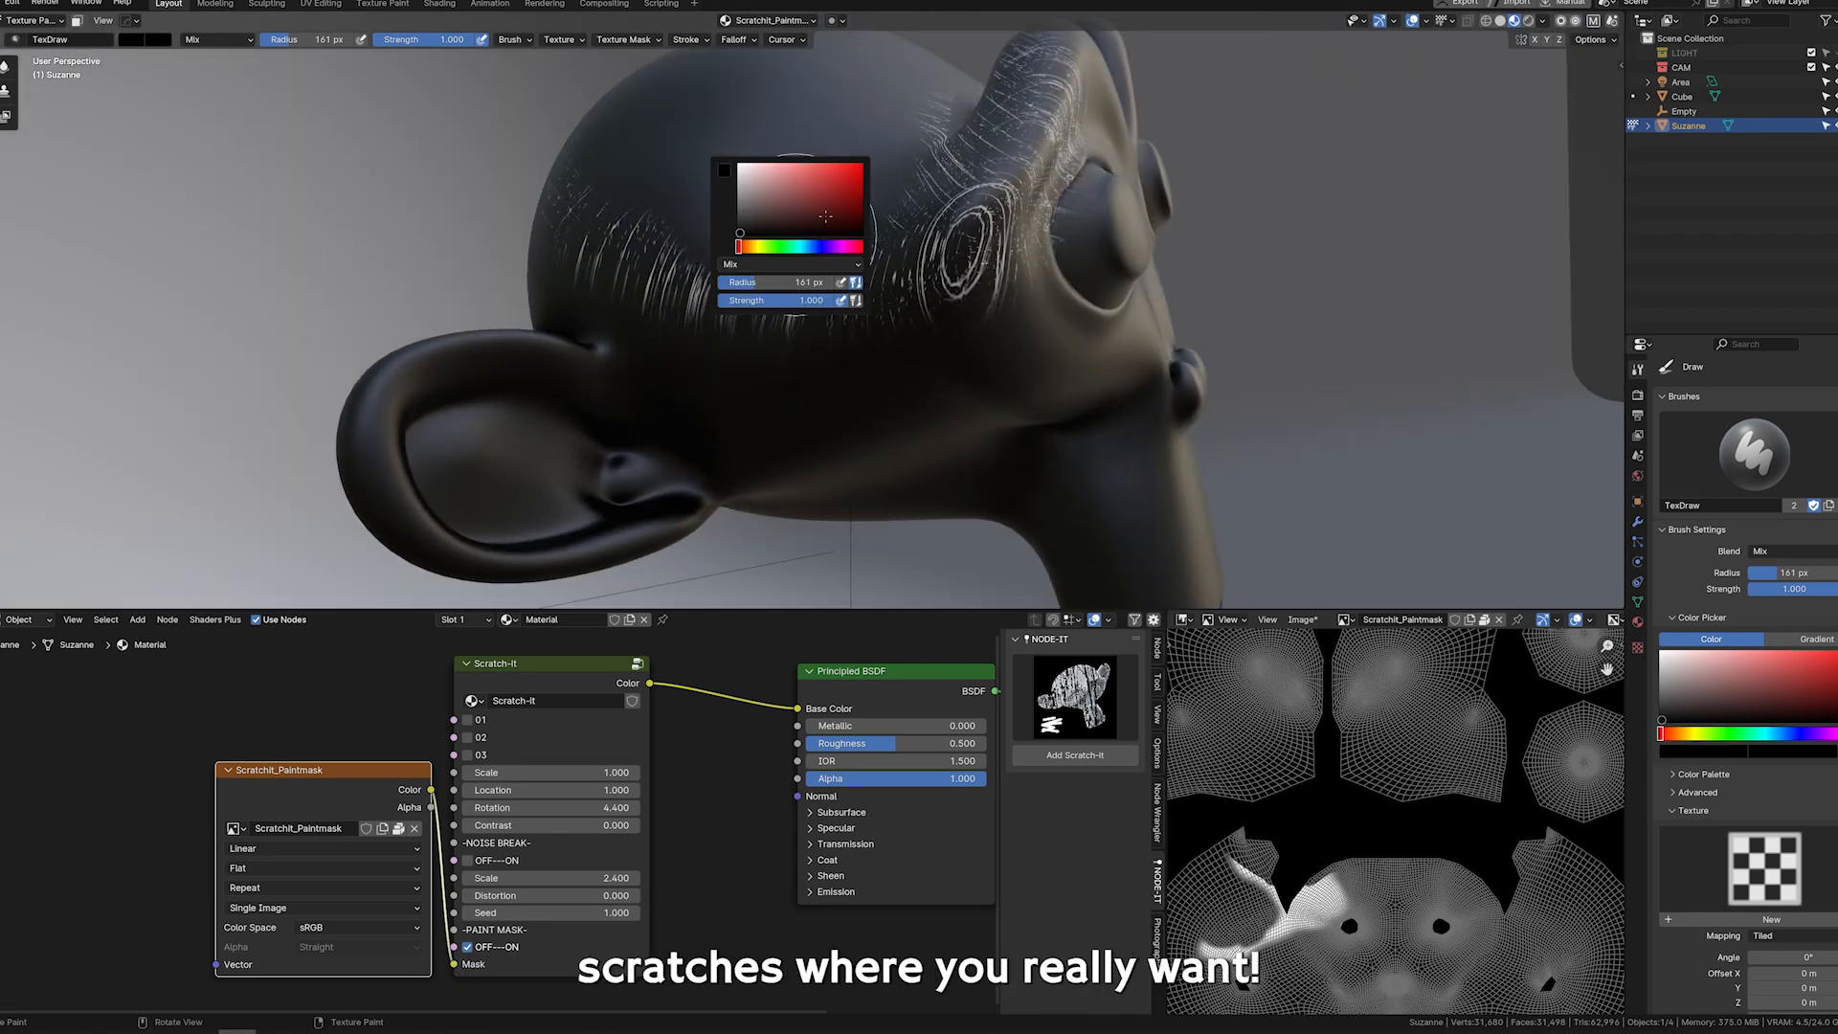
right_click(809, 369)
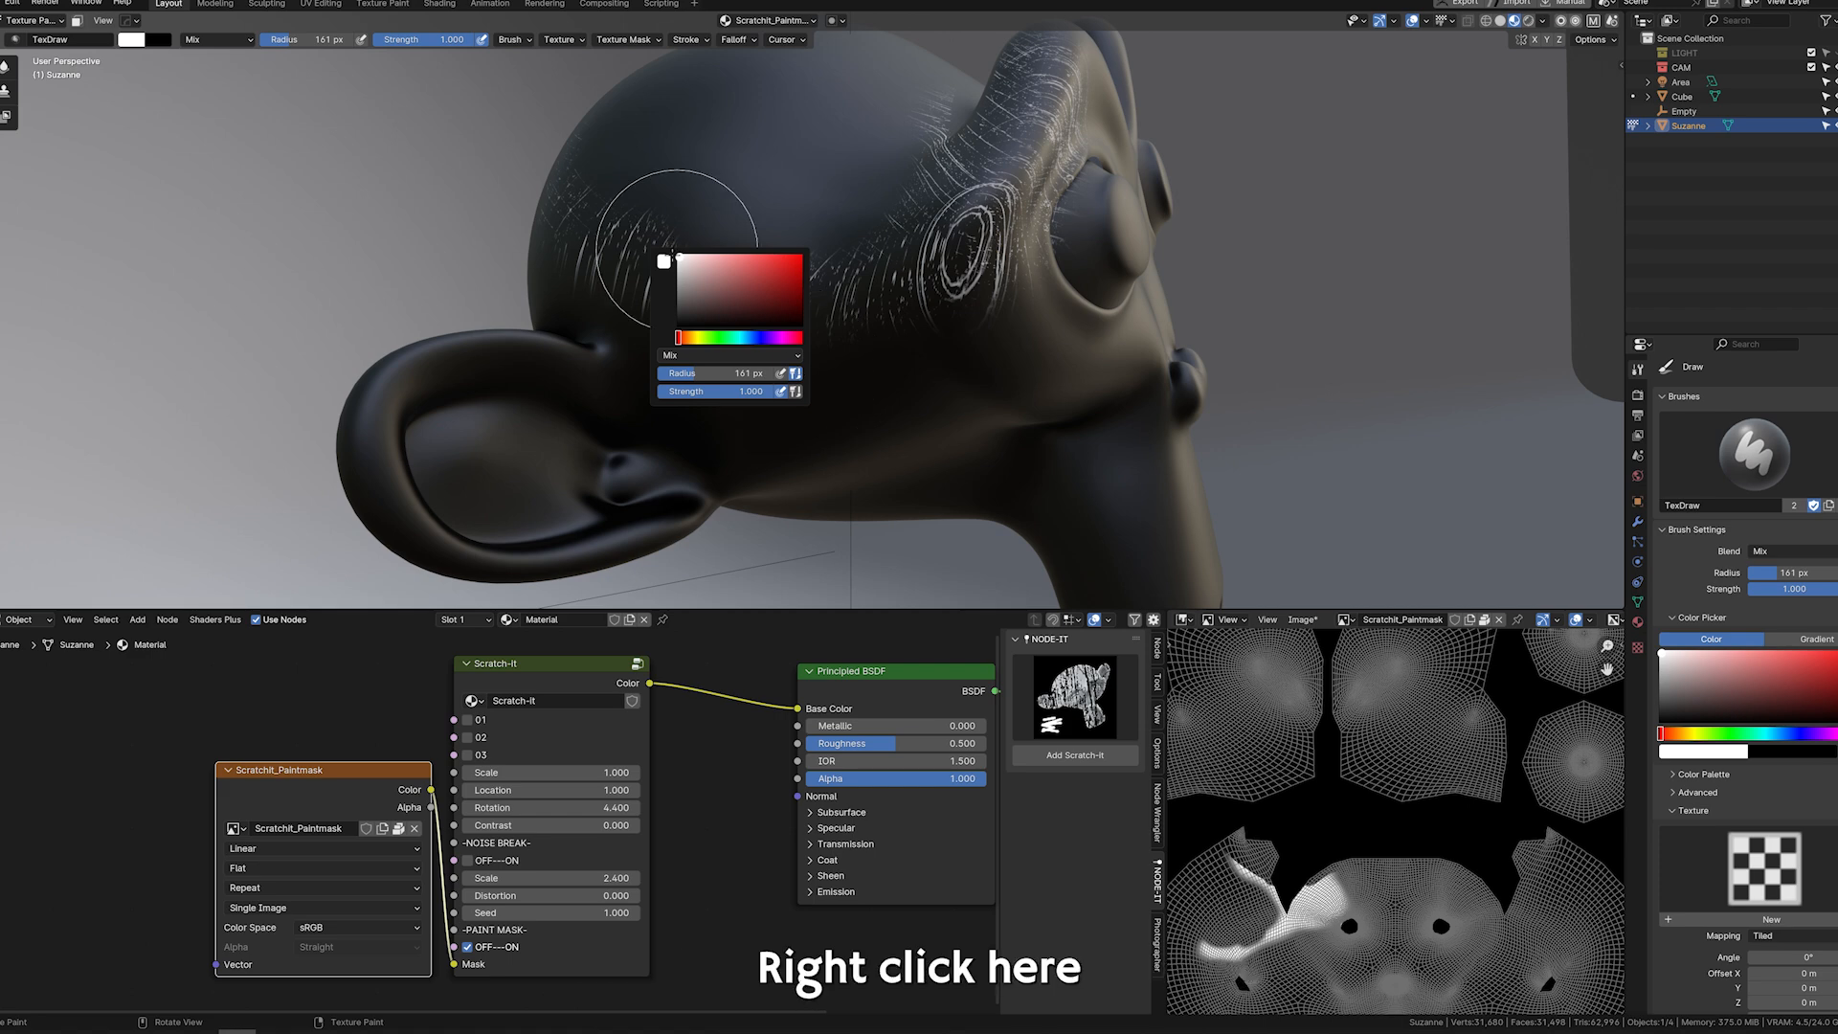
drag(721, 355, 821, 373)
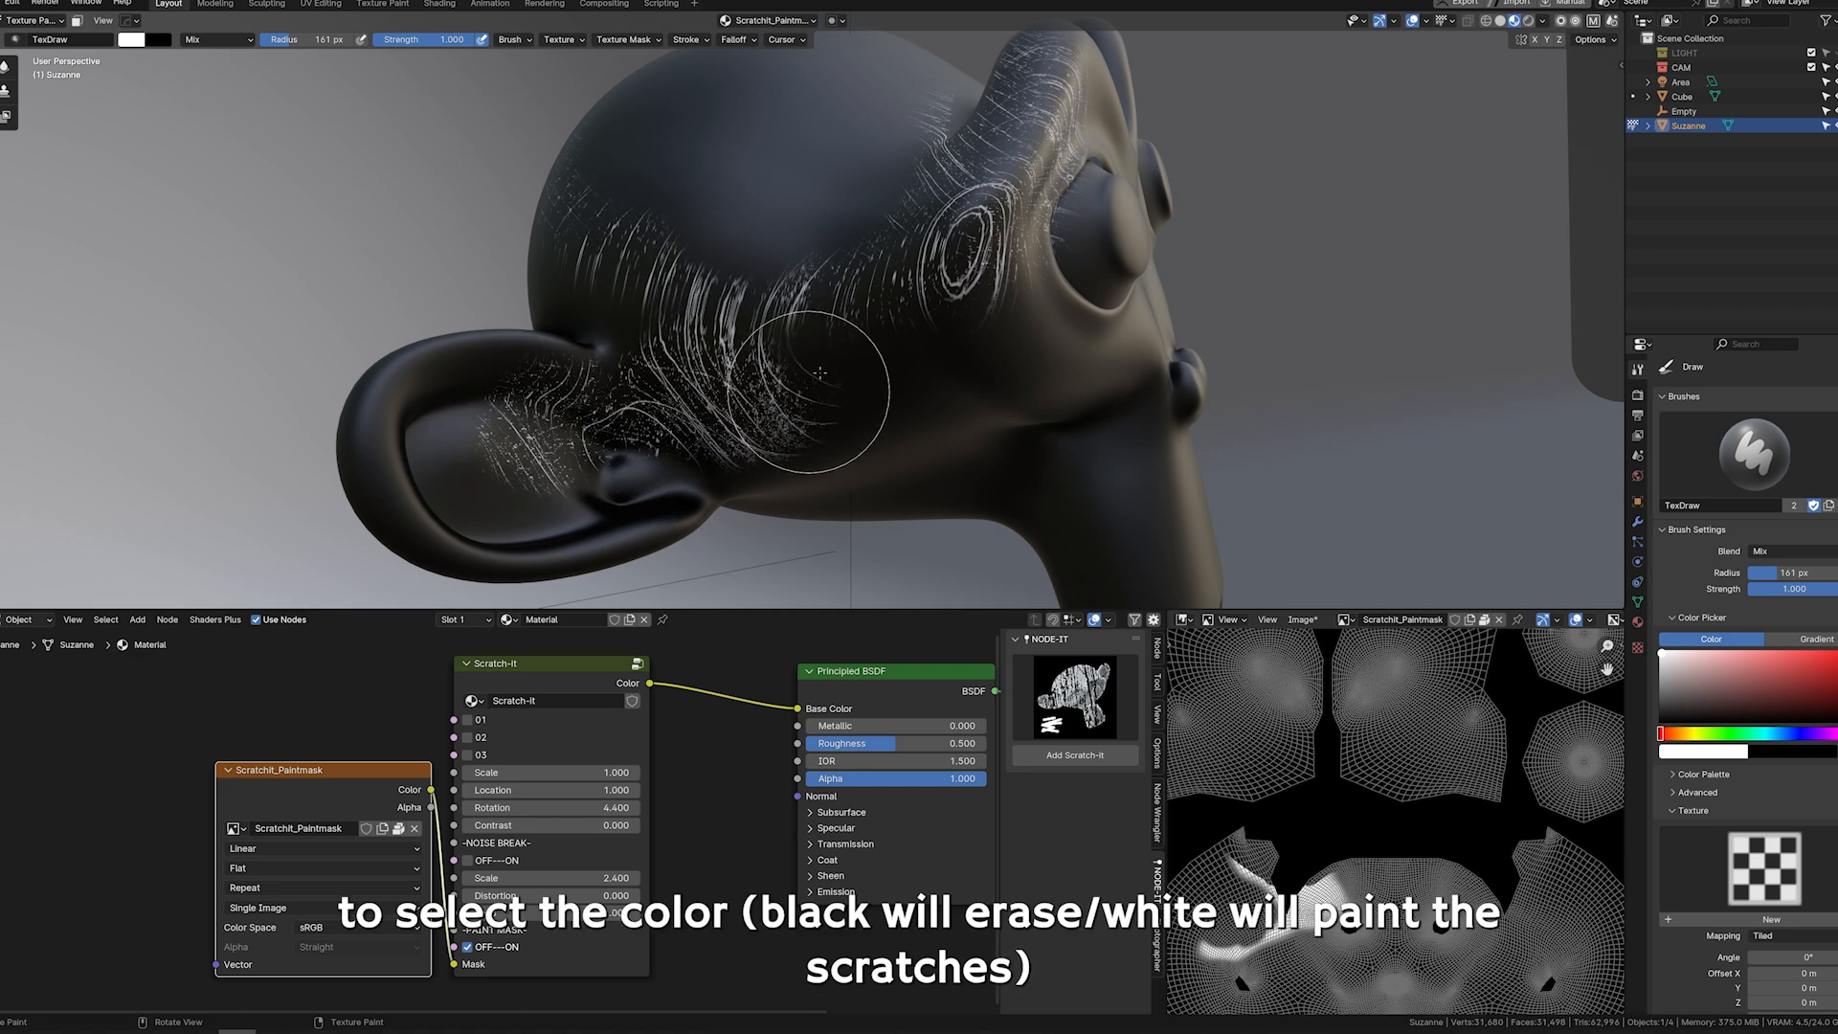
middle_drag(950, 365, 745, 307)
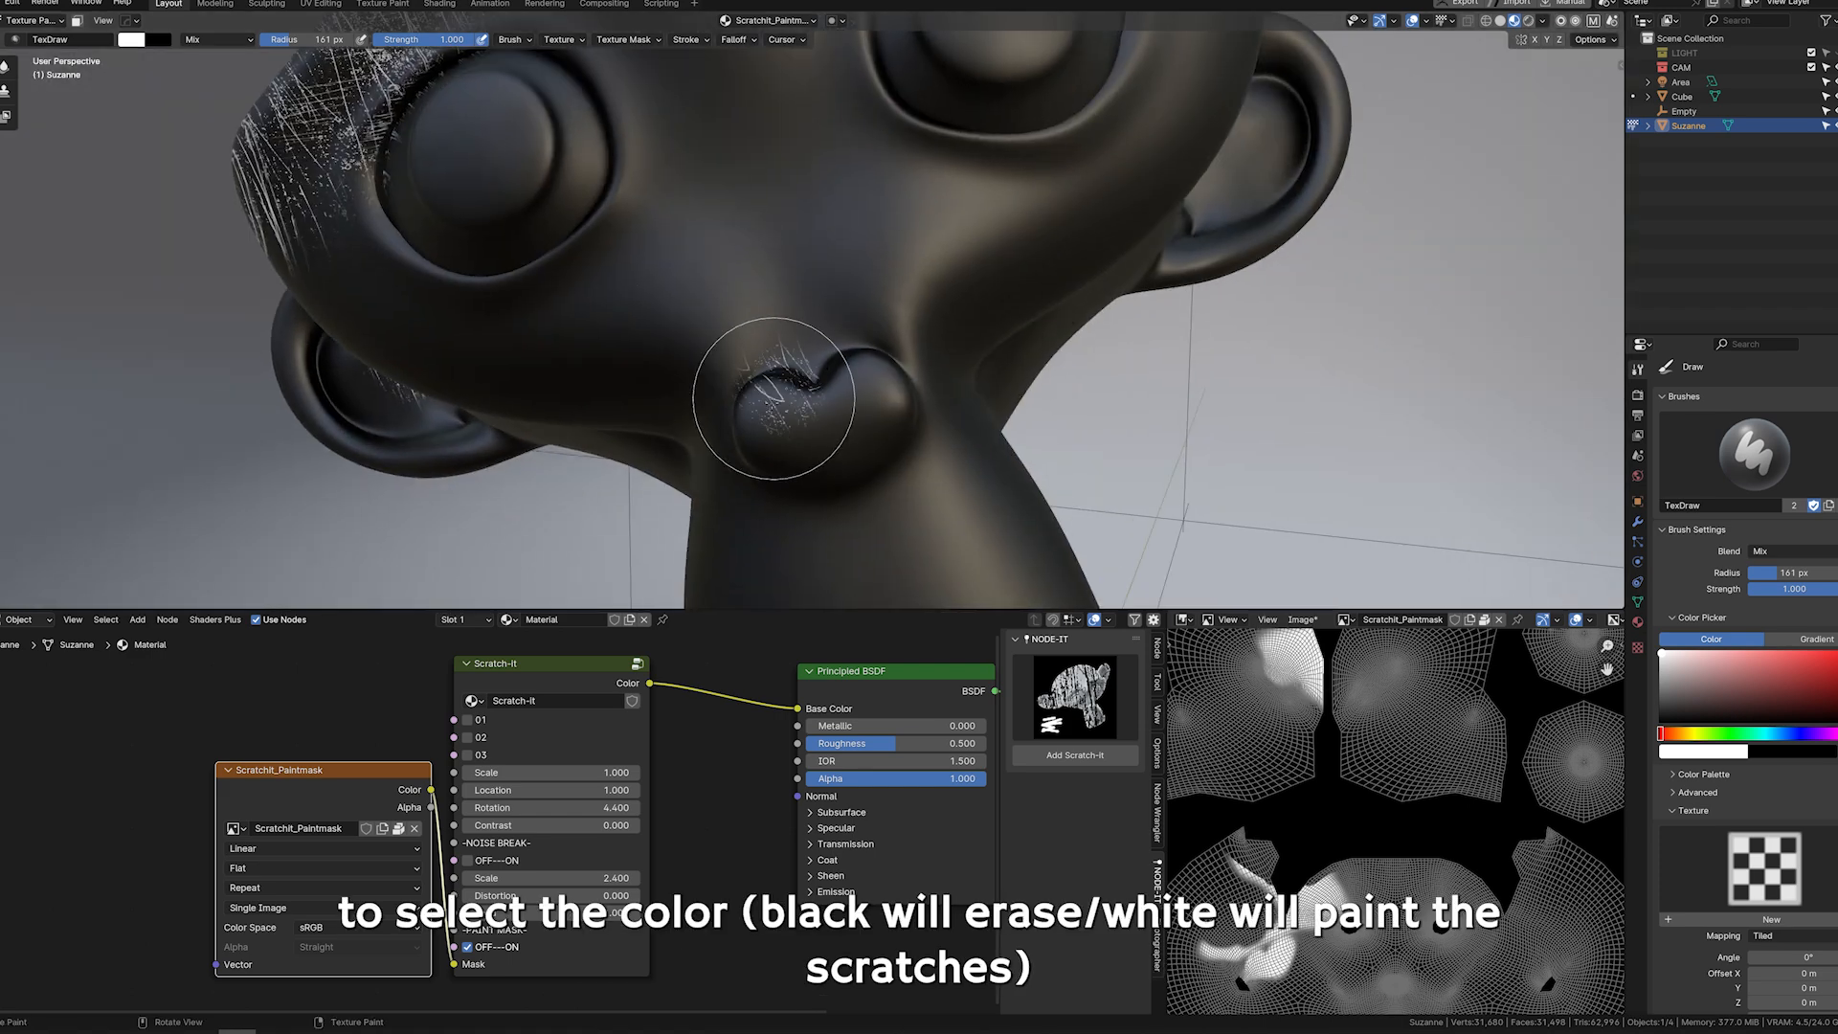
scroll(867, 425, down, 4)
mouse_move(867, 425)
middle_down()
mouse_move(804, 356)
mouse_move(833, 370)
middle_up()
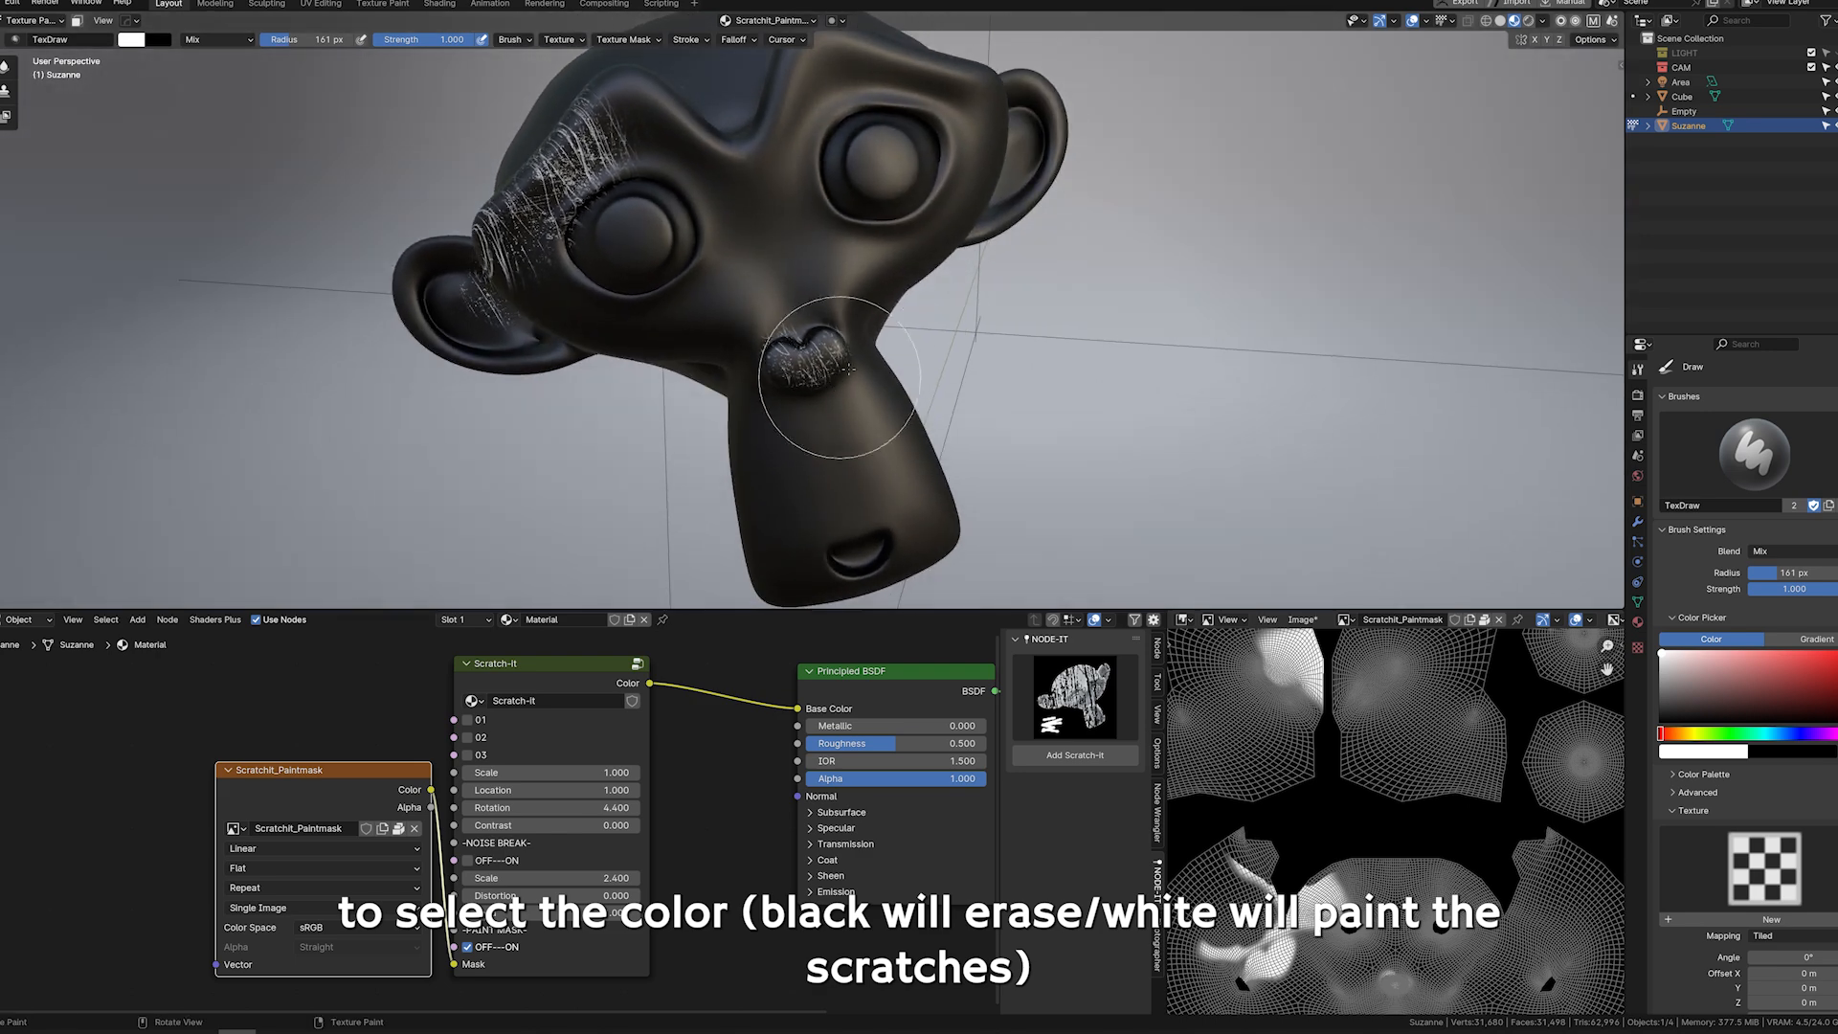
Return Suzanne to Object Mode and look over the painted scratches.
key(ctrl+Tab)
click(759, 338)
scroll(747, 359, down, 3)
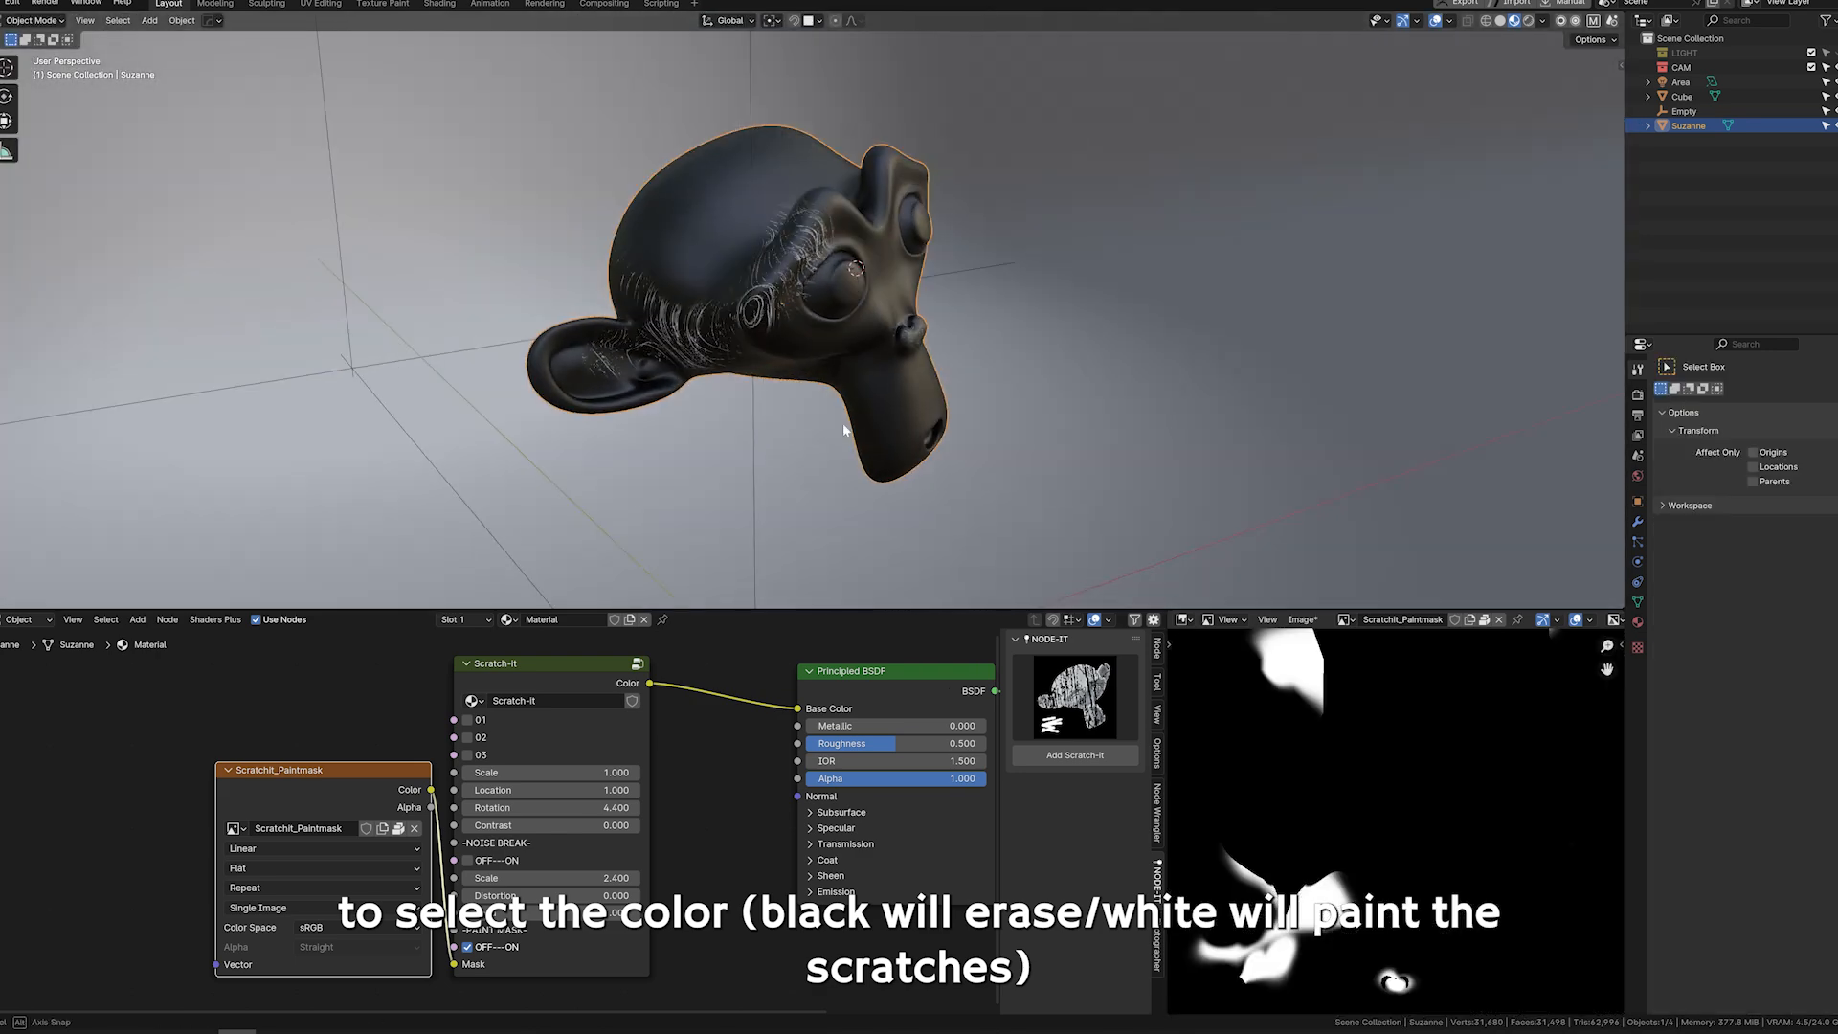
middle_drag(766, 460, 710, 377)
Set Scratch-it's Scale to 1.700, Location to 2.300 and Rotation to 6.300, and show the paint mask in the Image Editor.
drag(371, 787, 377, 783)
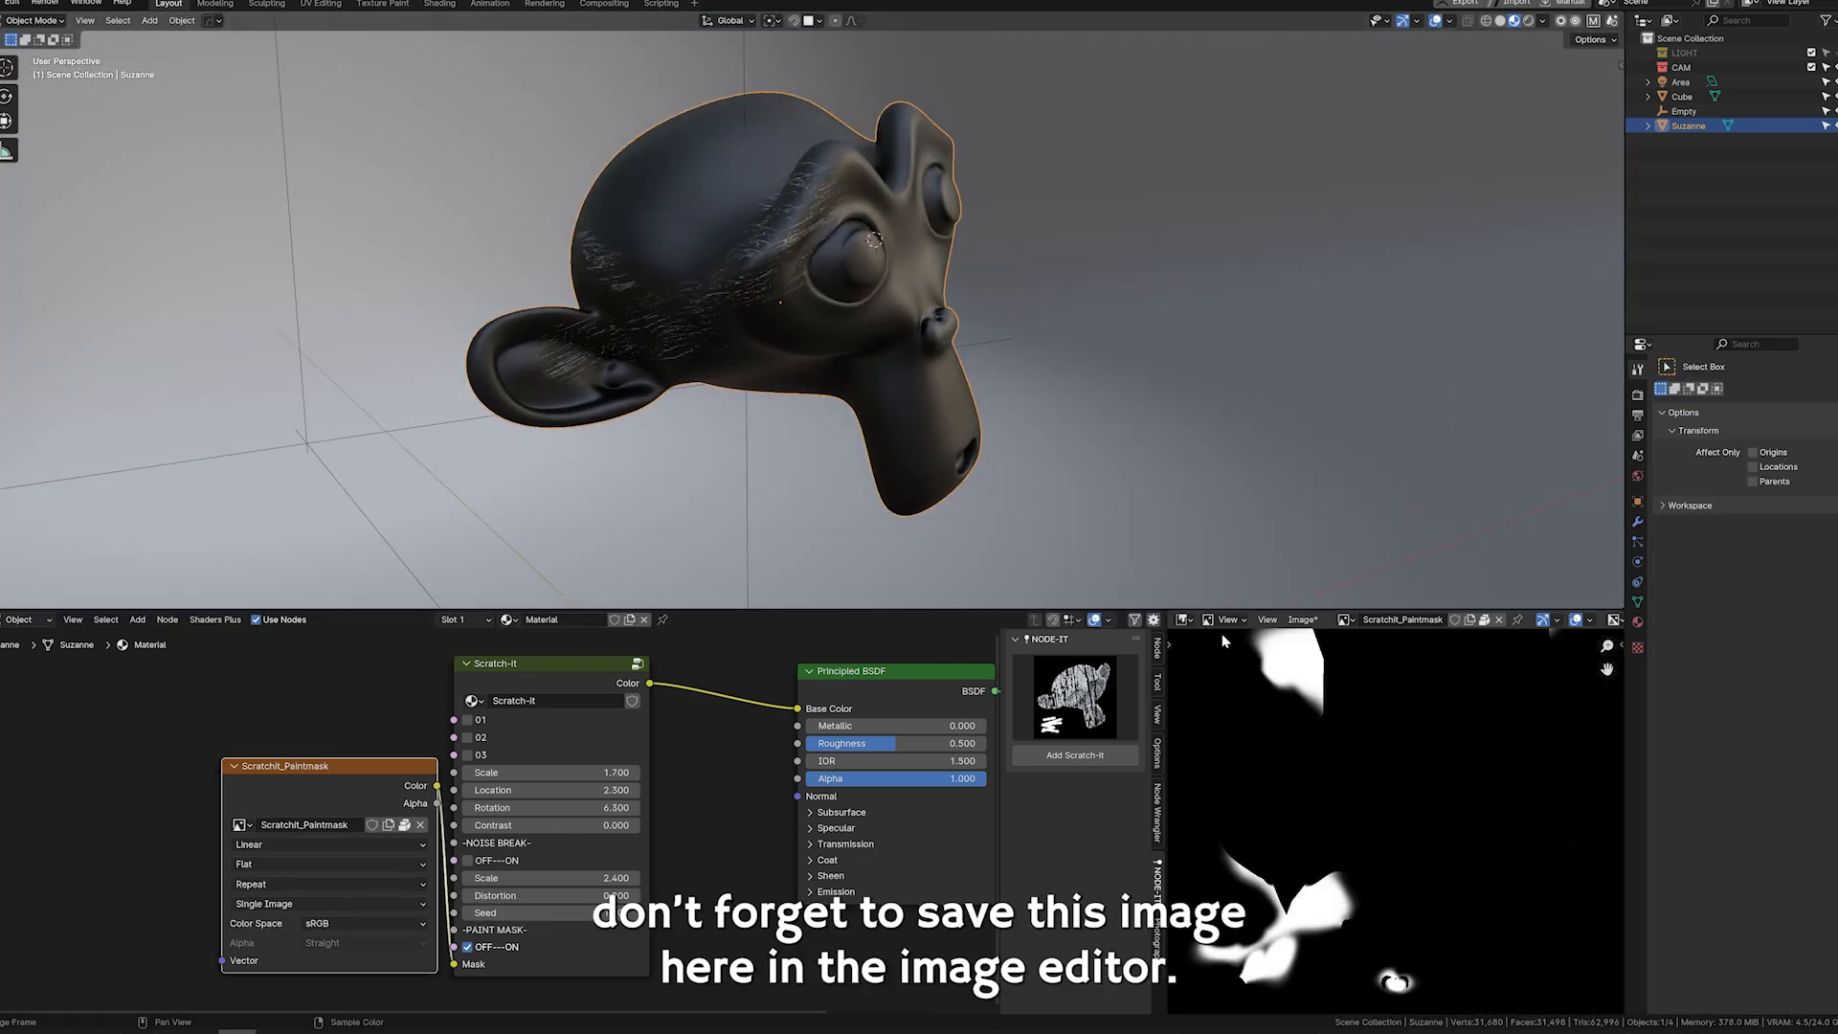
click(1184, 620)
click(1250, 676)
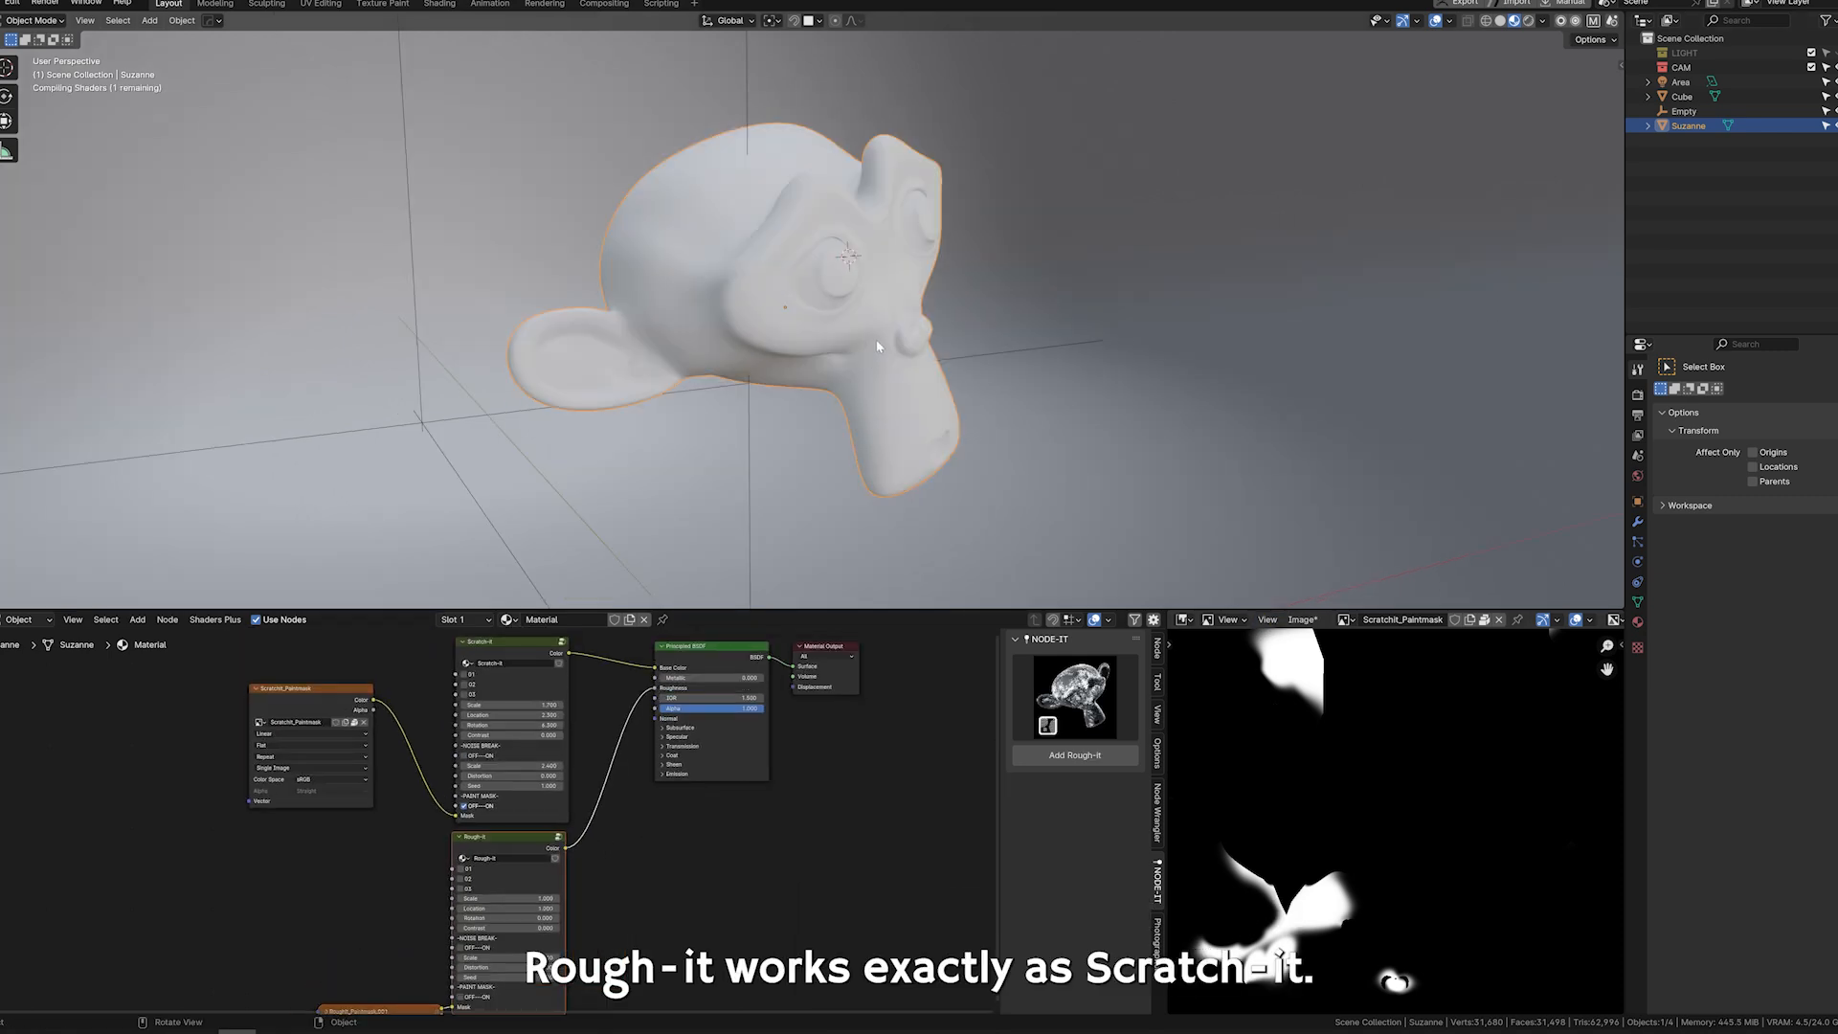
Enable Rough-it's patterns 01, 02 and 03, and replace Scratch-it's link to the Principled BSDF's Base Color with a dark colour.
middle_drag(886, 313, 742, 292)
scroll(800, 370, up, 2)
scroll(684, 893, up, 6)
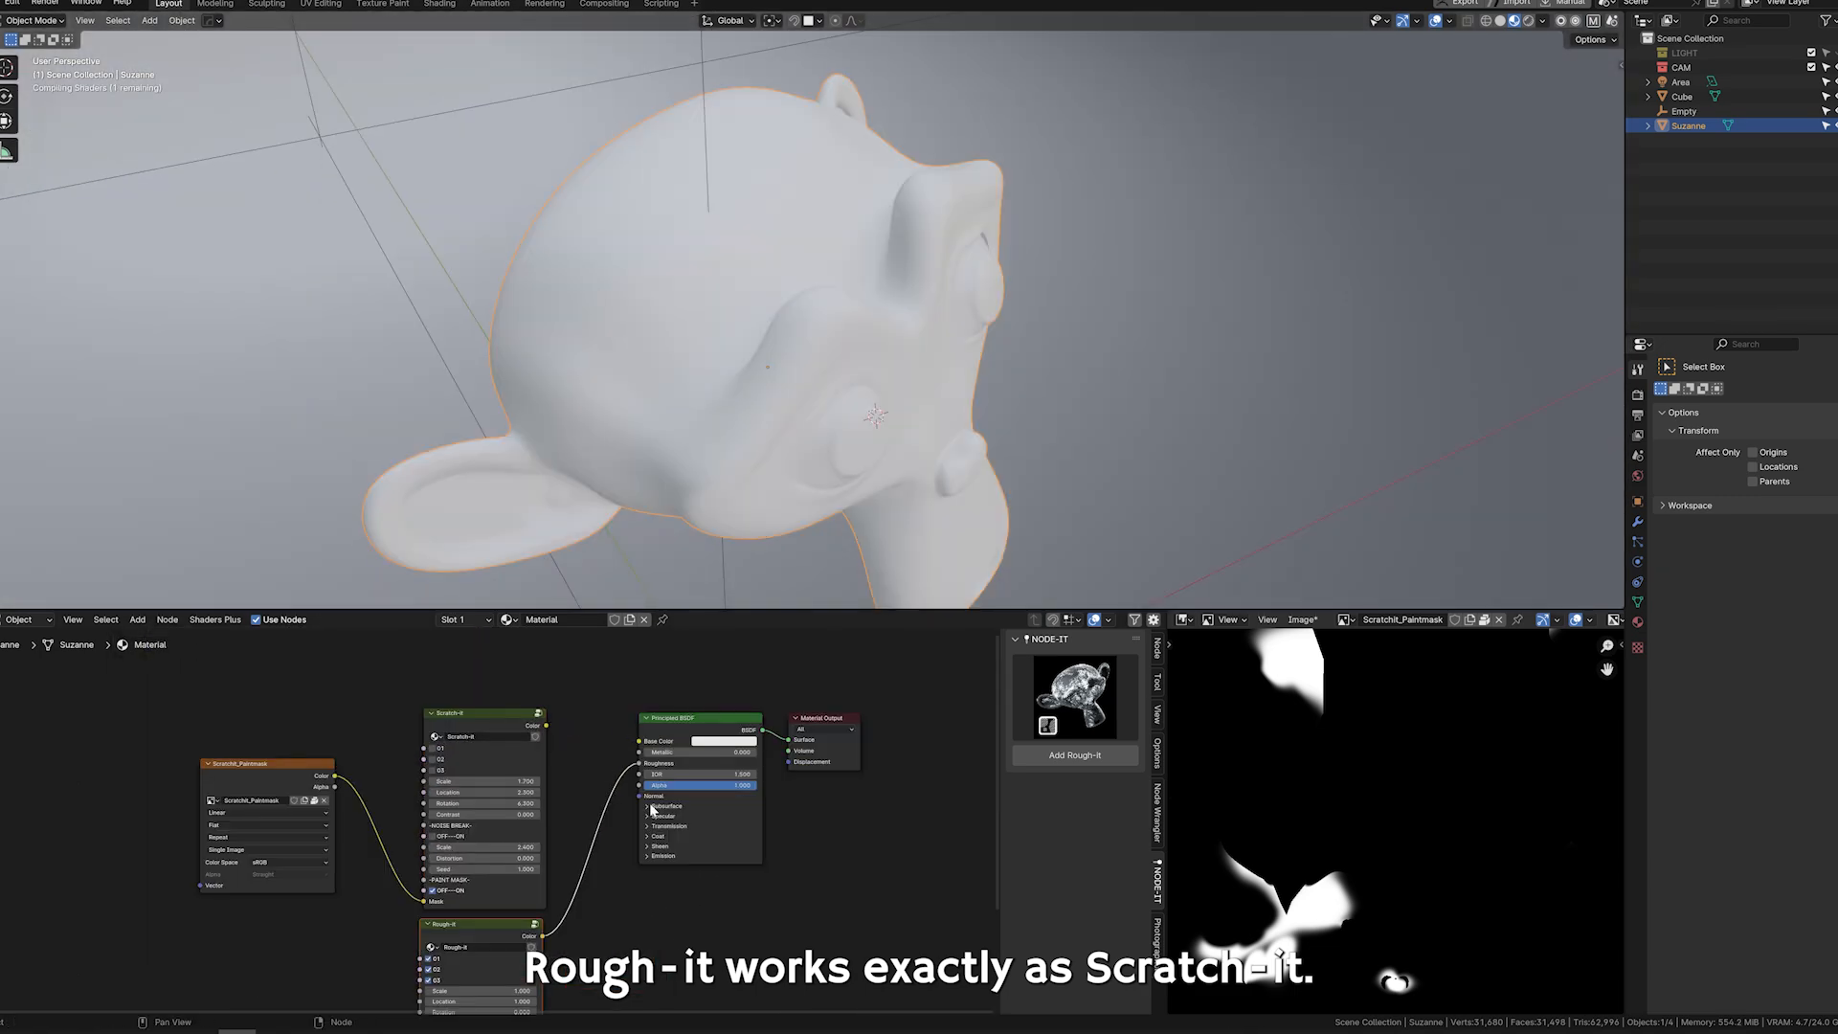
click(699, 741)
mouse_move(843, 363)
middle_down()
mouse_move(959, 349)
mouse_move(854, 335)
middle_up()
scroll(575, 925, up, 6)
Toggle Rough-it's Noise Break on and back off to compare its effect on Suzanne's roughness.
middle_drag(536, 928, 622, 670)
drag(540, 838, 567, 838)
middle_drag(524, 896, 530, 847)
click(454, 829)
mouse_move(842, 320)
middle_down()
mouse_move(734, 312)
mouse_move(870, 415)
mouse_move(834, 314)
middle_up()
click(455, 830)
Expand the Roughit_Paintmask.001 image node and place it beside the Rough-it node.
click(308, 961)
key(h)
drag(239, 962, 236, 740)
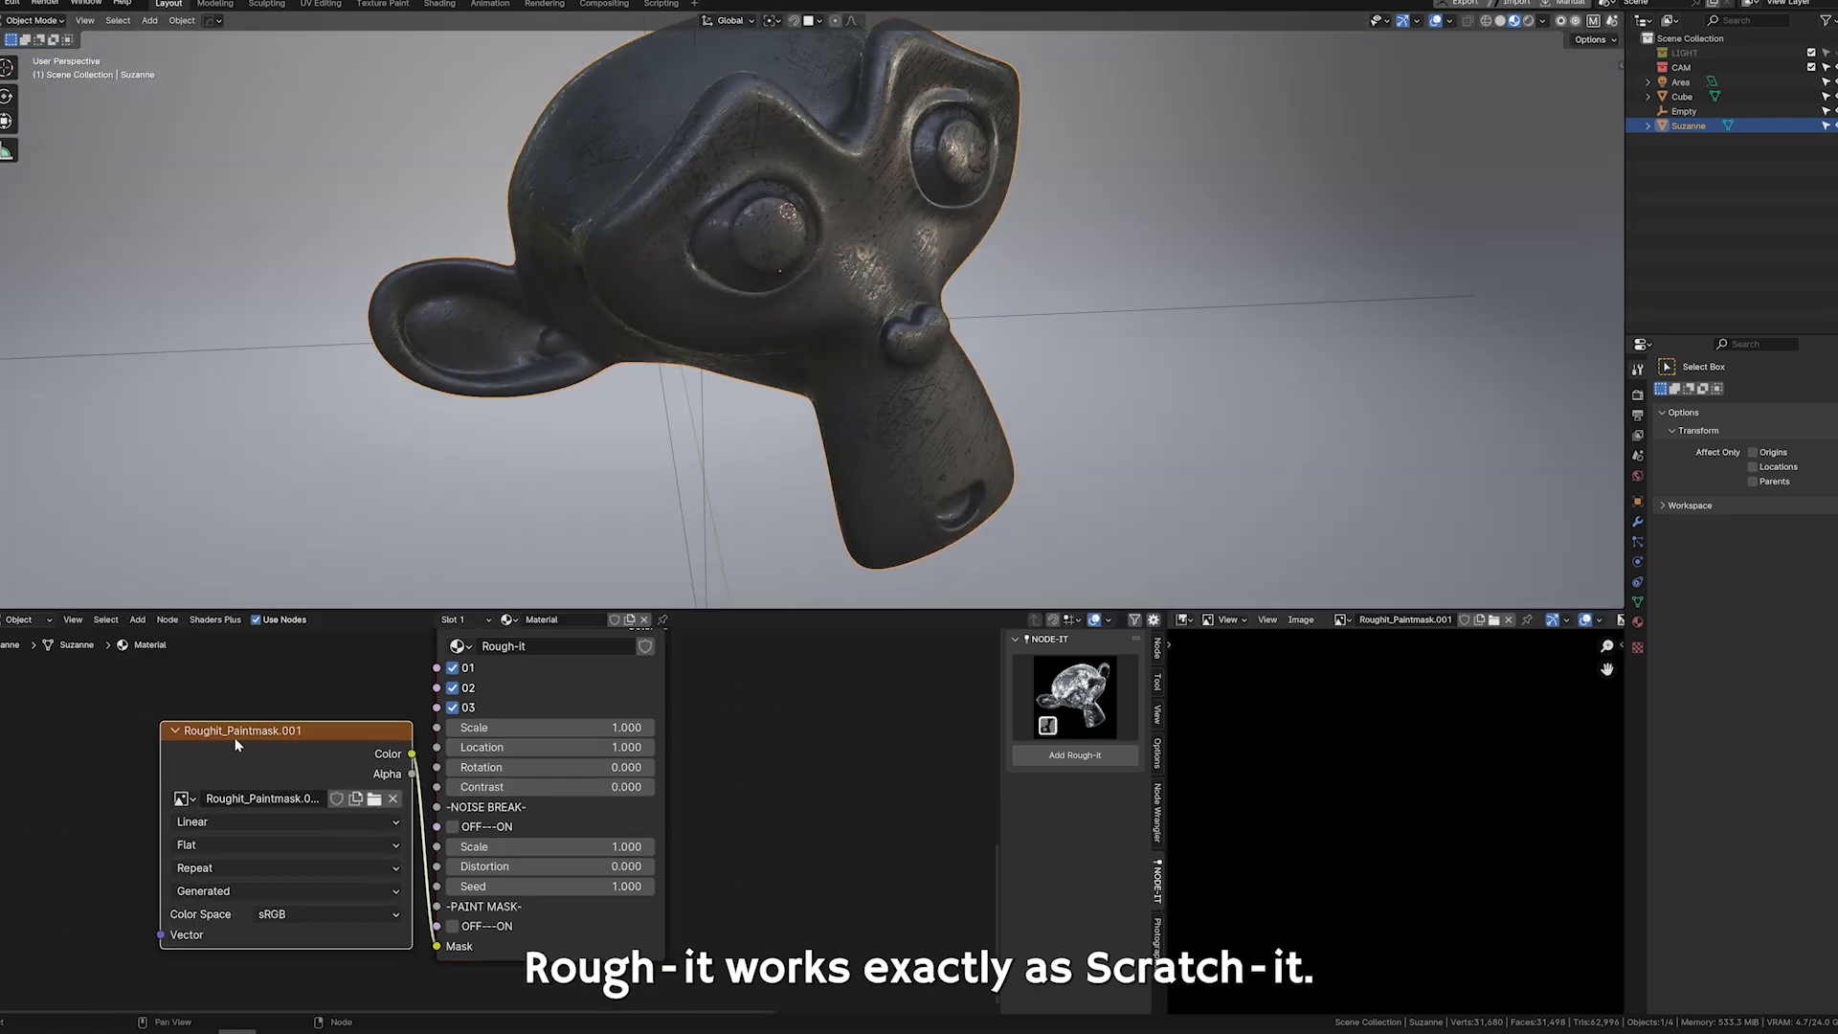
scroll(846, 188, down, 3)
middle_drag(846, 188, 862, 421)
scroll(911, 344, up, 3)
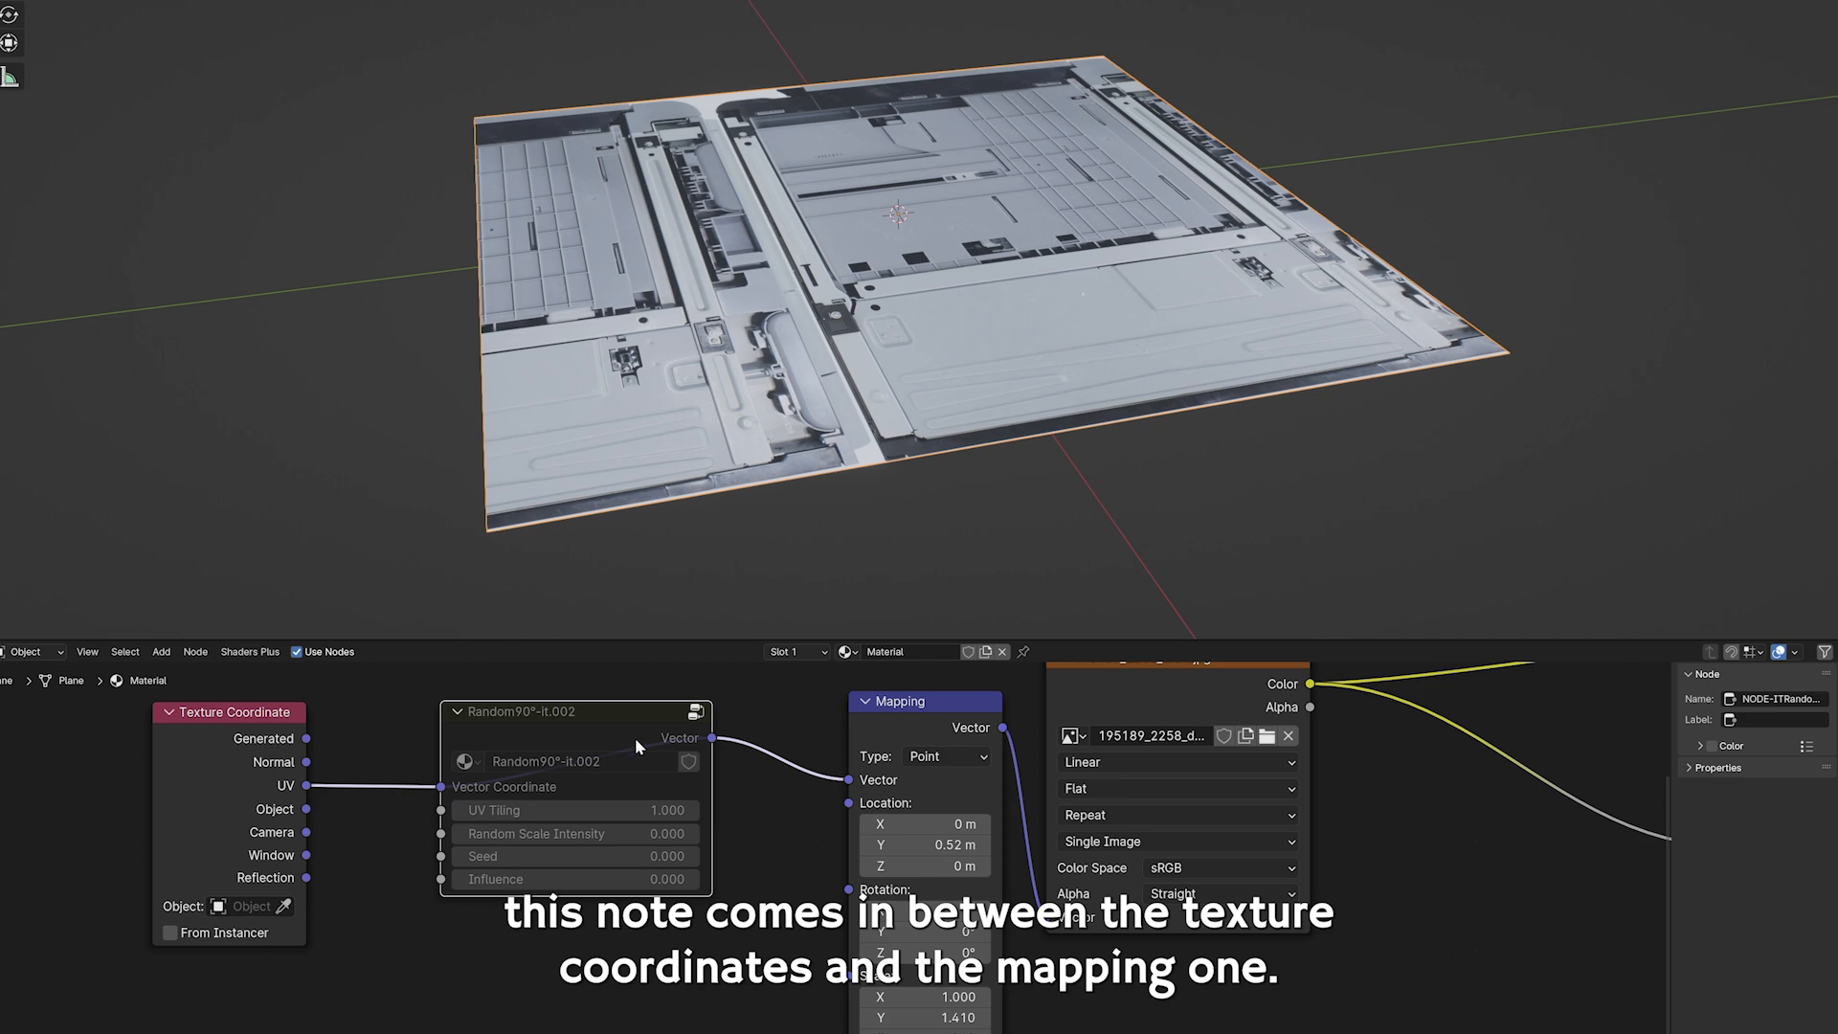
Unmute the Random90°-it.002 node on the textured plane and set its UV Tiling to 7.560.
key(m)
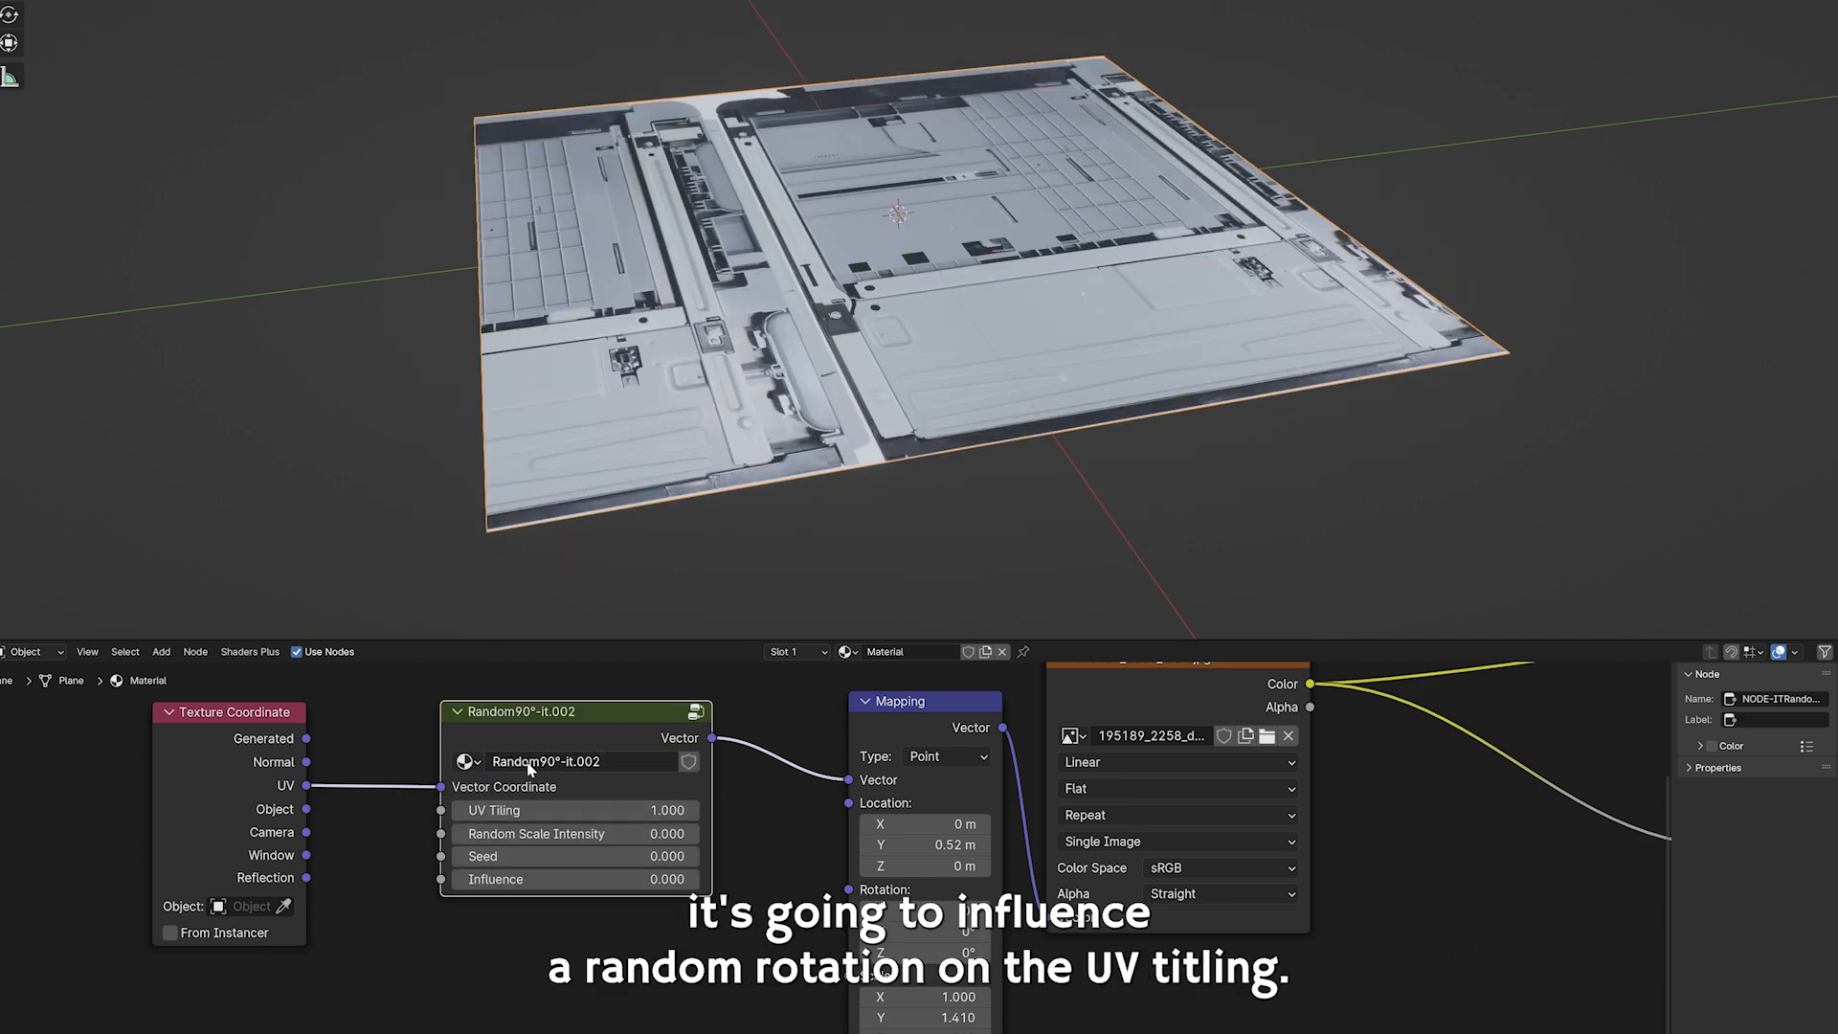
drag(537, 879, 698, 879)
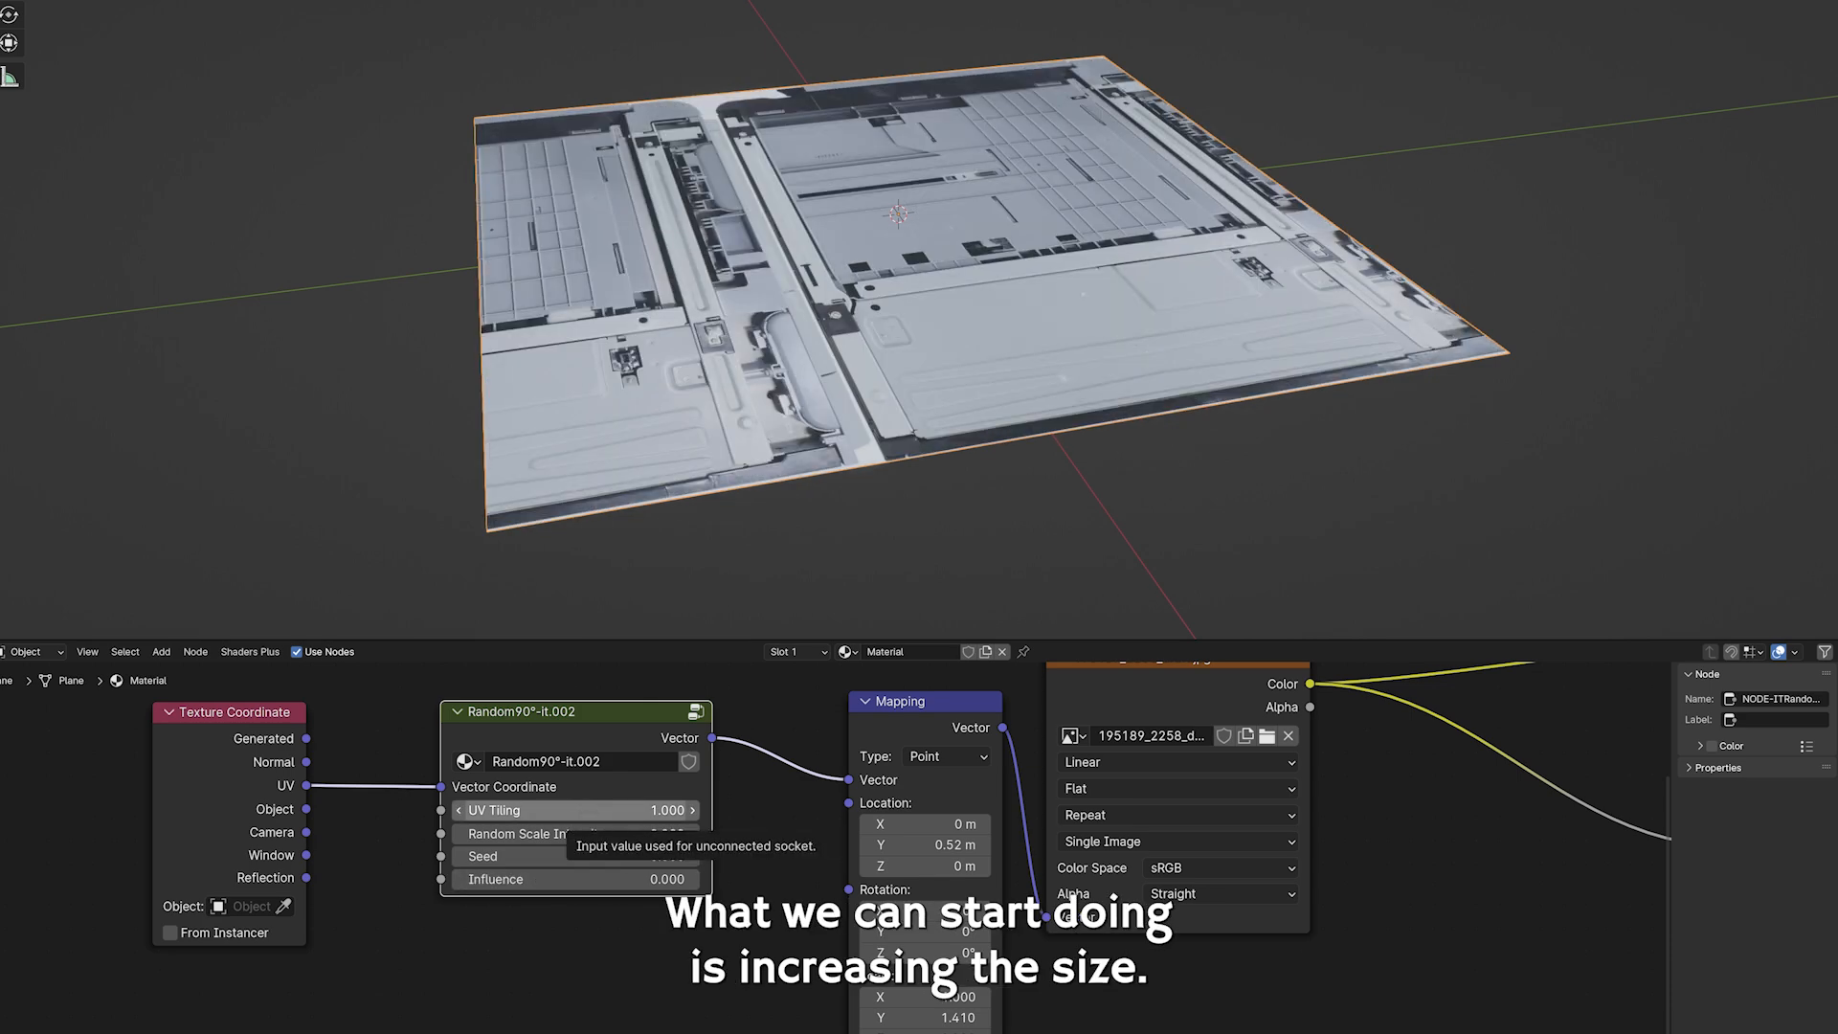
drag(575, 810, 795, 810)
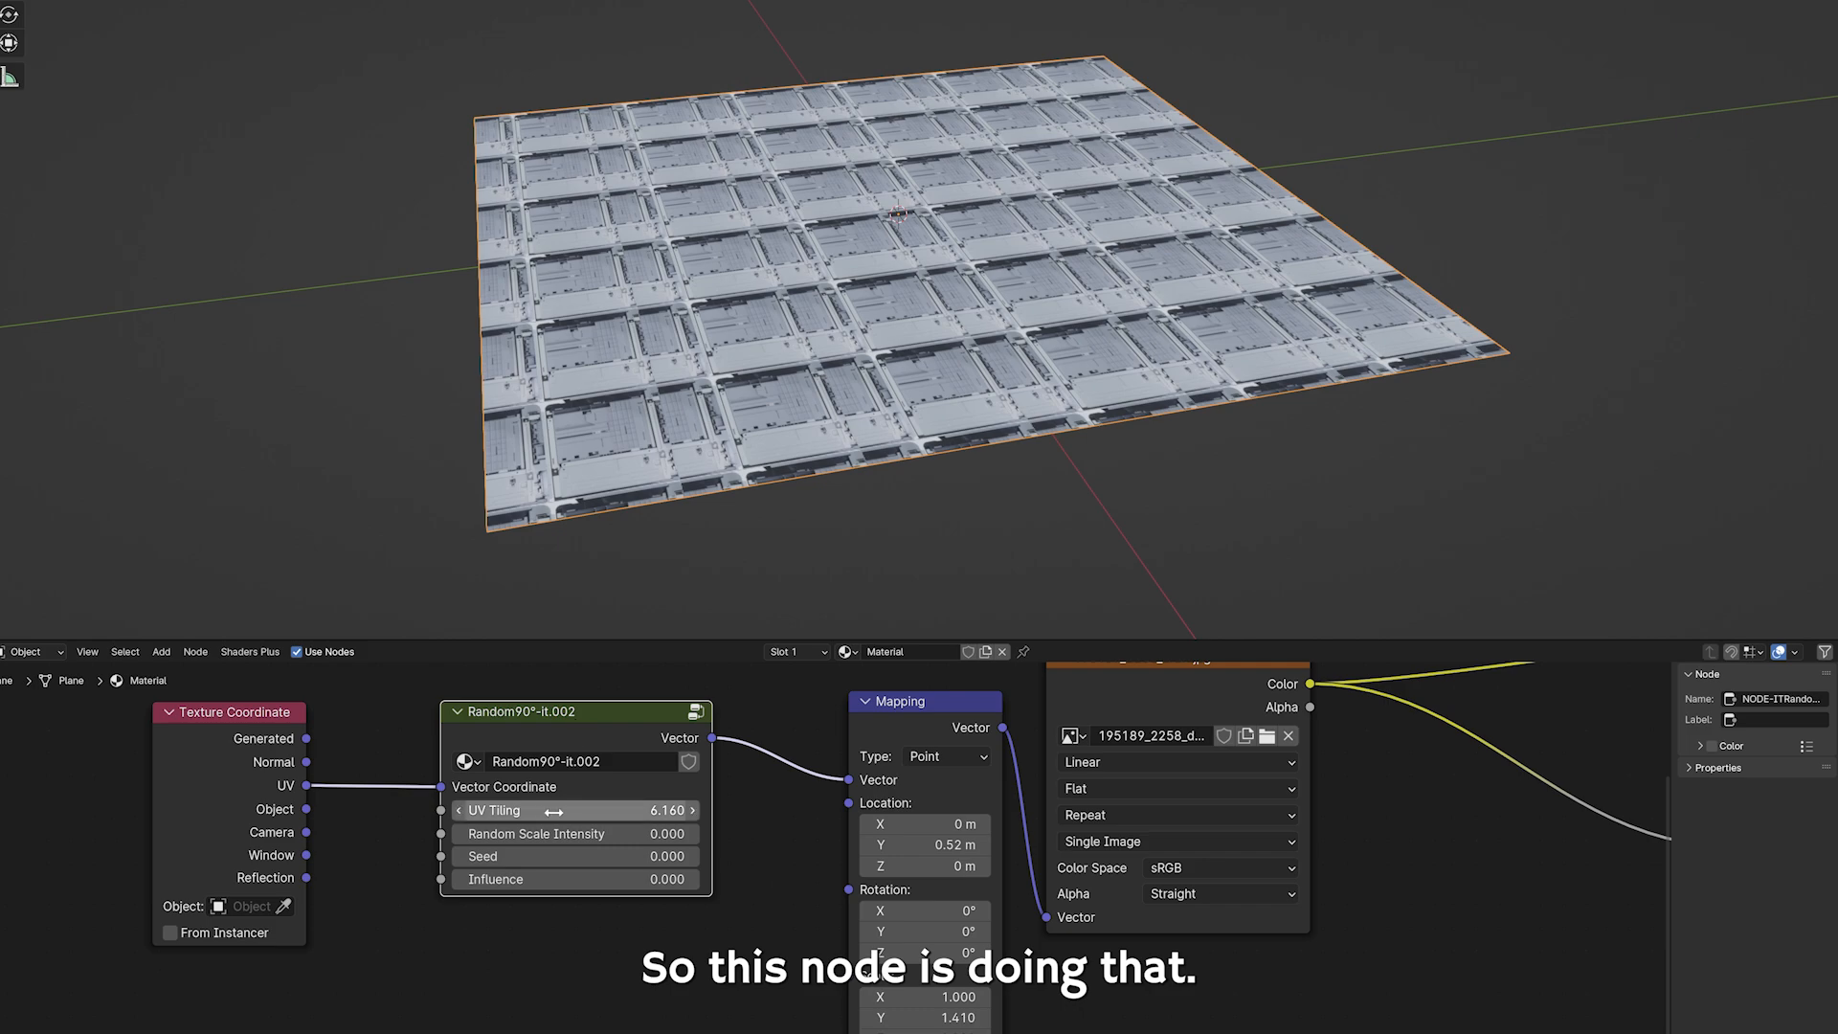
drag(574, 810, 612, 810)
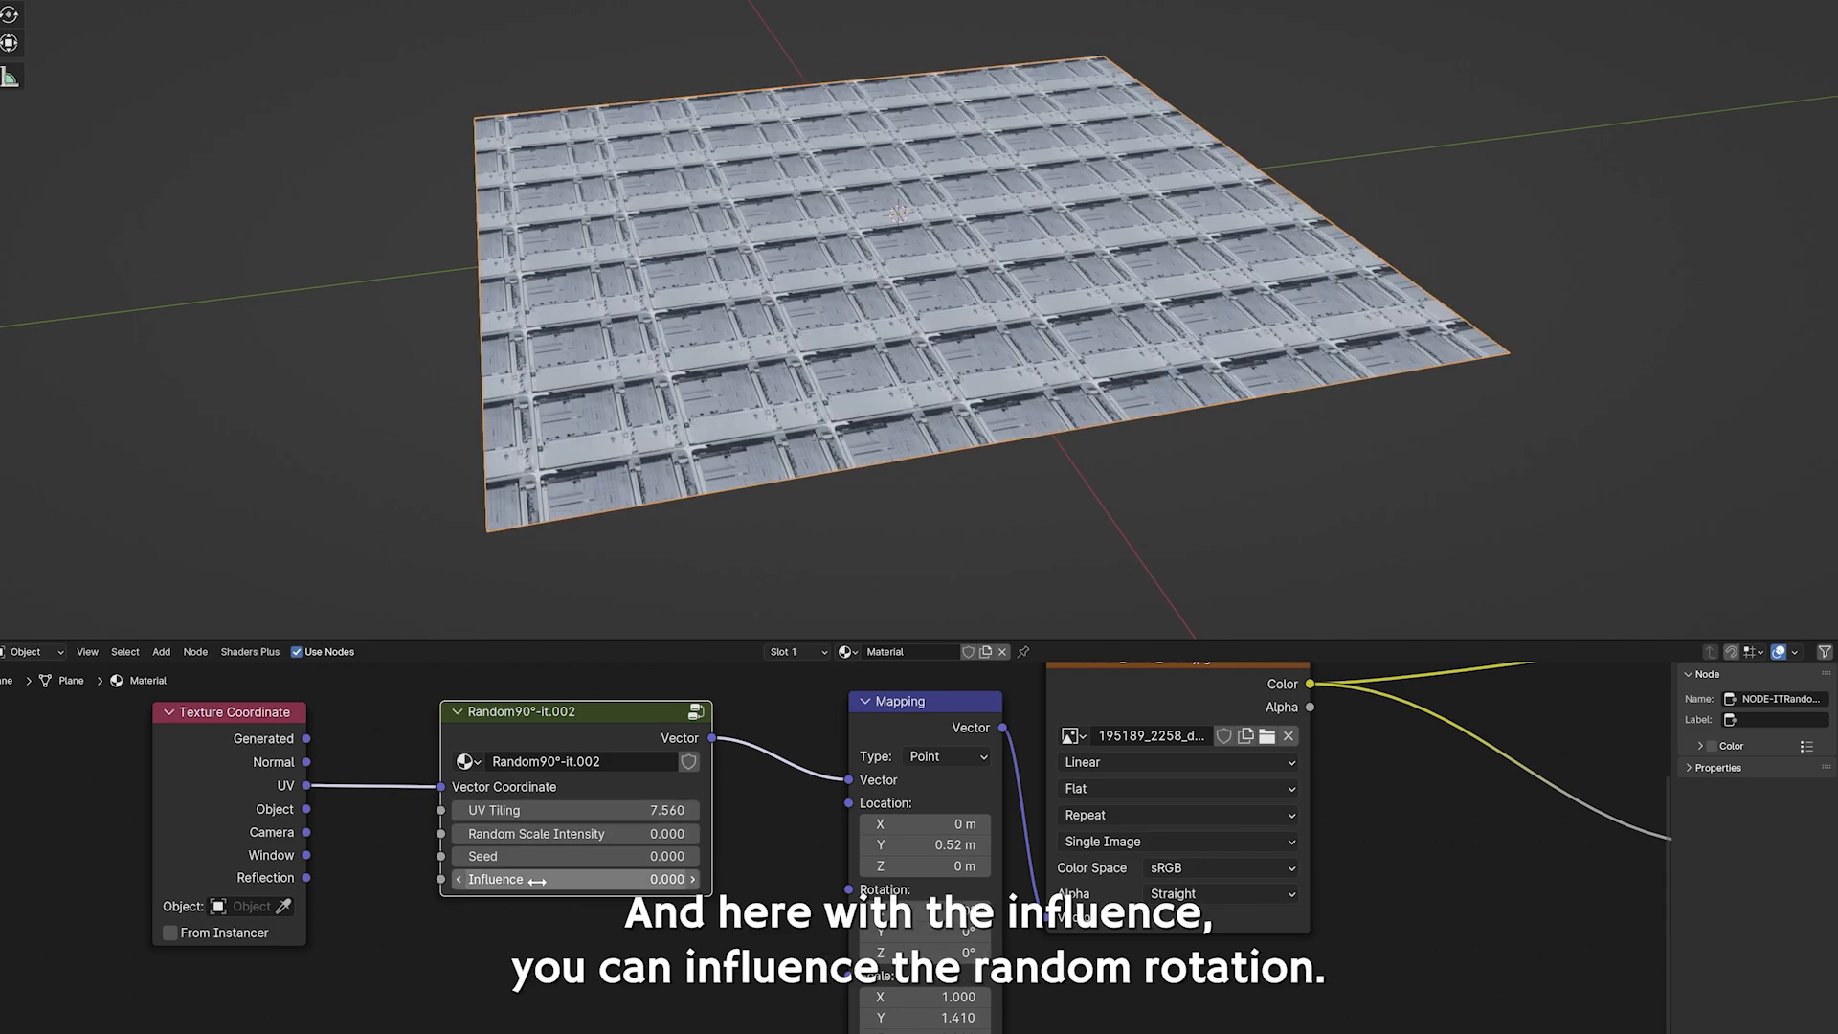
Raise the Influence and Random Scale Intensity of the Random90°-it.002 node to vary the tile rotation and scale.
drag(574, 879, 613, 879)
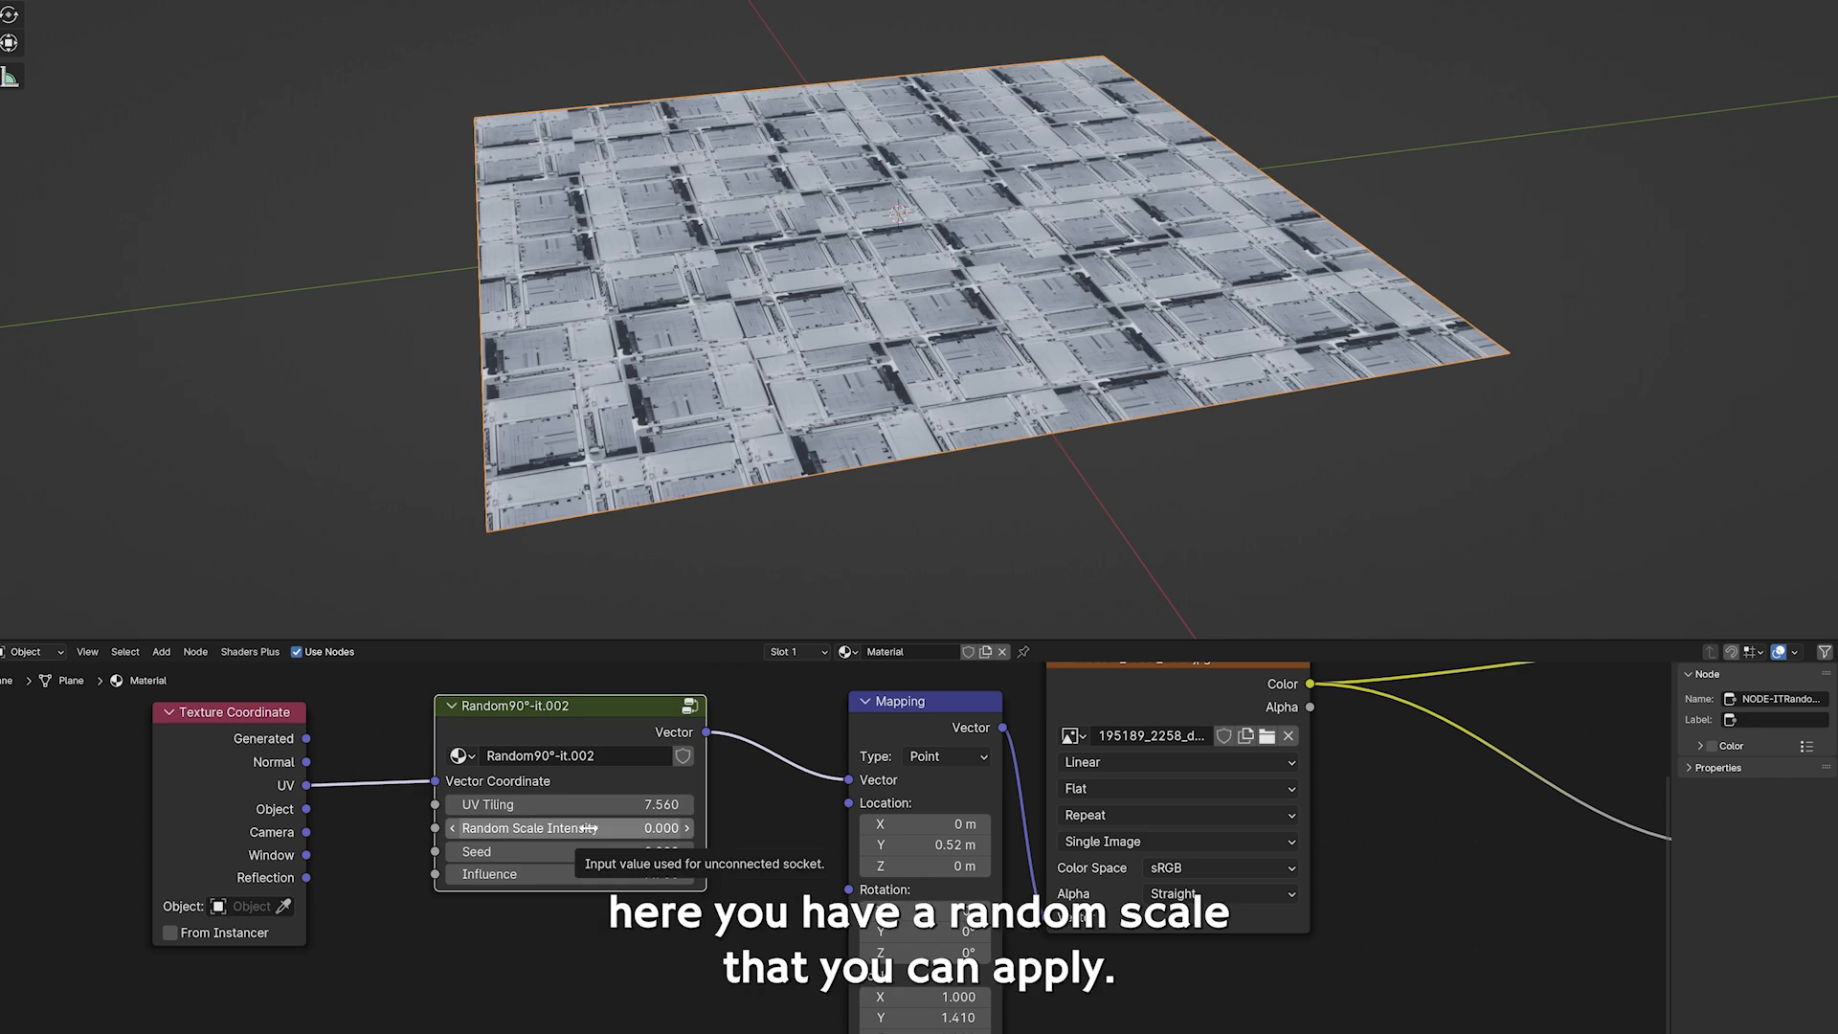
drag(574, 828, 609, 874)
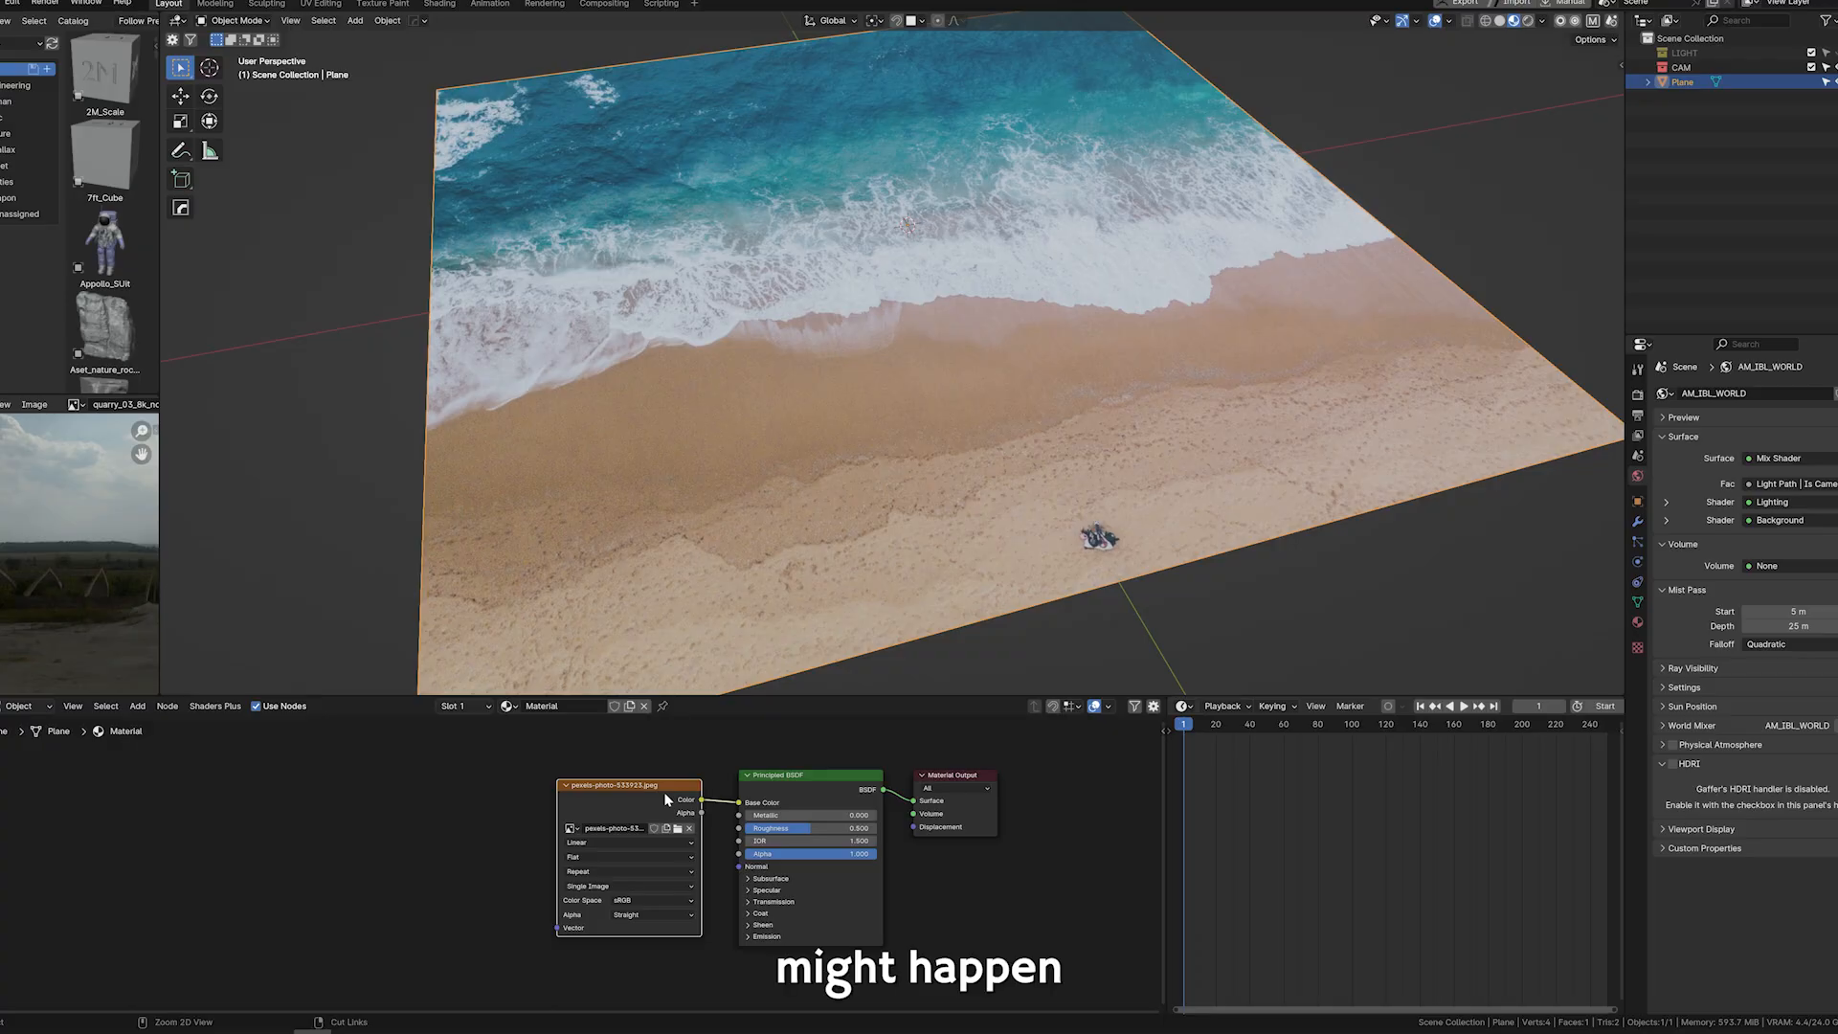
Add Texture Coordinate and Mapping nodes to the beach image texture and move Texture Coordinate away to free space before Mapping.
key(ctrl+t)
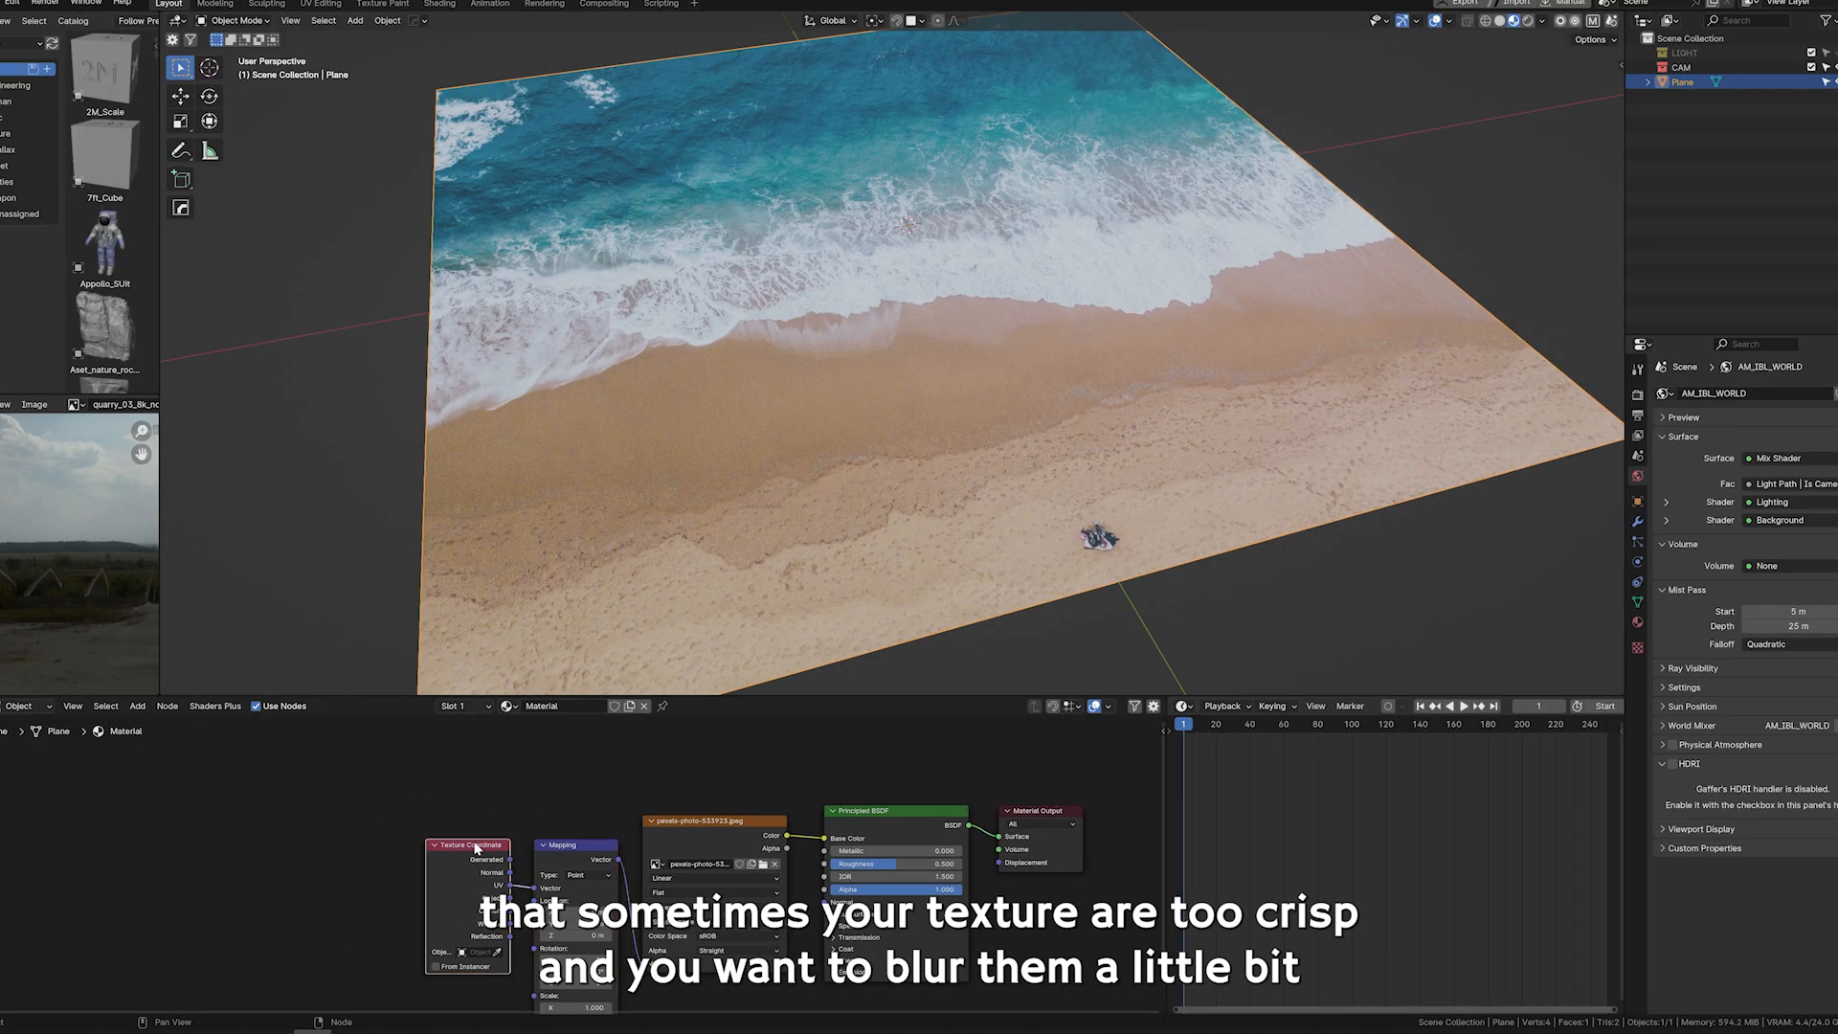
drag(476, 848, 281, 832)
scroll(234, 885, up, 3)
scroll(670, 800, down, 3)
Add a Blur-it node from the NODE-IT collection and place it near the Texture Coordinate and Mapping nodes.
key(shift+a)
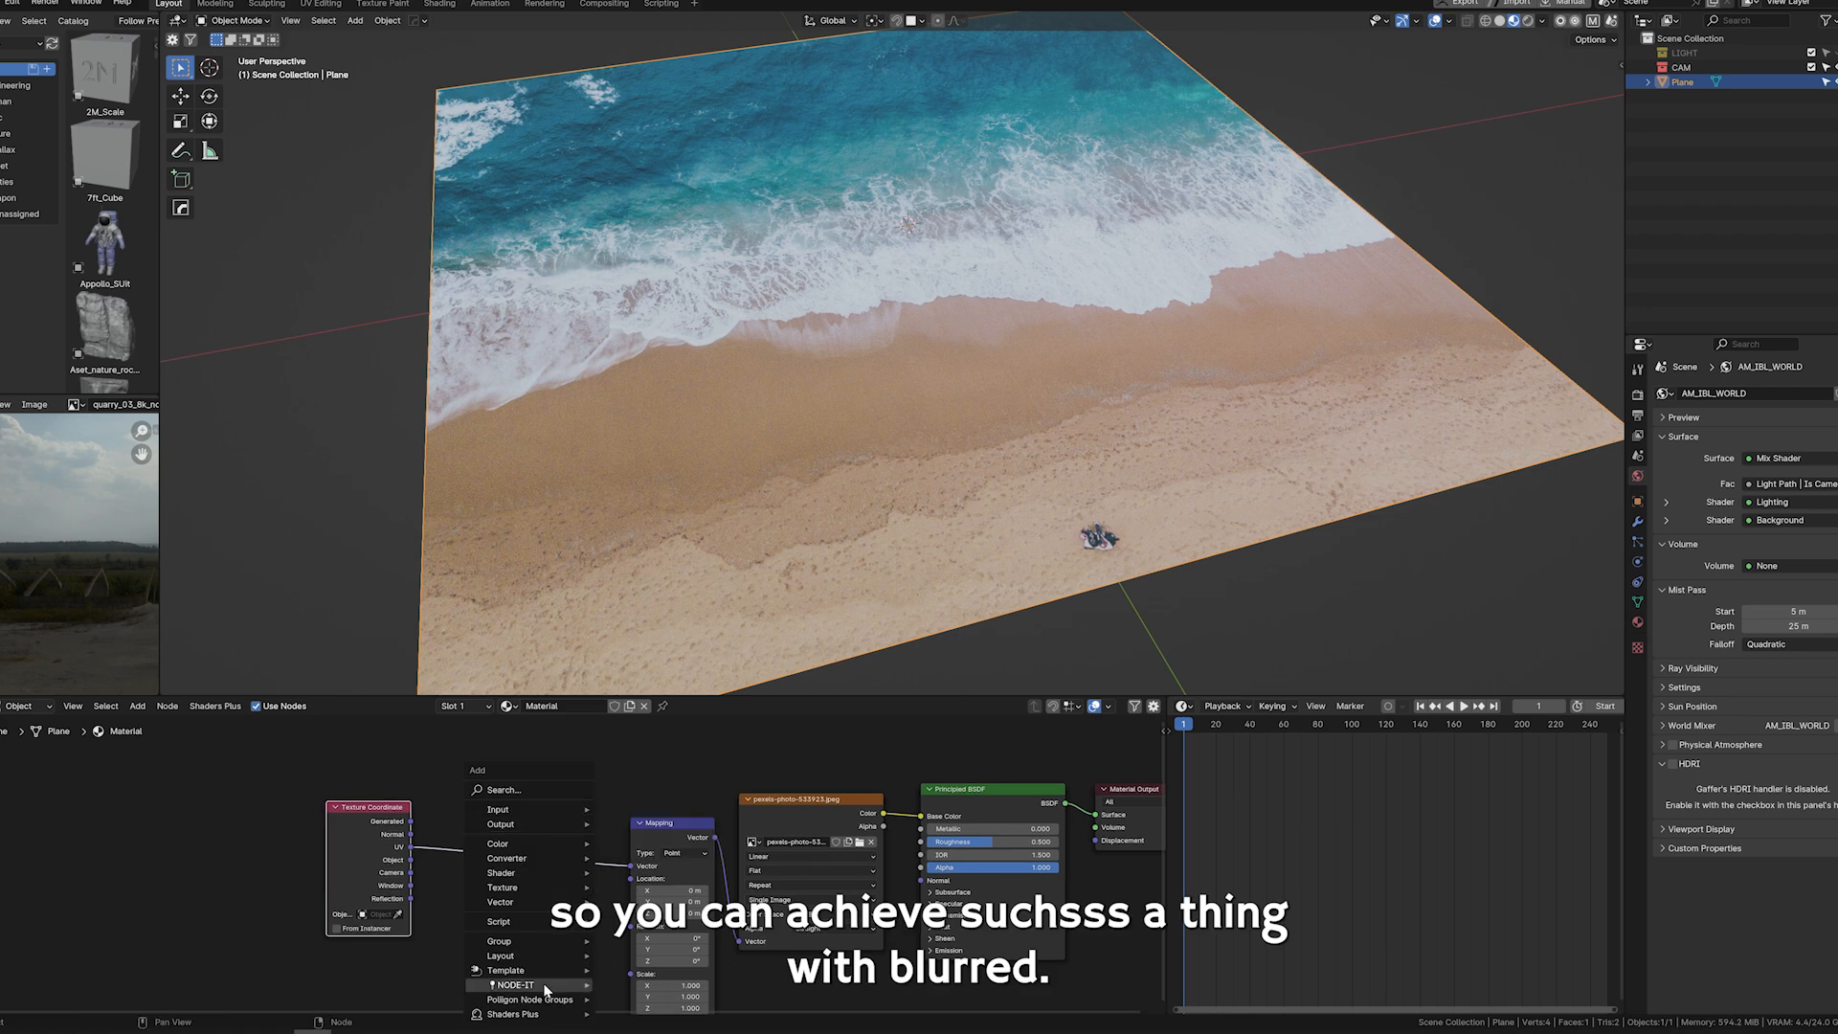
mouse_move(545, 986)
click(660, 970)
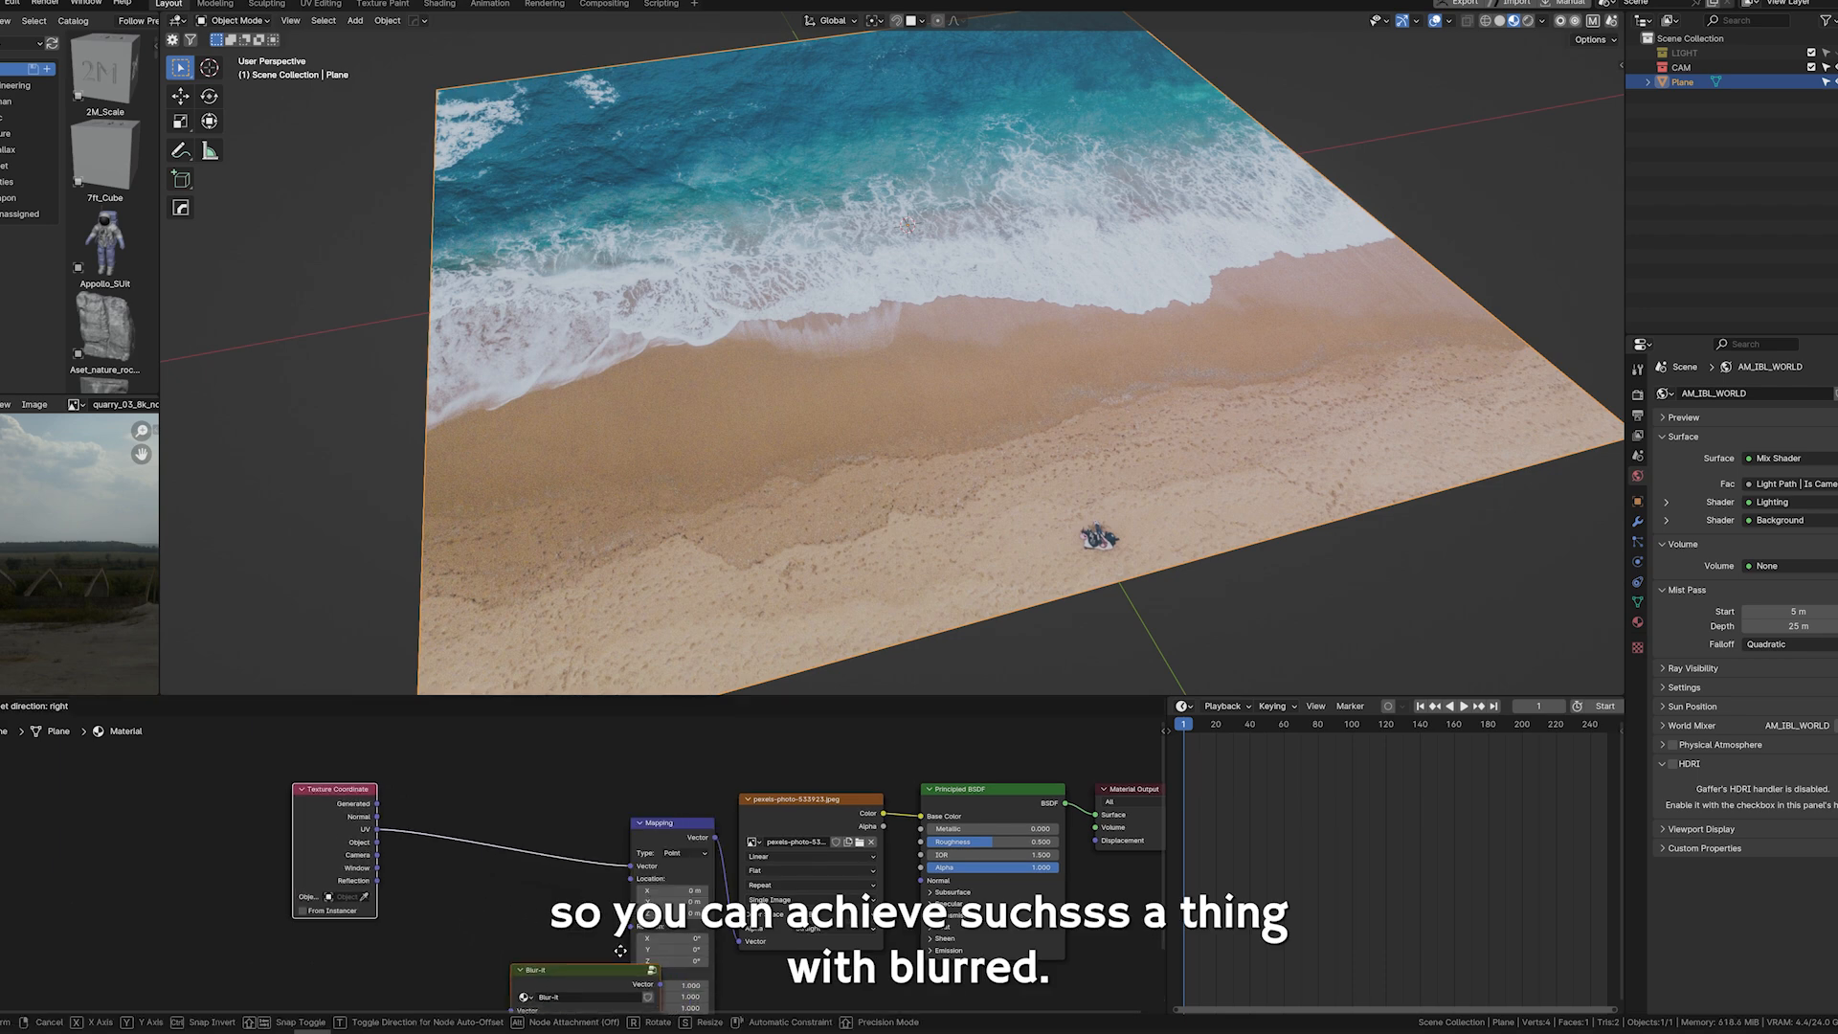
click(471, 903)
Show the NODE-IT sidebar in the shader editor and open its node gallery to see where Blur-it is offered.
key(n)
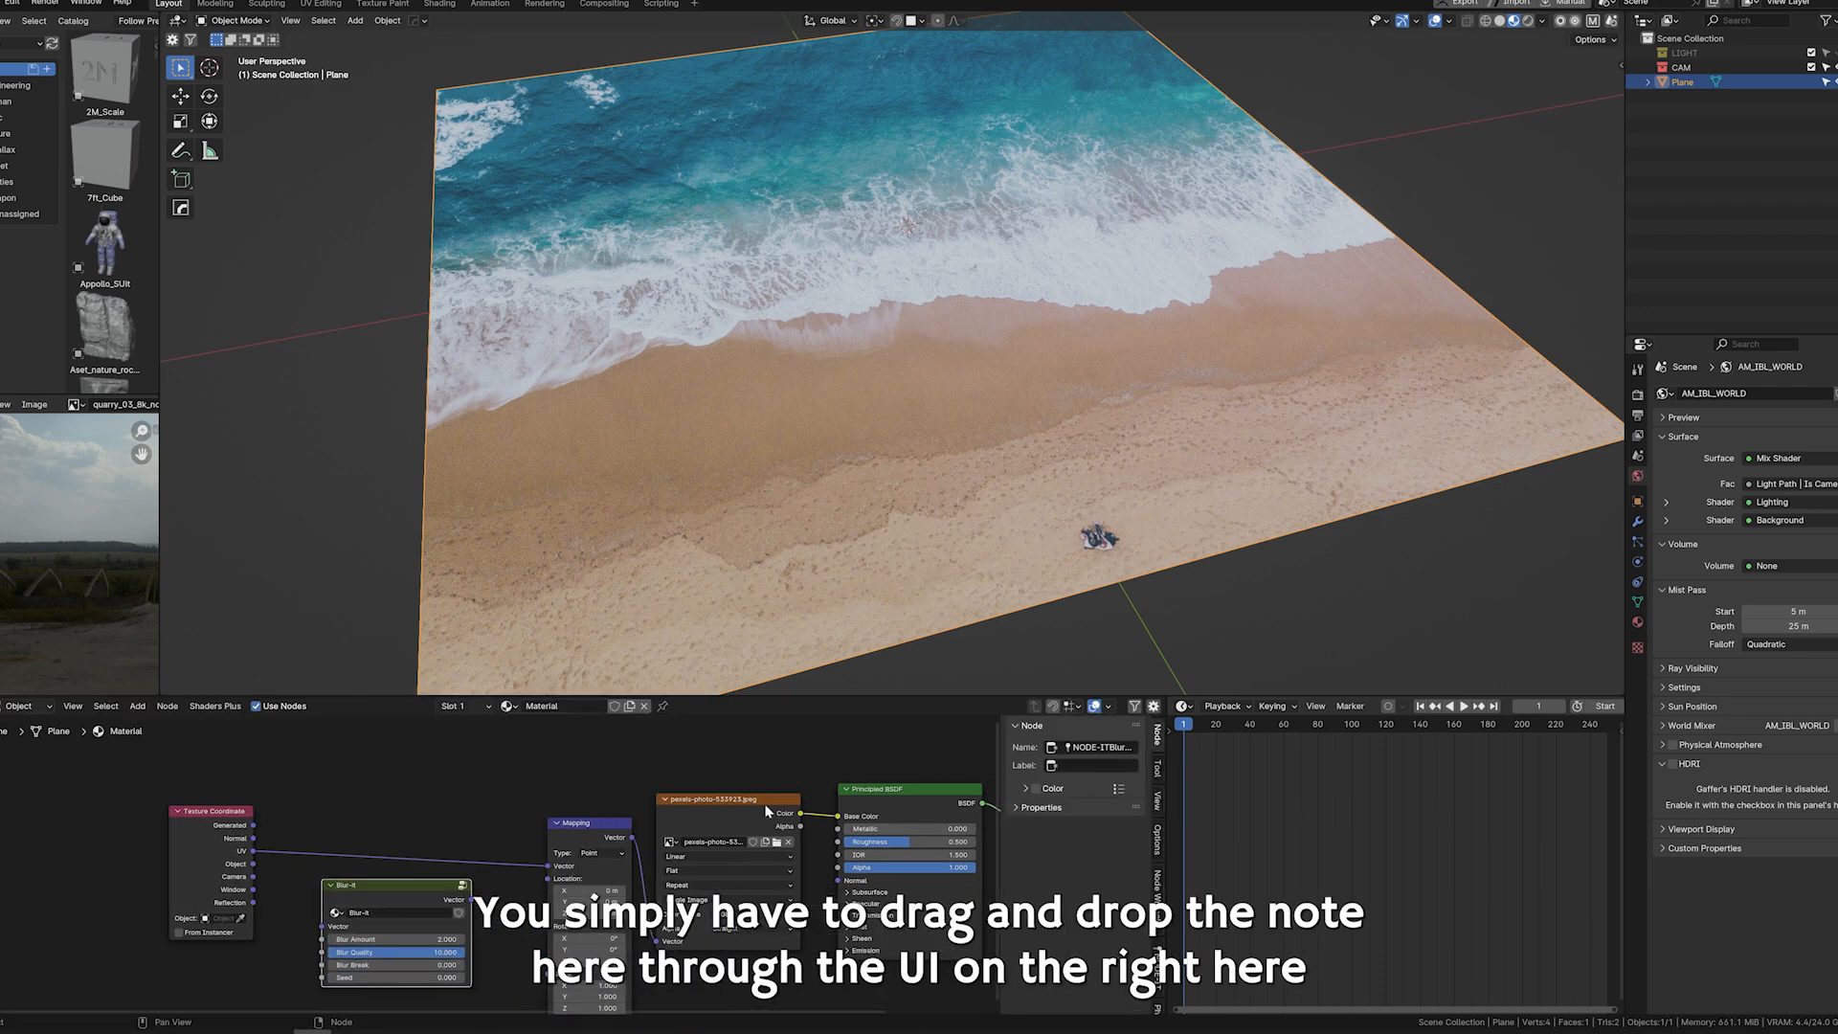
click(1153, 950)
click(1082, 795)
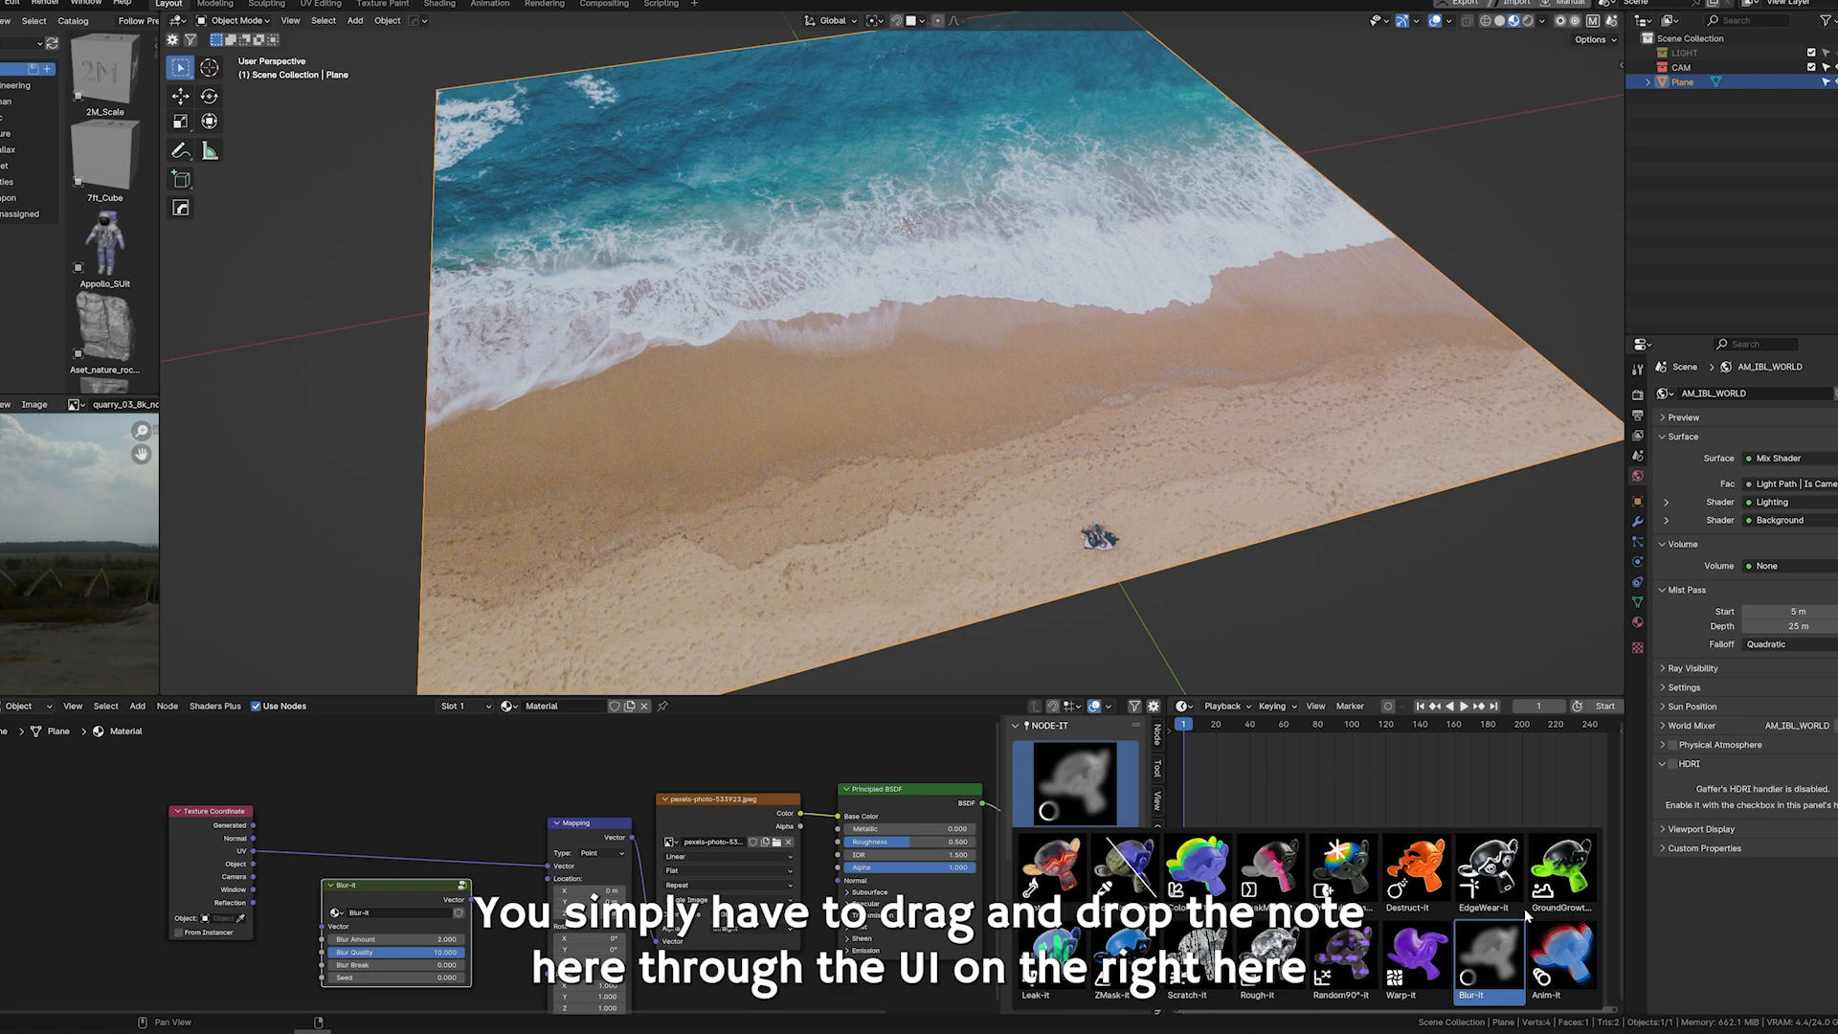
Insert the Blur-it node into the link between the Texture Coordinate's UV output and the Mapping node's Vector input.
key(shift+a)
mouse_move(419, 828)
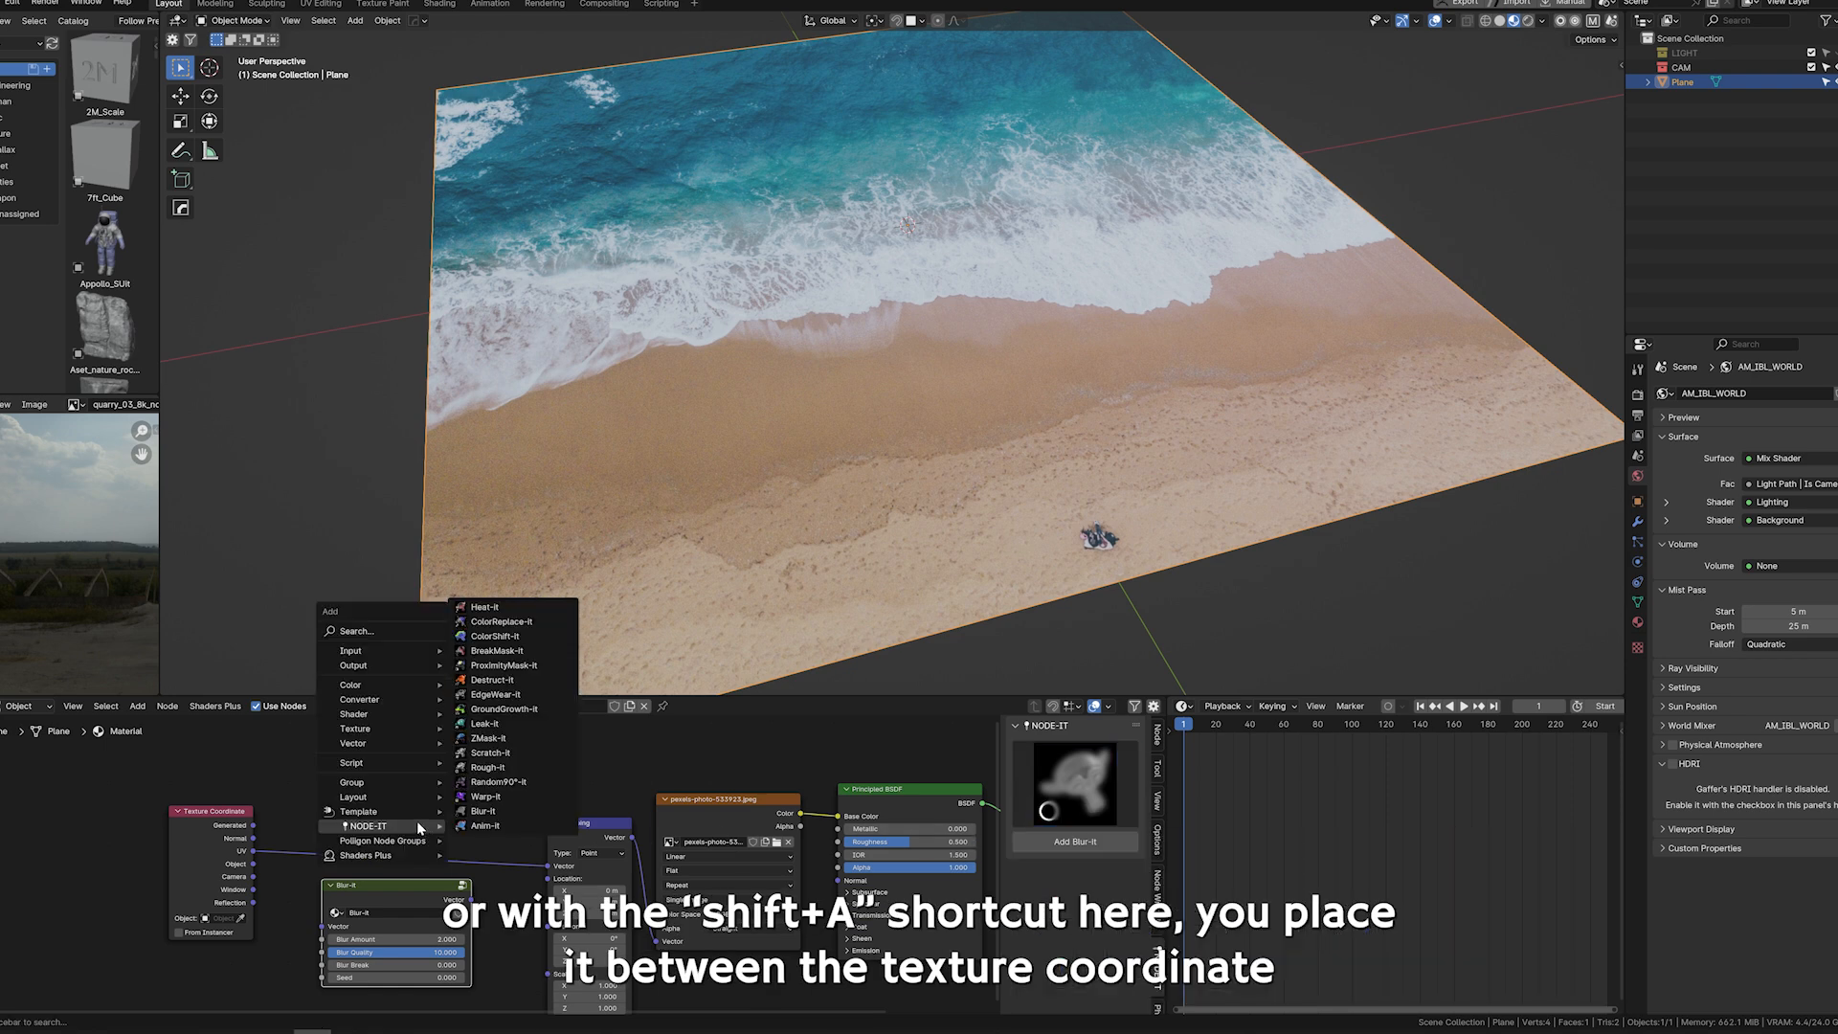
click(501, 814)
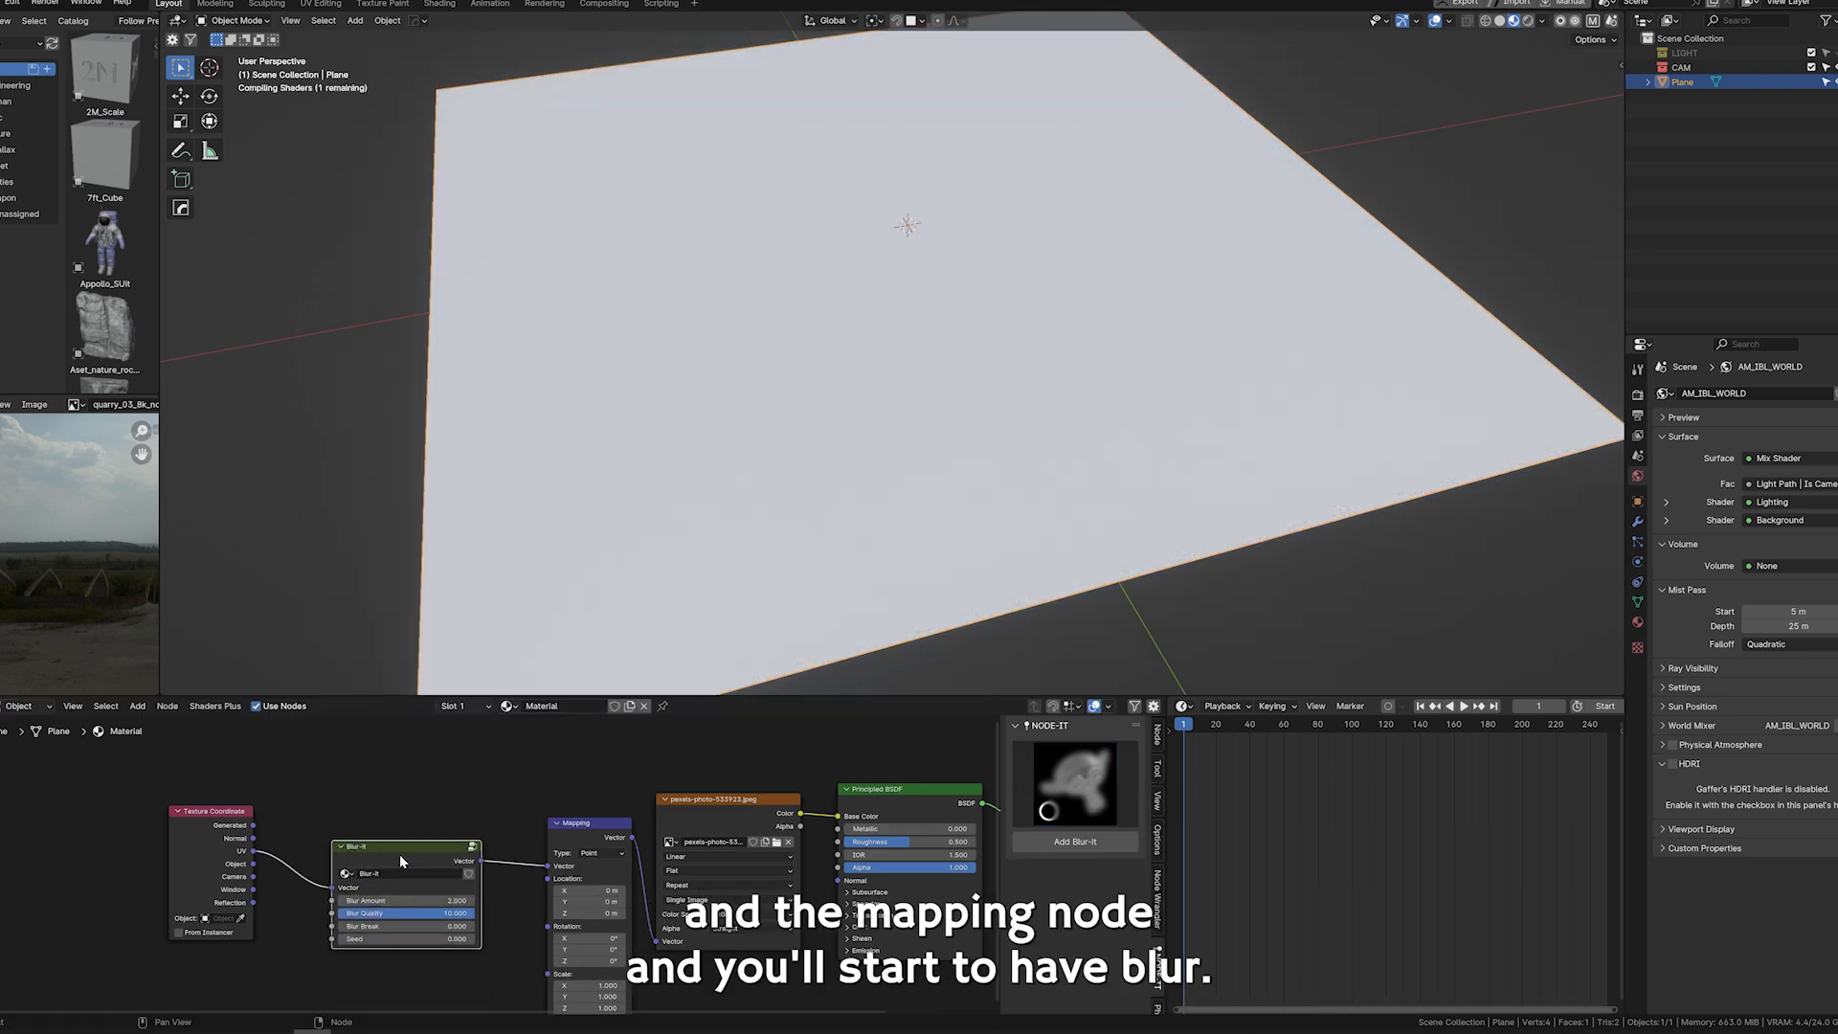
click(399, 854)
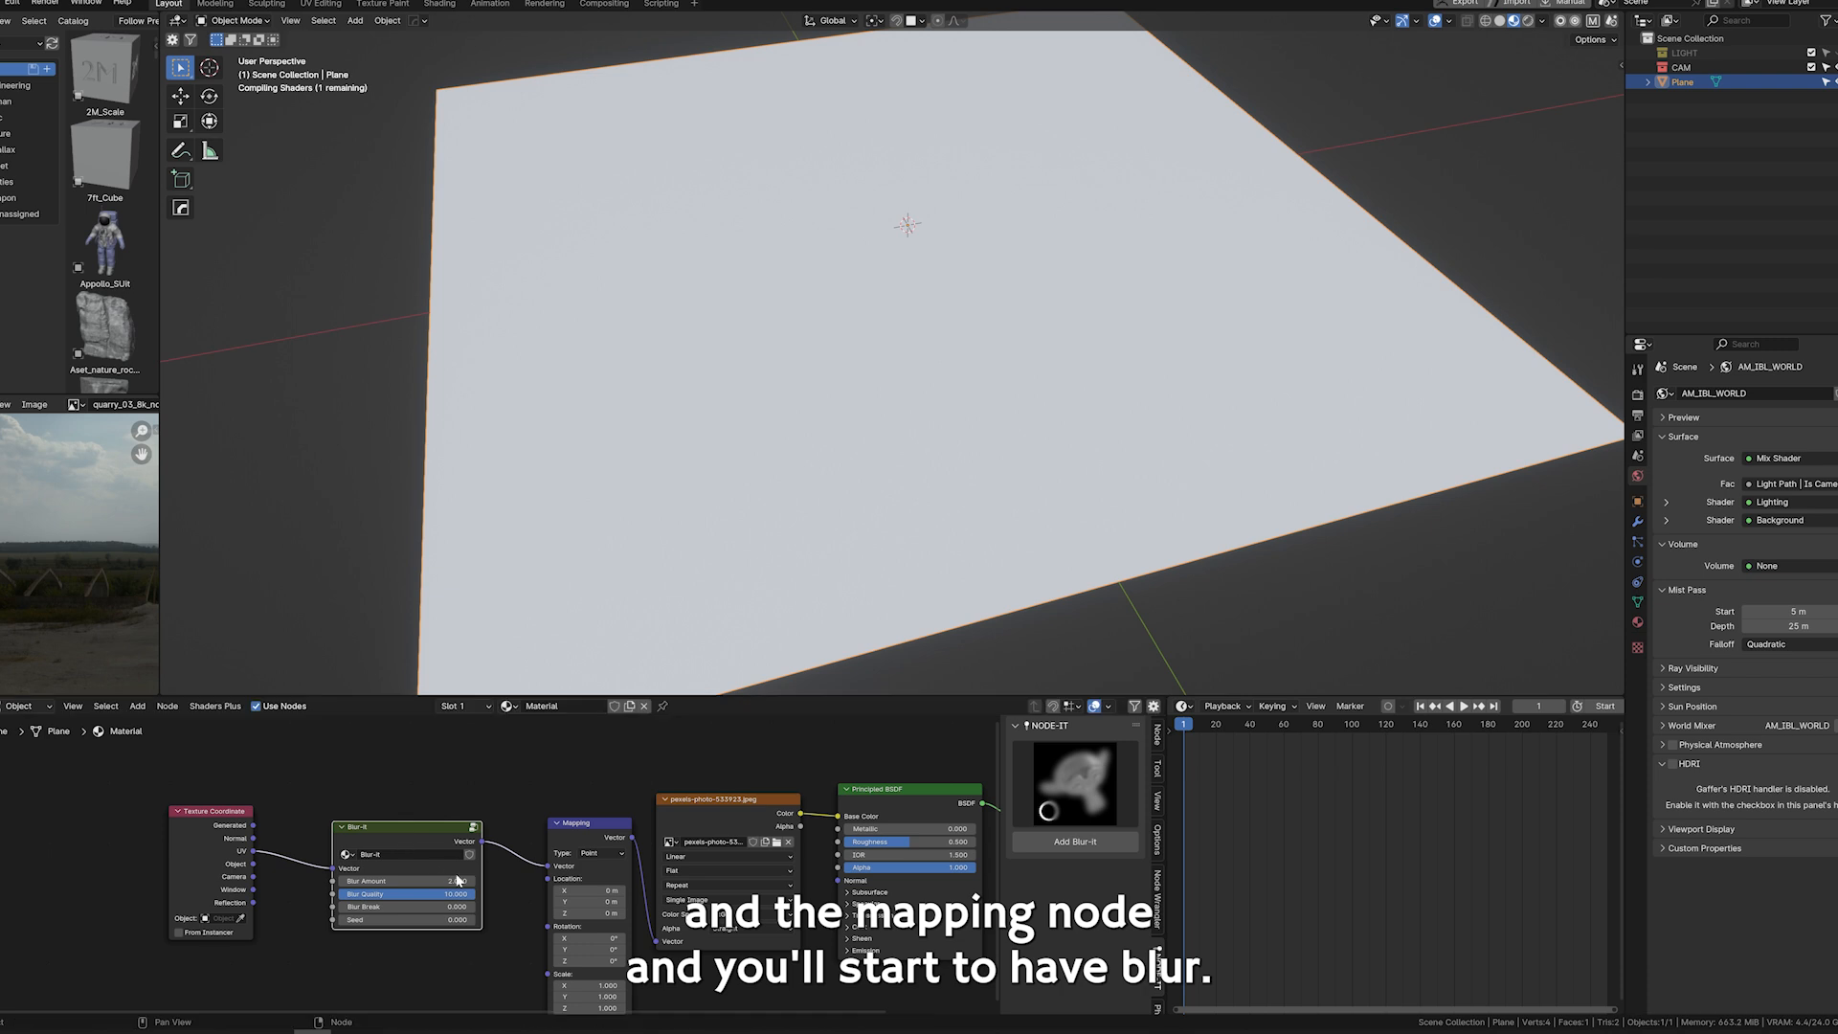
Mute and unmute the Blur-it node to compare the beach texture with and without blur.
key(m)
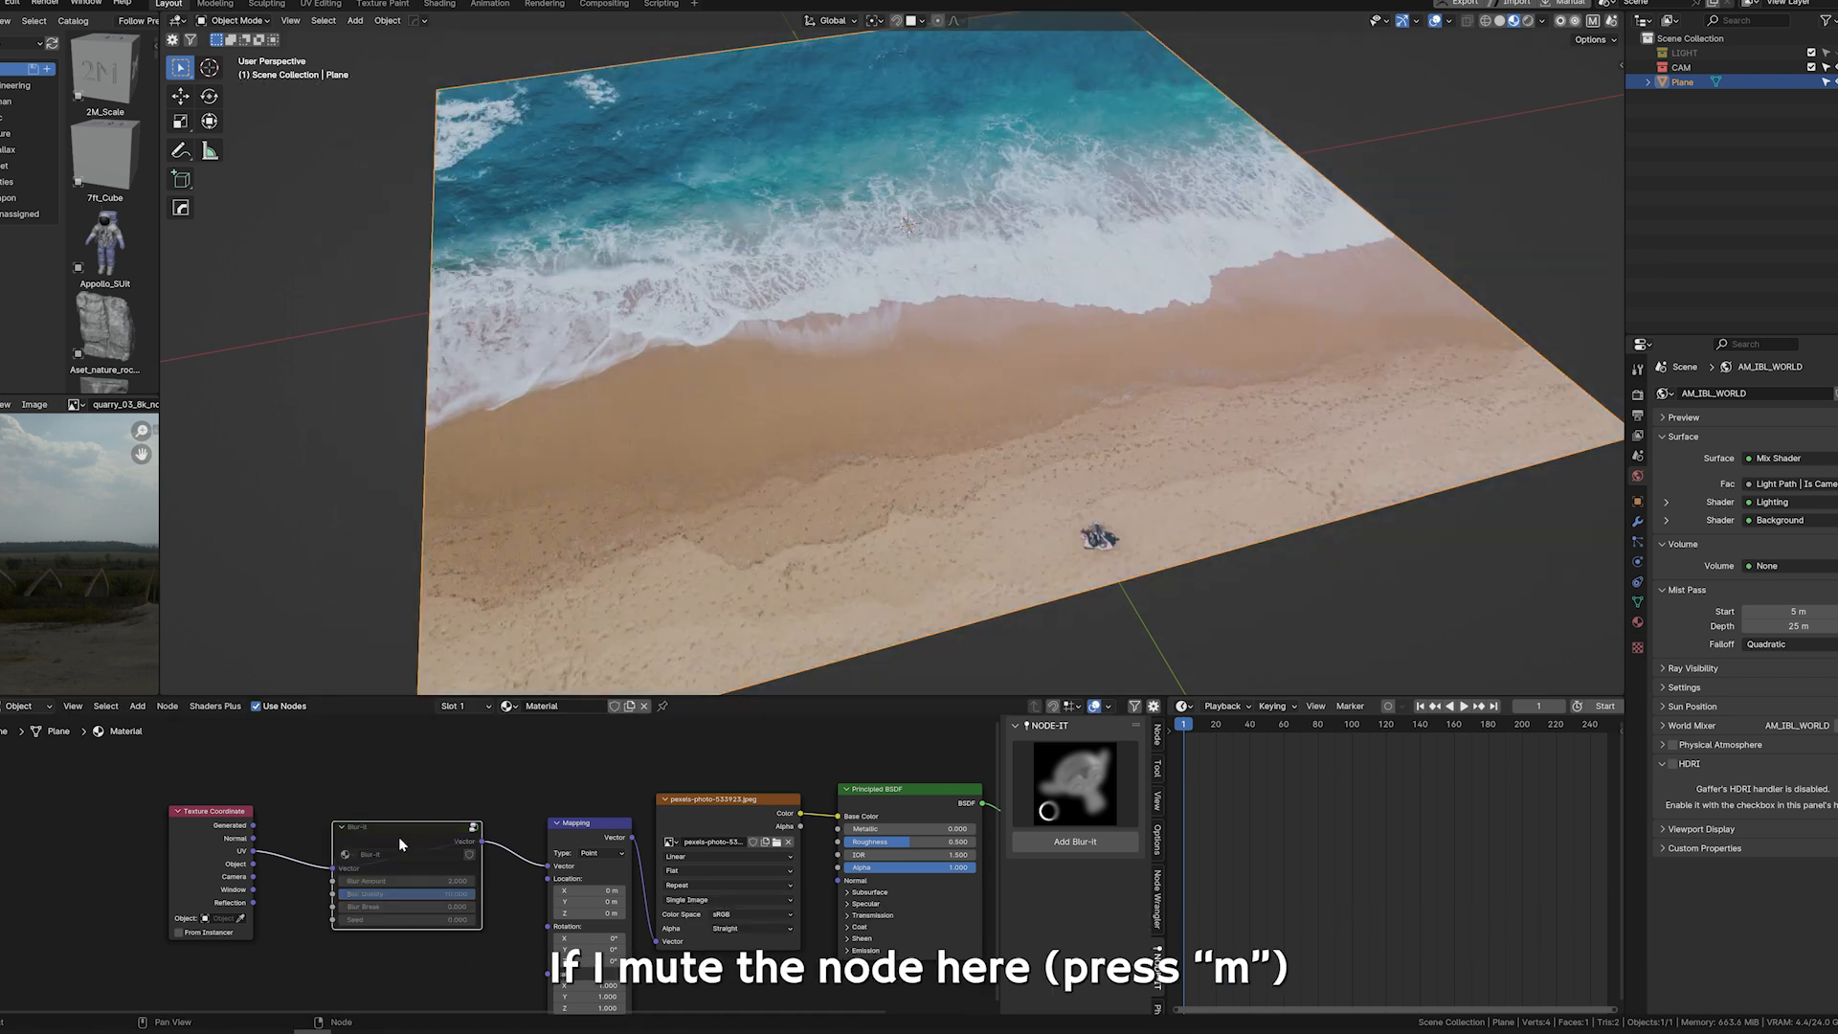
key(m)
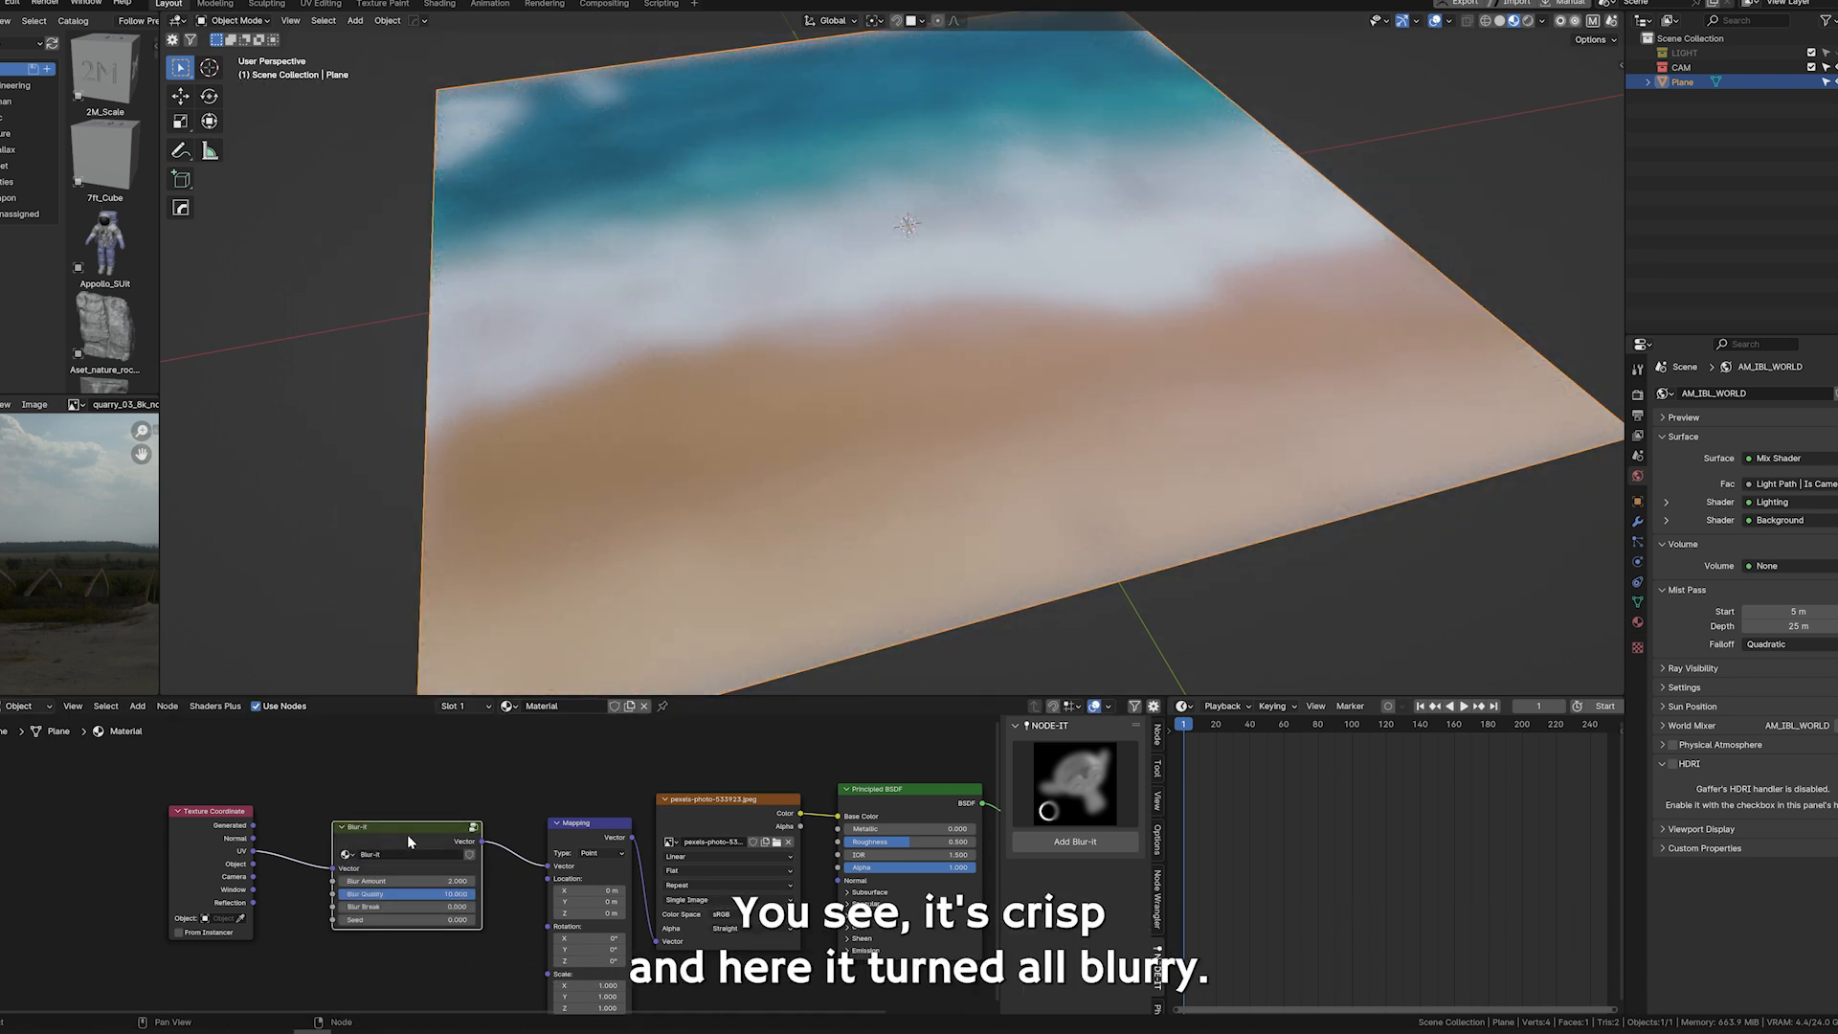
Try a Blur Amount of 5.000 on the Blur-it node and undo it.
scroll(380, 903, up, 5)
drag(376, 889, 412, 890)
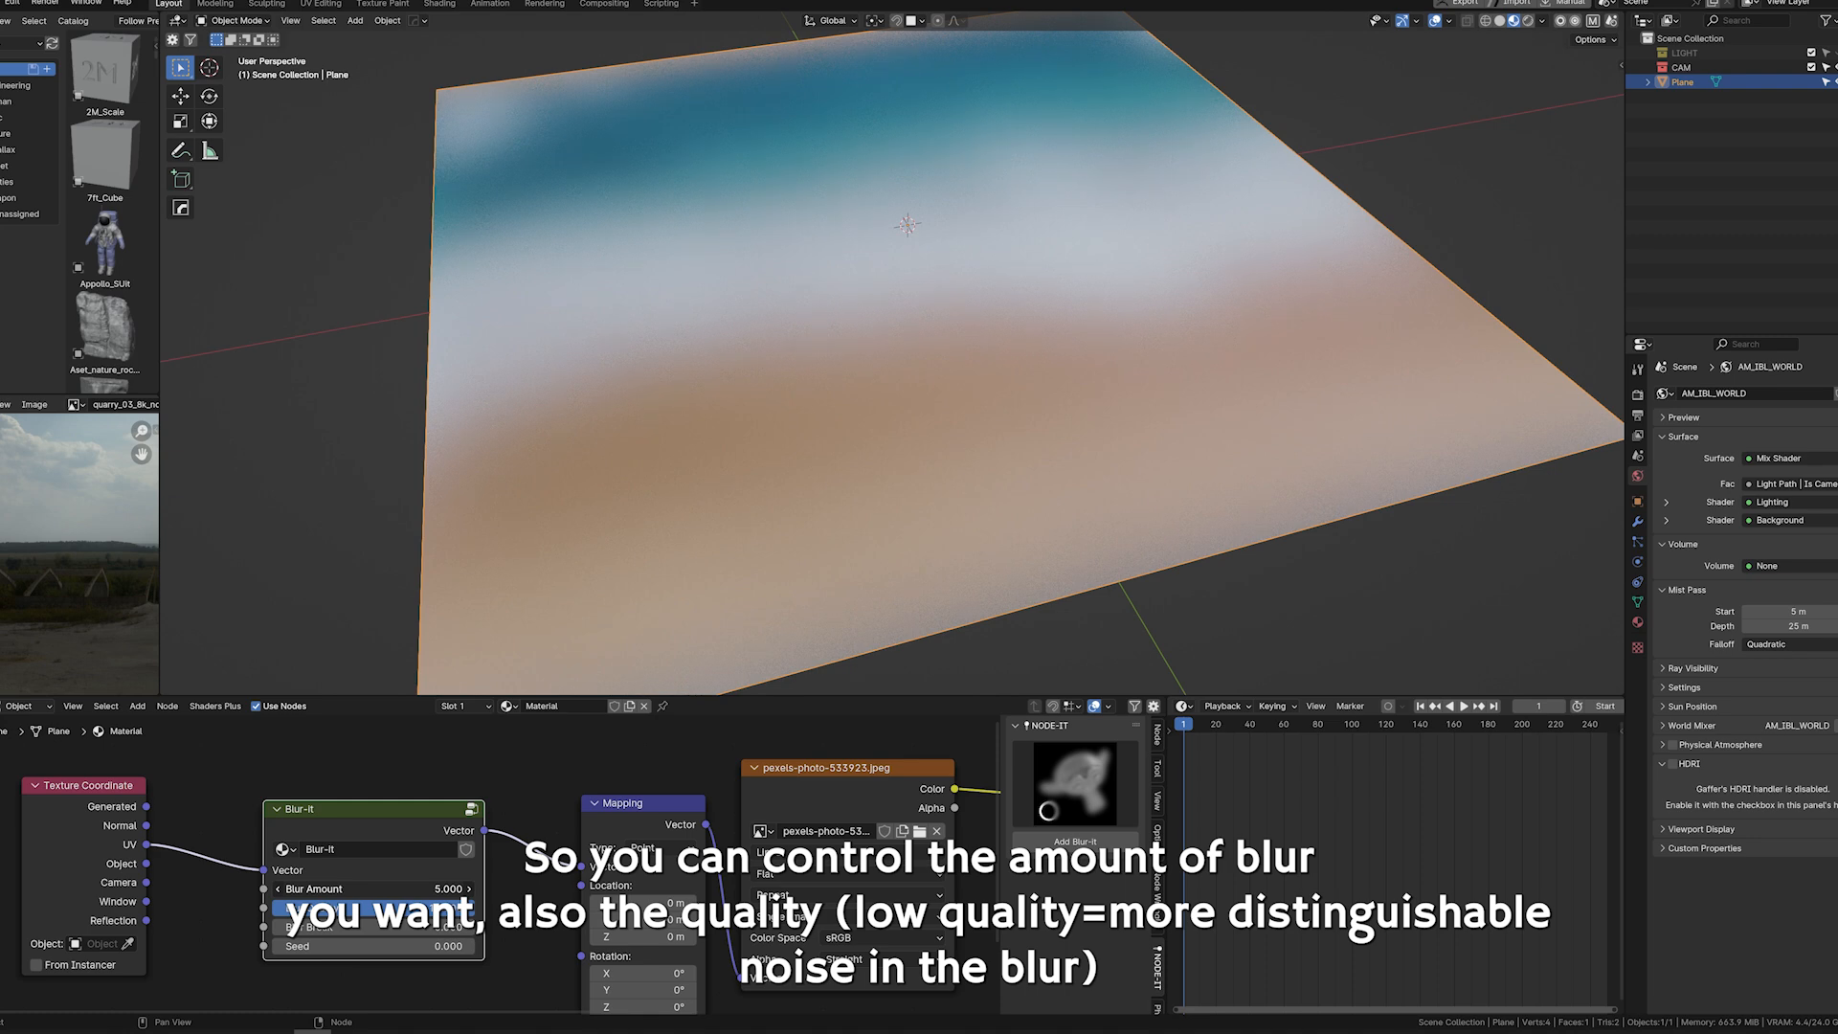
key(ctrl+z)
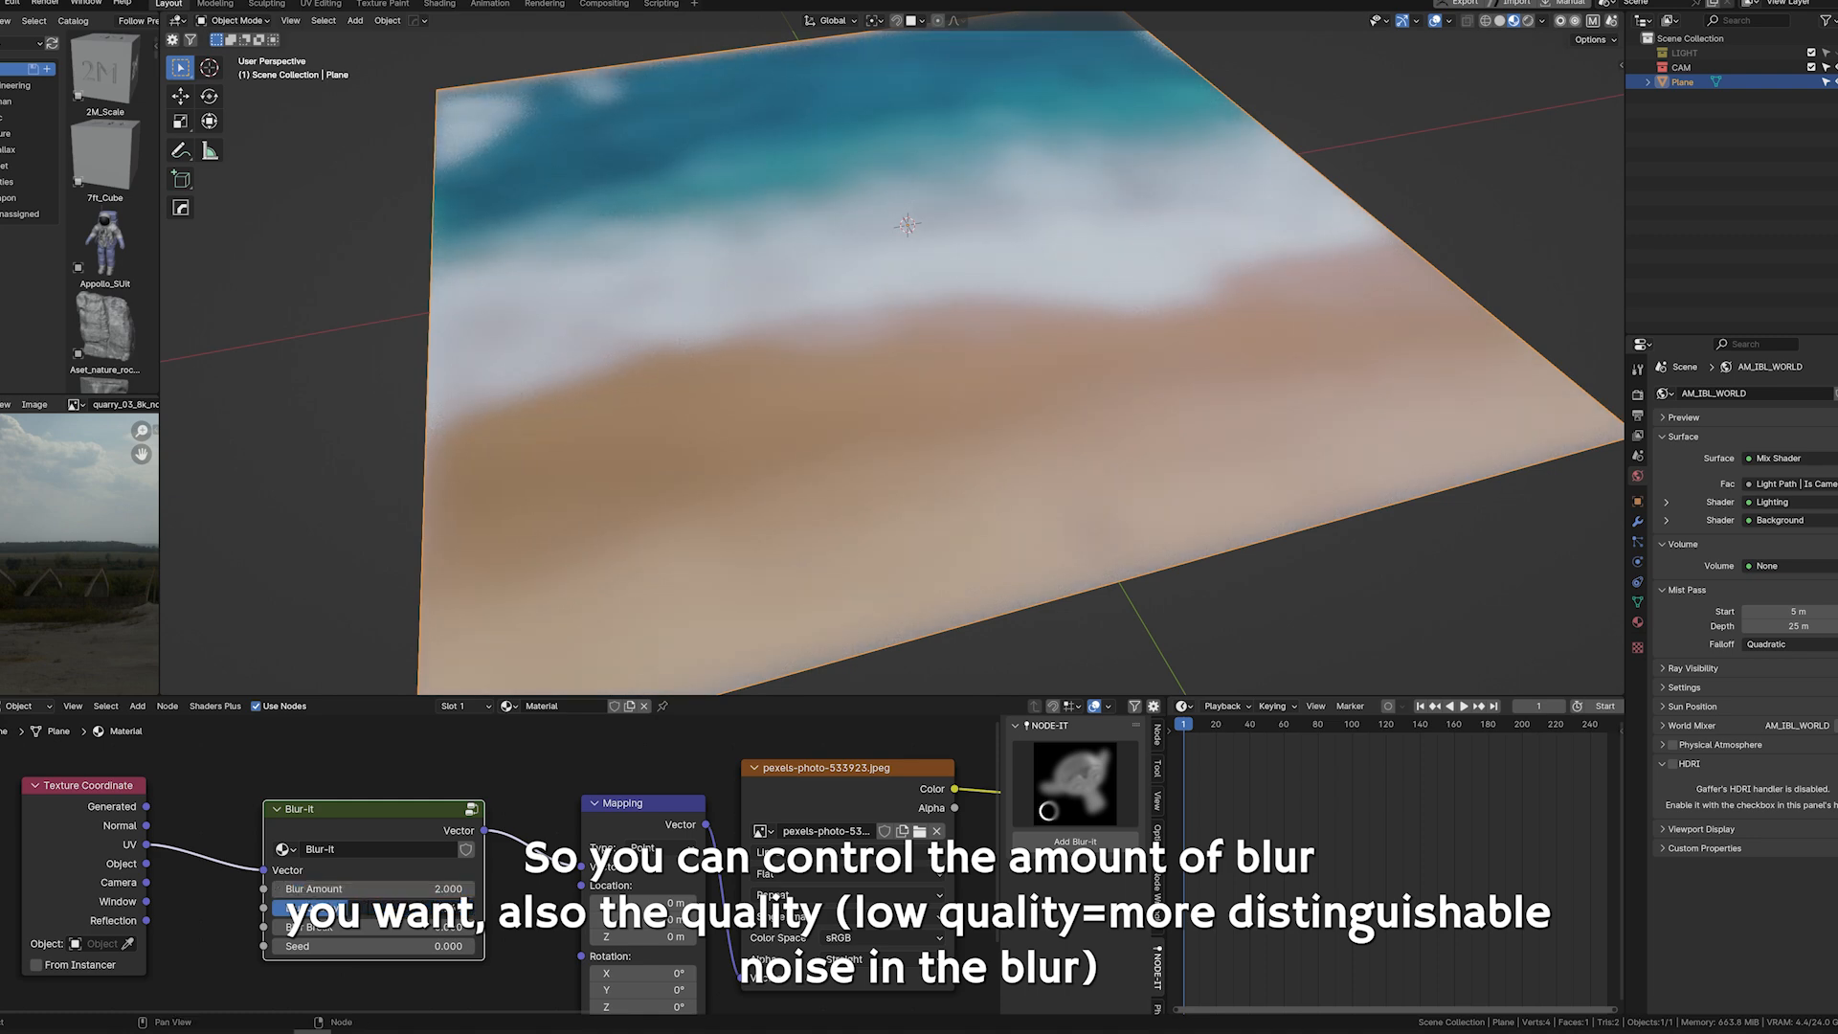
Test a lower Blur Quality on the Blur-it node, set its Blur Break to 1.000 and vary its Seed.
drag(348, 908, 283, 908)
drag(401, 892, 521, 892)
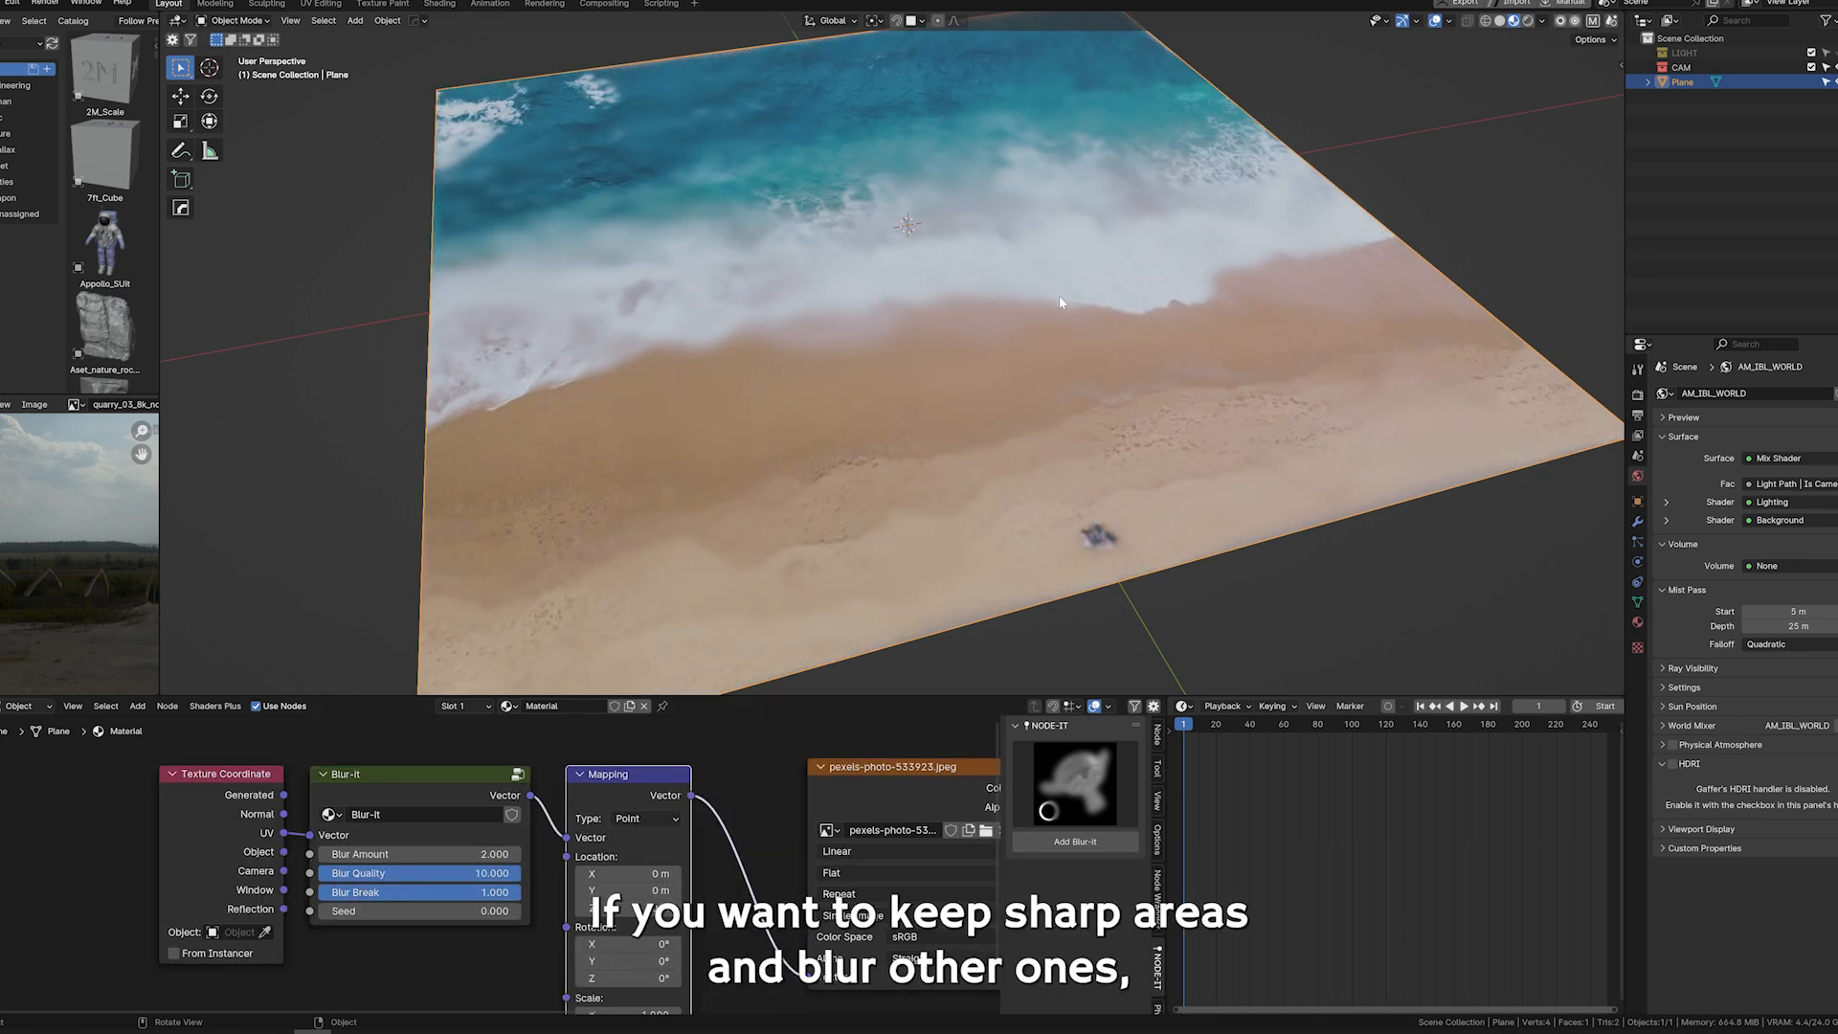
drag(386, 917, 558, 911)
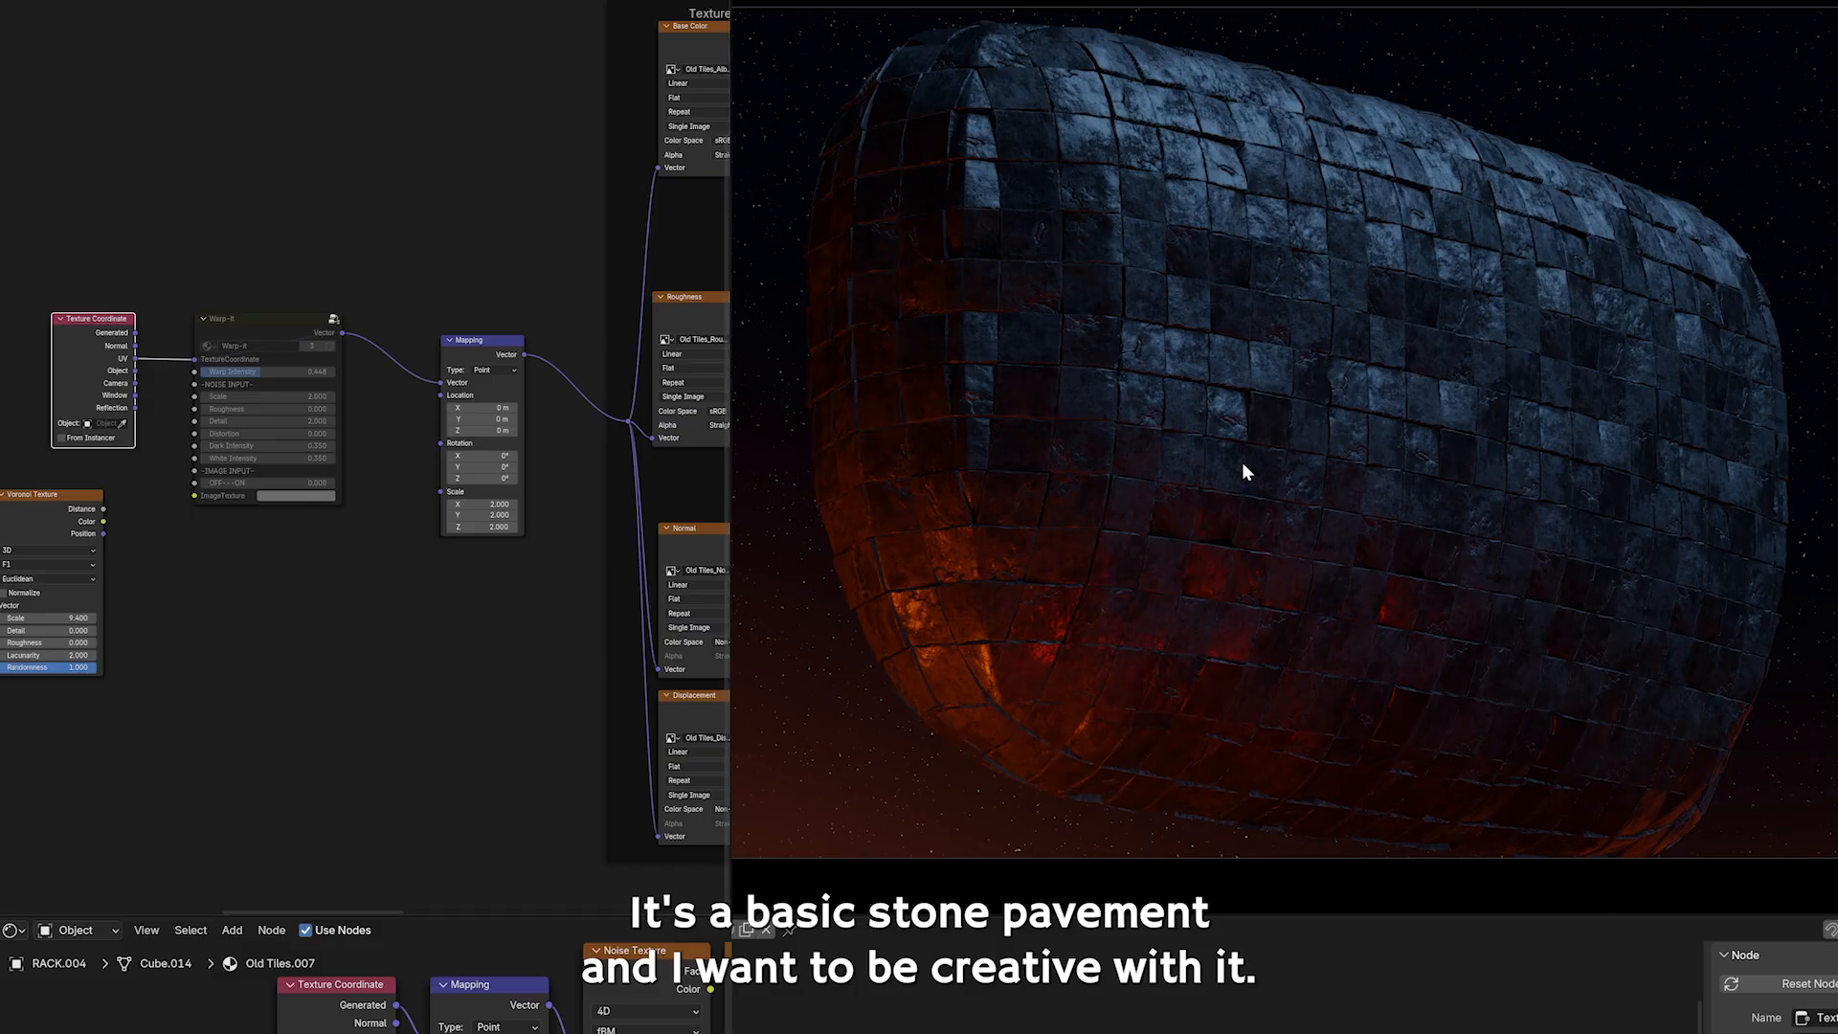
Arrange the Texture Coordinate, Warp-it and Voronoi Texture nodes close together ahead of the Mapping node in the stone pavement material.
scroll(281, 400, up, 1)
drag(296, 349, 335, 342)
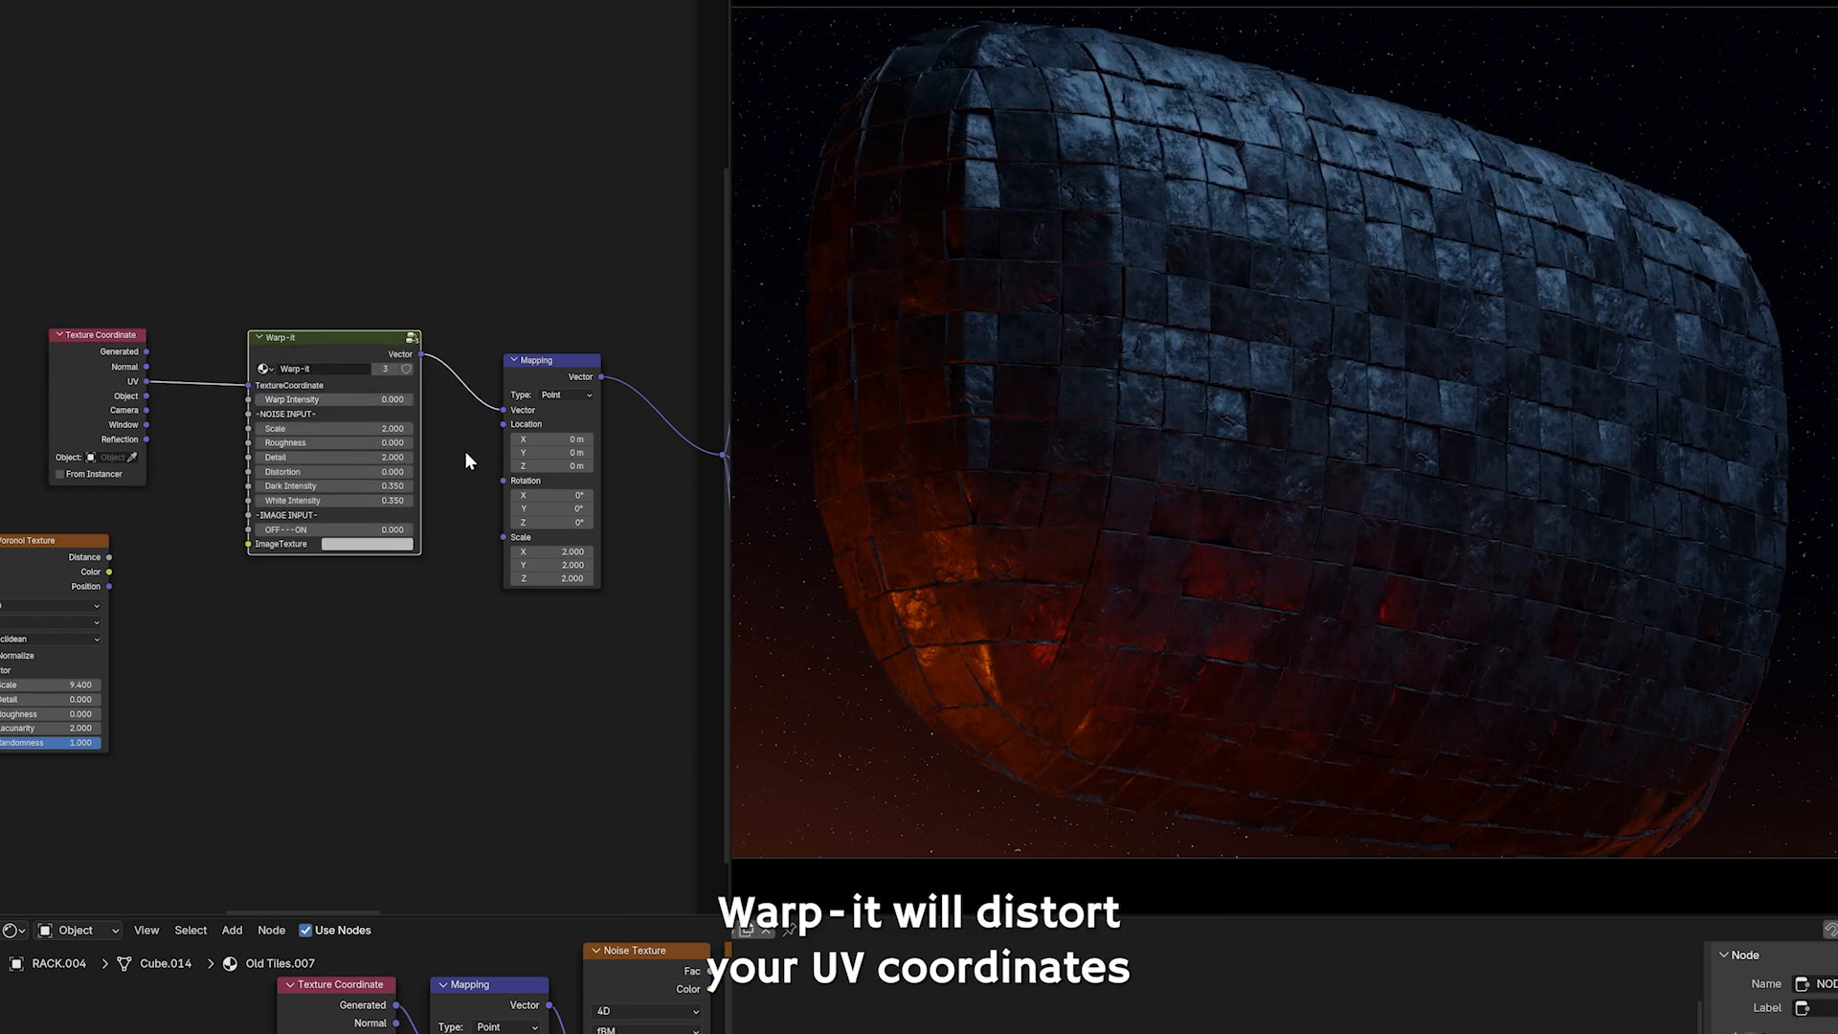
scroll(345, 445, up, 6)
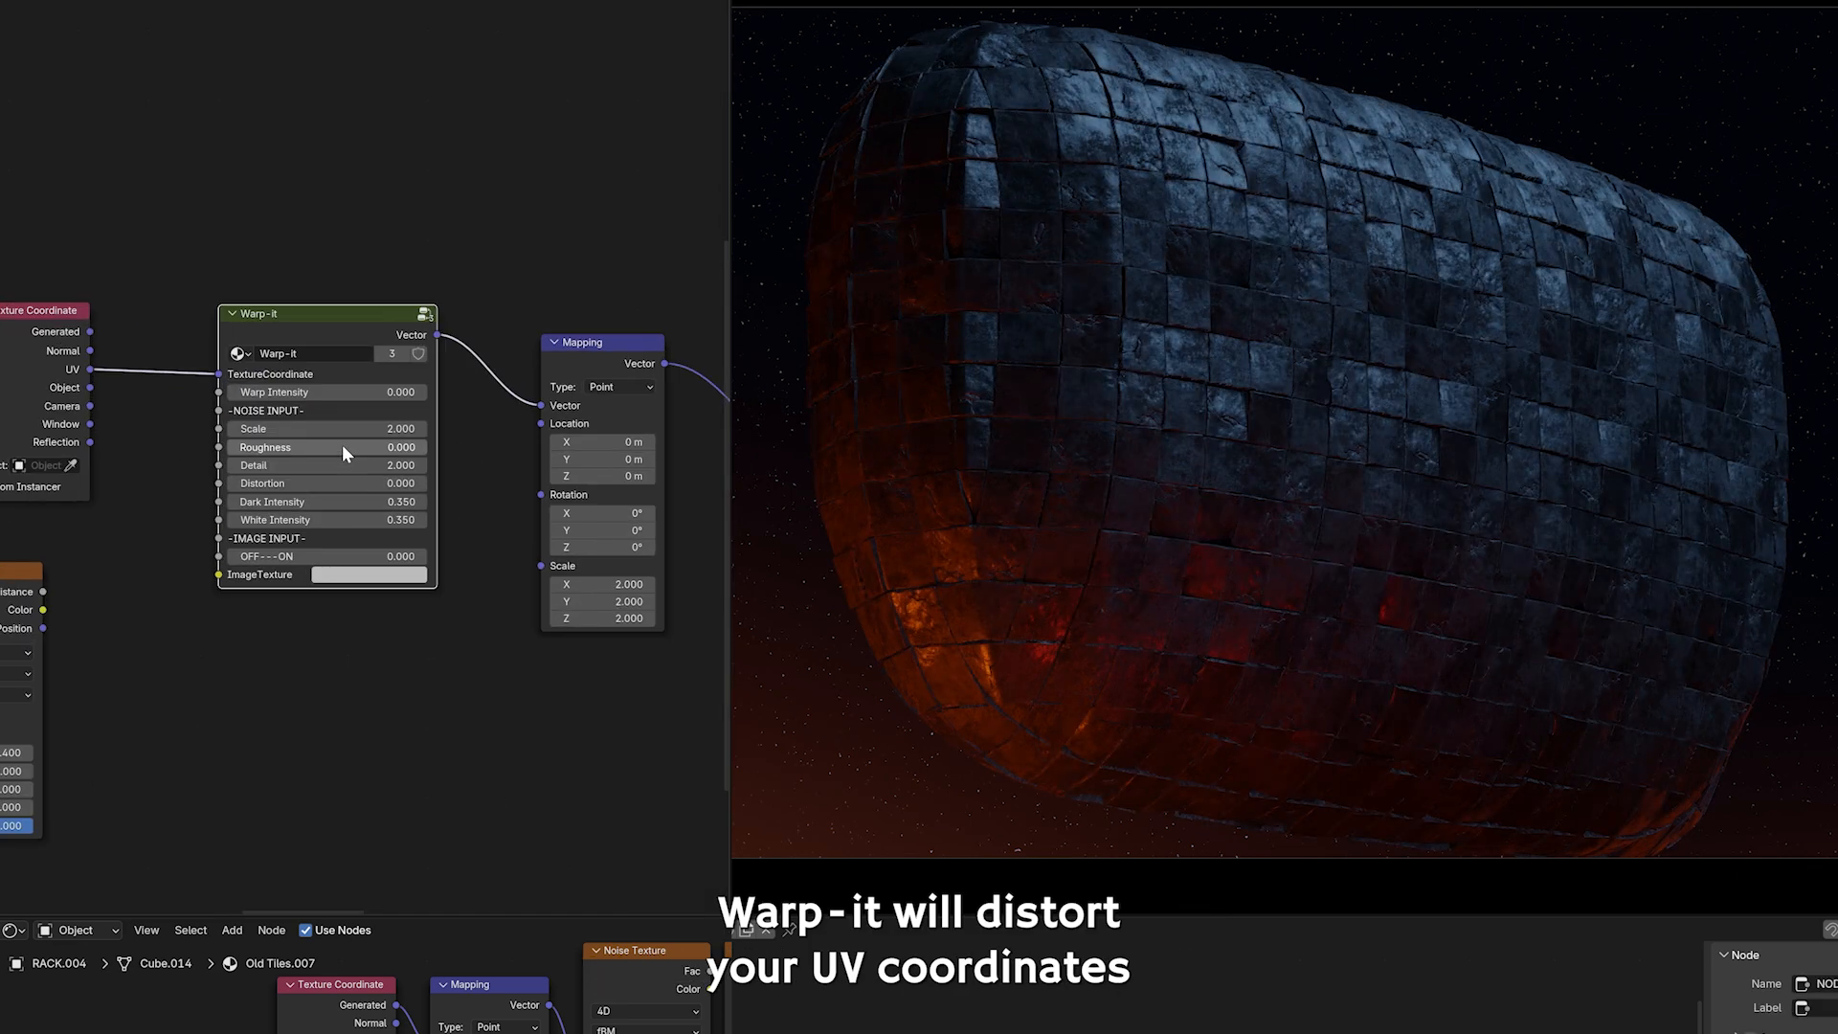
scroll(364, 452, down, 2)
drag(24, 318, 155, 322)
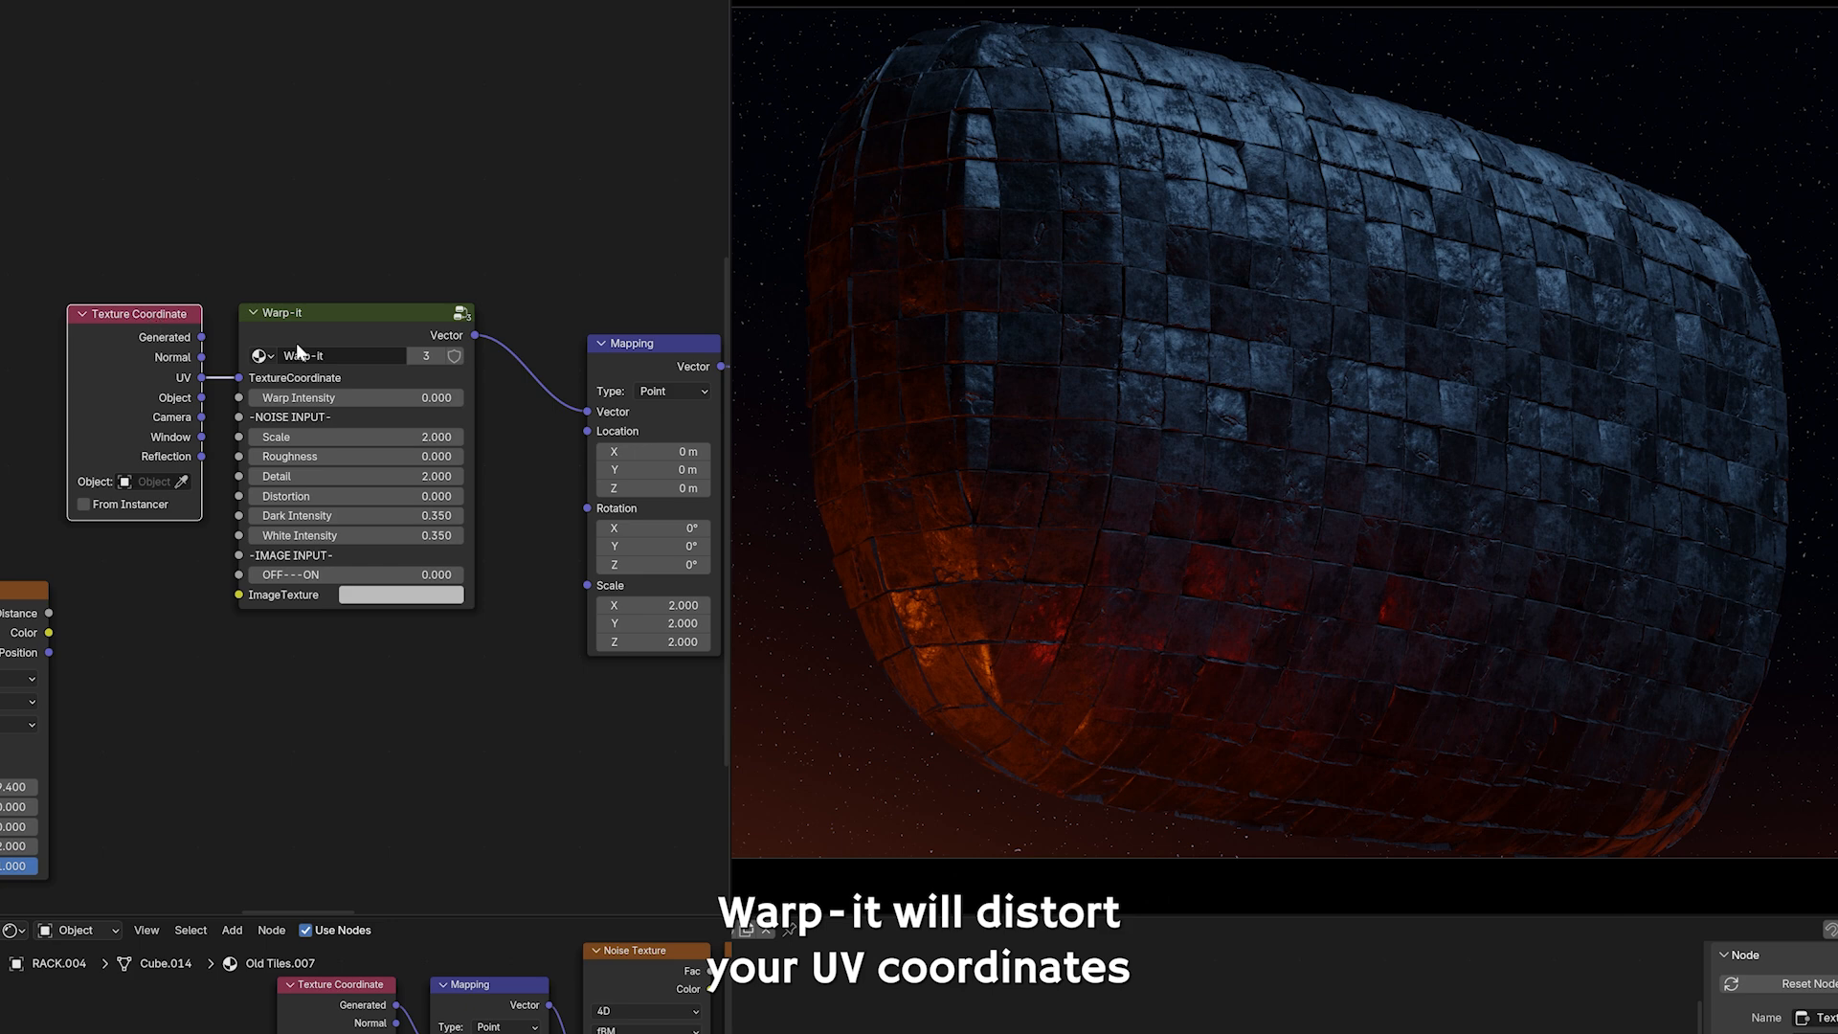
drag(341, 320, 355, 322)
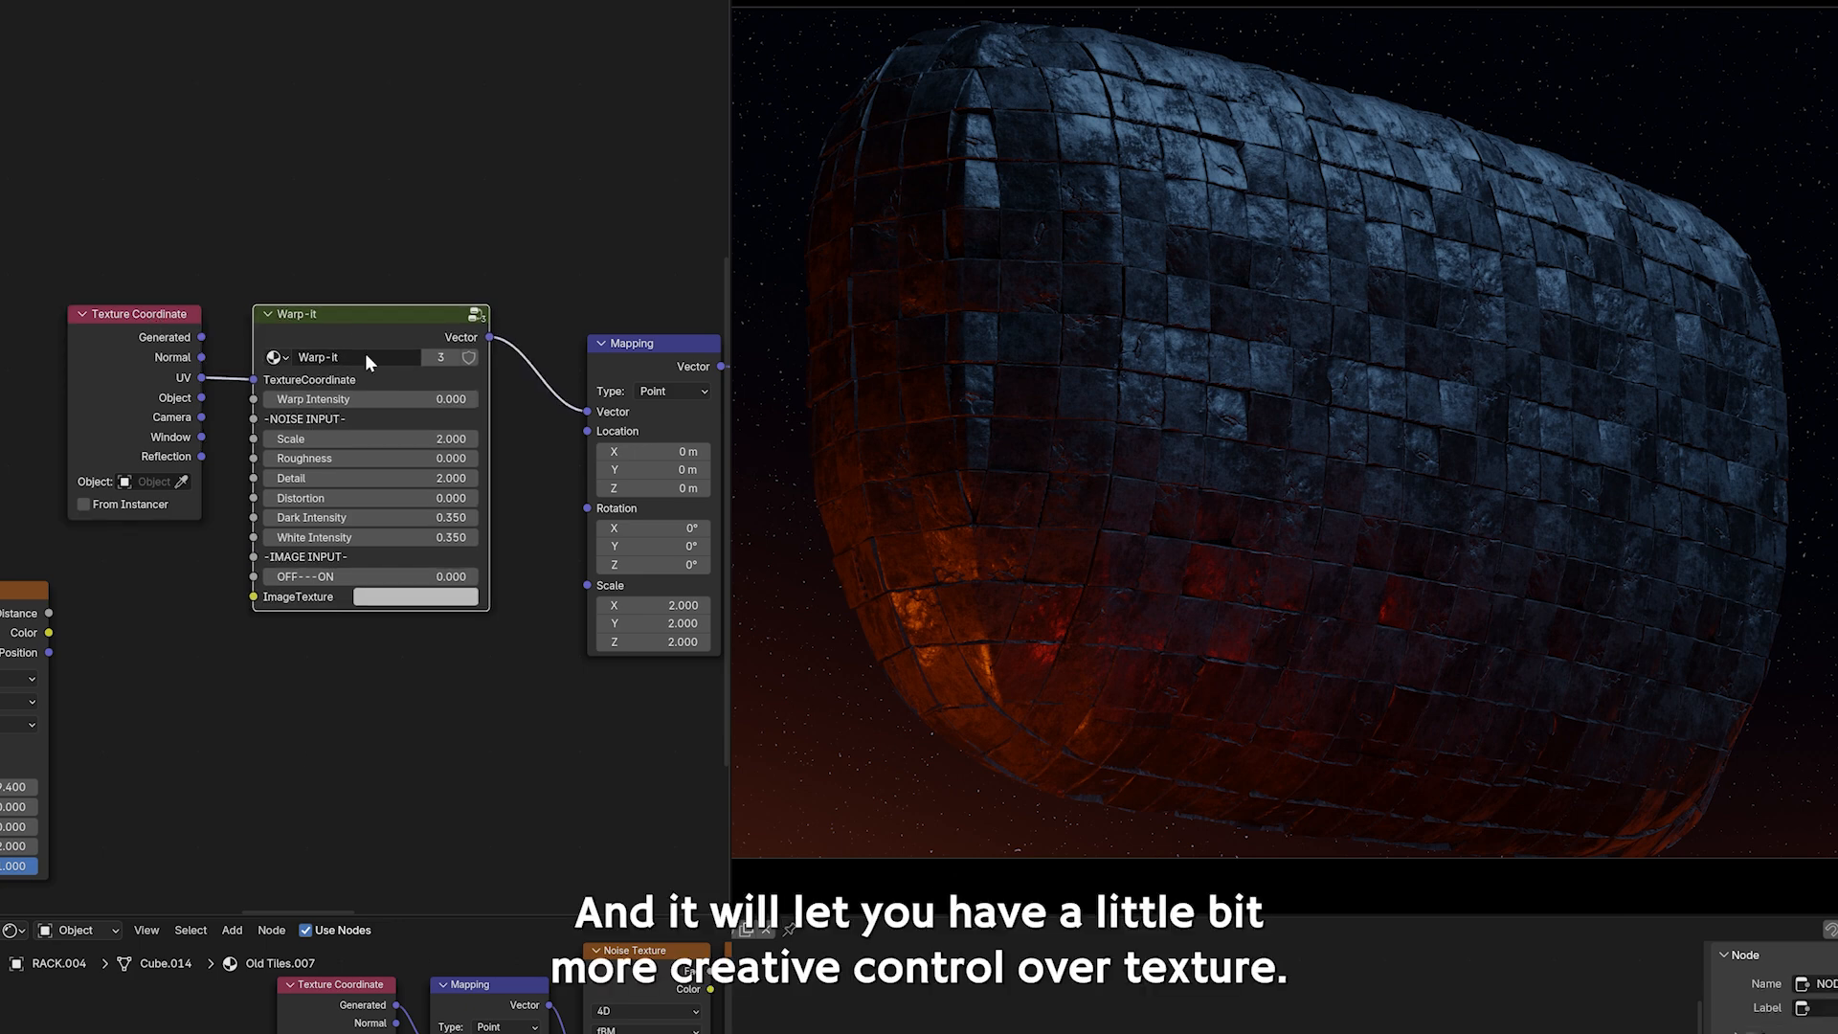
drag(29, 590, 178, 554)
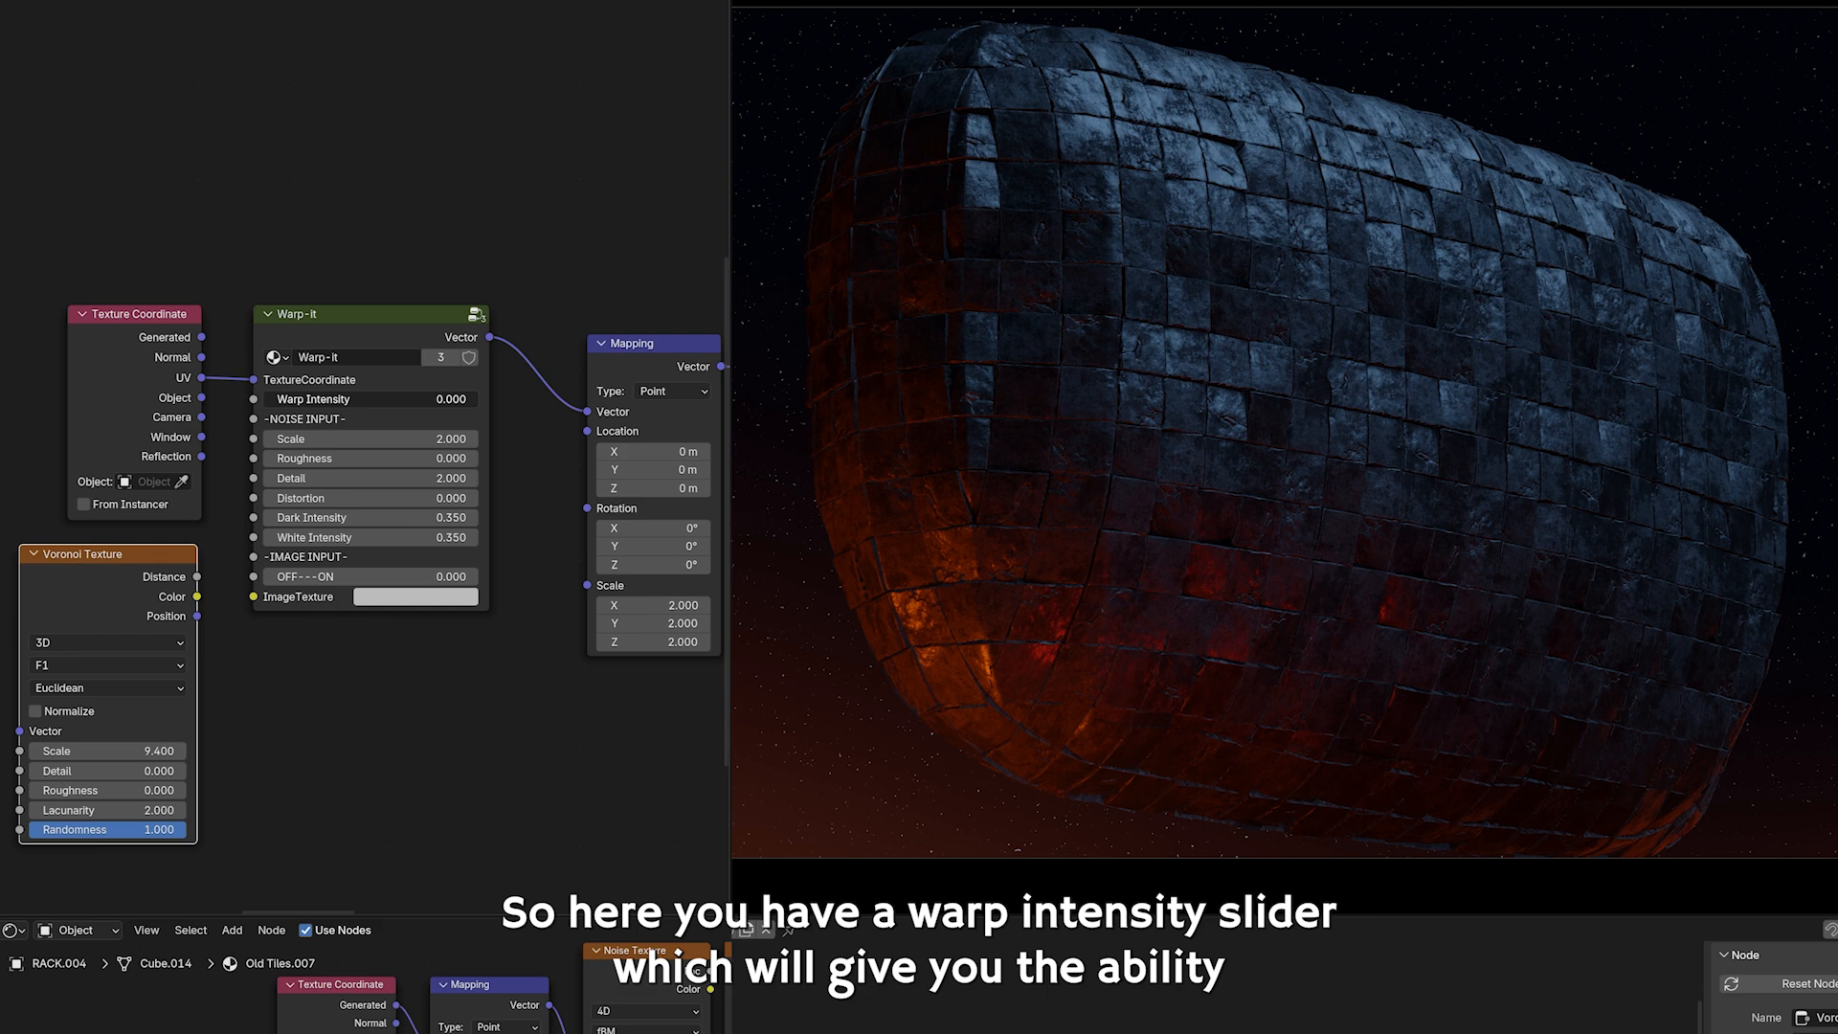
Distort the pavement with Warp-it, trying Warp Intensity 0.477, noise Scale 2.660, Seed 3.700, Contrast 0.560 and Contrast Offset 0.440.
drag(370, 399, 470, 400)
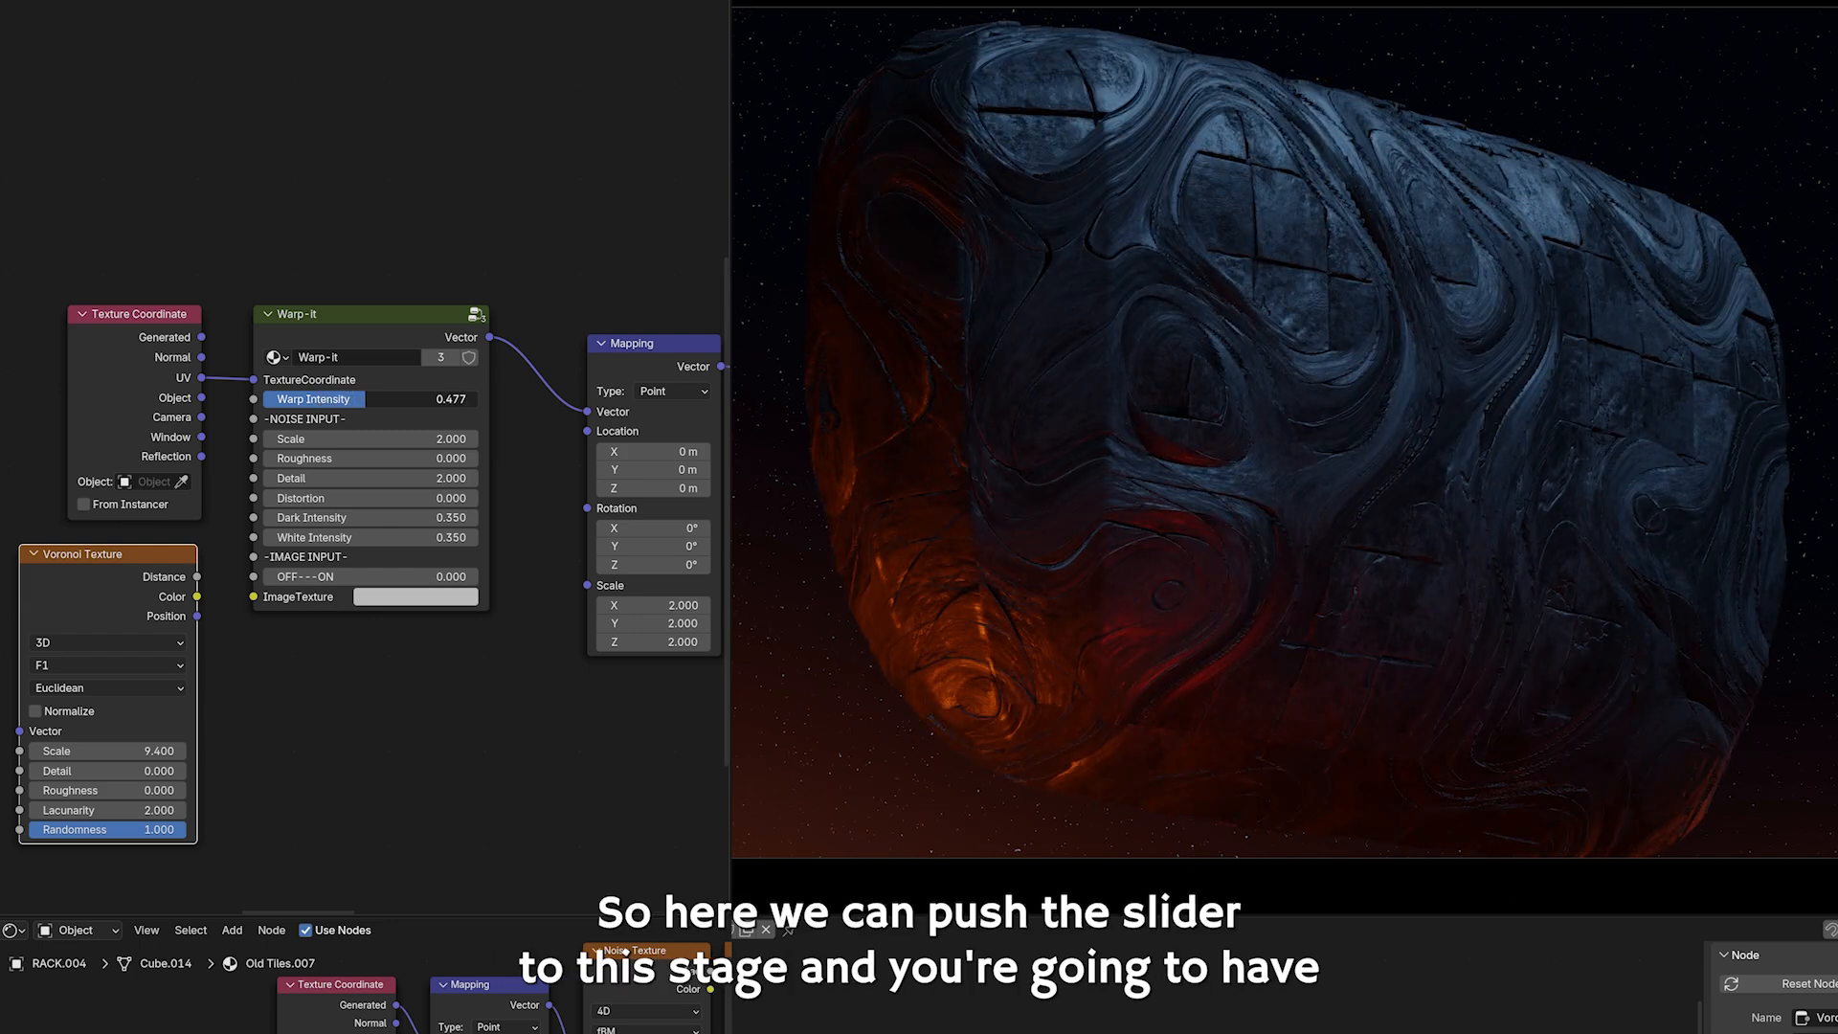
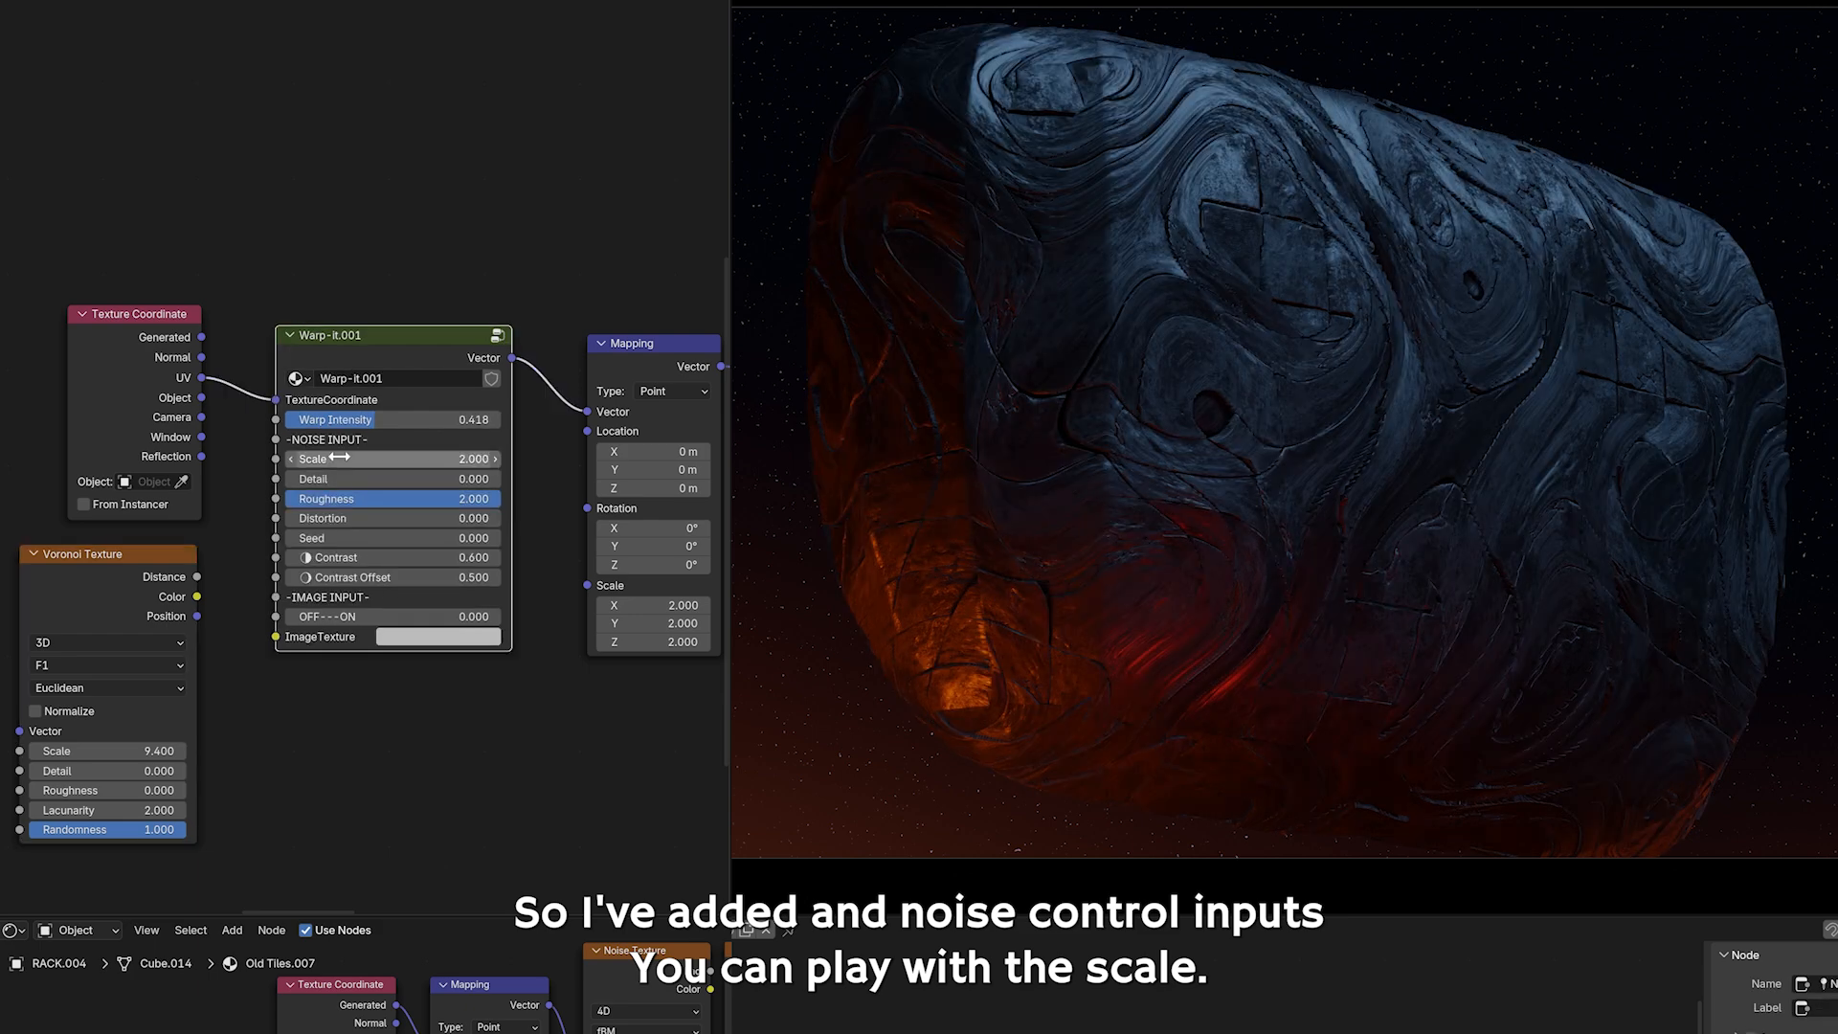
mouse_move(421, 459)
mouse_down()
mouse_move(450, 459)
mouse_move(373, 479)
mouse_move(402, 479)
mouse_up()
key(ctrl+z)
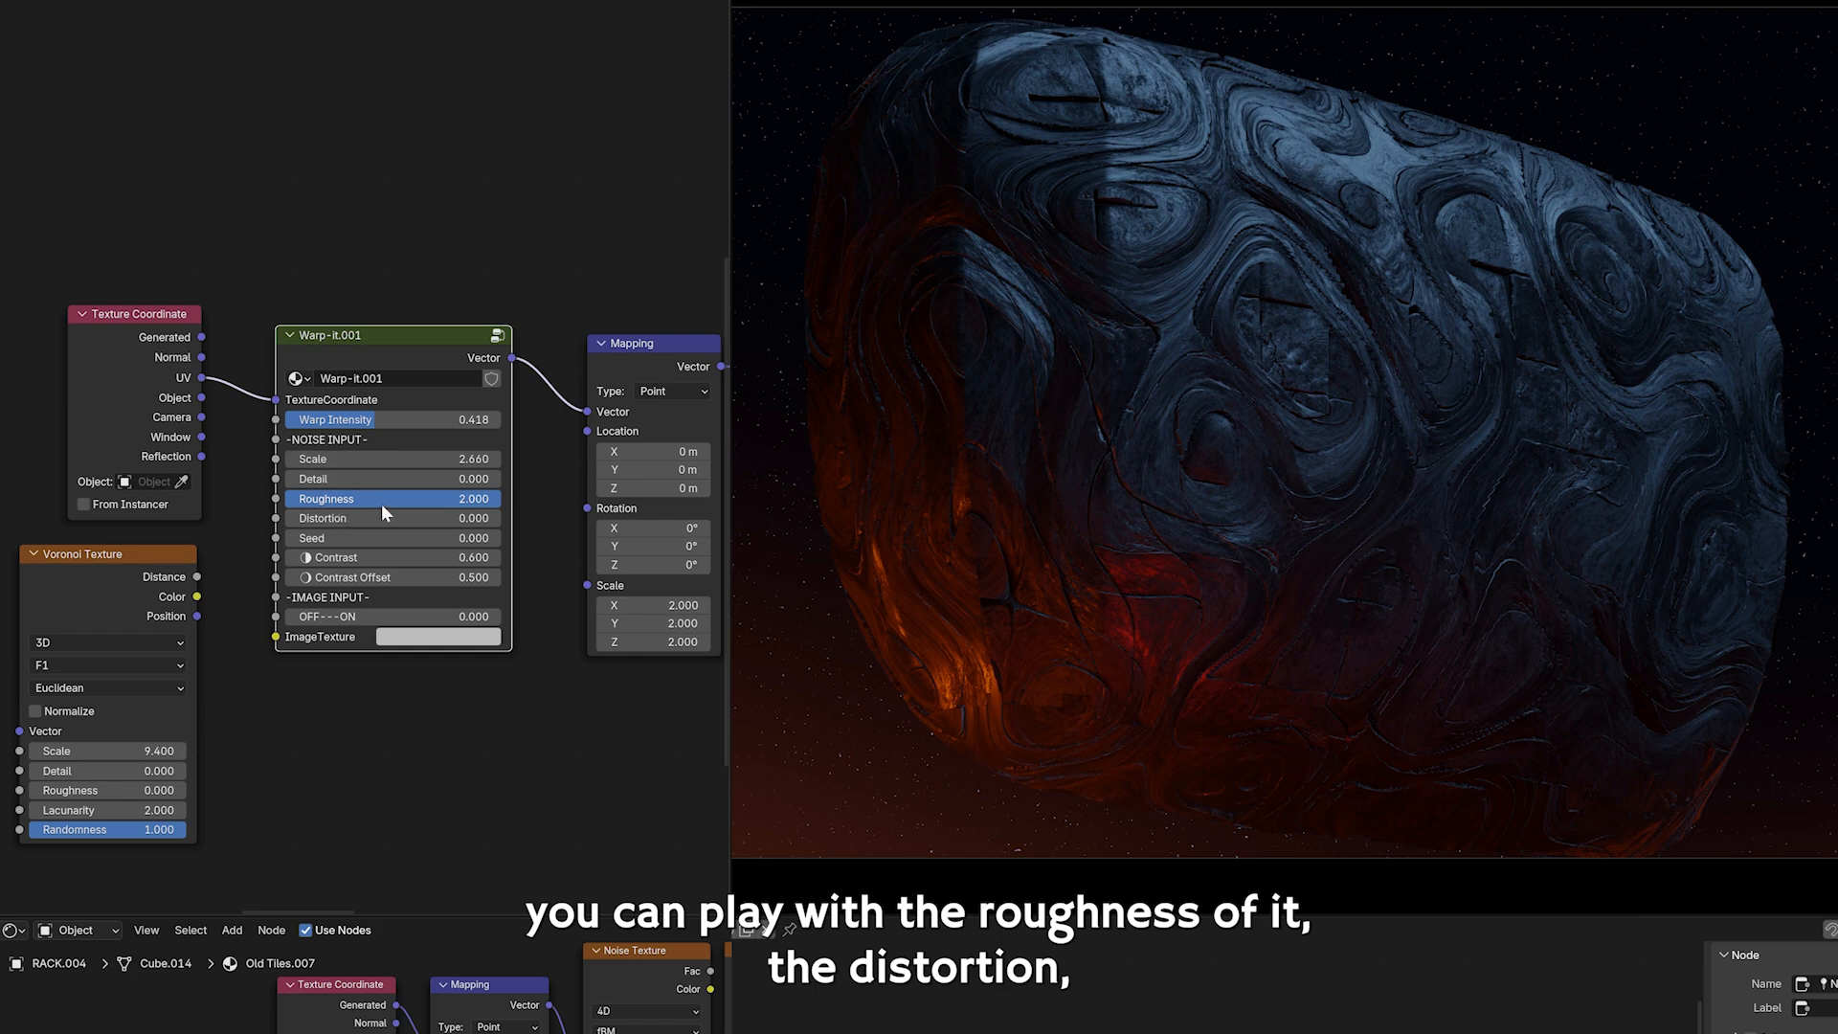
drag(357, 521, 442, 568)
key(ctrl+z)
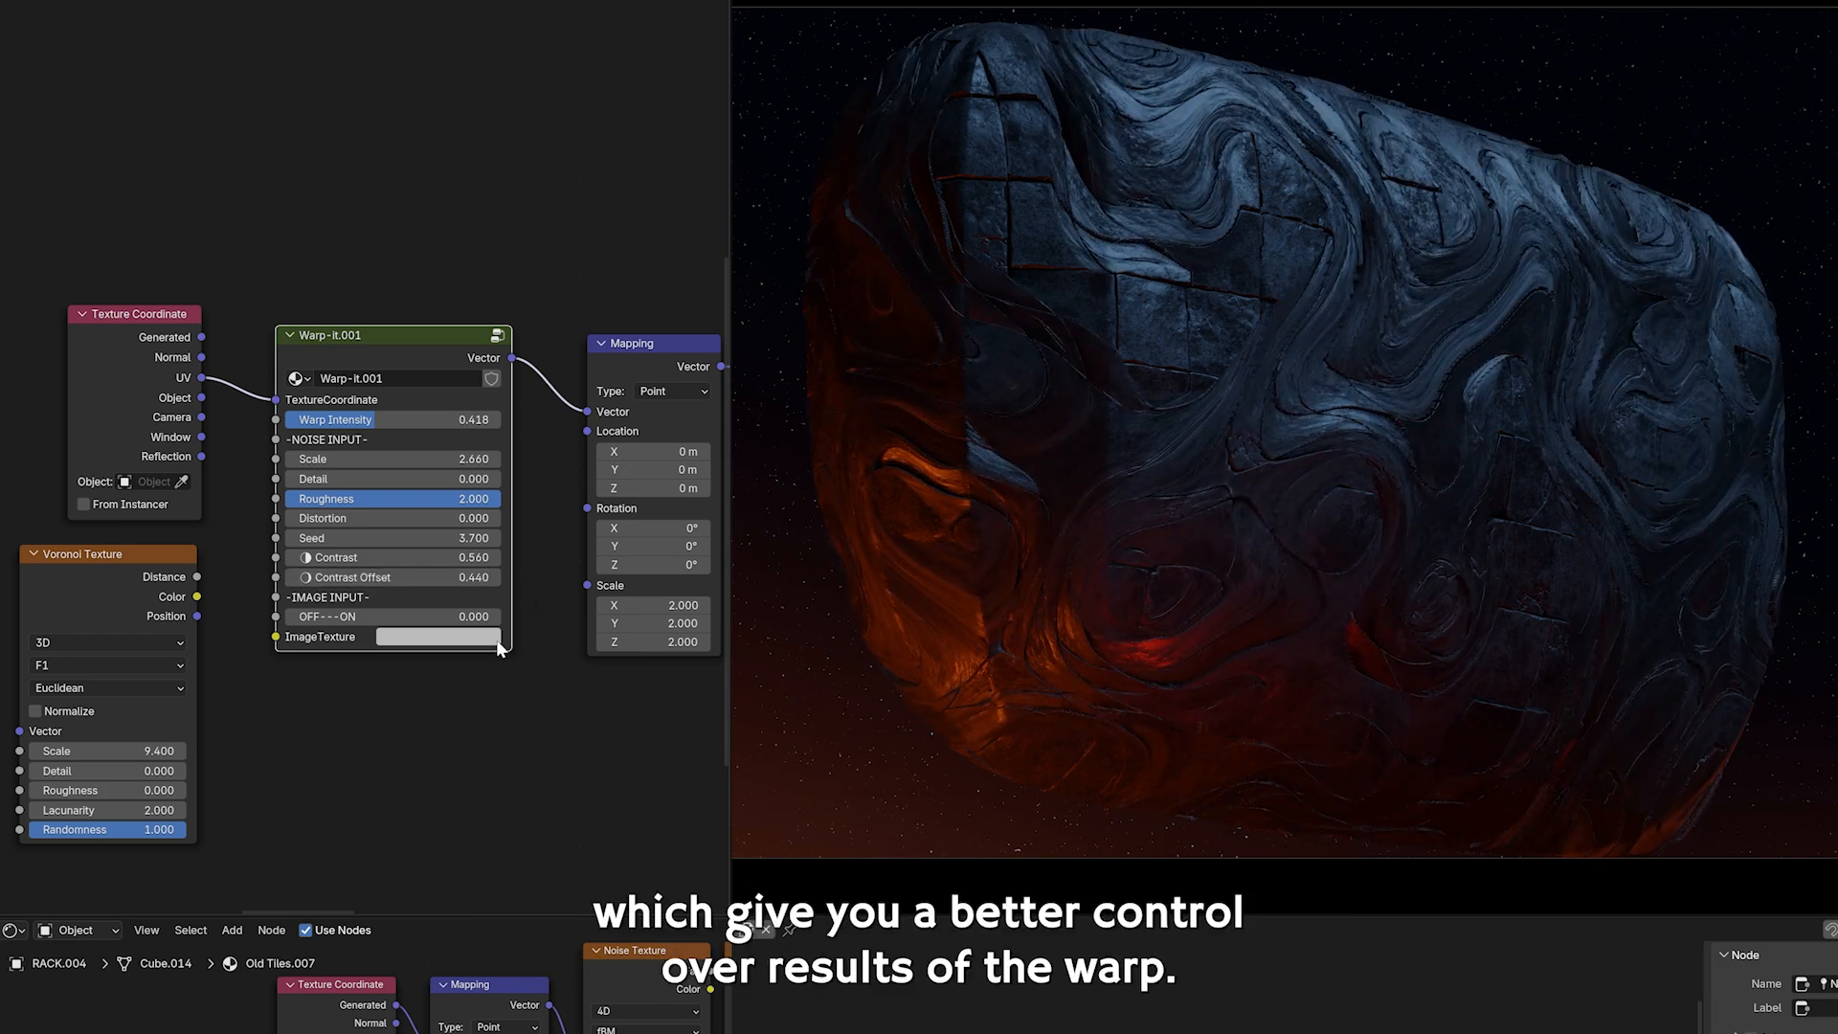
Connect the Voronoi Texture's Distance to Warp-it.001's ImageTexture input, set the image input's OFF---ON to 1.000 and lower the Voronoi Scale.
drag(132, 575, 139, 558)
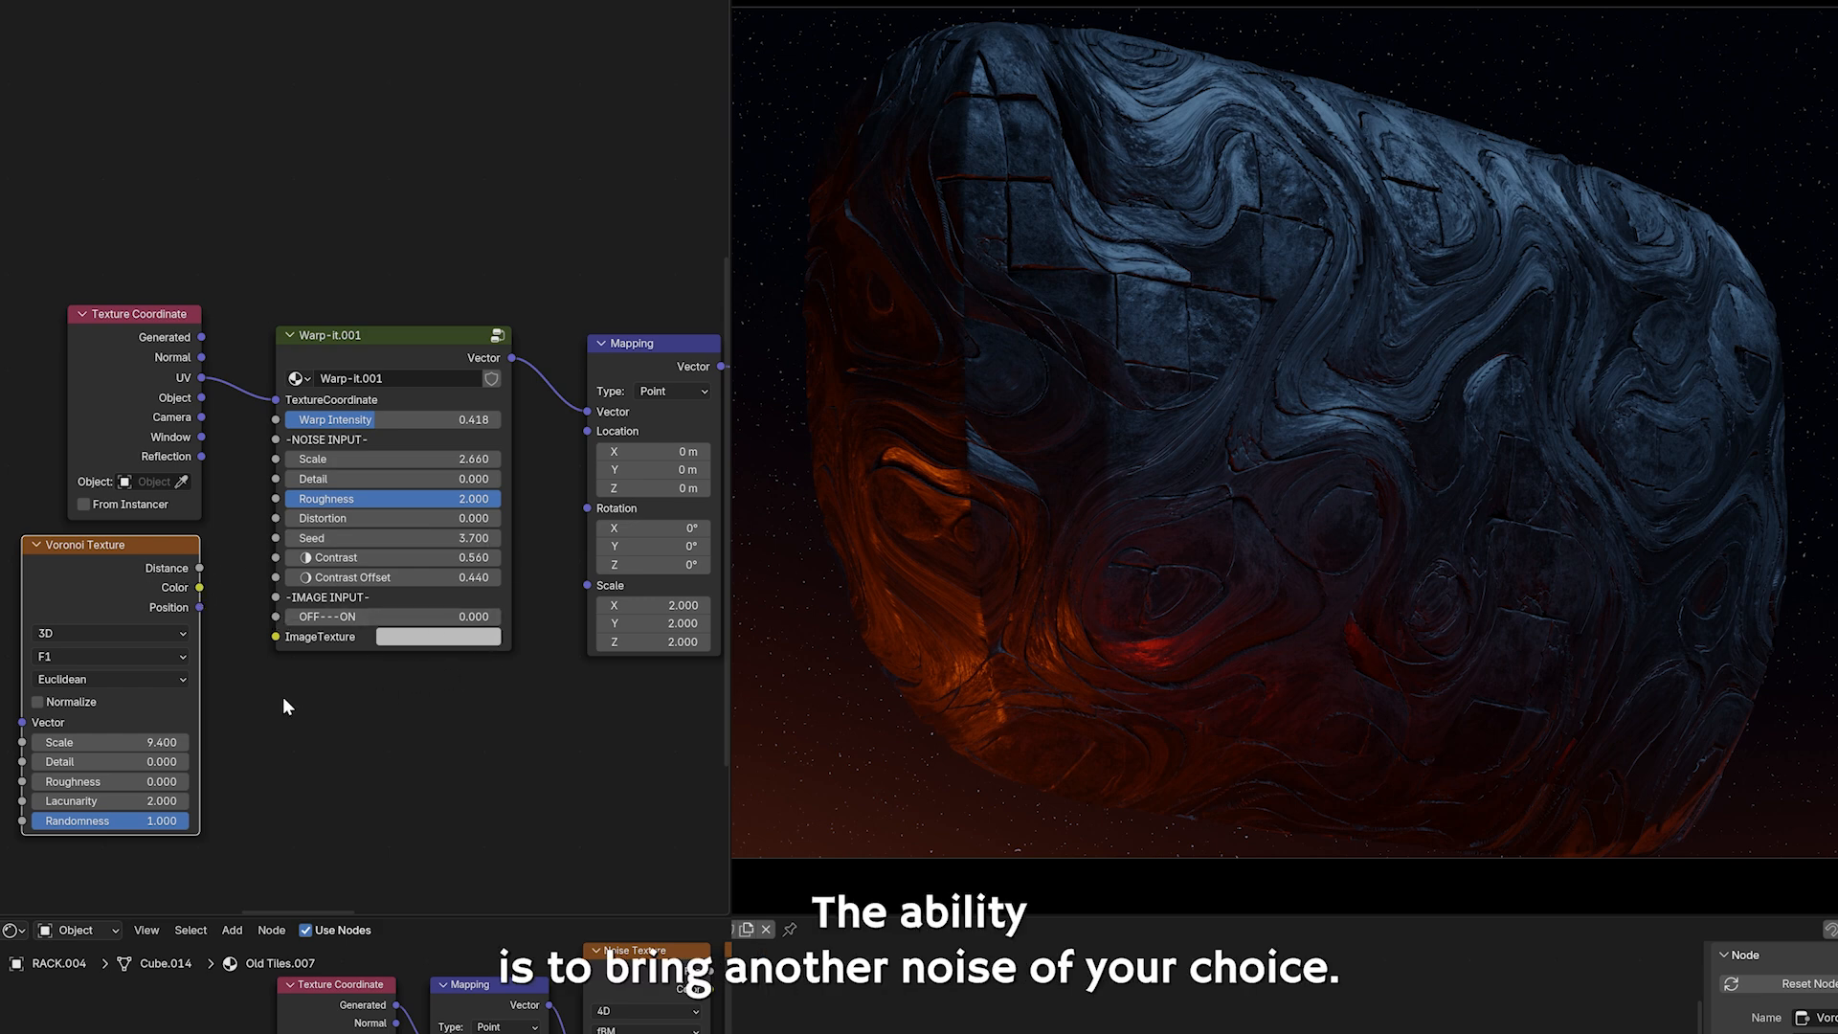
middle_drag(283, 707, 365, 663)
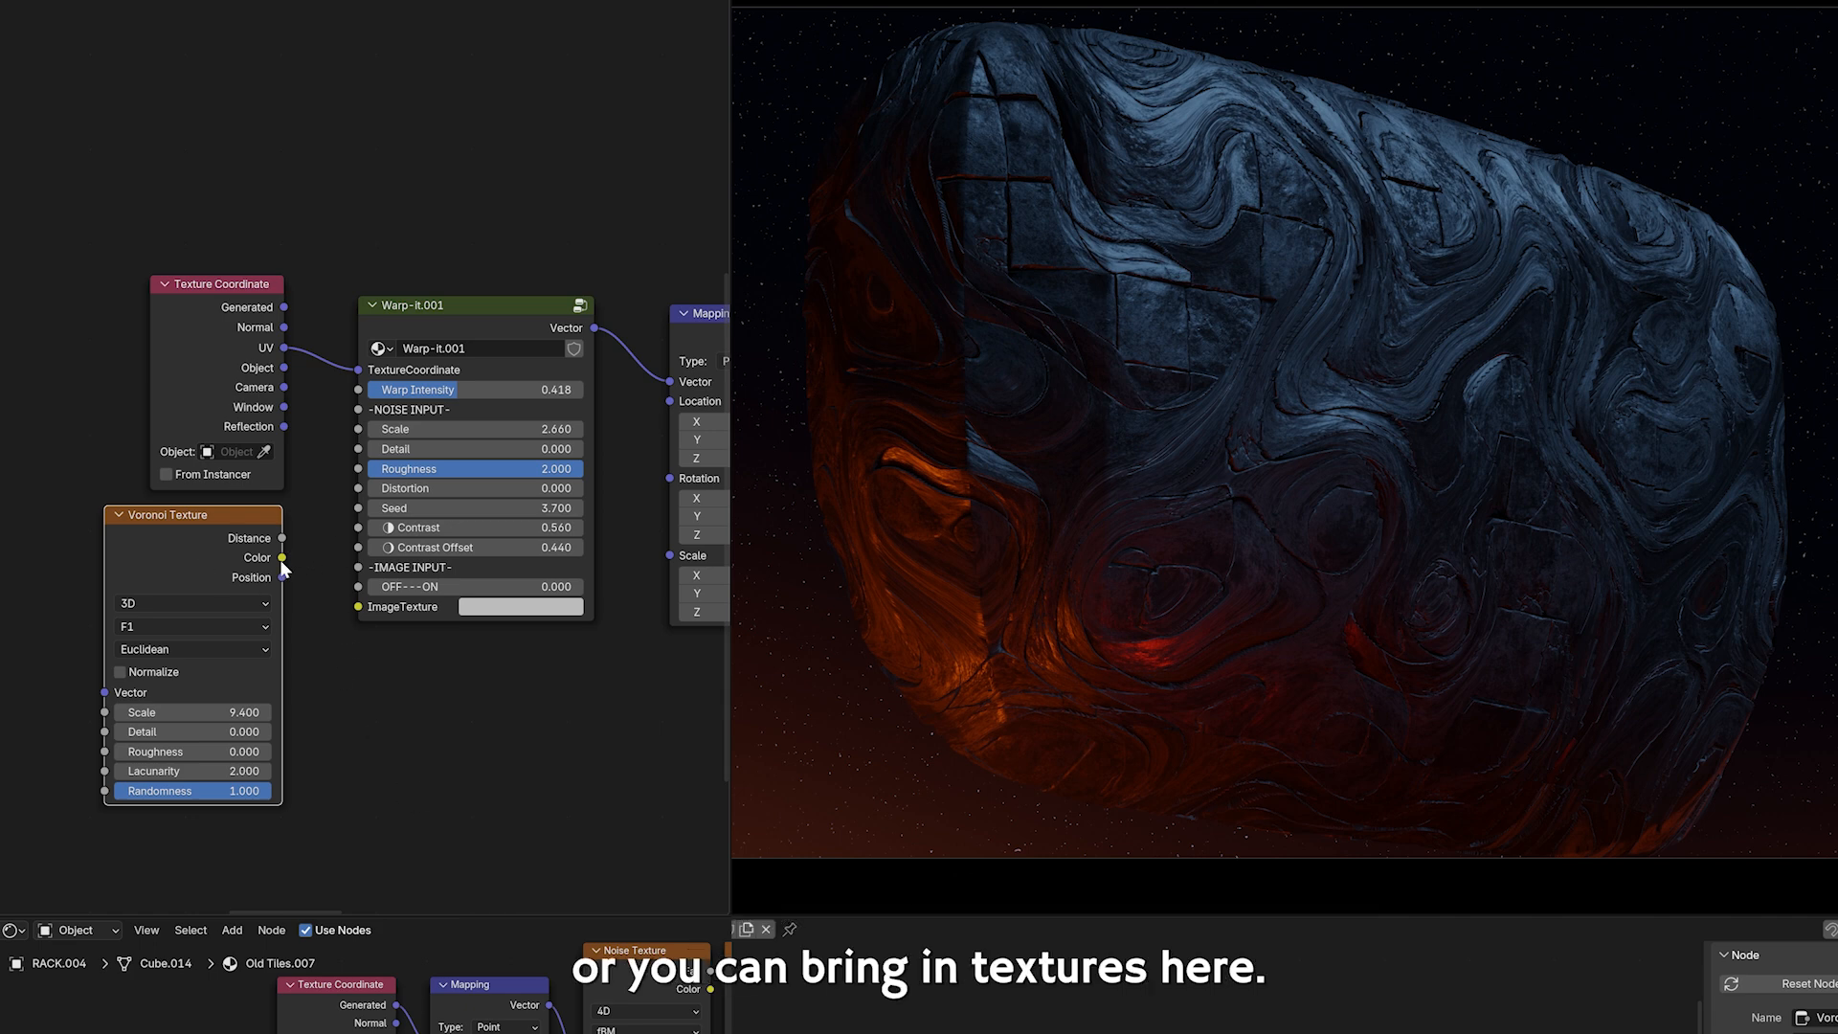
drag(282, 558, 422, 587)
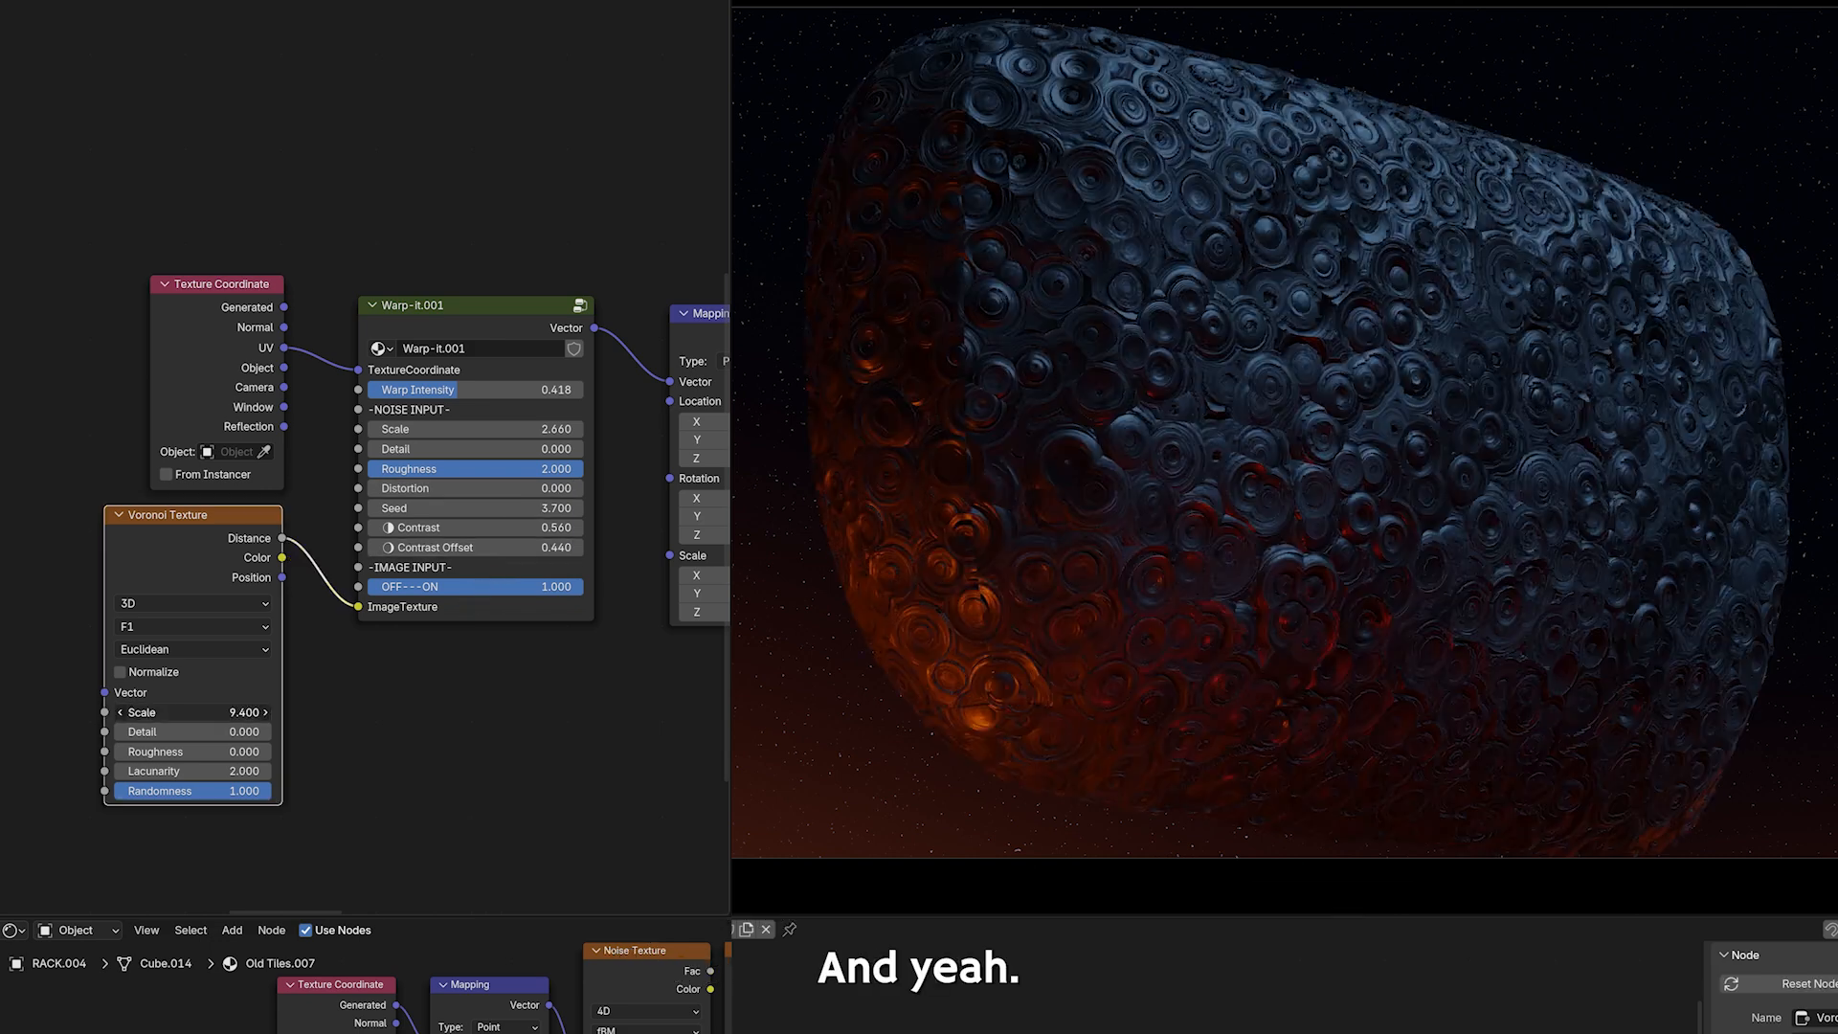
drag(191, 713, 153, 713)
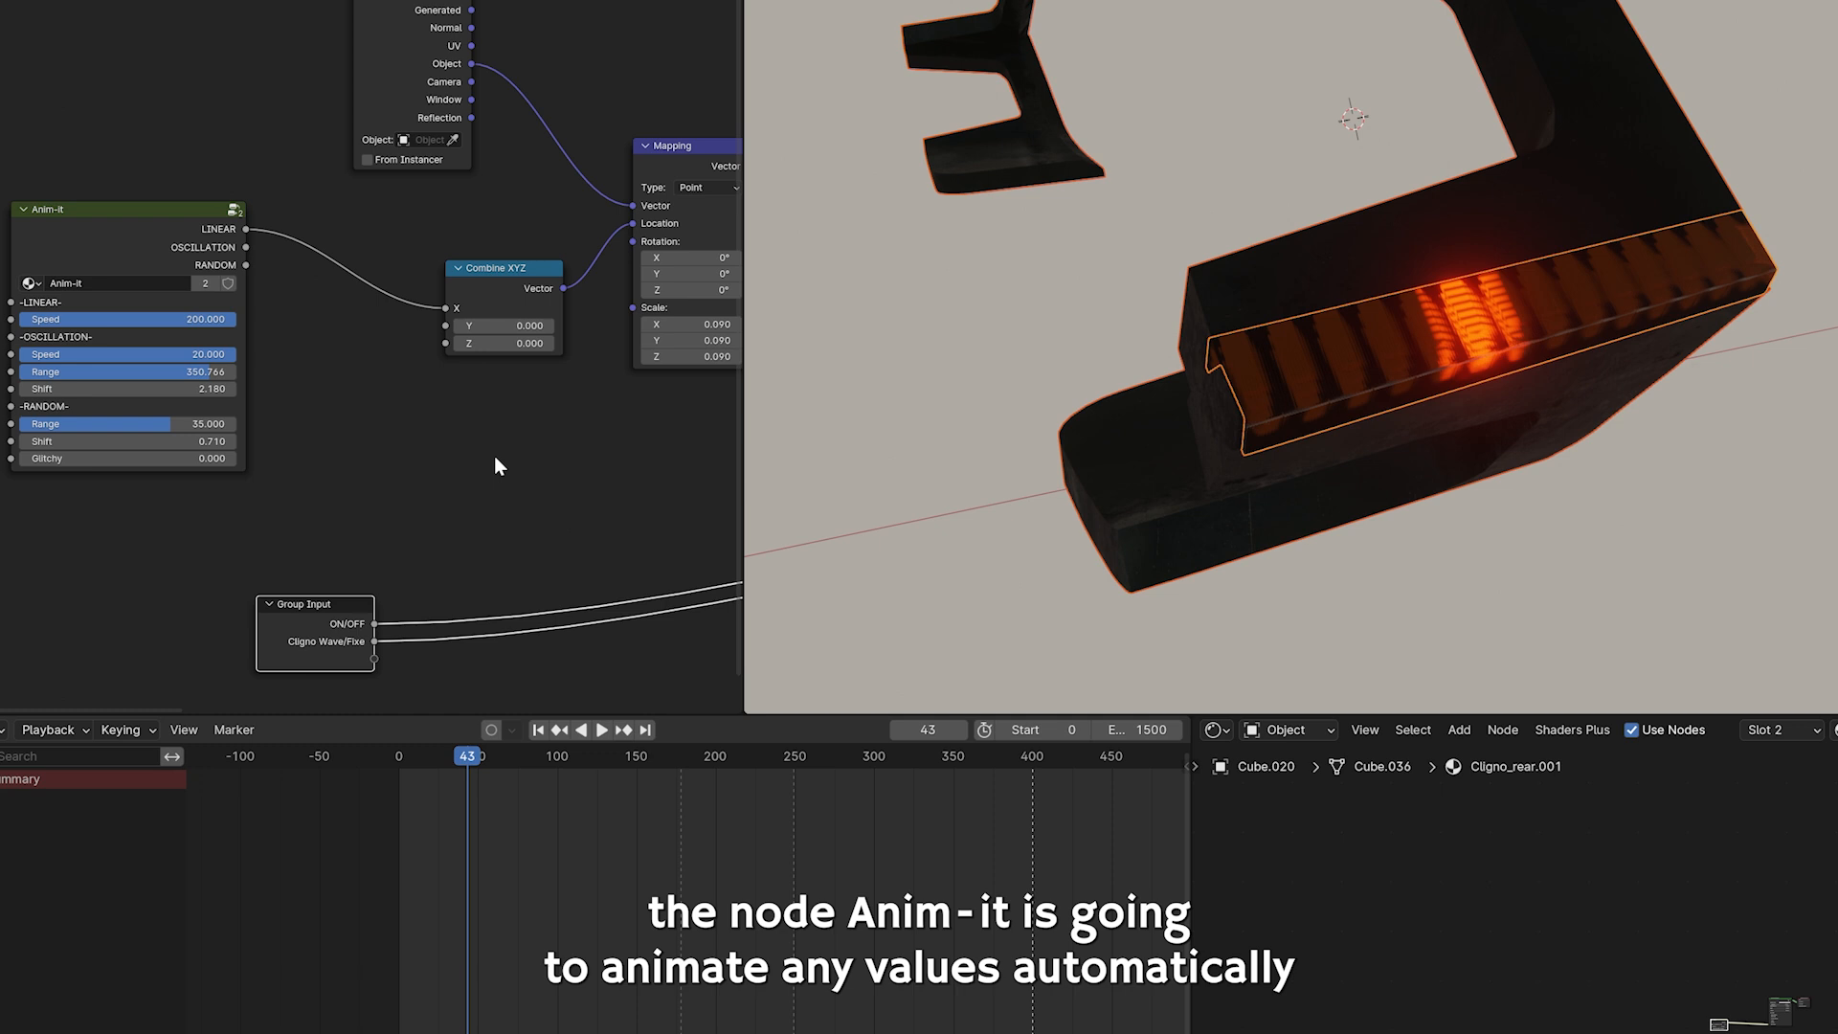
Move the Combine XYZ node closer to Anim-it and play the animation of the glowing light strip.
drag(498, 297, 445, 264)
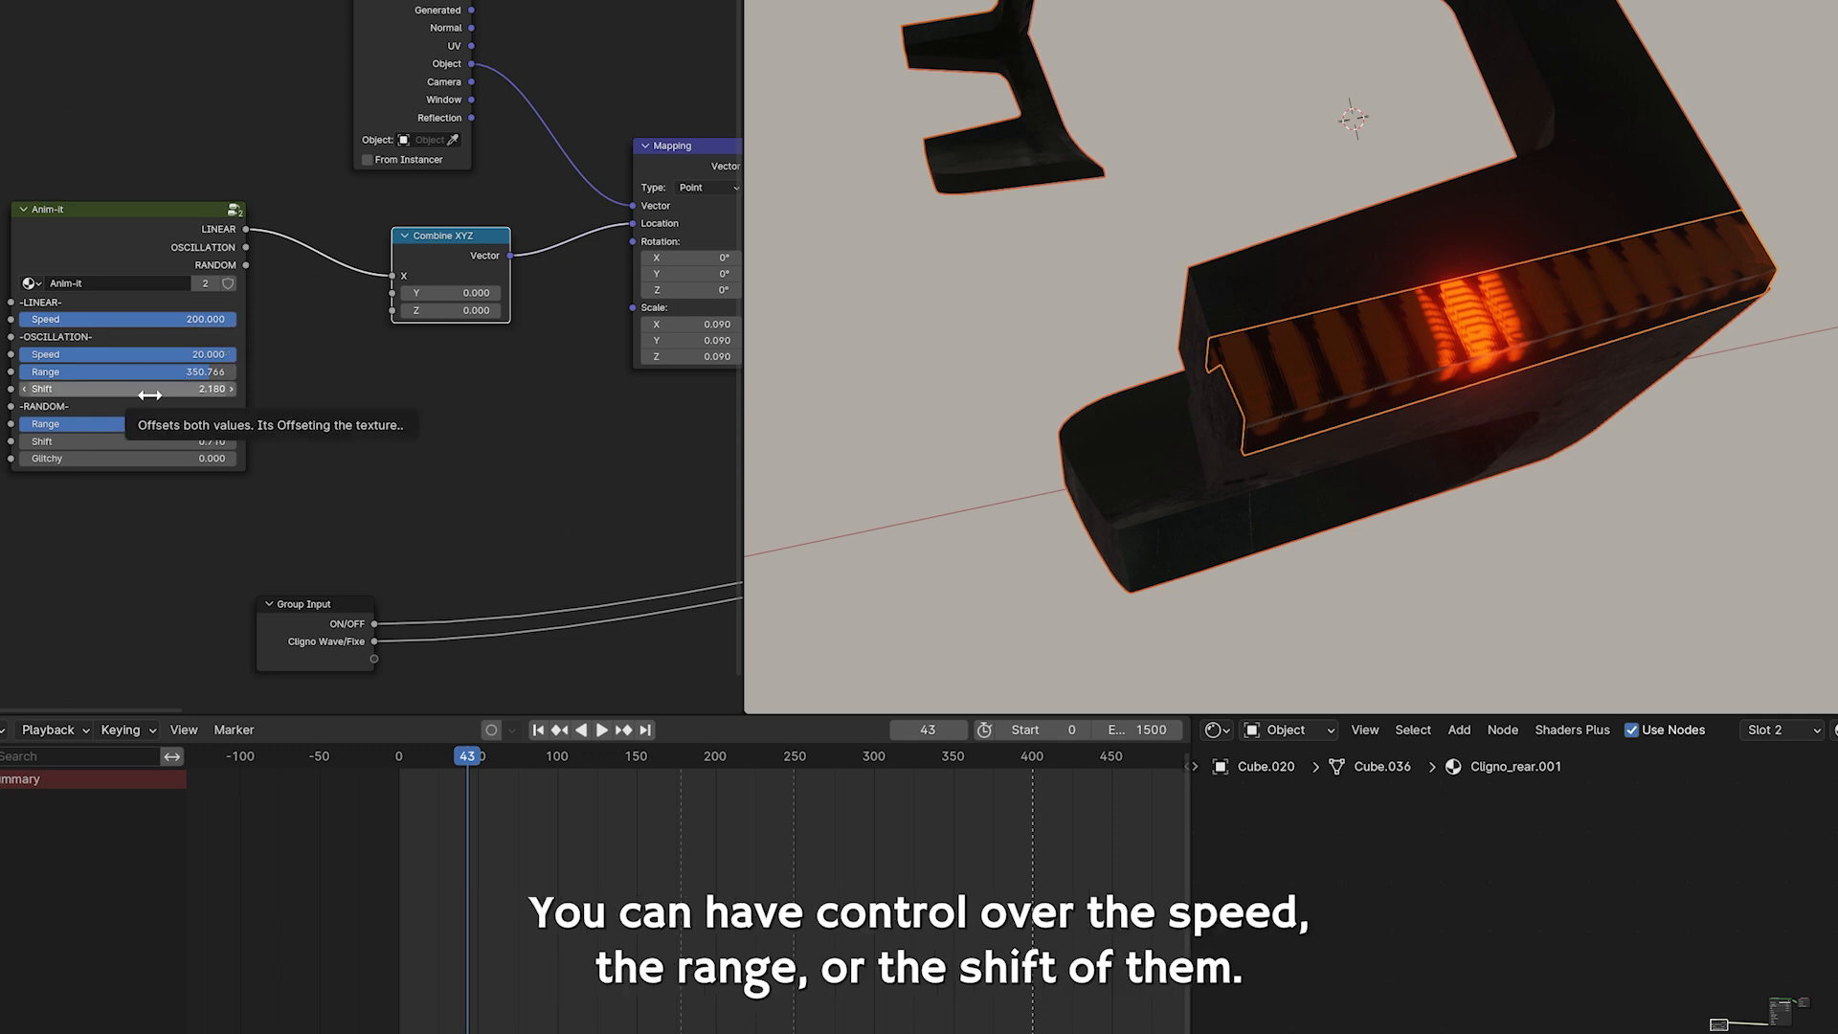
key(space)
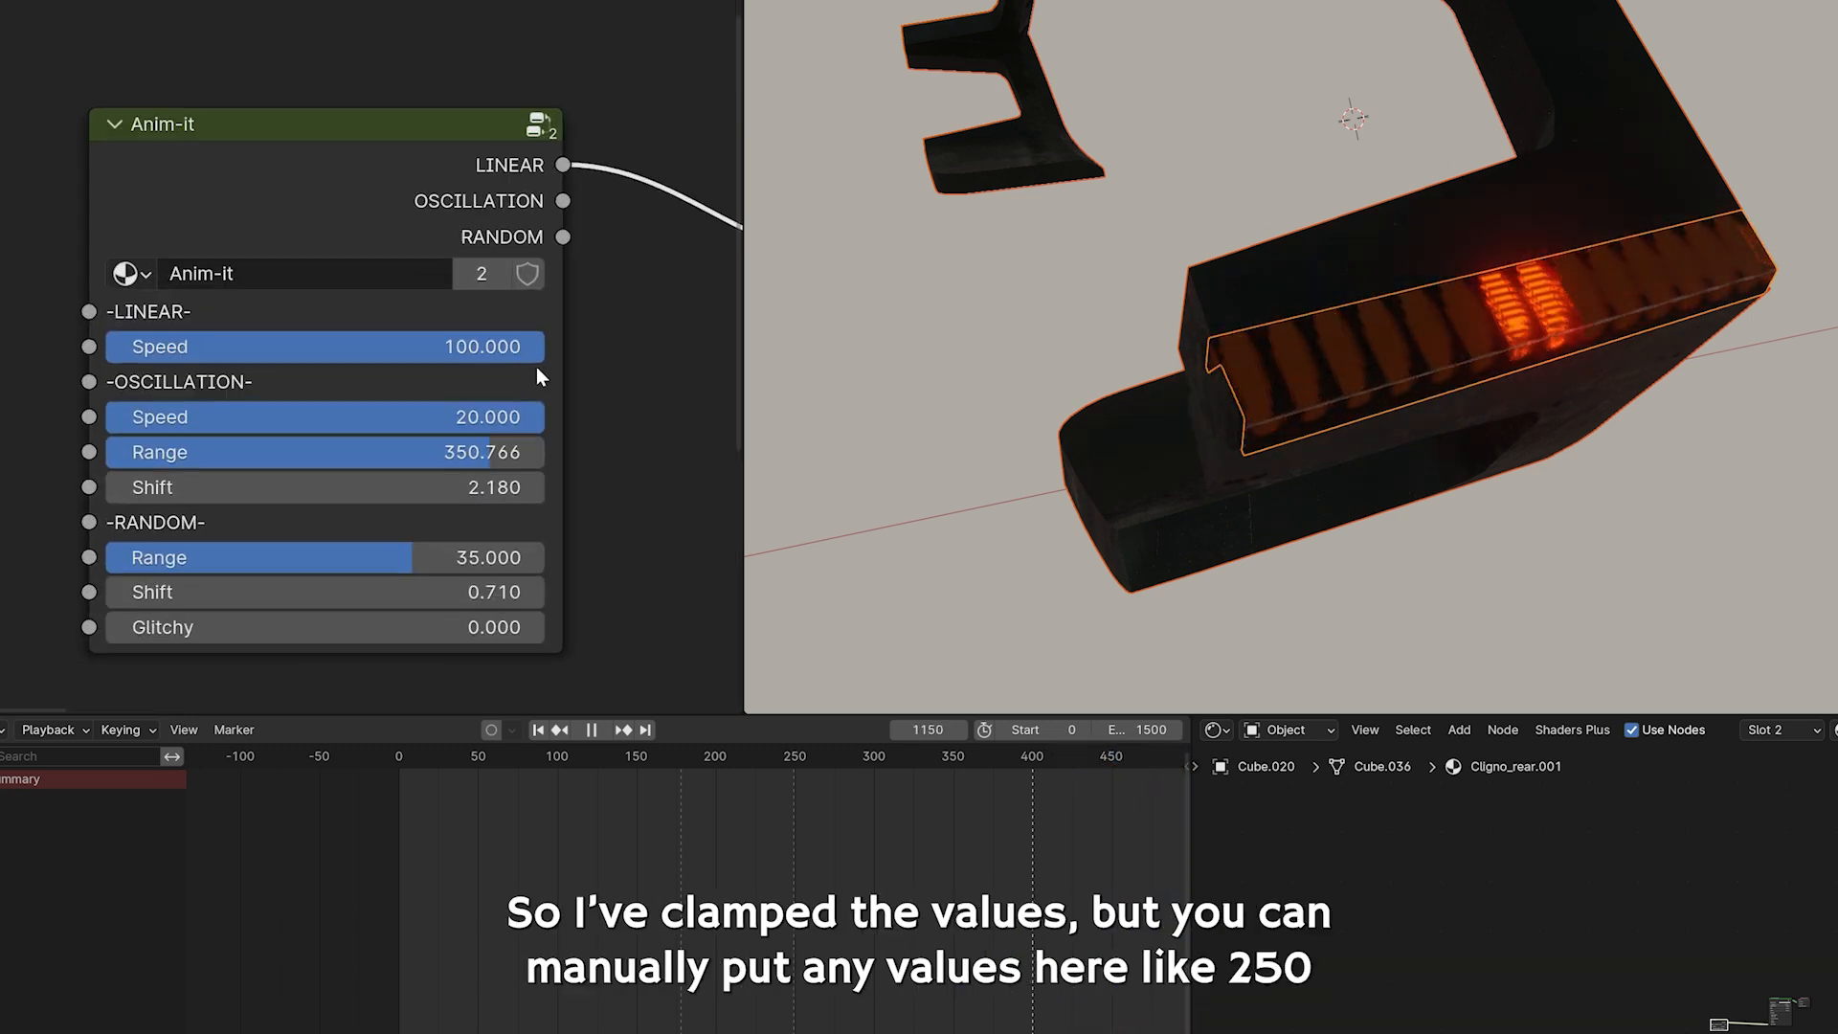
Speed up Anim-it's linear animation by setting the LINEAR Speed to 250, followed by 500.
scroll(536, 366, up, 1)
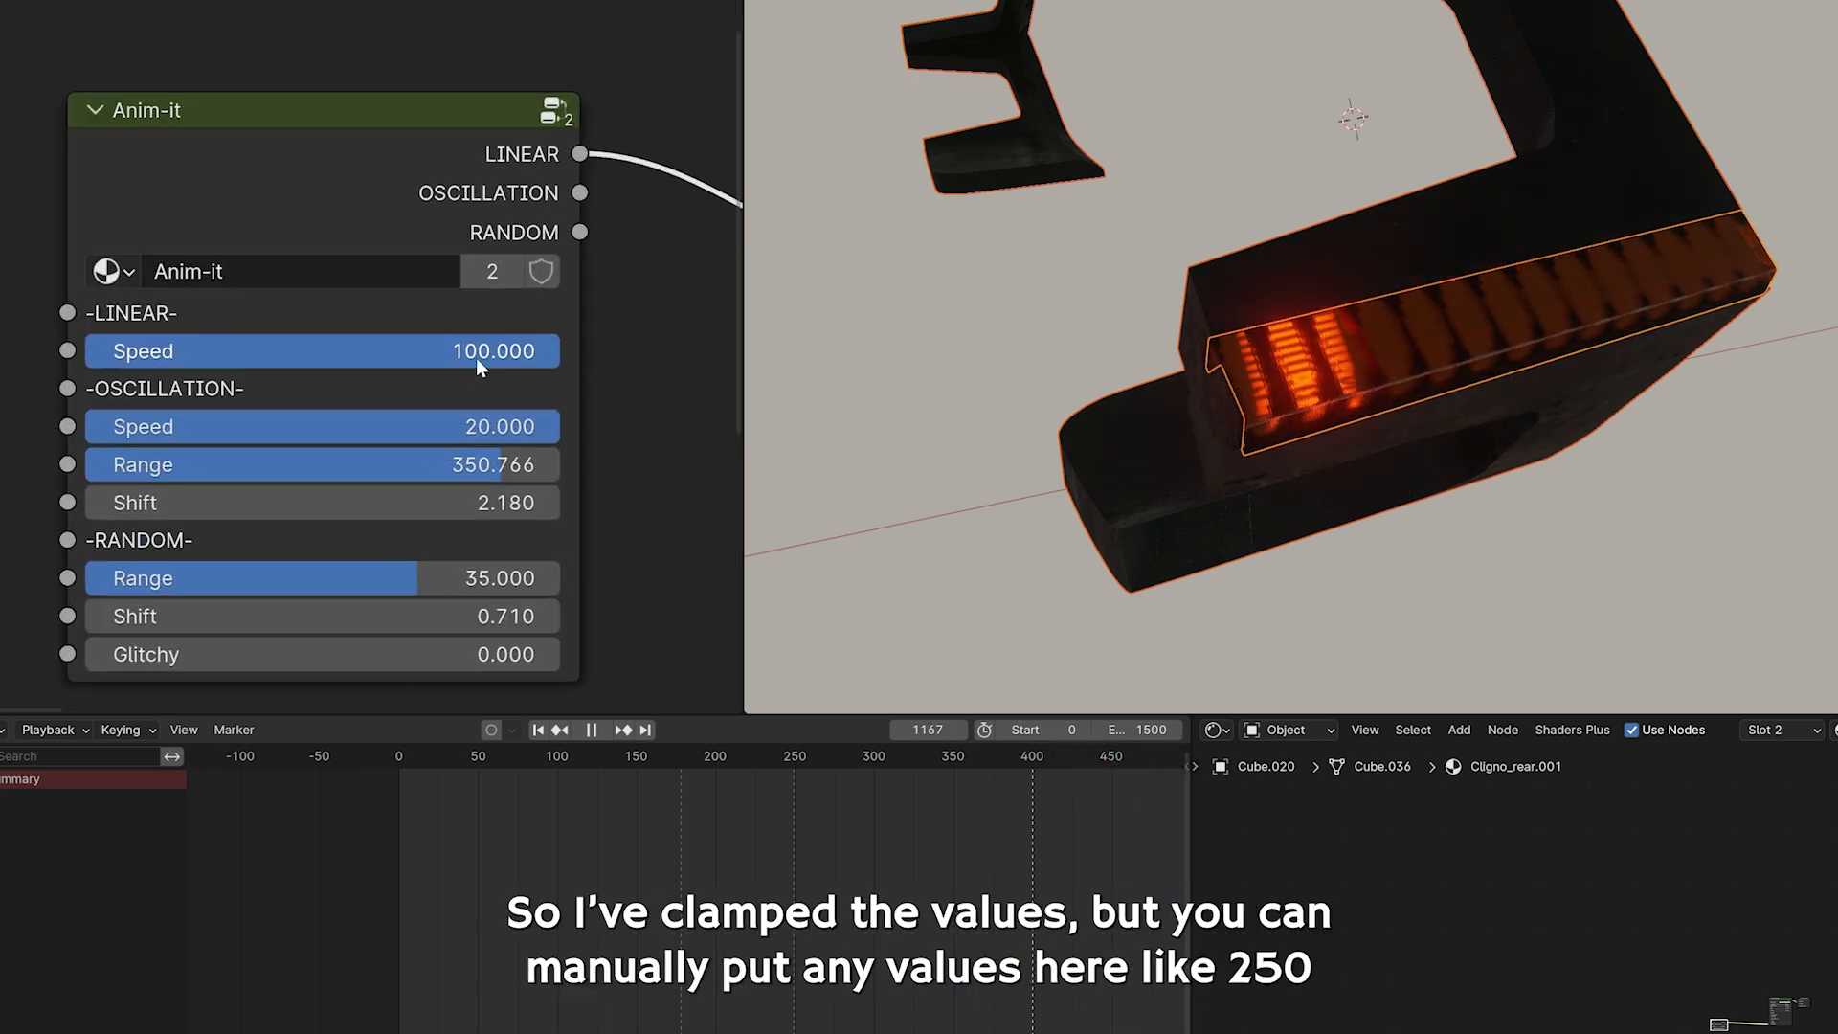
click(475, 358)
text(250)
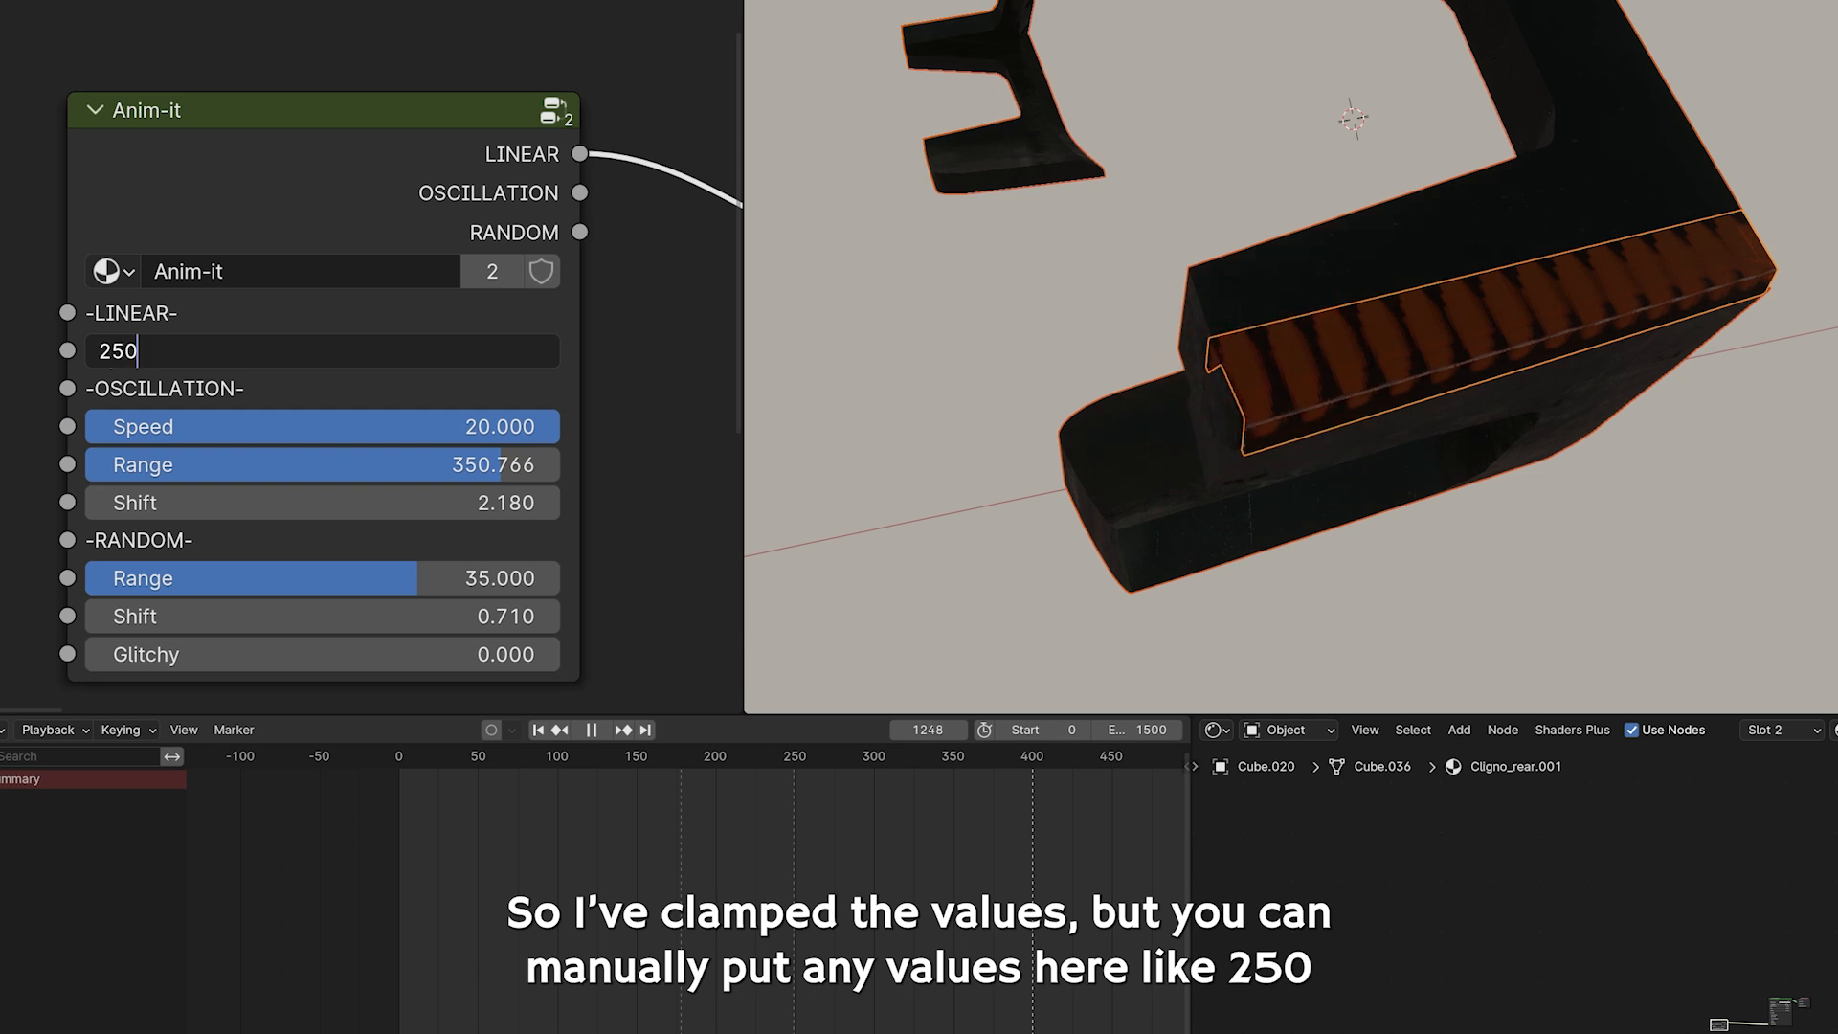
key(Return)
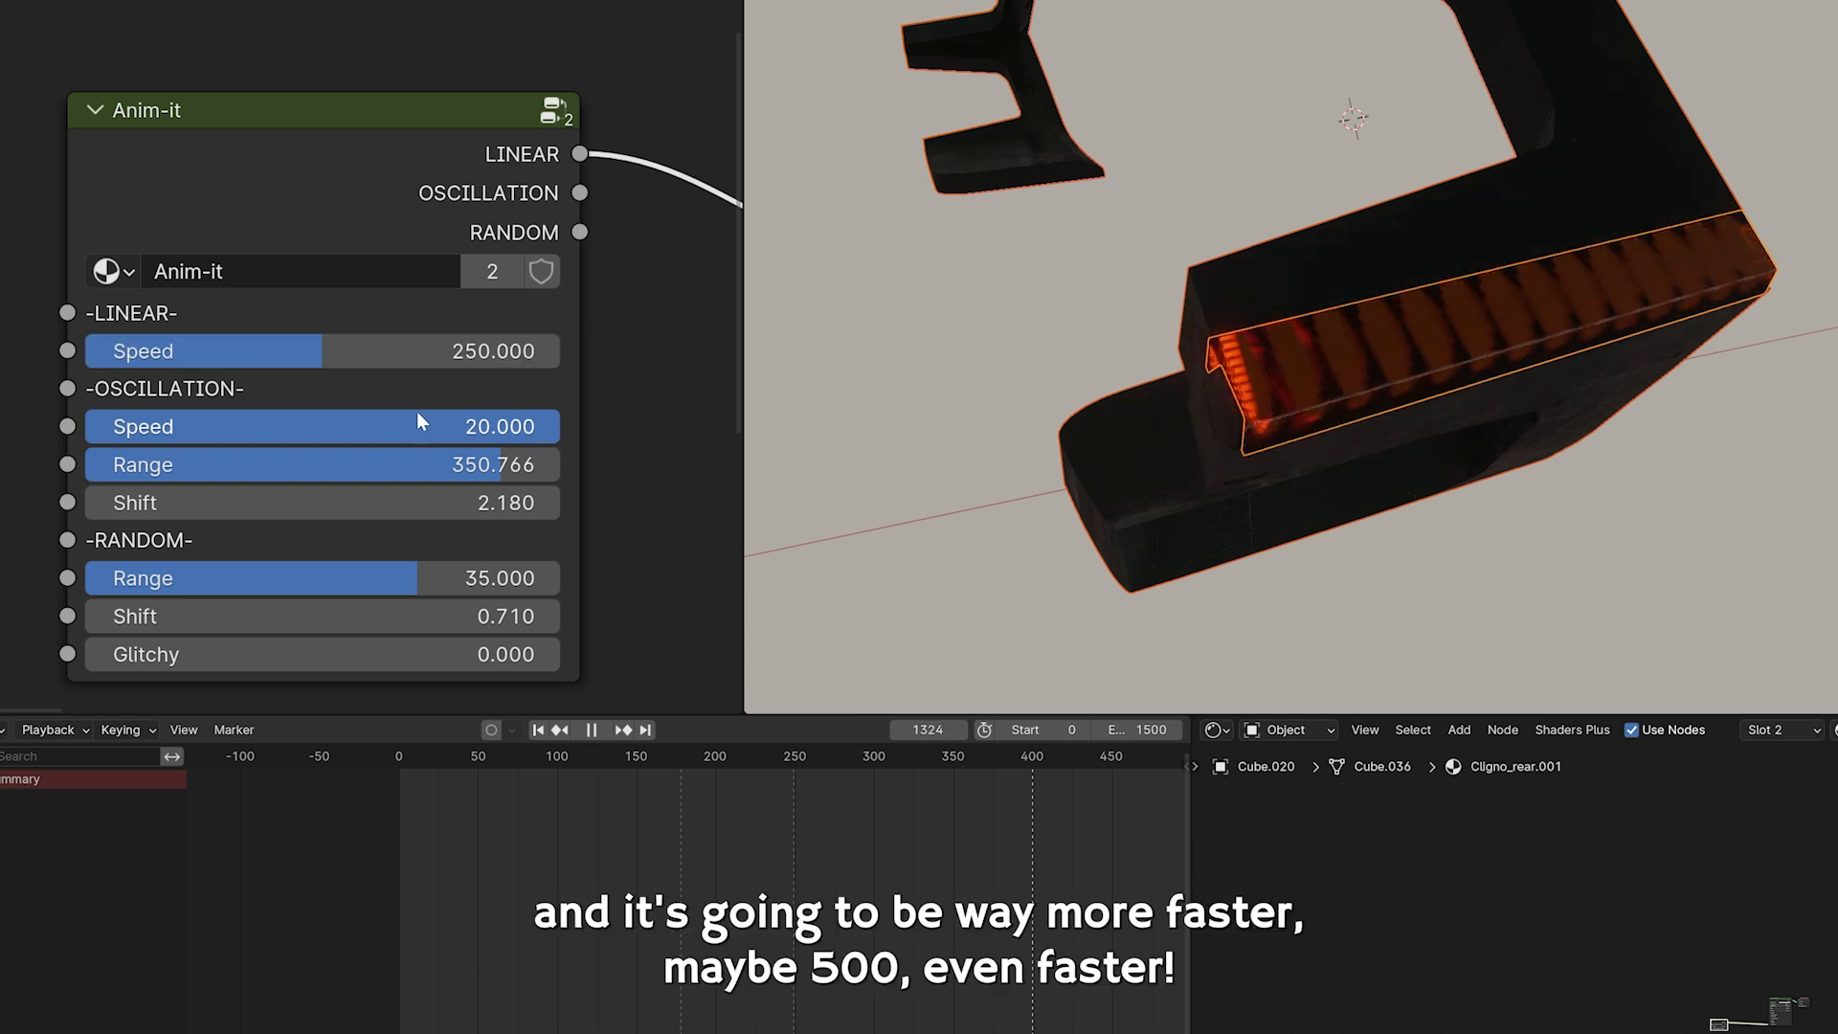
click(431, 352)
text(500)
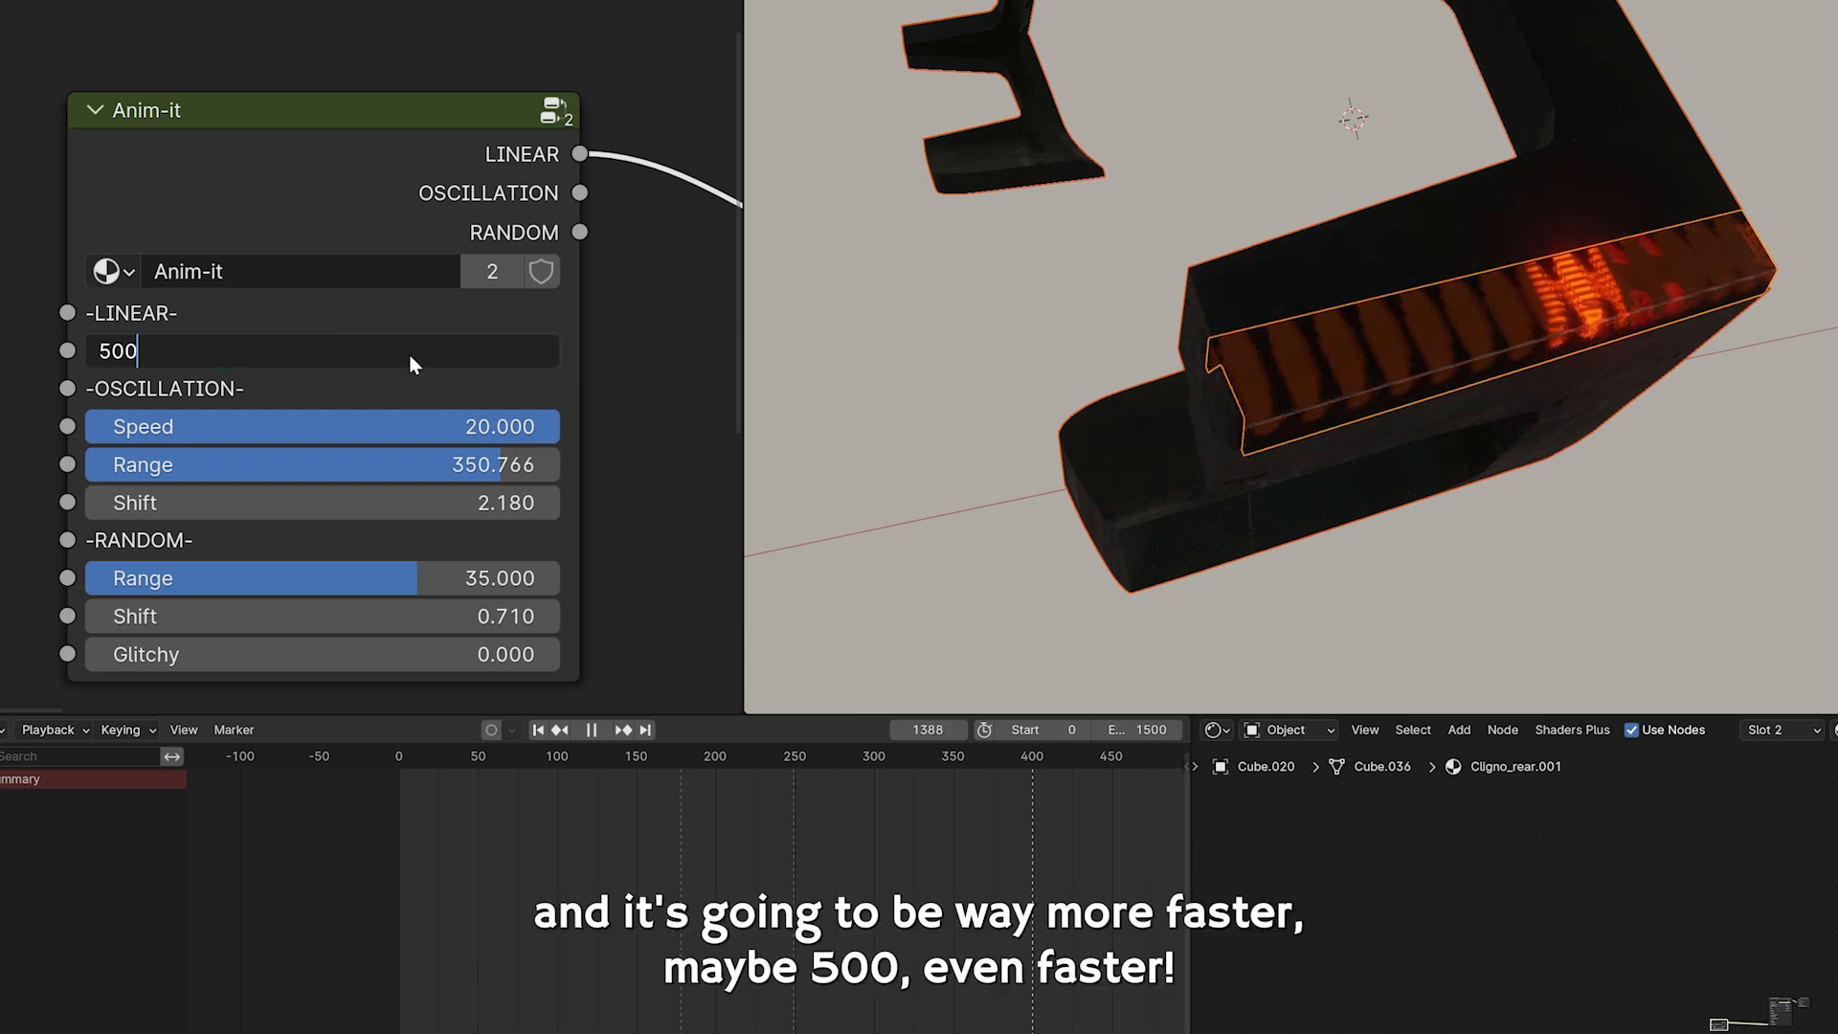
key(Return)
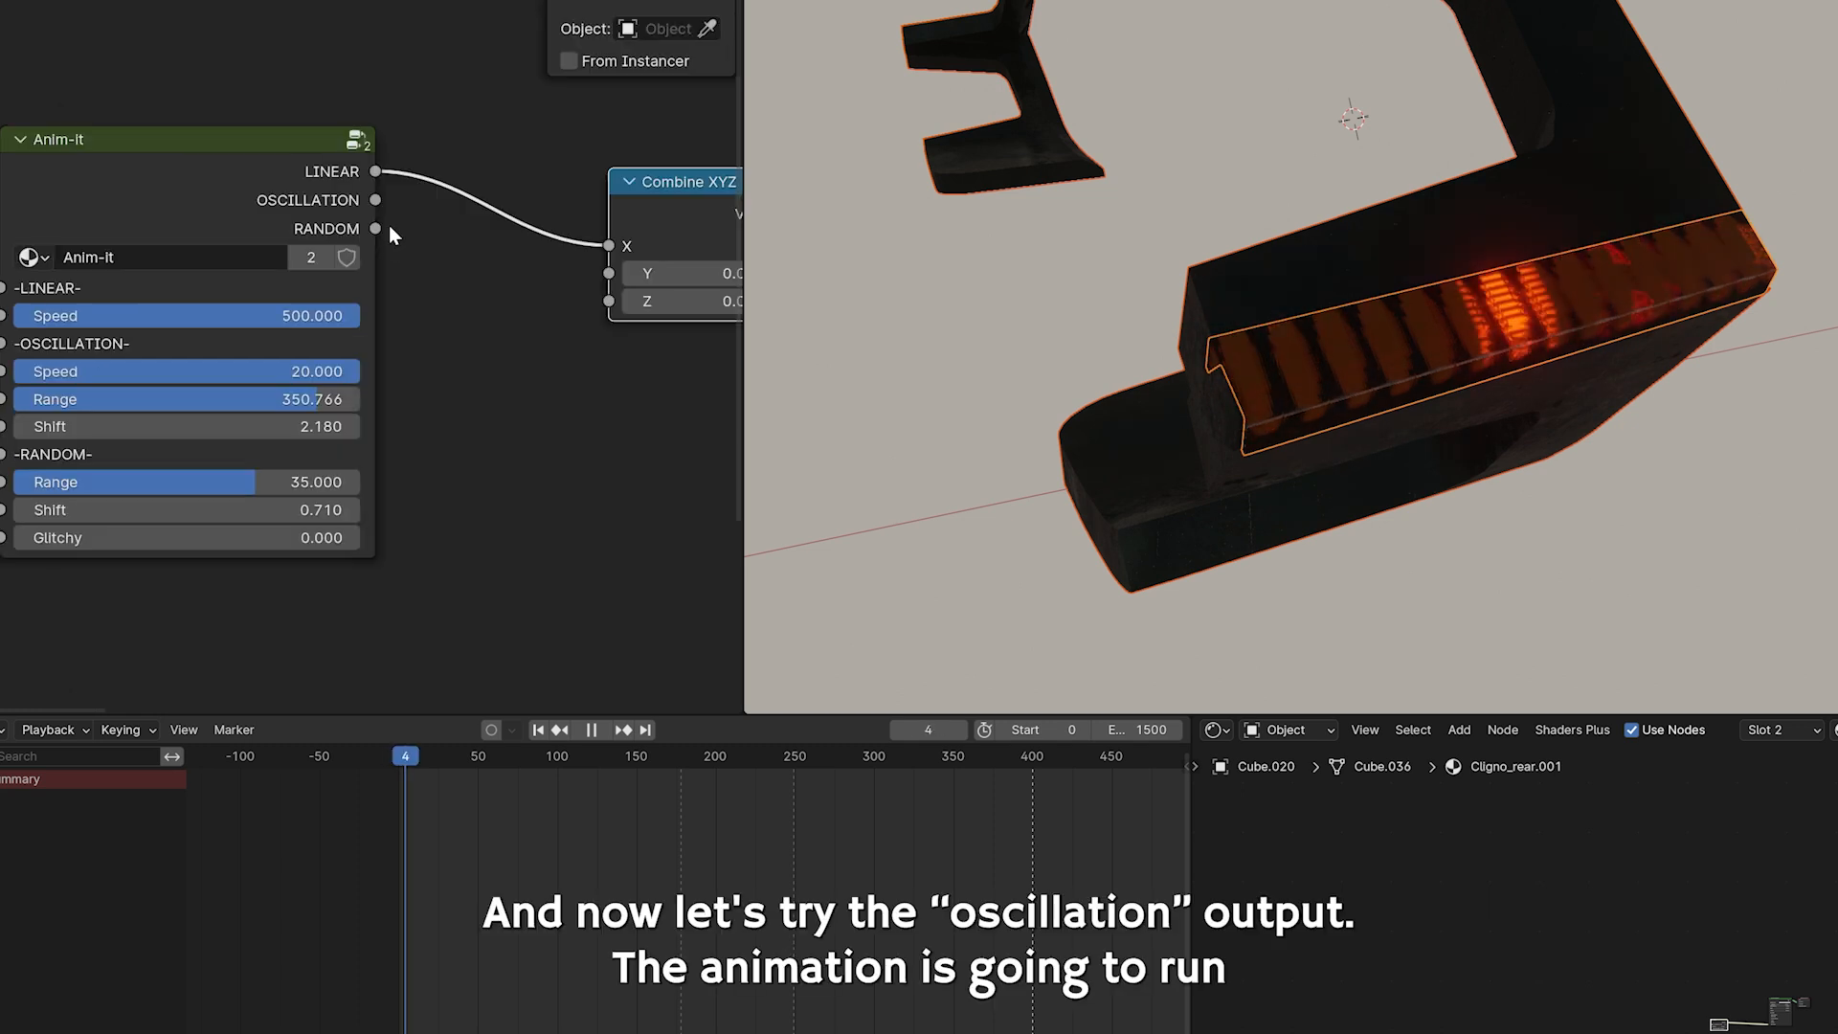
Connect Anim-it's OSCILLATION output to the Combine XYZ X input, trying several oscillation Ranges before settling on Range 112.802 and Shift 2.450.
drag(376, 200, 609, 245)
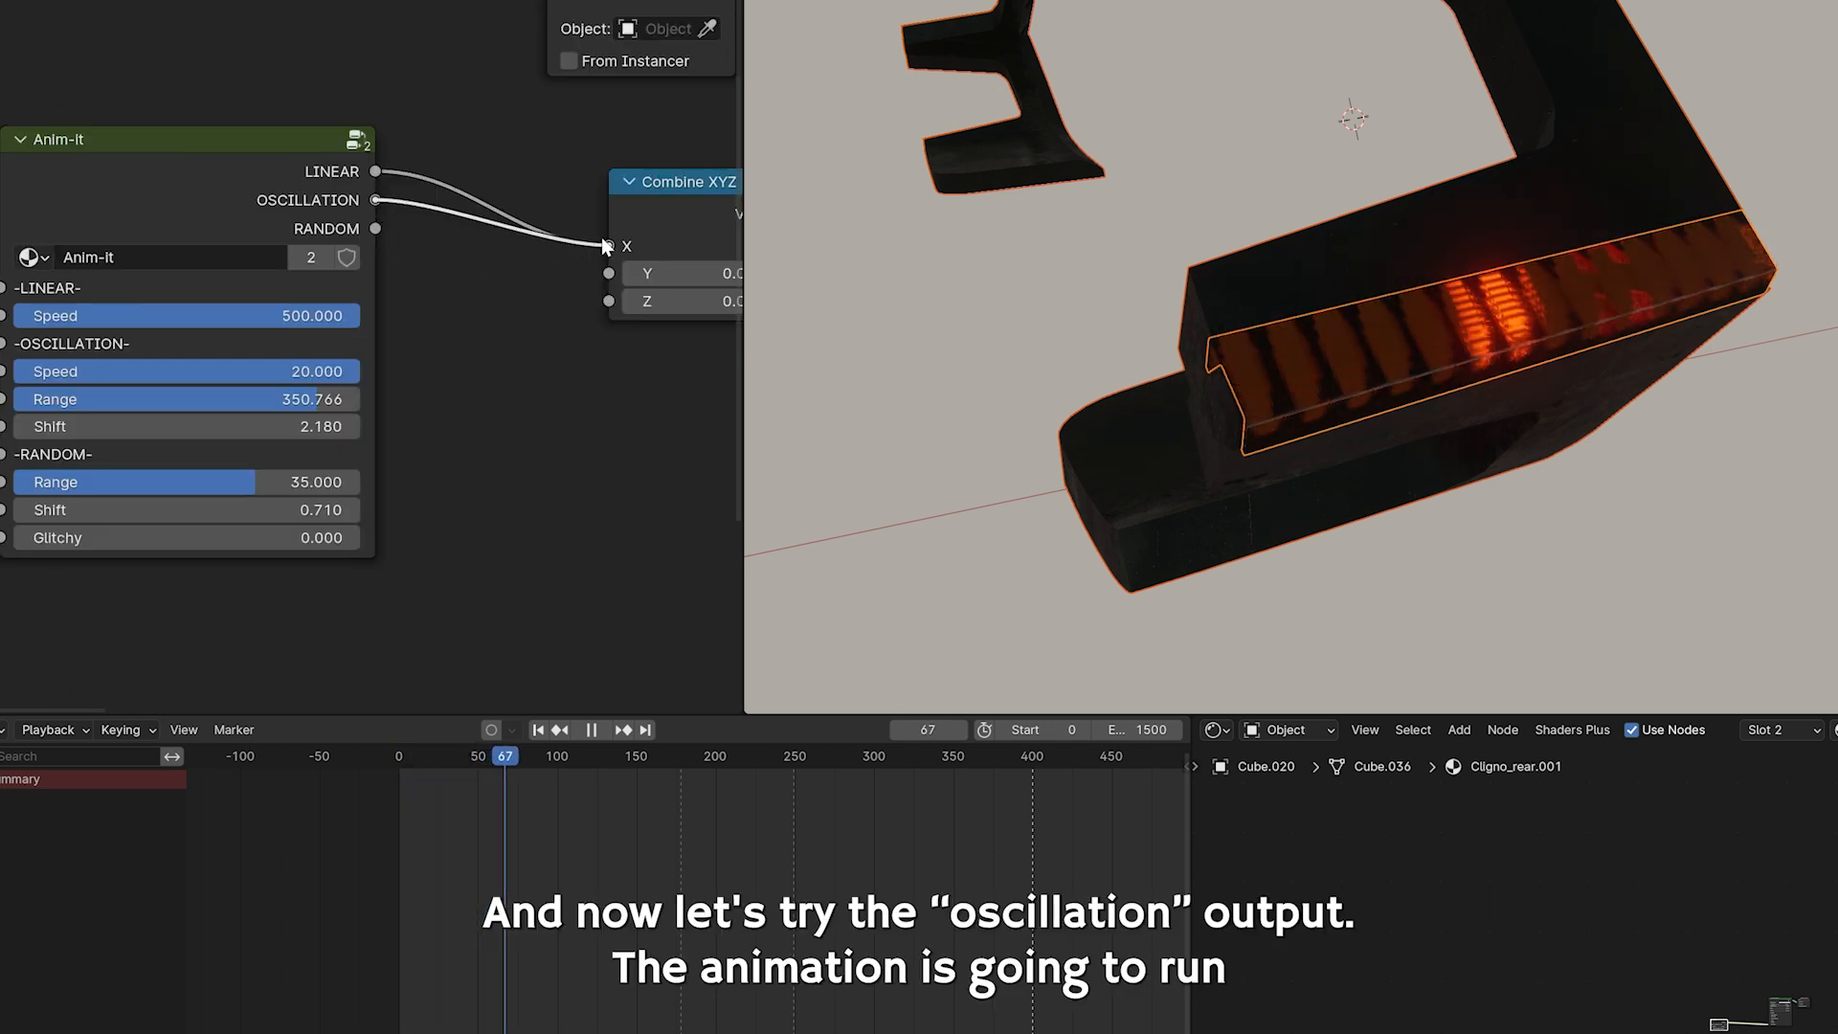
key(KP_Decimal)
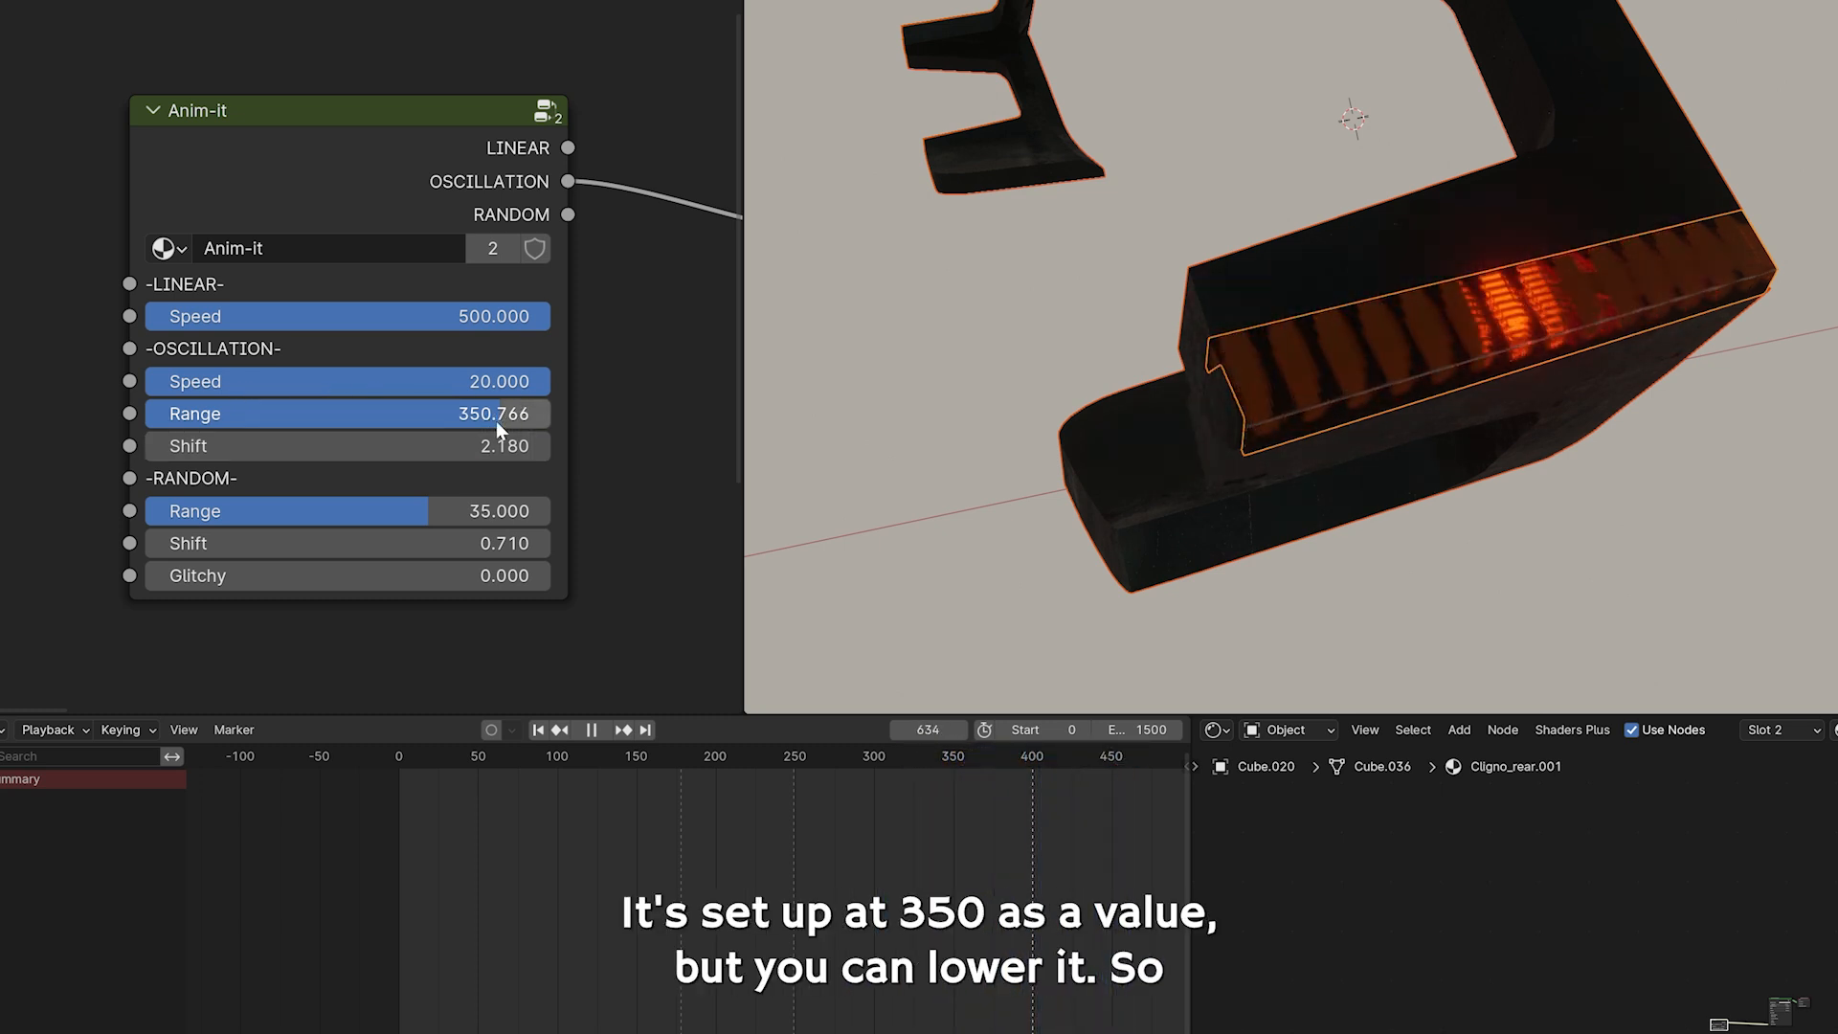
drag(497, 418, 359, 418)
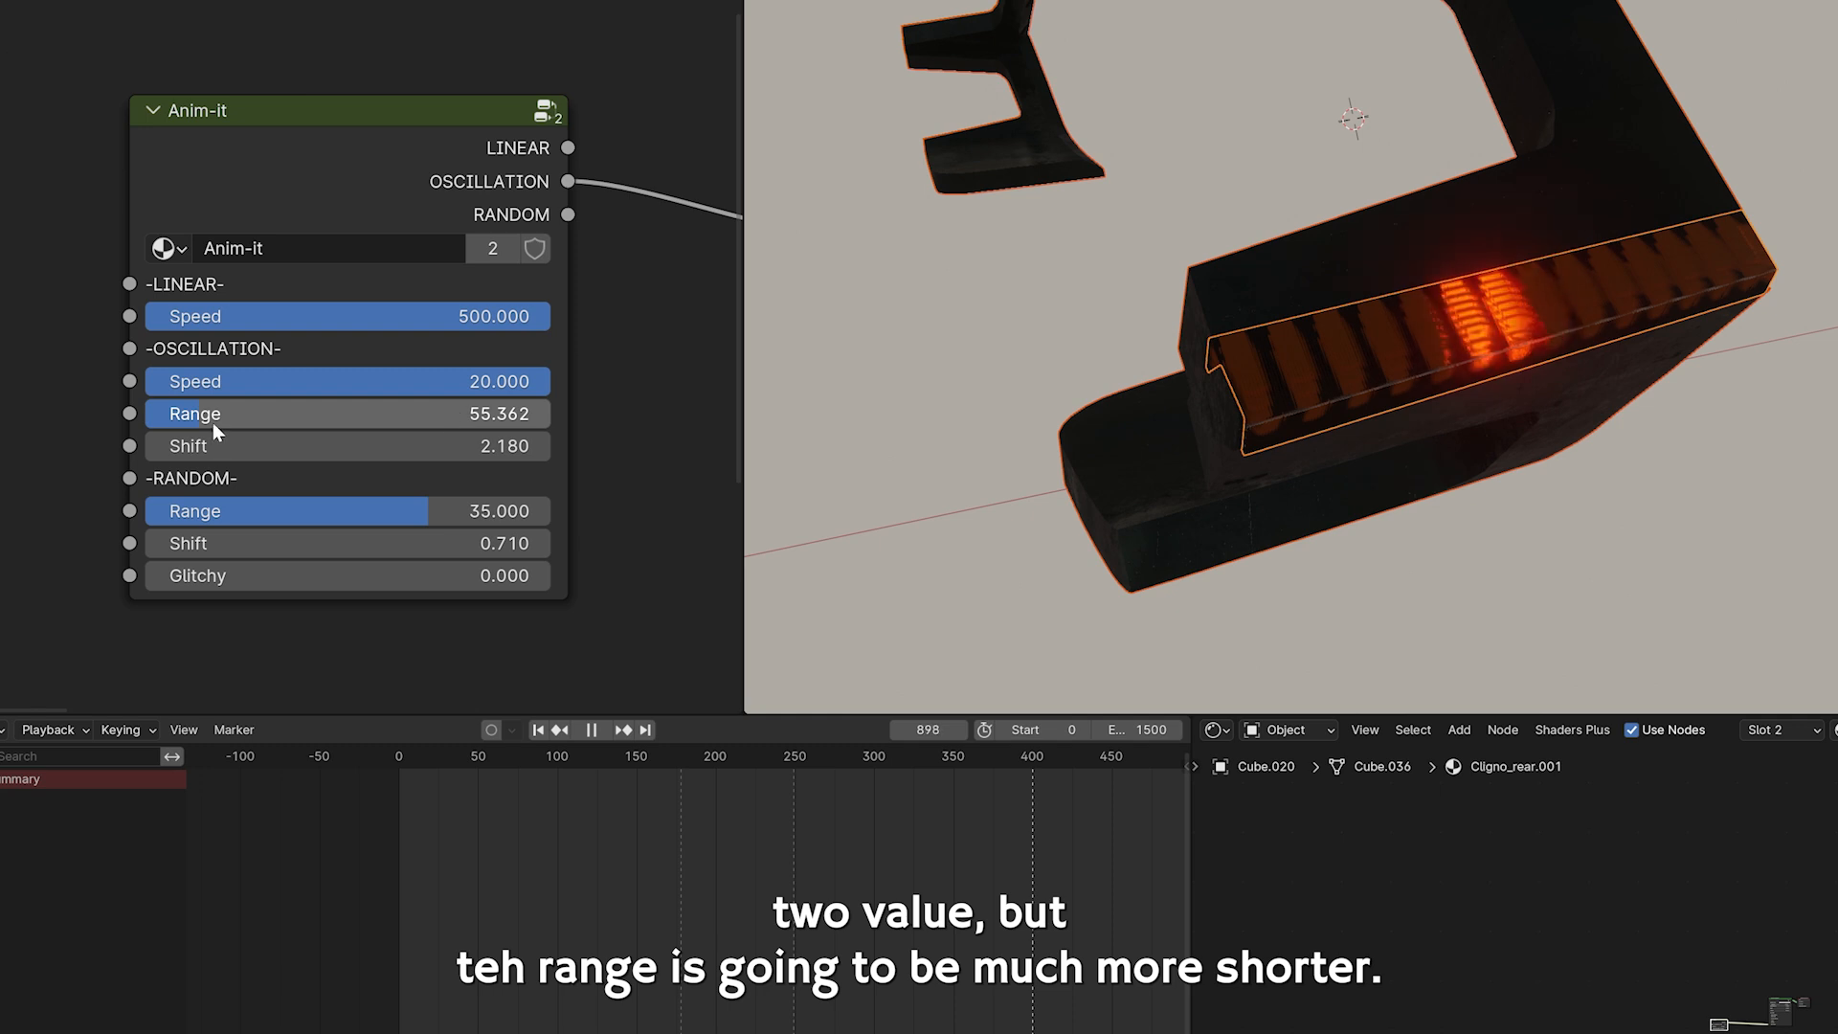
drag(213, 422, 542, 423)
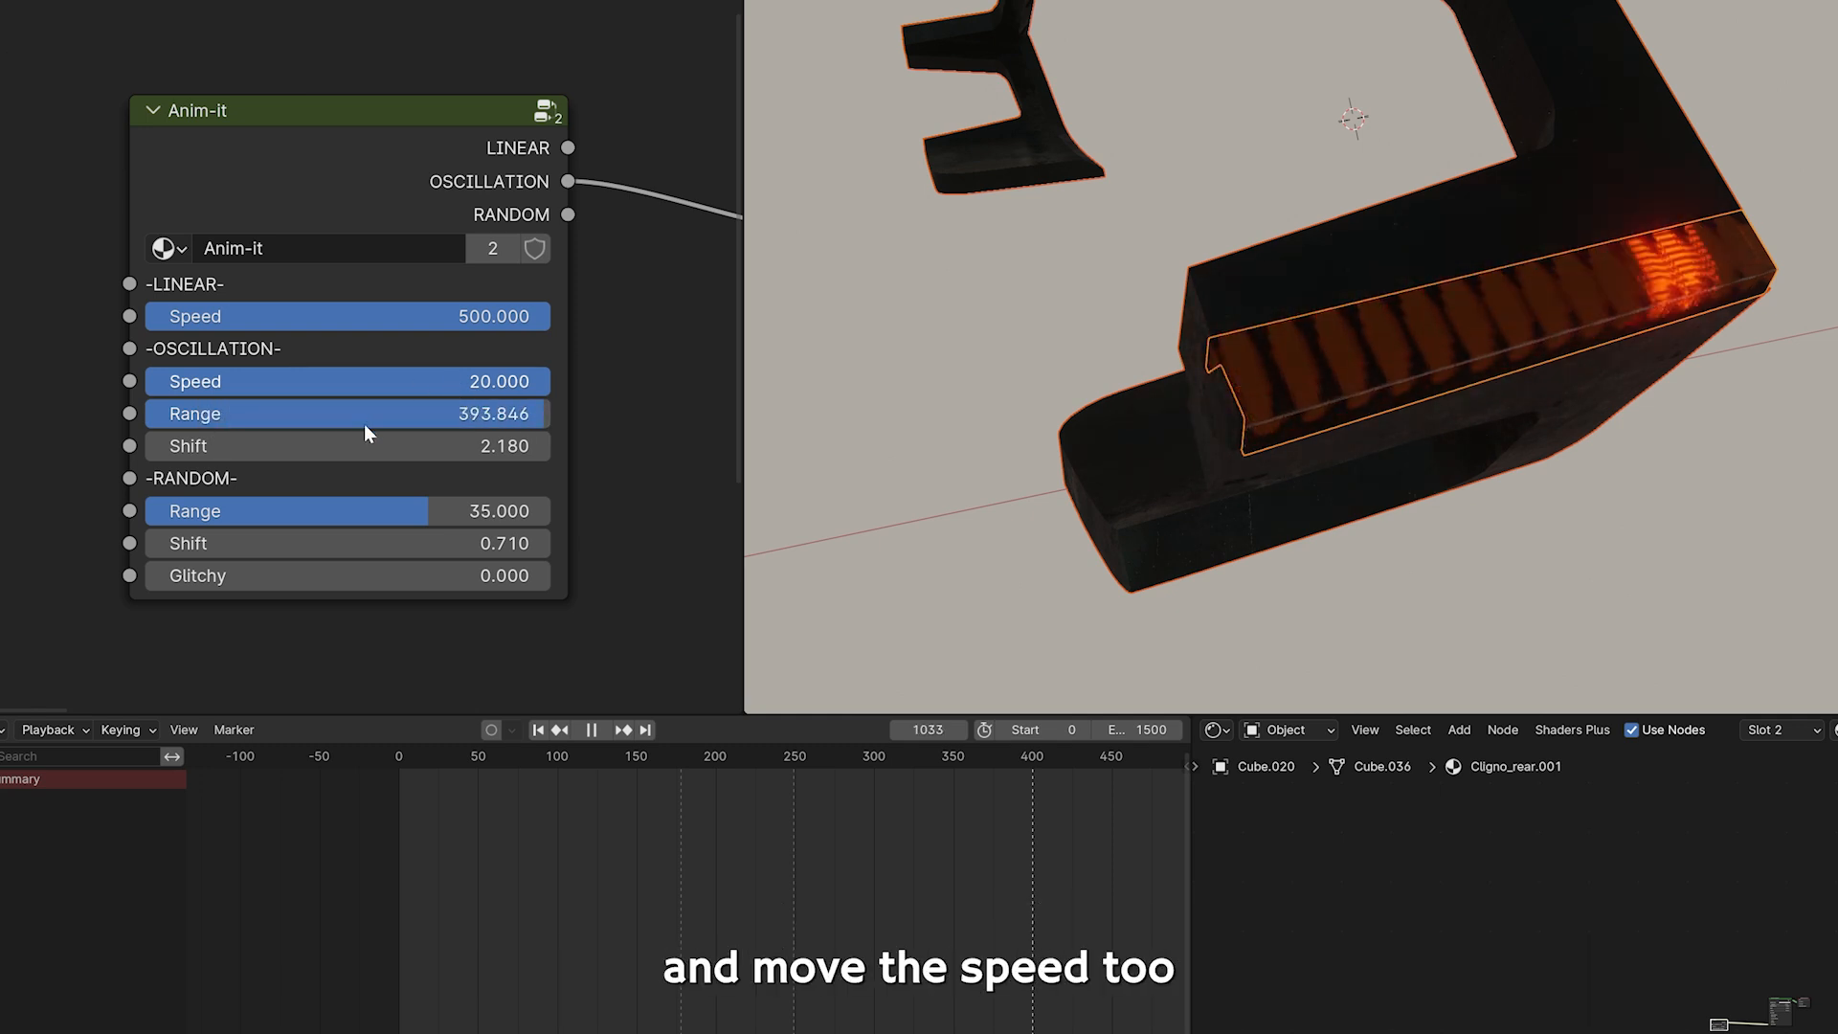
drag(506, 421, 223, 421)
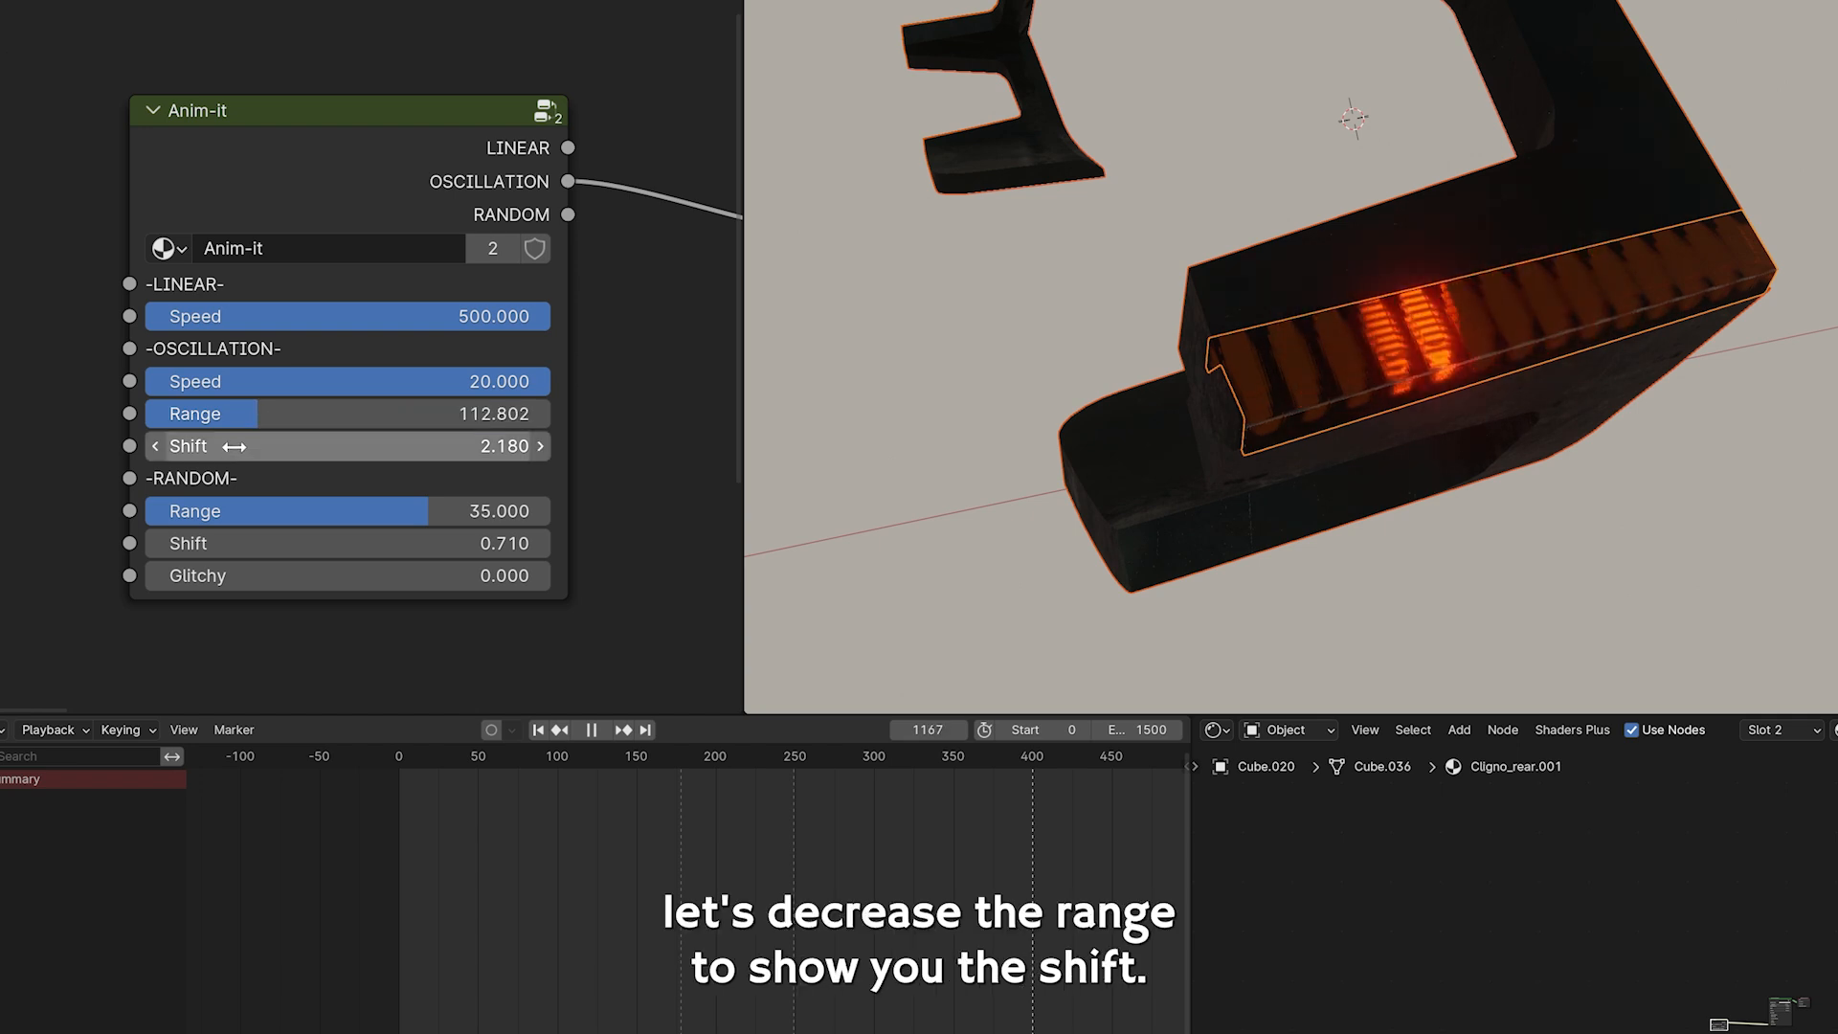
drag(344, 446, 358, 446)
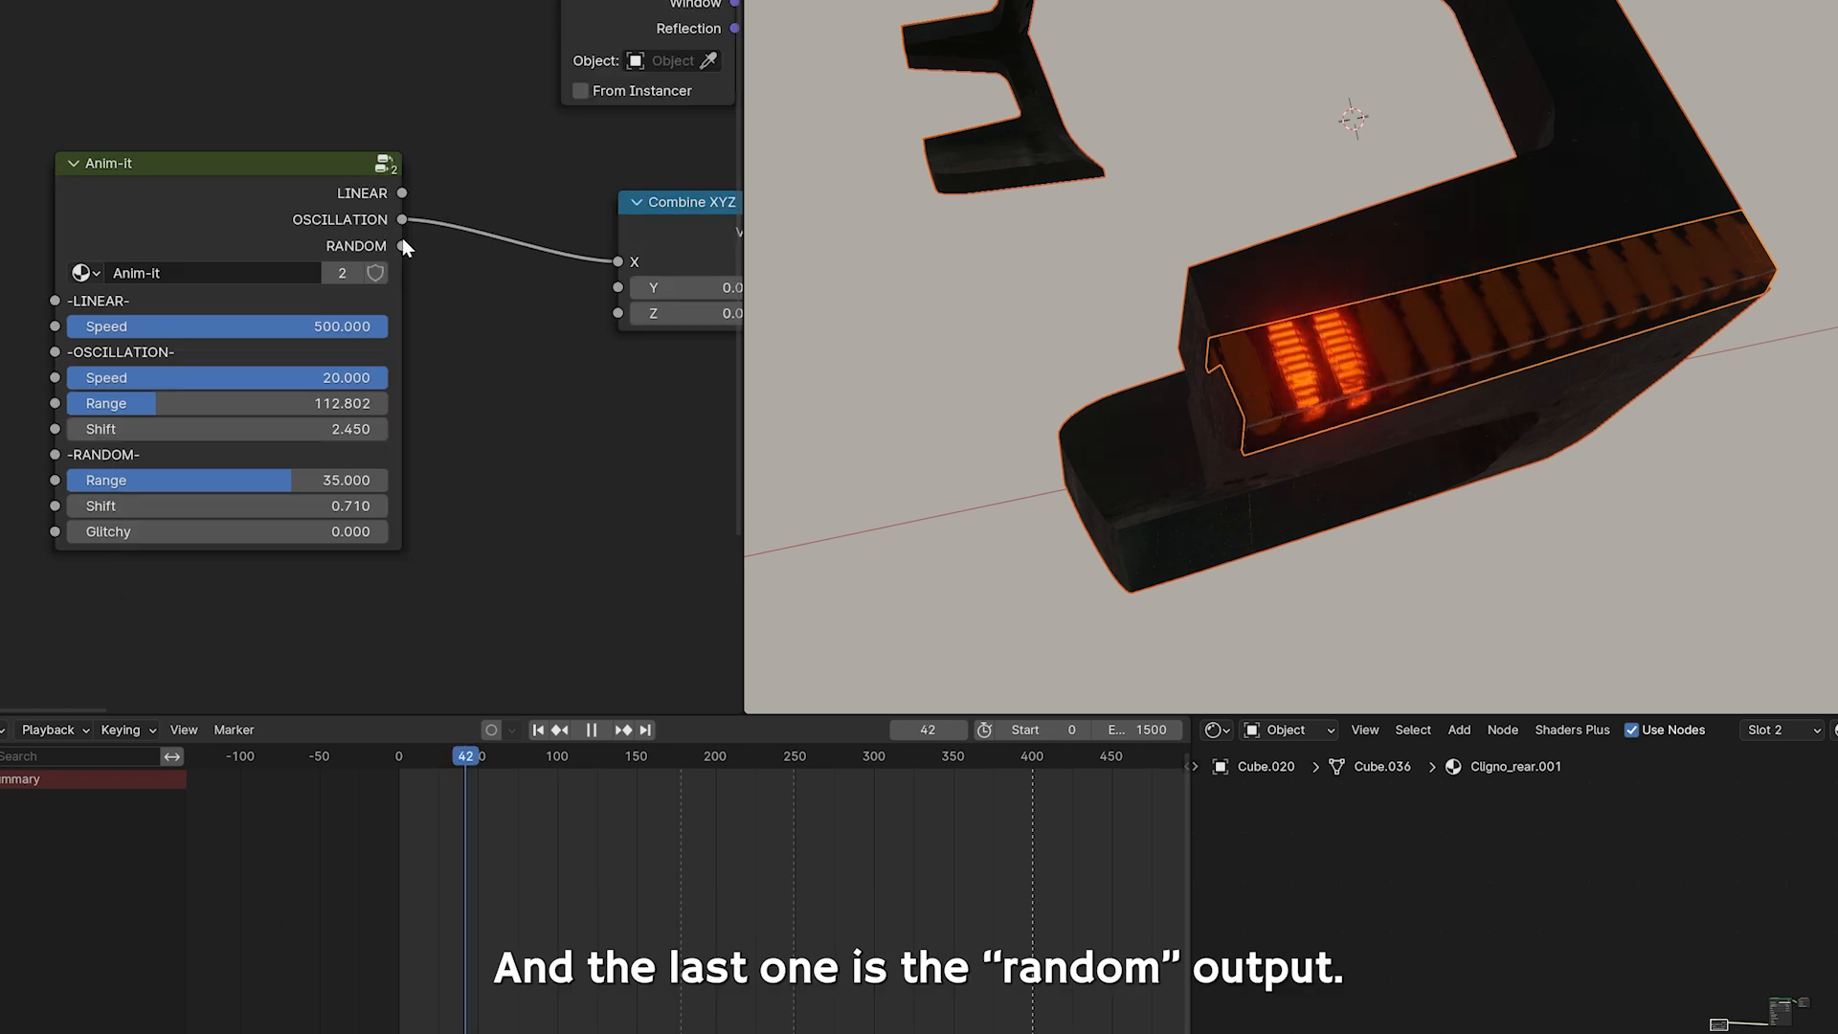
Feed Anim-it's RANDOM output into the Combine XYZ X input, with the random Range at 31.530 and Glitchy at 1.000.
drag(618, 262, 402, 245)
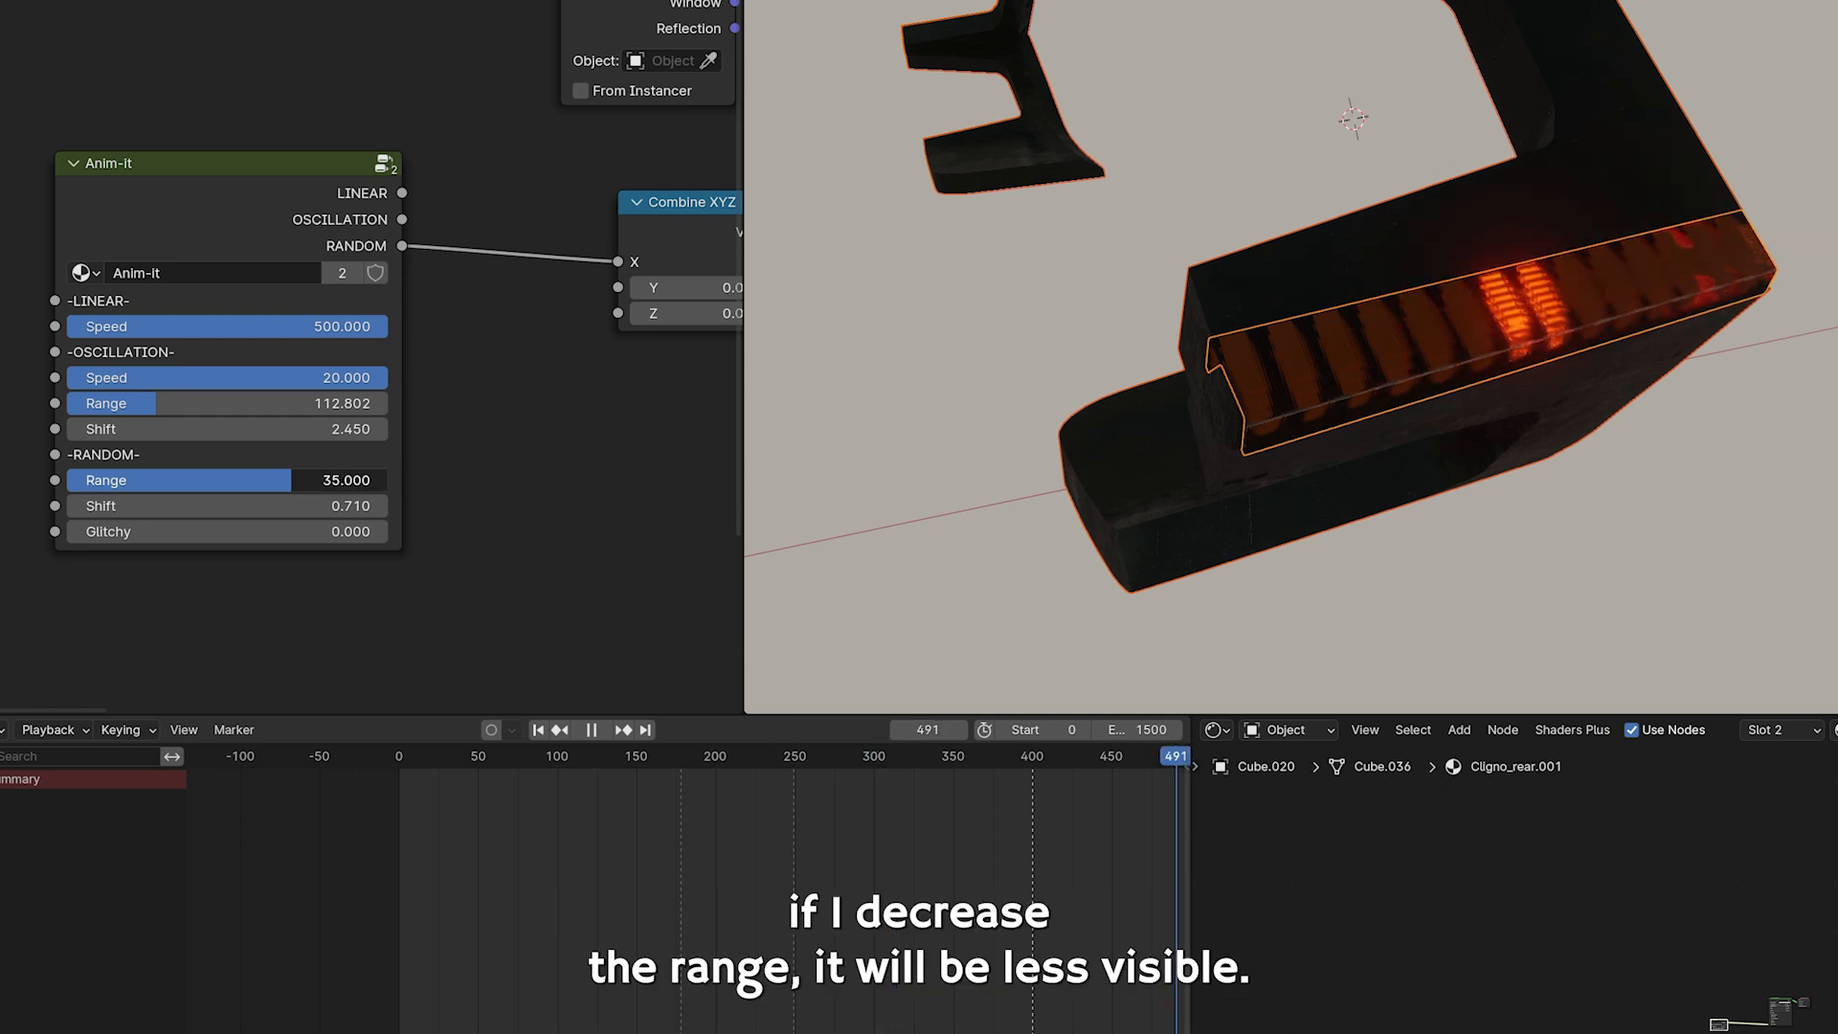
drag(316, 479, 220, 479)
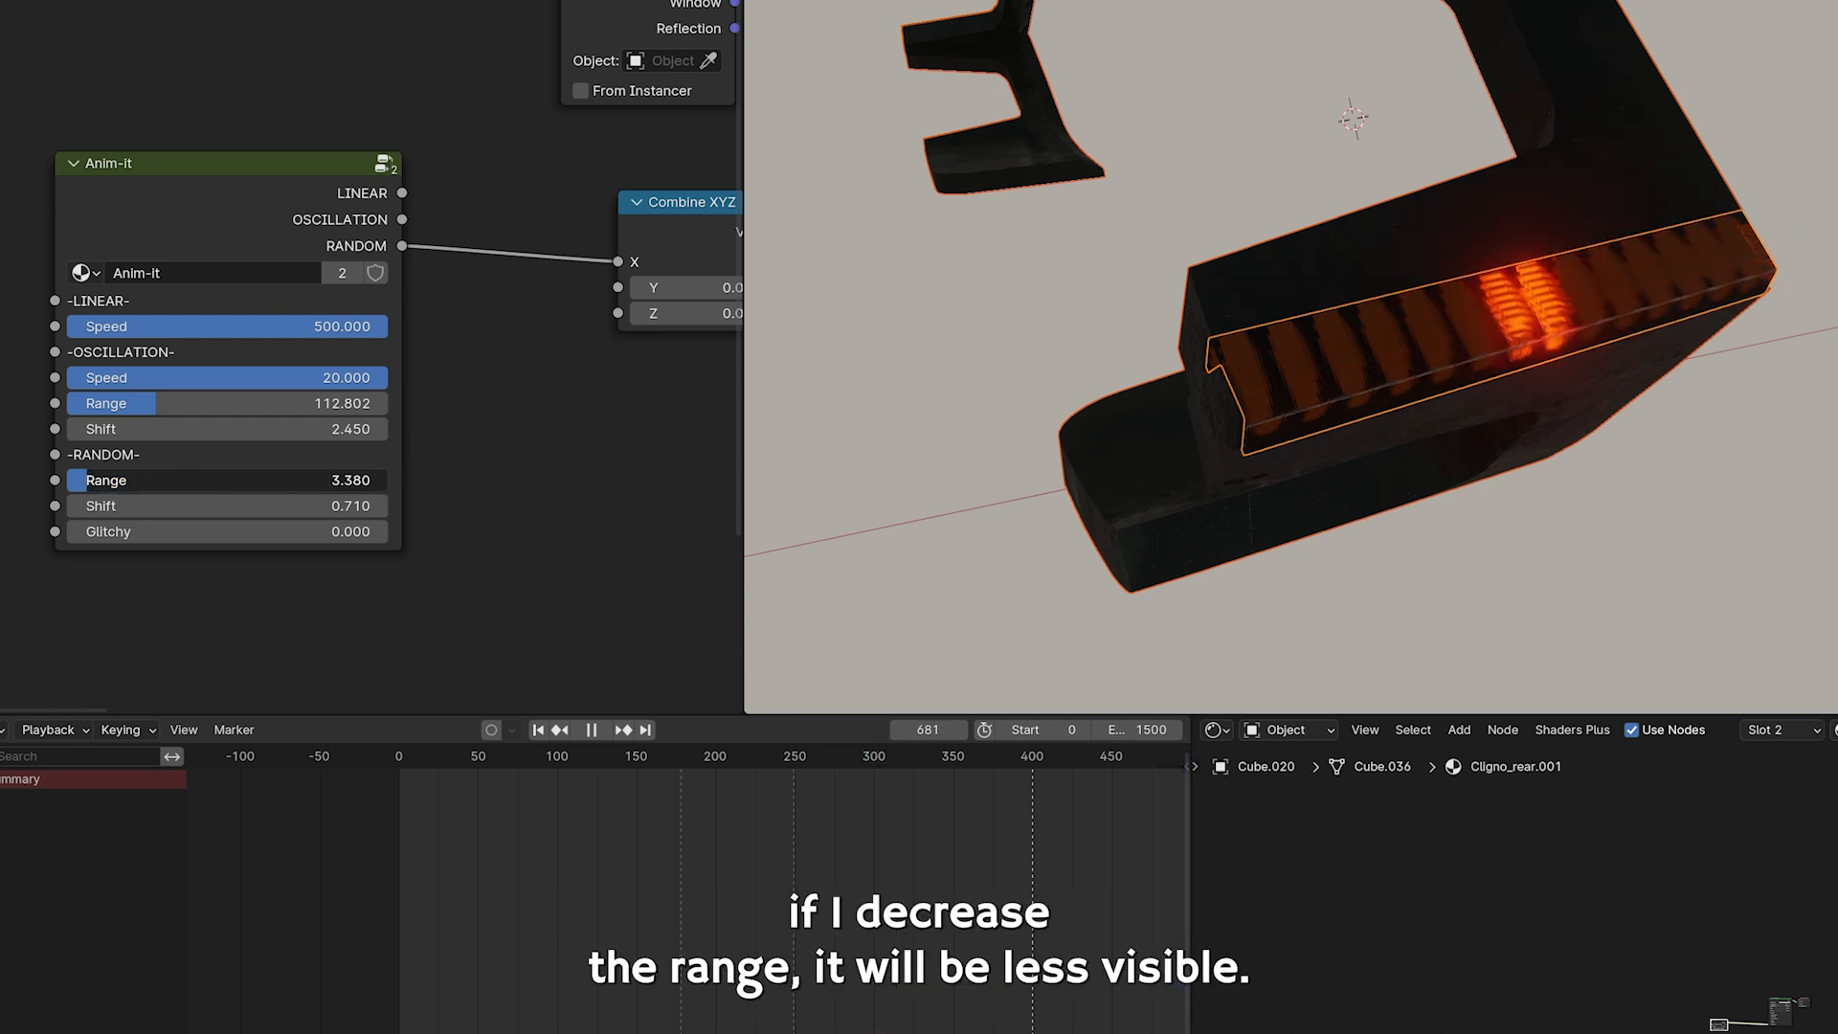
drag(192, 479, 268, 479)
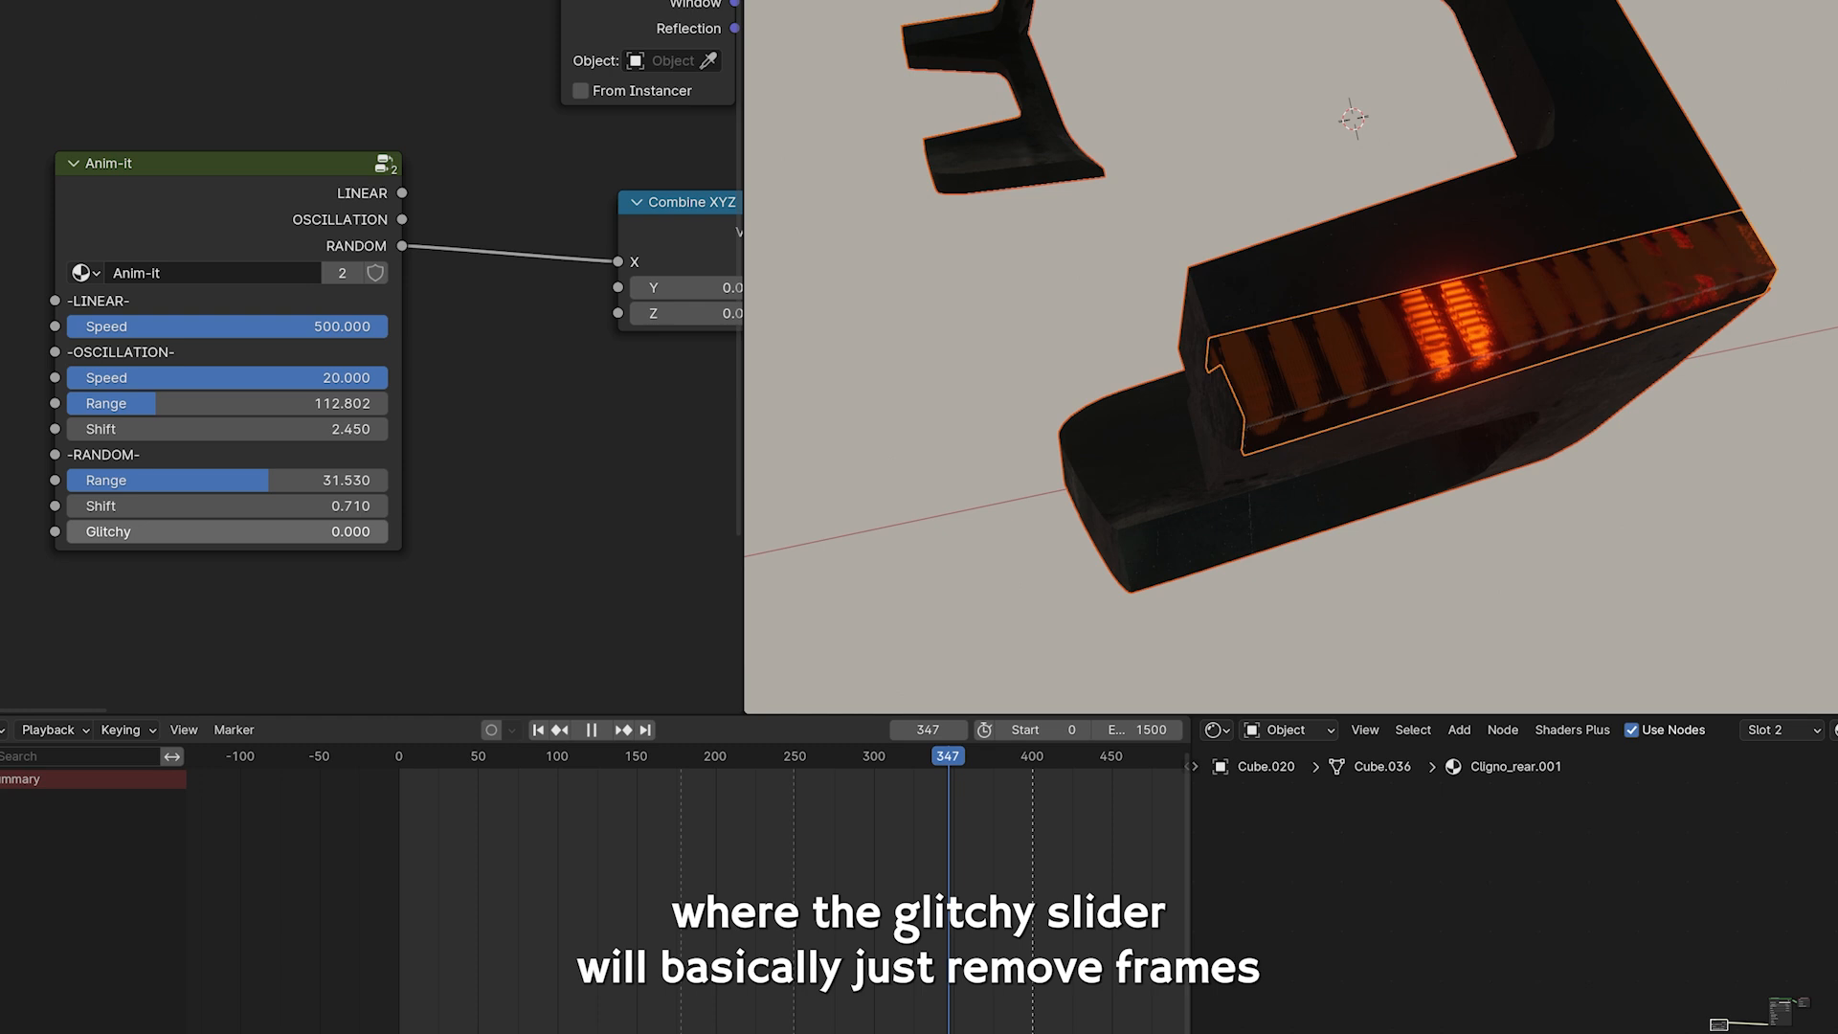
drag(230, 532, 311, 531)
drag(196, 531, 344, 531)
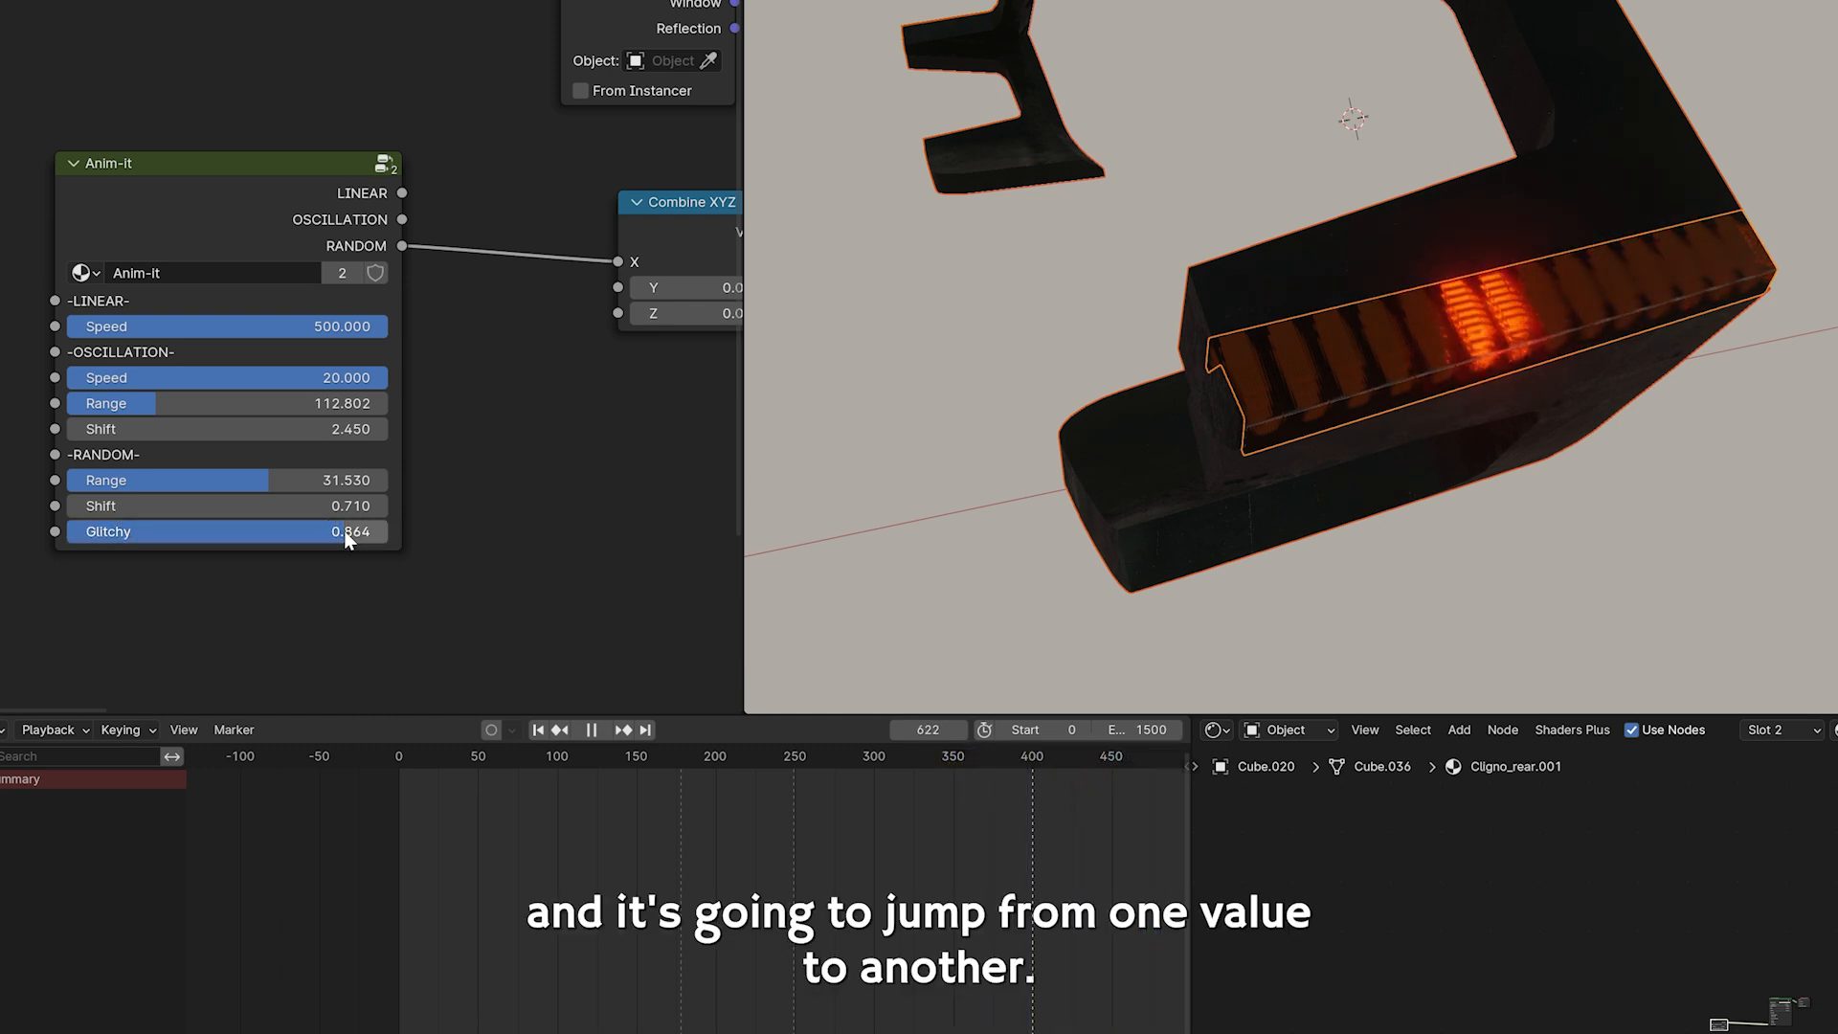
drag(306, 531, 387, 531)
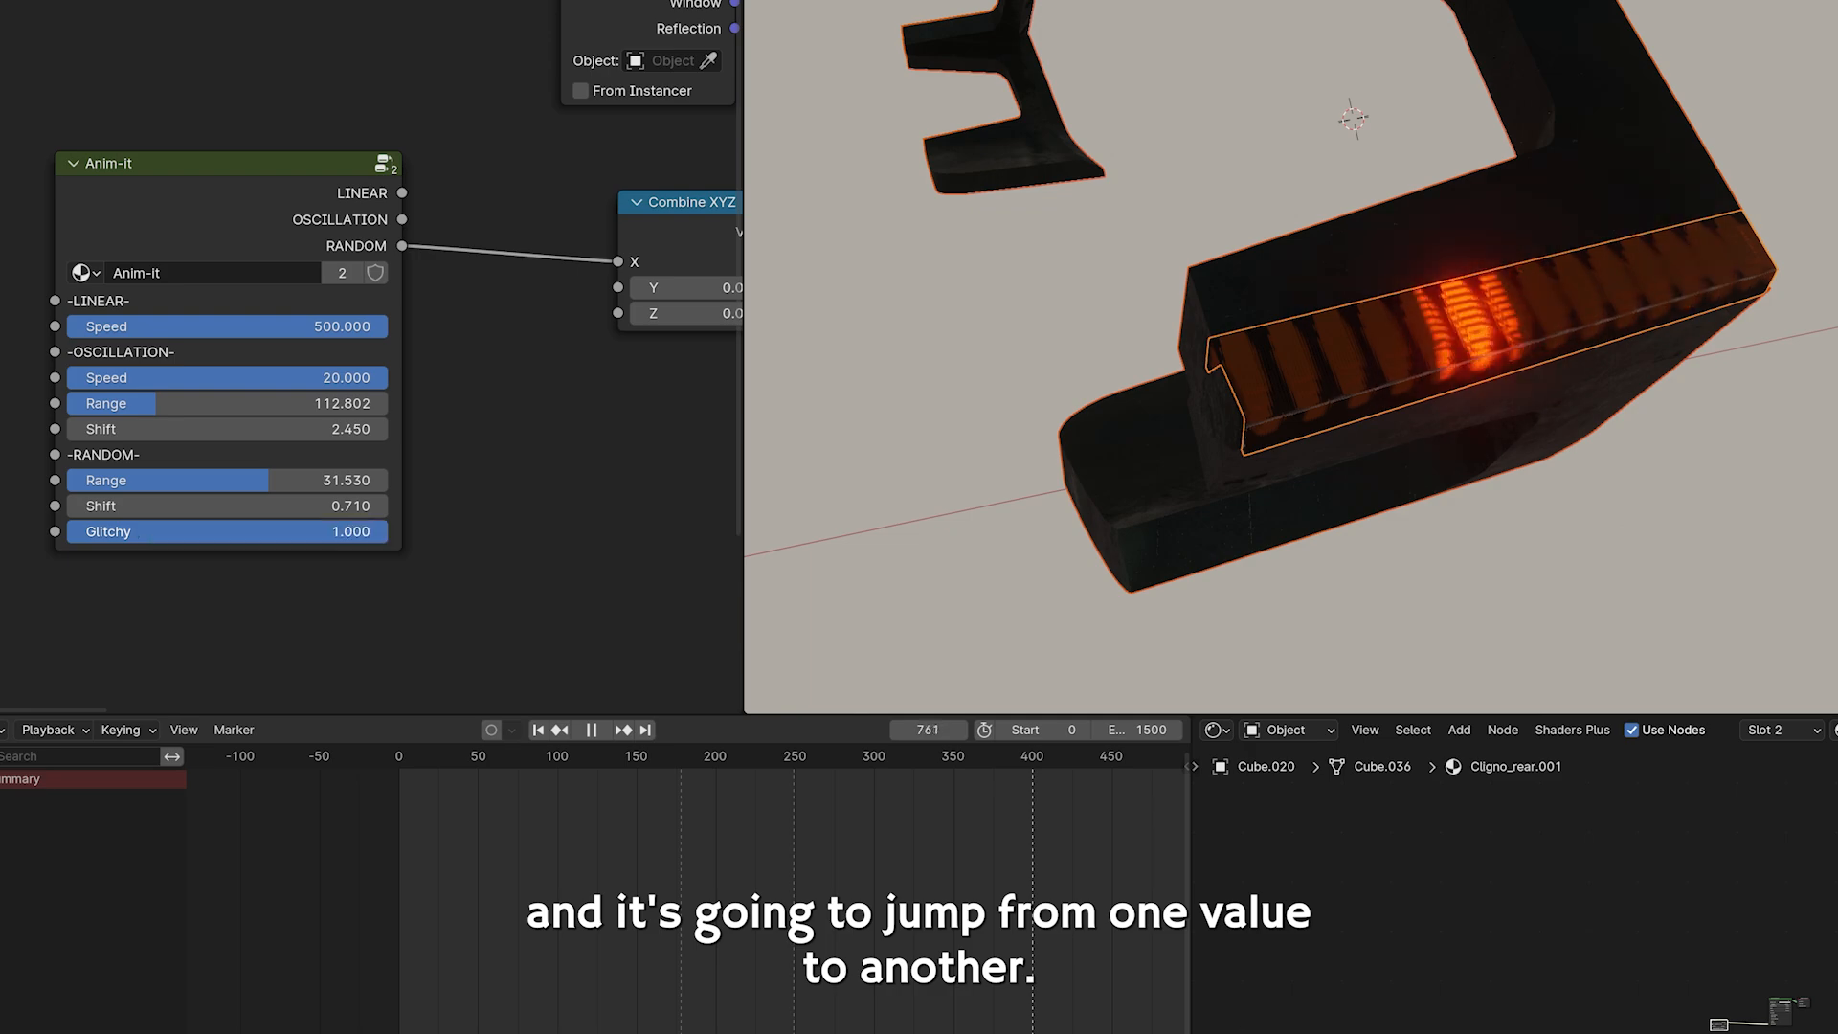